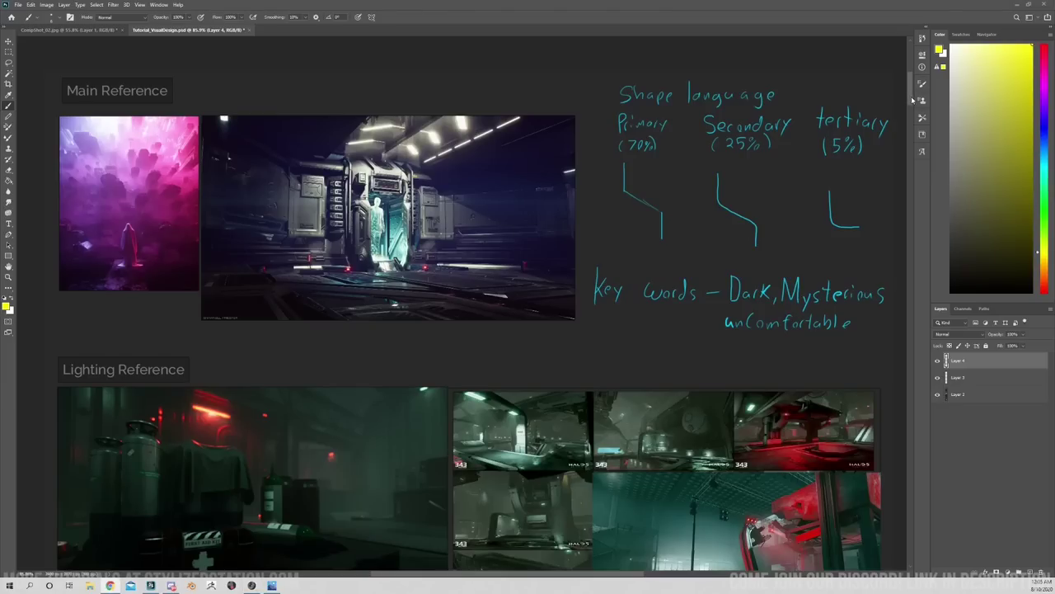
scroll(909, 101, down, 3)
scroll(910, 100, up, 3)
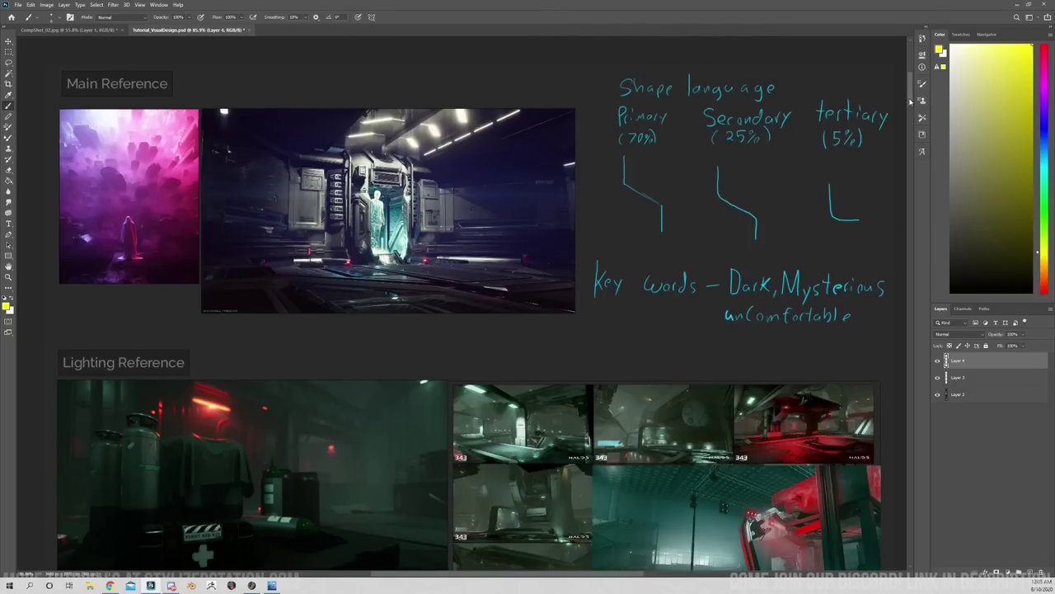
scroll(910, 101, down, 1)
scroll(910, 101, up, 1)
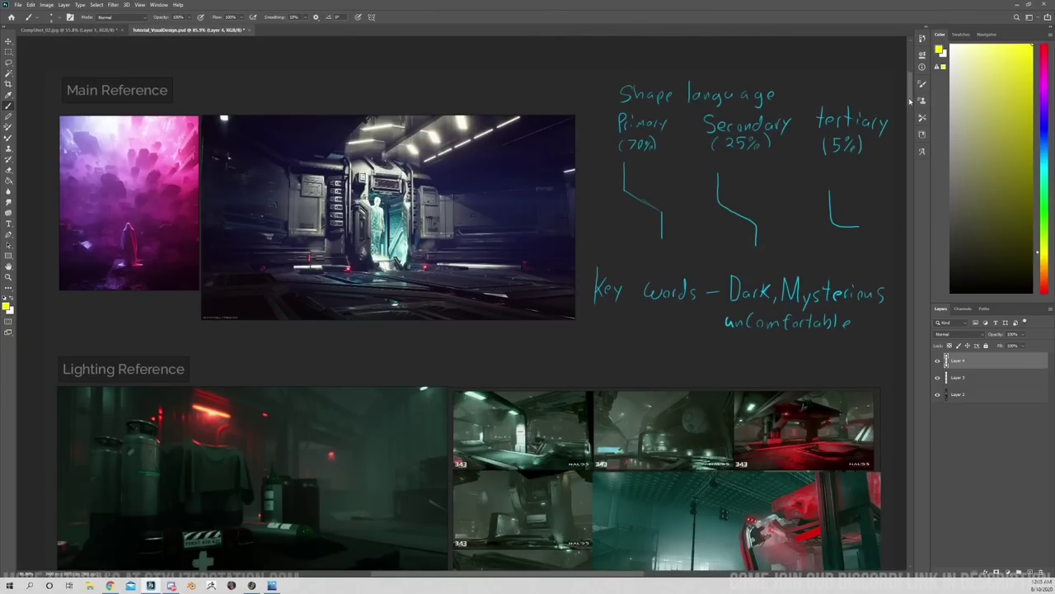
scroll(911, 100, down, 1)
scroll(910, 100, up, 1)
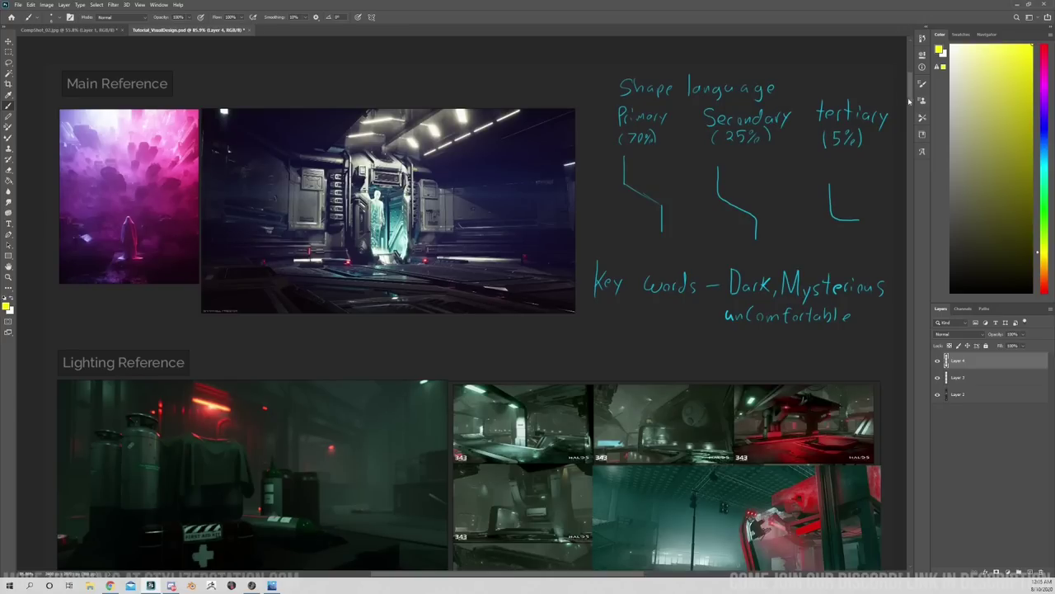
drag(910, 99, 911, 100)
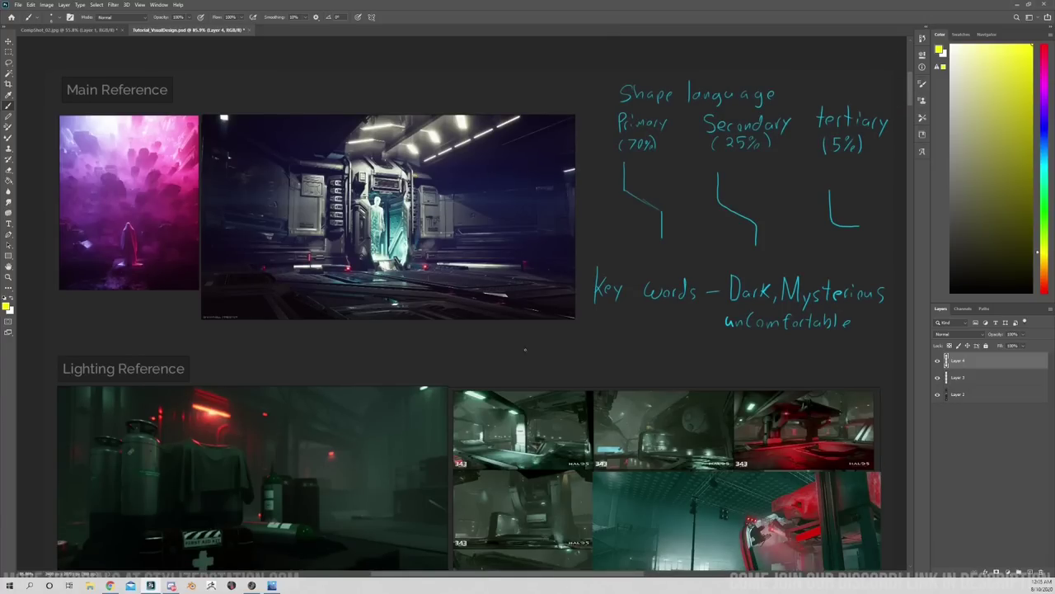
Circle both Main Reference images in yellow with the brush, plus the small bright spot beside the cloaked figure in the pink image.
mouse_move(578, 326)
mouse_down()
mouse_move(313, 369)
mouse_move(180, 239)
mouse_move(339, 73)
mouse_move(582, 193)
mouse_move(570, 327)
mouse_up()
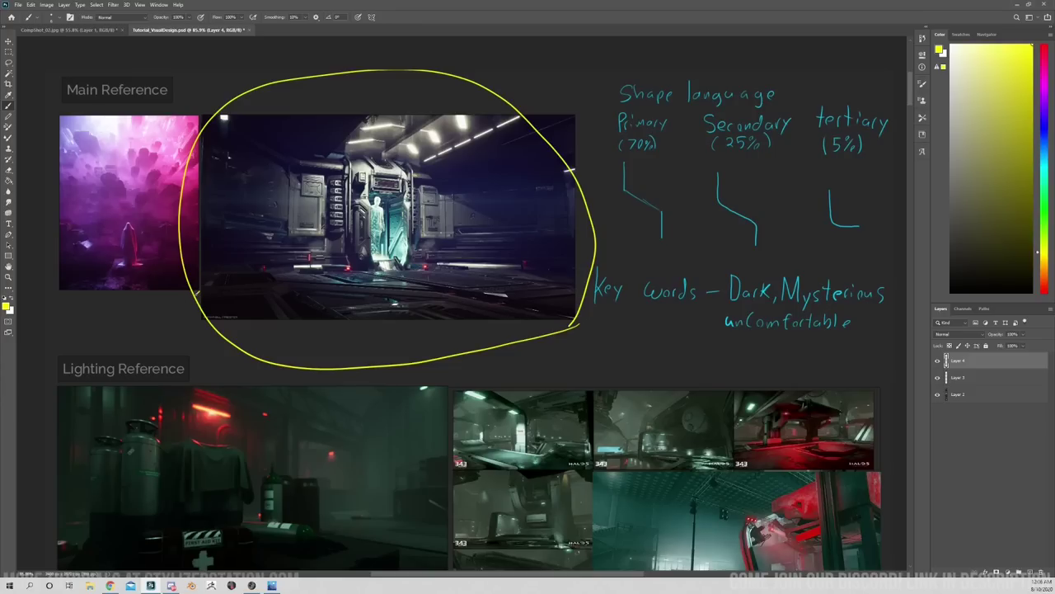
mouse_move(198, 293)
mouse_down()
mouse_move(114, 309)
mouse_move(46, 279)
mouse_move(99, 99)
mouse_move(218, 169)
mouse_move(168, 300)
mouse_up()
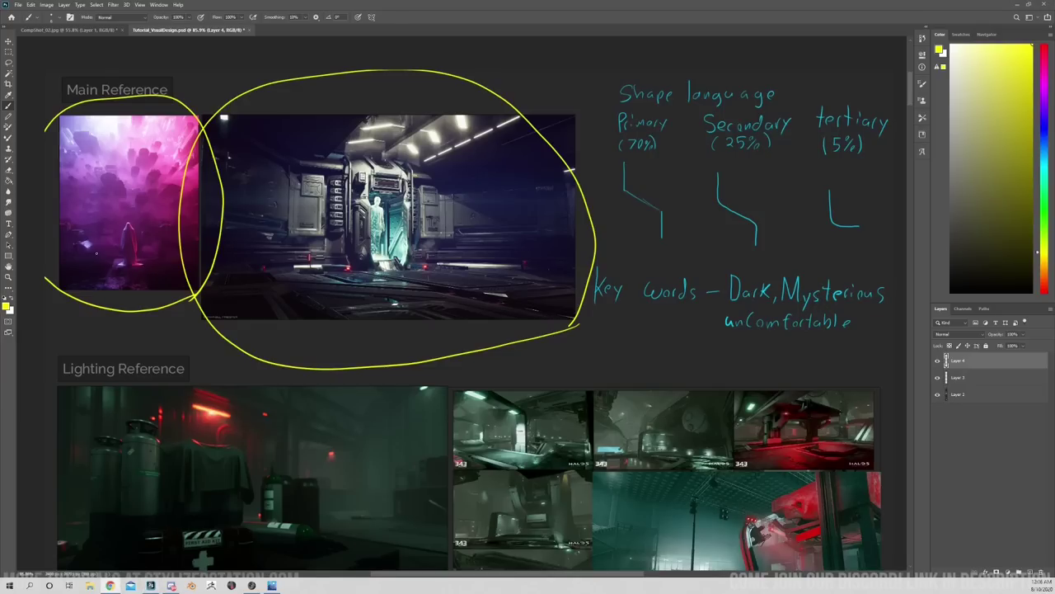
mouse_move(96, 241)
mouse_down()
mouse_move(66, 250)
mouse_move(102, 251)
mouse_move(74, 256)
mouse_up()
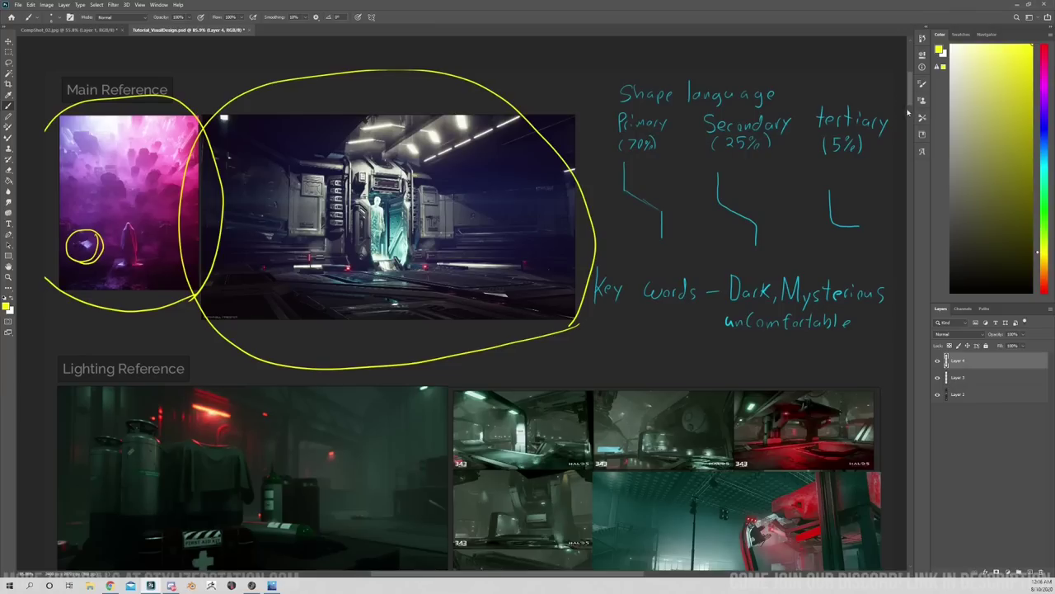
Under Lighting Reference, outline the dark green area and the red light in the first image, and frame the CONTROL image in yellow.
scroll(910, 112, down, 5)
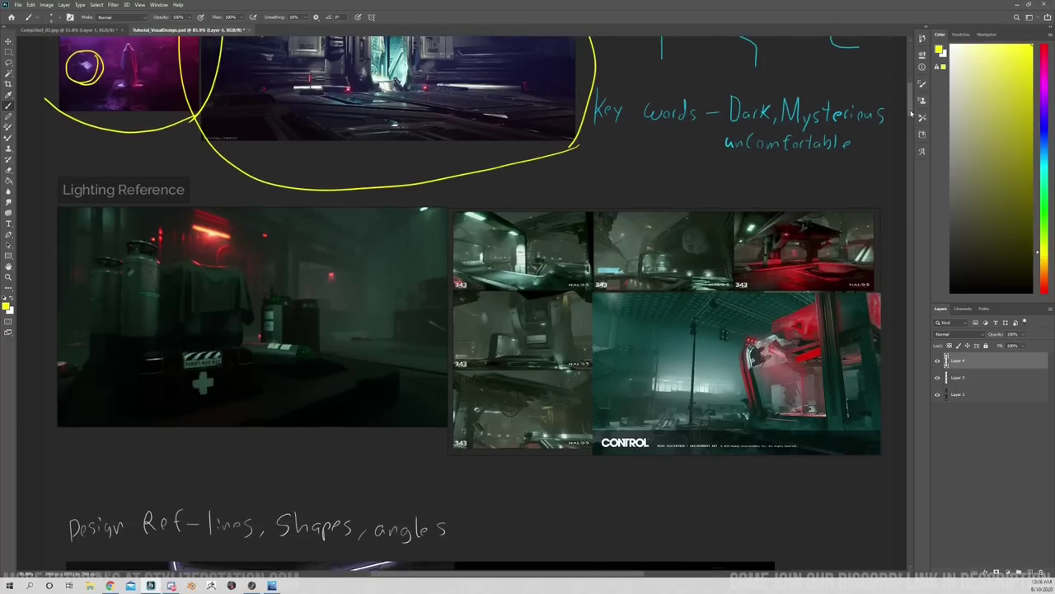
scroll(911, 113, down, 3)
scroll(912, 119, up, 1)
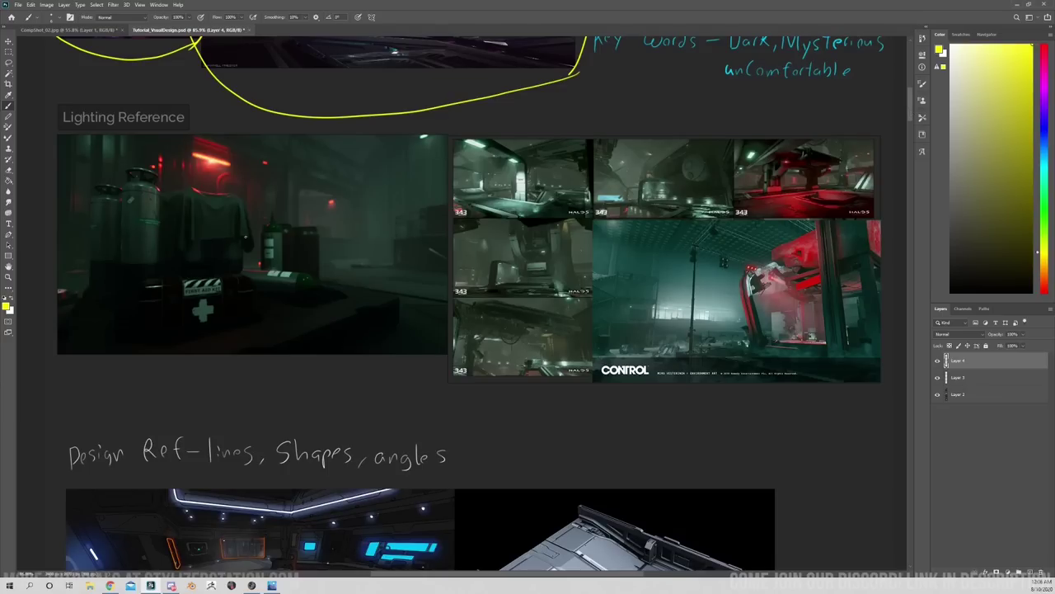
mouse_move(245, 245)
mouse_down()
mouse_move(266, 183)
mouse_move(417, 134)
mouse_move(385, 348)
mouse_move(61, 313)
mouse_move(219, 262)
mouse_move(252, 236)
mouse_up()
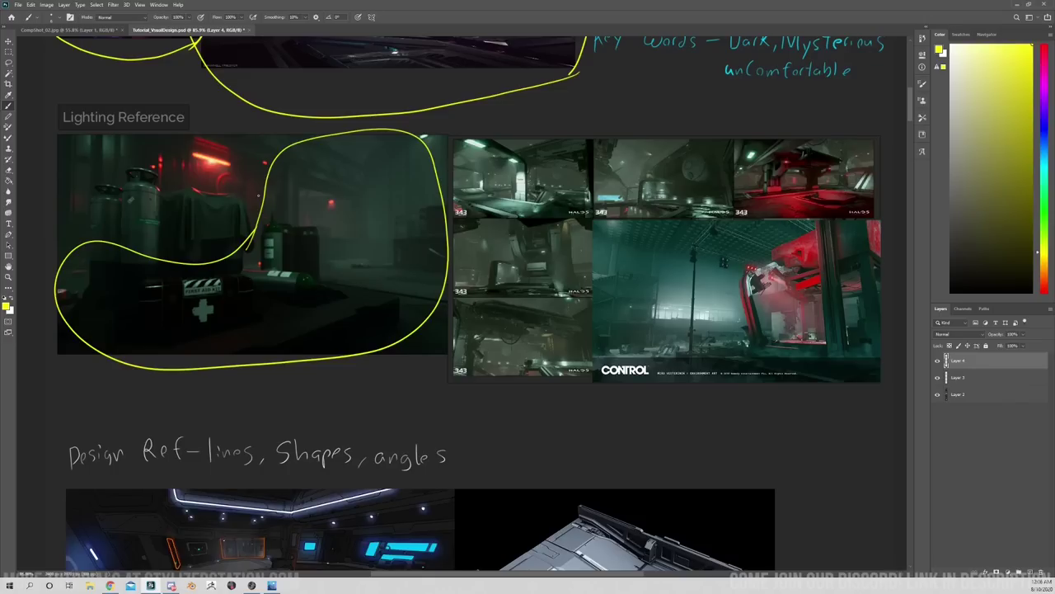
mouse_move(259, 195)
mouse_down()
mouse_move(198, 203)
mouse_move(219, 130)
mouse_move(262, 191)
mouse_up()
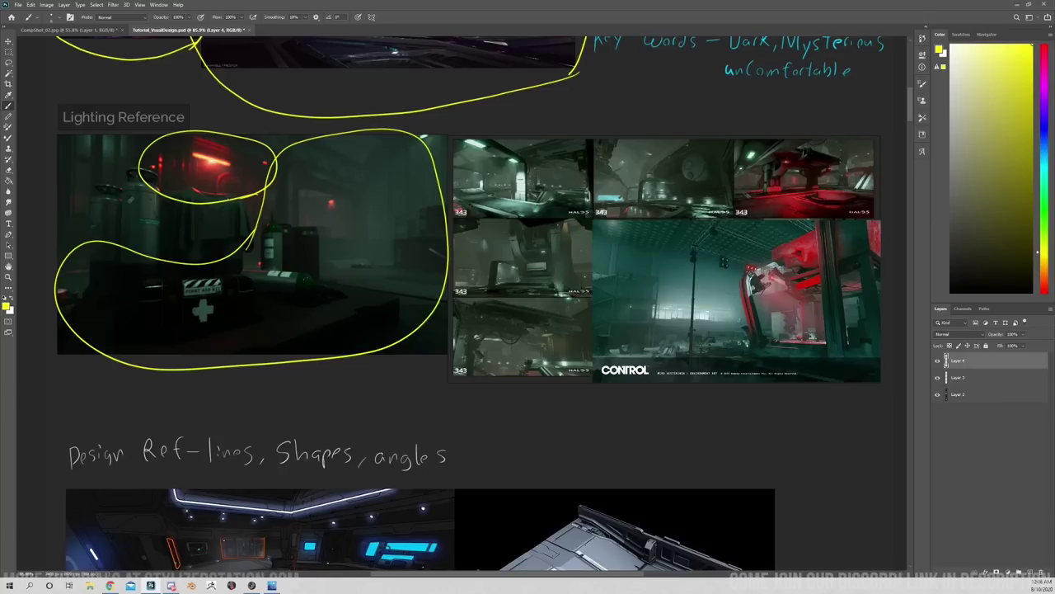
mouse_move(659, 397)
mouse_down()
mouse_move(577, 387)
mouse_move(573, 202)
mouse_move(880, 188)
mouse_move(881, 381)
mouse_move(626, 400)
mouse_up()
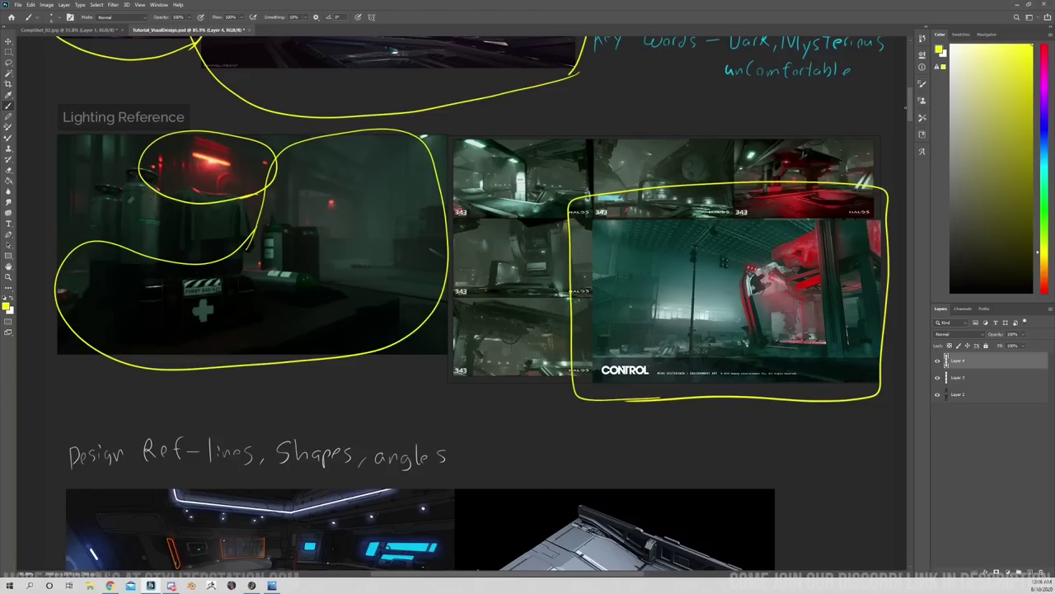
Trace the angled panel lines along the upper and lower edges of the dark floor image with red lights in the design references.
scroll(912, 117, down, 2)
scroll(912, 114, up, 2)
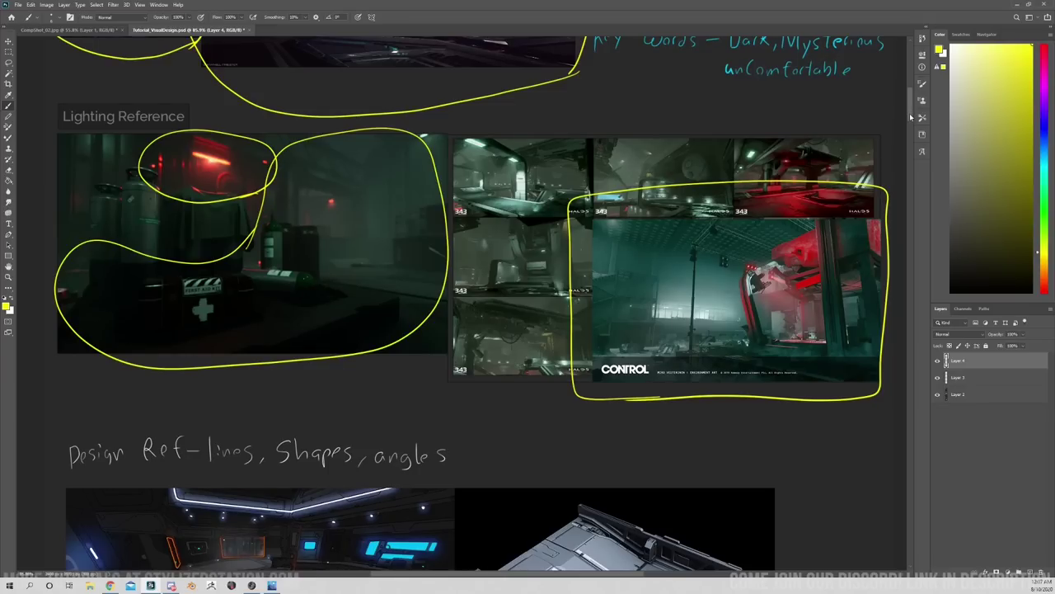
drag(910, 116, 911, 143)
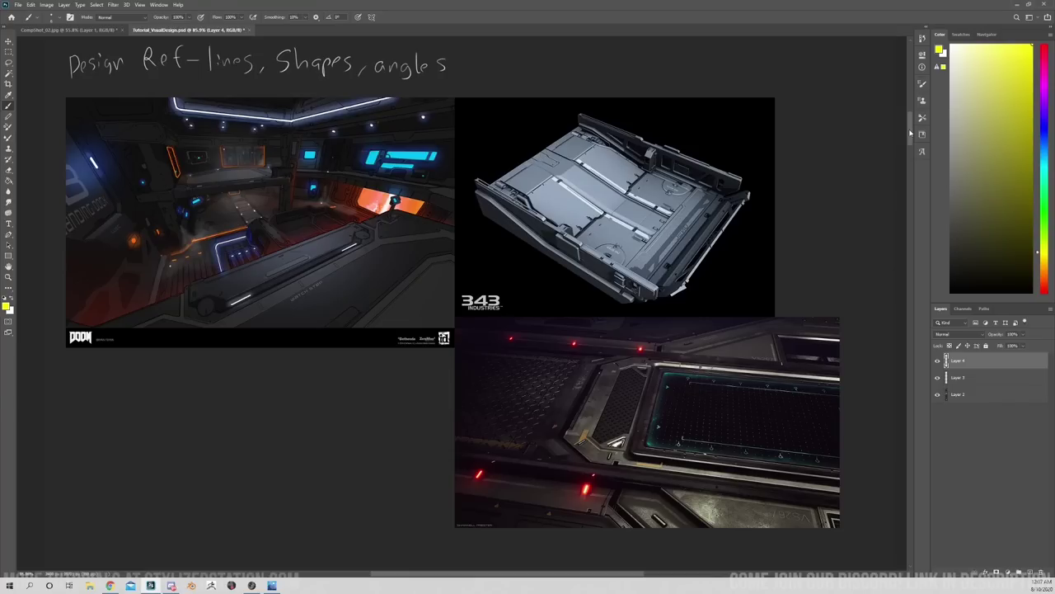
drag(911, 132, 912, 139)
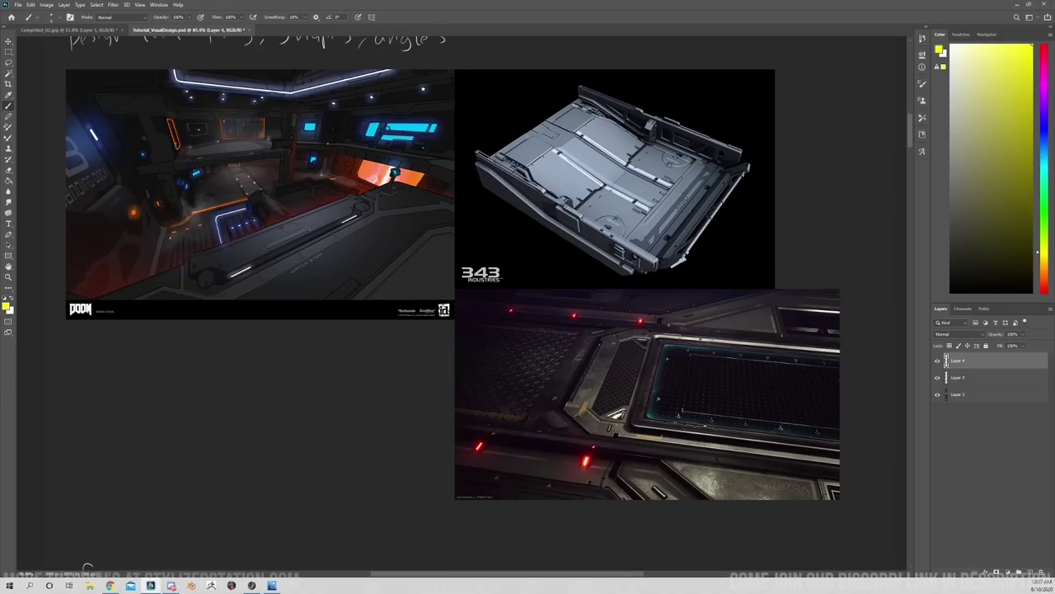
mouse_move(680, 326)
mouse_down()
mouse_move(808, 296)
mouse_move(666, 314)
mouse_move(550, 300)
mouse_move(526, 310)
mouse_up()
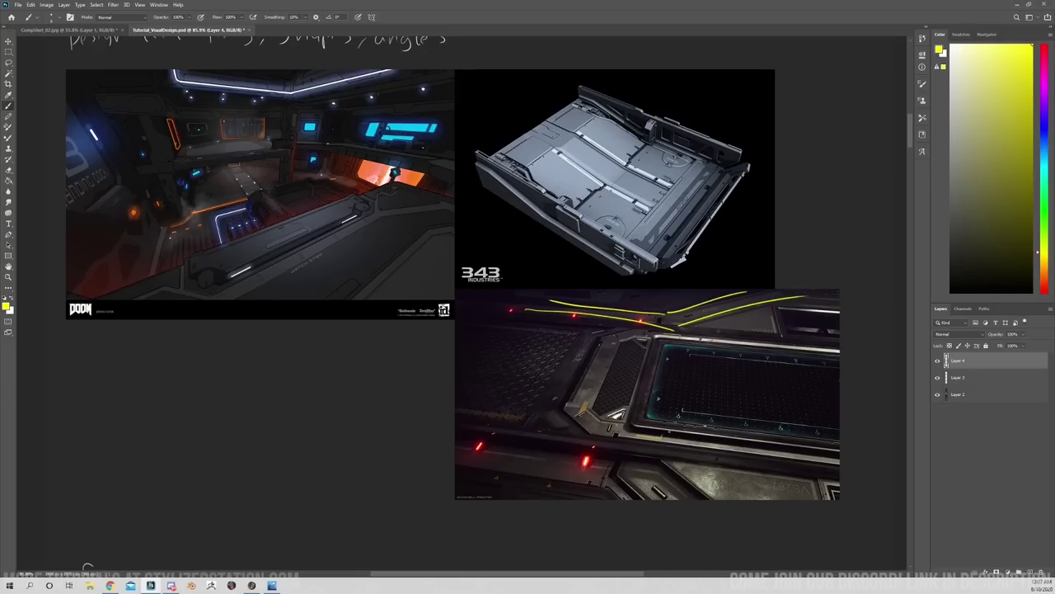
mouse_move(703, 502)
mouse_down()
mouse_move(660, 460)
mouse_move(489, 434)
mouse_up()
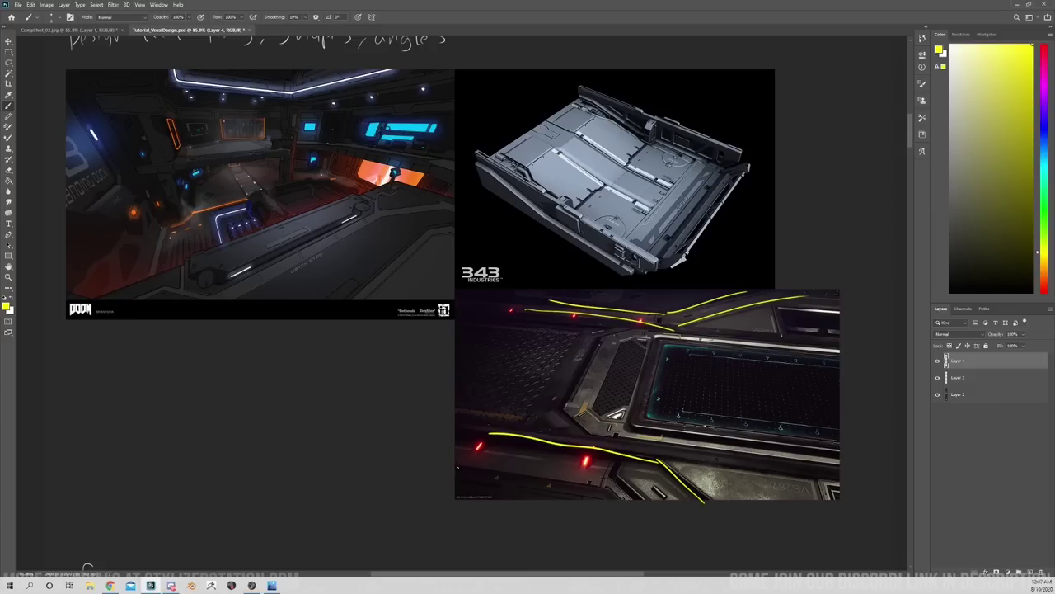
mouse_move(456, 465)
mouse_down()
mouse_move(590, 481)
mouse_move(634, 521)
mouse_up()
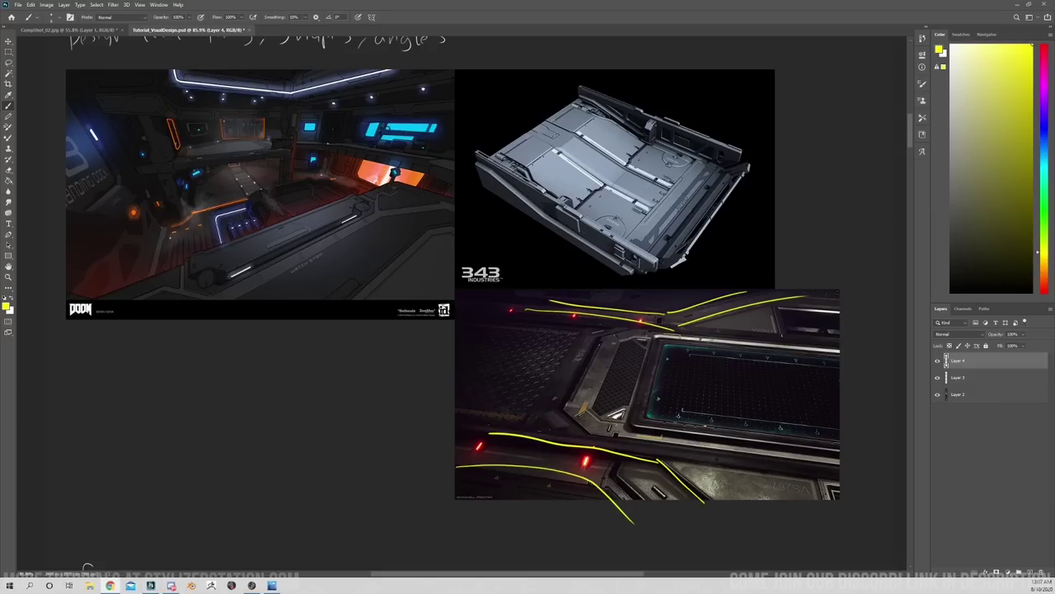
Outline the angular inset panels on the surface of the 343 Industries floor piece in yellow.
drag(576, 207, 594, 188)
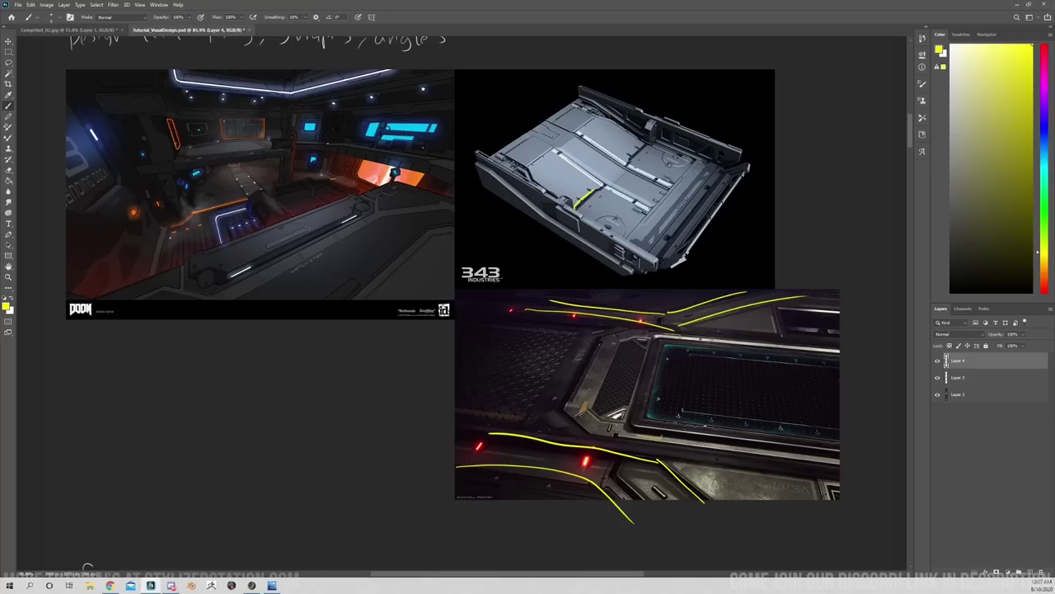
mouse_move(561, 153)
mouse_down()
mouse_move(538, 157)
mouse_move(532, 180)
mouse_move(557, 200)
mouse_up()
mouse_move(553, 150)
mouse_down()
mouse_move(531, 138)
mouse_move(509, 160)
mouse_up()
mouse_move(577, 132)
mouse_down()
mouse_move(555, 117)
mouse_move(592, 111)
mouse_move(574, 132)
mouse_move(630, 130)
mouse_move(649, 145)
mouse_move(627, 165)
mouse_move(577, 133)
mouse_up()
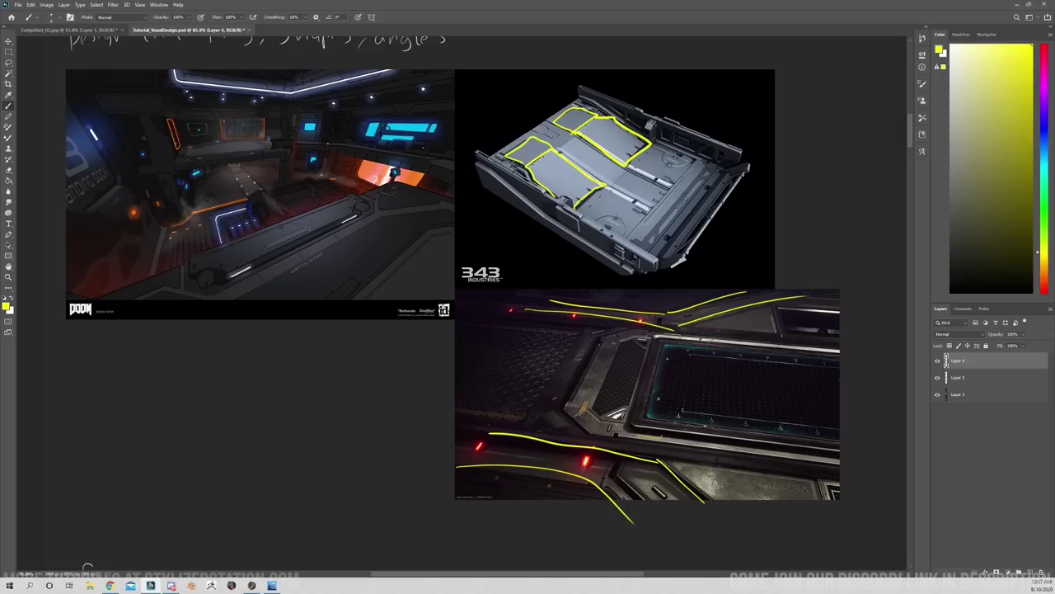
mouse_move(627, 168)
mouse_down()
mouse_move(671, 186)
mouse_move(693, 166)
mouse_move(657, 144)
mouse_up()
mouse_move(605, 185)
mouse_down()
mouse_move(638, 203)
mouse_move(640, 236)
mouse_move(600, 232)
mouse_move(574, 211)
mouse_up()
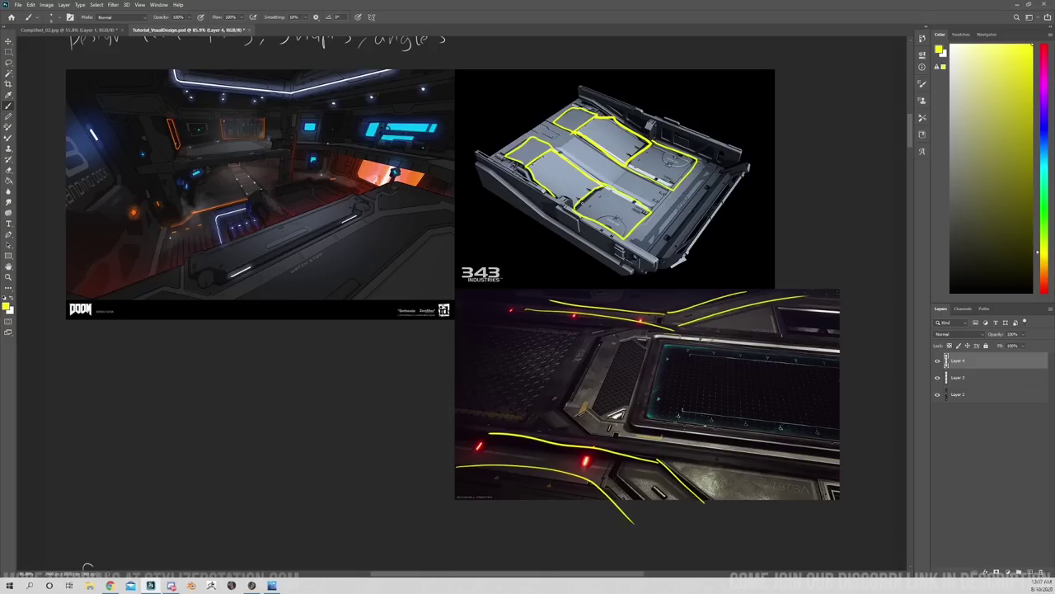
On the Initial Blockout image, scribble yellow zigzags over the walkable floor paths and draw two arrows pointing up from them.
drag(911, 145, 913, 173)
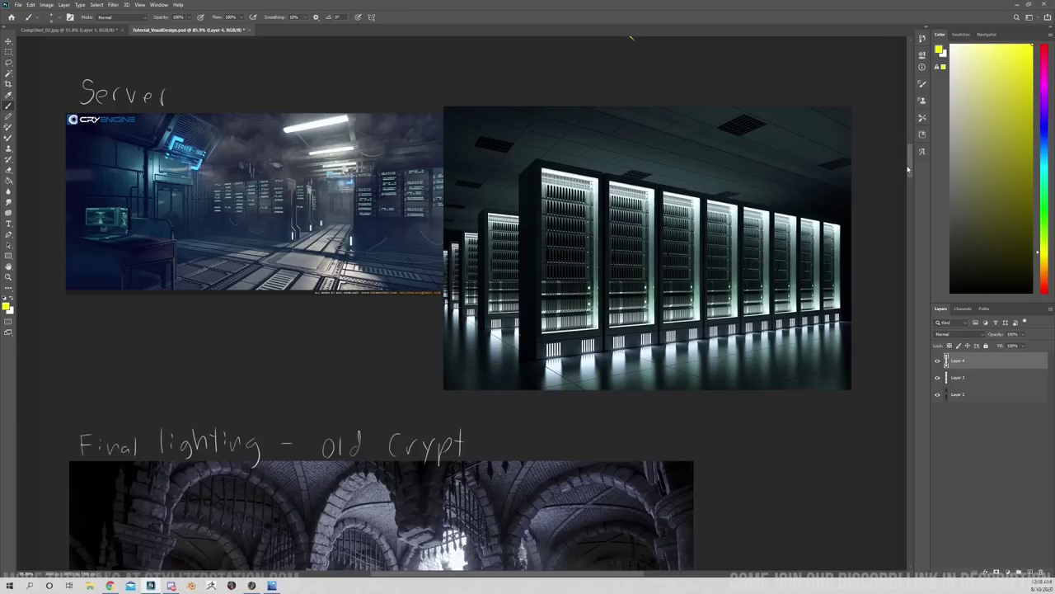
drag(907, 169, 910, 193)
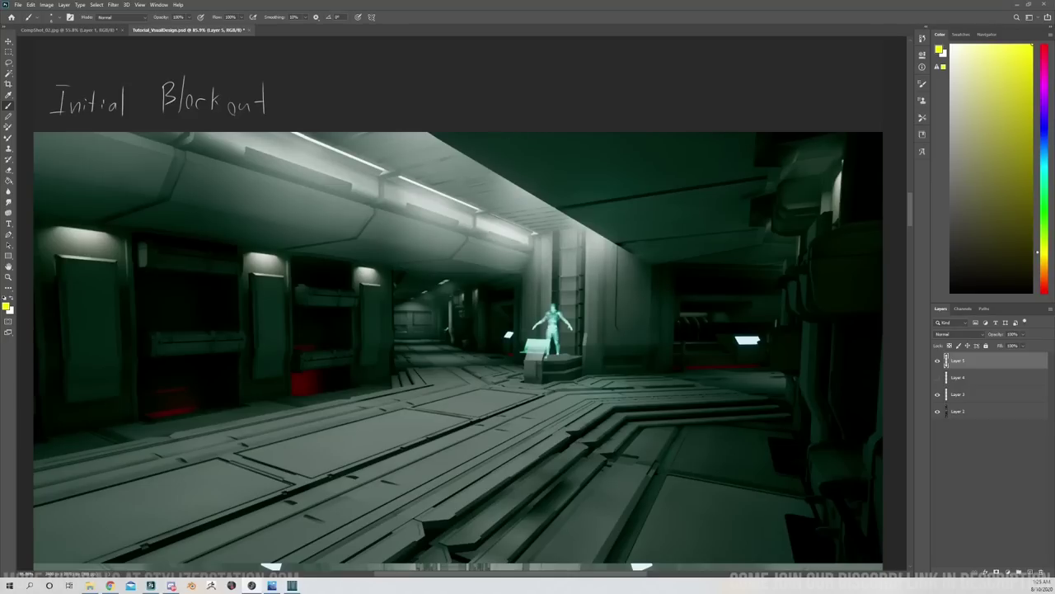
scroll(910, 217, down, 1)
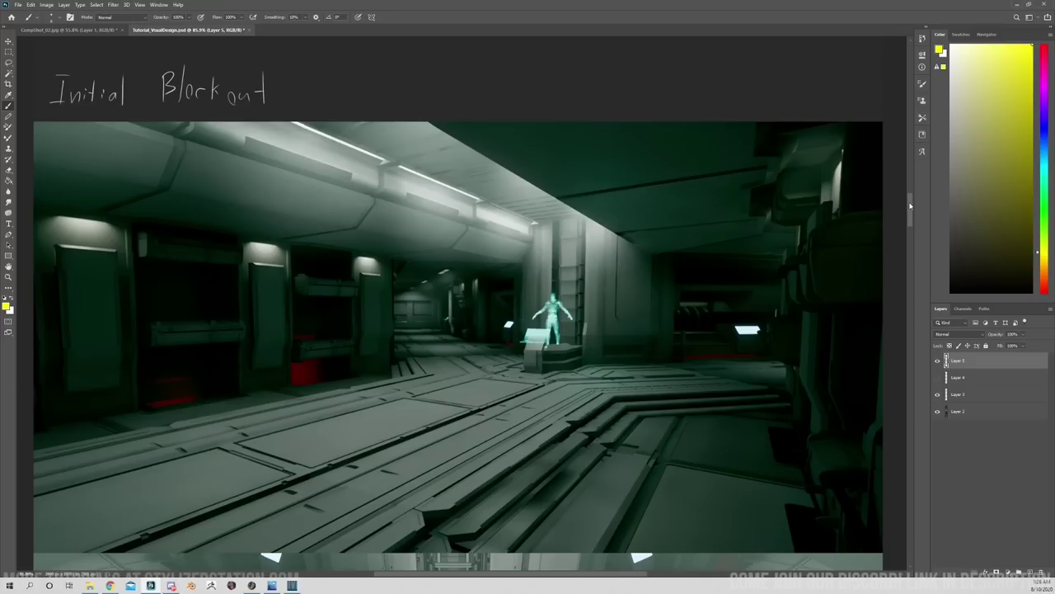
scroll(909, 220, down, 2)
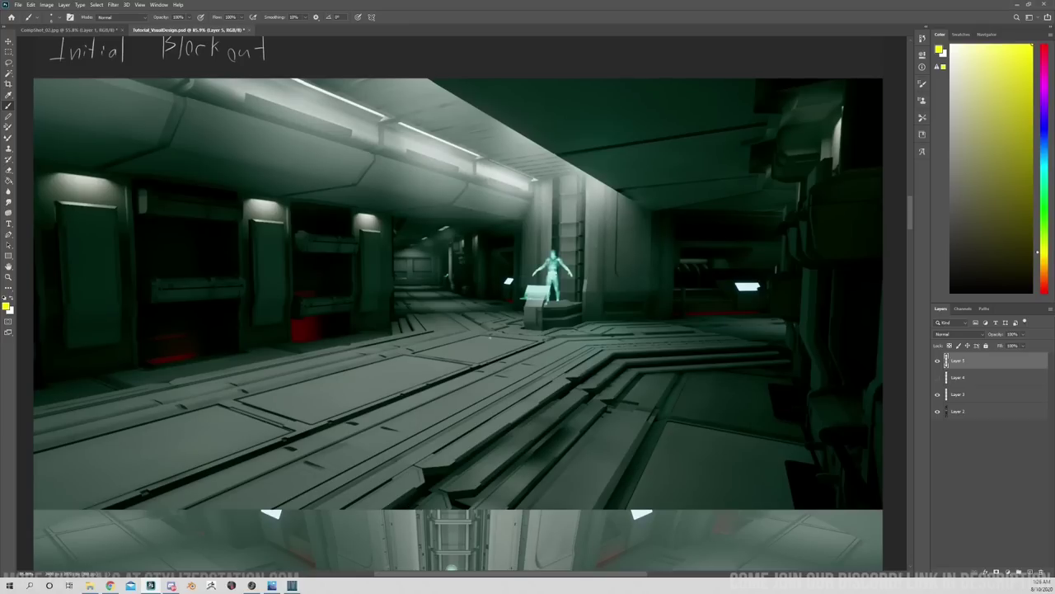
drag(519, 322, 480, 310)
drag(530, 339, 673, 327)
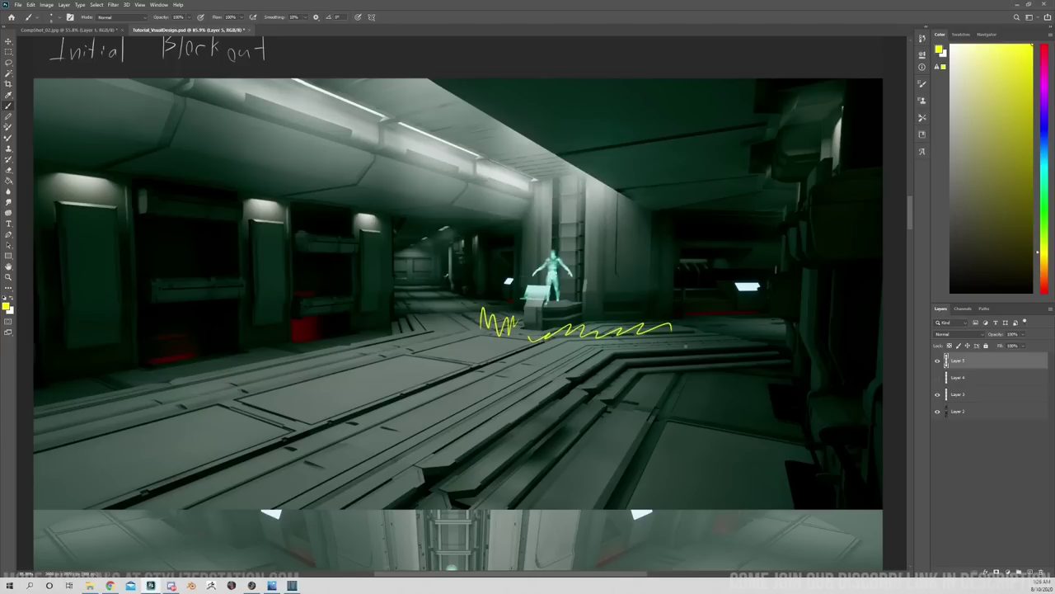
mouse_move(566, 338)
mouse_down()
mouse_move(544, 367)
mouse_move(483, 387)
mouse_move(341, 482)
mouse_move(304, 485)
mouse_up()
mouse_move(107, 433)
mouse_down()
mouse_move(198, 400)
mouse_move(419, 351)
mouse_move(467, 360)
mouse_up()
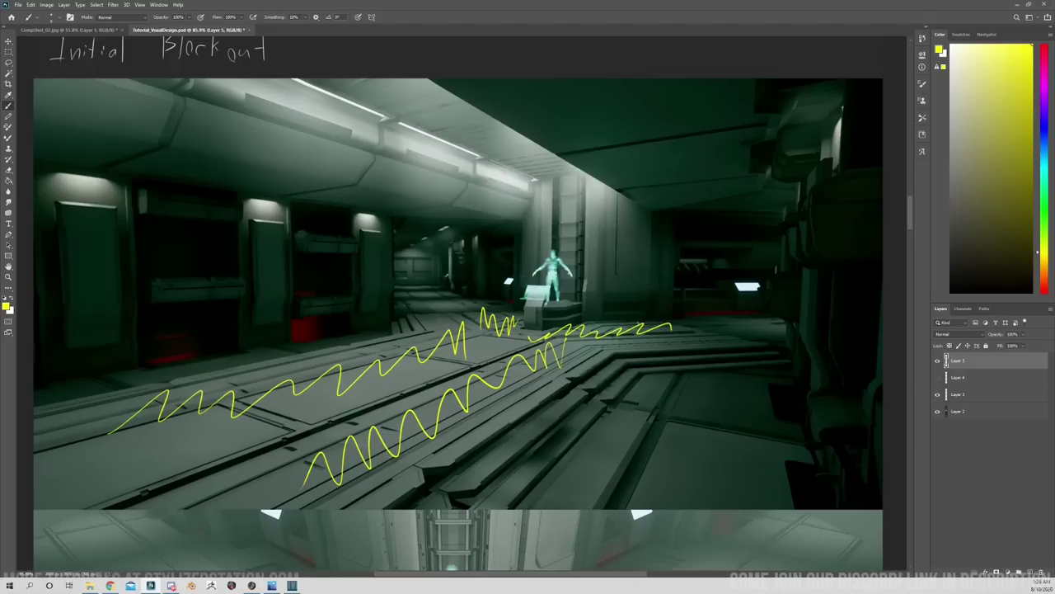
mouse_move(633, 331)
mouse_down()
mouse_move(652, 172)
mouse_move(661, 195)
mouse_move(654, 176)
mouse_up()
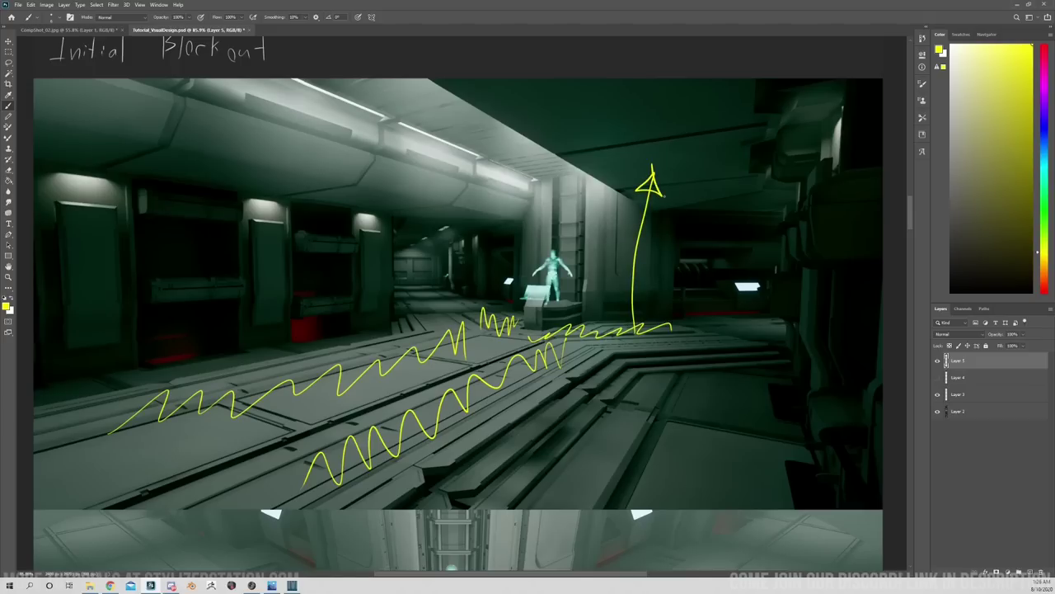
mouse_move(272, 383)
mouse_down()
mouse_move(234, 195)
mouse_move(241, 173)
mouse_up()
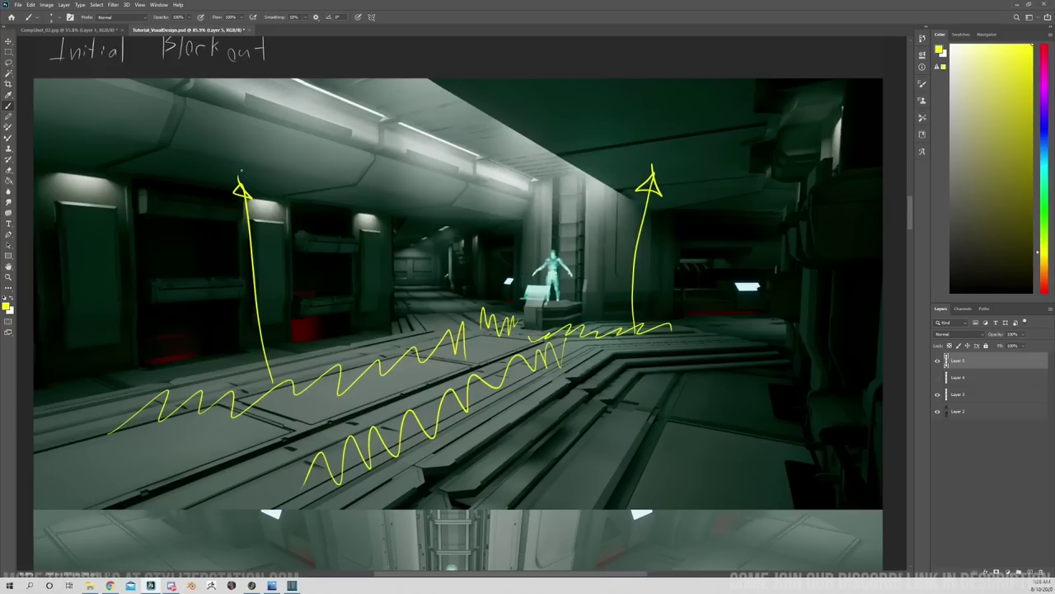
Draw a rough head-and-shoulders silhouette and an angular panel shape over the foreground floor of the Initial Blockout image.
mouse_move(647, 508)
mouse_down()
mouse_move(736, 432)
mouse_move(710, 504)
mouse_up()
mouse_move(708, 432)
mouse_down()
mouse_move(730, 367)
mouse_move(710, 424)
mouse_up()
mouse_move(648, 419)
mouse_down()
mouse_move(602, 501)
mouse_move(501, 490)
mouse_move(596, 495)
mouse_up()
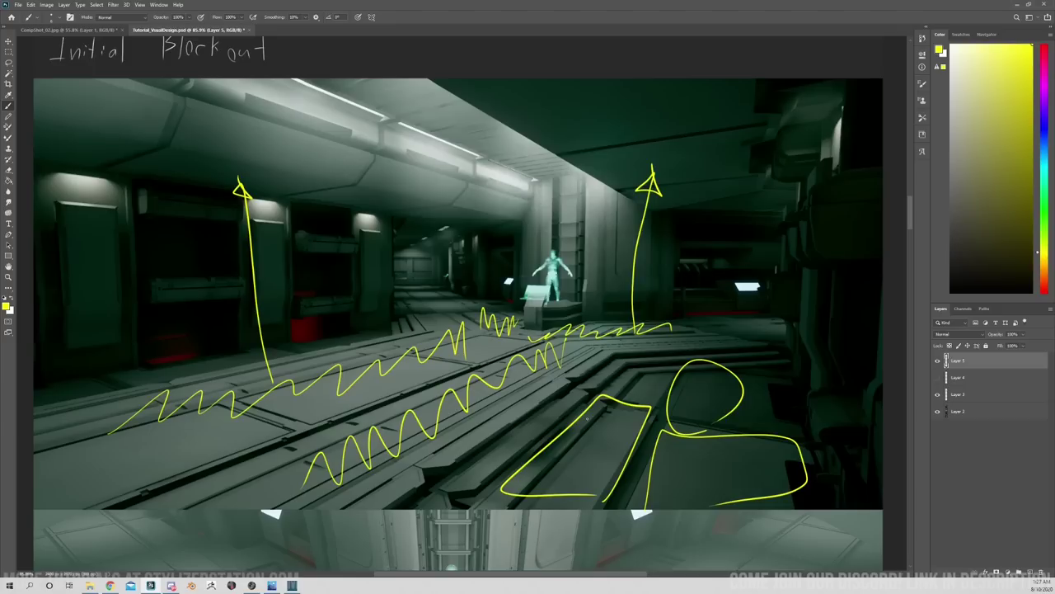
Circle the glowing hologram figure and erase the angular panel shape and part of the silhouette in the foreground.
mouse_move(595, 279)
mouse_down()
mouse_move(590, 299)
mouse_move(478, 262)
mouse_move(602, 236)
mouse_move(587, 311)
mouse_up()
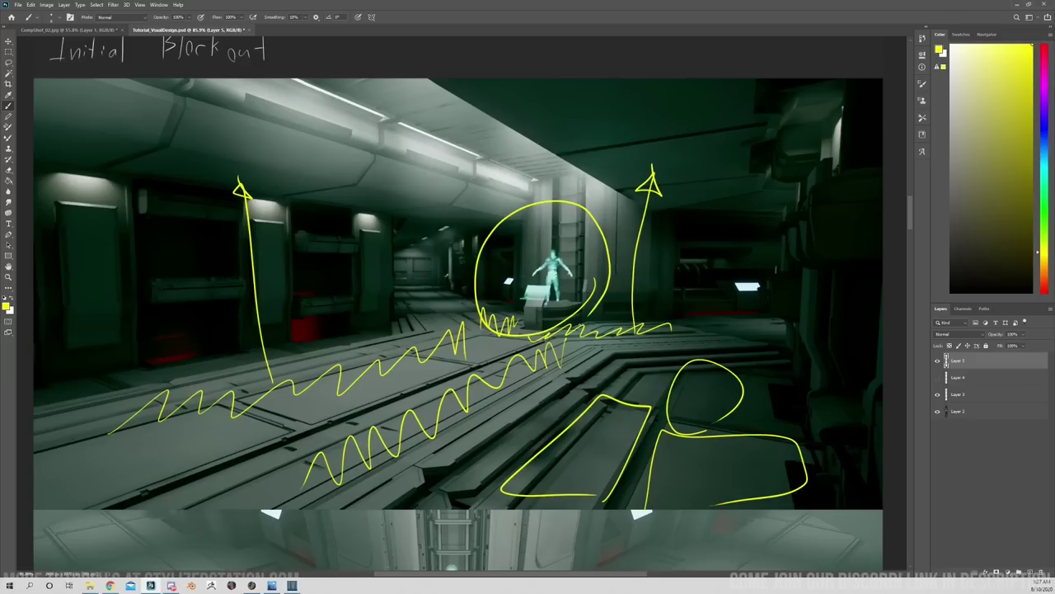
mouse_move(516, 486)
mouse_down()
mouse_move(560, 449)
mouse_move(663, 449)
mouse_up()
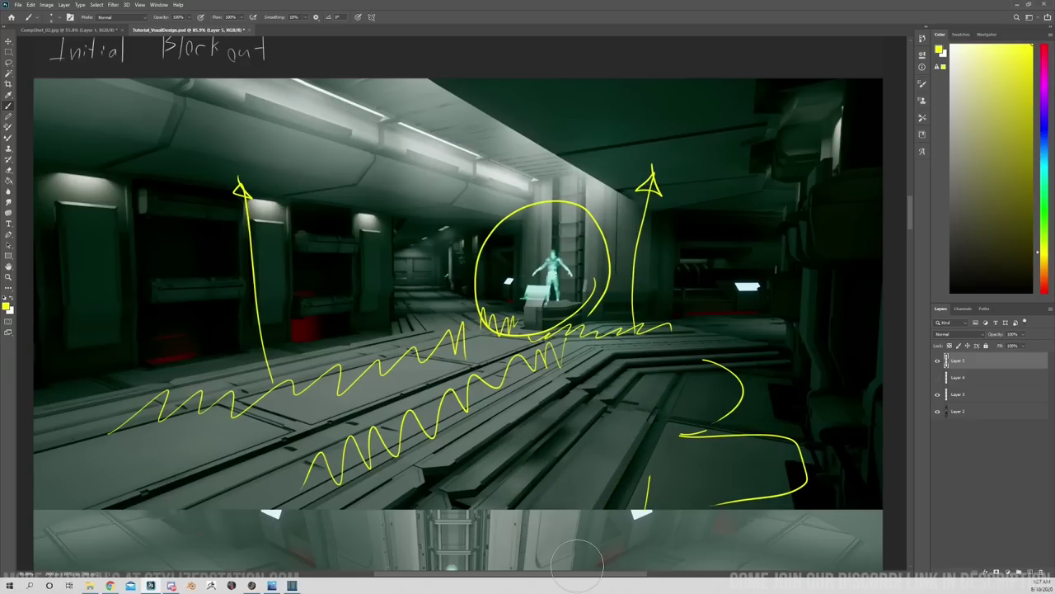
On the elevated hologram view below, trace the bent edge of the central walkway and the diagonal outer edge of the floor platform.
drag(912, 224, 912, 249)
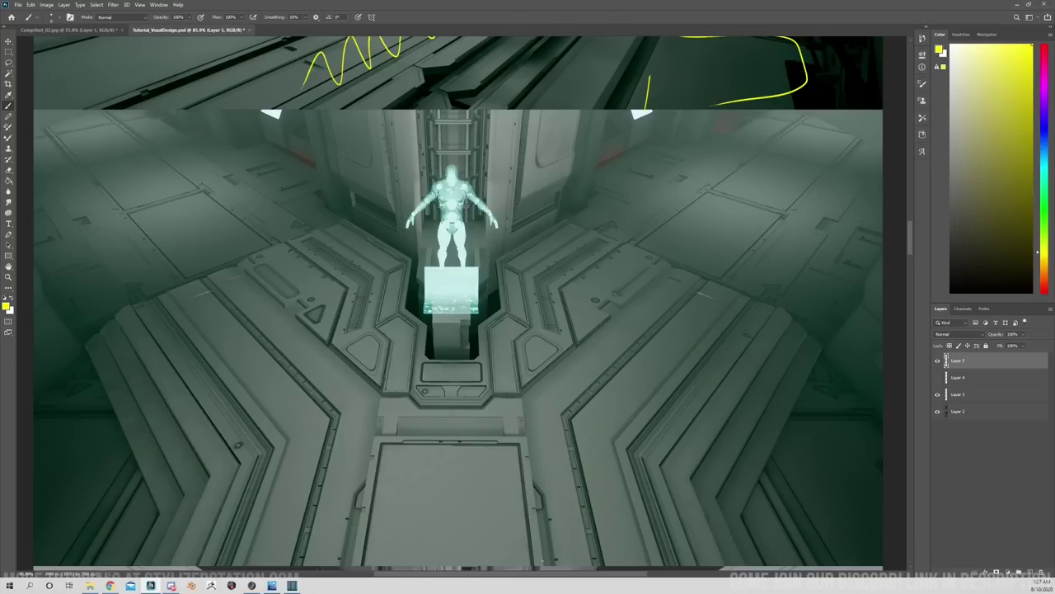
mouse_move(542, 551)
mouse_down()
mouse_move(518, 396)
mouse_move(668, 267)
mouse_up()
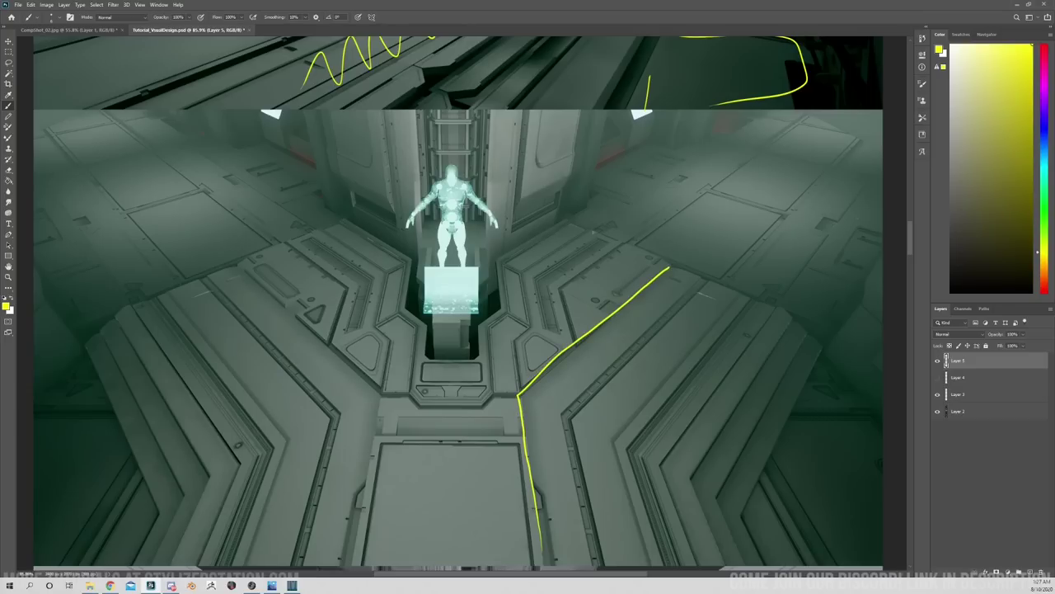
drag(565, 215, 807, 328)
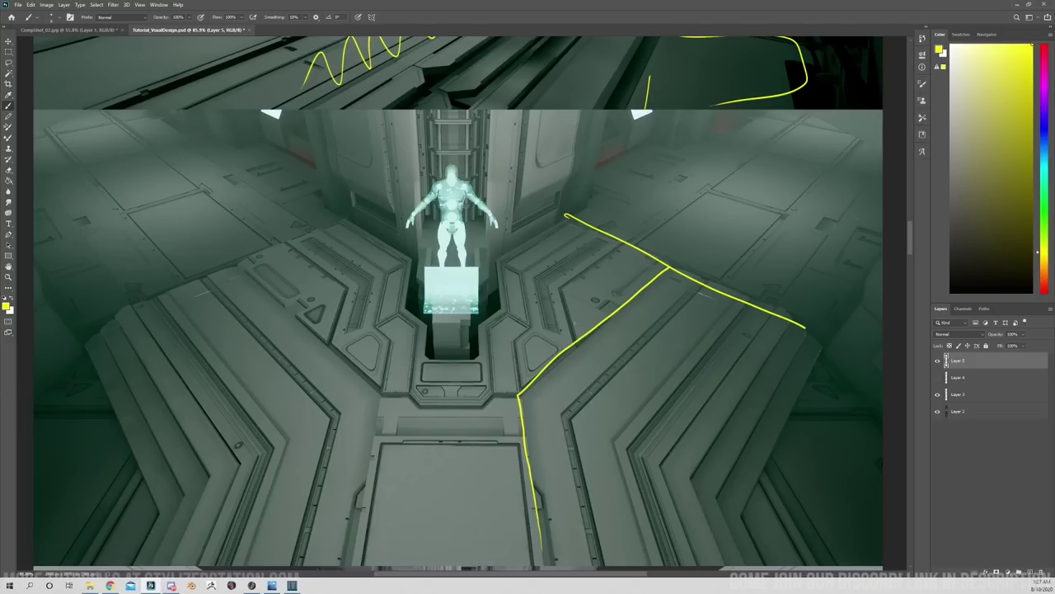
On the elevated hologram view, scribble zigzags over the platform and background floor, and outline the angular panels on the platform's opposite side.
drag(574, 312, 680, 355)
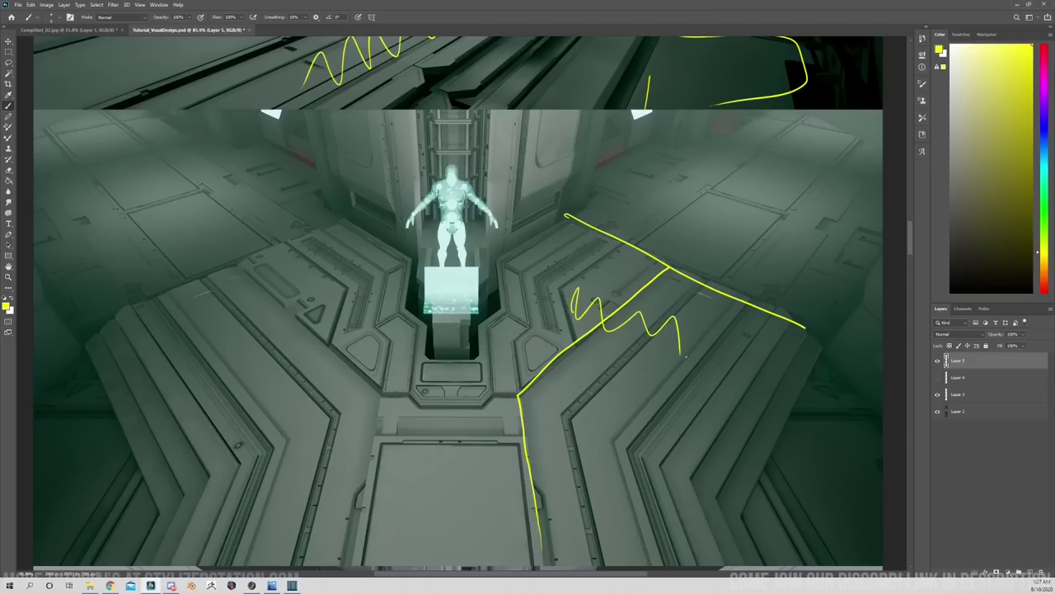
mouse_move(673, 243)
mouse_down()
mouse_move(693, 231)
mouse_move(739, 239)
mouse_move(779, 206)
mouse_up()
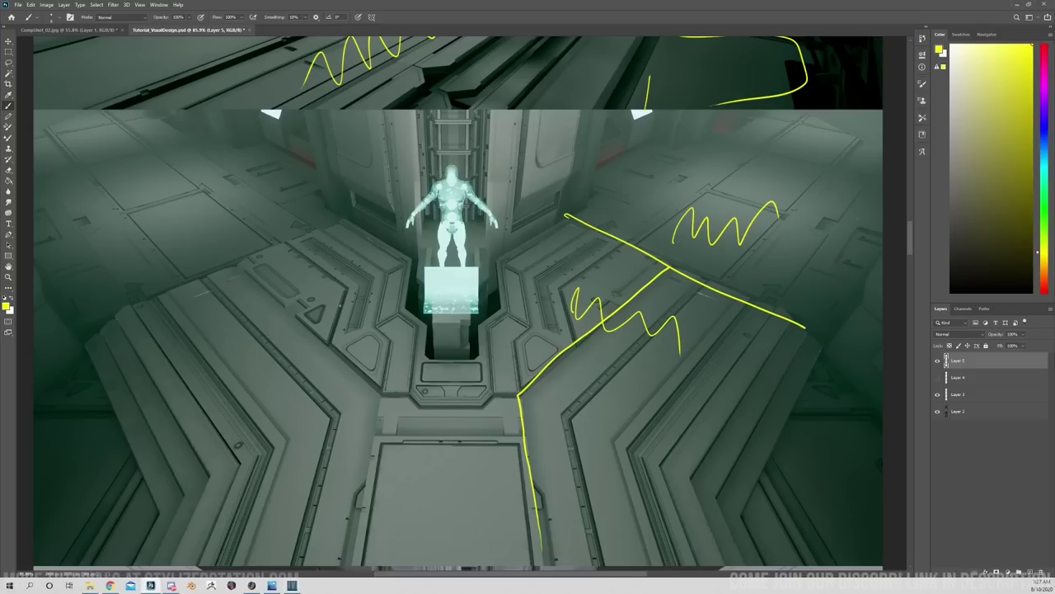
mouse_move(339, 305)
mouse_down()
mouse_move(333, 339)
mouse_move(288, 312)
mouse_move(336, 290)
mouse_up()
mouse_move(257, 282)
mouse_down()
mouse_move(287, 312)
mouse_move(289, 227)
mouse_up()
mouse_move(330, 341)
mouse_down()
mouse_move(356, 376)
mouse_move(391, 341)
mouse_move(348, 323)
mouse_up()
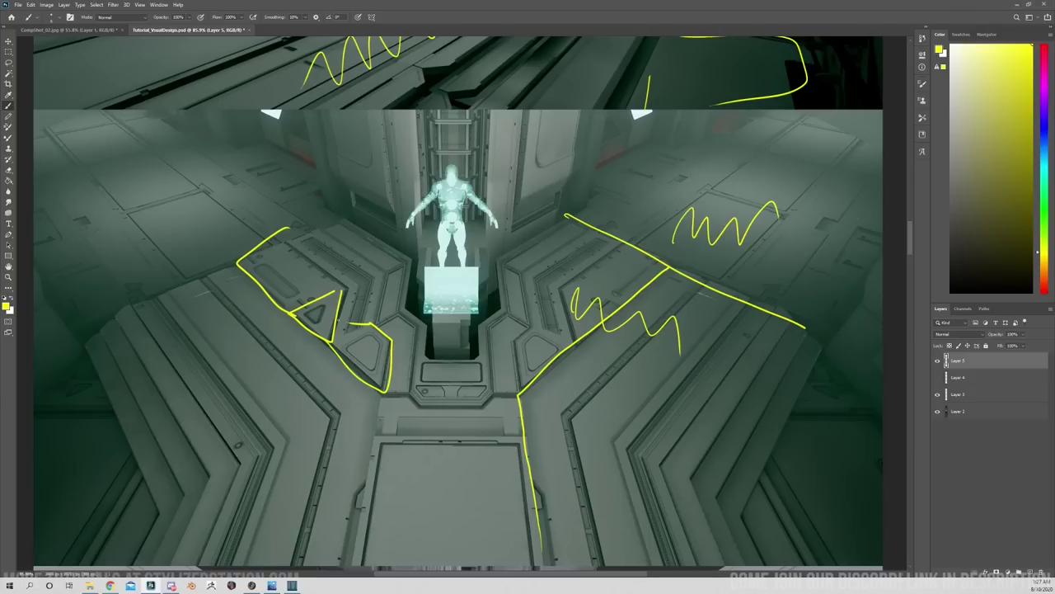
Erase all the yellow marks from the elevated hologram view.
mouse_move(540, 548)
mouse_down()
mouse_move(528, 405)
mouse_move(626, 297)
mouse_move(699, 375)
mouse_move(803, 338)
mouse_move(632, 226)
mouse_move(738, 231)
mouse_move(702, 260)
mouse_move(381, 381)
mouse_move(272, 301)
mouse_up()
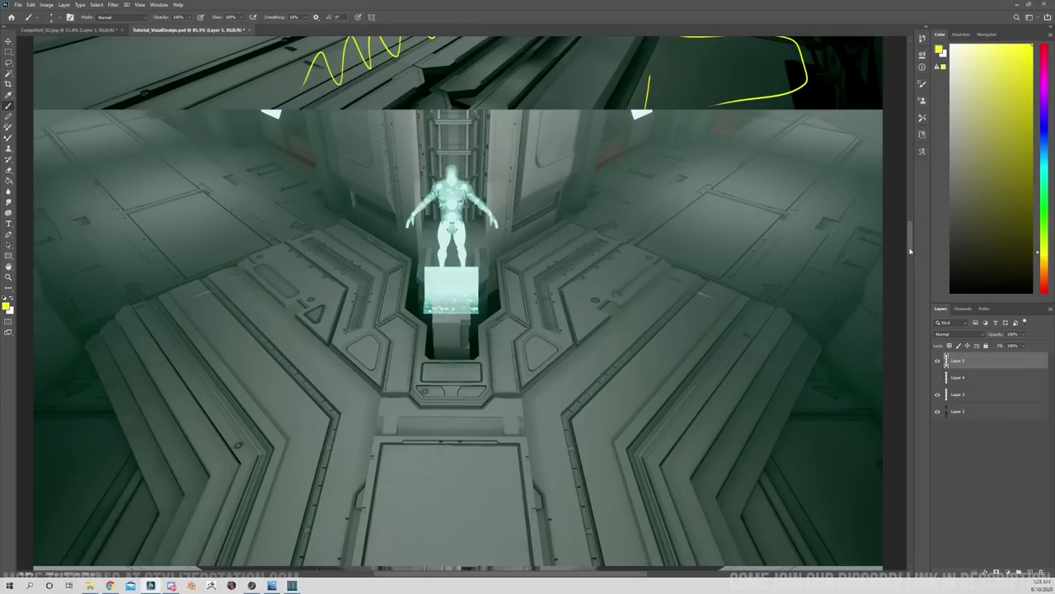
drag(909, 250, 910, 276)
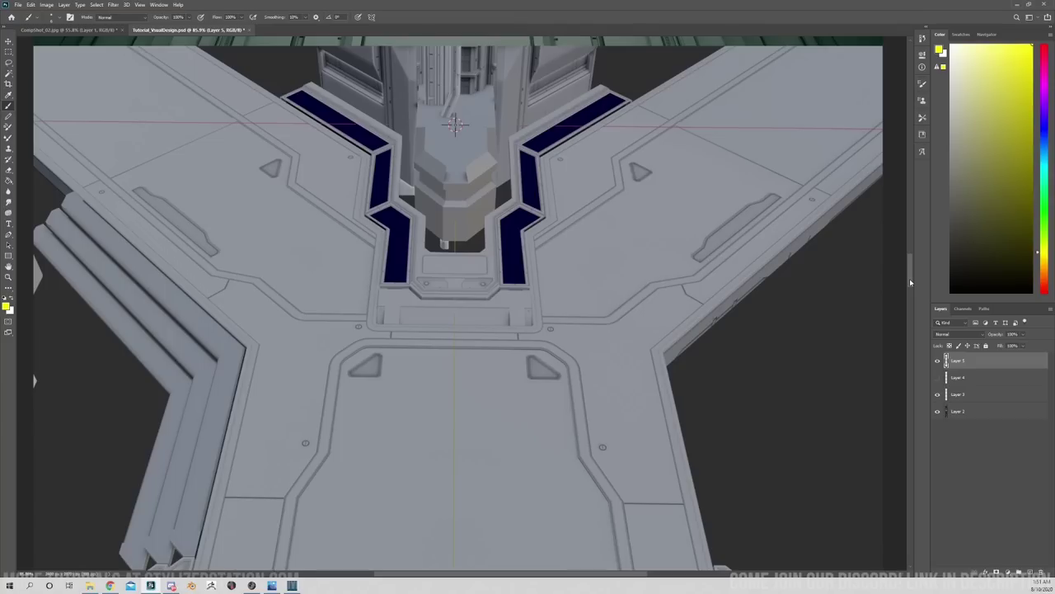
drag(910, 280, 905, 249)
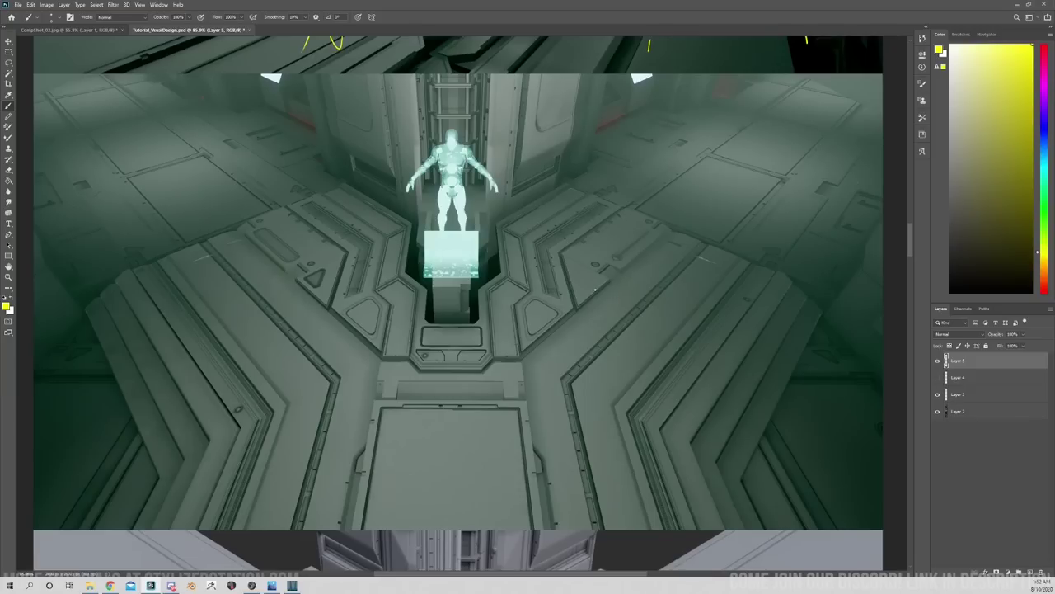
Draw a diagonal line across the hologram platform's panels, with short cross ticks marking the edges of each section.
drag(594, 289, 657, 246)
drag(638, 310, 674, 277)
drag(697, 333, 732, 302)
mouse_move(569, 249)
mouse_down()
mouse_move(597, 224)
mouse_move(540, 194)
mouse_move(554, 216)
mouse_move(716, 323)
mouse_up()
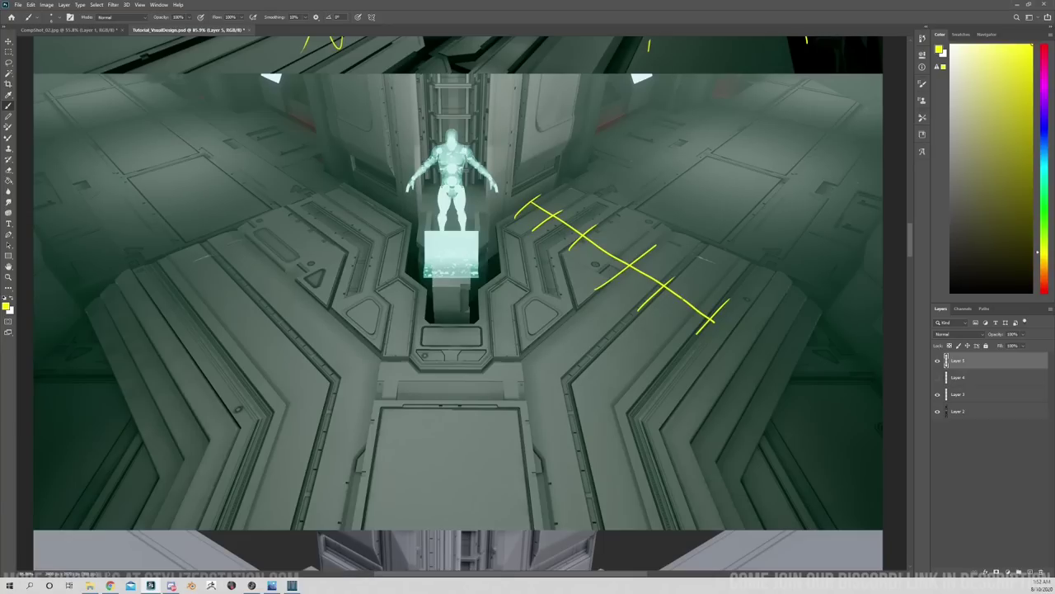
Beside the grey untextured platform, write 70% and 30% and draw a vertical bar with a divider separating the two portions.
drag(910, 248, 911, 277)
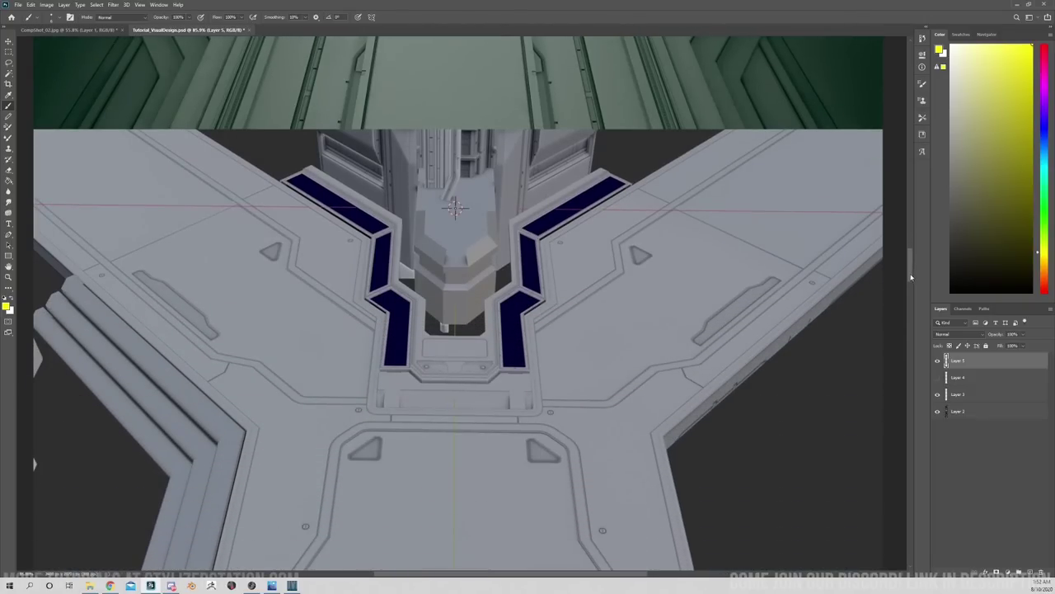
mouse_move(750, 405)
mouse_down()
mouse_move(769, 403)
mouse_move(758, 427)
mouse_move(797, 406)
mouse_move(794, 430)
mouse_up()
drag(816, 416, 812, 427)
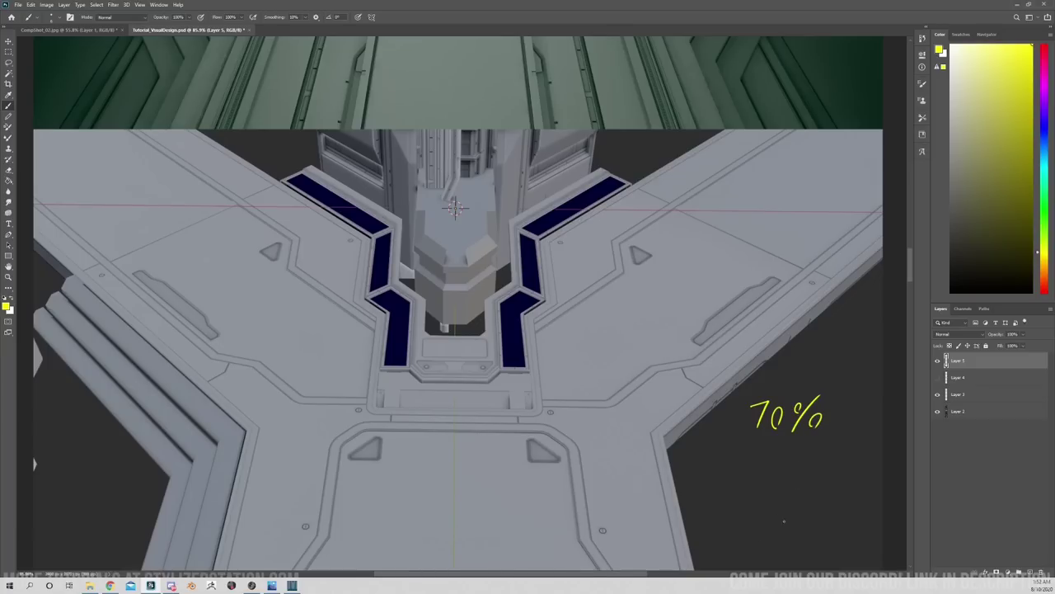
mouse_move(785, 512)
mouse_down()
mouse_move(787, 536)
mouse_move(824, 505)
mouse_move(823, 532)
mouse_up()
drag(833, 516, 818, 528)
drag(854, 244, 851, 542)
drag(777, 474, 883, 465)
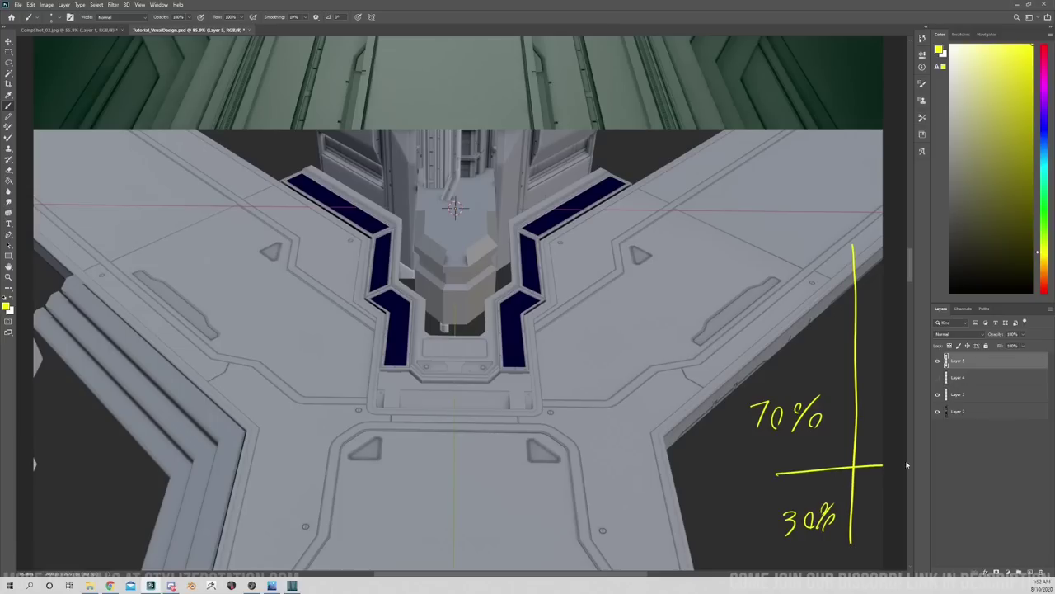
drag(782, 249, 882, 241)
drag(804, 542, 882, 536)
Draw a diagonal line across the grey platform's right arm, with ticks at the blue strip, inner seam and outer edge.
drag(454, 208, 454, 176)
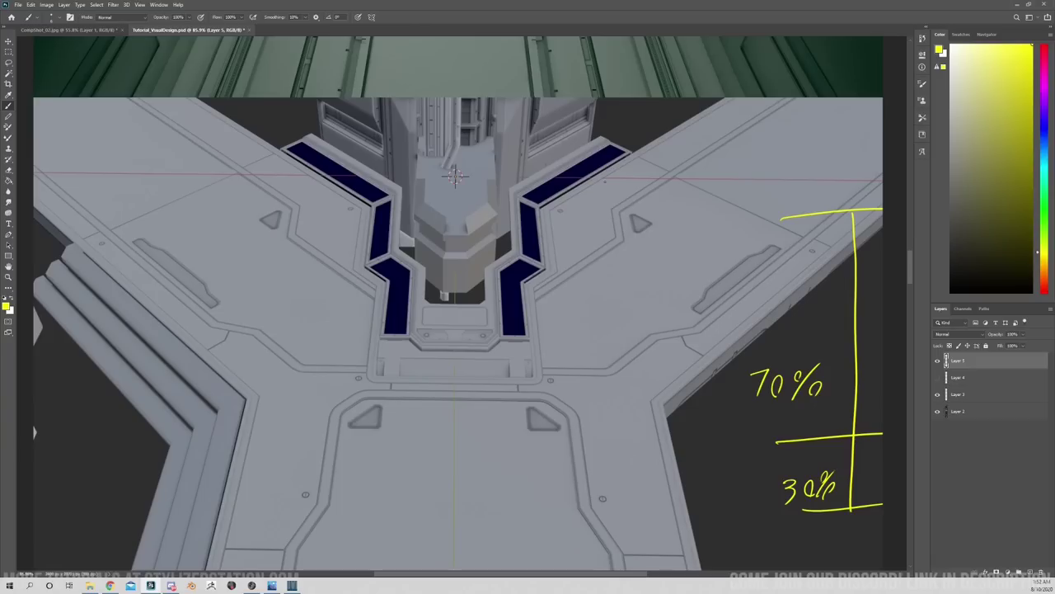
scroll(910, 272, up, 1)
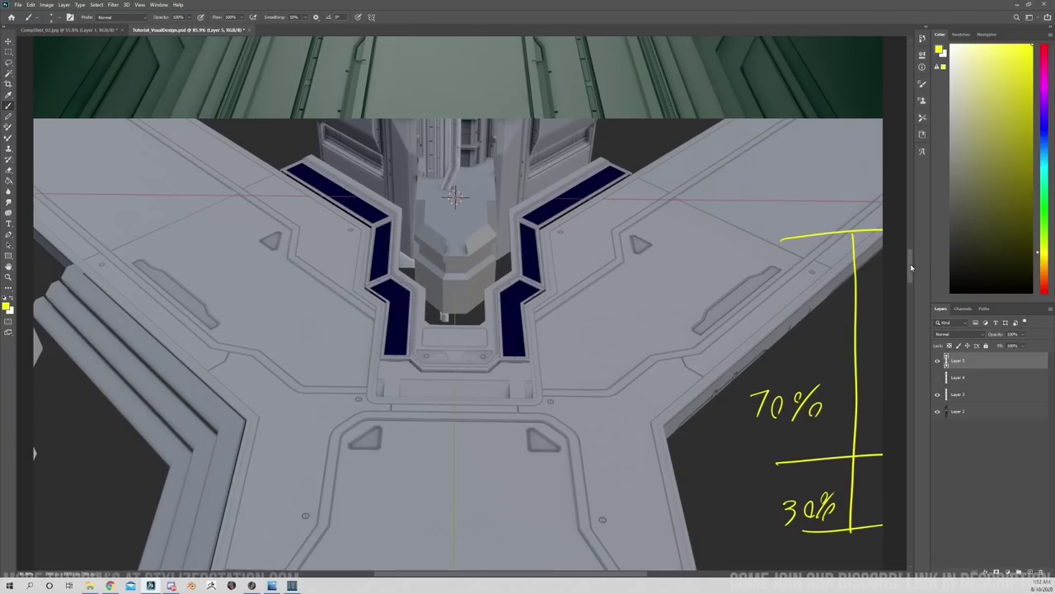
mouse_move(599, 196)
mouse_down()
mouse_move(778, 335)
mouse_move(743, 355)
mouse_up()
drag(789, 289, 729, 323)
drag(647, 208, 616, 235)
drag(569, 203, 606, 192)
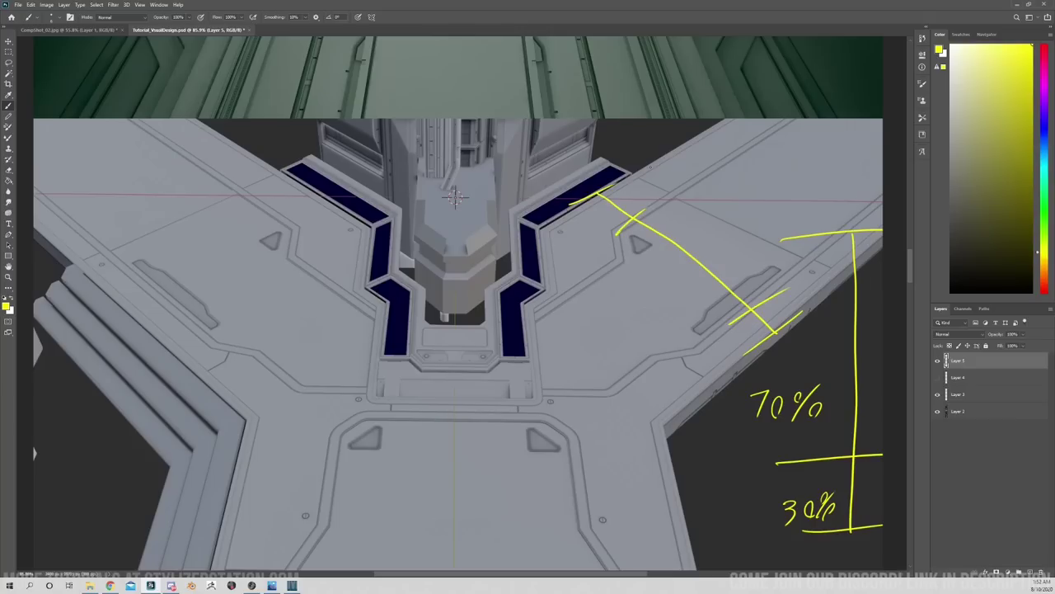
Label the sections of the diagonal line 60% in the middle, 5% at the outer edge and 35% at the inner end.
mouse_move(711, 235)
mouse_down()
mouse_move(700, 250)
mouse_move(722, 258)
mouse_up()
mouse_move(785, 303)
mouse_down()
mouse_move(778, 318)
mouse_move(800, 313)
mouse_up()
mouse_move(747, 231)
mouse_down()
mouse_move(730, 259)
mouse_move(744, 257)
mouse_up()
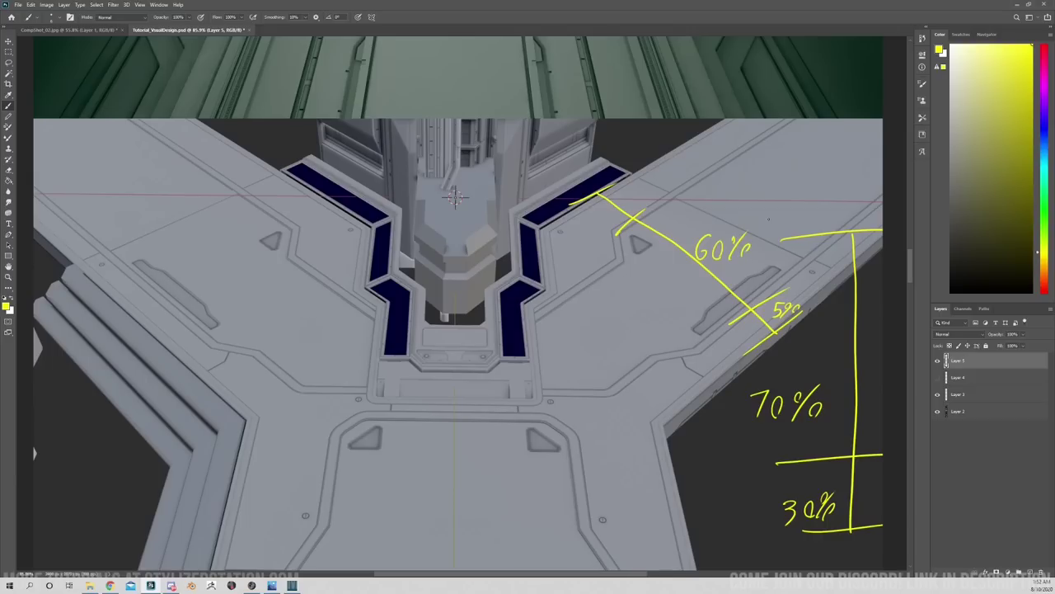
drag(633, 186, 635, 203)
drag(650, 178, 646, 200)
mouse_move(659, 178)
mouse_down()
mouse_move(653, 200)
mouse_move(665, 194)
mouse_up()
Draw a horizontal line across the grey platform's foreground walkway, with ticks at both outer edges and both inner seams.
drag(912, 273, 910, 286)
drag(206, 370, 716, 366)
drag(697, 328, 709, 406)
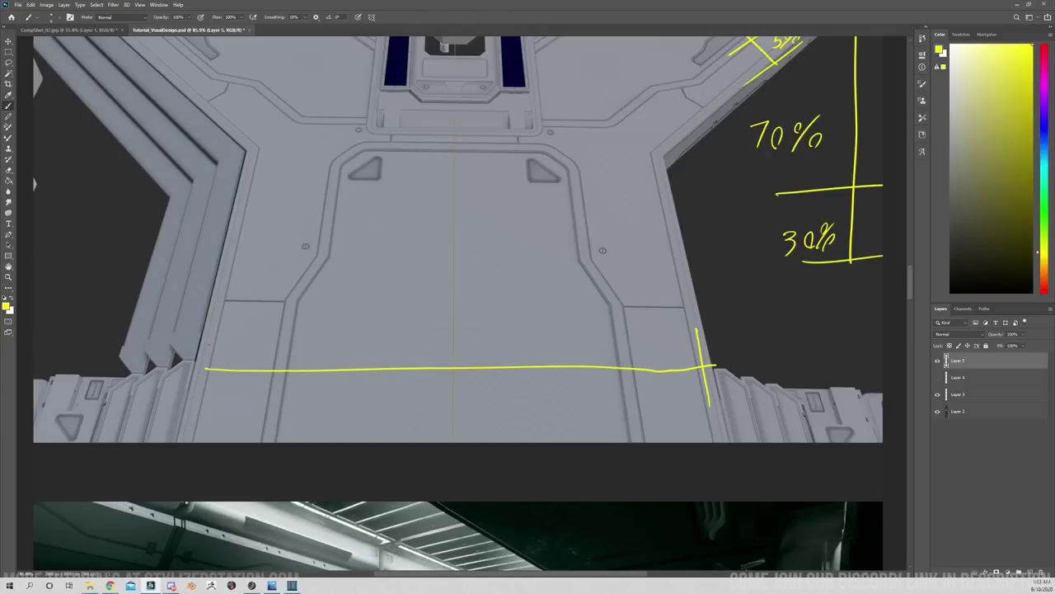
drag(208, 332, 194, 417)
drag(294, 331, 279, 395)
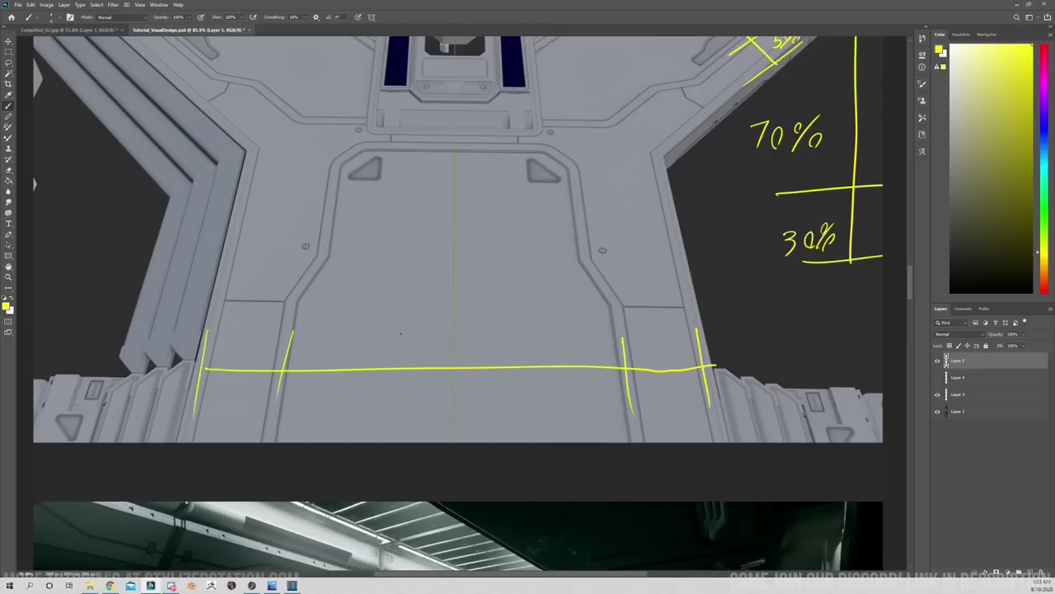
Label the walkway line 70% over the centre section and 15% over each side section.
mouse_move(396, 334)
mouse_down()
mouse_move(413, 358)
mouse_move(460, 336)
mouse_move(463, 356)
mouse_up()
drag(482, 340, 483, 345)
drag(657, 347, 659, 354)
mouse_move(660, 355)
mouse_down()
mouse_move(662, 366)
mouse_move(676, 351)
mouse_move(672, 366)
mouse_up()
drag(684, 355, 688, 361)
drag(231, 344, 230, 361)
mouse_move(245, 342)
mouse_down()
mouse_move(240, 360)
mouse_move(254, 346)
mouse_up()
drag(262, 338, 253, 361)
drag(263, 352, 266, 356)
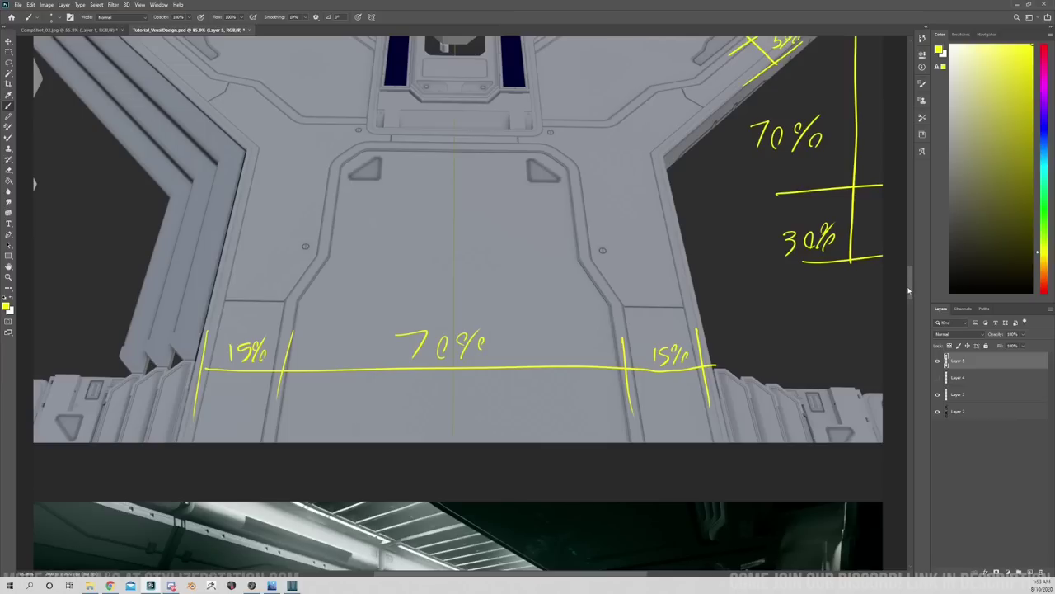
Erase all the percentage labels and measuring lines from the grey platform image.
mouse_move(911, 292)
mouse_down()
mouse_move(910, 251)
mouse_move(911, 273)
mouse_up()
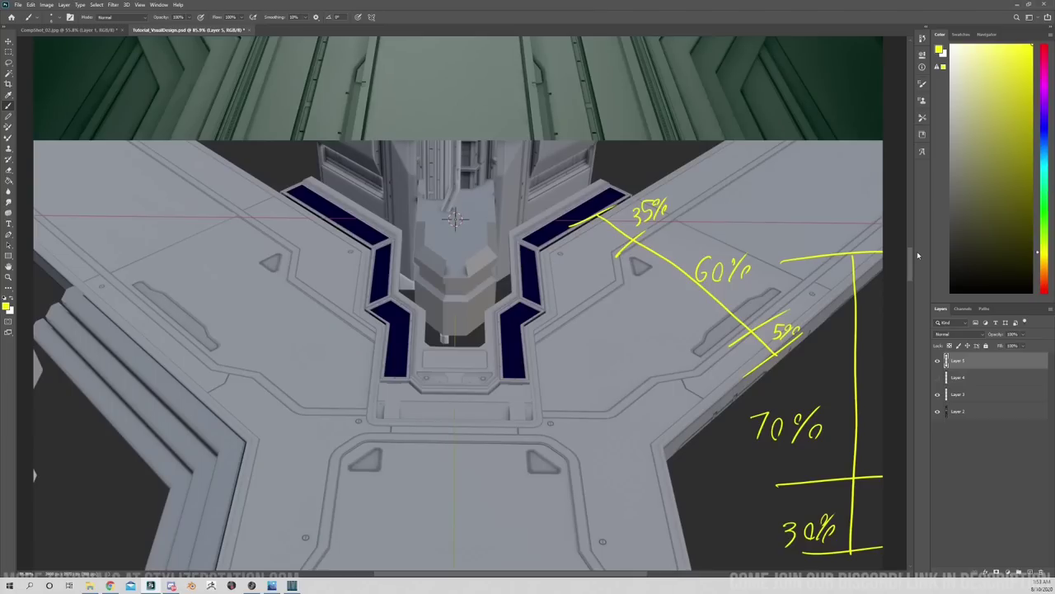
scroll(910, 269, down, 3)
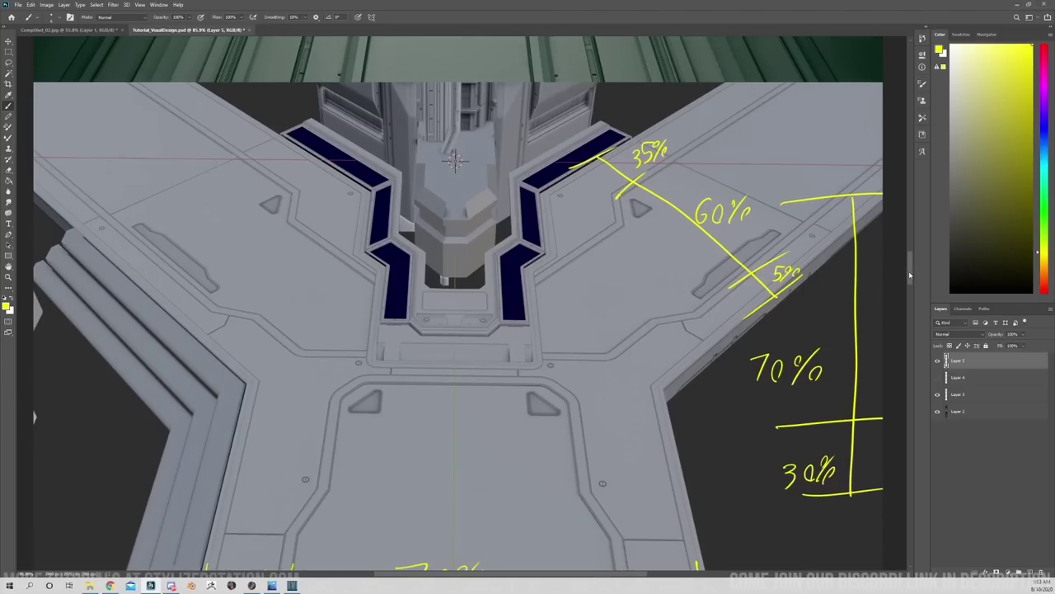
mouse_move(648, 209)
mouse_down()
mouse_move(666, 190)
mouse_move(736, 462)
mouse_move(257, 540)
mouse_up()
Write the words Simple and Detail, one above the other, in the dark area beside the grey platform.
scroll(911, 283, down, 6)
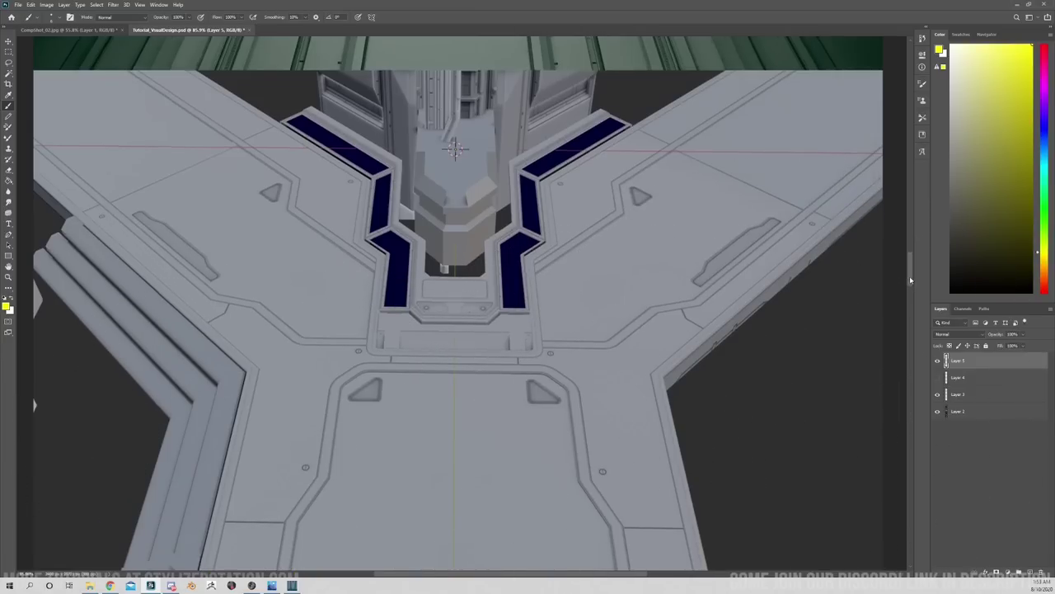
scroll(912, 283, up, 4)
scroll(911, 283, down, 1)
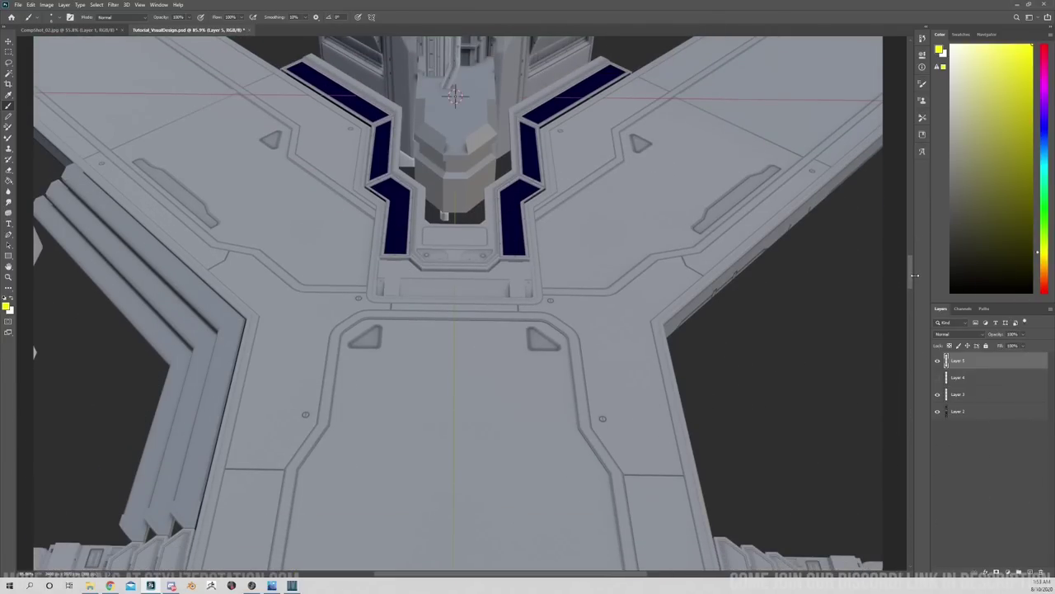
mouse_move(766, 323)
mouse_down()
mouse_move(747, 348)
mouse_move(795, 340)
mouse_move(817, 351)
mouse_up()
mouse_move(827, 342)
mouse_down()
mouse_move(833, 335)
mouse_move(836, 349)
mouse_up()
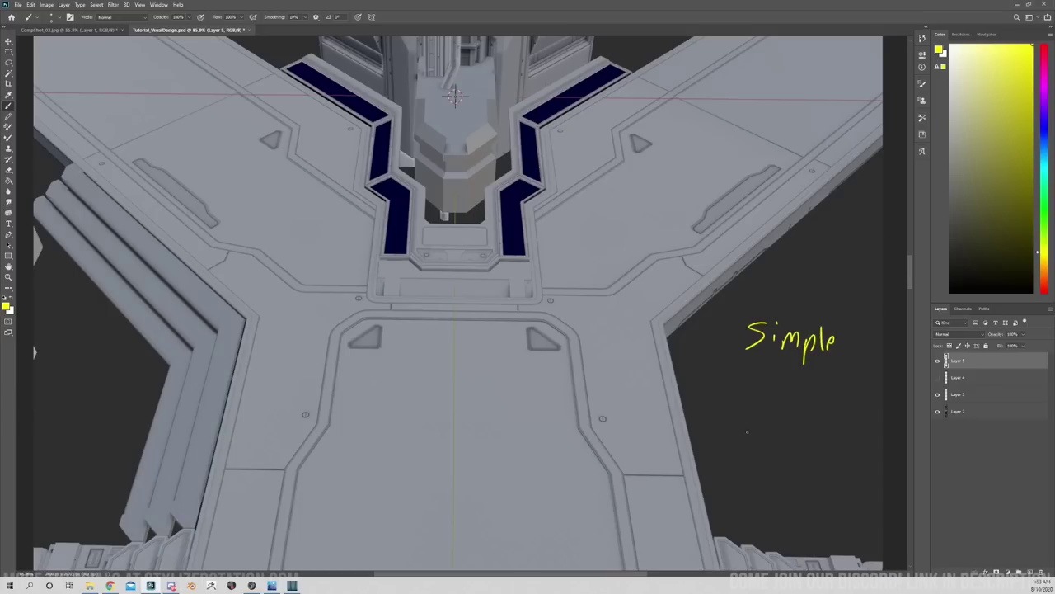
drag(746, 421, 746, 452)
mouse_move(746, 421)
mouse_down()
mouse_move(766, 429)
mouse_move(747, 452)
mouse_up()
drag(775, 441, 780, 450)
drag(785, 421, 788, 449)
drag(779, 430, 822, 446)
click(823, 417)
drag(826, 420, 827, 447)
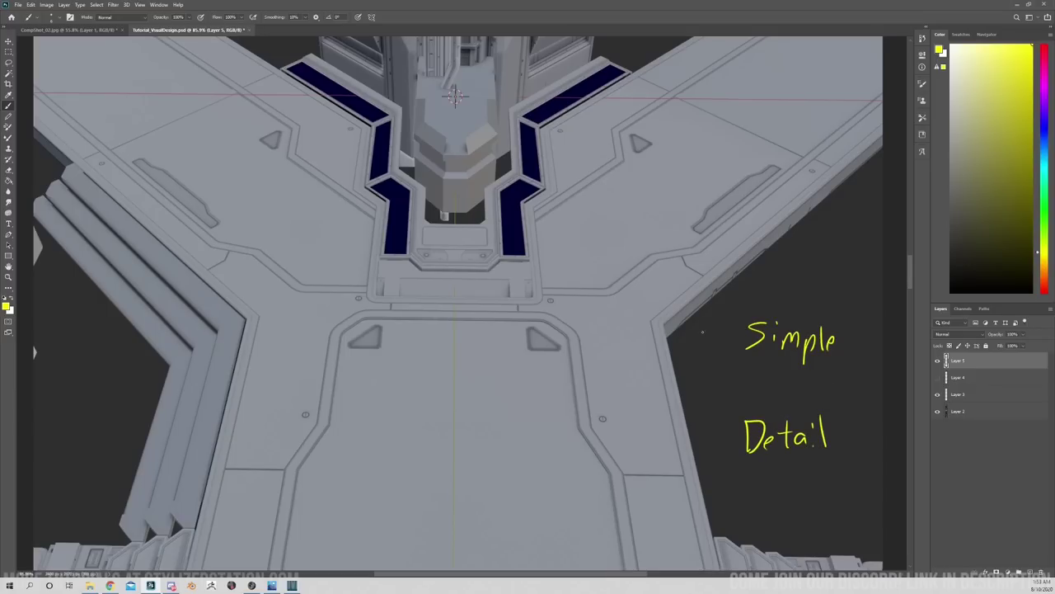
Add 70% in front of Simple and 30% in front of Detail.
mouse_move(684, 325)
mouse_down()
mouse_move(696, 356)
mouse_move(728, 329)
mouse_move(739, 349)
mouse_move(745, 338)
mouse_up()
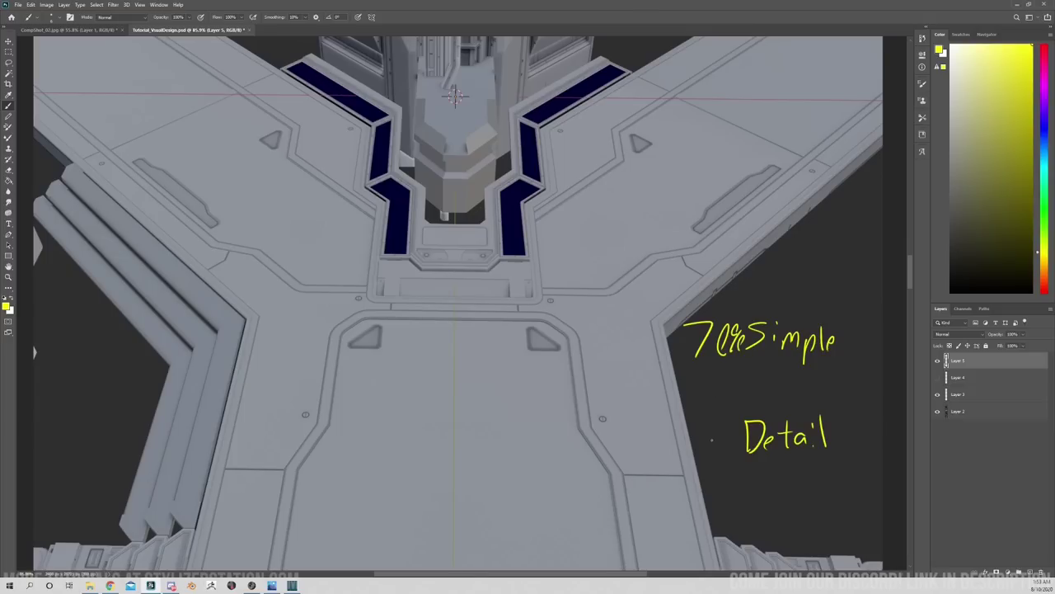
mouse_move(700, 436)
mouse_down()
mouse_move(712, 440)
mouse_move(701, 455)
mouse_move(729, 427)
mouse_move(727, 453)
mouse_up()
drag(734, 445, 734, 451)
Circle the platform's detailed spots: the central panel cluster, two triangular insets, the elongated recess and the small bolts.
mouse_move(403, 309)
mouse_down()
mouse_move(363, 279)
mouse_move(409, 233)
mouse_move(483, 207)
mouse_move(561, 266)
mouse_move(433, 313)
mouse_move(388, 311)
mouse_up()
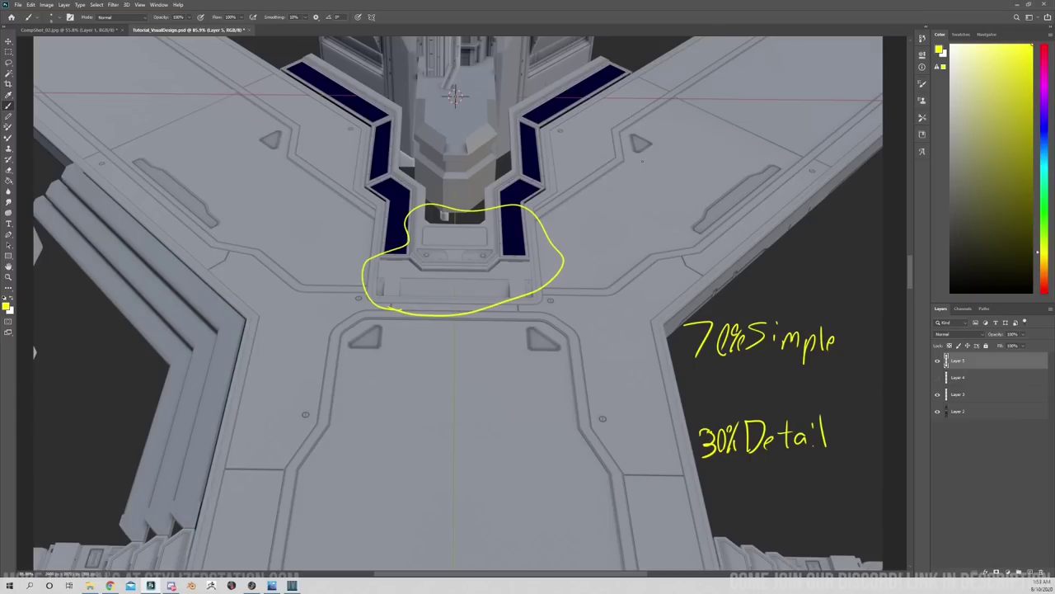
mouse_move(643, 163)
mouse_down()
mouse_move(617, 152)
mouse_move(632, 162)
mouse_up()
mouse_move(722, 226)
mouse_down()
mouse_move(701, 186)
mouse_move(734, 217)
mouse_up()
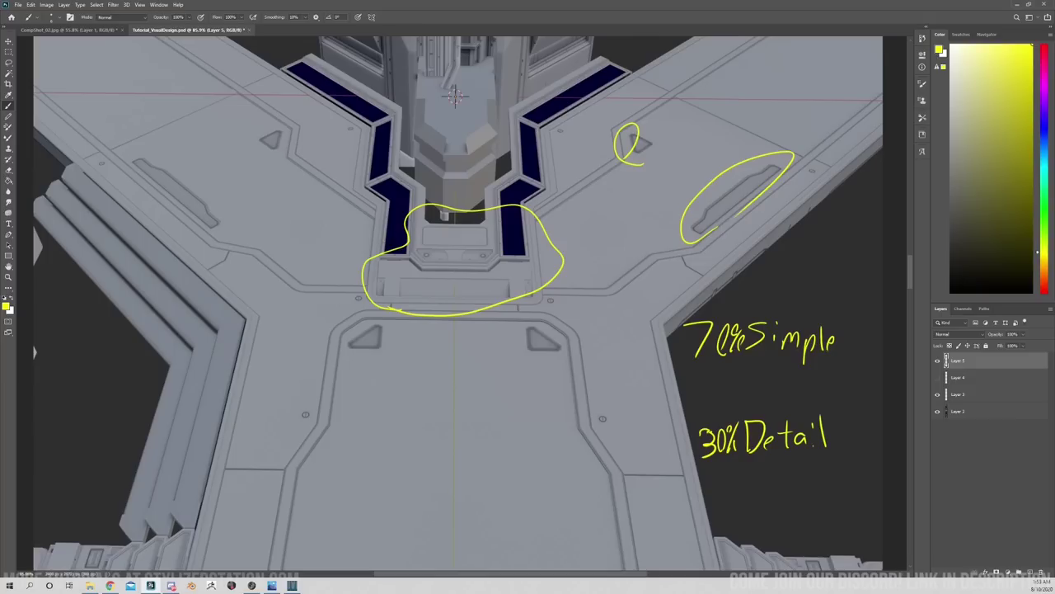
drag(811, 170, 796, 183)
drag(603, 410, 592, 437)
drag(554, 287, 547, 318)
drag(362, 285, 356, 308)
drag(321, 392, 301, 427)
mouse_move(381, 323)
mouse_down()
mouse_move(354, 356)
mouse_move(394, 356)
mouse_up()
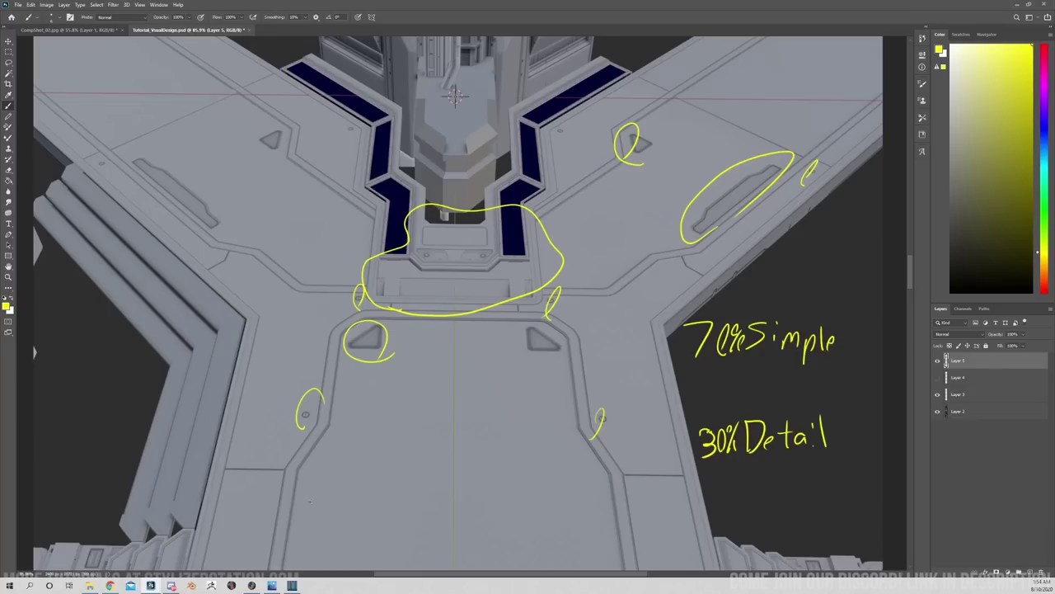
Scribble zigzags over the plain surfaces of the foreground walkway, its two side strips and the left arm.
mouse_move(326, 466)
mouse_down()
mouse_move(461, 462)
mouse_move(612, 507)
mouse_move(598, 567)
mouse_up()
mouse_move(603, 362)
mouse_down()
mouse_move(614, 375)
mouse_move(677, 355)
mouse_up()
drag(295, 339, 311, 351)
drag(261, 213, 201, 201)
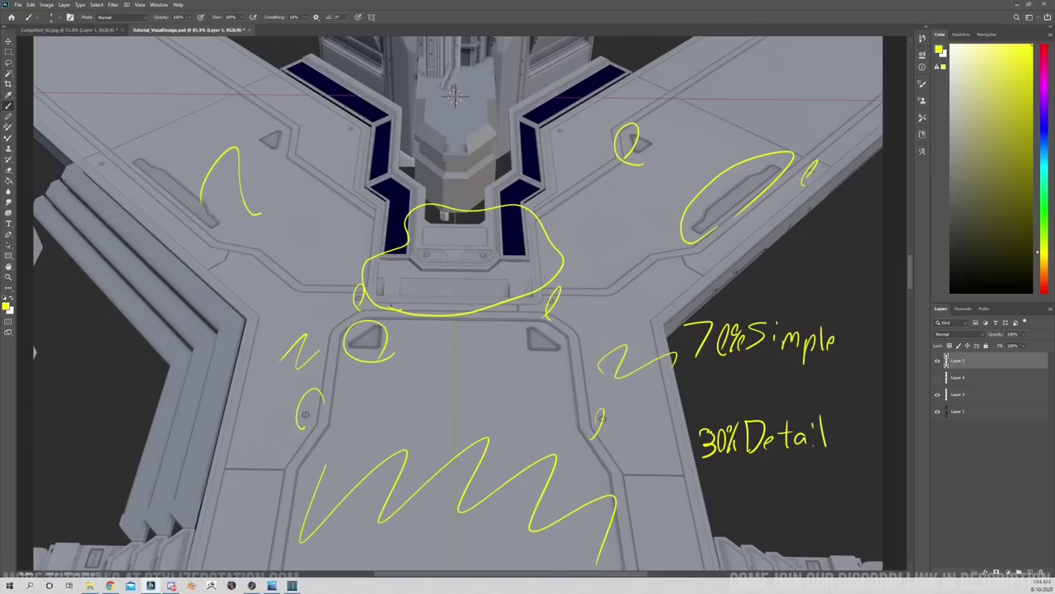
Erase the Simple and Detail notes, circles and zigzags from the grey platform image.
mouse_move(760, 441)
mouse_down()
mouse_move(684, 383)
mouse_move(390, 349)
mouse_move(311, 299)
mouse_up()
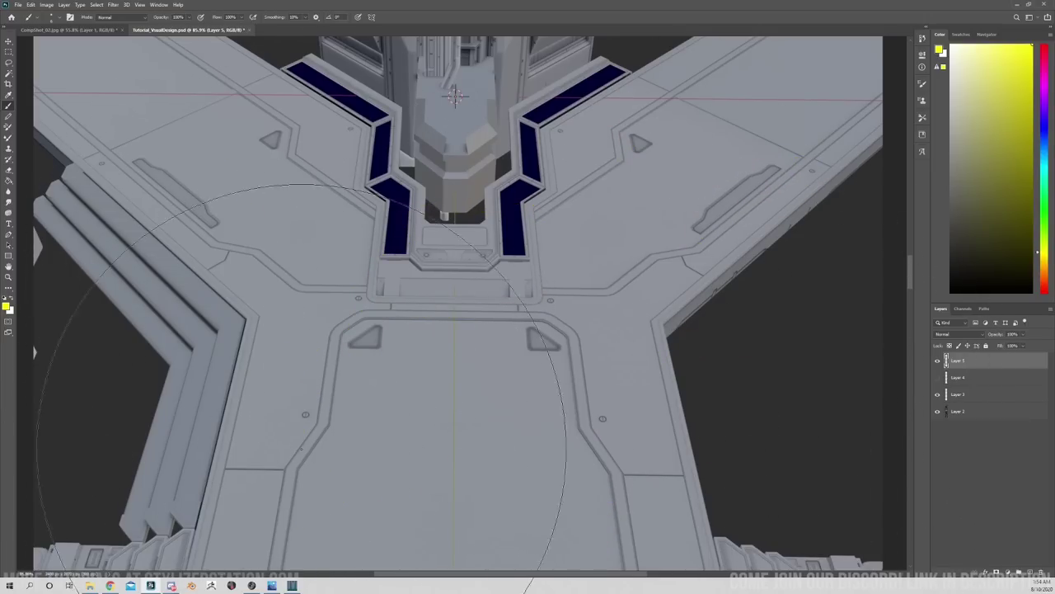
drag(912, 283, 912, 282)
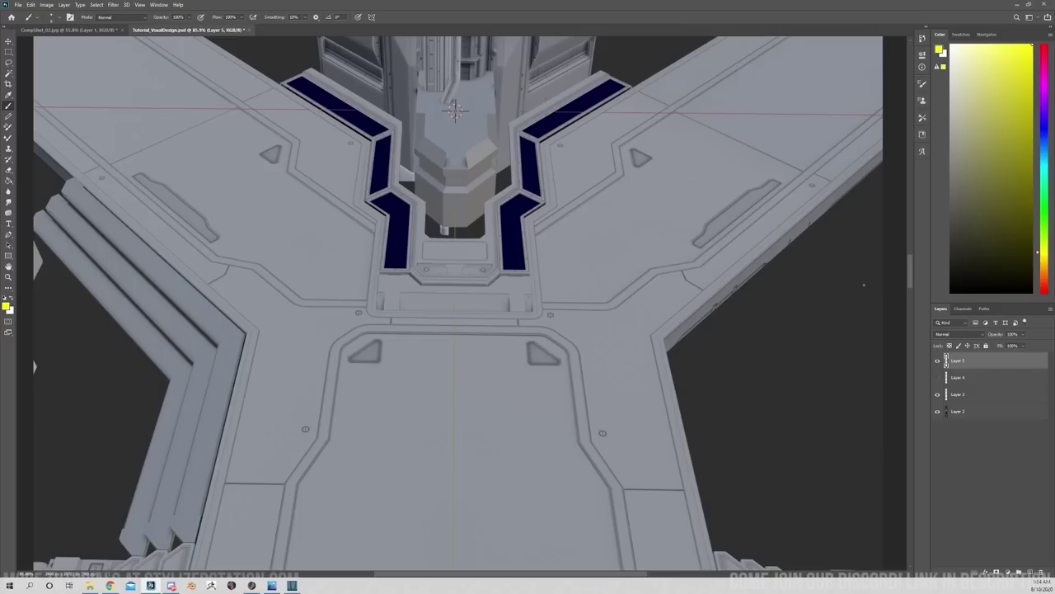
Circle the central pedestal and draw six arrows along the platform's panel lines pointing in towards it.
mouse_move(584, 93)
mouse_down()
mouse_move(581, 174)
mouse_move(381, 242)
mouse_move(418, 36)
mouse_move(591, 115)
mouse_up()
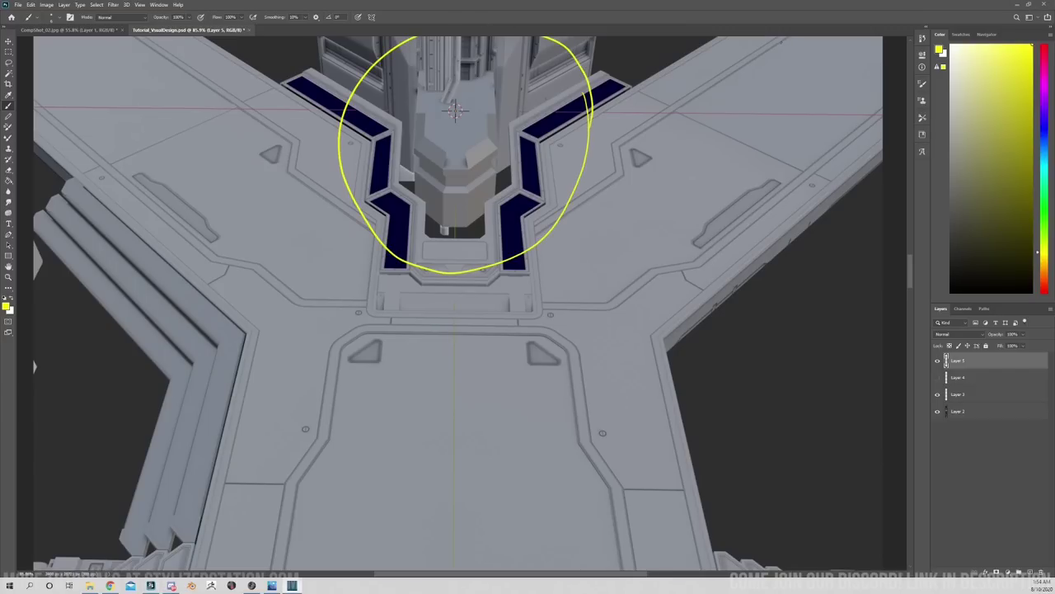
mouse_move(746, 60)
mouse_down()
mouse_move(619, 149)
mouse_move(539, 242)
mouse_move(561, 229)
mouse_up()
mouse_move(869, 130)
mouse_down()
mouse_move(701, 279)
mouse_move(572, 290)
mouse_move(588, 277)
mouse_move(566, 293)
mouse_up()
mouse_move(633, 566)
mouse_down()
mouse_move(621, 468)
mouse_move(533, 347)
mouse_move(563, 369)
mouse_move(517, 333)
mouse_up()
mouse_move(239, 548)
mouse_down()
mouse_move(275, 412)
mouse_move(382, 312)
mouse_move(386, 348)
mouse_up()
mouse_move(96, 129)
mouse_down()
mouse_move(239, 262)
mouse_move(307, 241)
mouse_move(343, 270)
mouse_up()
mouse_move(175, 77)
mouse_down()
mouse_move(305, 179)
mouse_move(301, 152)
mouse_move(311, 186)
mouse_up()
Erase the circle and all the arrows around the central pedestal.
scroll(907, 272, up, 3)
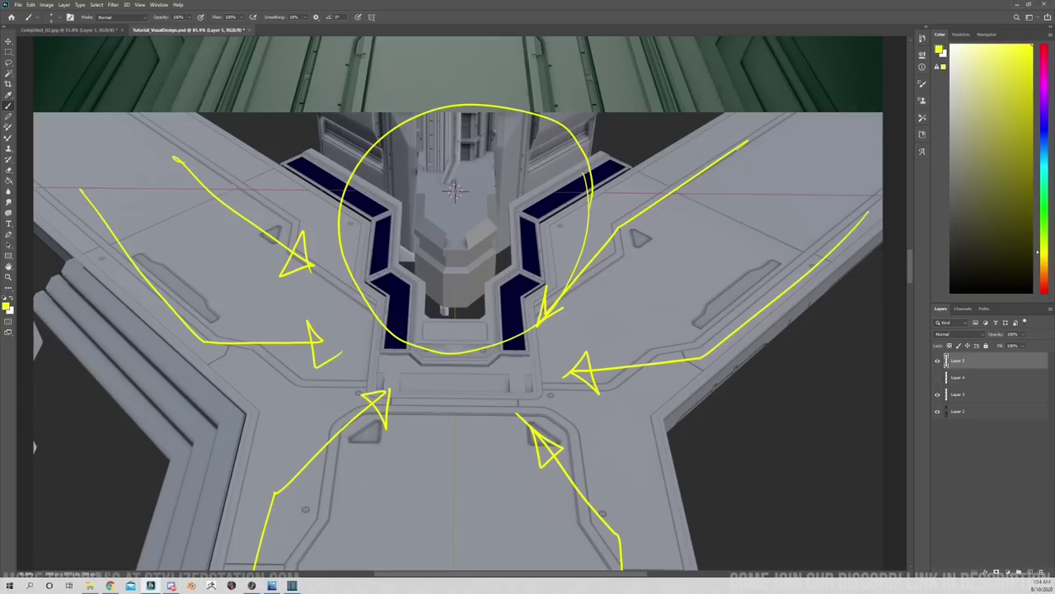
mouse_move(587, 441)
mouse_down()
mouse_move(530, 322)
mouse_move(235, 362)
mouse_move(751, 278)
mouse_up()
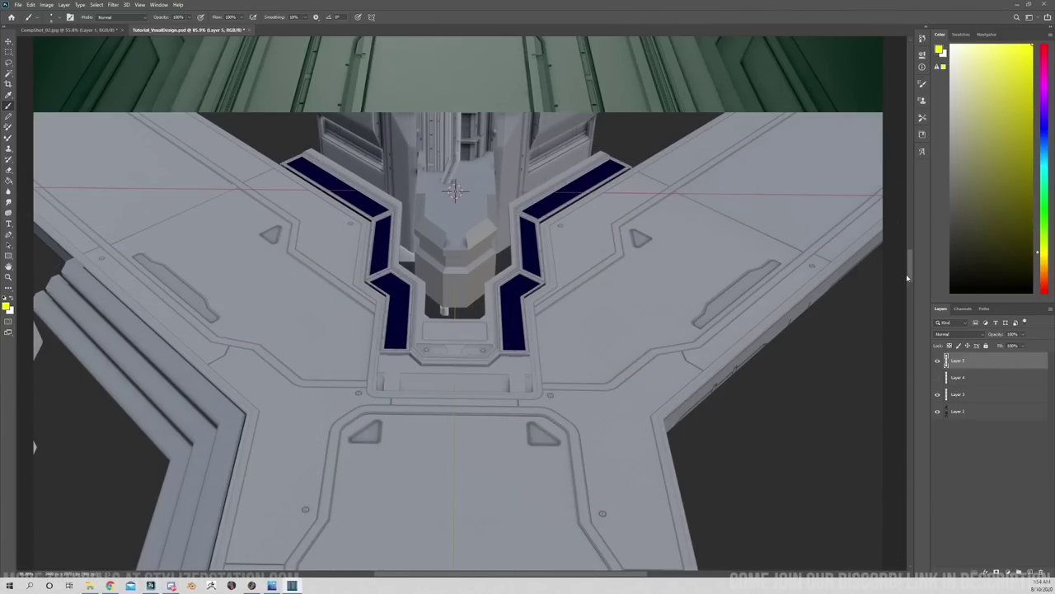
Write Big, Medium and small in a vertical list in the dark area beside the grey platform.
mouse_move(911, 273)
mouse_down()
mouse_move(911, 306)
mouse_move(913, 286)
mouse_up()
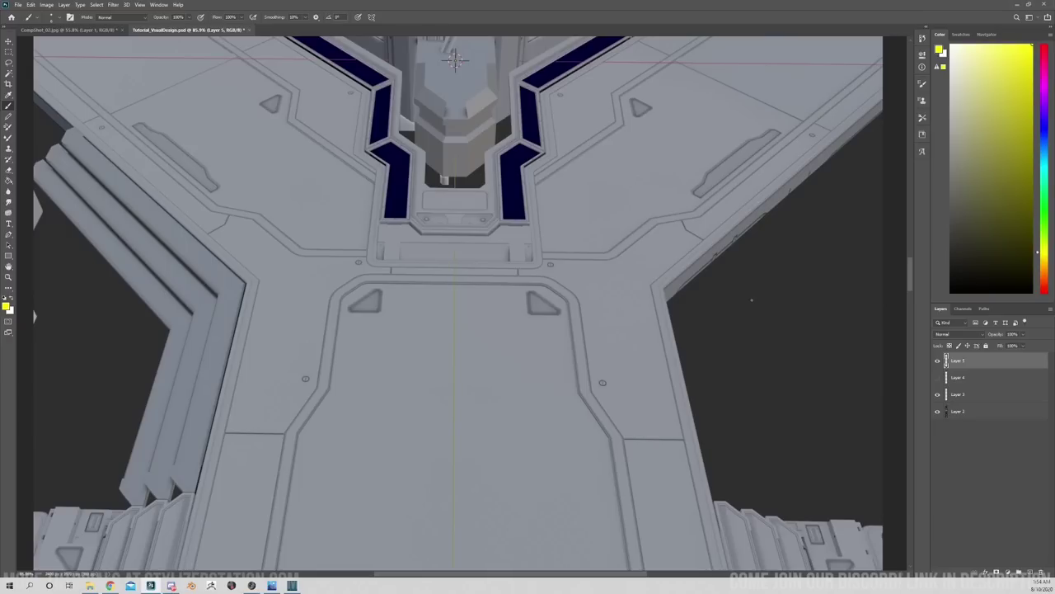
mouse_move(723, 281)
mouse_down()
mouse_move(724, 310)
mouse_move(756, 304)
mouse_move(764, 318)
mouse_up()
click(755, 285)
mouse_move(732, 367)
mouse_down()
mouse_move(768, 364)
mouse_move(783, 340)
mouse_move(781, 365)
mouse_move(831, 353)
mouse_move(834, 365)
mouse_up()
mouse_move(758, 414)
mouse_down()
mouse_move(745, 427)
mouse_move(798, 426)
mouse_up()
mouse_move(802, 398)
mouse_down()
mouse_move(804, 422)
mouse_move(816, 426)
mouse_up()
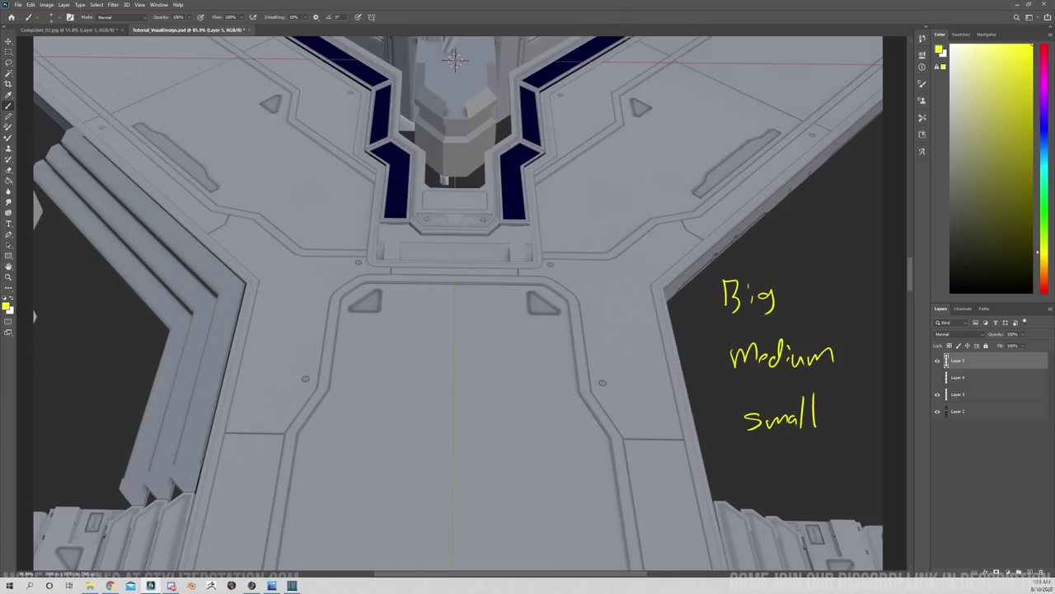
Write 70% beside Big, 25% beside Medium and 5% beside small in the handwritten list next to the platform.
mouse_move(662, 287)
mouse_down()
mouse_move(686, 285)
mouse_move(673, 314)
mouse_move(698, 283)
mouse_move(708, 310)
mouse_move(719, 310)
mouse_up()
mouse_move(673, 357)
mouse_down()
mouse_move(689, 375)
mouse_move(719, 353)
mouse_move(718, 369)
mouse_up()
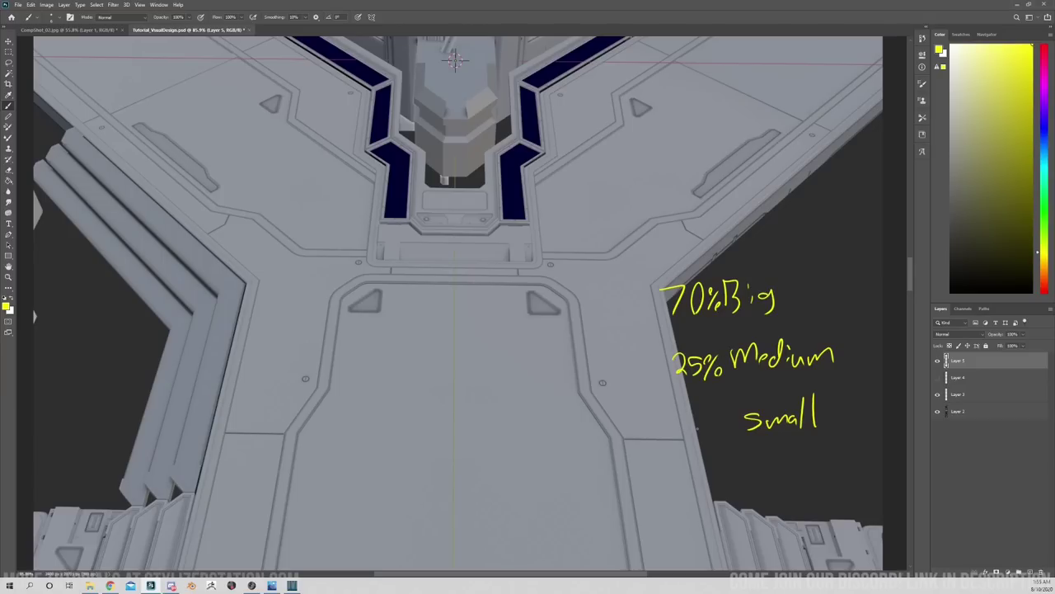
drag(708, 413, 701, 435)
mouse_move(714, 414)
mouse_down()
mouse_move(713, 434)
mouse_move(724, 432)
mouse_up()
Outline the platform's big panels in yellow: the central floor panel and the large panels on both upper wings.
mouse_move(279, 568)
mouse_down()
mouse_move(294, 444)
mouse_move(335, 387)
mouse_move(353, 287)
mouse_move(507, 267)
mouse_move(574, 363)
mouse_move(605, 430)
mouse_move(604, 569)
mouse_up()
mouse_move(878, 56)
mouse_down()
mouse_move(658, 220)
mouse_move(567, 248)
mouse_move(582, 163)
mouse_move(711, 43)
mouse_up()
mouse_move(192, 30)
mouse_down()
mouse_move(299, 113)
mouse_move(206, 53)
mouse_move(130, 38)
mouse_move(122, 47)
mouse_up()
mouse_move(239, 55)
mouse_down()
mouse_move(313, 102)
mouse_move(383, 189)
mouse_up()
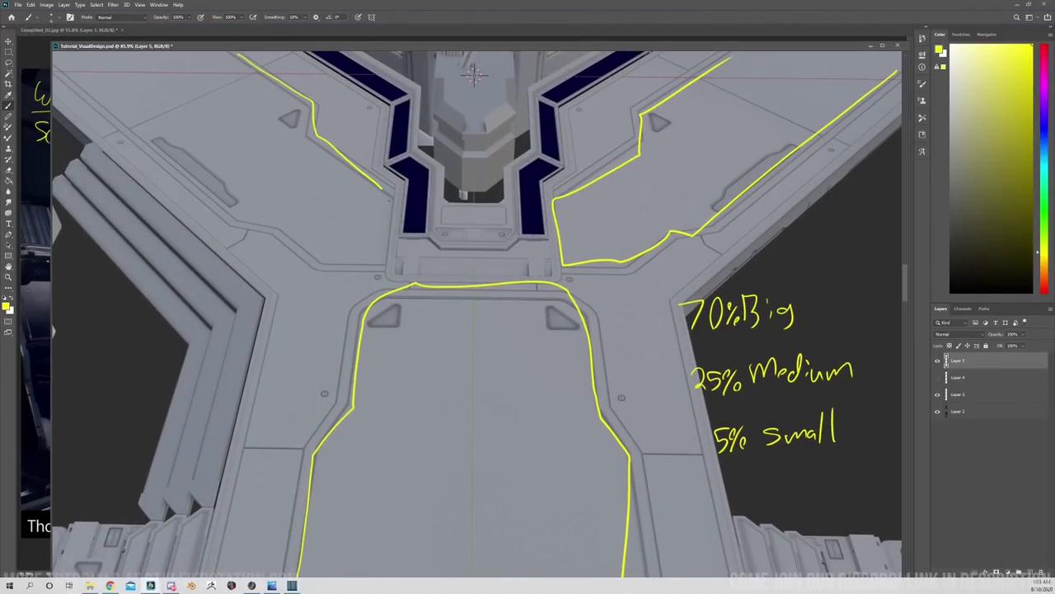
mouse_move(99, 110)
mouse_down()
mouse_move(299, 248)
mouse_move(398, 216)
mouse_move(394, 176)
mouse_up()
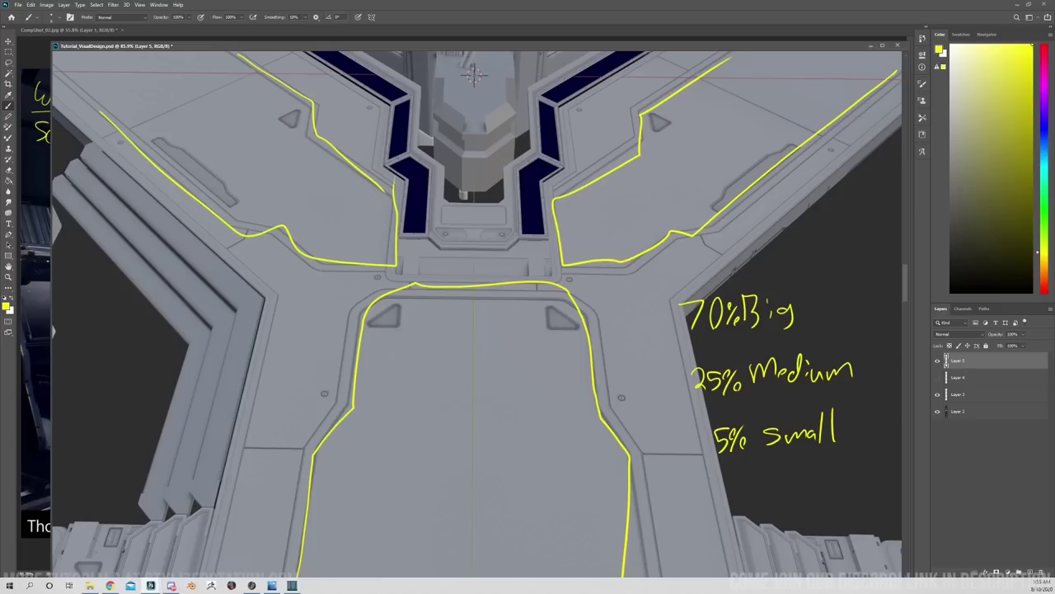
Outline the platform's medium border sections around the big panels, along both outer edges and beside the dark blue channels.
mouse_move(631, 452)
mouse_down()
mouse_move(704, 449)
mouse_move(676, 297)
mouse_move(703, 237)
mouse_move(564, 263)
mouse_move(730, 249)
mouse_move(902, 118)
mouse_up()
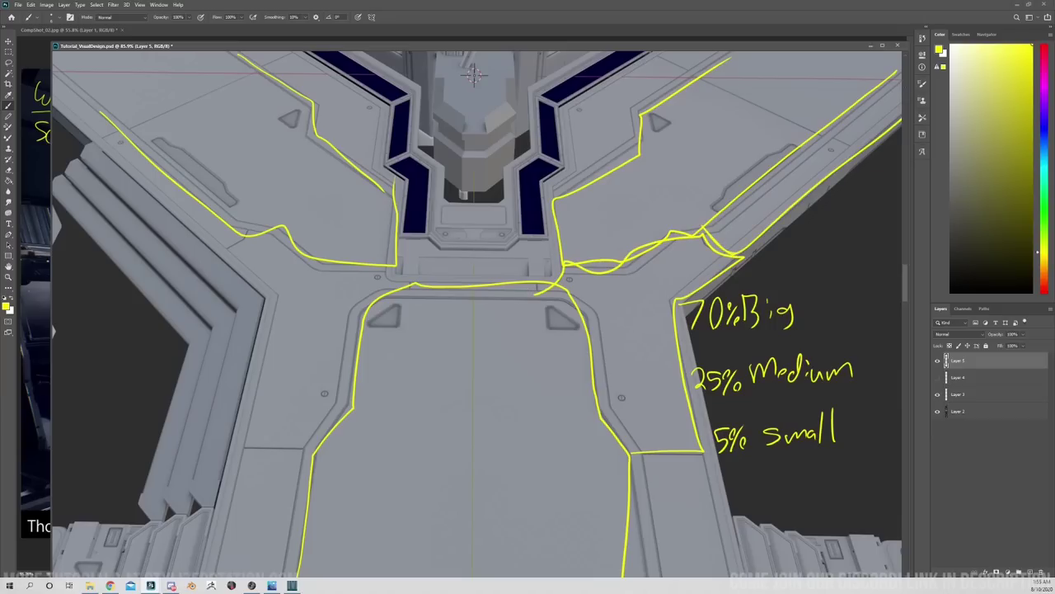
mouse_move(640, 105)
mouse_down()
mouse_move(639, 132)
mouse_move(561, 165)
mouse_move(653, 53)
mouse_up()
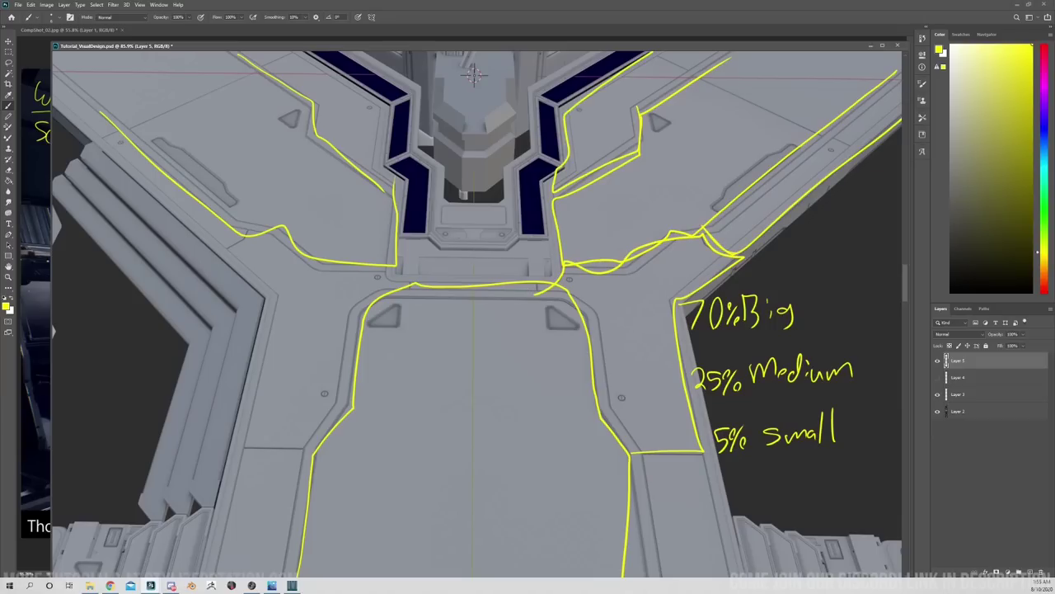
mouse_move(304, 52)
mouse_down()
mouse_move(333, 72)
mouse_move(391, 198)
mouse_up()
mouse_move(241, 235)
mouse_down()
mouse_move(223, 247)
mouse_move(244, 440)
mouse_move(337, 432)
mouse_up()
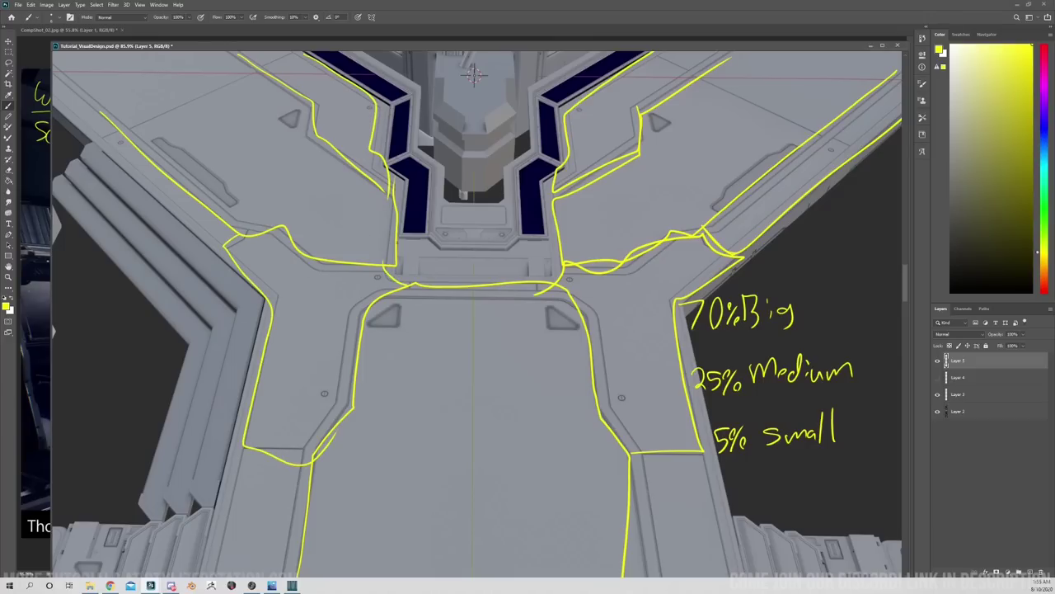
drag(235, 456, 211, 577)
drag(225, 258, 52, 103)
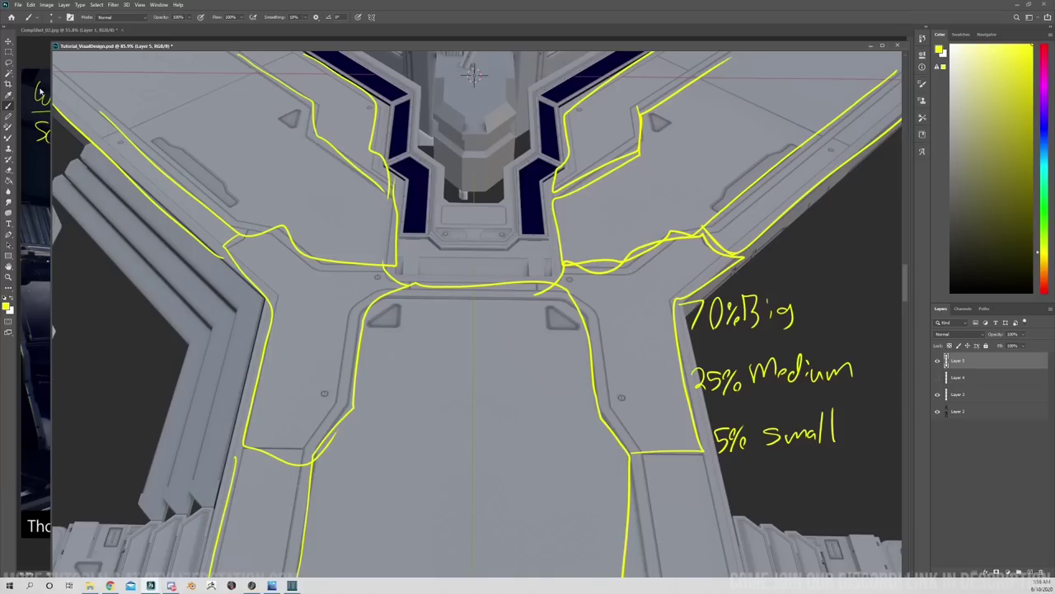
Trace the slanted wall ribs of the second dark corridor image with four yellow lines.
drag(907, 293, 908, 295)
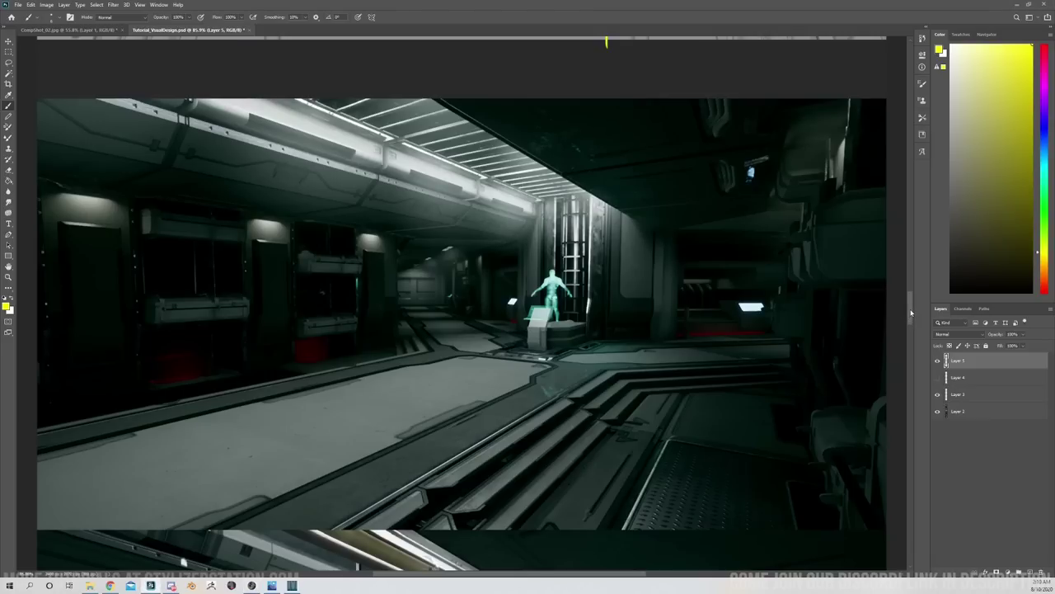
drag(911, 314, 916, 334)
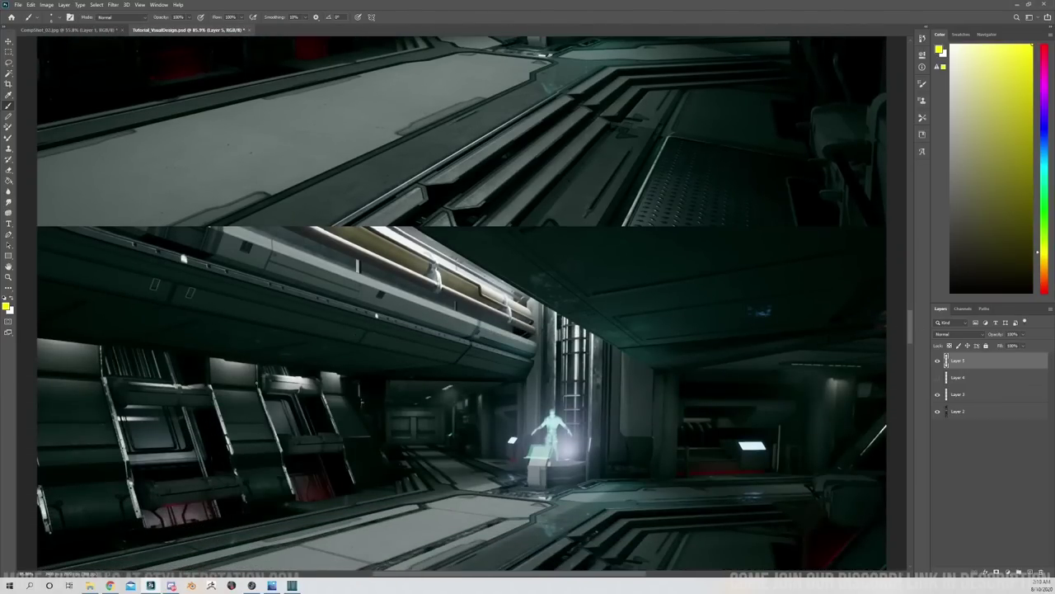
drag(253, 371, 301, 495)
drag(209, 360, 245, 512)
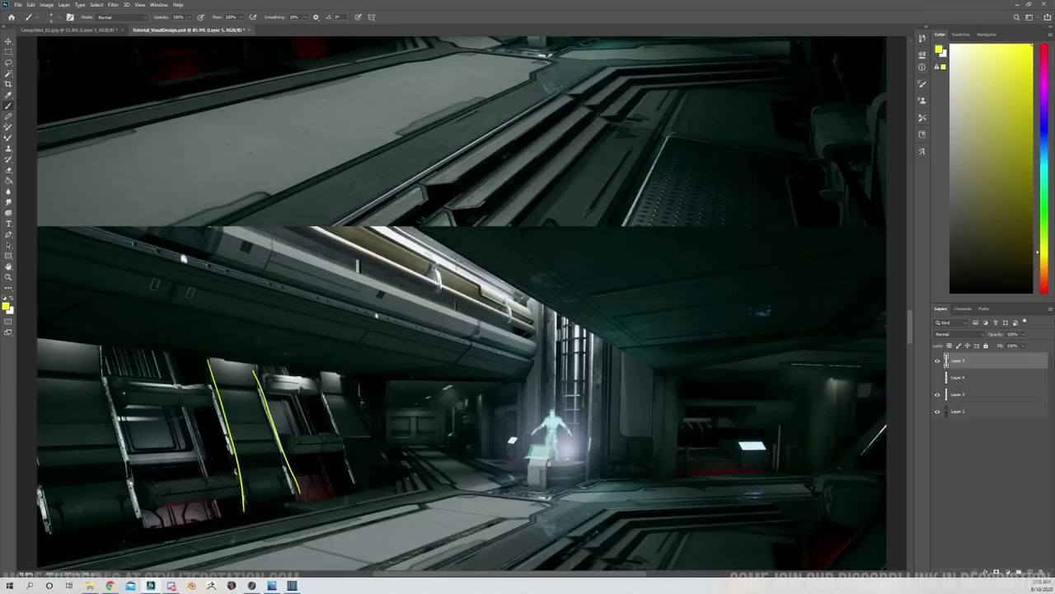
drag(97, 346, 140, 522)
drag(322, 376, 355, 490)
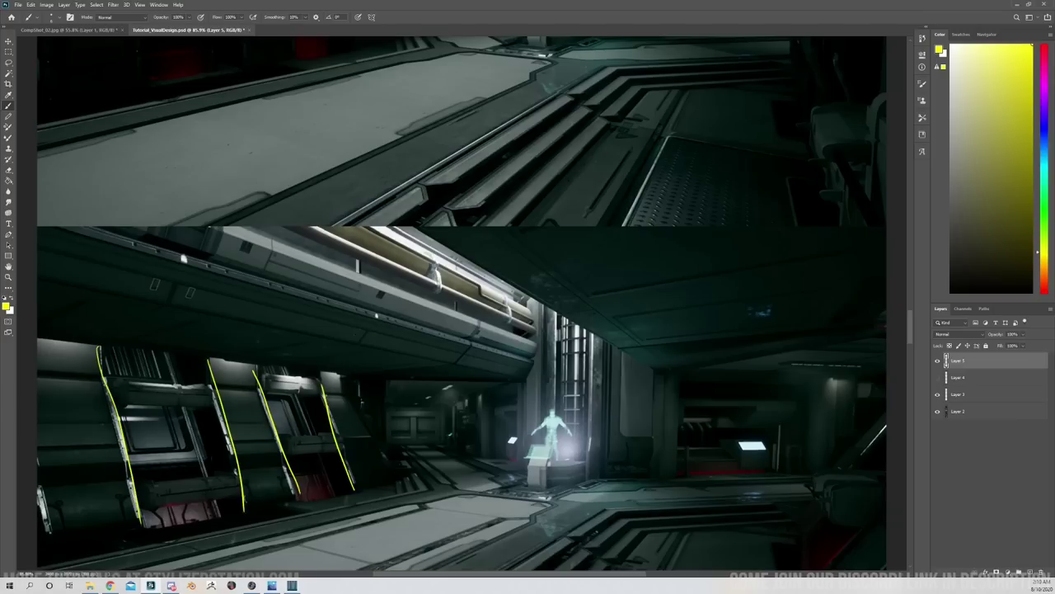
Trace the ceiling beam's long edge and bent underside profile in the second corridor image, with an arrow pointing up to the lit opening.
mouse_move(157, 250)
mouse_down()
mouse_move(533, 363)
mouse_move(505, 307)
mouse_move(515, 331)
mouse_up()
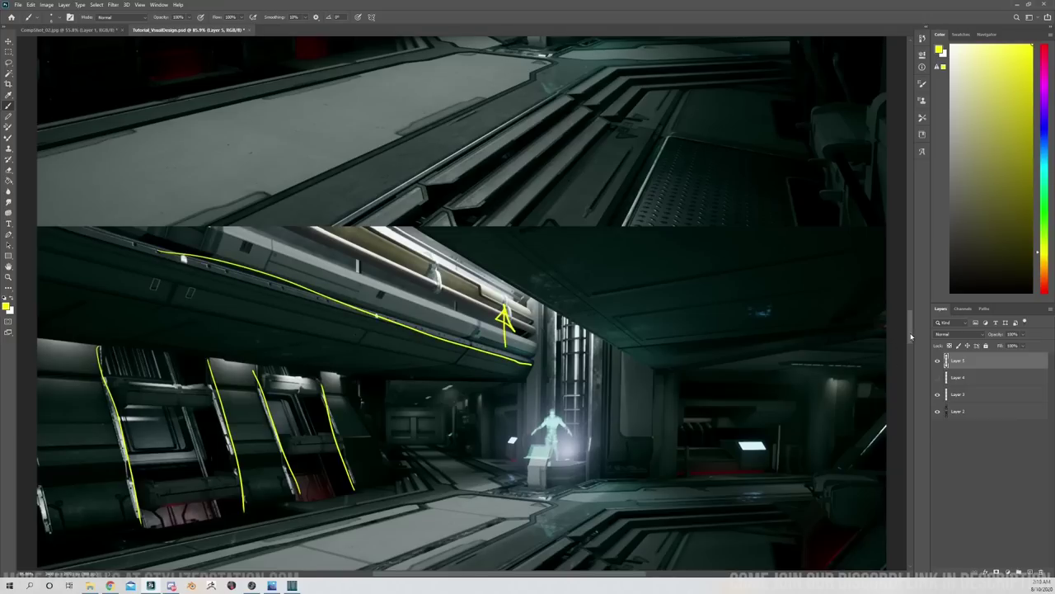
drag(911, 336, 908, 318)
drag(466, 383, 365, 413)
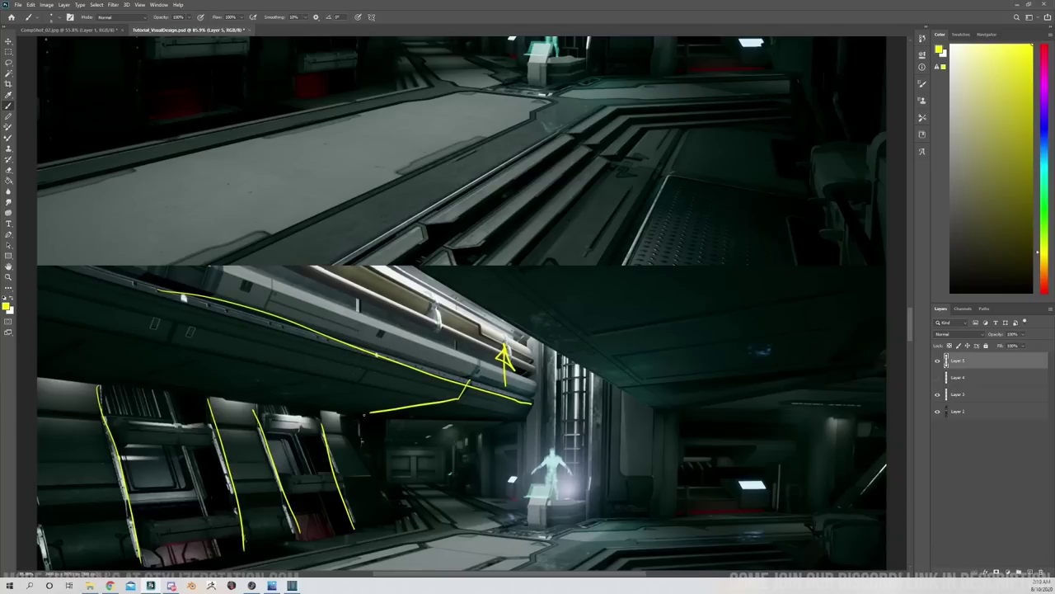
Trace three cross-section profiles of the curved ceiling beam and its long lower edge in the first corridor image.
drag(909, 336, 907, 307)
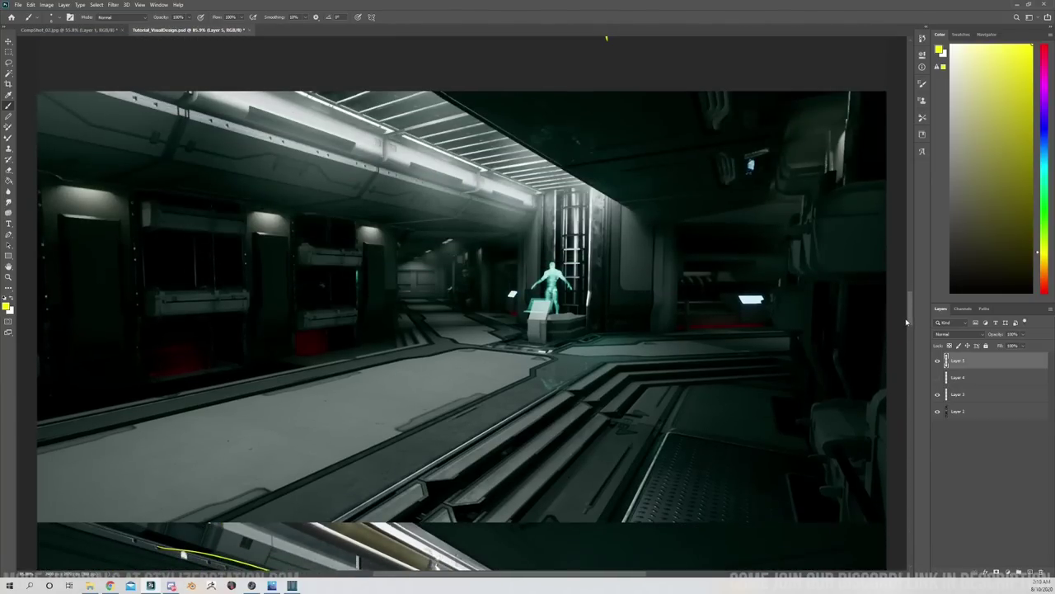
mouse_move(383, 140)
mouse_down()
mouse_move(364, 191)
mouse_move(301, 212)
mouse_up()
mouse_move(182, 95)
mouse_down()
mouse_move(167, 157)
mouse_move(123, 180)
mouse_up()
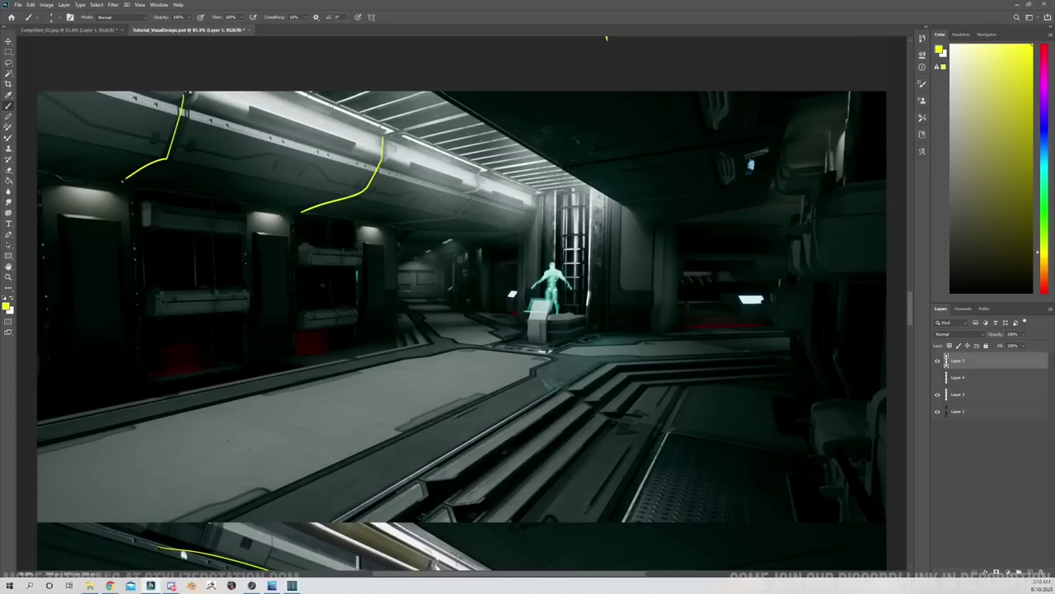
mouse_move(470, 174)
mouse_down()
mouse_move(467, 201)
mouse_move(450, 218)
mouse_move(372, 229)
mouse_move(333, 215)
mouse_up()
mouse_move(61, 167)
mouse_down()
mouse_move(296, 221)
mouse_move(445, 240)
mouse_up()
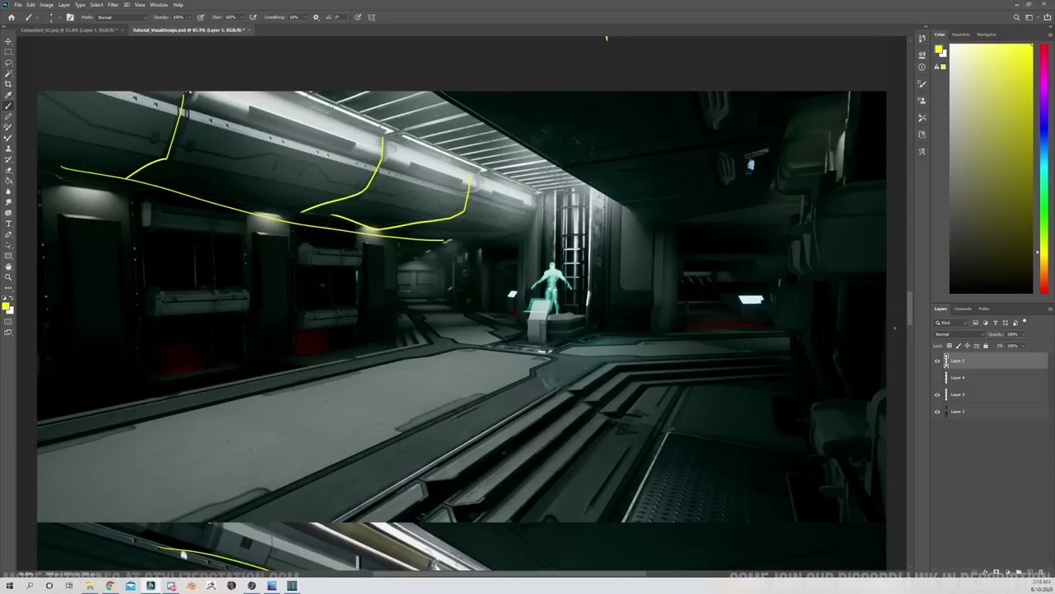
Draw an arrow from the lit ceiling grille onto the curved beam in the first corridor image and trace the beam's upper edge.
drag(911, 318, 911, 316)
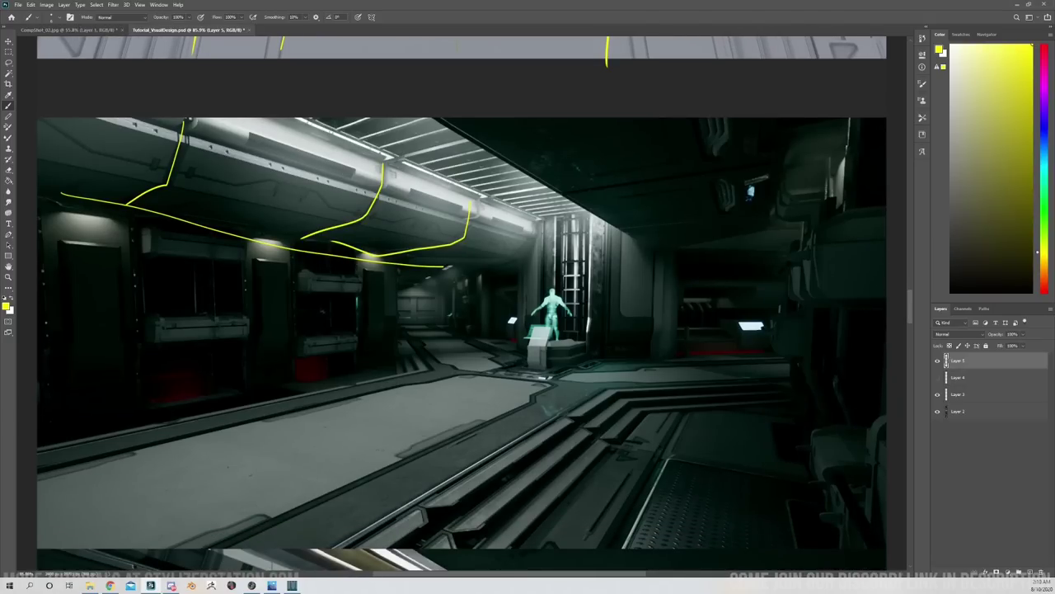
mouse_move(379, 139)
mouse_down()
mouse_move(325, 191)
mouse_move(321, 173)
mouse_move(322, 201)
mouse_up()
drag(381, 169, 279, 128)
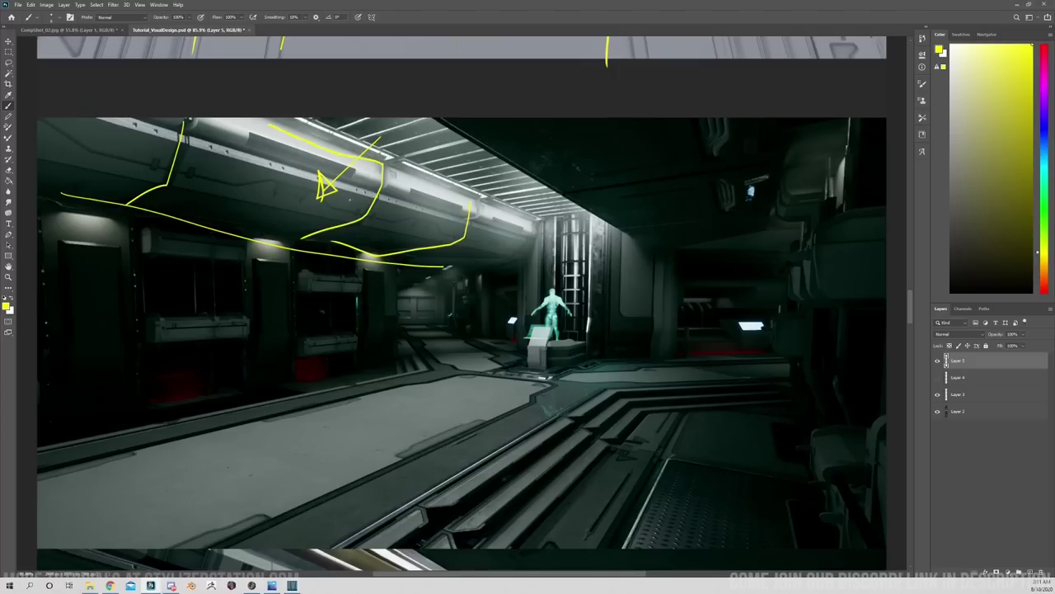
drag(356, 196, 404, 221)
drag(405, 200, 406, 224)
Add another arrow pointing up from the ceiling beam to the lit opening in the second corridor image.
drag(907, 314, 912, 329)
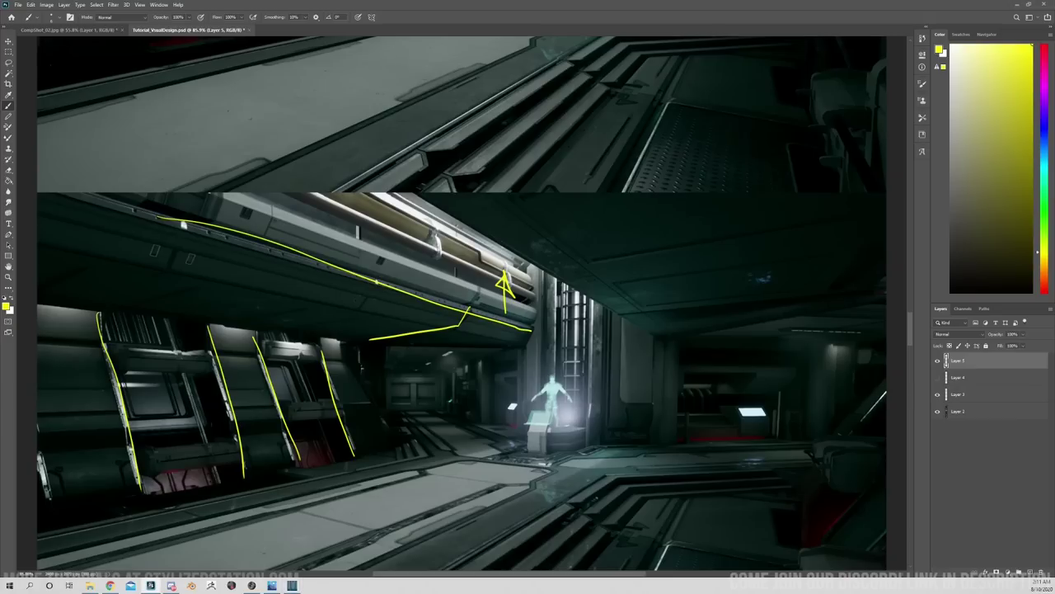
scroll(461, 304, up, 5)
scroll(462, 303, down, 4)
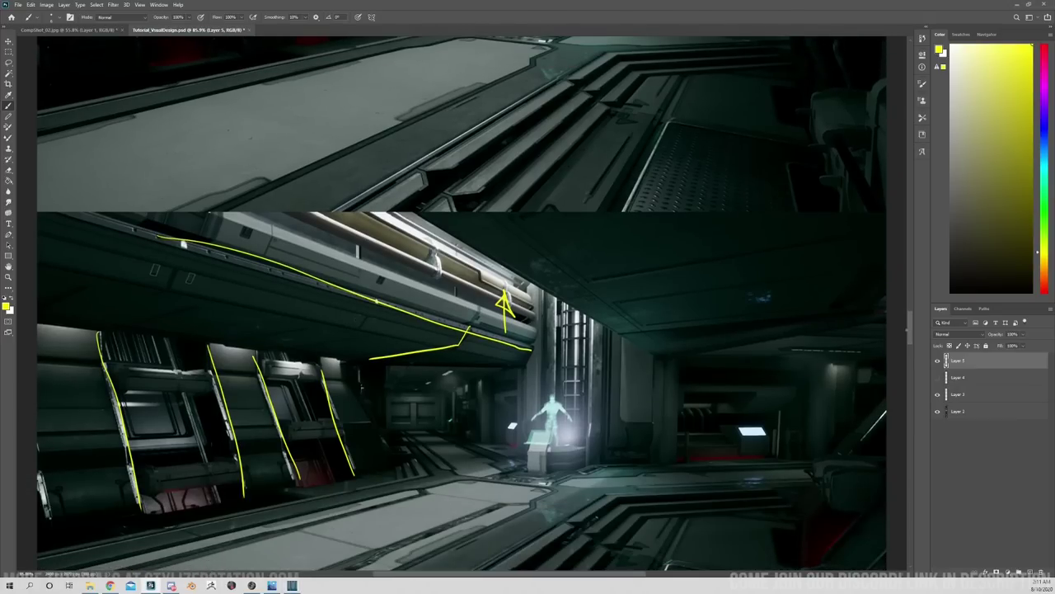
mouse_move(457, 312)
mouse_down()
mouse_move(458, 249)
mouse_move(465, 265)
mouse_up()
drag(911, 342, 911, 347)
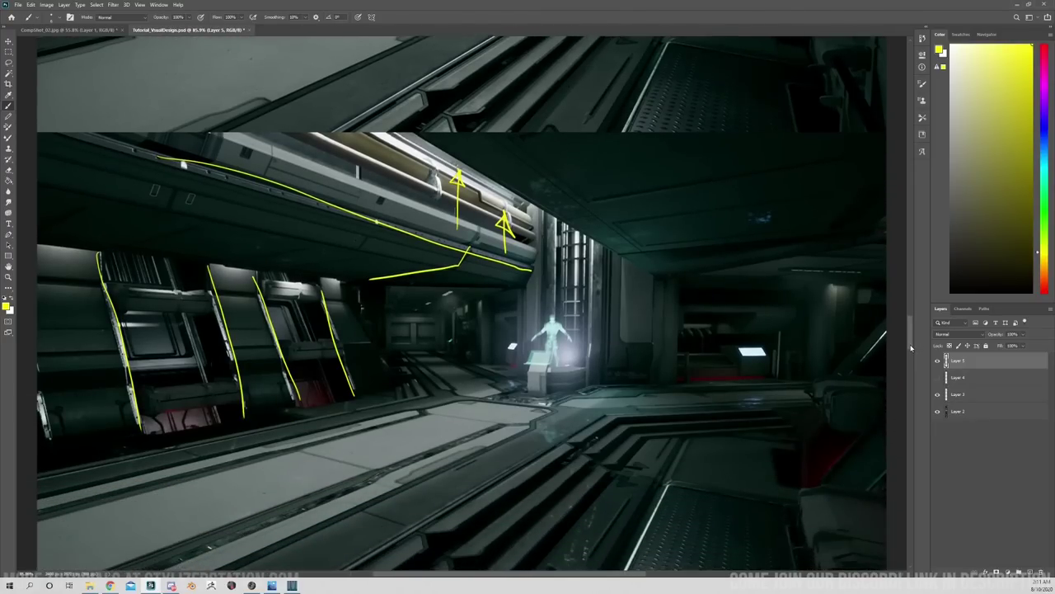
Erase all the yellow lines and arrows from the second and first corridor images.
scroll(911, 346, down, 1)
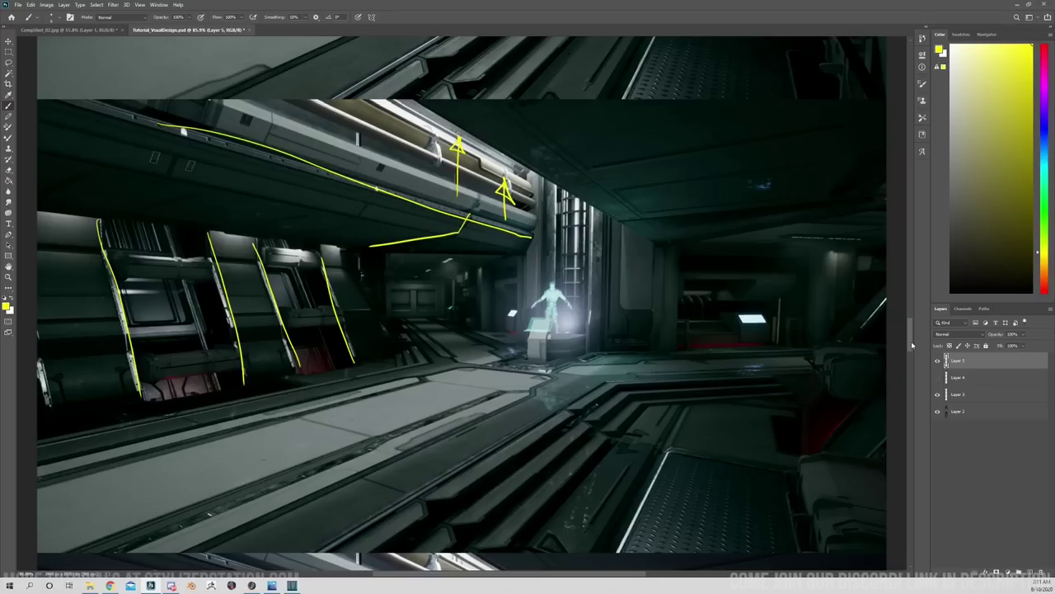
drag(910, 343, 910, 341)
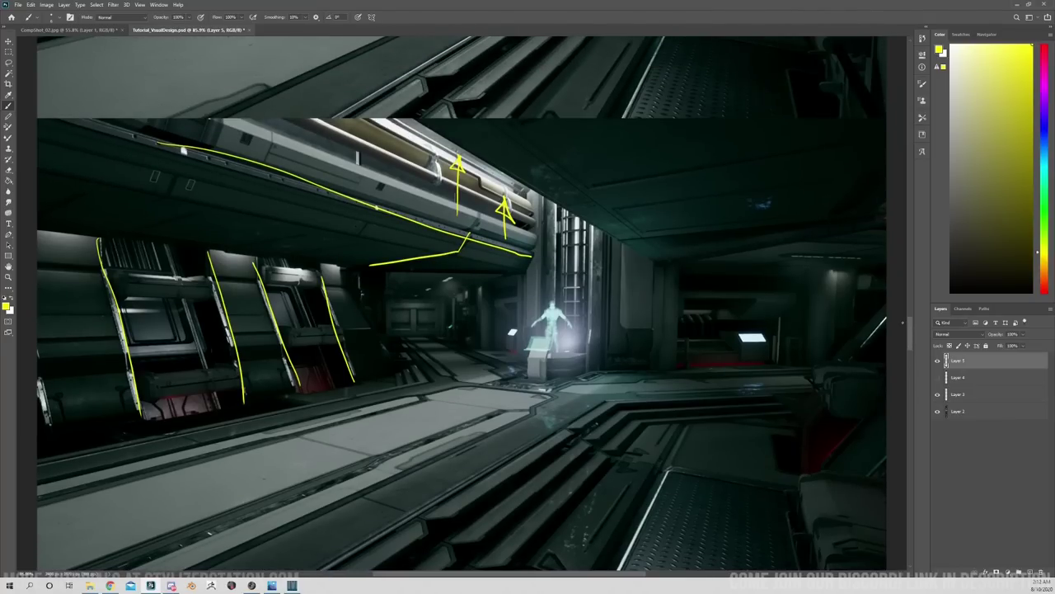
key(e)
drag(346, 344, 283, 315)
key(b)
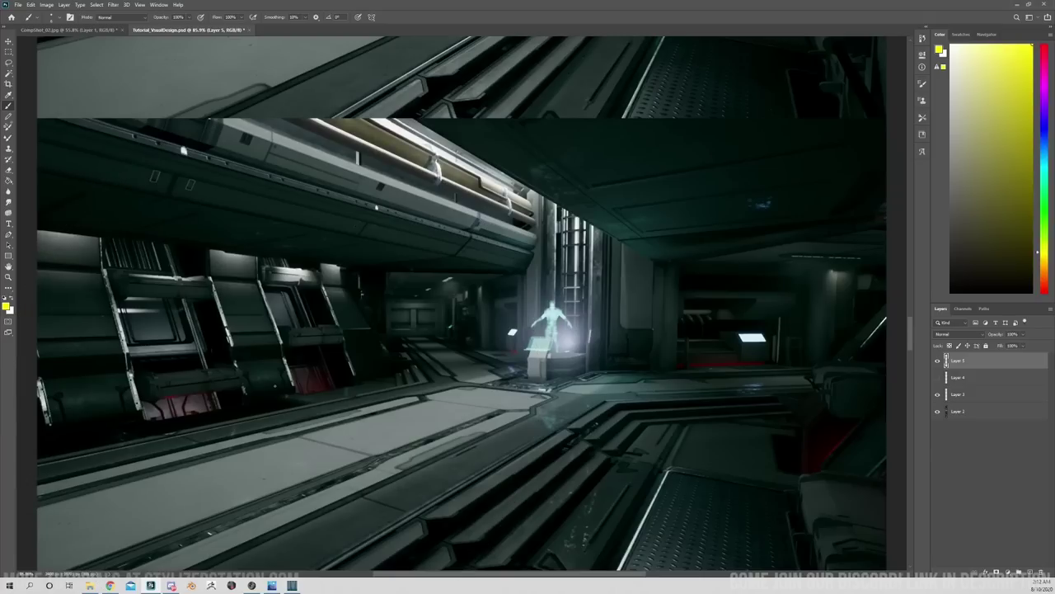
drag(912, 345, 911, 317)
click(264, 259)
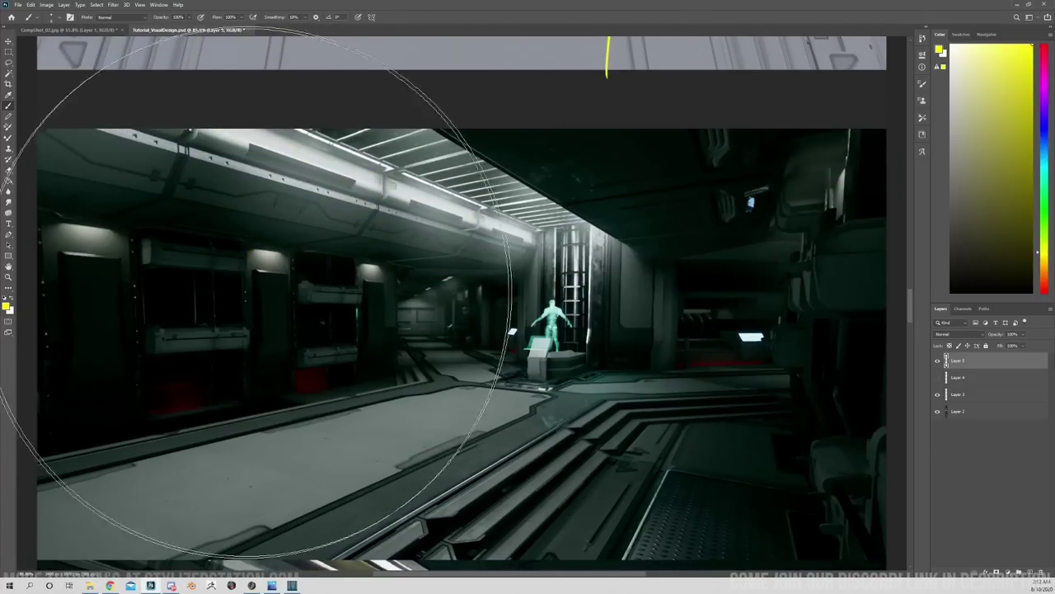
key(alt+Tab)
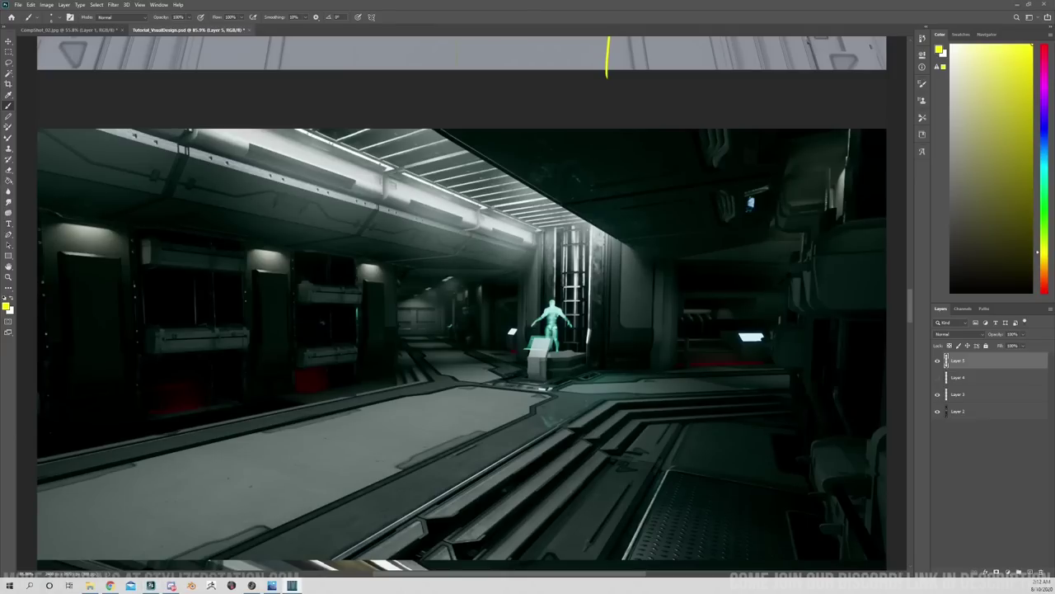
Draw the wall's top and bottom lines in the first corridor image and add slanted rib lines between them.
drag(43, 210, 384, 261)
drag(386, 380, 102, 431)
drag(273, 254, 333, 396)
drag(201, 242, 264, 401)
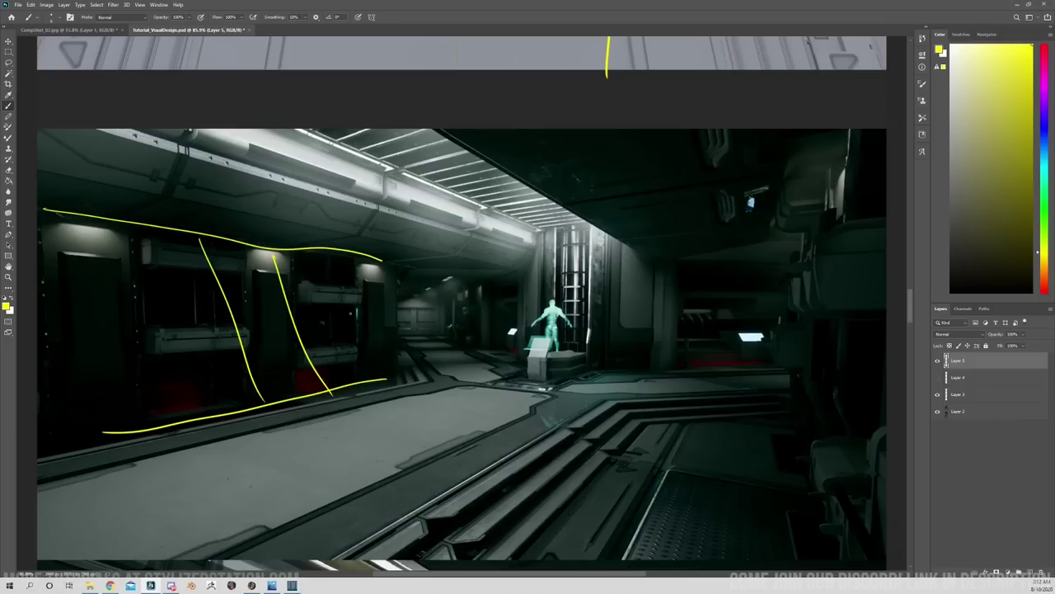
mouse_move(330, 254)
mouse_down()
mouse_move(384, 384)
mouse_move(409, 390)
mouse_up()
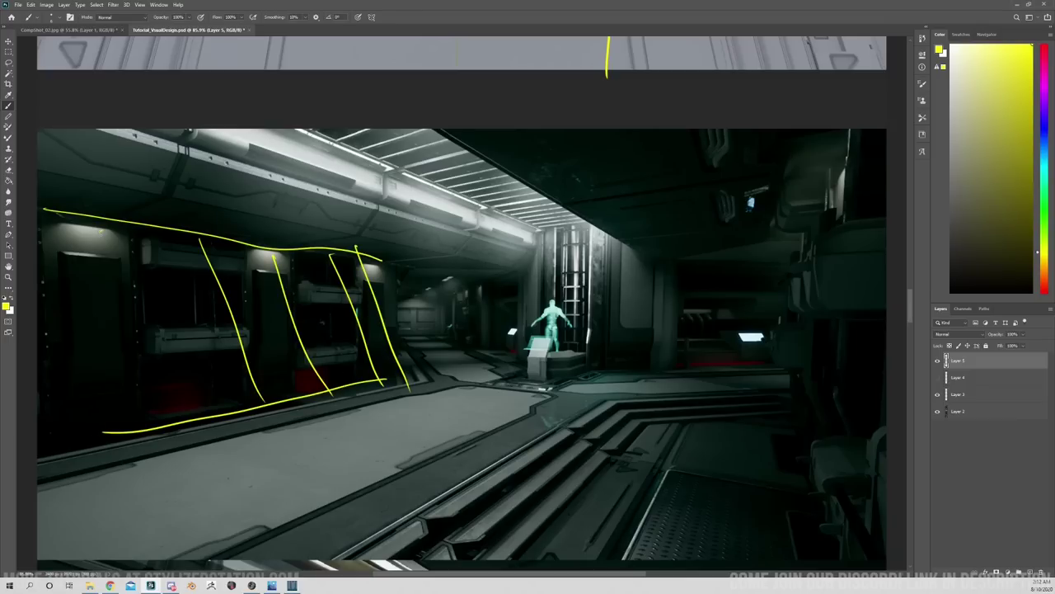
mouse_move(100, 231)
mouse_down()
mouse_move(170, 442)
mouse_move(48, 462)
mouse_up()
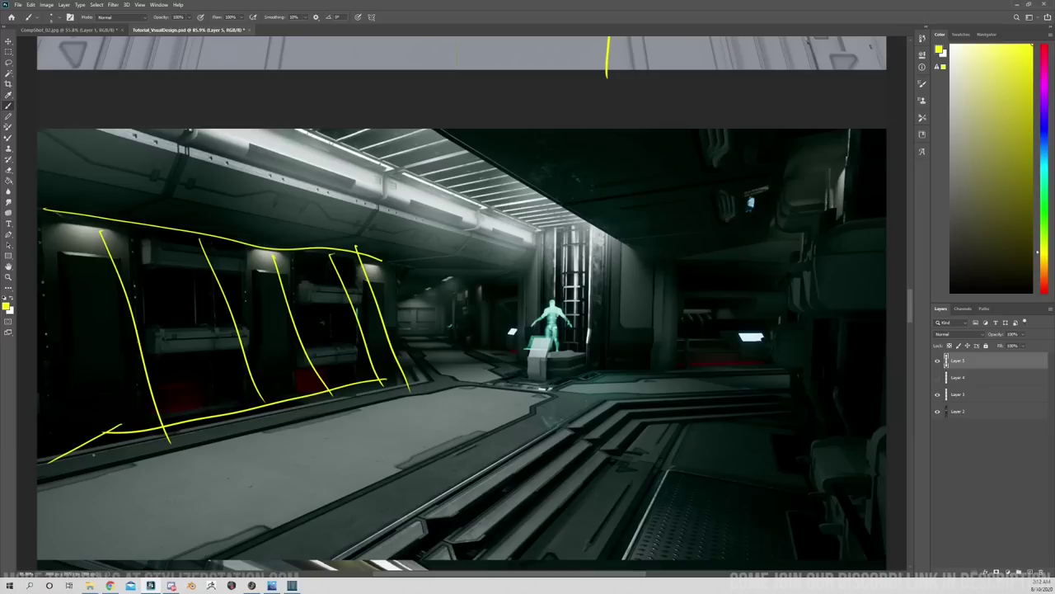
Trace the angled edges of the stairs and the floor around the pedestal in the first corridor image, and write 45% on the steps.
mouse_move(498, 470)
mouse_down()
mouse_move(586, 414)
mouse_move(692, 394)
mouse_move(647, 418)
mouse_move(608, 467)
mouse_move(657, 460)
mouse_up()
drag(651, 437, 666, 462)
mouse_move(686, 432)
mouse_down()
mouse_move(678, 462)
mouse_move(703, 458)
mouse_up()
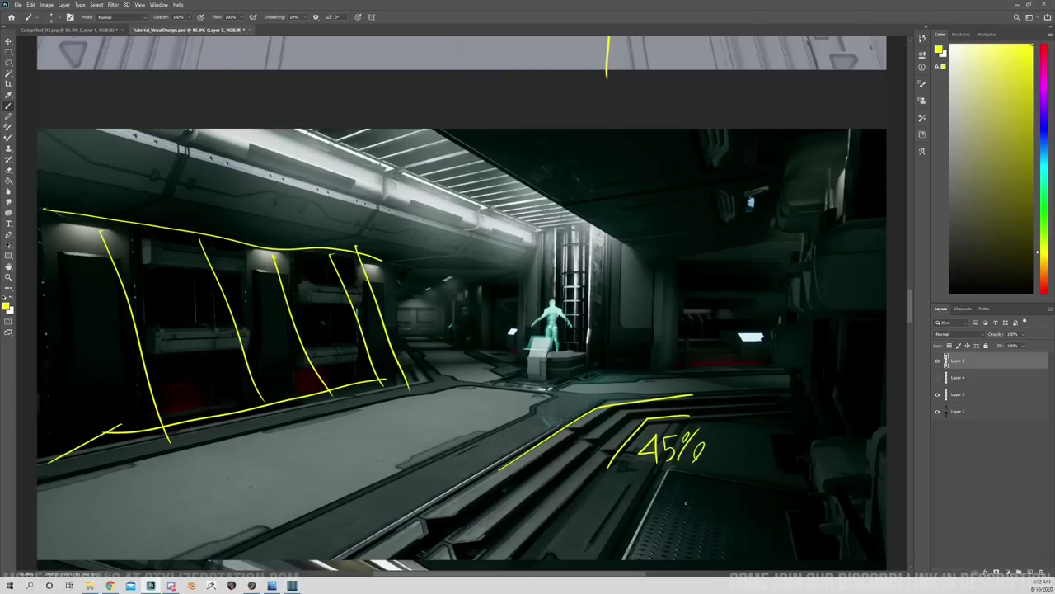
mouse_move(572, 381)
mouse_down()
mouse_move(604, 366)
mouse_move(641, 377)
mouse_up()
mouse_move(513, 357)
mouse_down()
mouse_move(505, 385)
mouse_move(684, 382)
mouse_up()
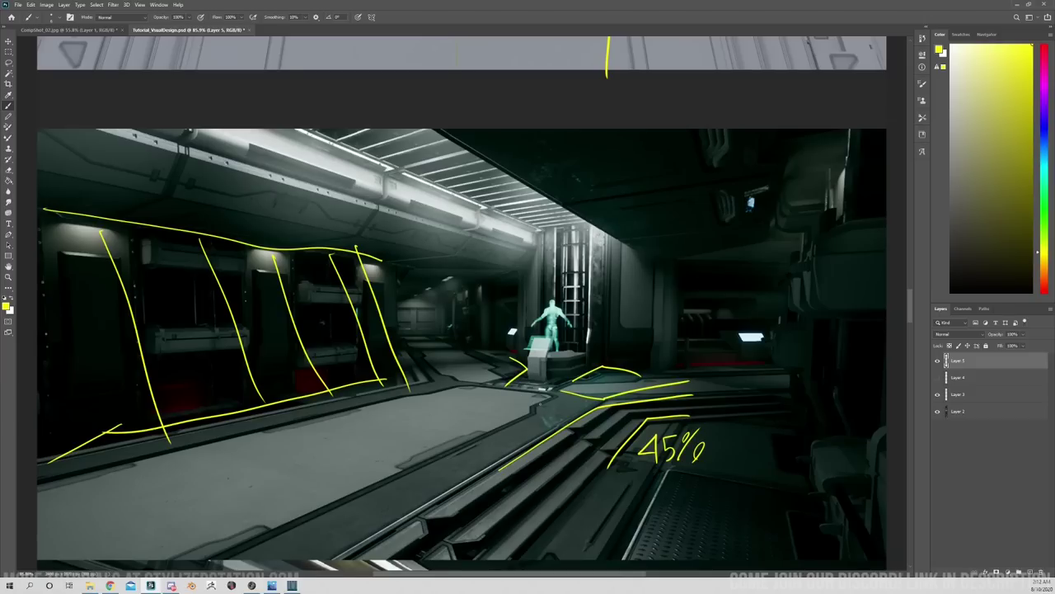
drag(551, 396, 455, 472)
Trace the bent profile at the far end of the slanted wall in the second corridor image.
drag(911, 316, 913, 344)
mouse_move(350, 274)
mouse_down()
mouse_move(350, 302)
mouse_move(405, 364)
mouse_move(386, 405)
mouse_up()
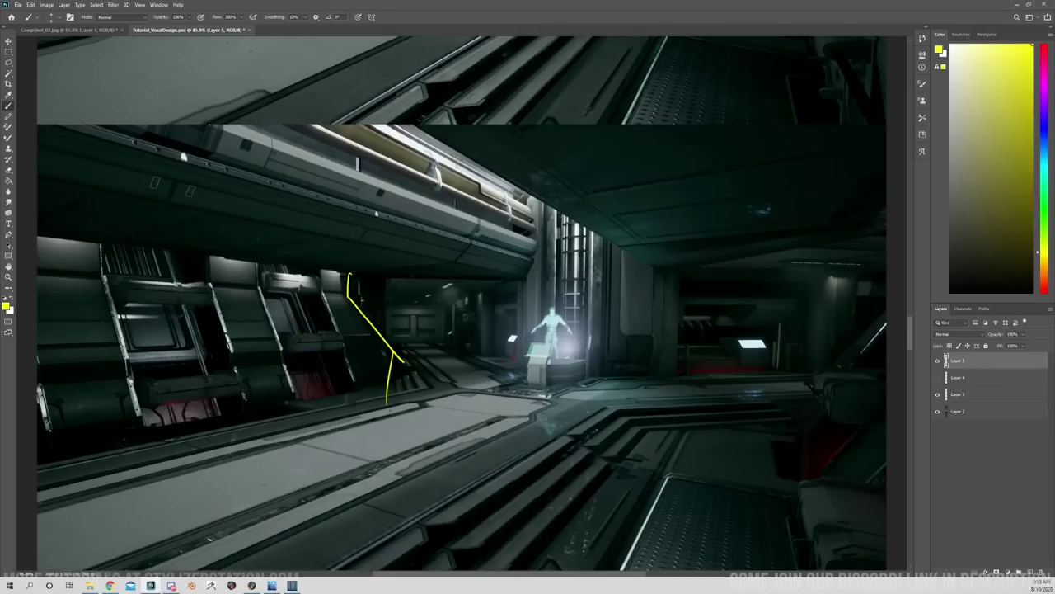
Outline the lit ceiling opening with its pipes and the long beam below it in the third corridor image.
mouse_move(910, 338)
mouse_down()
mouse_move(910, 318)
mouse_move(909, 376)
mouse_move(912, 362)
mouse_up()
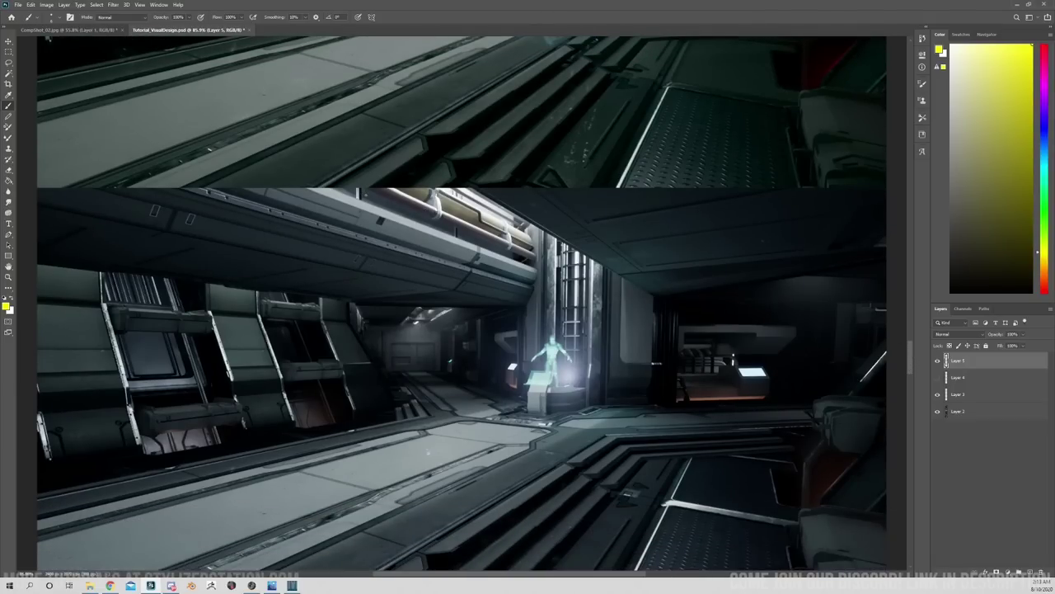
drag(363, 194, 518, 261)
mouse_move(479, 201)
mouse_down()
mouse_move(518, 219)
mouse_move(534, 238)
mouse_move(532, 257)
mouse_up()
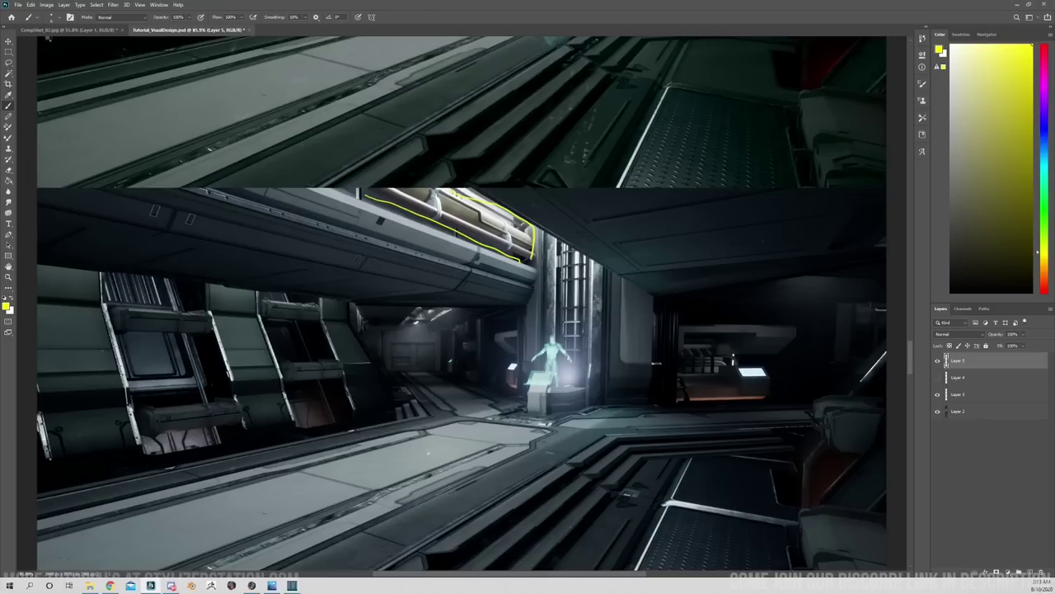
mouse_move(274, 192)
mouse_down()
mouse_move(541, 277)
mouse_move(473, 251)
mouse_up()
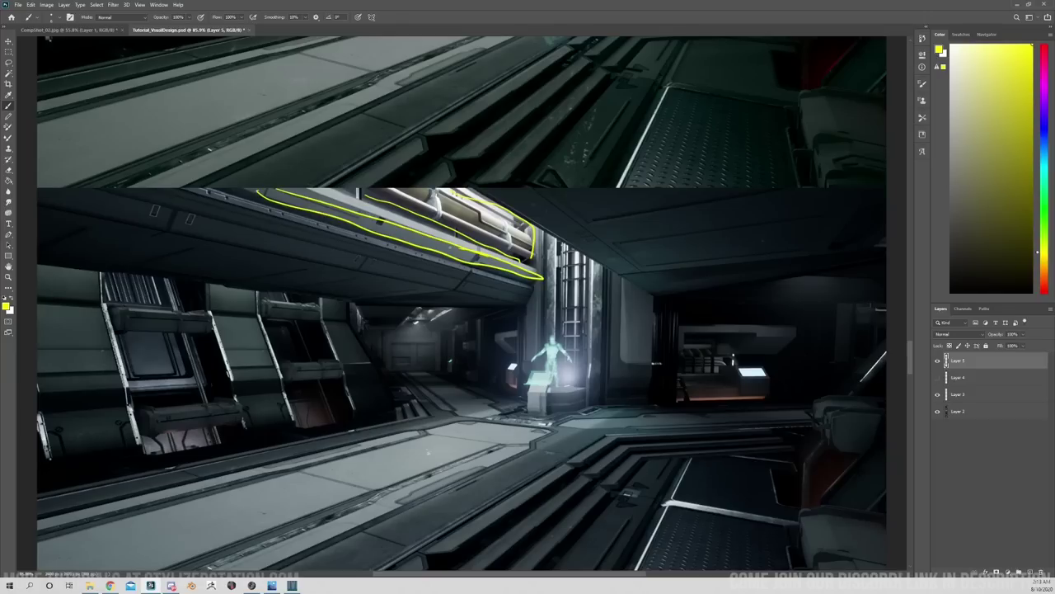
Mark the pipes in the lit ceiling opening, the corridor's far lights and the spot beside the console in the third corridor image.
mouse_move(401, 188)
mouse_down()
mouse_move(507, 229)
mouse_move(532, 251)
mouse_move(526, 262)
mouse_move(517, 259)
mouse_move(522, 237)
mouse_move(526, 261)
mouse_up()
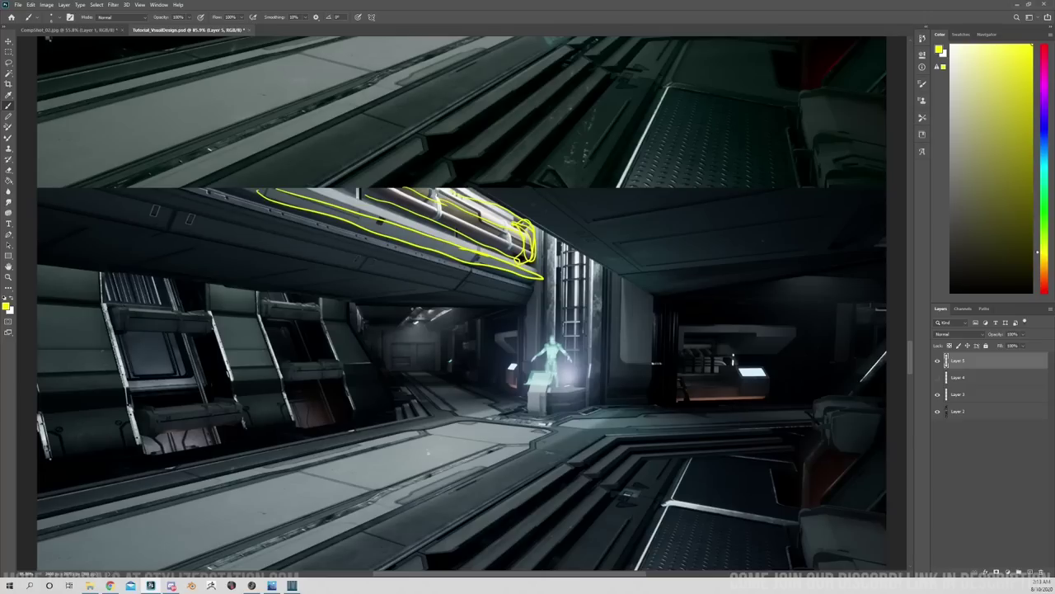
mouse_move(416, 304)
mouse_down()
mouse_move(410, 320)
mouse_move(431, 318)
mouse_up()
drag(417, 325, 424, 330)
mouse_move(907, 362)
mouse_down()
mouse_move(910, 379)
mouse_move(910, 362)
mouse_up()
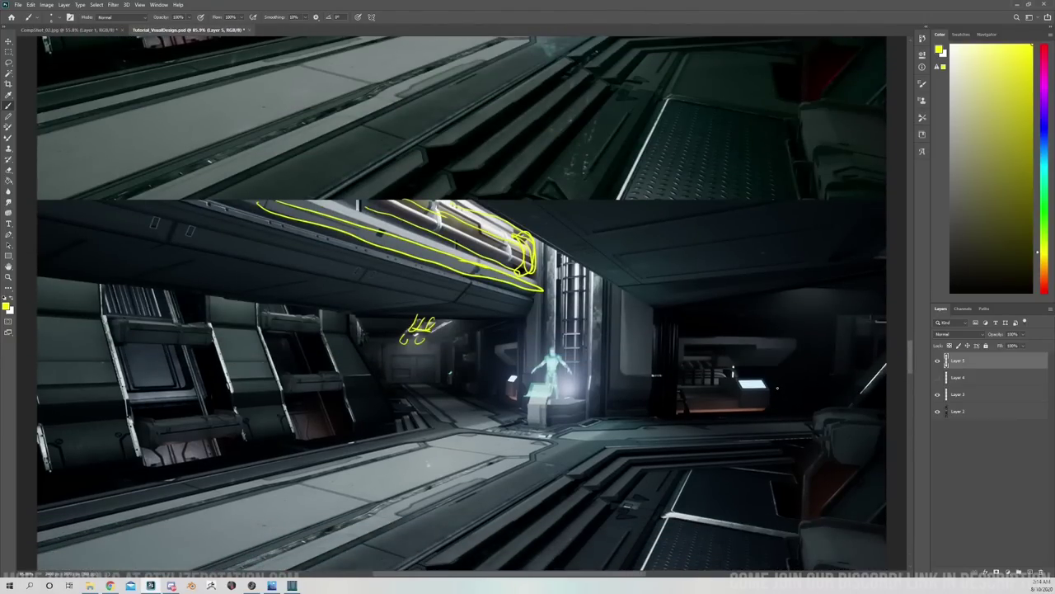
mouse_move(773, 386)
mouse_down()
mouse_move(777, 415)
mouse_move(787, 405)
mouse_move(778, 381)
mouse_up()
Add extra strokes along the light-ray arrows in the Old Crypt image and circle the two warm-lit alcoves.
mouse_move(908, 369)
mouse_down()
mouse_move(910, 354)
mouse_move(911, 385)
mouse_up()
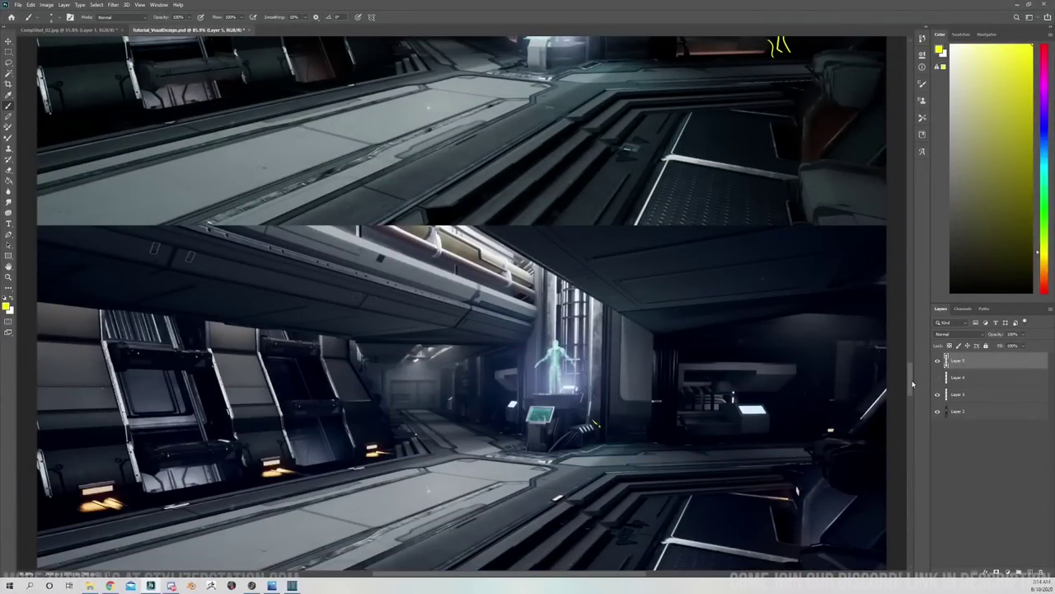
mouse_move(913, 384)
mouse_down()
mouse_move(903, 170)
mouse_move(902, 189)
mouse_up()
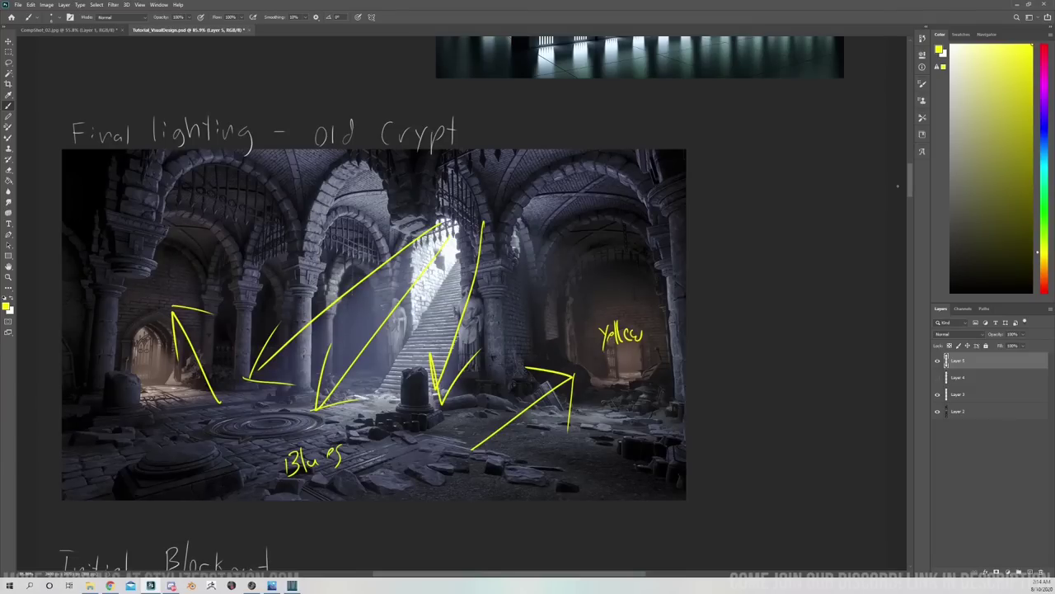
mouse_move(440, 224)
mouse_down()
mouse_move(272, 373)
mouse_move(307, 415)
mouse_up()
drag(482, 199, 430, 394)
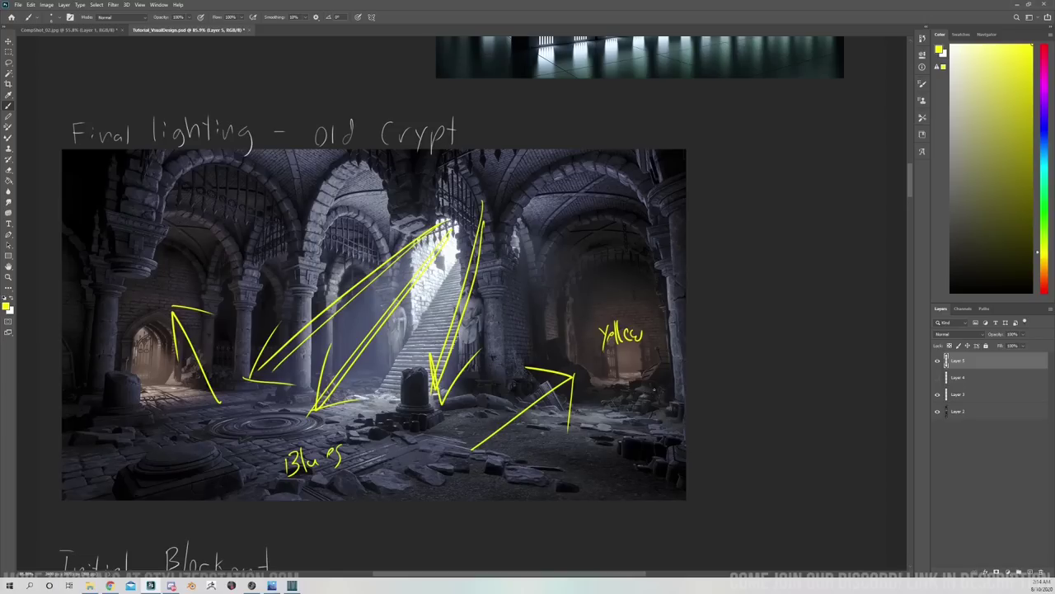
mouse_move(665, 380)
mouse_down()
mouse_move(602, 391)
mouse_move(551, 277)
mouse_move(678, 363)
mouse_up()
mouse_move(162, 404)
mouse_down()
mouse_move(195, 285)
mouse_move(165, 404)
mouse_up()
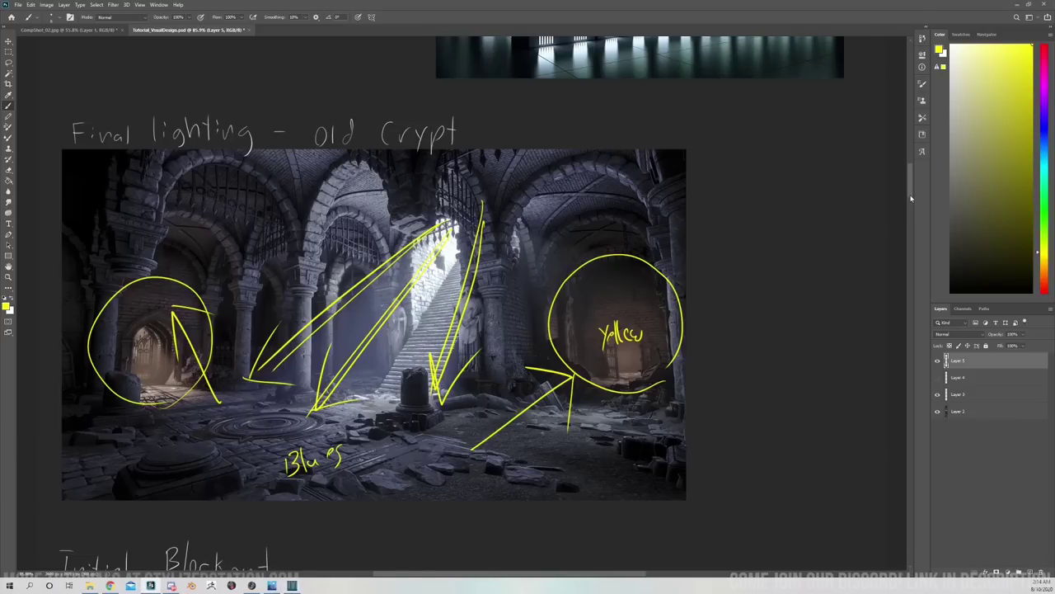
Circle the three orange lights along the slanted wall and the small light beside the steps in the fourth corridor image.
scroll(911, 201, down, 3)
drag(911, 201, 906, 388)
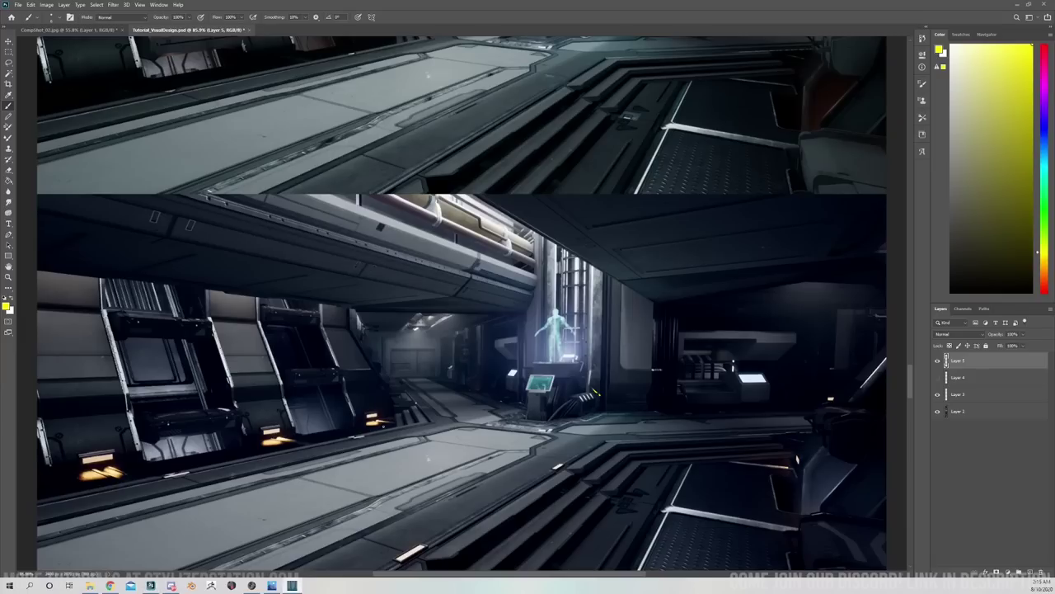
mouse_move(393, 438)
mouse_down()
mouse_move(354, 442)
mouse_move(363, 451)
mouse_up()
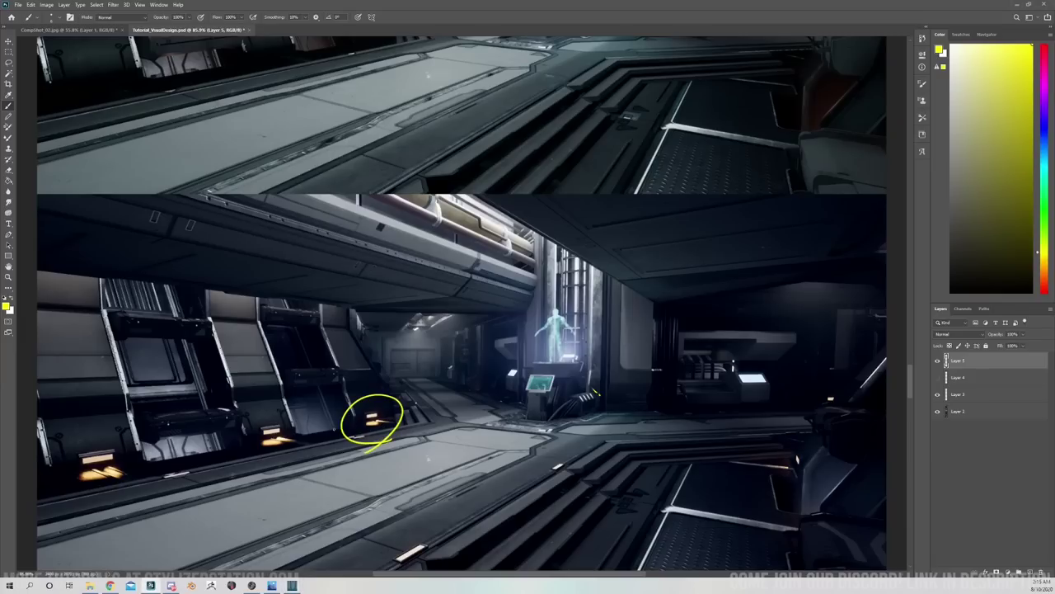
mouse_move(296, 445)
mouse_down()
mouse_move(252, 442)
mouse_move(292, 455)
mouse_up()
drag(128, 483, 75, 488)
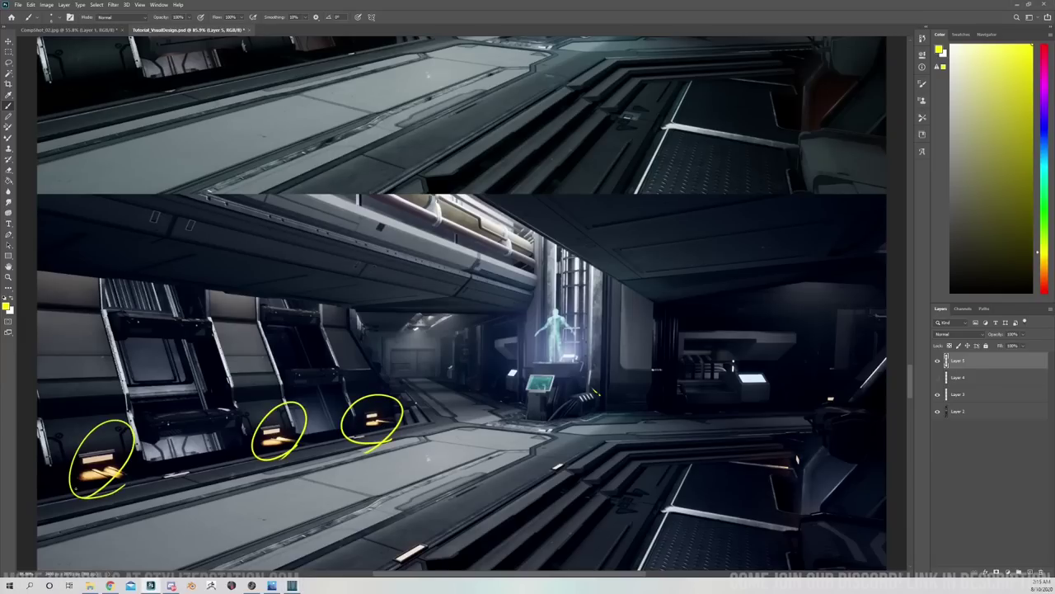
mouse_move(789, 479)
mouse_down()
mouse_move(747, 468)
mouse_move(758, 473)
mouse_up()
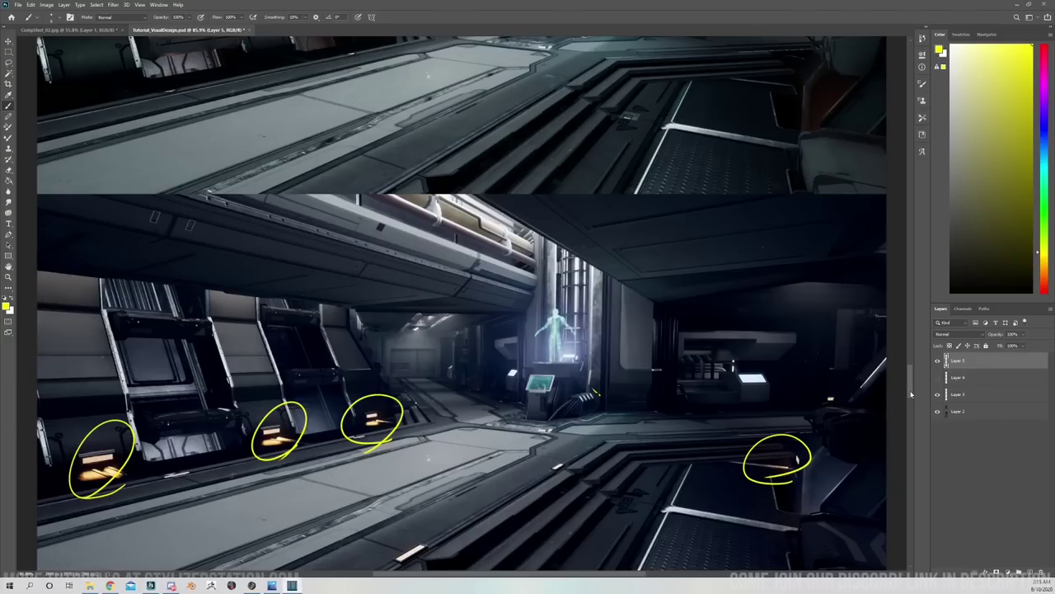
Circle the two floor lights along the steps in the fourth corridor image and mark the far corridor floor with curved strokes.
scroll(910, 397, down, 5)
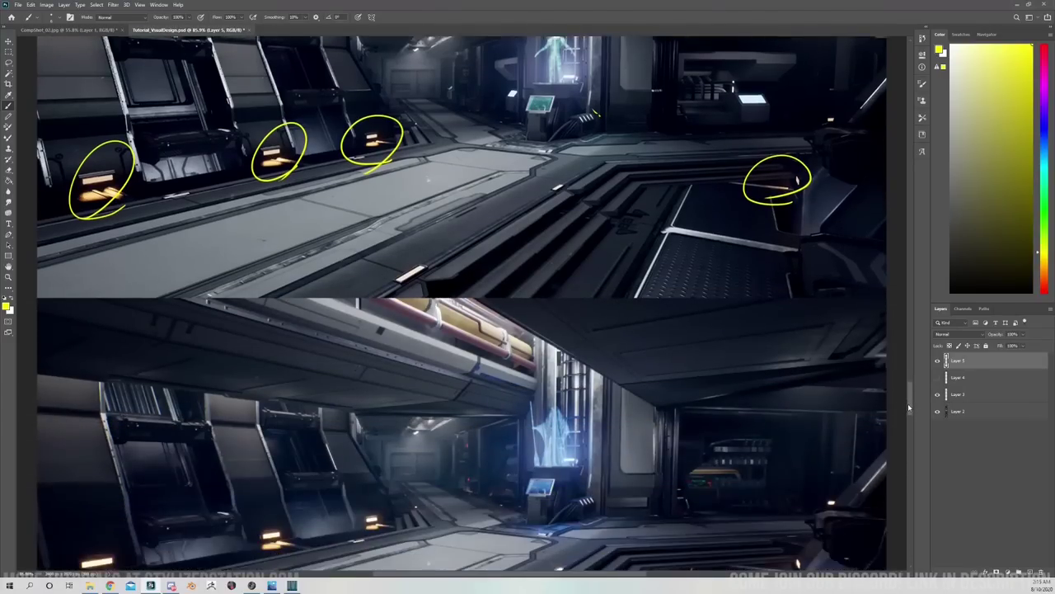
scroll(908, 403, down, 2)
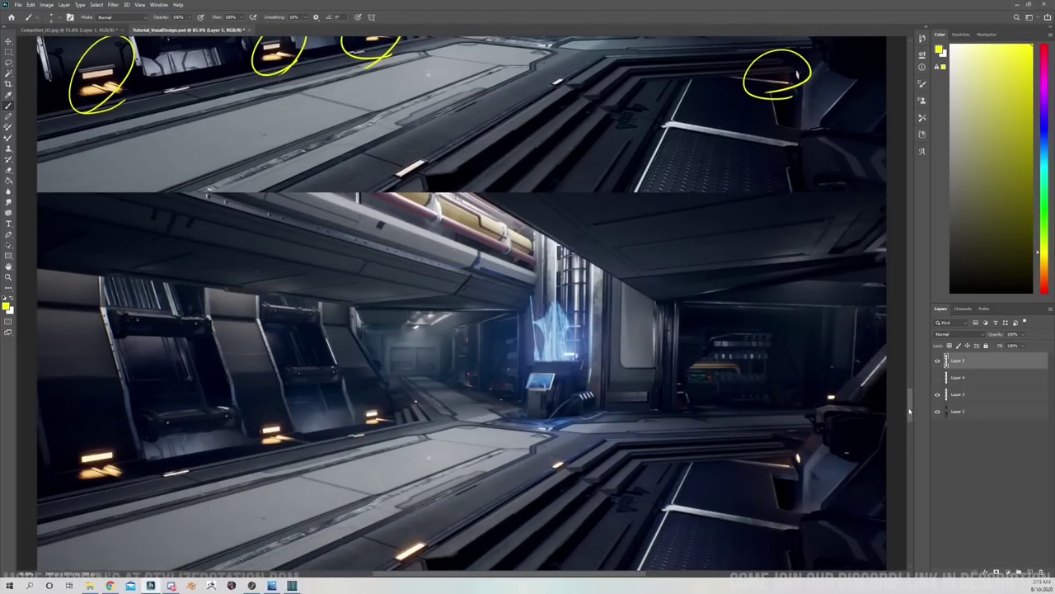
drag(911, 410, 911, 399)
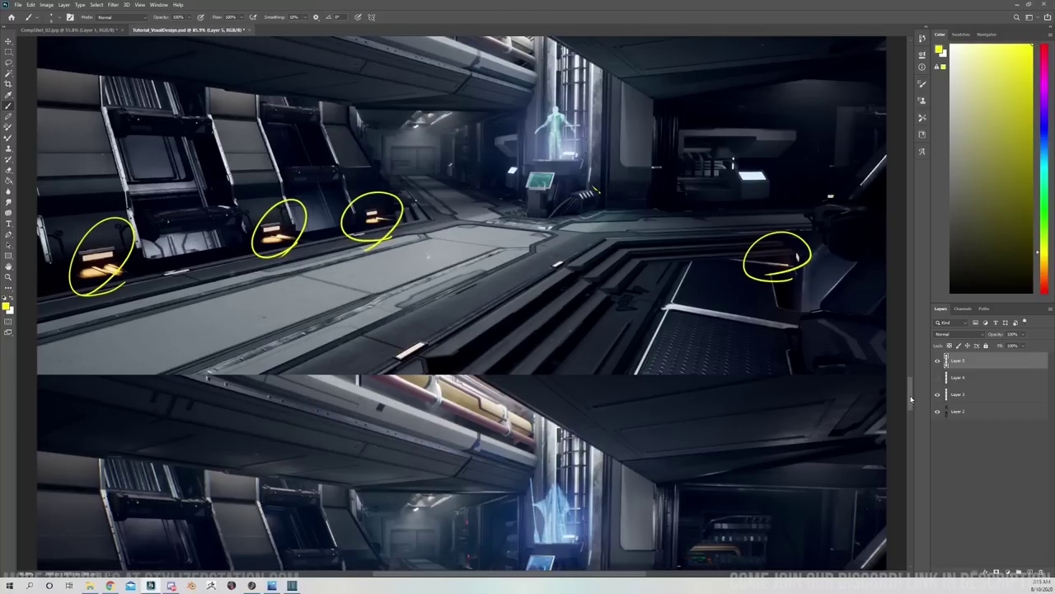
mouse_move(425, 307)
mouse_down()
mouse_move(397, 368)
mouse_move(422, 338)
mouse_up()
mouse_move(587, 272)
mouse_down()
mouse_move(549, 279)
mouse_move(569, 239)
mouse_up()
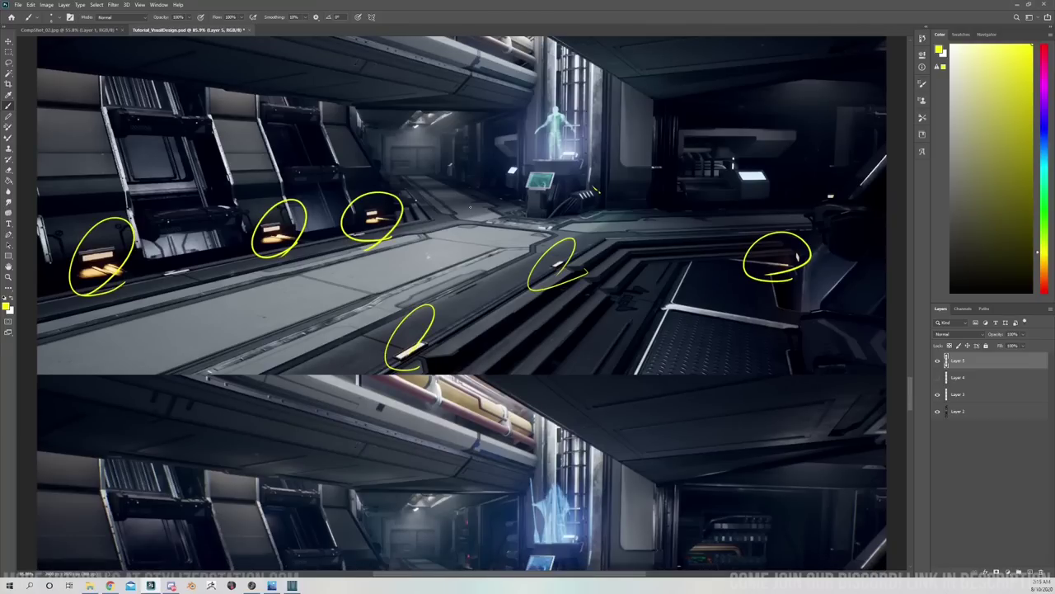
mouse_move(472, 205)
mouse_down()
mouse_move(493, 207)
mouse_move(495, 183)
mouse_up()
drag(399, 206, 424, 225)
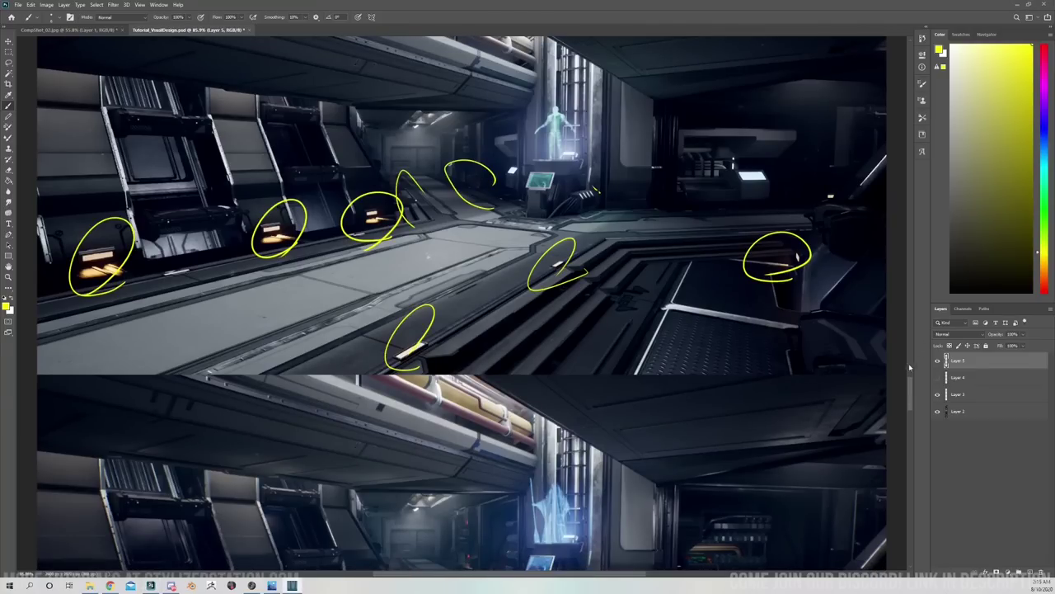
Outline the lit ceiling opening with its coloured pipes in the fifth corridor image.
scroll(909, 401, down, 3)
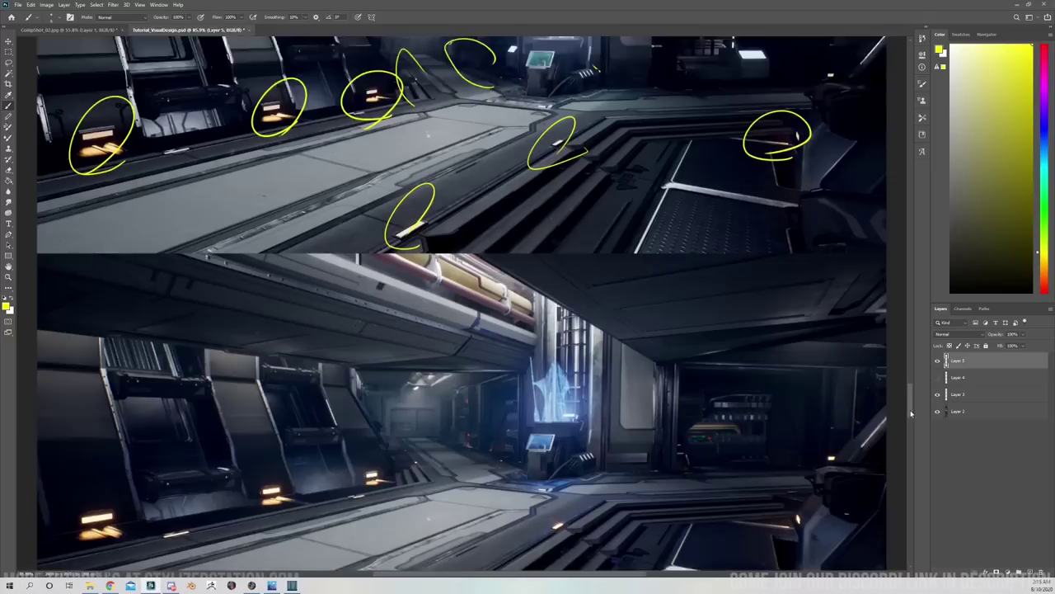
scroll(911, 401, up, 5)
scroll(912, 401, up, 2)
scroll(912, 408, down, 6)
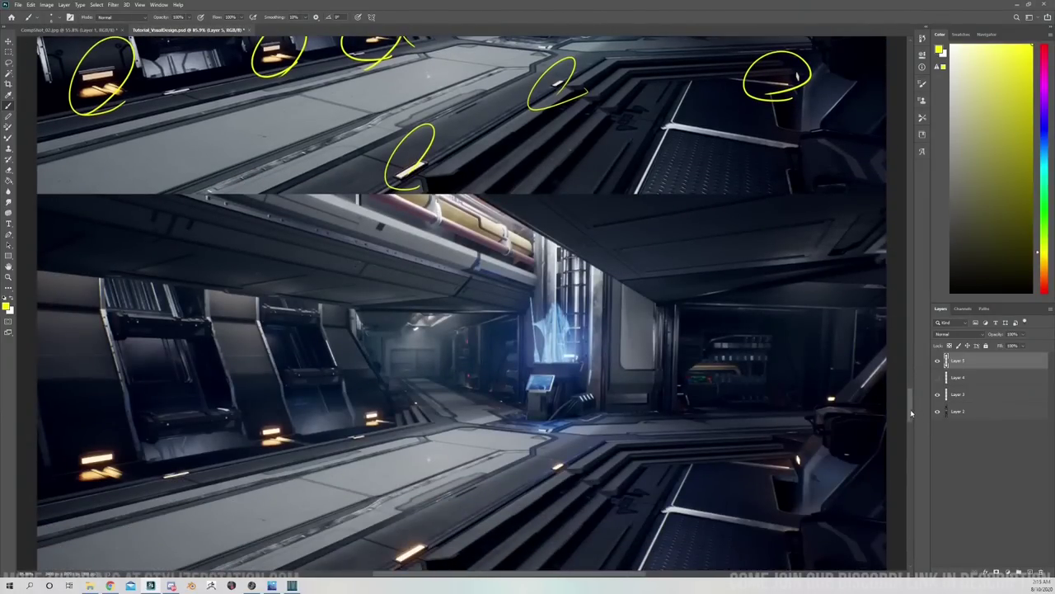
mouse_move(362, 201)
mouse_down()
mouse_move(547, 271)
mouse_move(514, 224)
mouse_move(363, 197)
mouse_up()
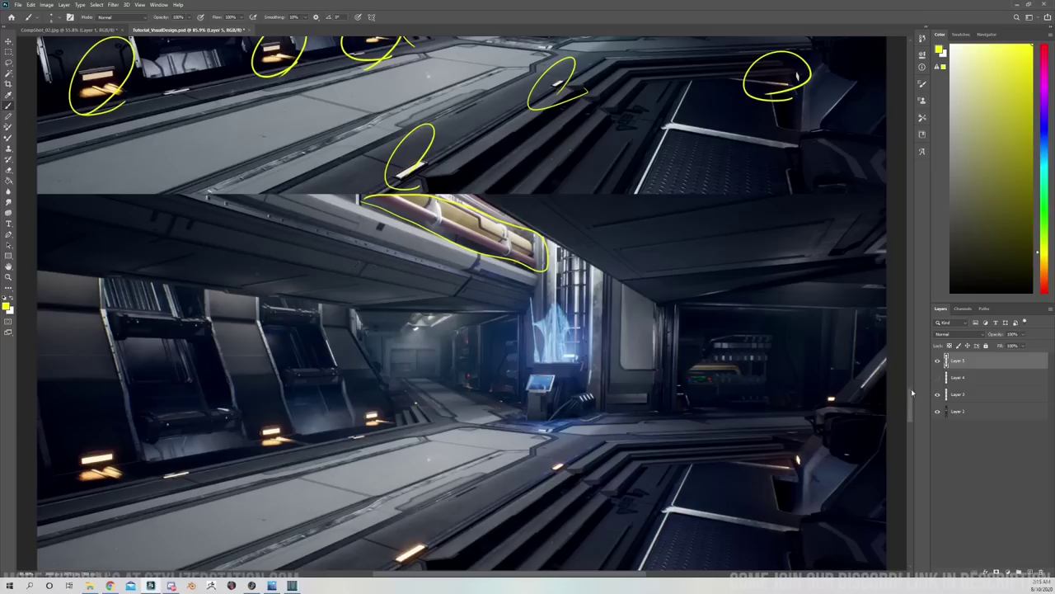
Circle the yellow hazard stripes on the floor and along the wall in the last corridor image, and erase these marks.
scroll(911, 404, down, 5)
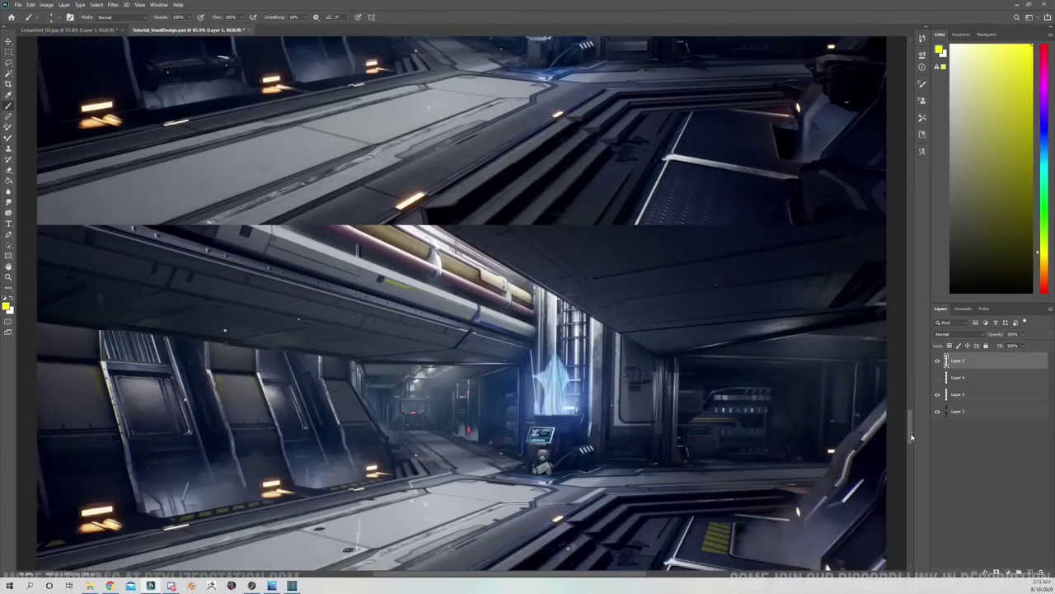
scroll(911, 437, down, 2)
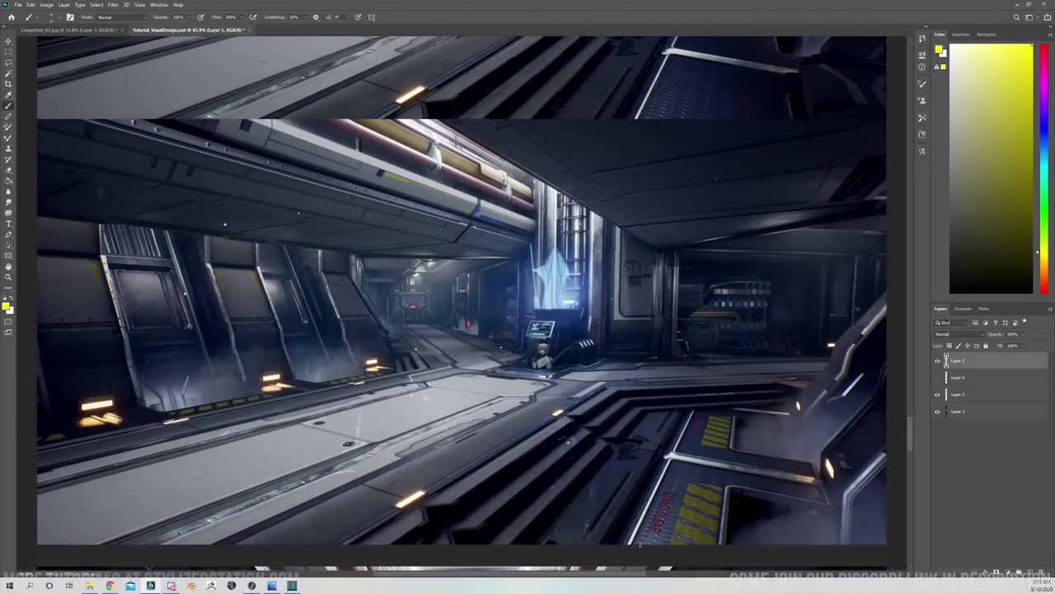
mouse_move(650, 536)
mouse_down()
mouse_move(688, 476)
mouse_move(725, 524)
mouse_move(688, 546)
mouse_up()
mouse_move(724, 451)
mouse_down()
mouse_move(701, 391)
mouse_move(727, 447)
mouse_up()
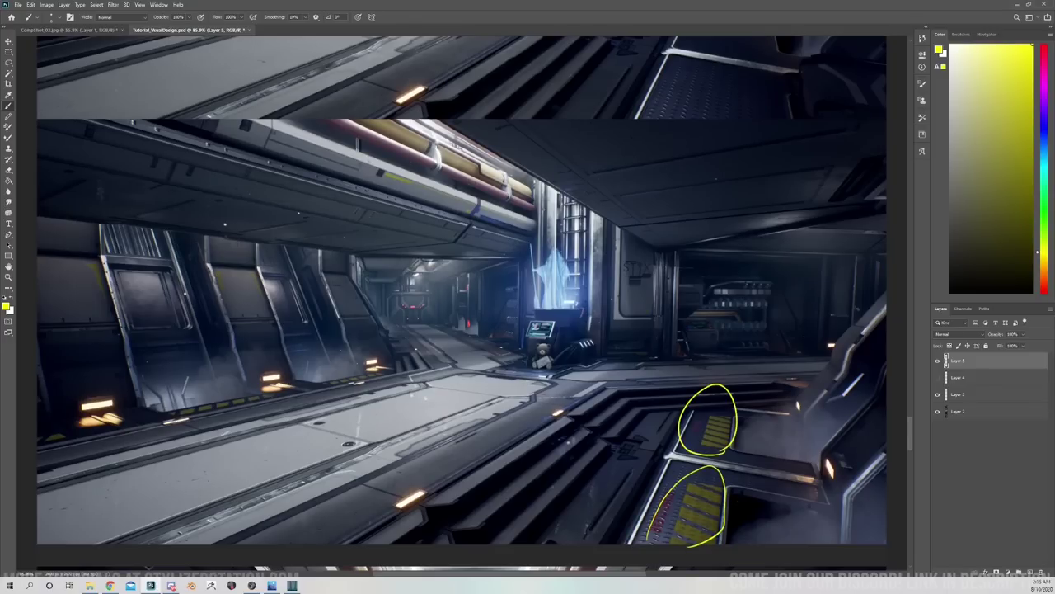
mouse_move(188, 418)
mouse_down()
mouse_move(242, 410)
mouse_move(264, 382)
mouse_move(170, 418)
mouse_up()
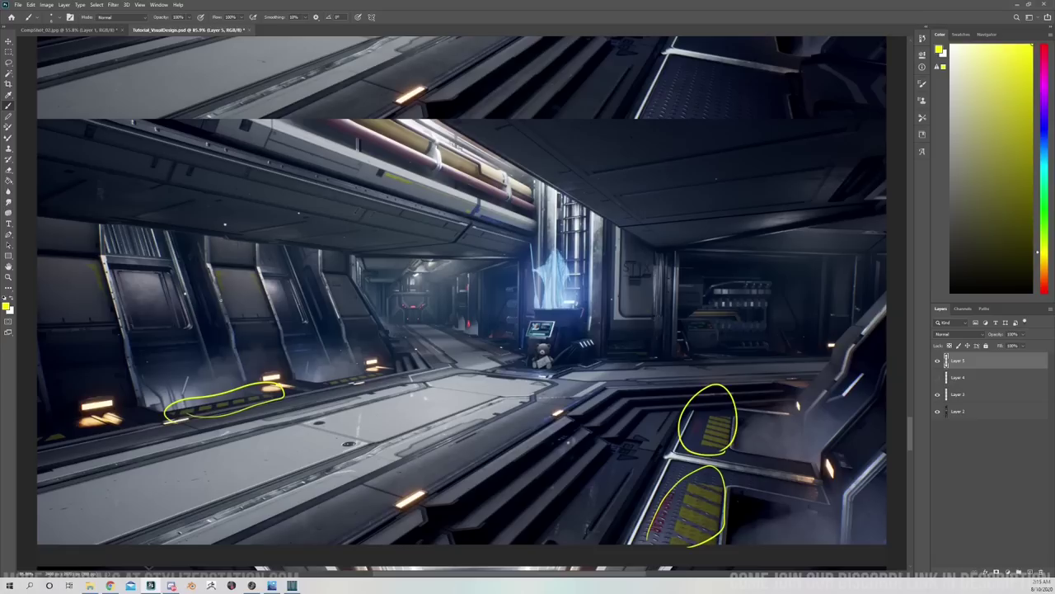
mouse_move(216, 259)
mouse_down()
mouse_move(213, 297)
mouse_move(224, 288)
mouse_up()
mouse_move(258, 299)
mouse_down()
mouse_move(253, 288)
mouse_move(262, 293)
mouse_up()
key(e)
mouse_move(711, 390)
mouse_down()
mouse_move(658, 459)
mouse_move(259, 362)
mouse_up()
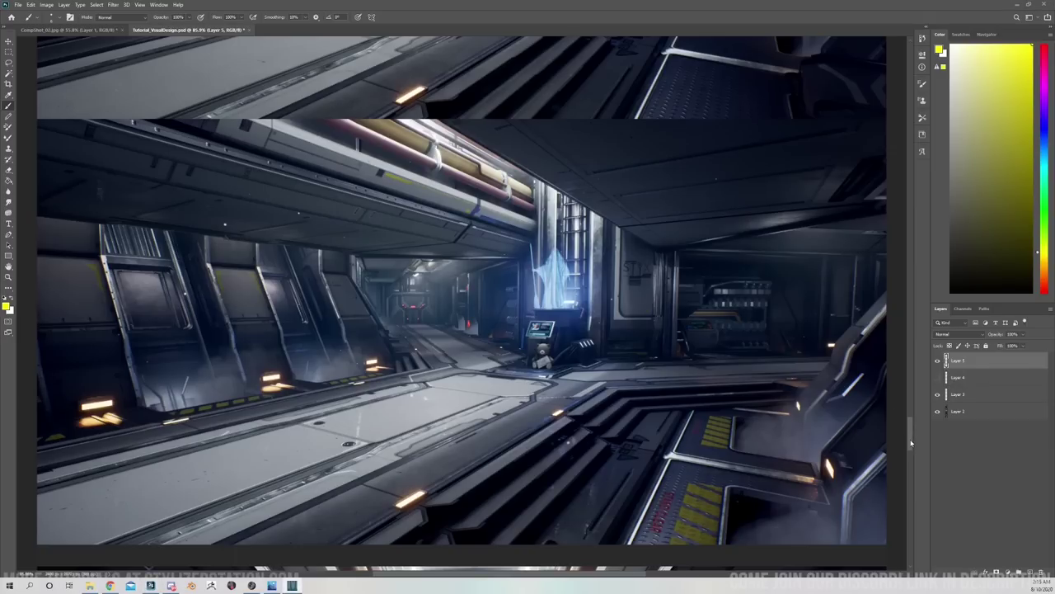
Erase the ceiling pipe outline in the fifth corridor image and the two floor-light circles in the fourth.
drag(910, 440, 911, 412)
mouse_move(512, 305)
mouse_down()
mouse_move(490, 289)
mouse_move(464, 296)
mouse_up()
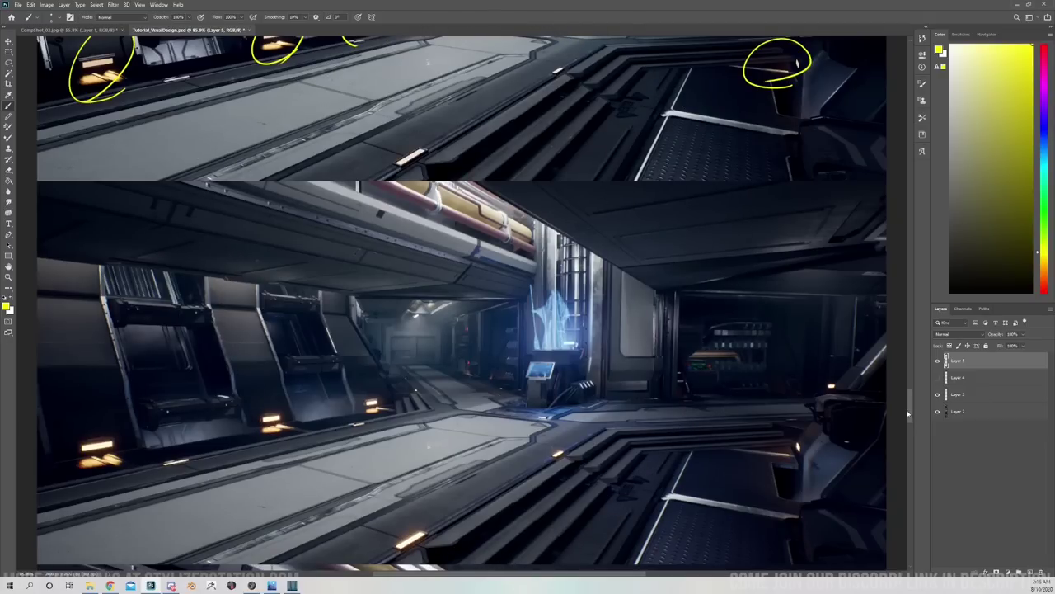
Circle the dark side room with the shelves in the fifth corridor image.
scroll(910, 408, up, 3)
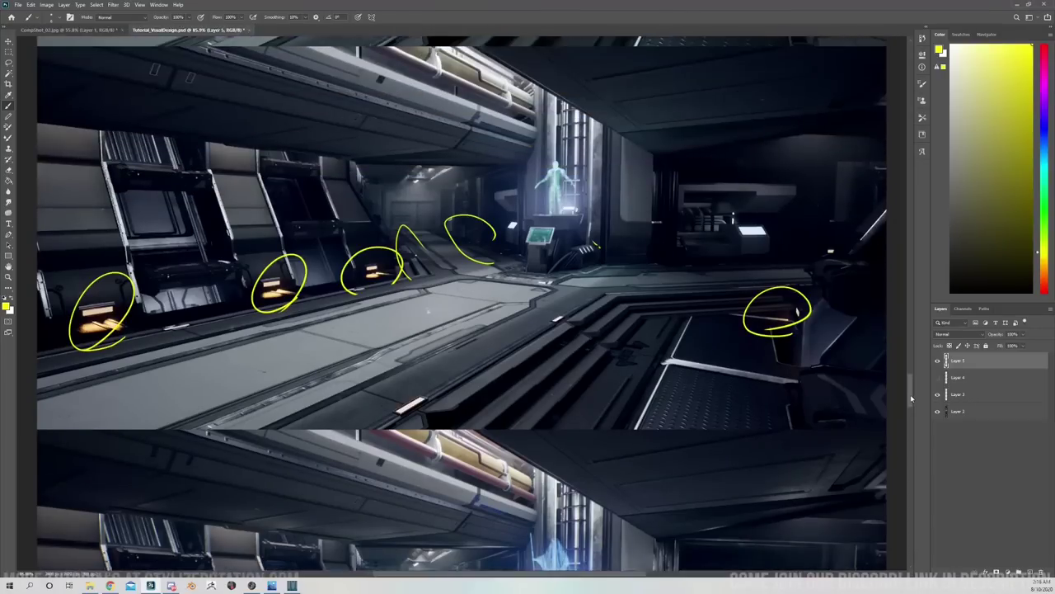
scroll(911, 399, down, 3)
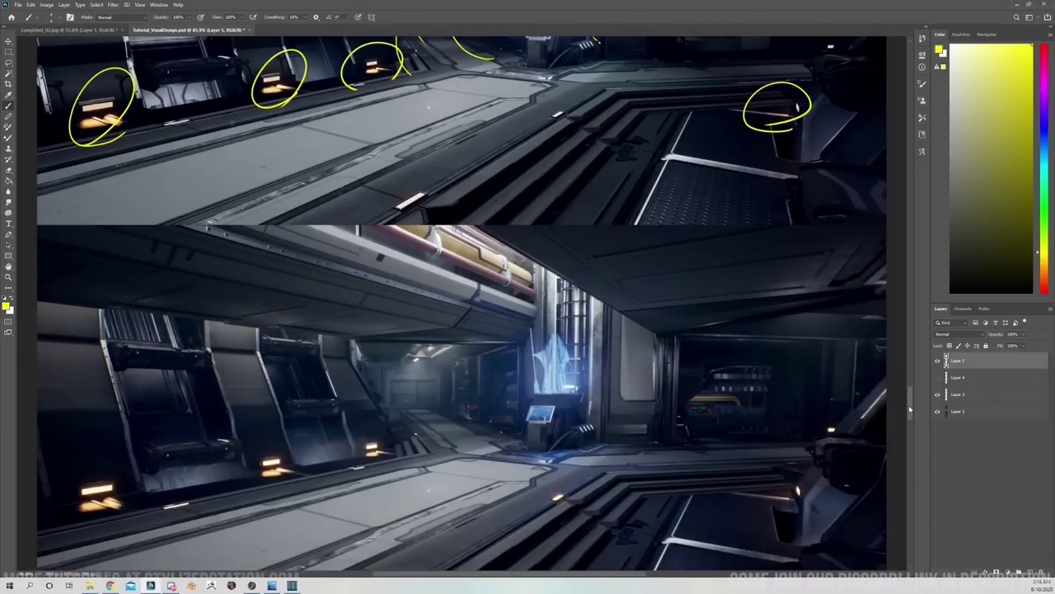
scroll(911, 408, up, 2)
scroll(911, 407, down, 1)
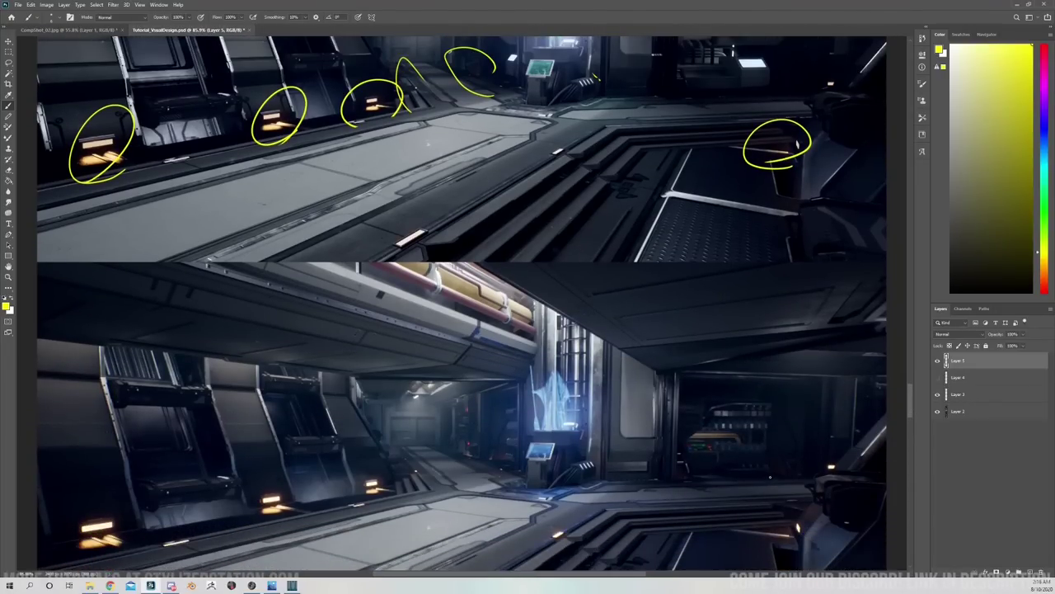
mouse_move(770, 477)
mouse_down()
mouse_move(701, 485)
mouse_move(747, 361)
mouse_move(771, 478)
mouse_up()
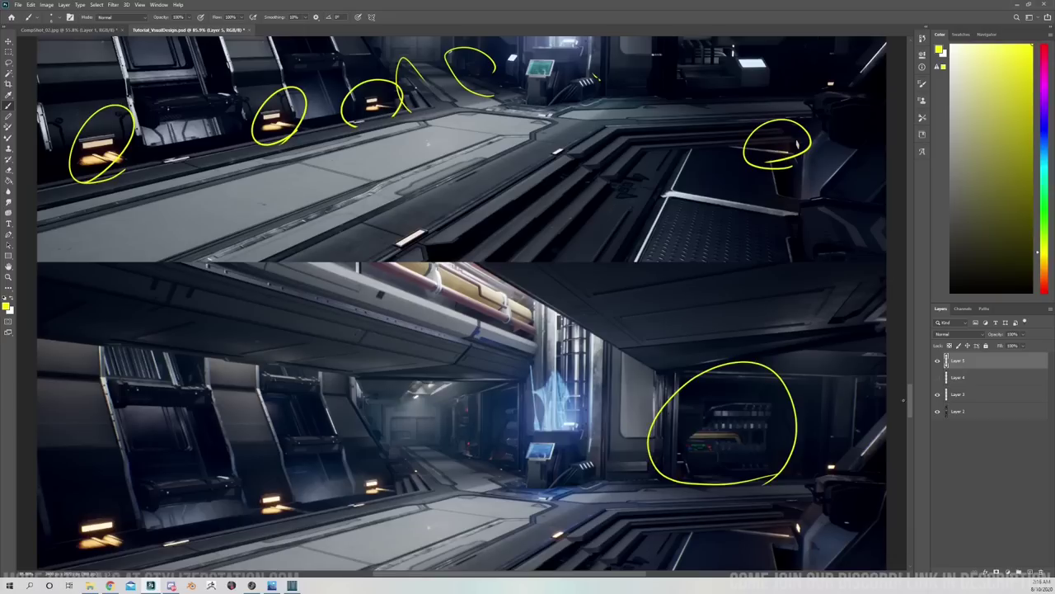
Circle the far end of the corridor in the last corridor image, and erase the circle.
scroll(911, 405, up, 2)
scroll(911, 405, down, 1)
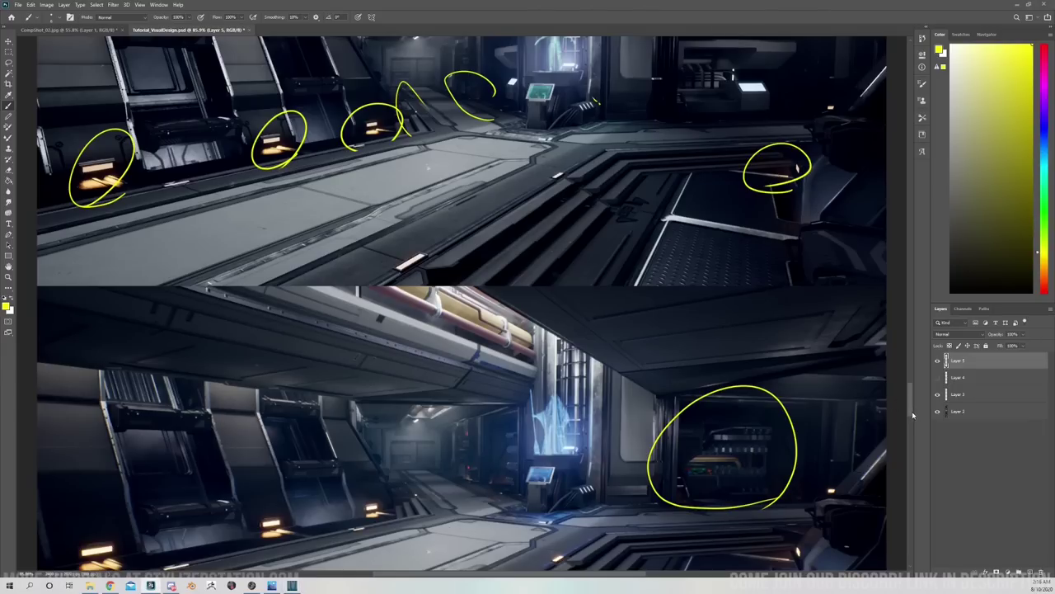
scroll(913, 415, down, 3)
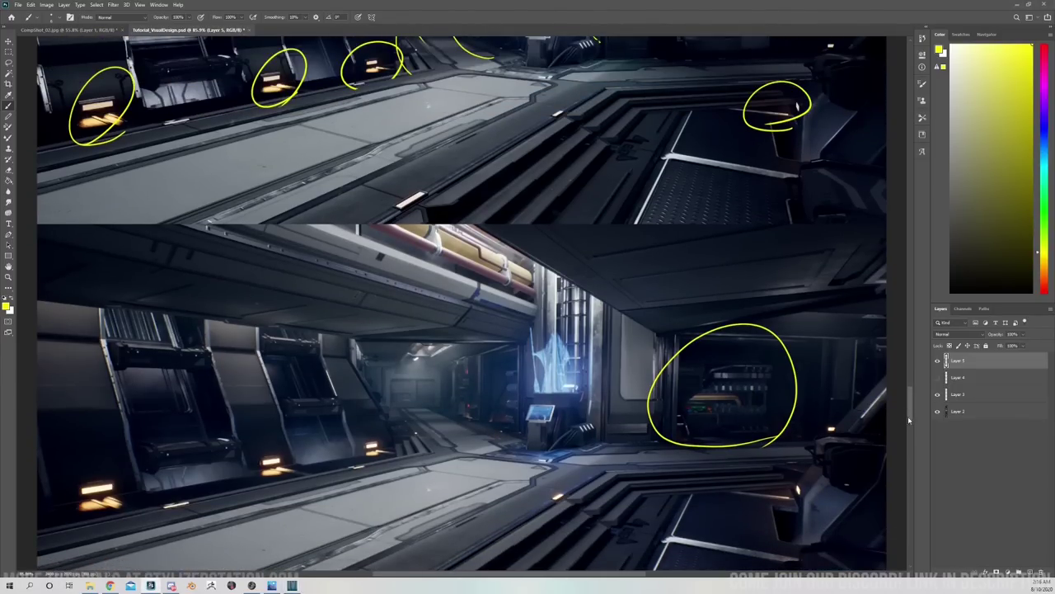
scroll(912, 412, down, 1)
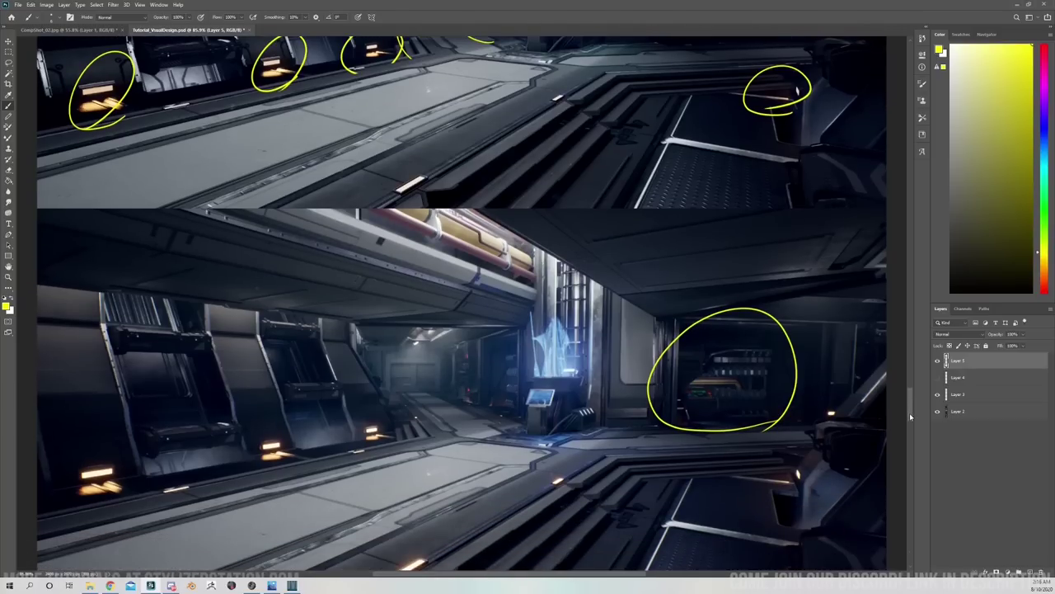
drag(909, 413, 910, 413)
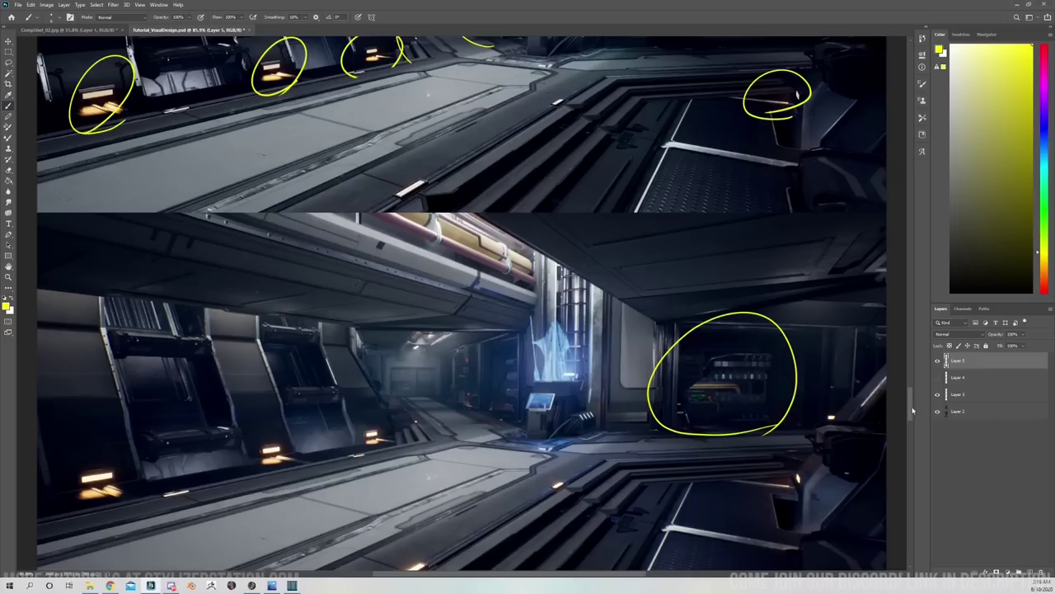
scroll(911, 413, down, 5)
scroll(912, 422, down, 12)
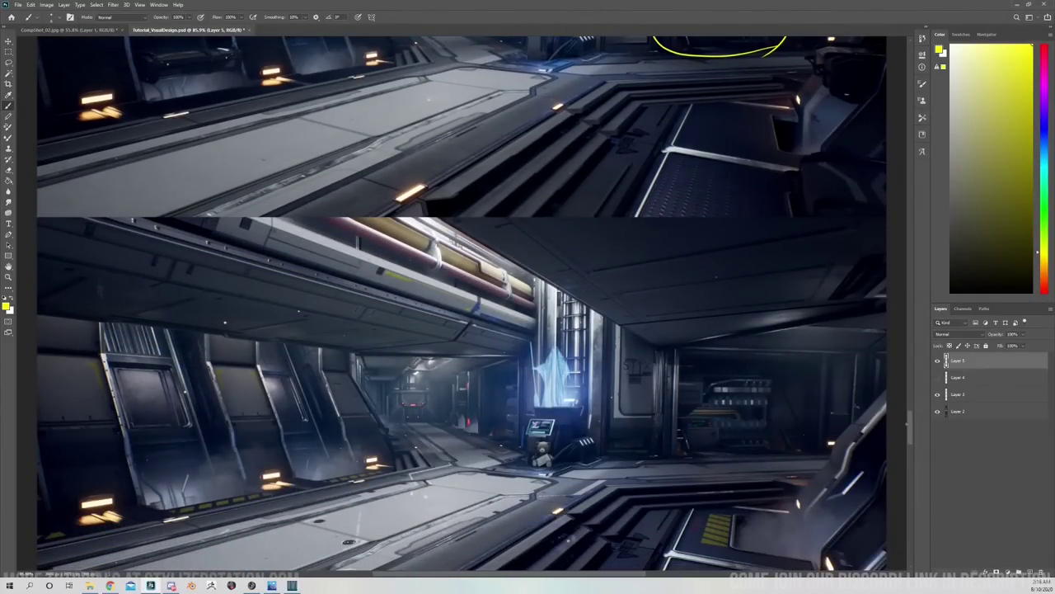
mouse_move(450, 356)
mouse_down()
mouse_move(368, 434)
mouse_move(437, 334)
mouse_move(465, 425)
mouse_up()
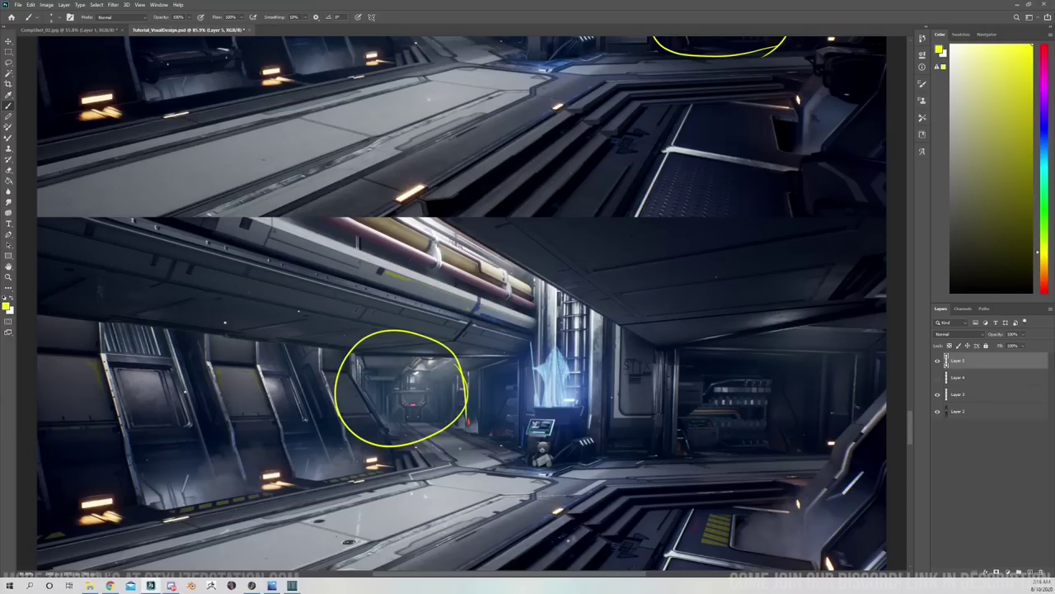
key(e)
click(416, 364)
key(b)
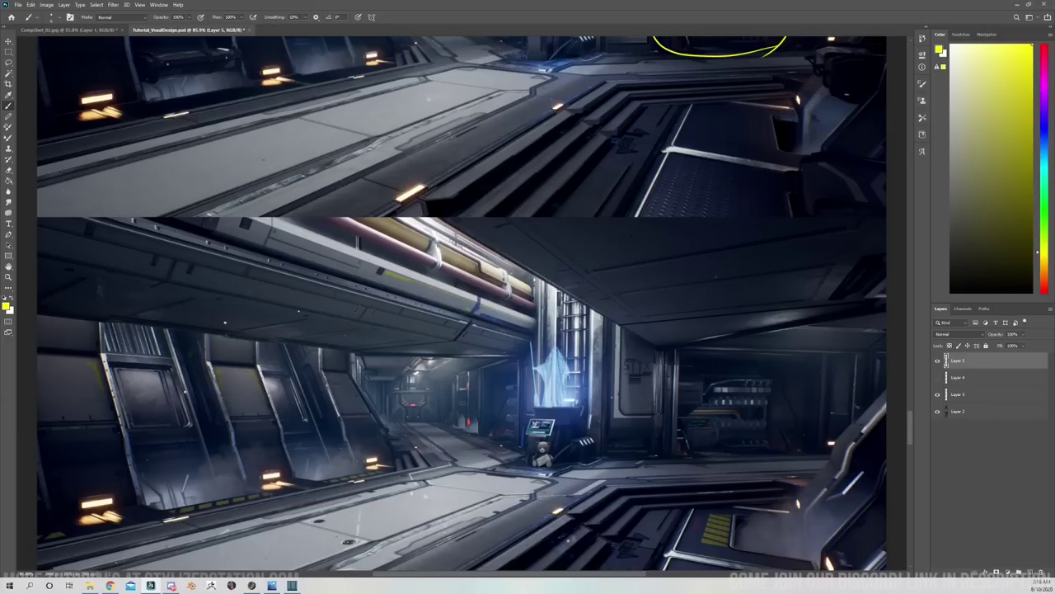
Draw leading lines with arrowheads along the floor, side wall and ceiling towards the glowing hologram in the last corridor image.
drag(162, 545, 442, 481)
drag(402, 567, 535, 493)
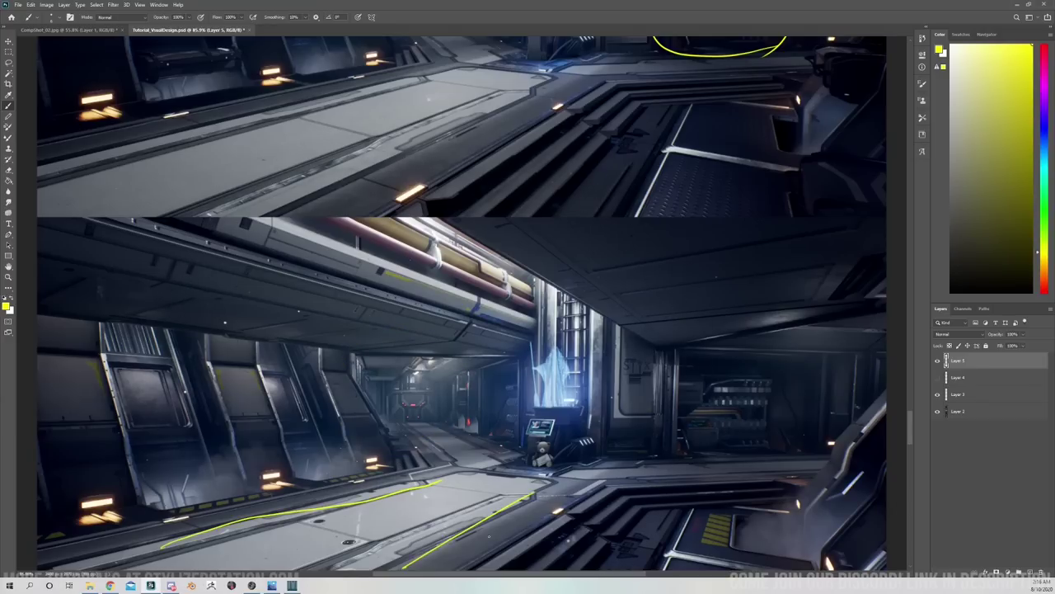
mouse_move(353, 347)
mouse_down()
mouse_move(397, 428)
mouse_move(485, 454)
mouse_move(479, 437)
mouse_move(462, 467)
mouse_up()
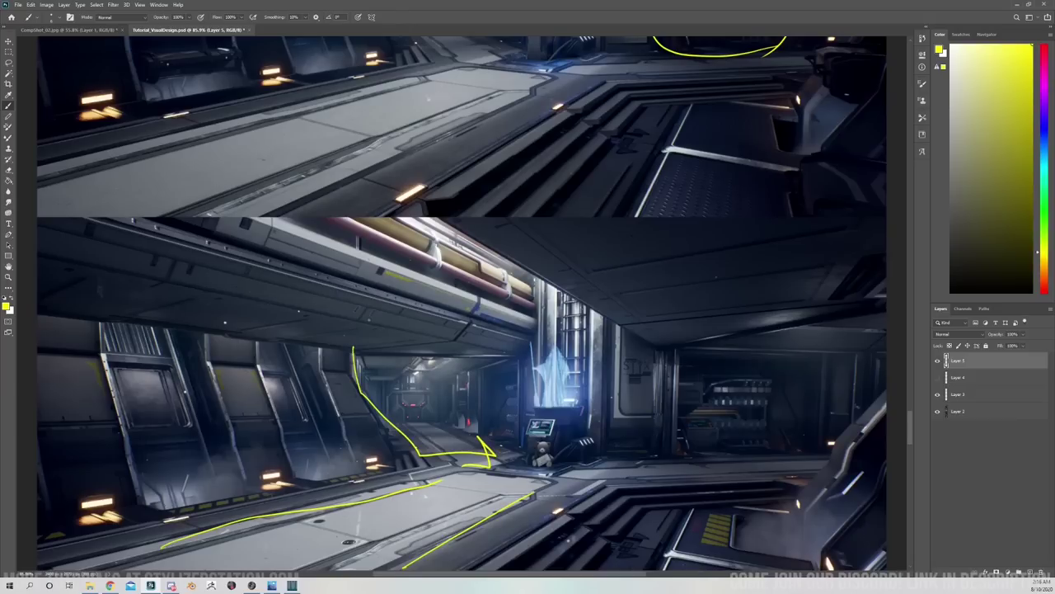
mouse_move(257, 273)
mouse_down()
mouse_move(513, 336)
mouse_move(482, 344)
mouse_up()
drag(500, 310, 527, 342)
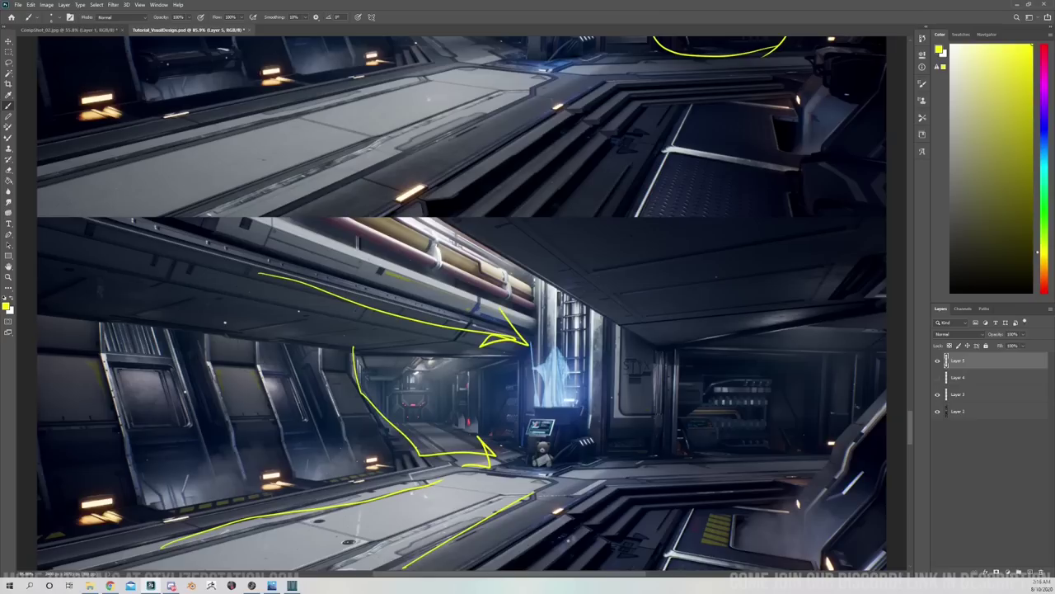
Circle the glowing hologram and the far end of the corridor in the last corridor image, and erase the marks.
drag(515, 409, 584, 443)
drag(523, 361, 561, 452)
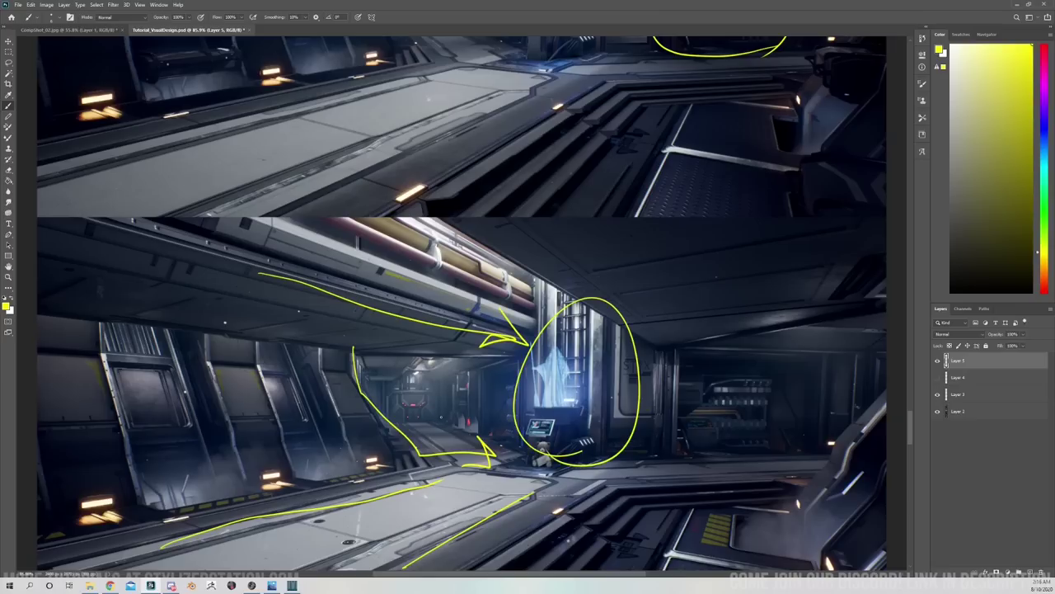
mouse_move(441, 422)
mouse_down()
mouse_move(365, 398)
mouse_move(414, 439)
mouse_up()
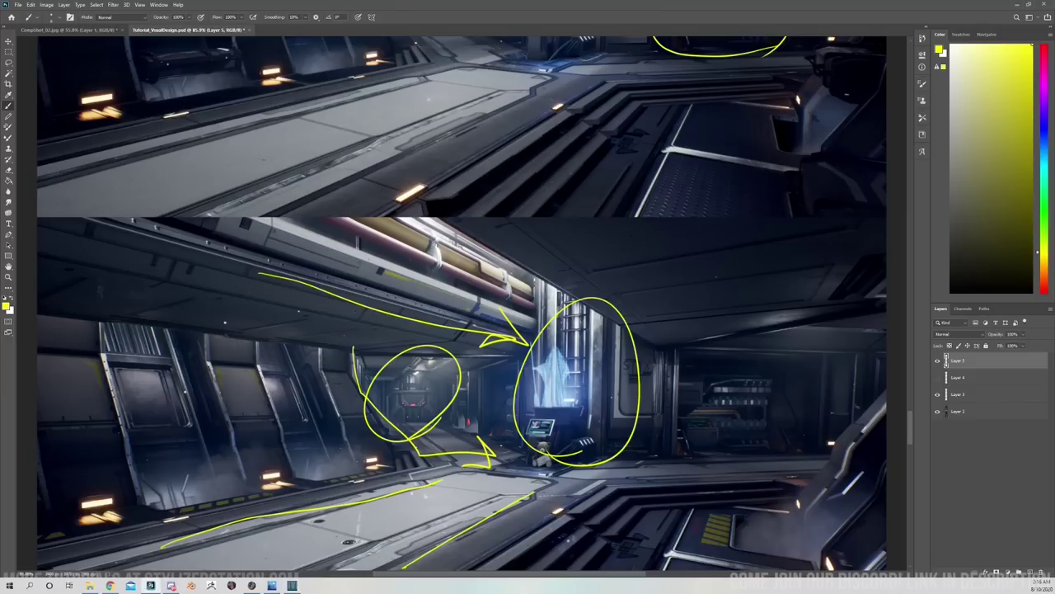
drag(493, 358, 436, 393)
mouse_move(397, 353)
mouse_down()
mouse_move(416, 446)
mouse_move(411, 426)
mouse_move(405, 432)
mouse_move(470, 446)
mouse_move(445, 440)
mouse_up()
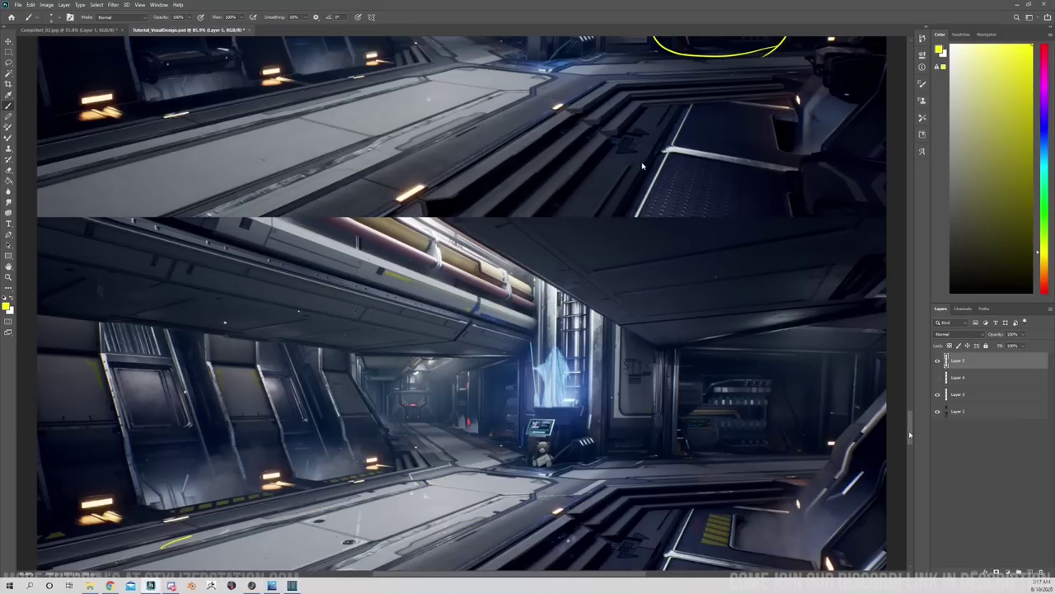
Reduce the brush size, circle the redesigned door in the second door image and outline its frame in yellow.
scroll(909, 443, down, 3)
drag(909, 444, 910, 466)
drag(522, 460, 501, 456)
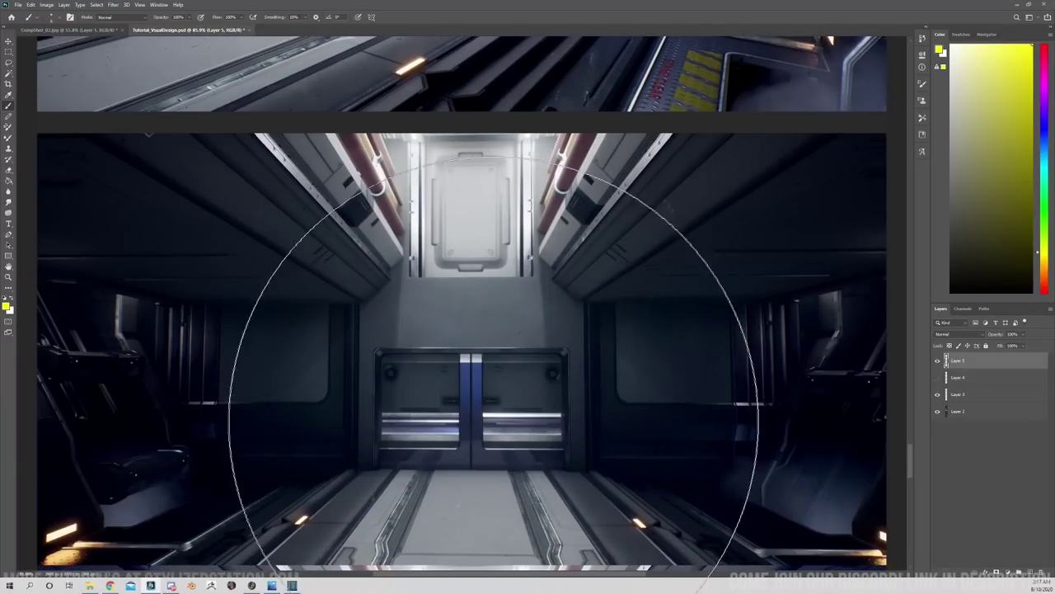
key(bracketleft)
key(bracketleft)
key(bracketleft)
key(bracketleft)
key(bracketleft)
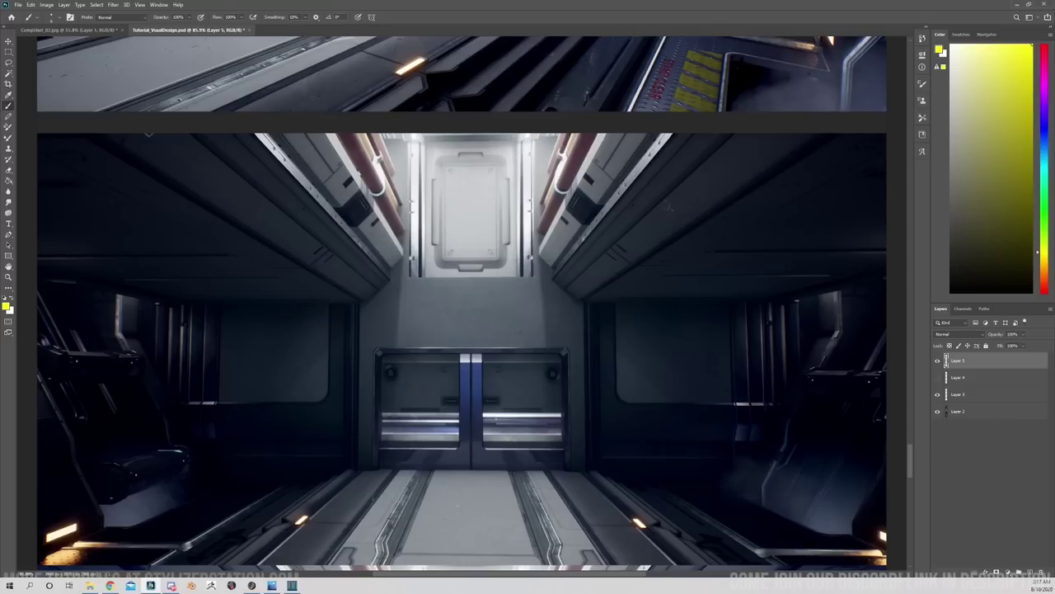
drag(908, 466, 907, 493)
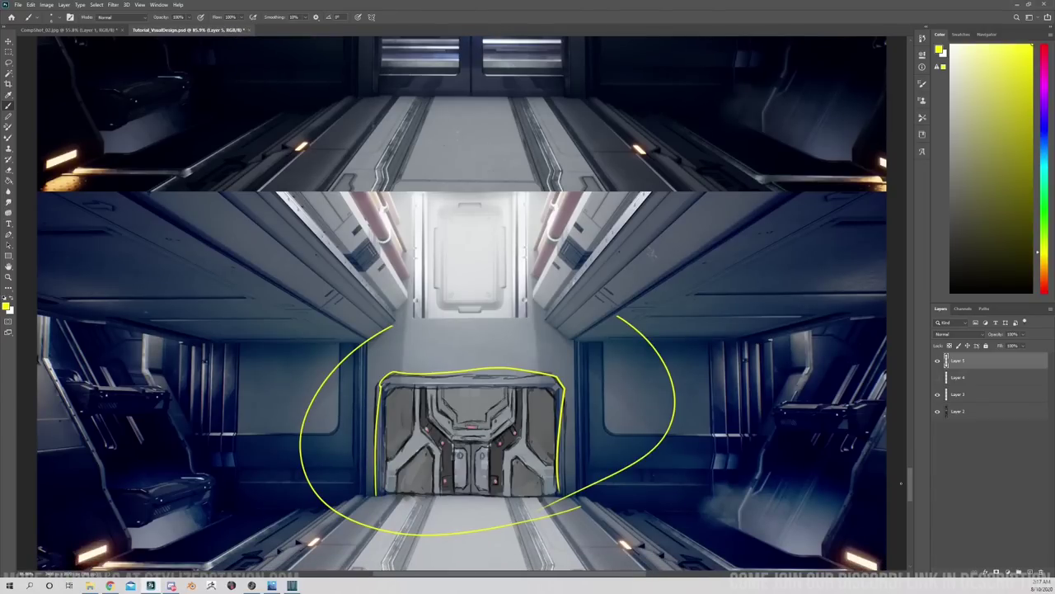
drag(907, 493, 911, 493)
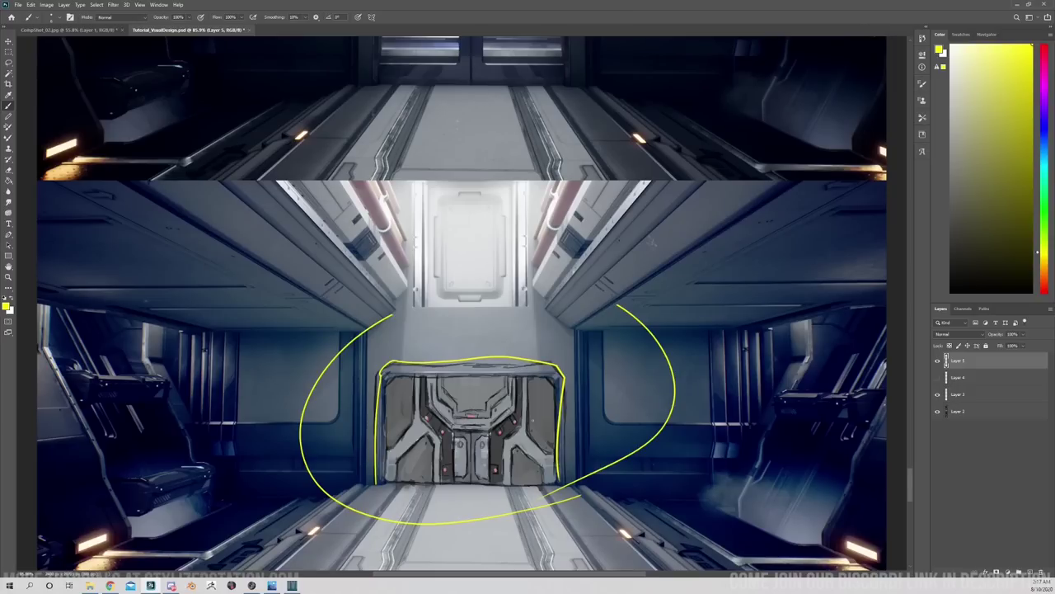
Trace the door's angled centre piece, vertical bands, side panels and lower corner shapes in yellow.
mouse_move(515, 380)
mouse_down()
mouse_move(515, 409)
mouse_move(490, 429)
mouse_move(460, 429)
mouse_move(431, 416)
mouse_move(429, 375)
mouse_up()
mouse_move(524, 379)
mouse_down()
mouse_move(523, 430)
mouse_move(504, 444)
mouse_move(500, 483)
mouse_up()
mouse_move(416, 375)
mouse_down()
mouse_move(439, 480)
mouse_move(381, 479)
mouse_move(383, 375)
mouse_move(560, 383)
mouse_move(562, 481)
mouse_move(435, 482)
mouse_up()
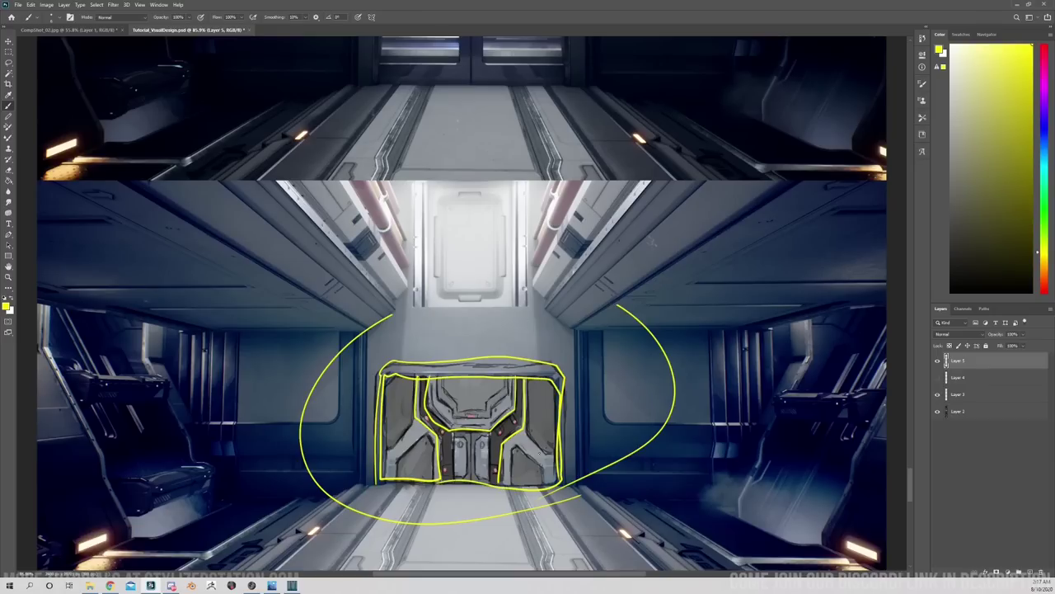
mouse_move(511, 485)
mouse_down()
mouse_move(514, 450)
mouse_move(544, 486)
mouse_up()
mouse_move(557, 450)
mouse_down()
mouse_move(539, 454)
mouse_move(528, 386)
mouse_move(465, 416)
mouse_move(434, 394)
mouse_move(434, 379)
mouse_up()
mouse_move(396, 481)
mouse_down()
mouse_move(397, 462)
mouse_move(435, 455)
mouse_move(431, 480)
mouse_up()
mouse_move(380, 445)
mouse_down()
mouse_move(407, 432)
mouse_move(410, 383)
mouse_up()
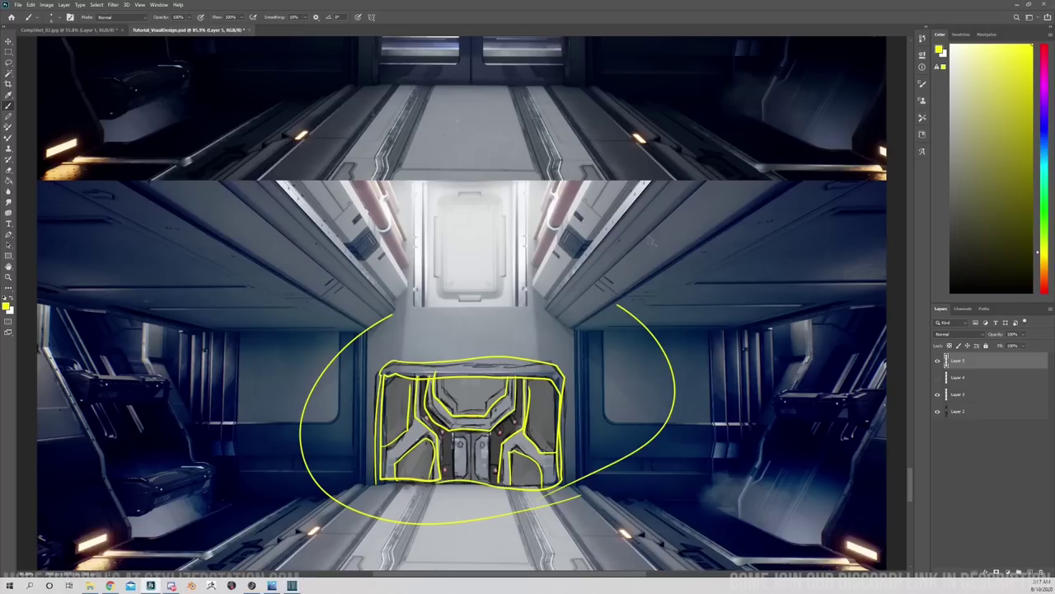
Outline the small panels in the lower middle of the redesigned door, and erase all marks on and around it.
mouse_move(437, 430)
mouse_down()
mouse_move(449, 437)
mouse_move(434, 416)
mouse_up()
drag(444, 469, 457, 451)
mouse_move(479, 449)
mouse_down()
mouse_move(517, 416)
mouse_move(493, 477)
mouse_up()
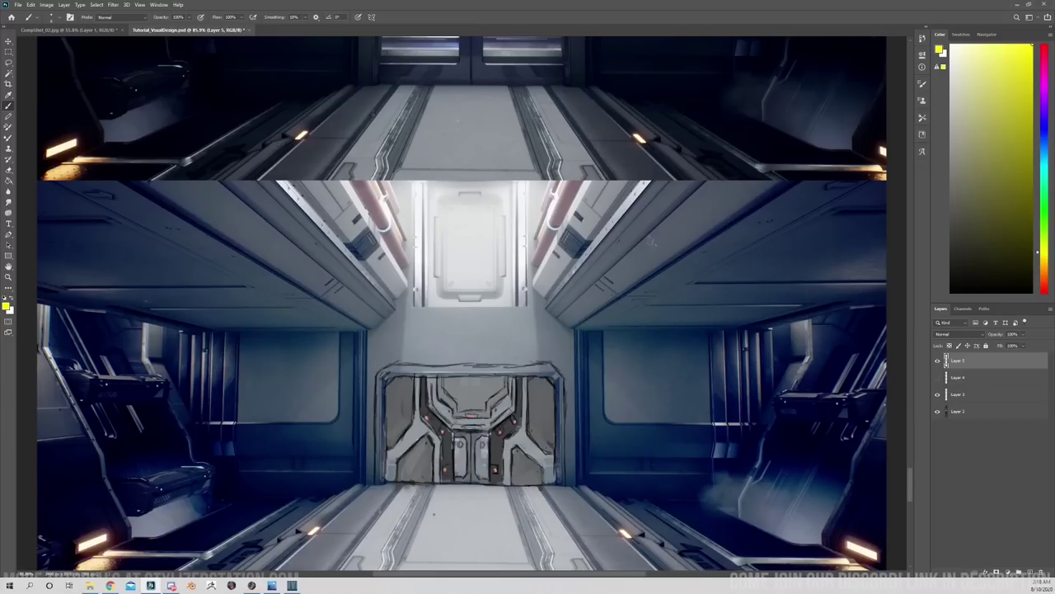
Draw a line with dividing ticks across the upper part of the redesigned door and label its centre section 70%.
click(532, 402)
mouse_move(529, 381)
mouse_down()
mouse_move(528, 416)
mouse_move(559, 402)
mouse_move(513, 407)
mouse_move(522, 411)
mouse_move(442, 398)
mouse_move(438, 414)
mouse_move(426, 396)
mouse_move(415, 411)
mouse_move(368, 396)
mouse_up()
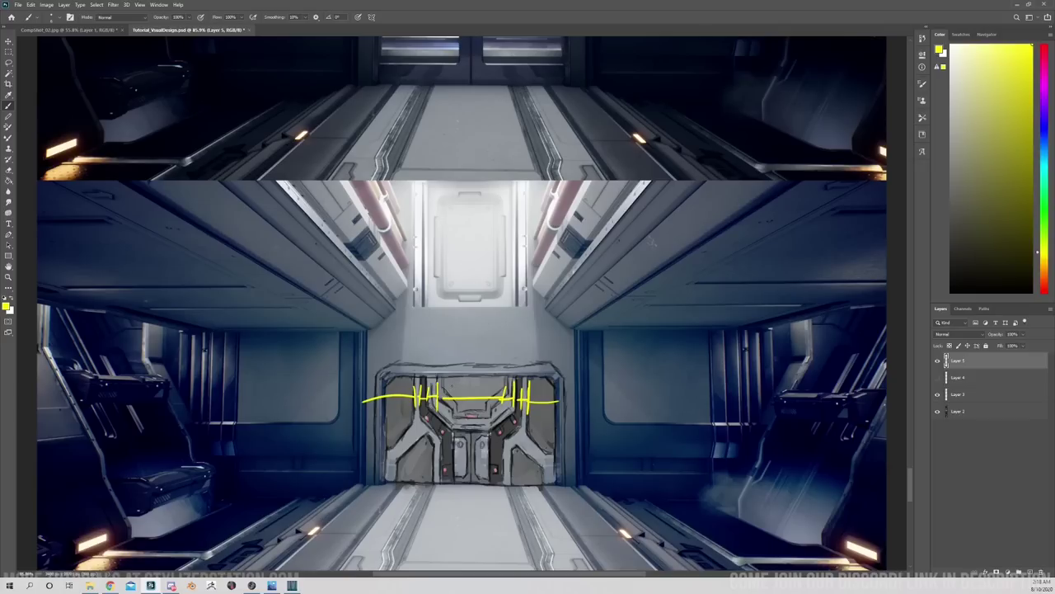
drag(450, 384, 476, 380)
drag(512, 387, 508, 396)
drag(433, 388, 428, 398)
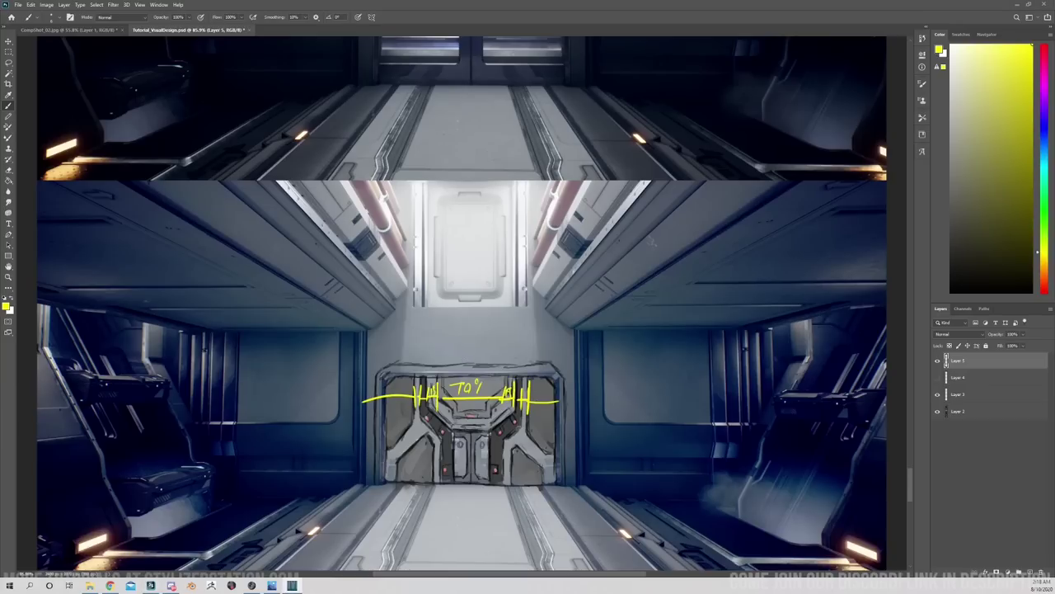
Label the door's side panel 70 and its narrow band 30%, and erase all the proportion marks.
mouse_move(523, 374)
mouse_down()
mouse_move(519, 435)
mouse_move(547, 388)
mouse_move(521, 431)
mouse_up()
drag(530, 418, 531, 427)
drag(537, 414, 537, 428)
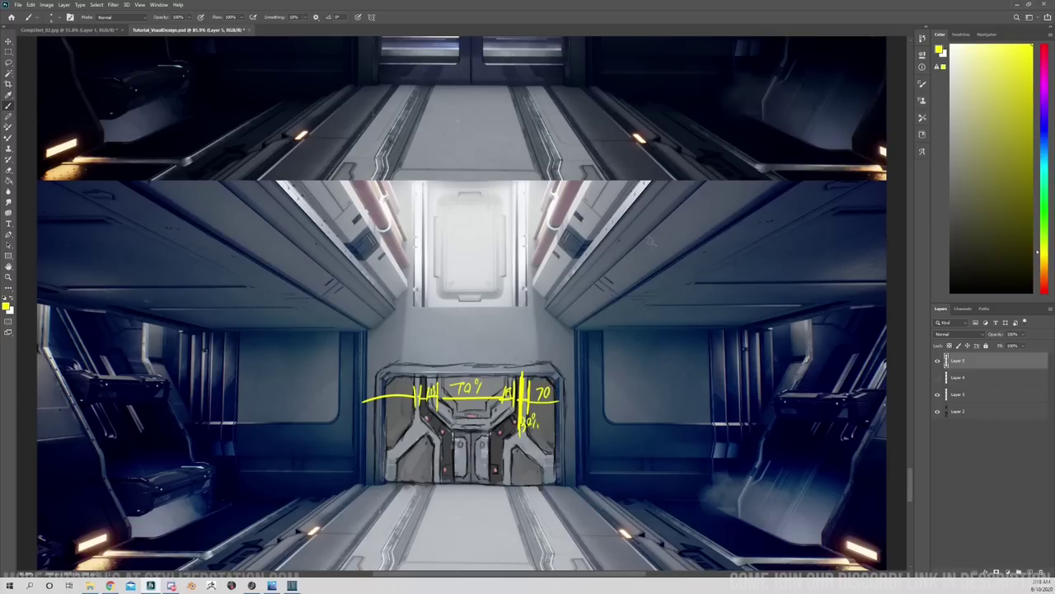
key(e)
drag(536, 384, 499, 398)
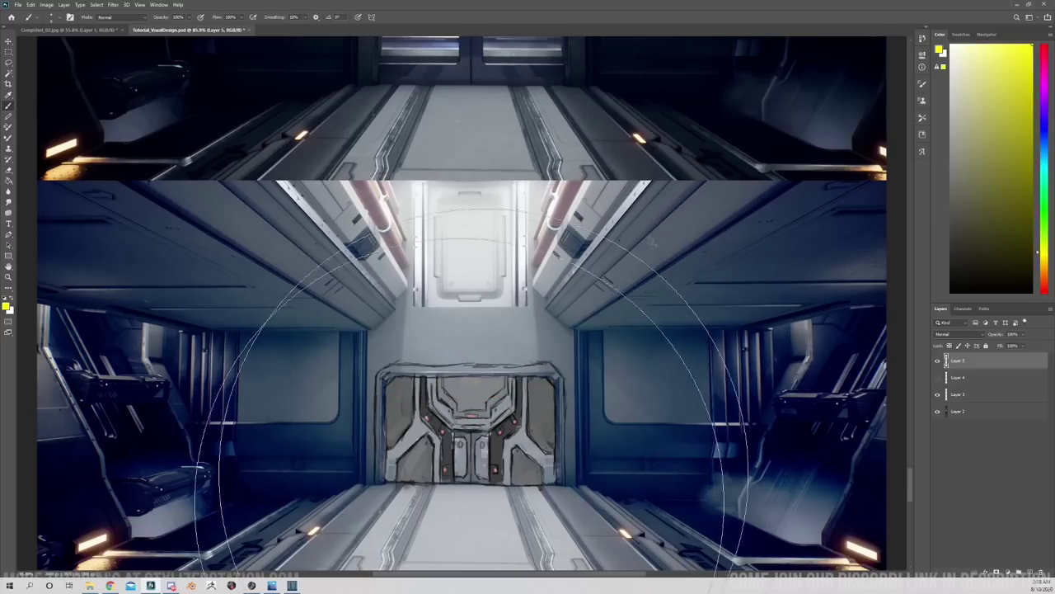
key(b)
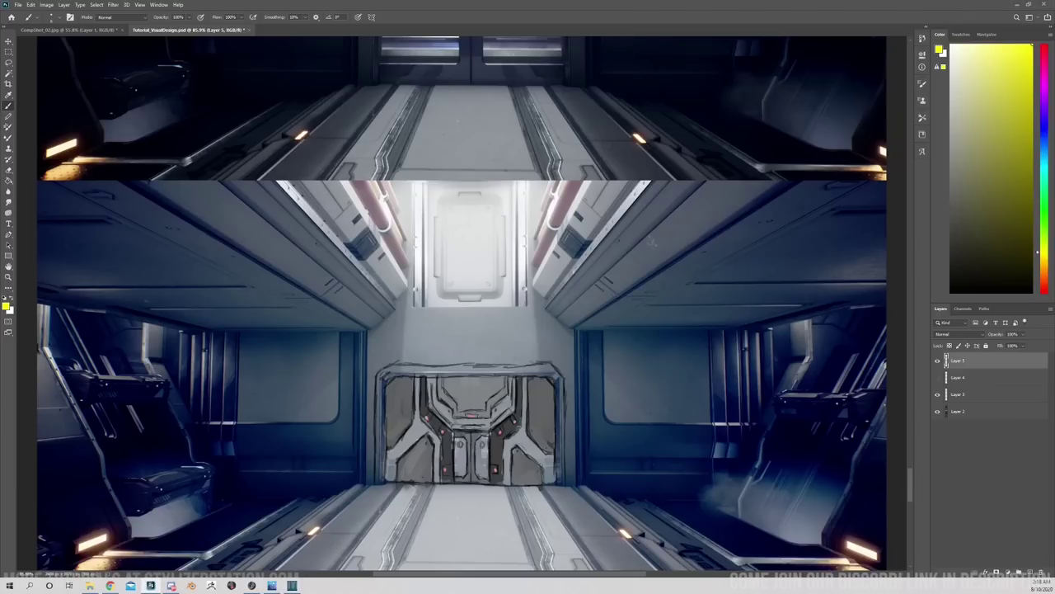
Trace the angled bands running down both sides of the redesigned door in yellow.
mouse_move(490, 434)
mouse_down()
mouse_move(517, 410)
mouse_move(521, 425)
mouse_move(517, 381)
mouse_up()
mouse_move(402, 458)
mouse_down()
mouse_move(423, 436)
mouse_move(420, 421)
mouse_up()
drag(421, 375, 440, 459)
mouse_move(427, 407)
mouse_down()
mouse_move(452, 433)
mouse_move(453, 458)
mouse_up()
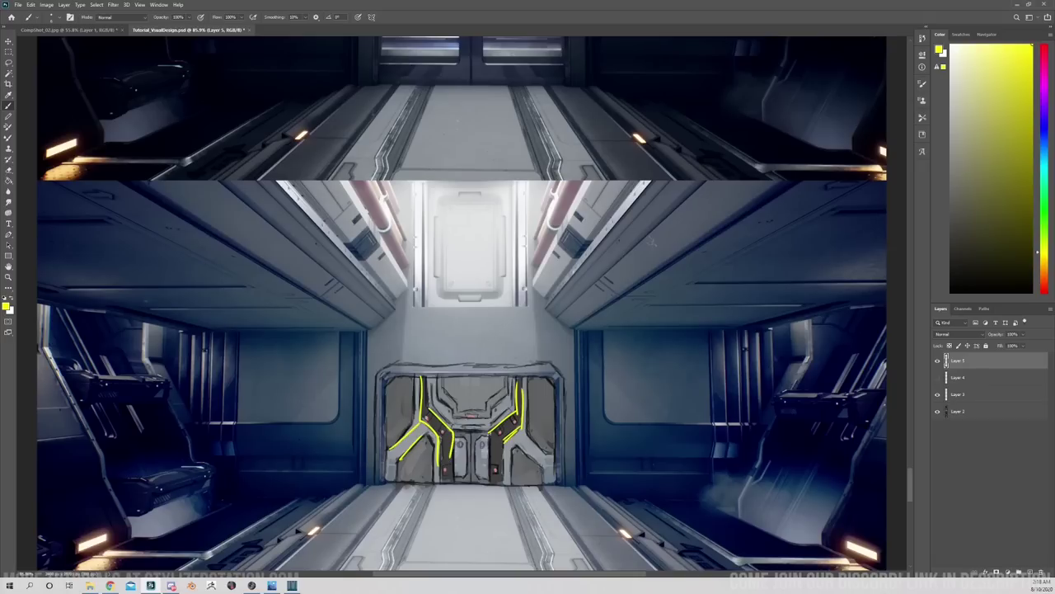
mouse_move(494, 429)
mouse_down()
mouse_move(490, 464)
mouse_move(503, 471)
mouse_up()
Scribble over the floor on both sides of the pedestal in the Early Blockout in Blender image.
drag(909, 489, 911, 514)
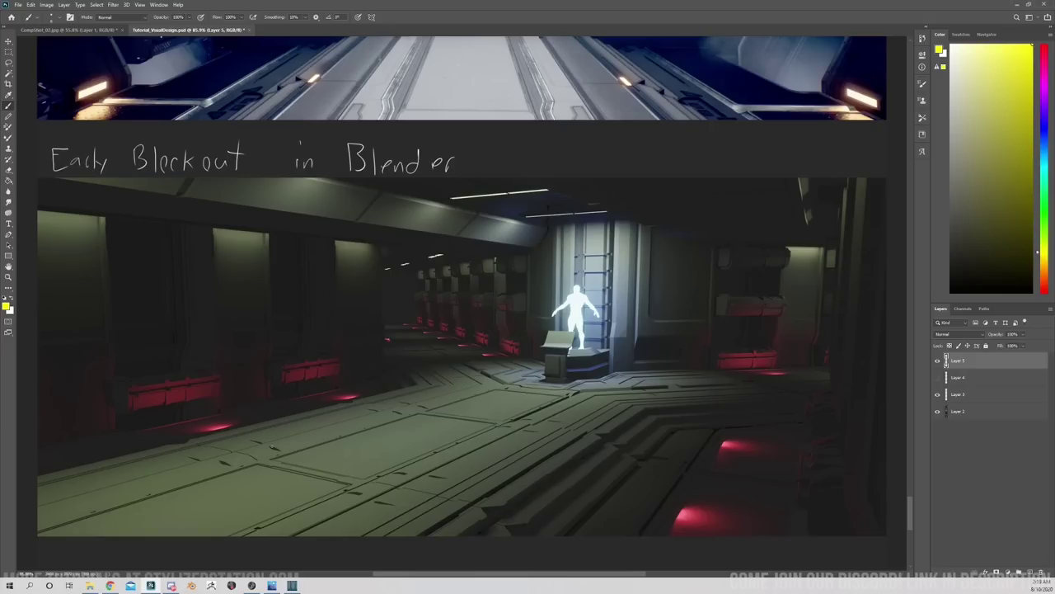
mouse_move(573, 371)
mouse_down()
mouse_move(587, 404)
mouse_move(621, 387)
mouse_move(703, 377)
mouse_up()
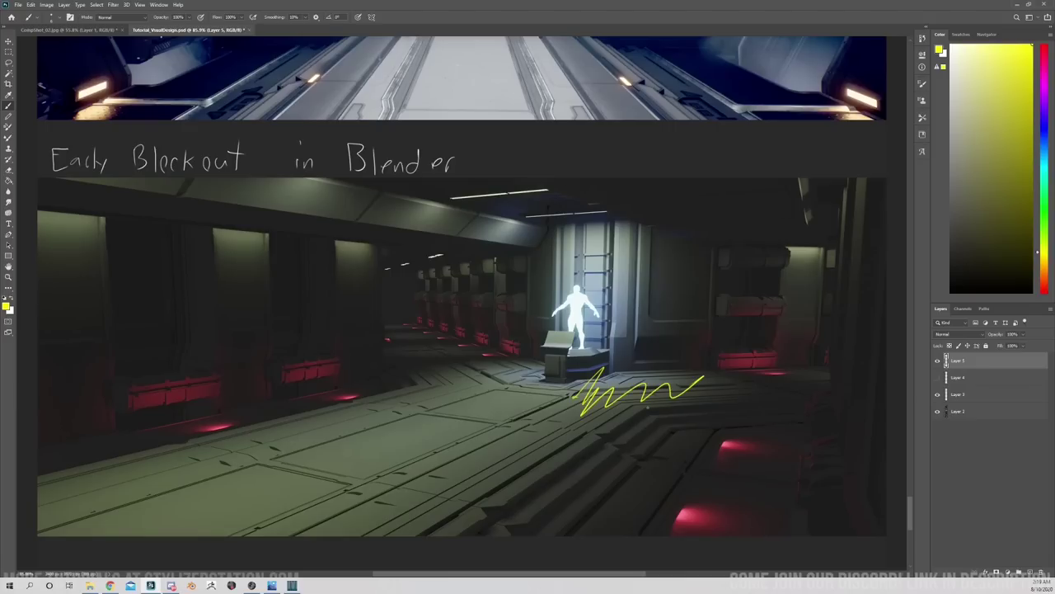
mouse_move(510, 381)
mouse_down()
mouse_move(544, 394)
mouse_move(465, 383)
mouse_move(432, 412)
mouse_up()
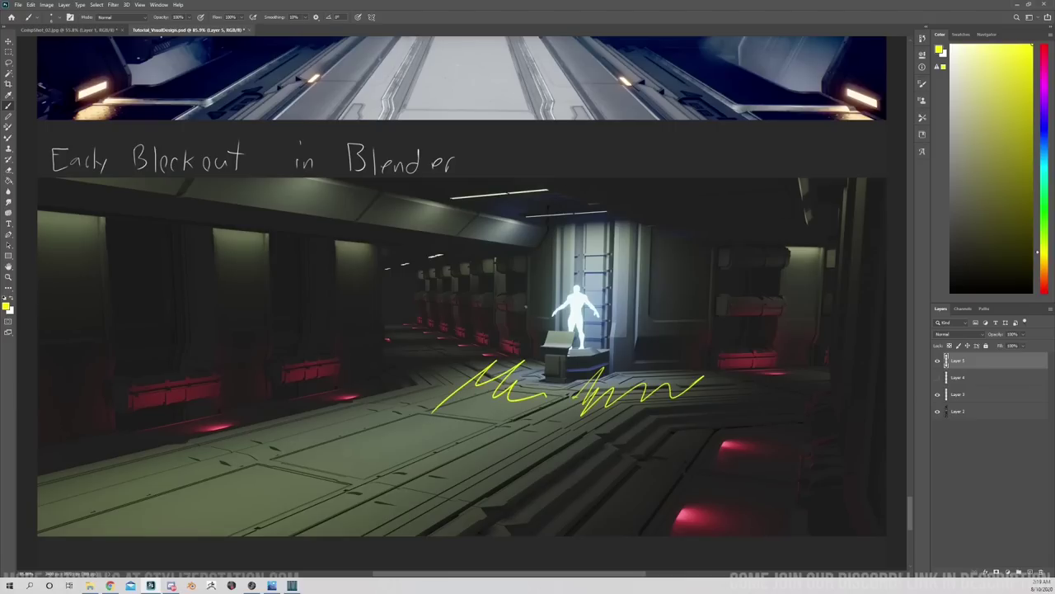
Outline the far corridor wall in the early blockout image and mark its repeating sections with vertical lines.
mouse_move(537, 245)
mouse_down()
mouse_move(530, 356)
mouse_move(412, 326)
mouse_move(405, 257)
mouse_move(425, 323)
mouse_up()
drag(429, 274, 423, 333)
mouse_move(446, 254)
mouse_down()
mouse_move(446, 360)
mouse_move(468, 364)
mouse_up()
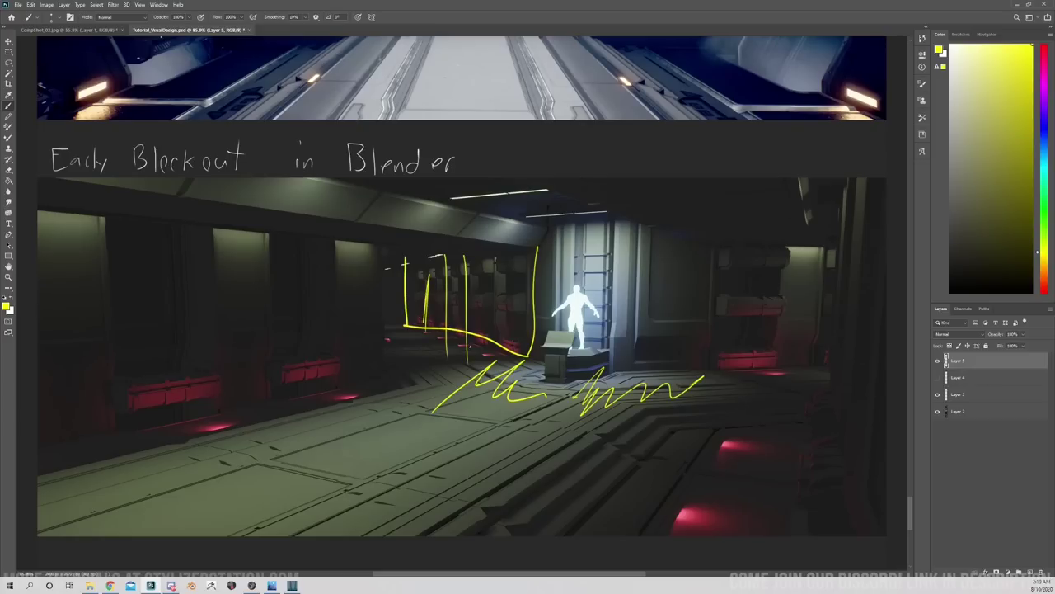
drag(502, 242, 501, 366)
Outline the pedestal under the glowing figure in the early blockout image.
scroll(825, 486, up, 3)
scroll(821, 490, down, 2)
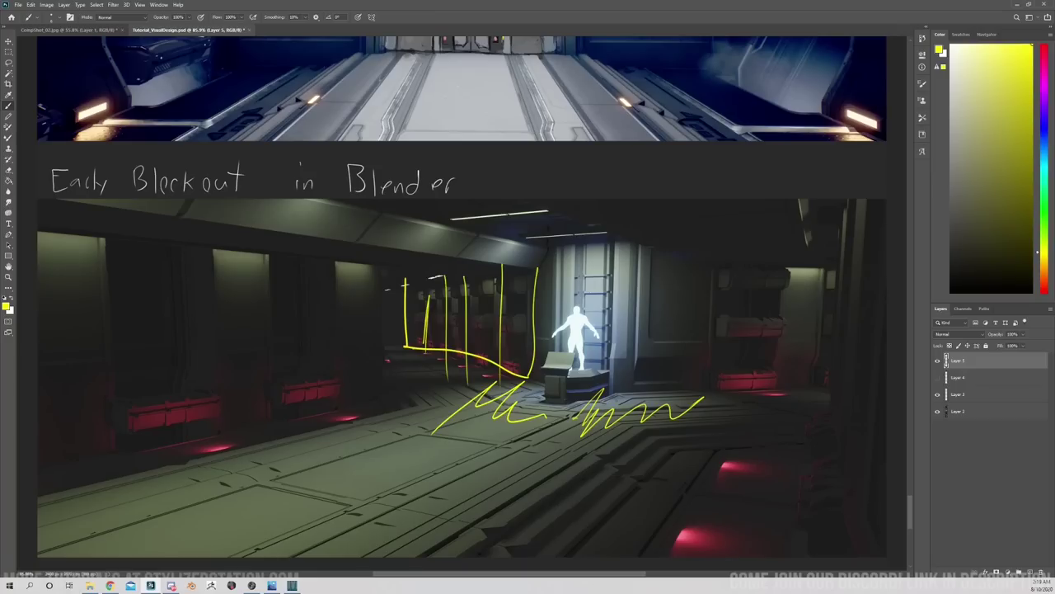
mouse_move(909, 516)
mouse_down()
mouse_move(907, 472)
mouse_move(913, 515)
mouse_up()
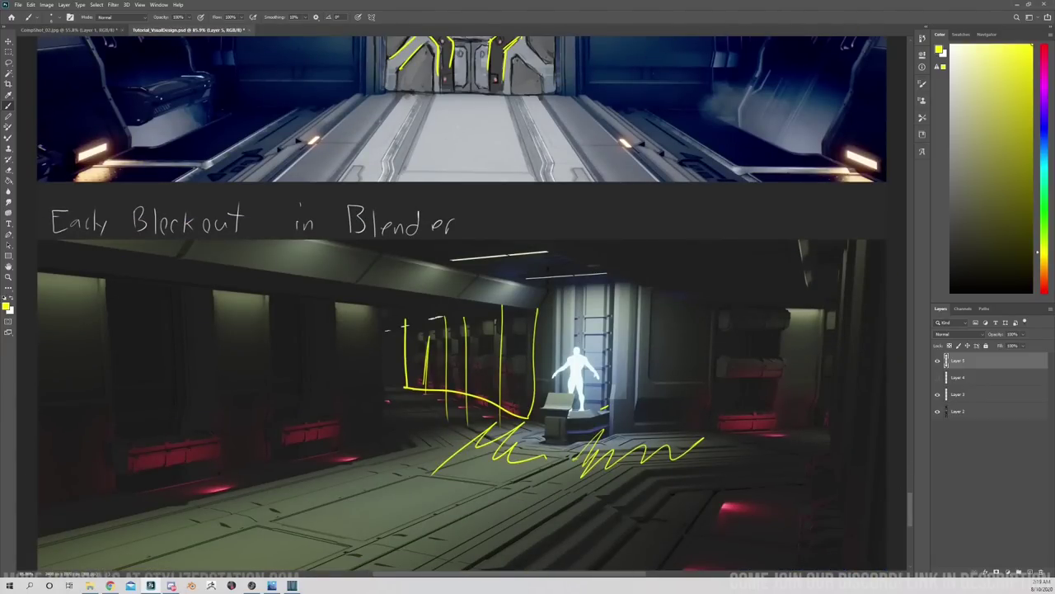
mouse_move(602, 409)
mouse_down()
mouse_move(553, 413)
mouse_move(593, 438)
mouse_move(608, 406)
mouse_move(577, 404)
mouse_move(596, 408)
mouse_up()
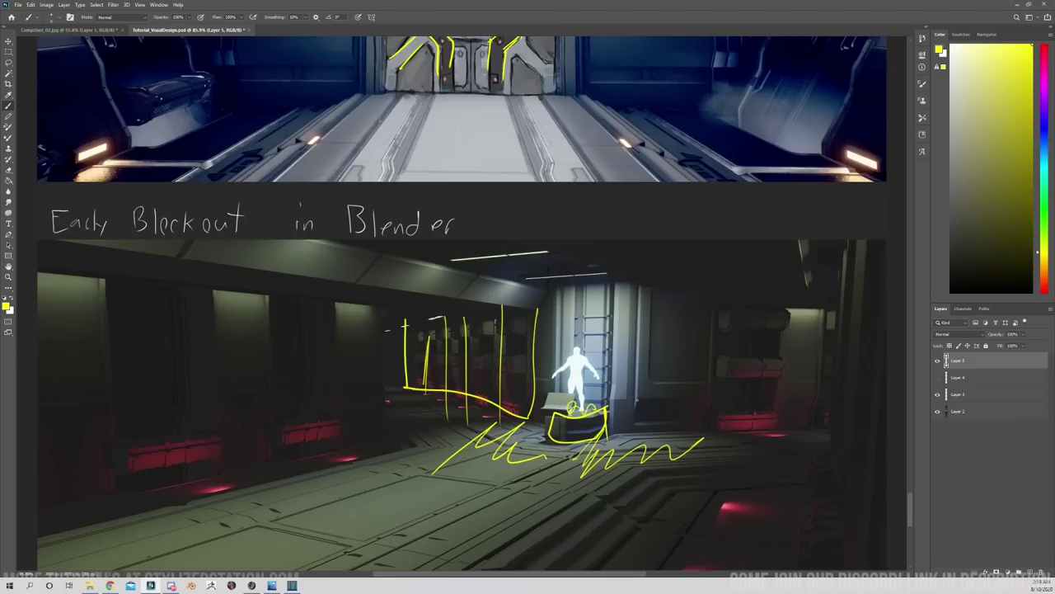
Outline the console below the hologram in the last corridor image and draw upward arrows along its sides.
drag(908, 509, 915, 437)
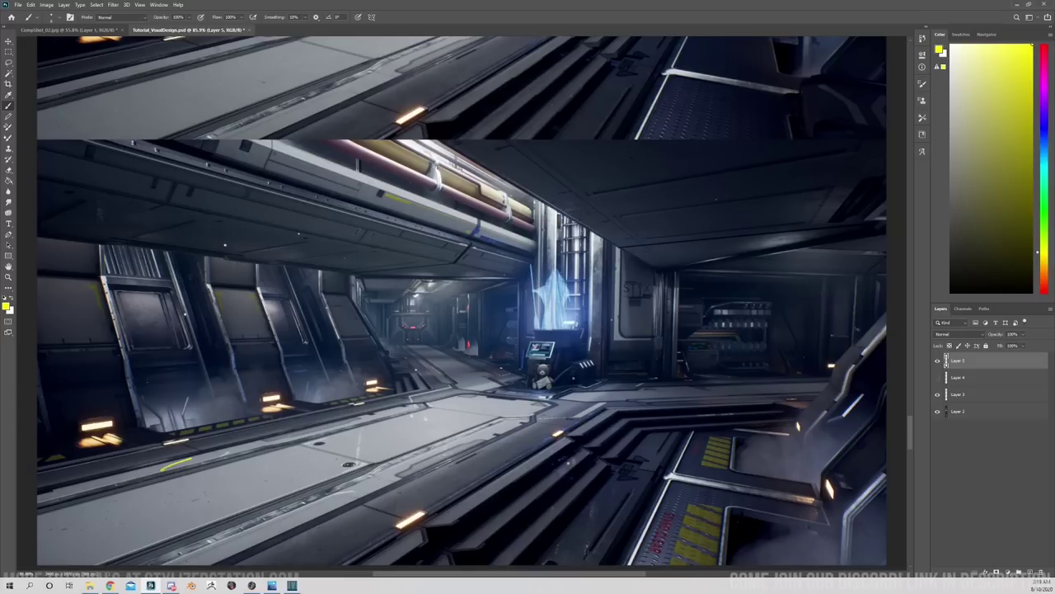
drag(573, 380, 572, 341)
drag(514, 389, 527, 341)
mouse_move(526, 386)
mouse_down()
mouse_move(581, 373)
mouse_move(581, 334)
mouse_move(540, 332)
mouse_move(542, 343)
mouse_up()
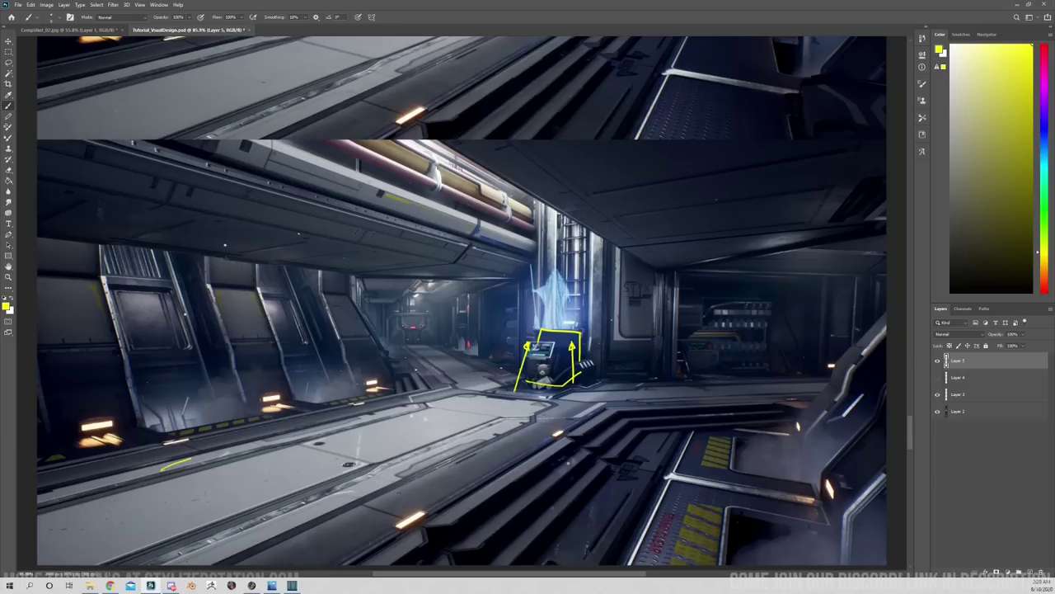
Circle the hologram above the console and draw an arrow pointing to it from each side.
mouse_move(576, 324)
mouse_down()
mouse_move(567, 330)
mouse_move(584, 315)
mouse_up()
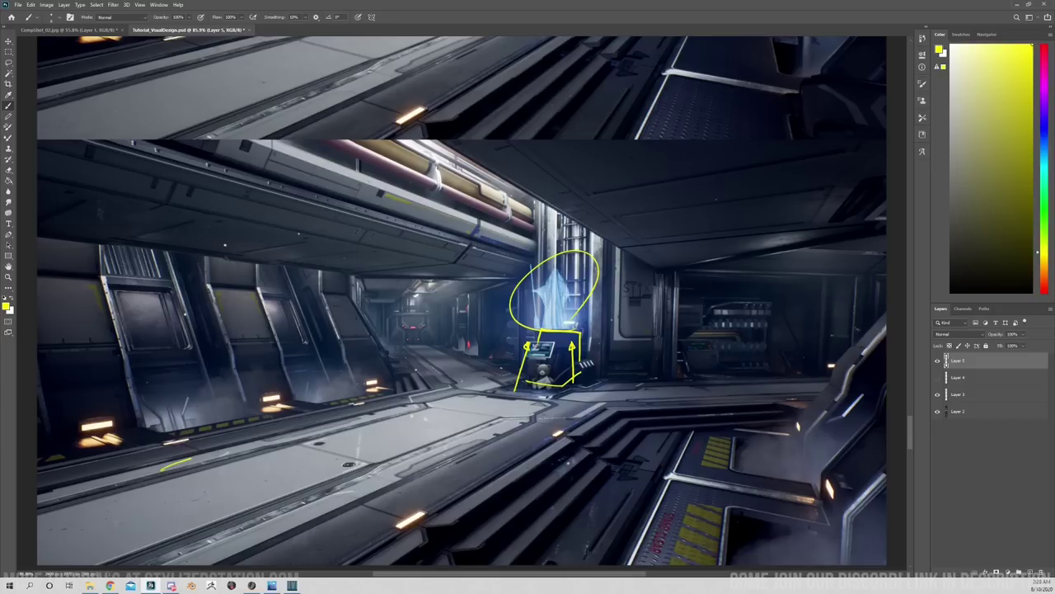
mouse_move(426, 407)
mouse_down()
mouse_move(505, 329)
mouse_move(505, 357)
mouse_up()
mouse_move(610, 326)
mouse_down()
mouse_move(648, 379)
mouse_move(605, 313)
mouse_move(616, 326)
mouse_up()
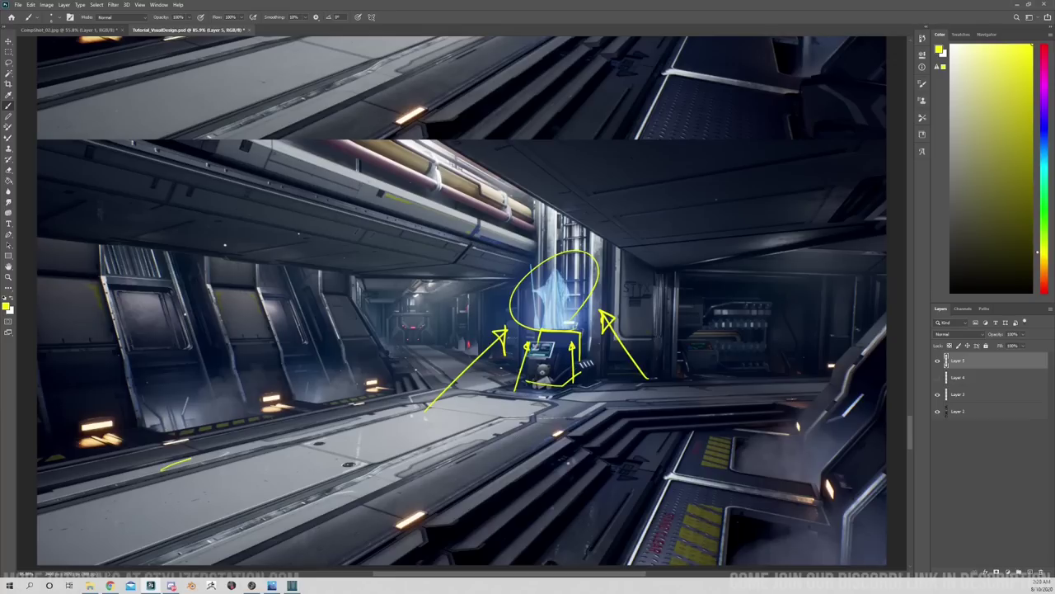
drag(908, 440, 913, 419)
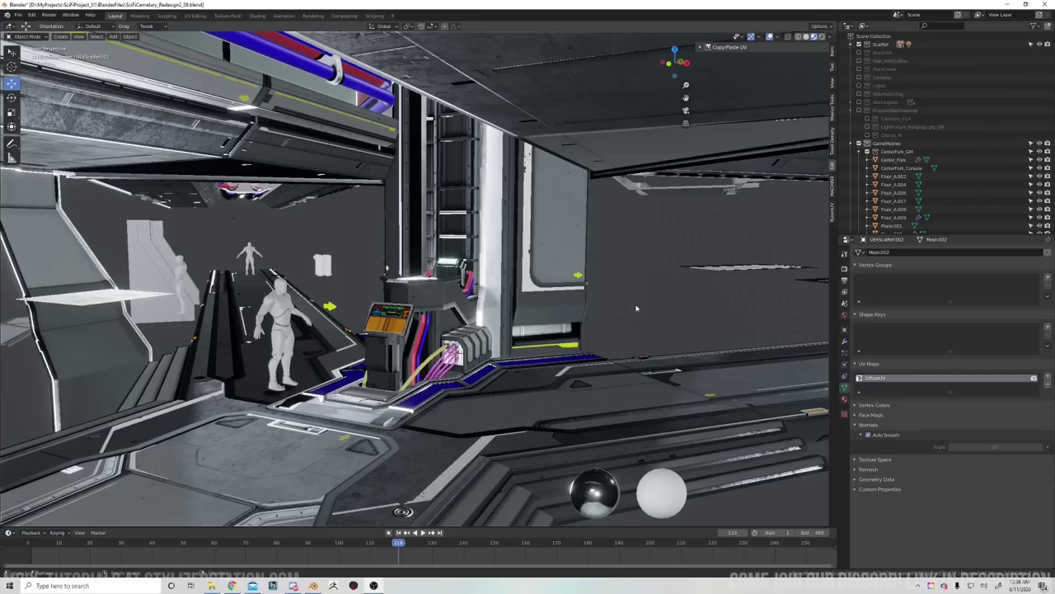
Switch to Blender, examine the console model, and change its active UV map to UVMap and back to TrimSheet.
mouse_move(617, 312)
middle_down()
mouse_move(647, 316)
mouse_move(635, 313)
middle_up()
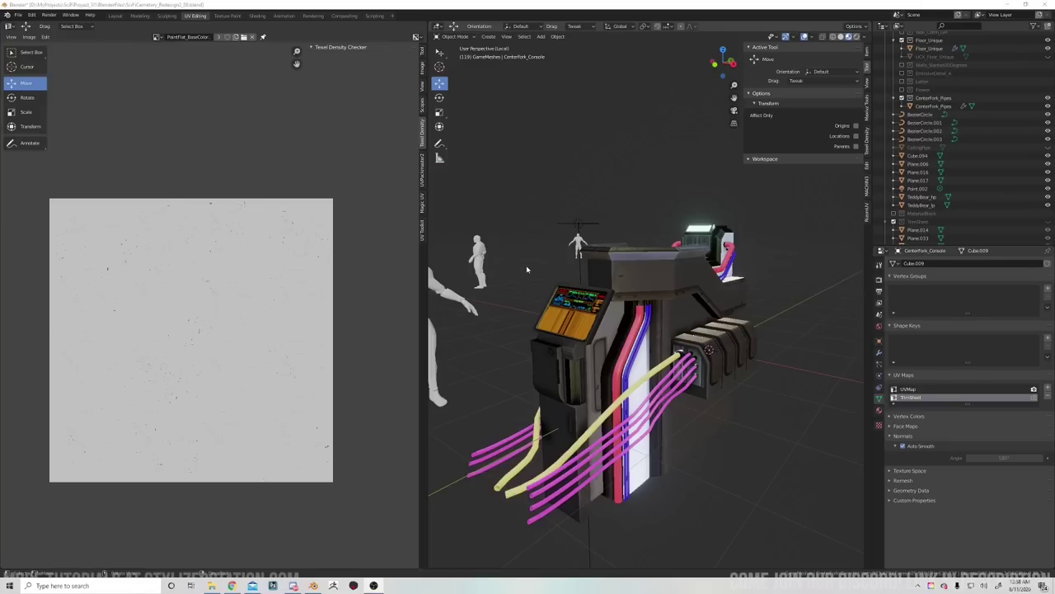
middle_drag(517, 270, 527, 275)
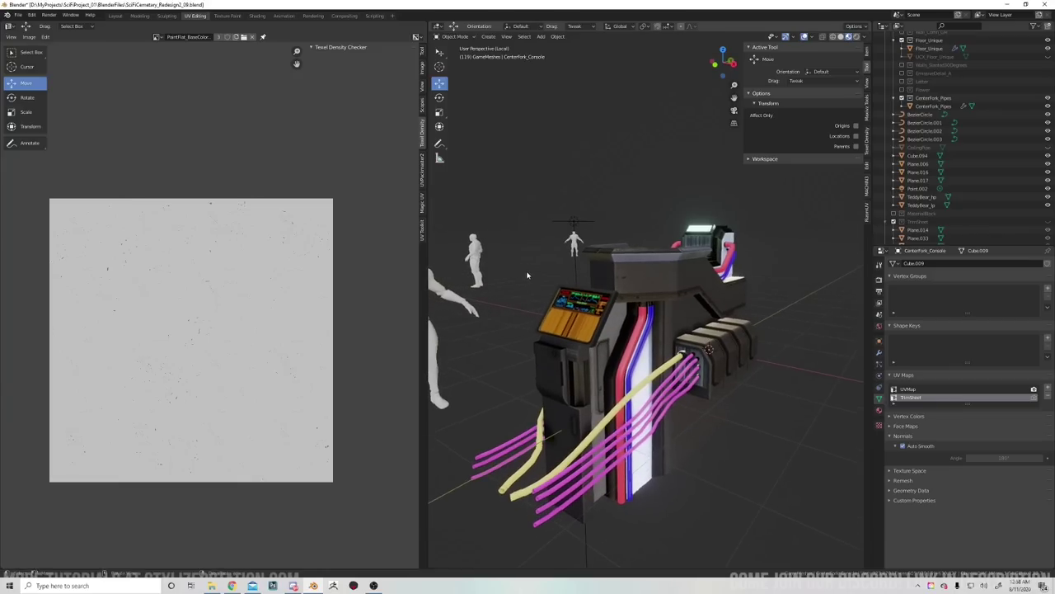
click(909, 390)
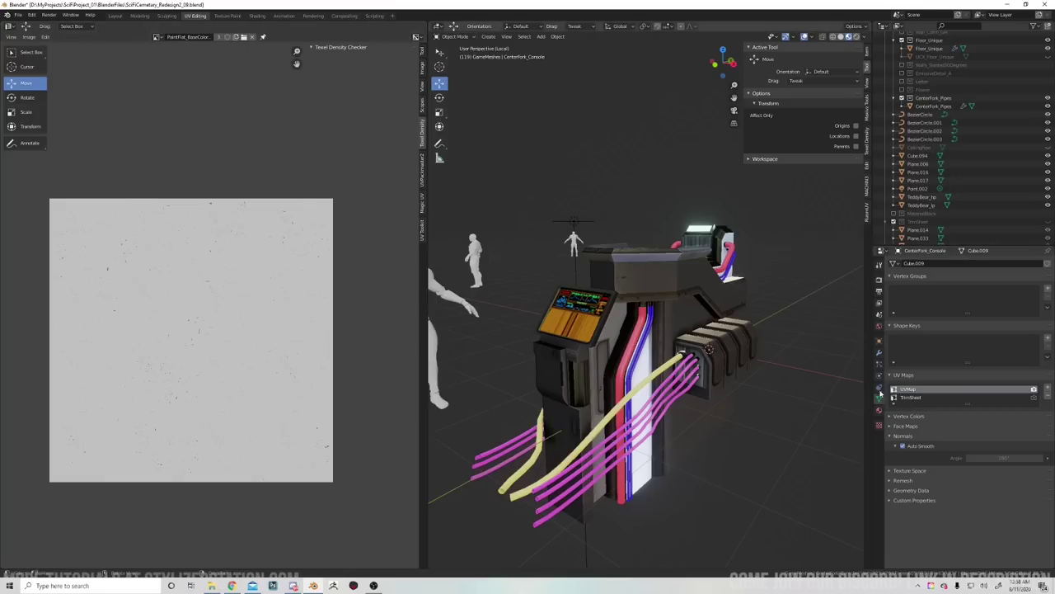
click(911, 398)
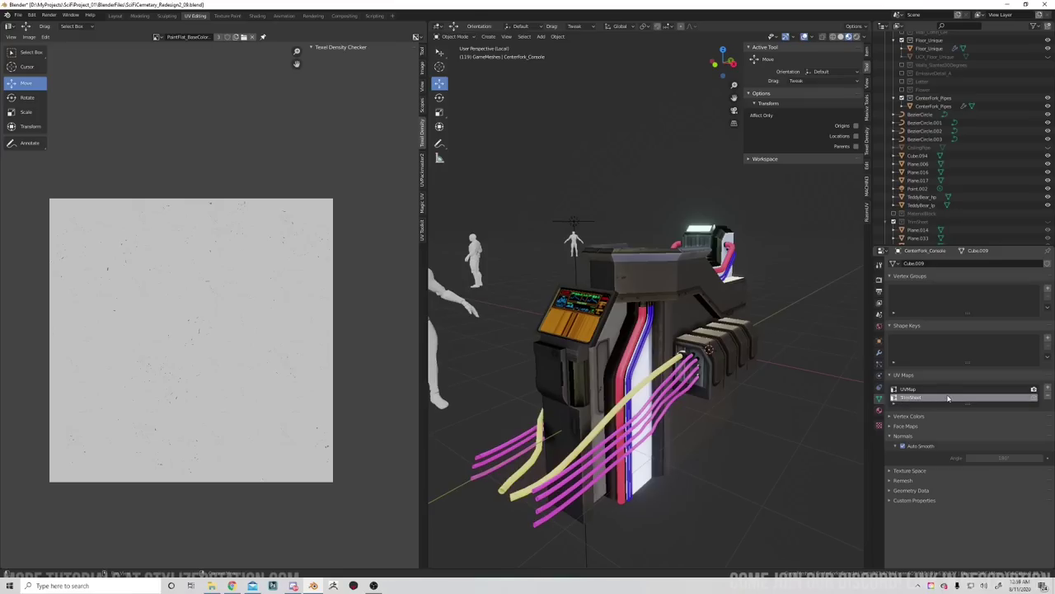
Display the TrimSheet_N.tga.002 normal map as the image behind the console's UVs.
click(157, 37)
scroll(193, 97, down, 9)
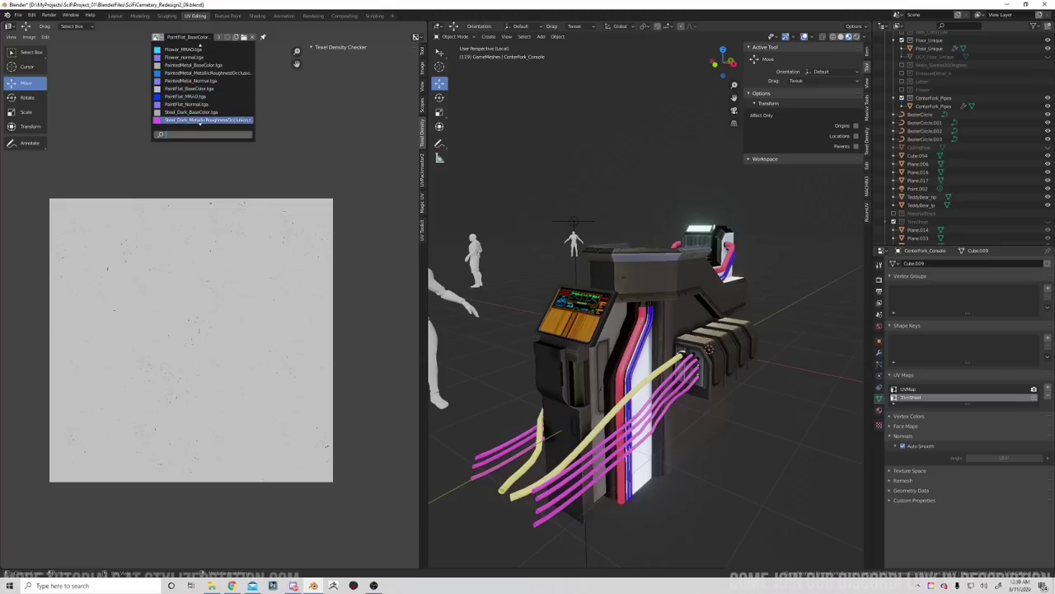
key(Down)
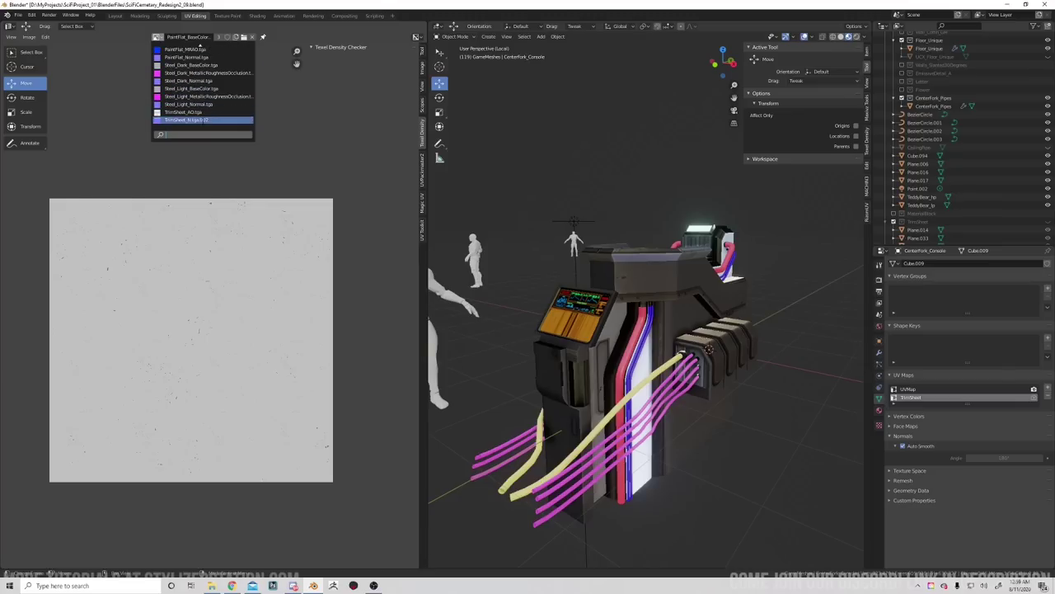
click(202, 121)
middle_drag(232, 278, 264, 278)
scroll(262, 270, up, 2)
scroll(275, 281, down, 1)
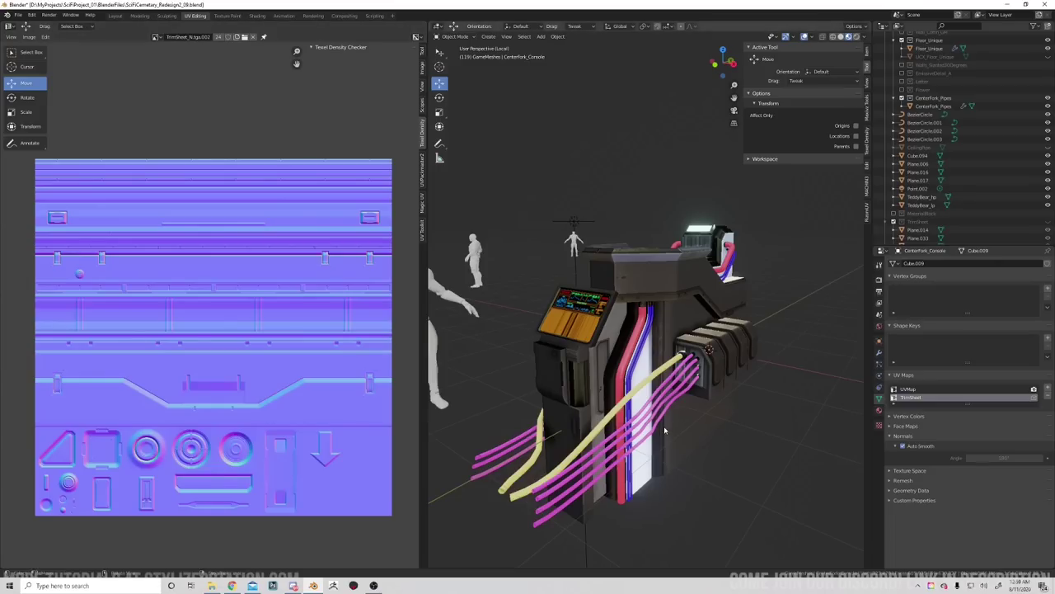
In Edit Mode, select the loop of narrow trim faces along the lower edge of the console's upper body.
ctrl+middle_drag(740, 436, 628, 314)
key(Tab)
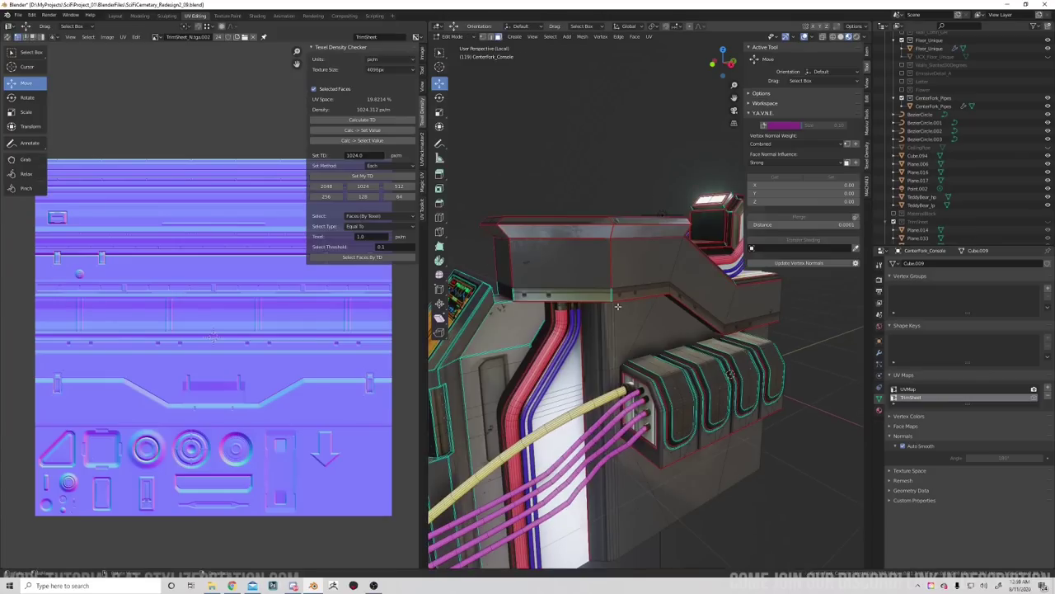
click(589, 295)
shift+click(617, 296)
alt+shift+click(617, 297)
alt+shift+click(617, 297)
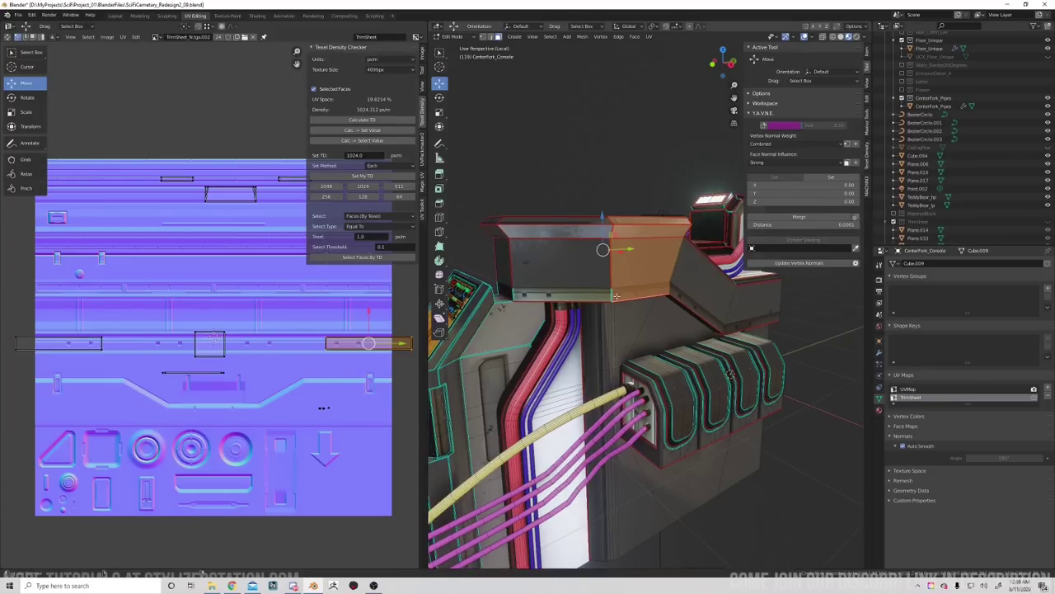
click(618, 296)
alt+shift+click(610, 295)
alt+click(609, 295)
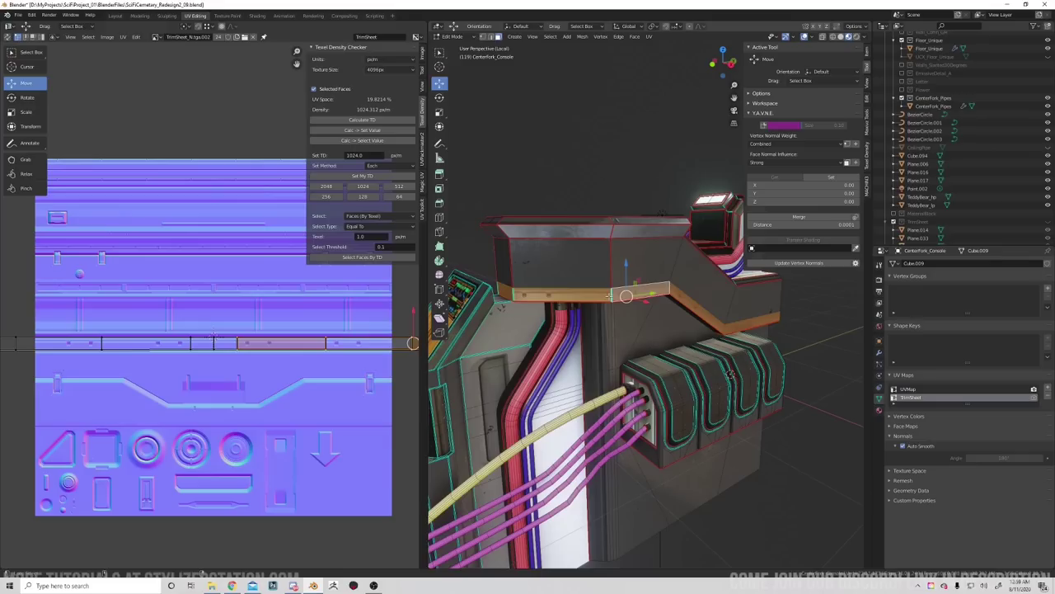
middle_drag(609, 295, 800, 437)
middle_drag(627, 361, 652, 371)
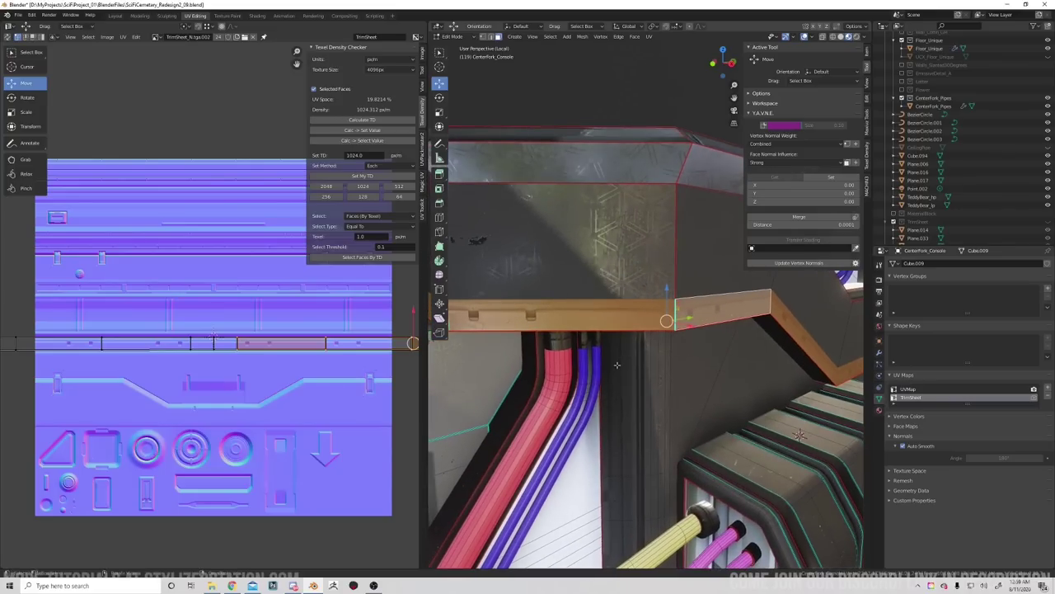
Try moving the trim strip's UVs down to a different part of the trim sheet, then undo the move.
scroll(90, 306, down, 6)
drag(94, 298, 347, 339)
scroll(330, 346, up, 8)
scroll(238, 375, up, 2)
middle_drag(288, 381, 214, 368)
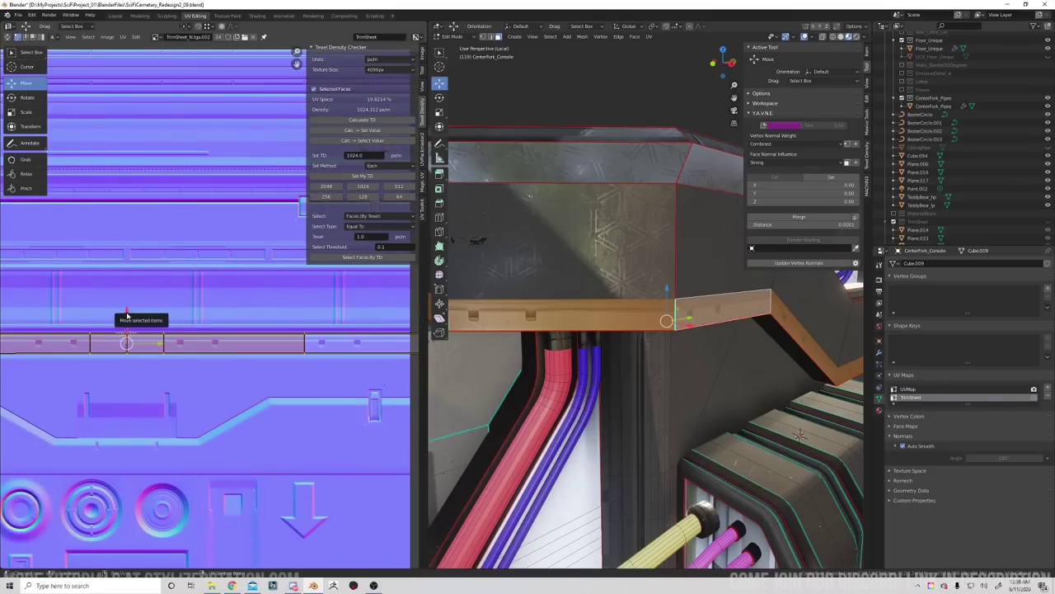
drag(126, 311, 149, 381)
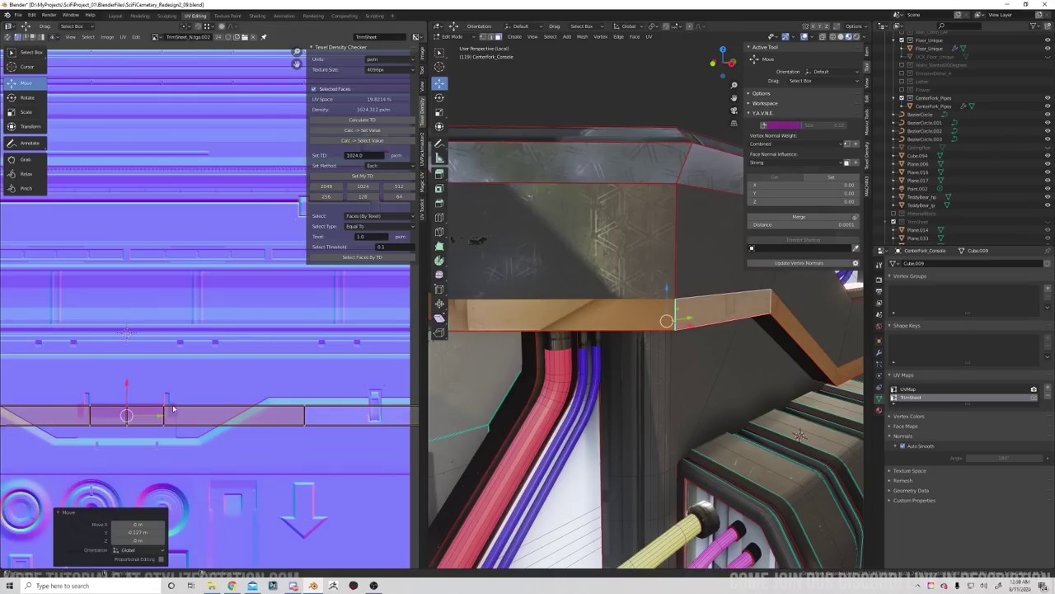
key(ctrl+z)
Examine the console's side faces and select the large lower side panel beneath the four vents.
middle_drag(631, 369, 638, 345)
click(638, 346)
shift+click(701, 356)
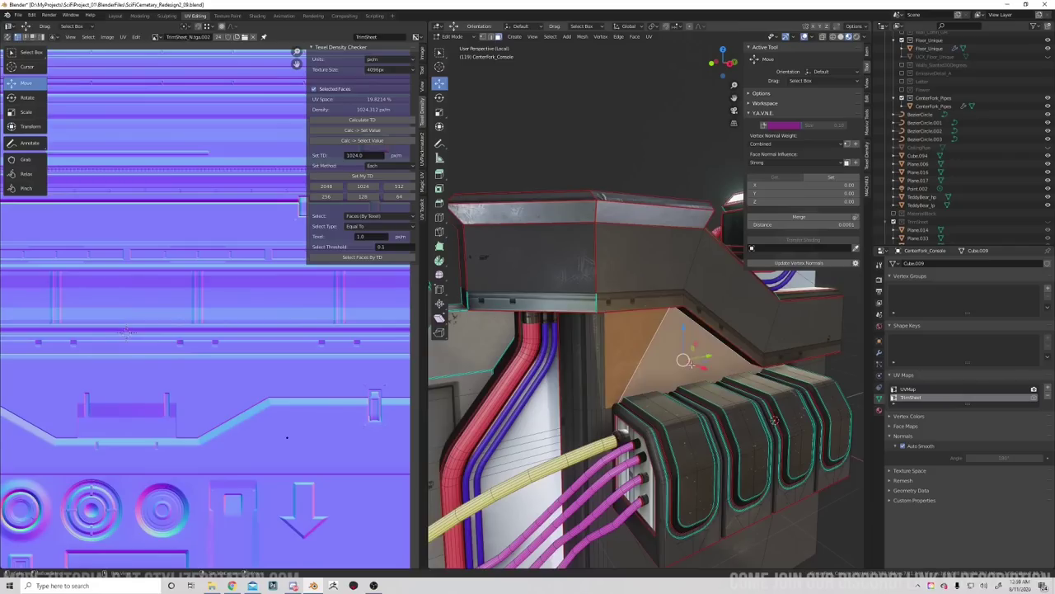
mouse_move(783, 378)
middle_down()
mouse_move(739, 388)
mouse_move(691, 356)
mouse_move(627, 429)
mouse_move(583, 442)
middle_up()
middle_drag(647, 466, 573, 490)
drag(548, 459, 752, 515)
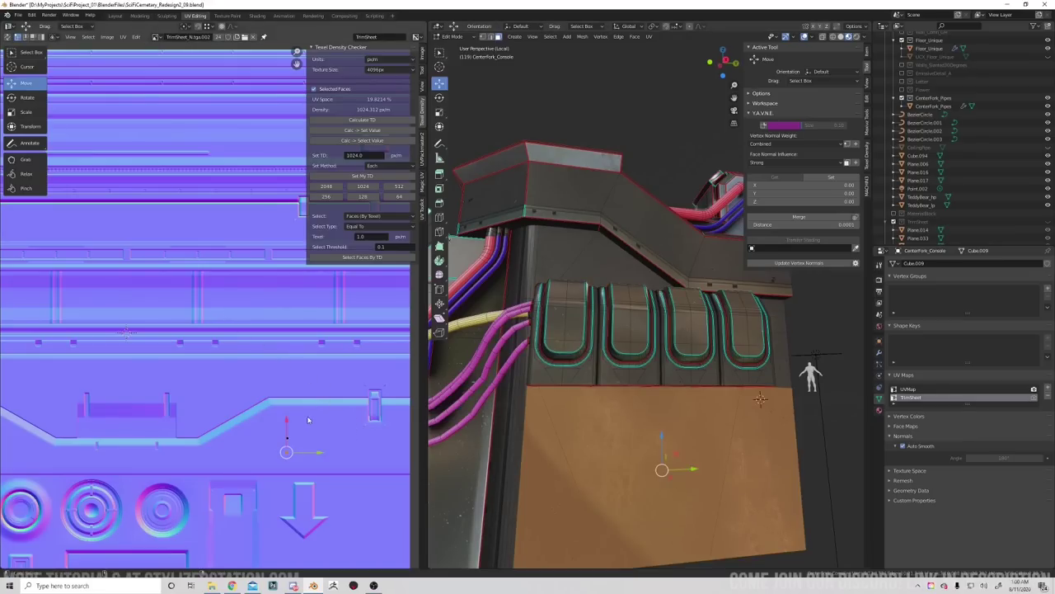
Unwrap the lower side panel and select all of its UVs over the trim sheet.
scroll(308, 421, down, 8)
scroll(284, 406, up, 4)
scroll(272, 403, down, 4)
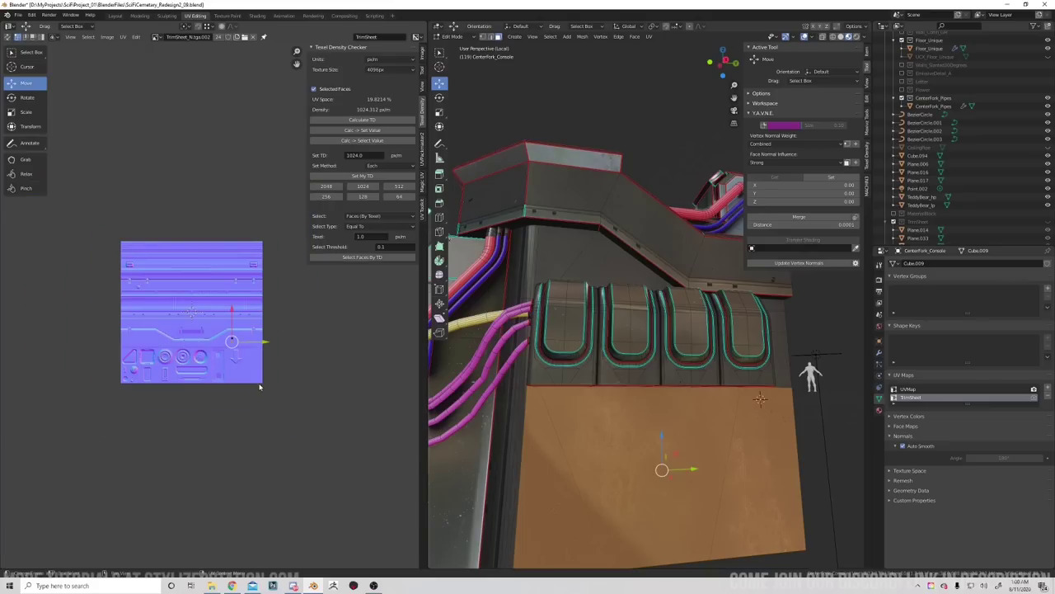
key(u)
scroll(153, 363, down, 3)
drag(110, 225, 284, 404)
scroll(268, 401, up, 2)
scroll(268, 367, up, 5)
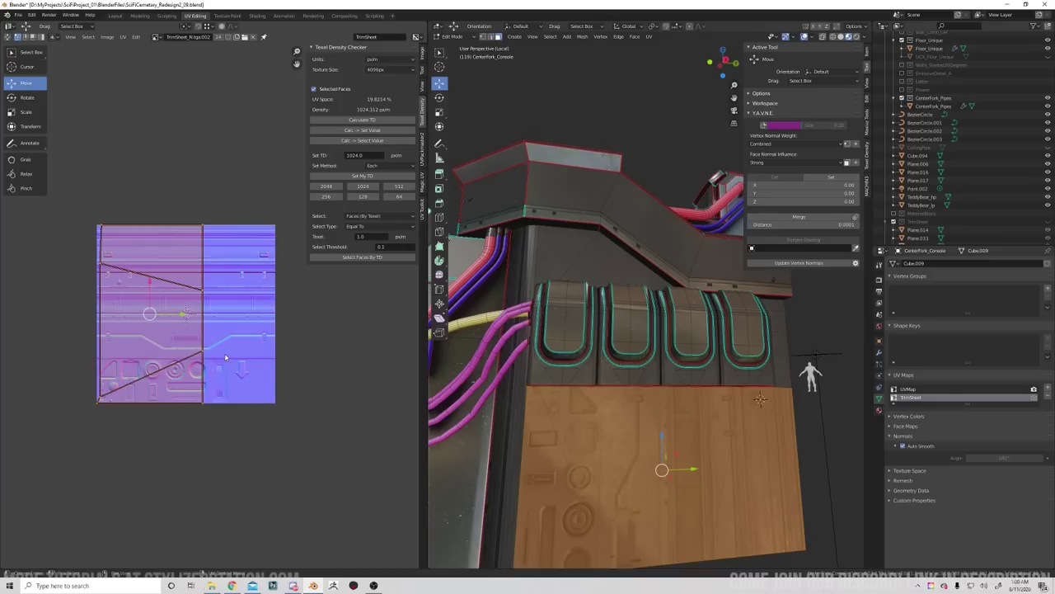
middle_drag(308, 390, 292, 372)
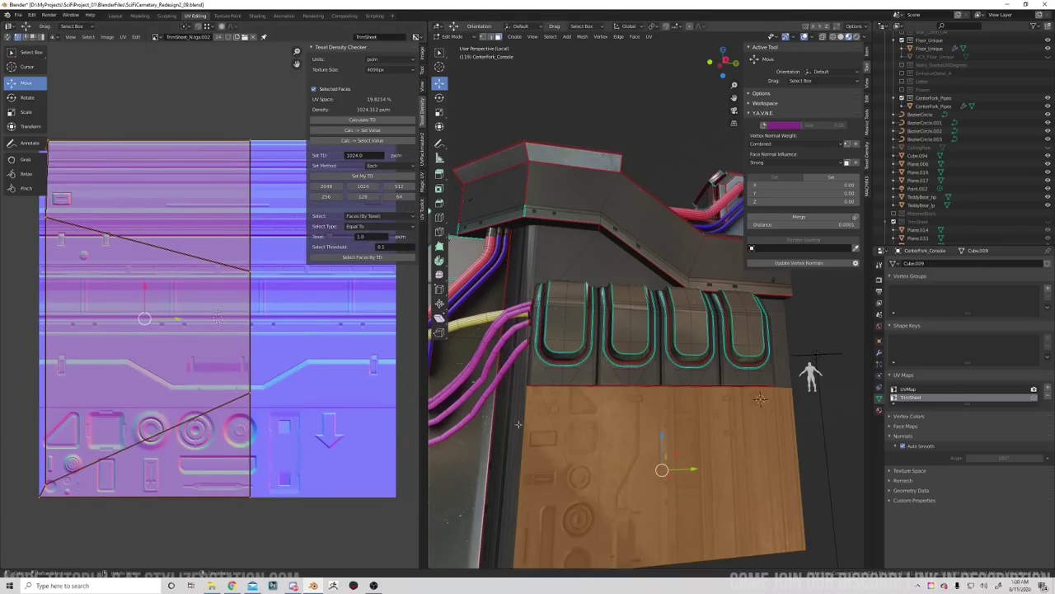
middle_drag(606, 452, 589, 430)
scroll(610, 433, up, 1)
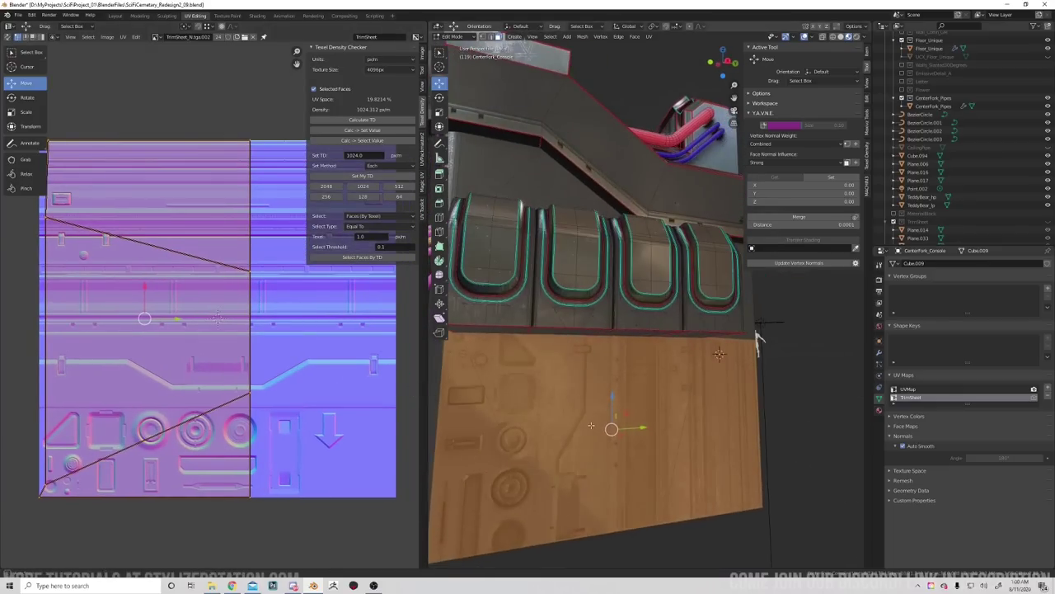
Move the panel's UVs and shrink them to a tiny island on a blank area of the trim sheet, then leave Edit Mode.
key(g)
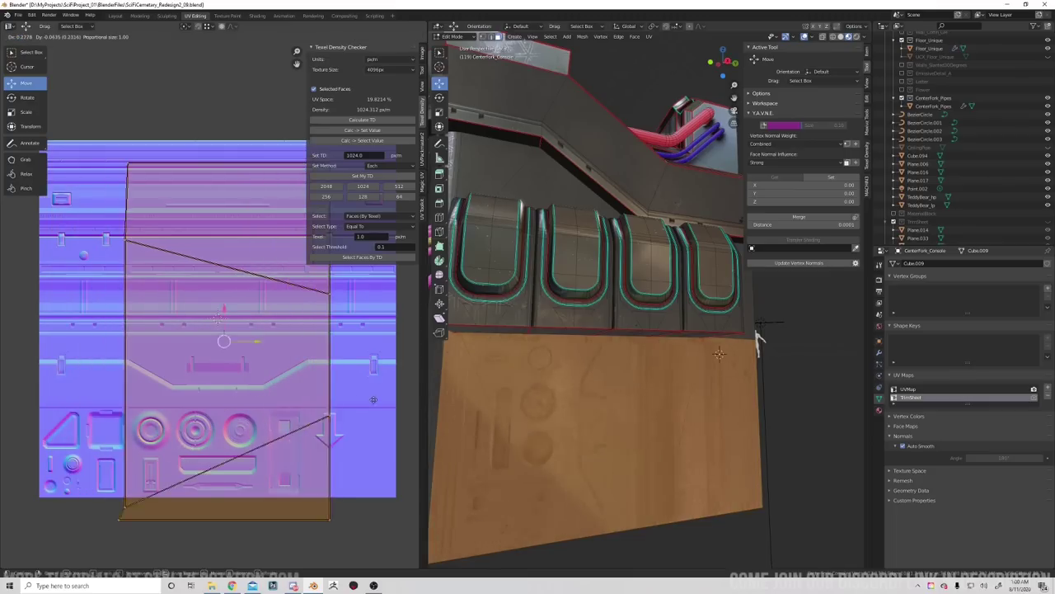
click(181, 460)
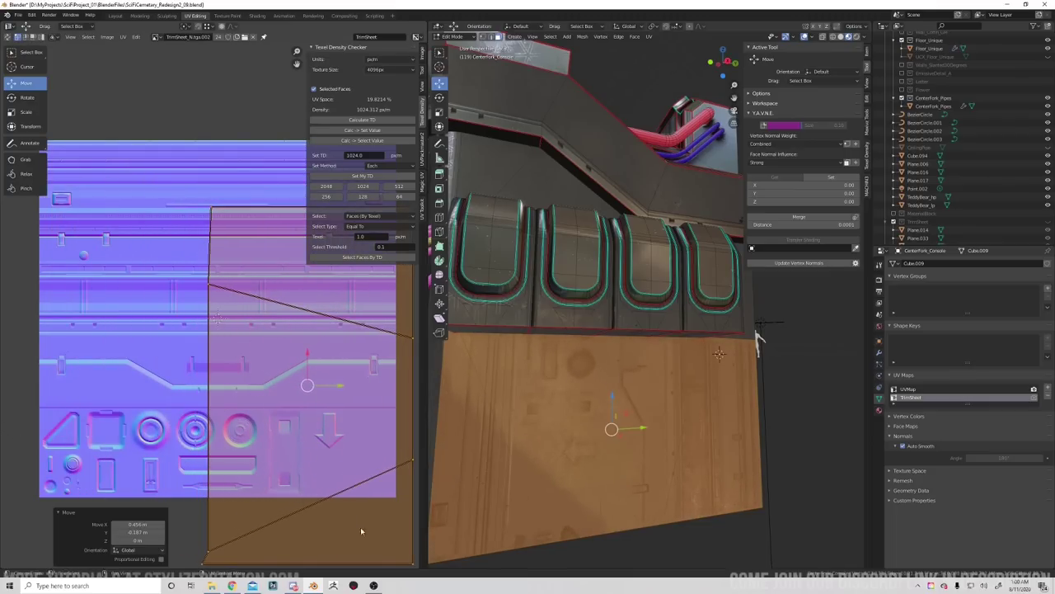
key(s)
click(352, 467)
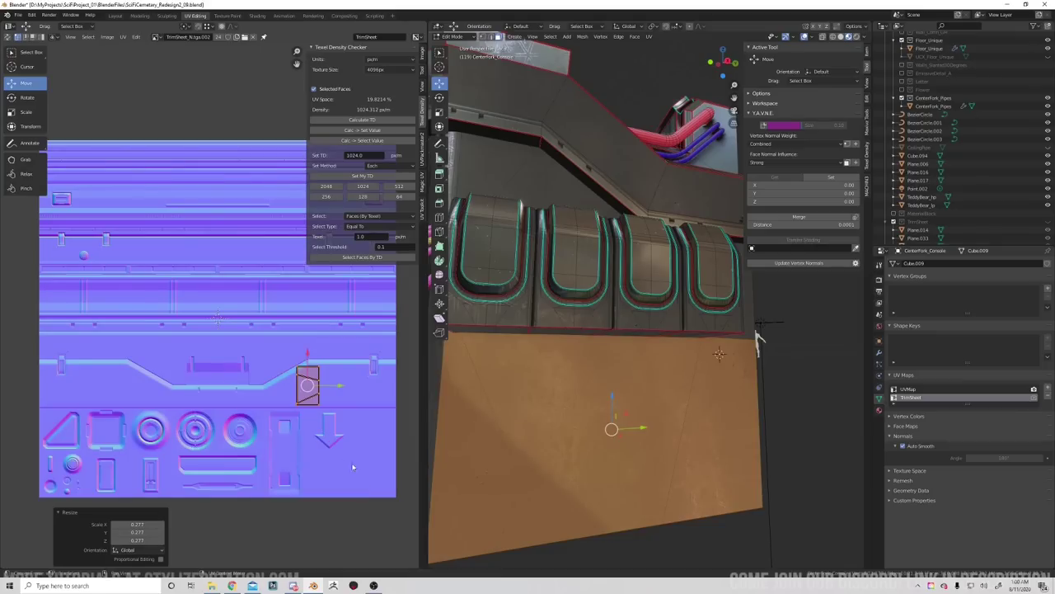
key(s)
click(328, 423)
key(s)
click(322, 412)
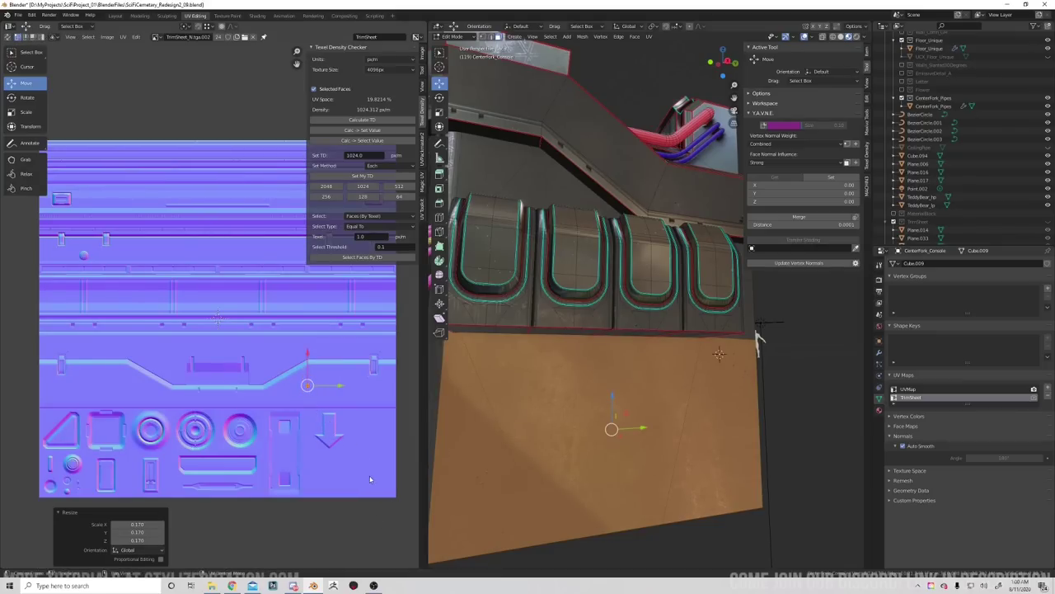
middle_drag(746, 345, 619, 438)
key(Tab)
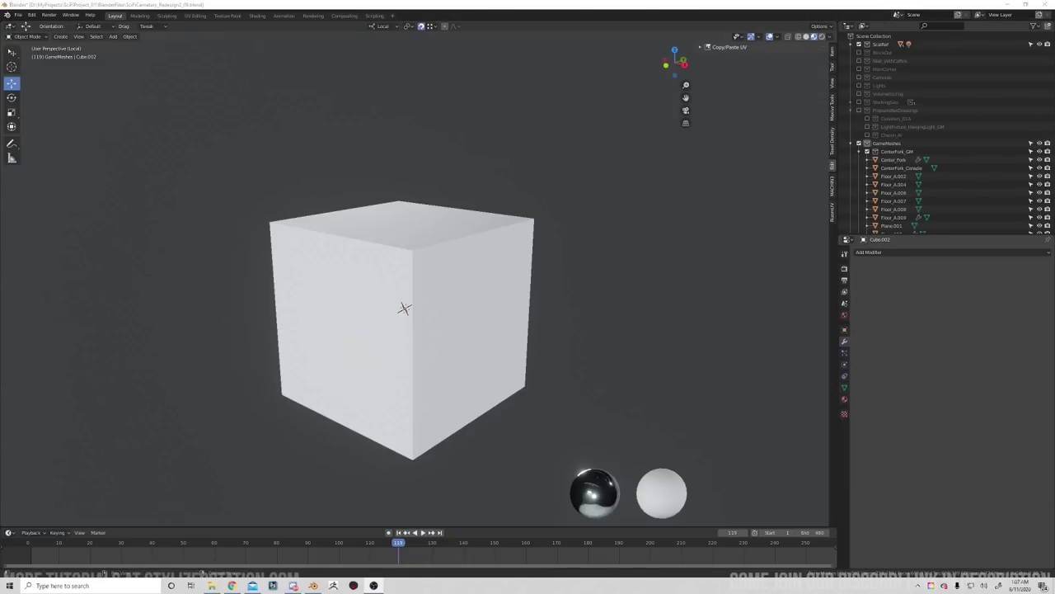
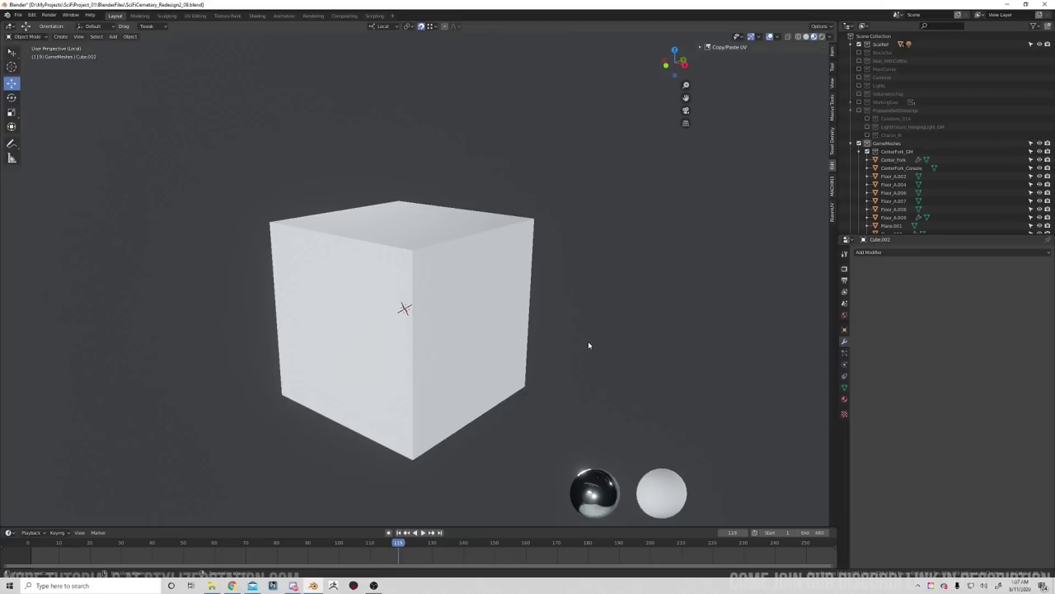
Bevel all edges of the cube with one segment and an offset of about 0.14 m, then return to Object Mode.
middle_drag(492, 344, 441, 351)
click(433, 354)
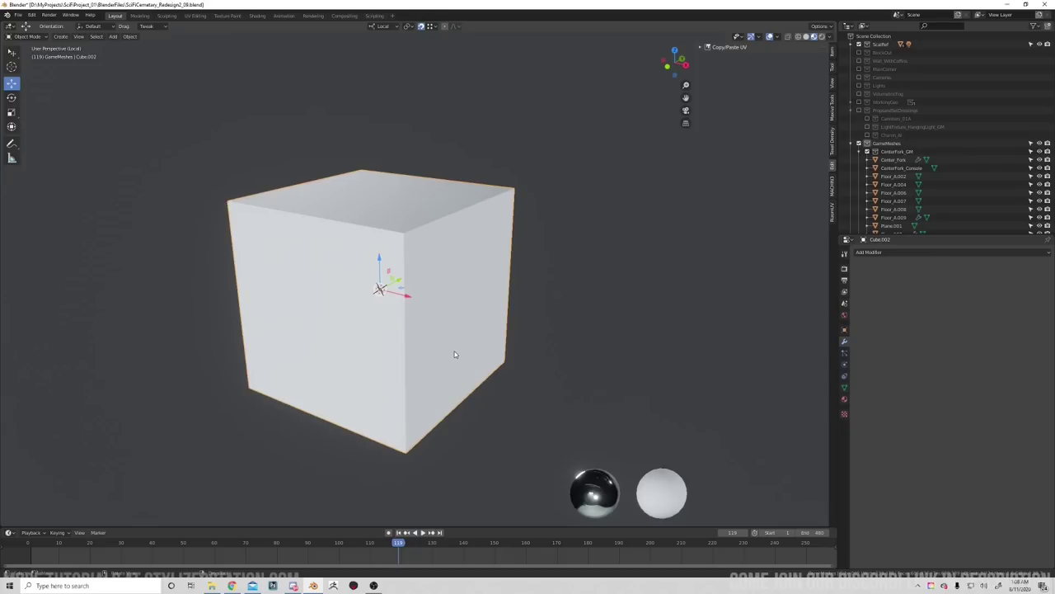
key(Tab)
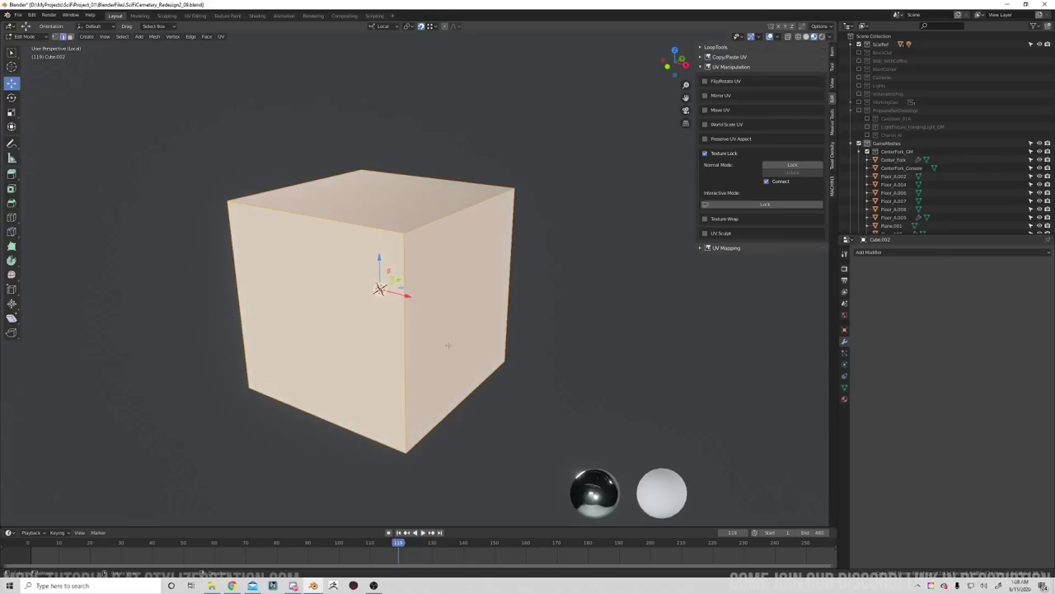
key(Tab)
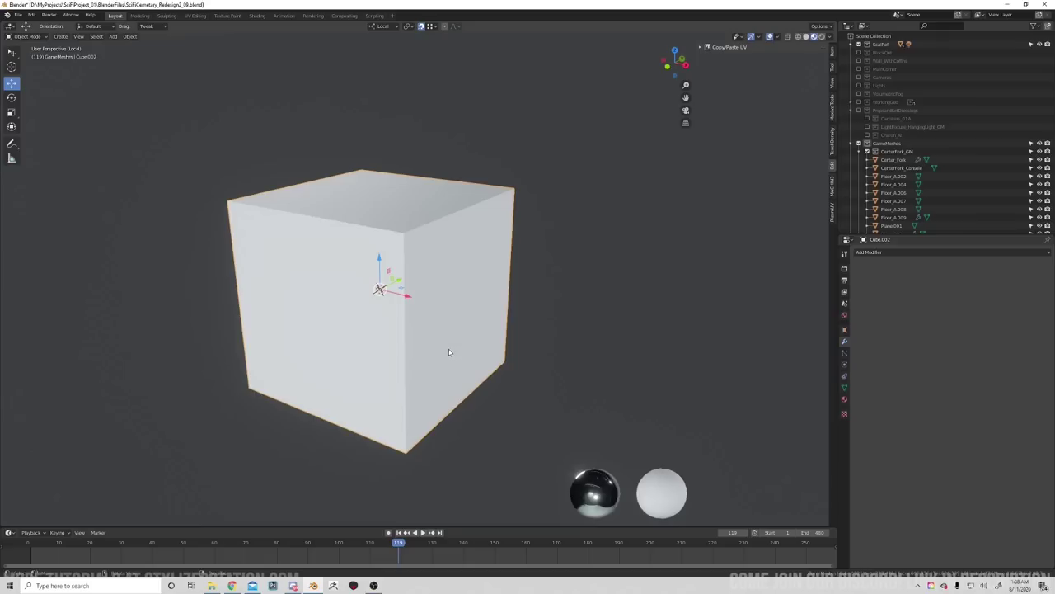
middle_drag(449, 350, 519, 330)
key(Tab)
scroll(395, 327, down, 2)
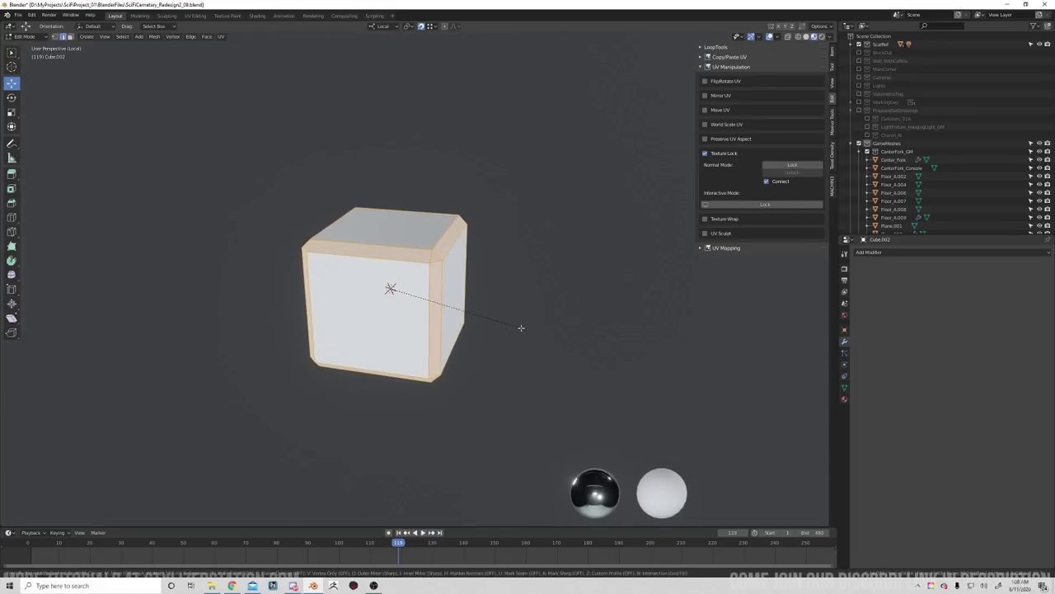
click(520, 327)
scroll(542, 322, up, 2)
middle_drag(541, 322, 446, 307)
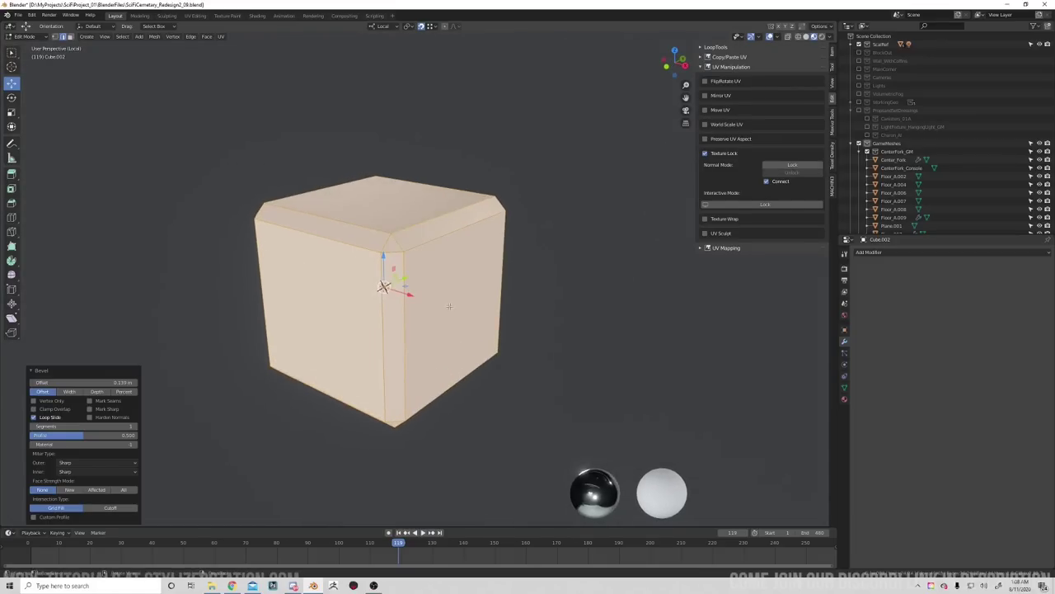
key(alt+a)
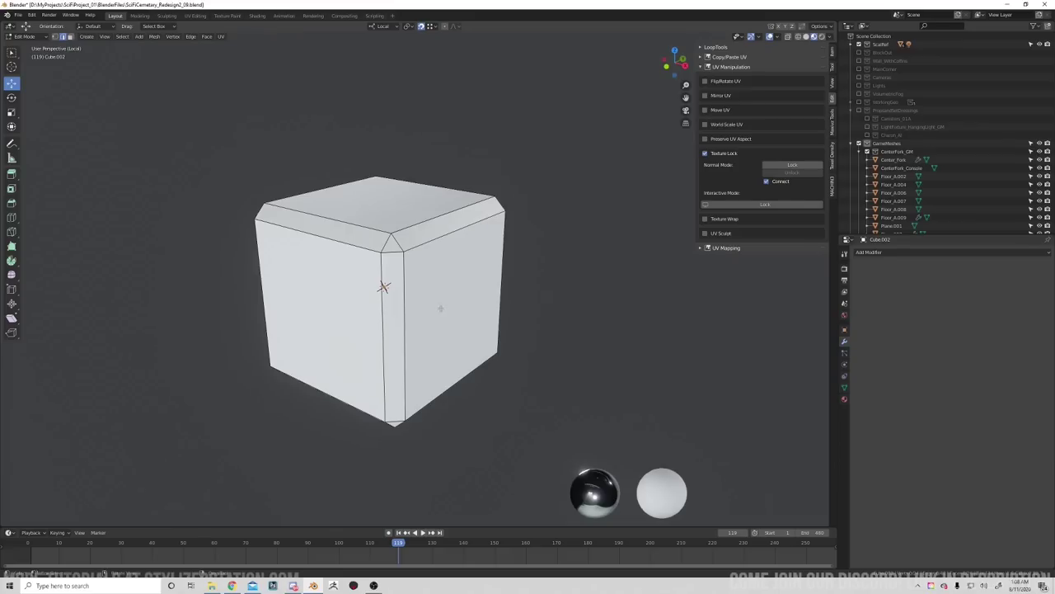
key(Tab)
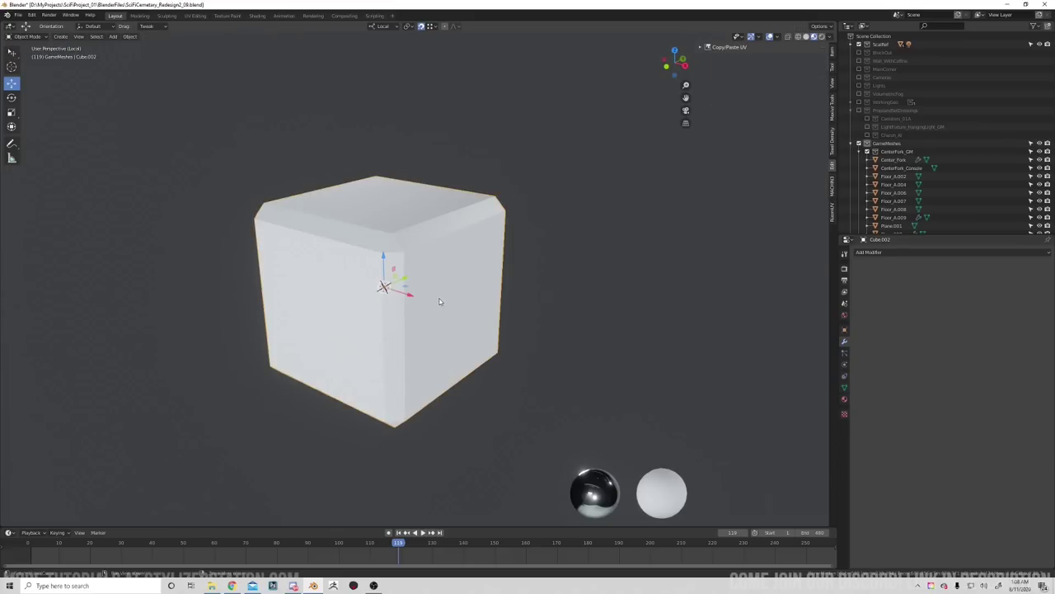
In Edit Mode, select the two large side faces flanking the cube's vertical bevel.
key(Tab)
scroll(459, 311, up, 2)
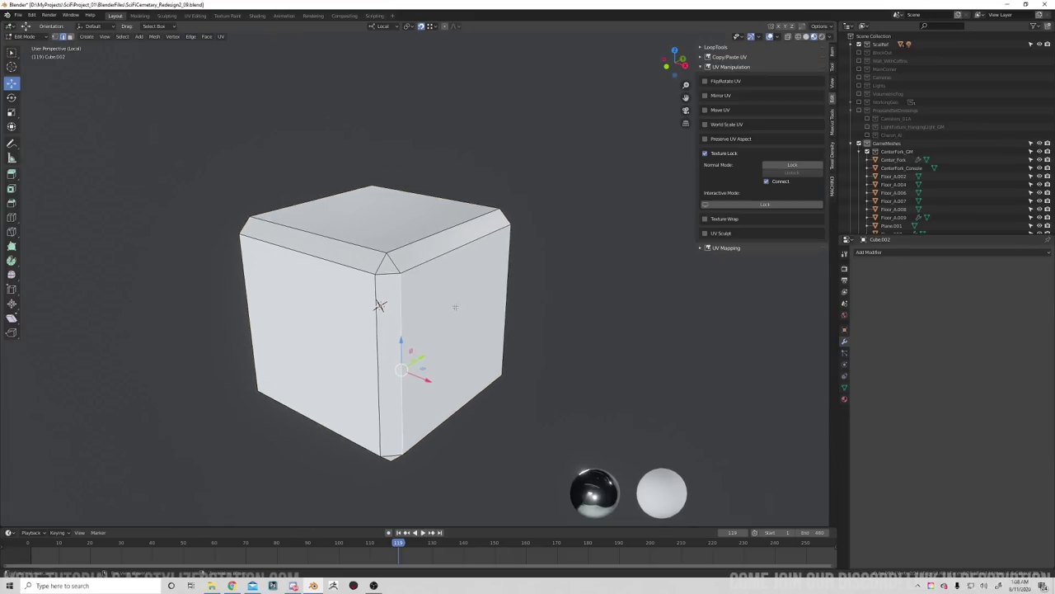
middle_drag(449, 309, 439, 328)
click(434, 331)
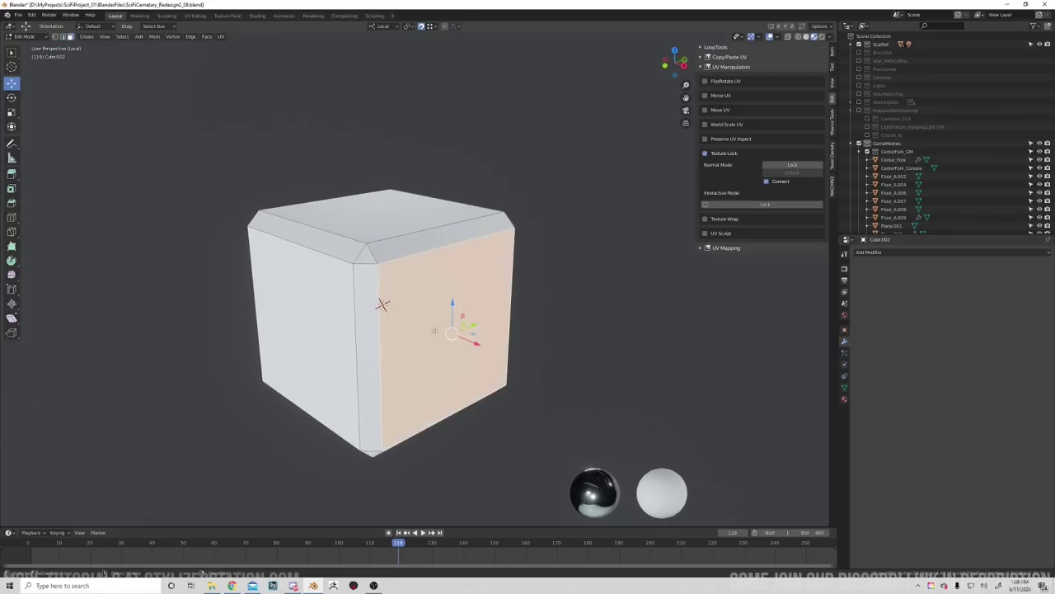
middle_drag(381, 290, 415, 283)
shift+click(404, 326)
middle_drag(400, 320, 443, 343)
shift+click(379, 261)
middle_drag(379, 262, 388, 284)
right_click(388, 285)
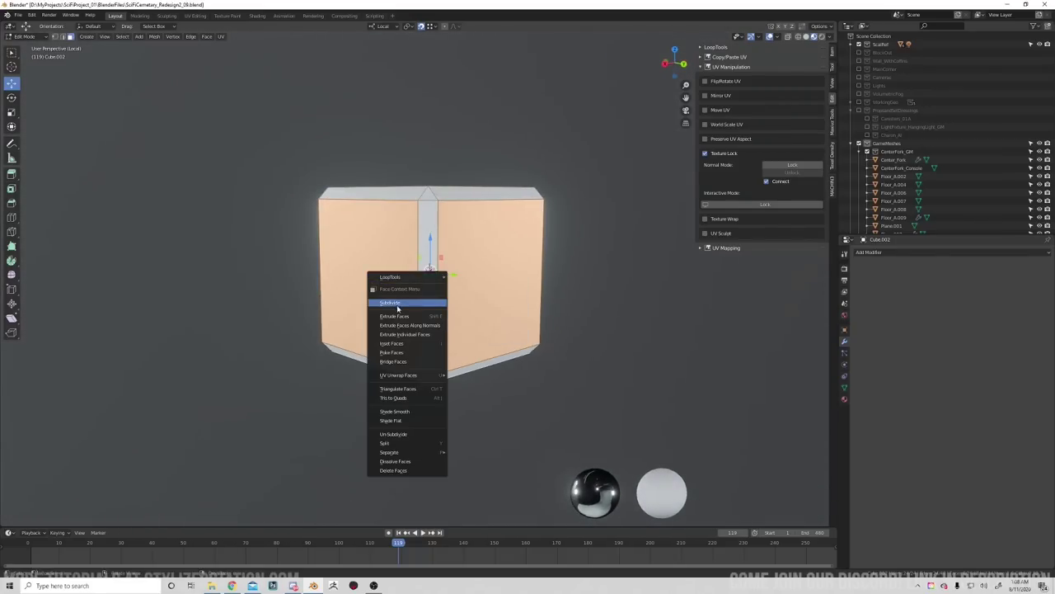
click(350, 290)
Apply Shade Smooth to the beveled cube in Object Mode and view the resulting shading.
key(Tab)
right_click(437, 310)
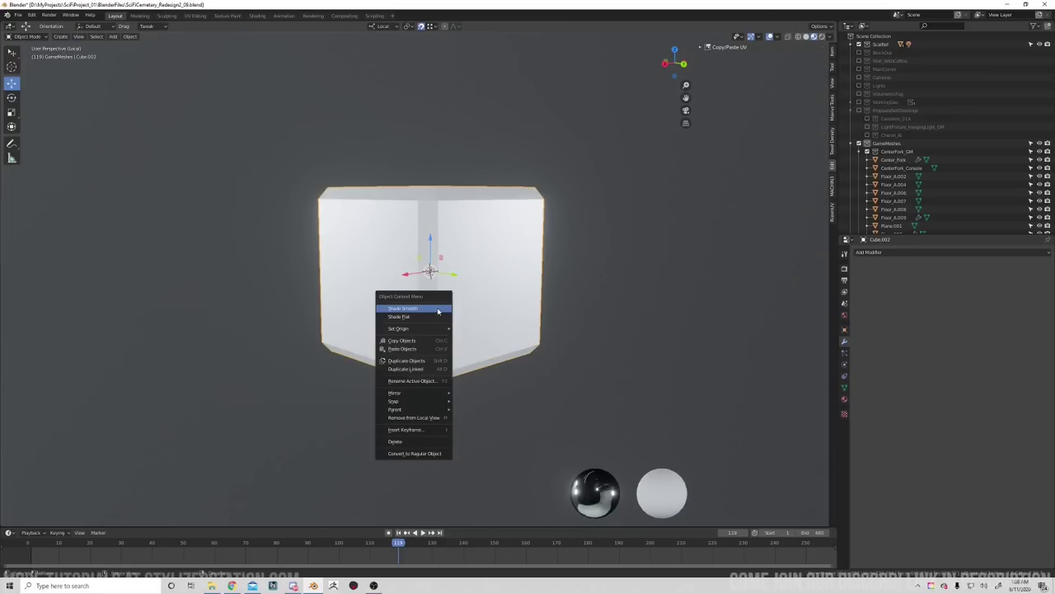
click(416, 309)
mouse_move(486, 334)
middle_down()
mouse_move(545, 352)
mouse_move(507, 352)
mouse_move(485, 329)
mouse_move(476, 349)
middle_up()
scroll(477, 349, up, 2)
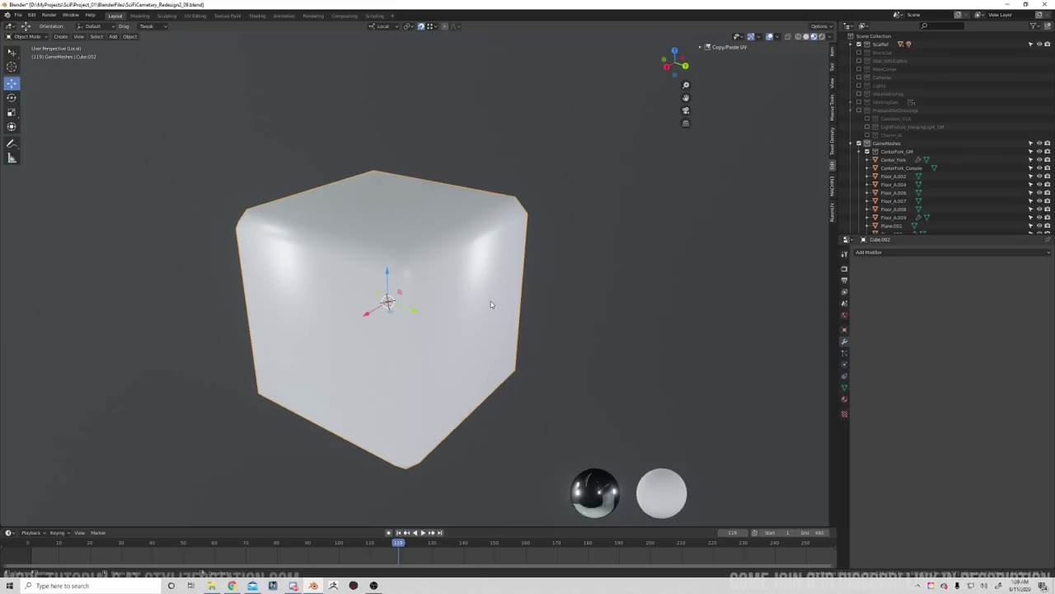
Enable Auto Smooth in the beveled cube's mesh normals settings and set its angle to 180°.
key(Tab)
middle_drag(551, 318, 383, 303)
scroll(389, 297, down, 2)
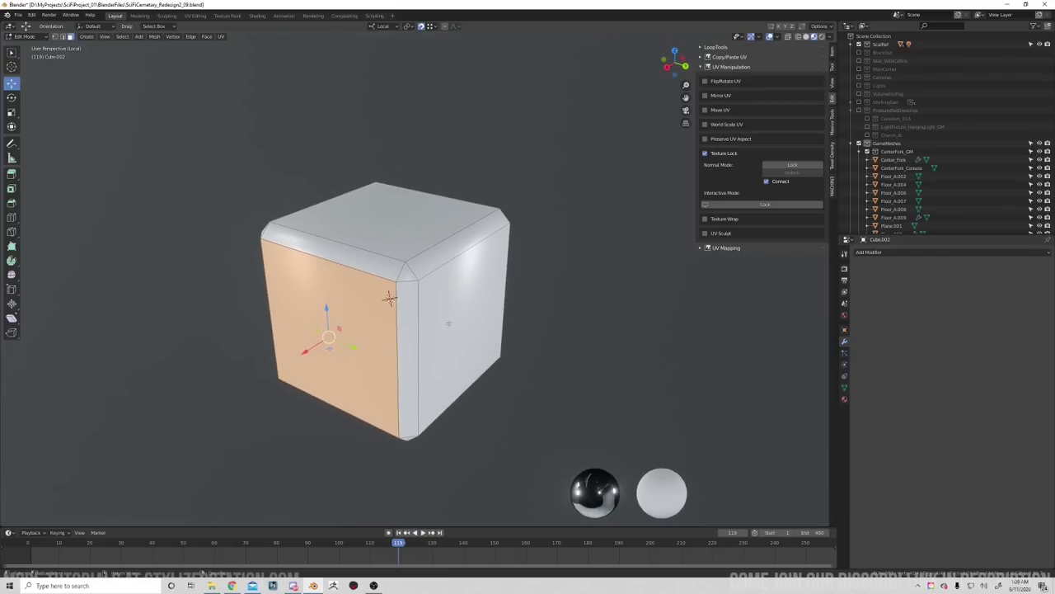
click(844, 386)
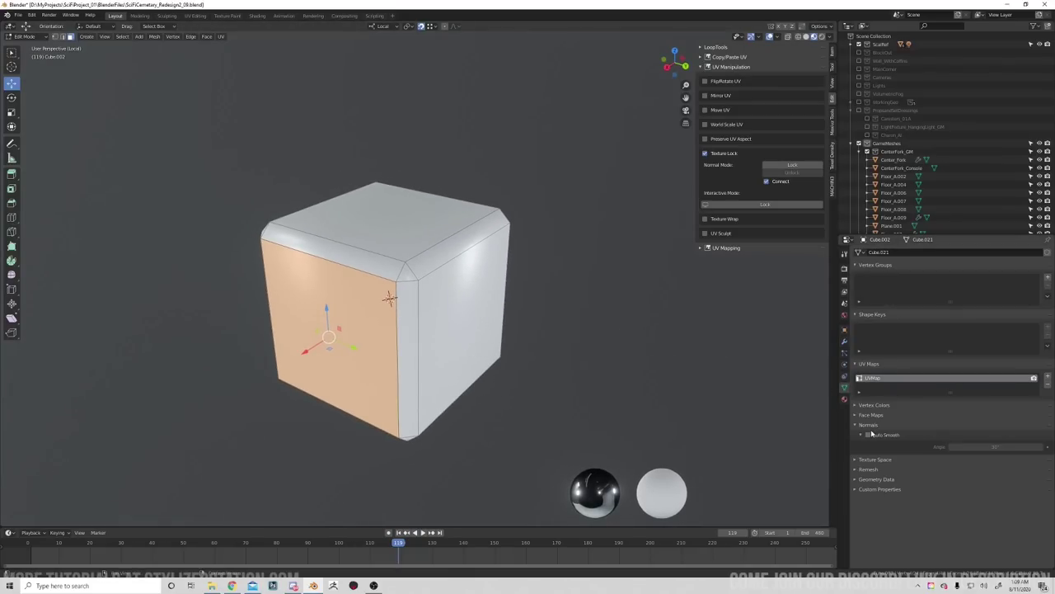
click(867, 435)
drag(968, 447, 998, 447)
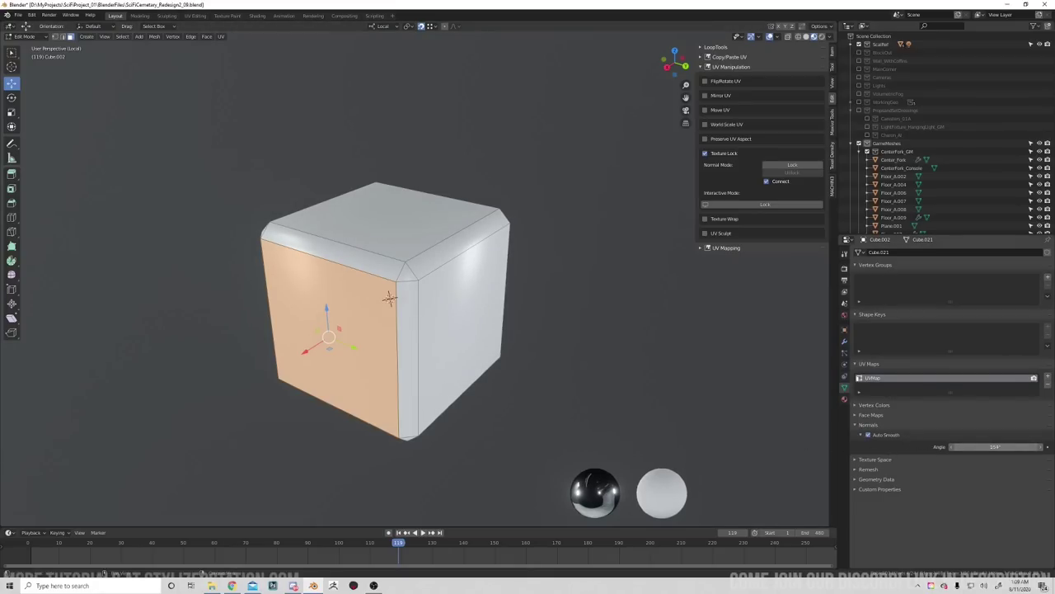
Select the cube's large flat faces, including the top and the sides, leaving the bevel strips unselected.
click(564, 389)
click(457, 341)
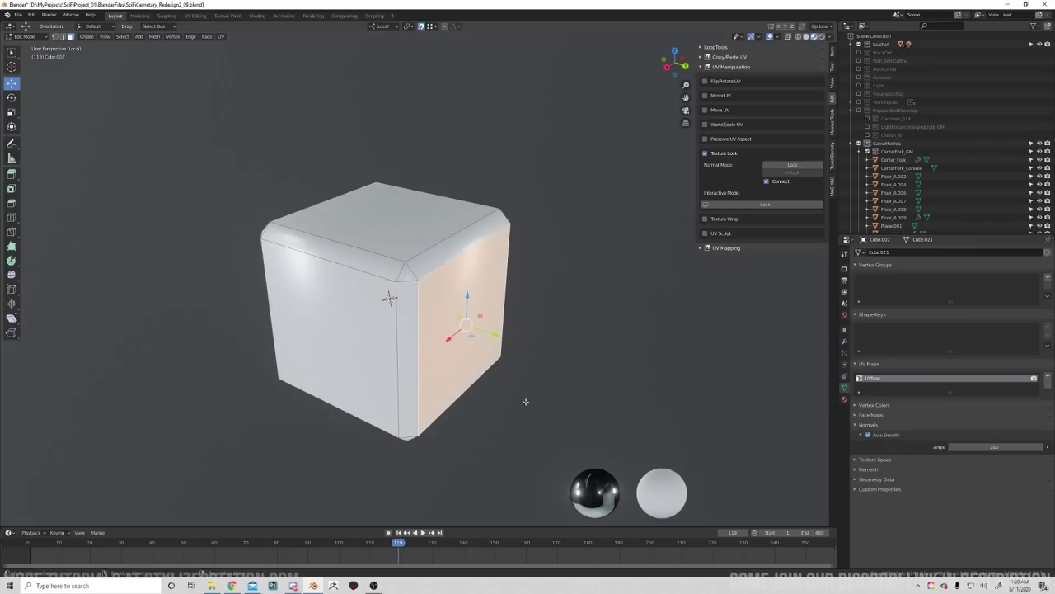
middle_drag(526, 401, 531, 367)
shift+click(404, 264)
middle_drag(383, 383, 434, 366)
shift+click(341, 388)
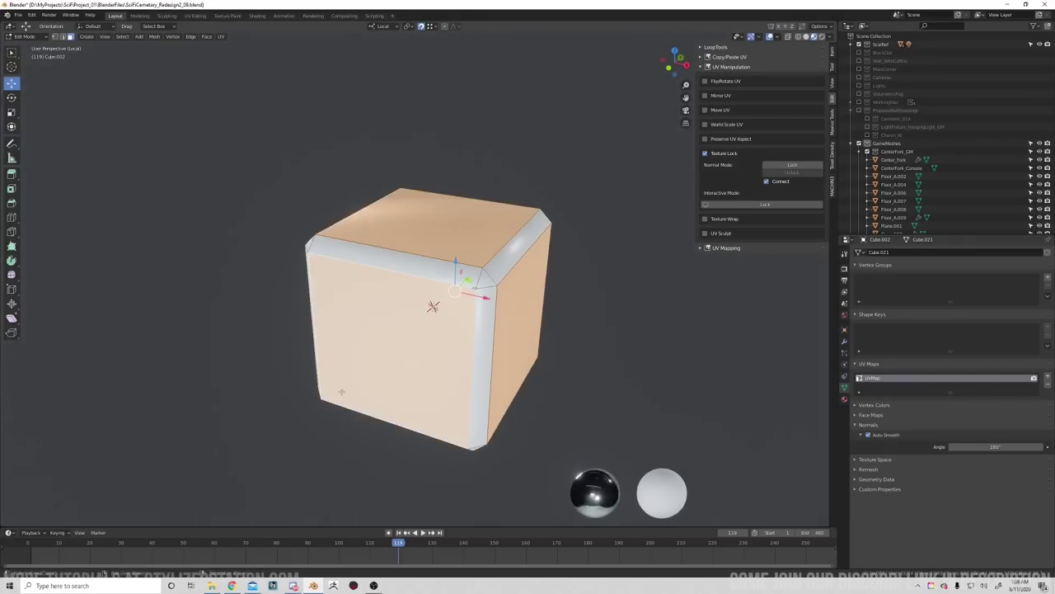
Apply a Strong face normal influence to the selected flat faces with the Y.A.V.N.E. tools.
mouse_move(339, 388)
middle_down()
mouse_move(422, 374)
mouse_move(396, 381)
mouse_move(484, 441)
mouse_move(490, 389)
middle_up()
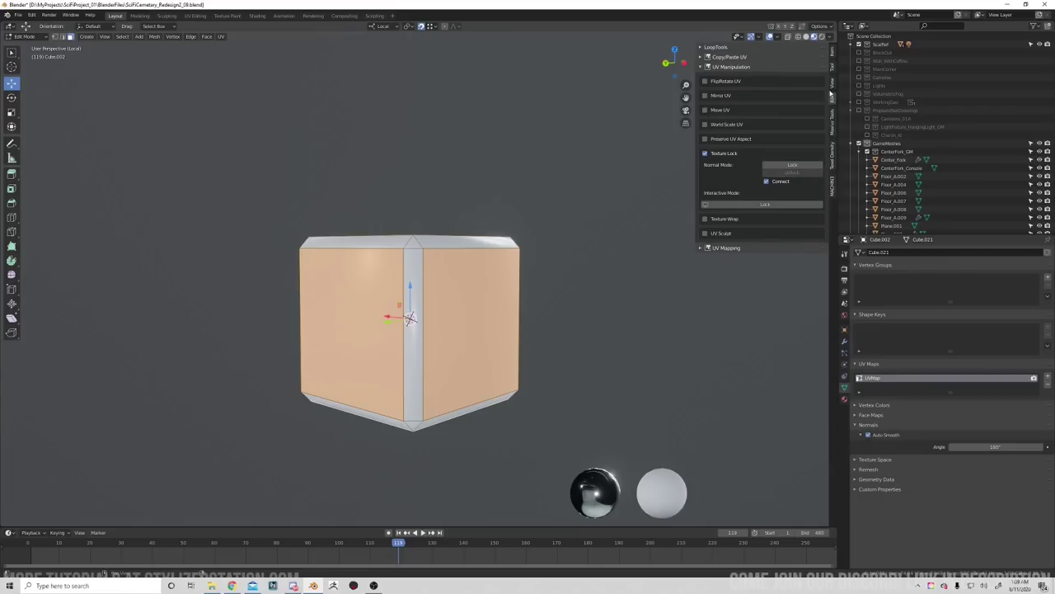
click(832, 71)
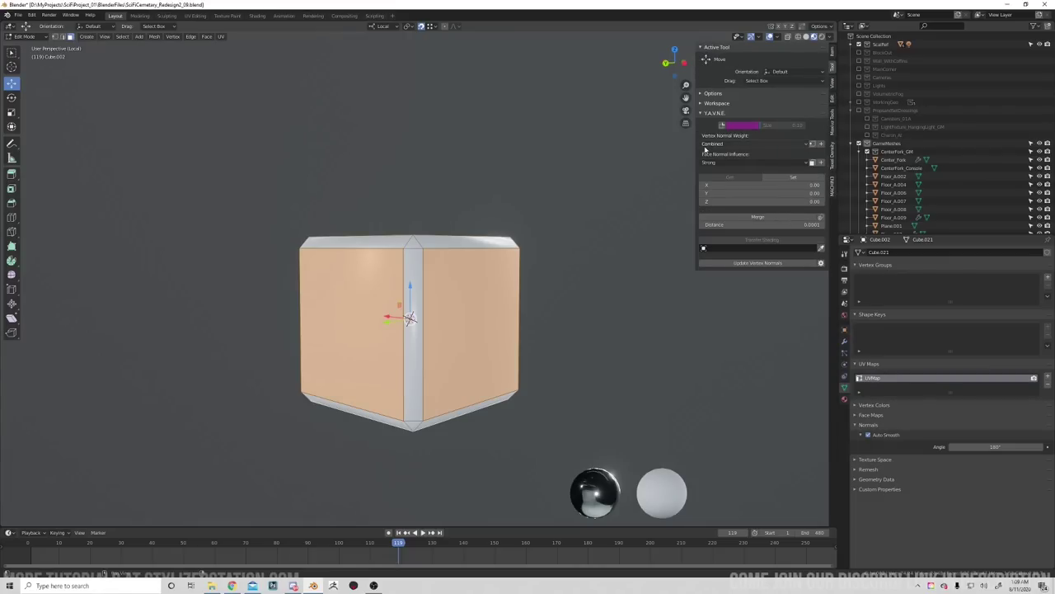
click(820, 162)
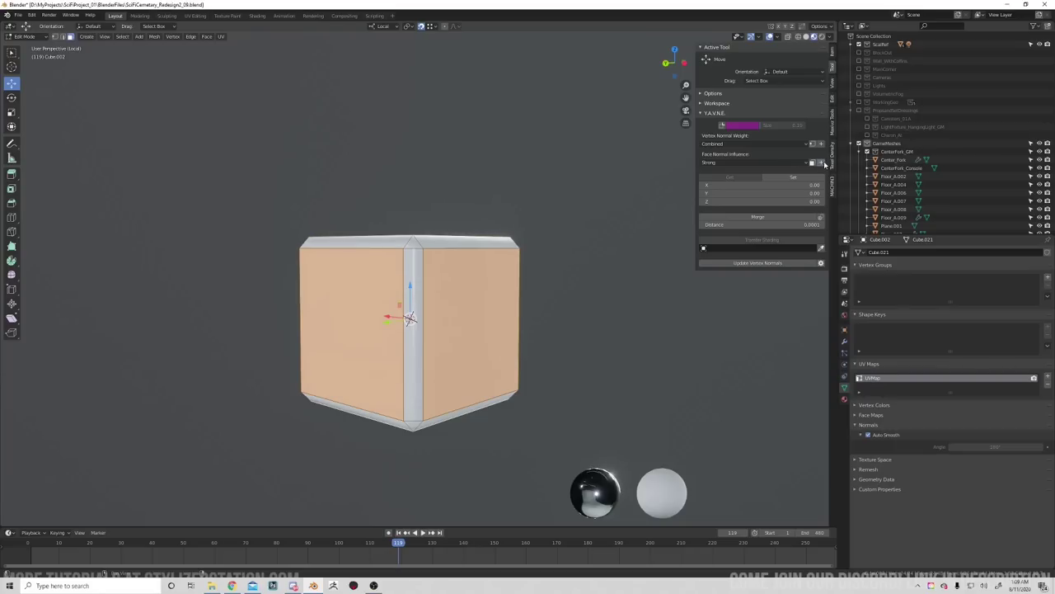
Select the small triangular corner faces of the bevel and choose Weak as the face normal influence.
middle_drag(615, 177, 604, 231)
click(352, 254)
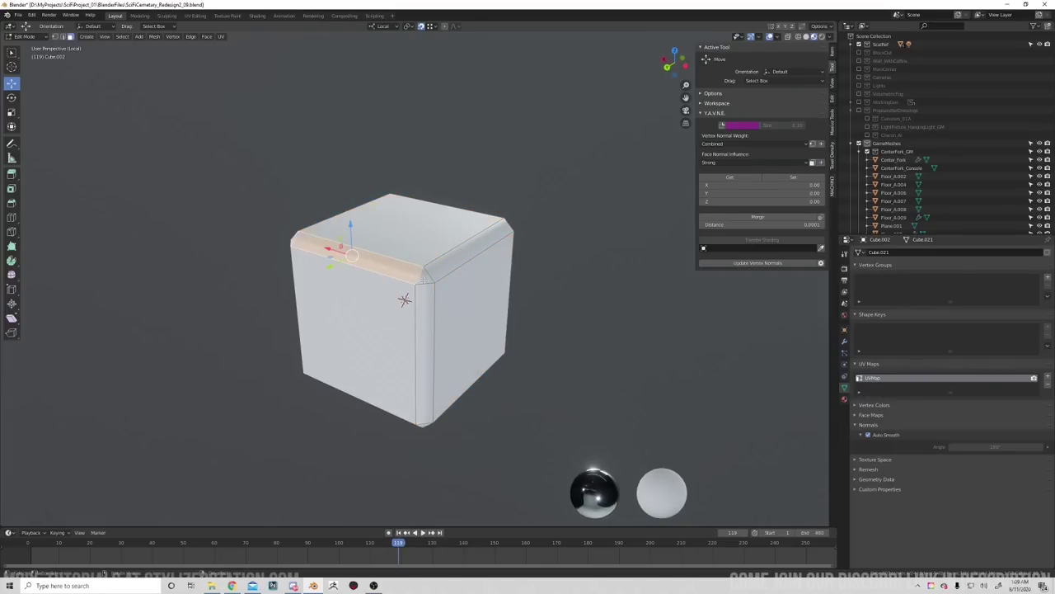
middle_drag(404, 299, 459, 309)
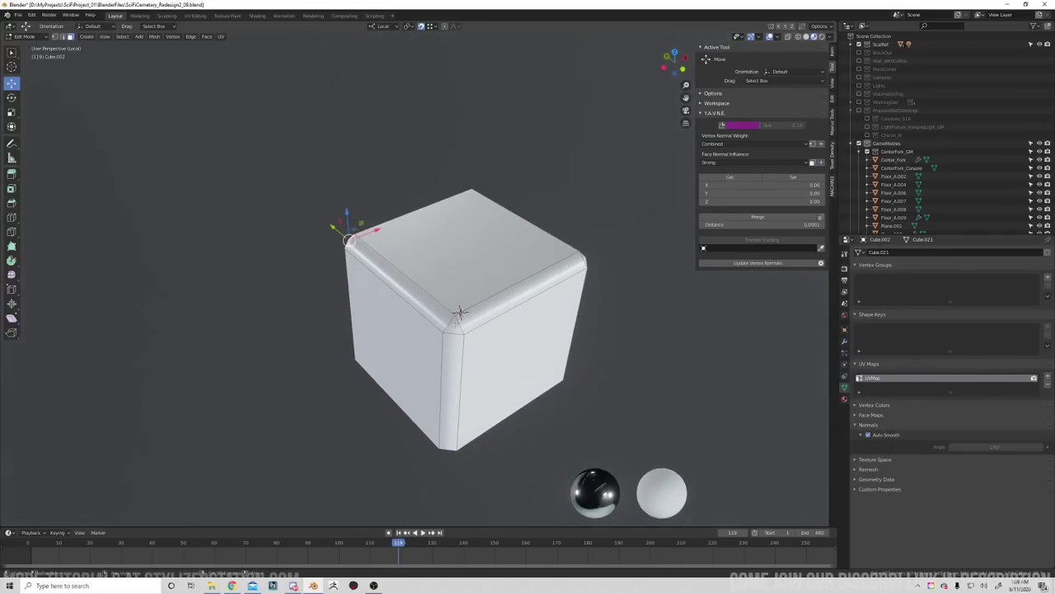
click(459, 312)
shift+click(455, 357)
middle_drag(586, 358, 506, 294)
middle_drag(330, 301, 471, 318)
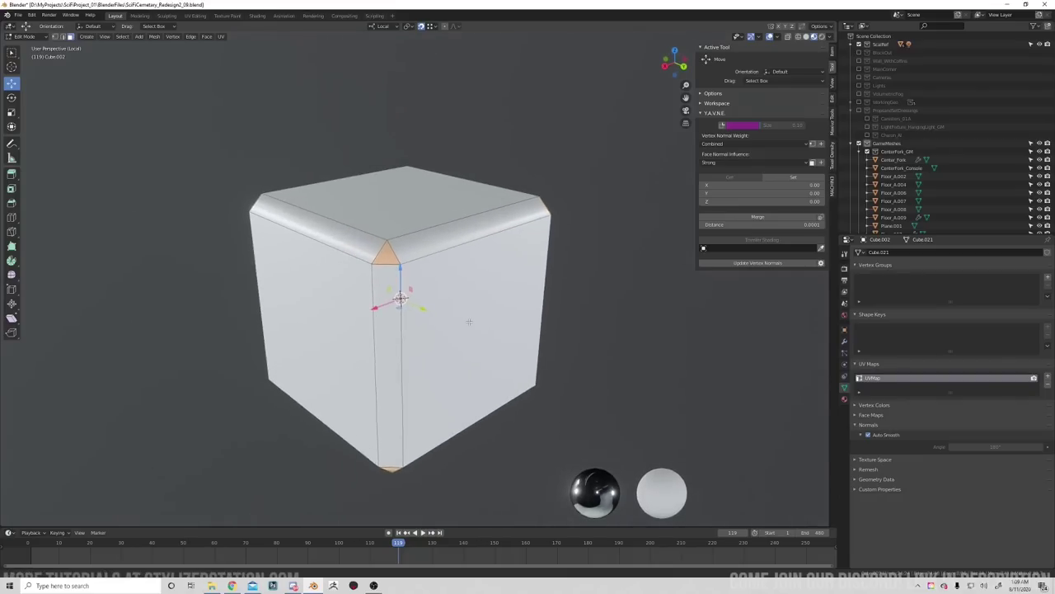
click(740, 163)
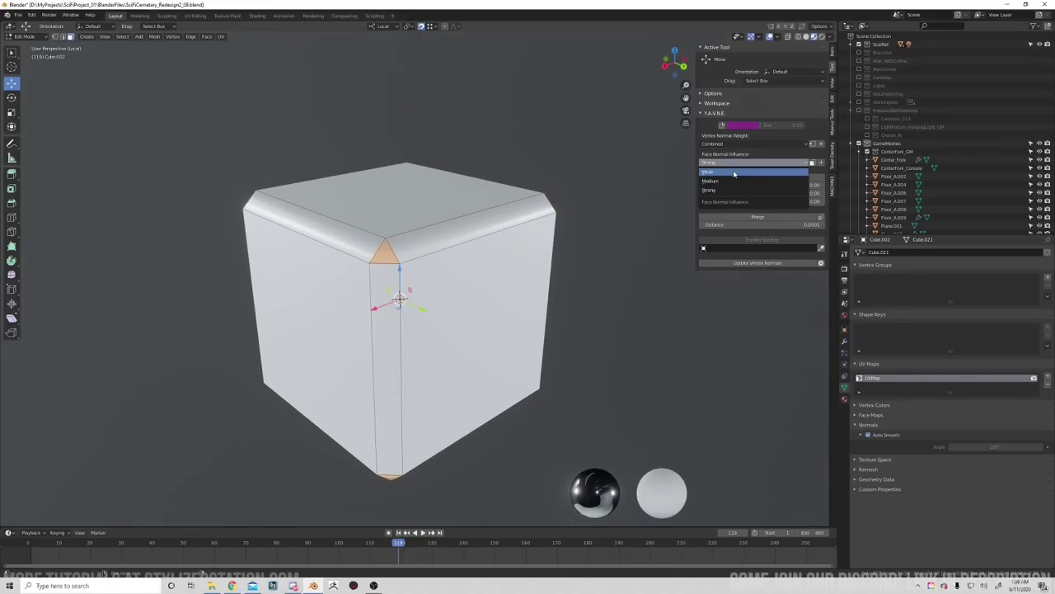
click(783, 171)
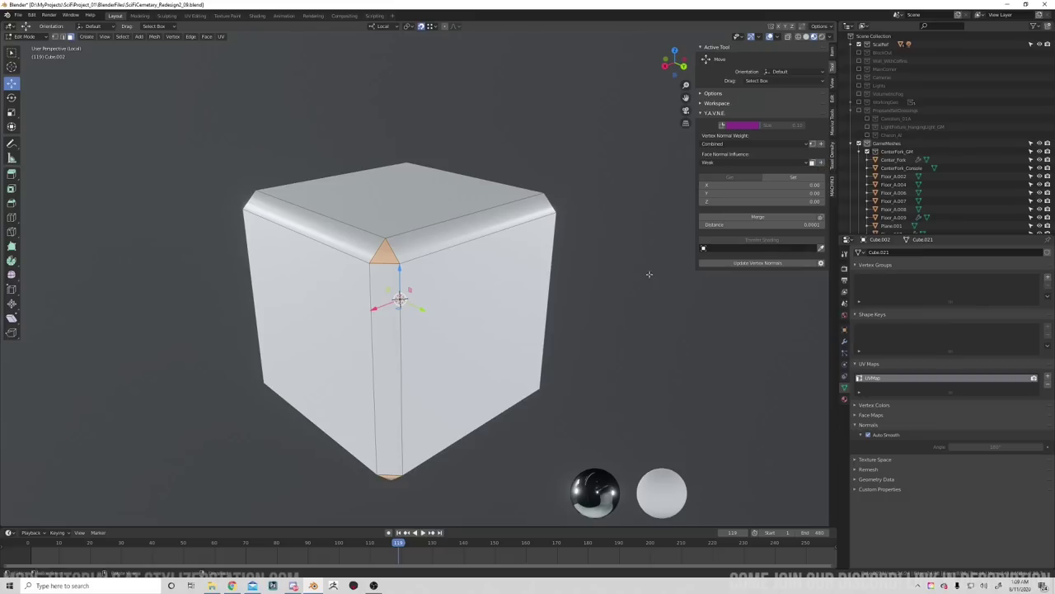
Return to Object Mode and examine the weighted-normal shading on the cube's beveled edges and corners.
key(Tab)
scroll(520, 258, down, 2)
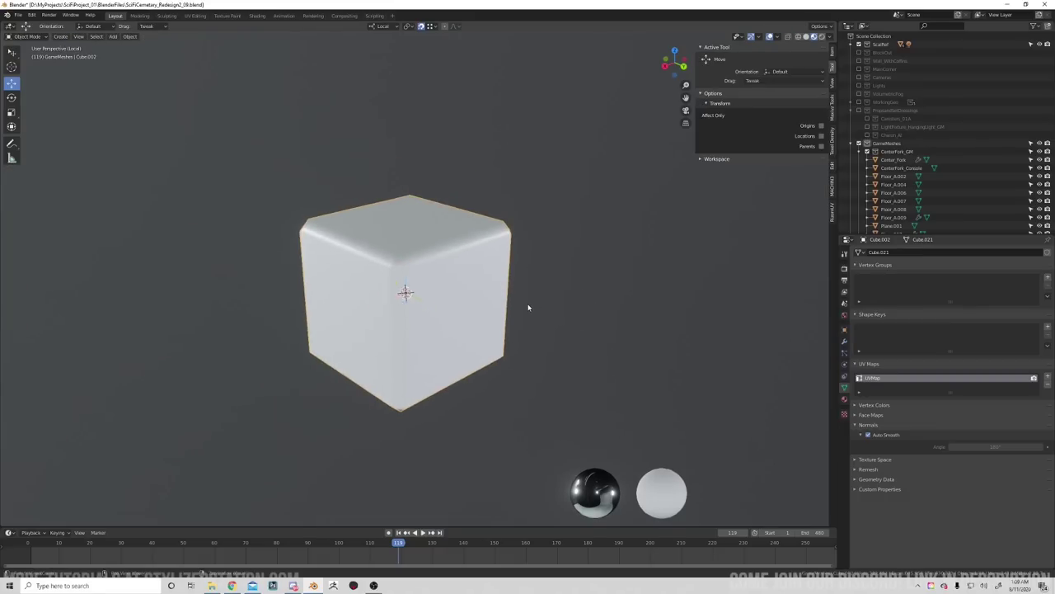
middle_drag(528, 306, 532, 333)
scroll(535, 315, up, 2)
scroll(512, 315, down, 2)
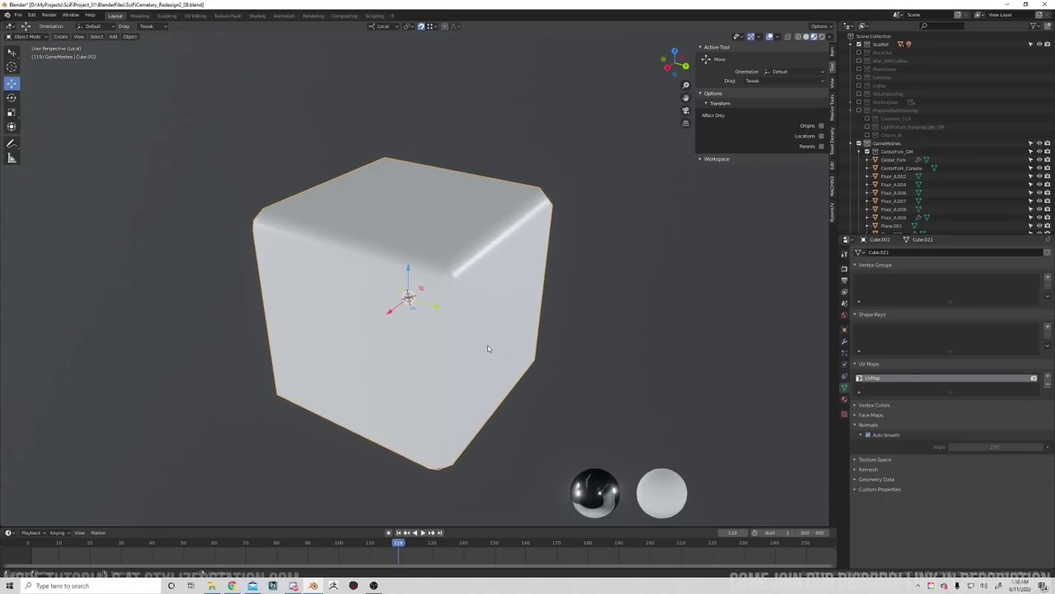
In Edit Mode, add one loop cut across the cube and slide it close to a side bevel.
key(Tab)
middle_drag(471, 334, 492, 281)
key(ctrl+r)
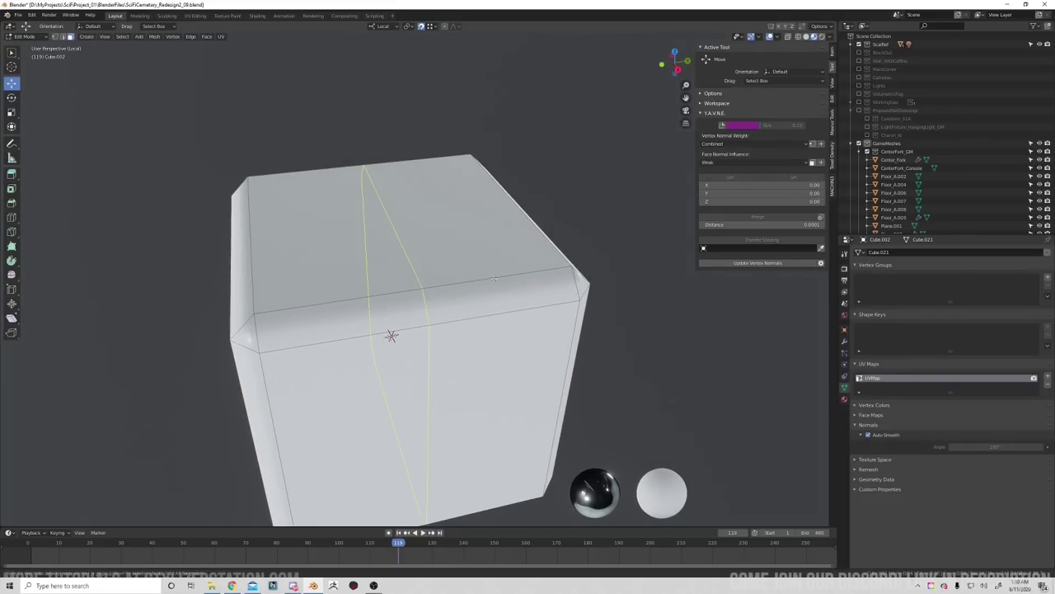
click(487, 278)
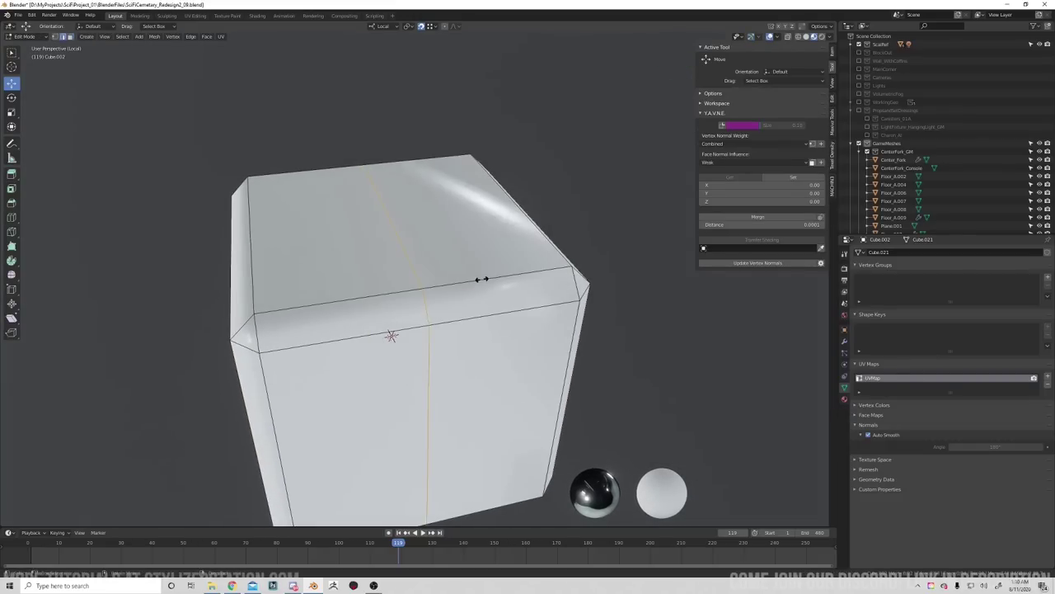
click(579, 277)
Add one horizontal loop cut around the cube's sides and slide it toward the lower bevel.
middle_drag(580, 277, 558, 298)
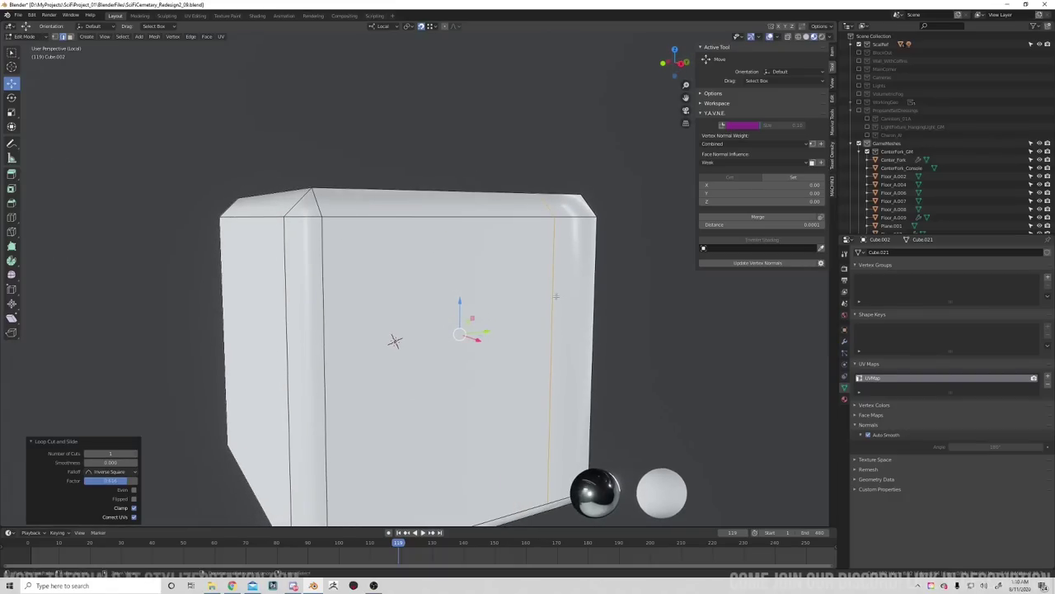
key(ctrl+r)
click(557, 314)
click(559, 381)
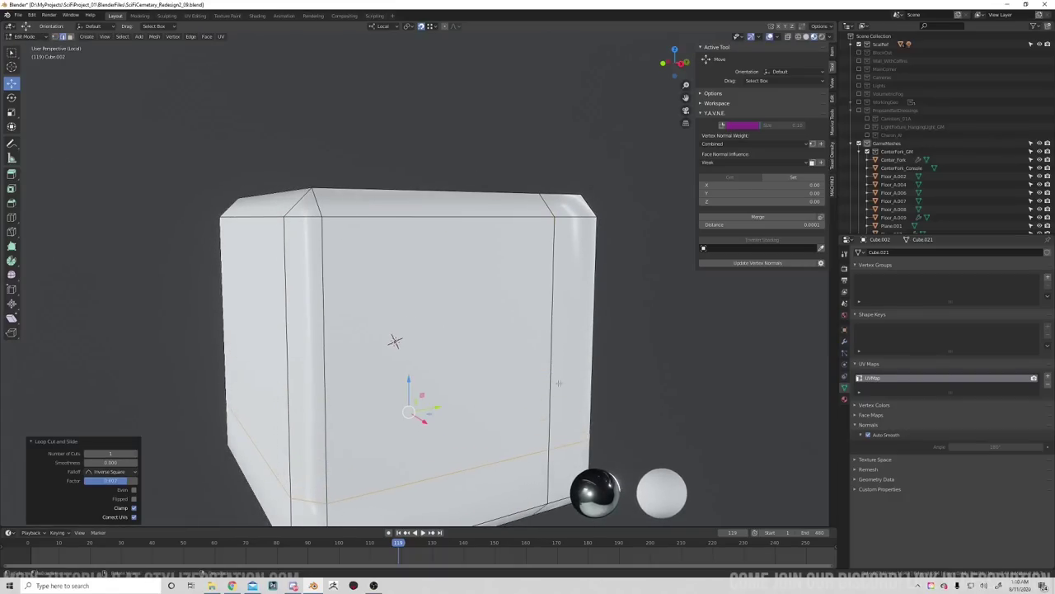
Select the loop-cut edge segments that run across the sides and vertical bevel near the cube's lower corner.
middle_drag(559, 382, 551, 363)
shift+middle_drag(551, 363, 515, 247)
scroll(520, 289, up, 1)
middle_drag(532, 317, 488, 302)
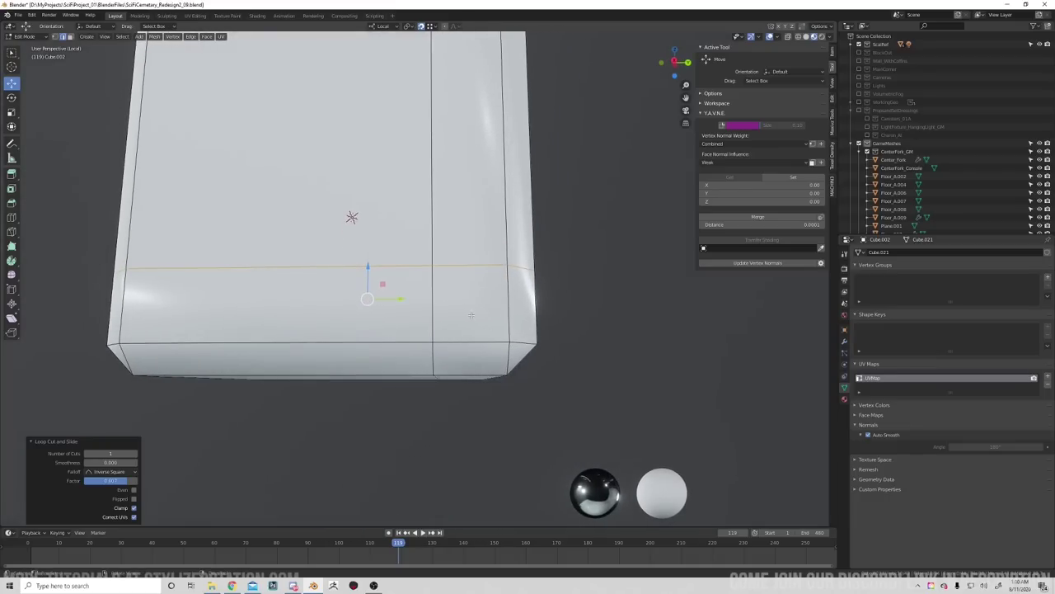
click(473, 340)
click(472, 269)
middle_drag(561, 274, 435, 251)
ctrl+click(449, 290)
shift+click(371, 274)
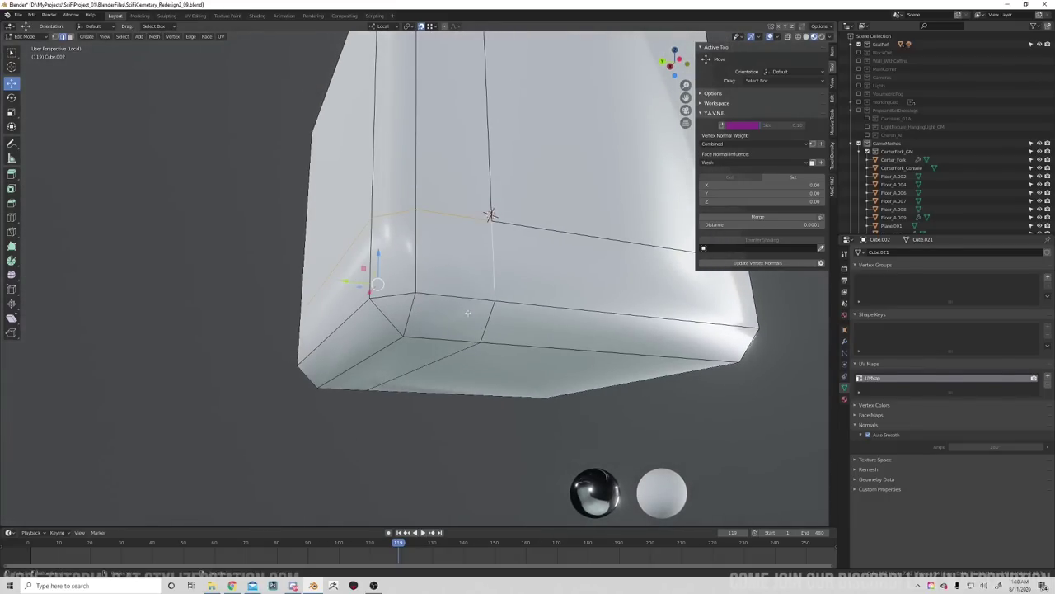
middle_drag(373, 276, 365, 306)
ctrl+click(366, 323)
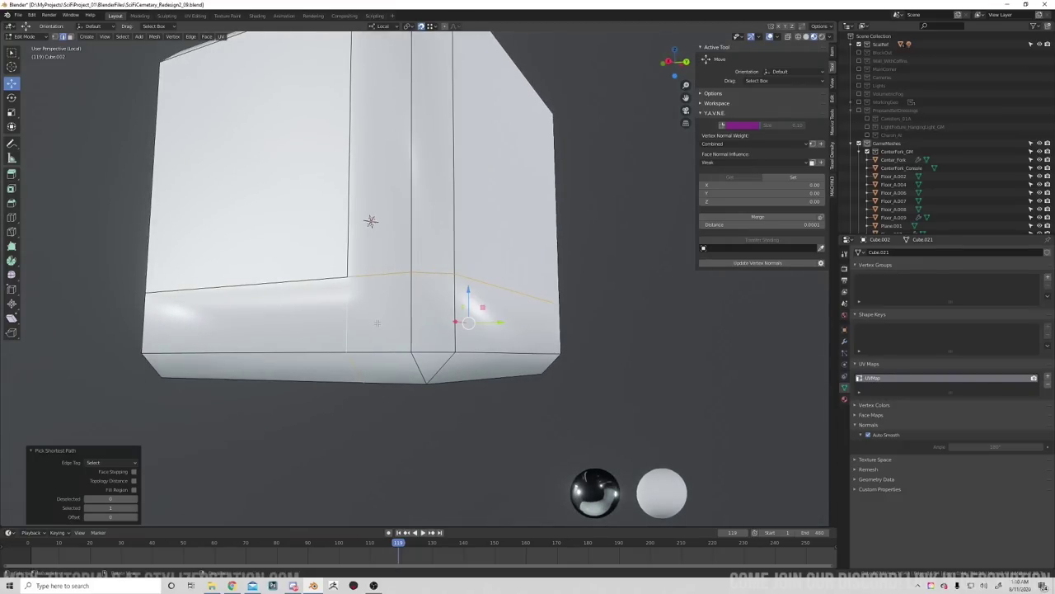
Try Dissolve Edges on the selected loop-cut segments and undo the dissolve.
key(x)
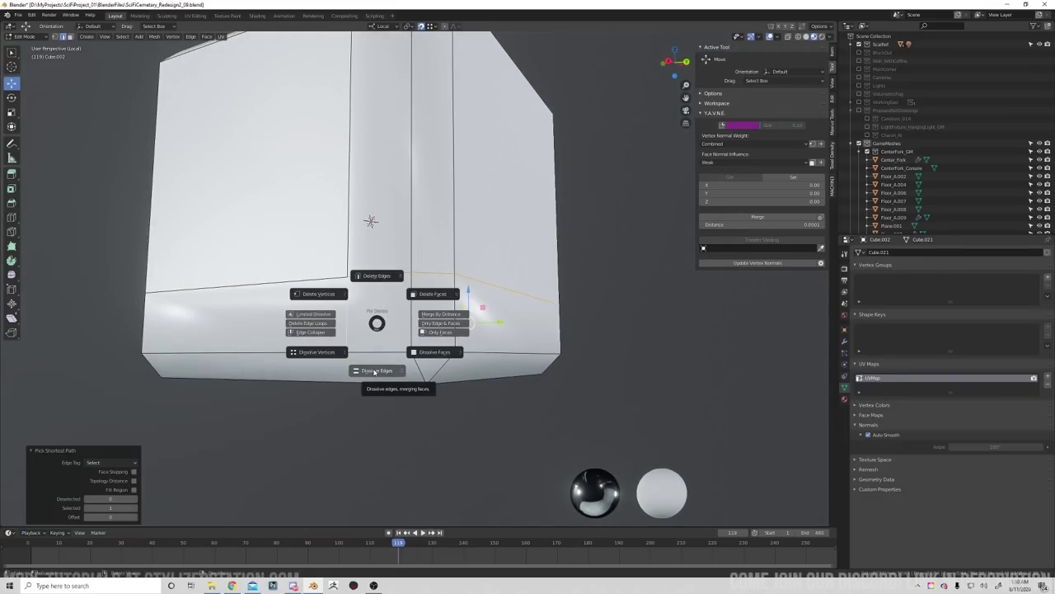
click(375, 372)
middle_drag(355, 325, 417, 302)
key(ctrl+z)
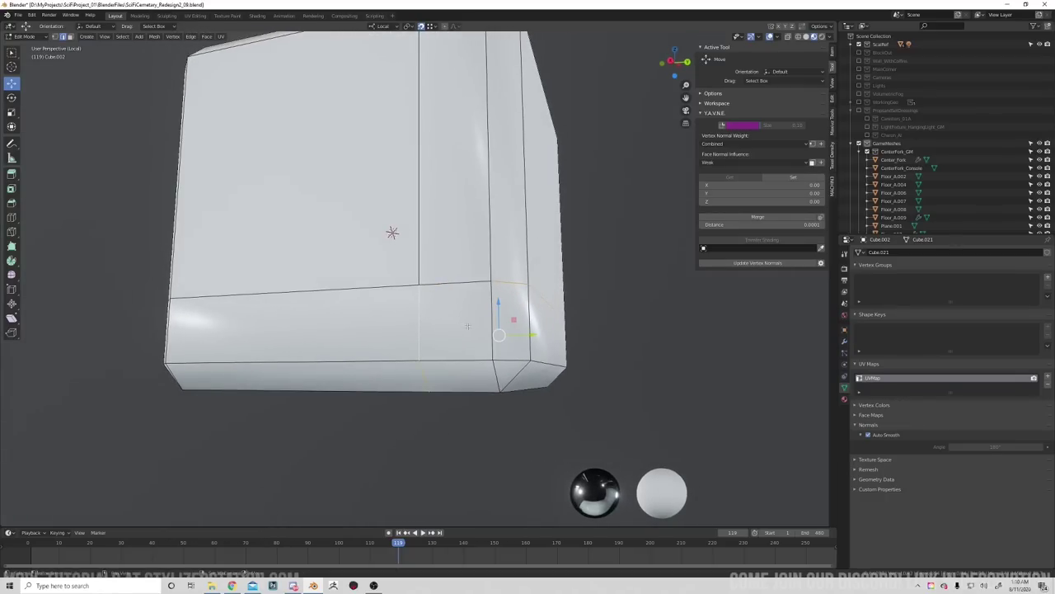
Dissolve the horizontal loop-cut edges on the adjacent side face and across the vertical bevel.
middle_drag(468, 327, 538, 327)
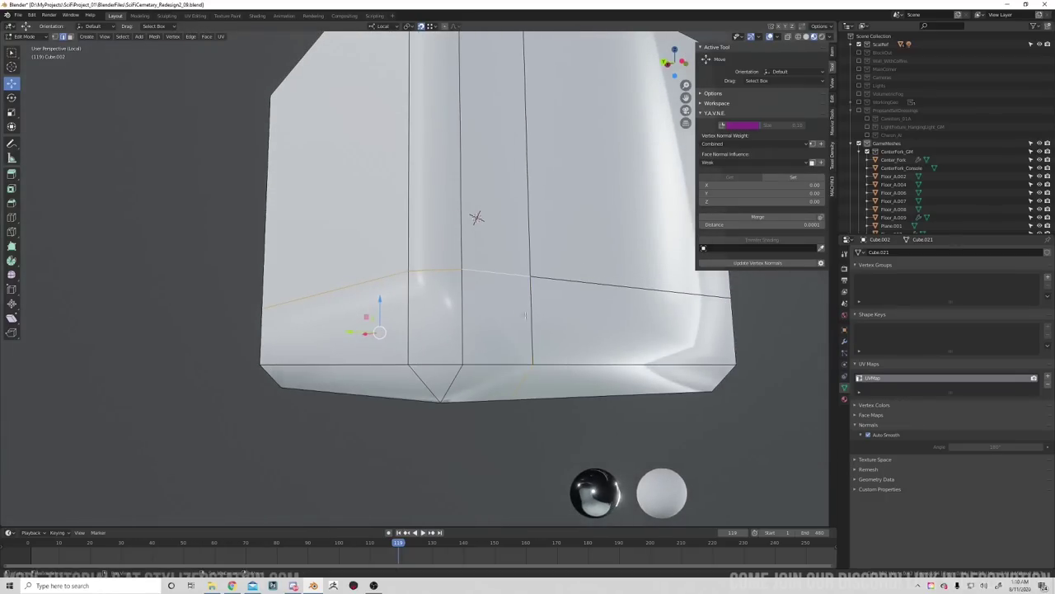
key(x)
key(Escape)
key(x)
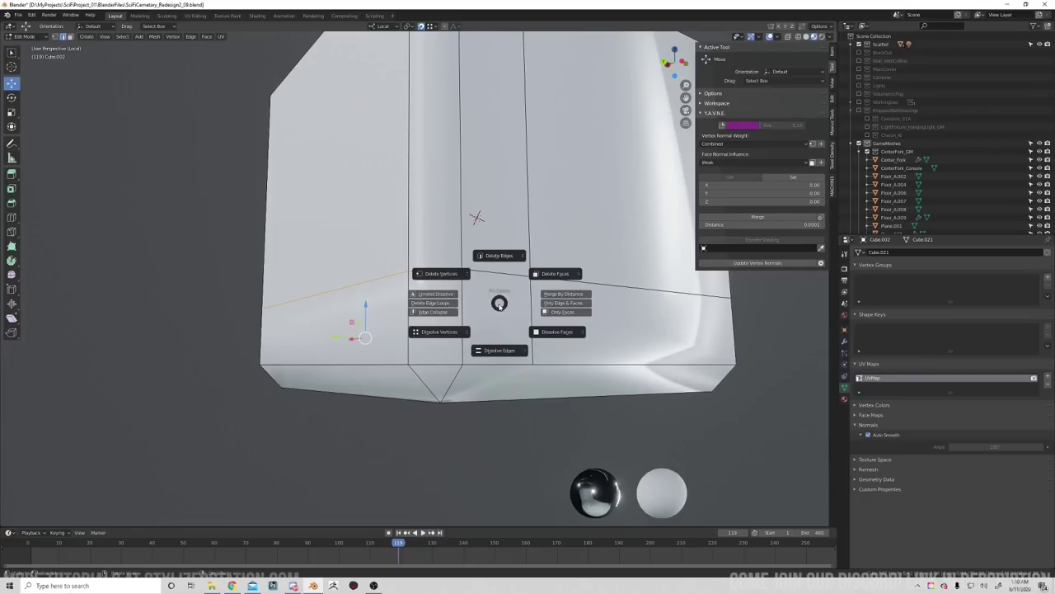
click(500, 348)
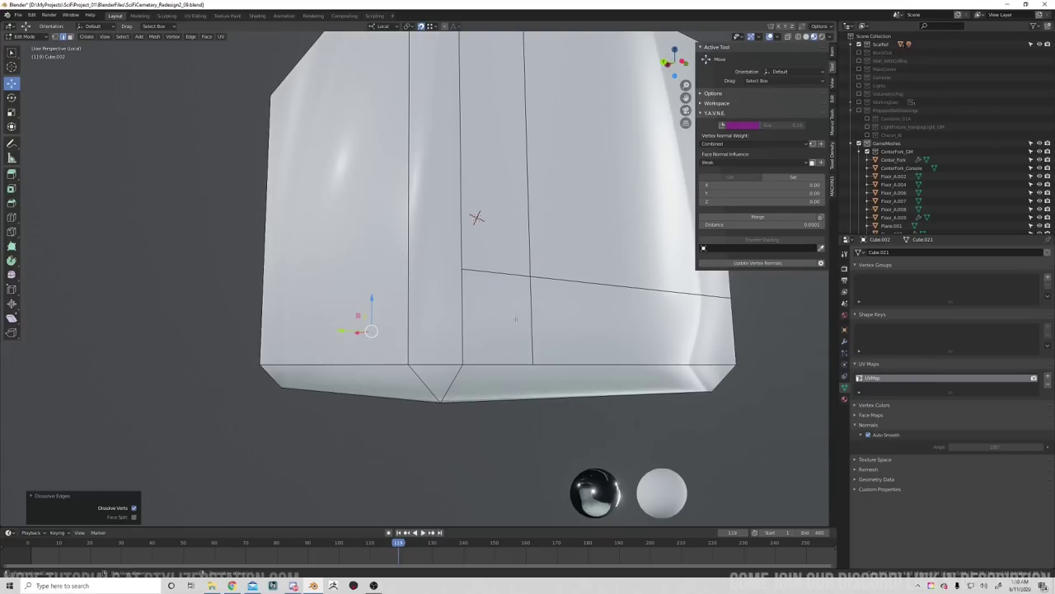
Dissolve the short leftover edge between the vertical bevel and the crossing of the two loop cuts.
middle_drag(516, 319, 461, 303)
click(456, 298)
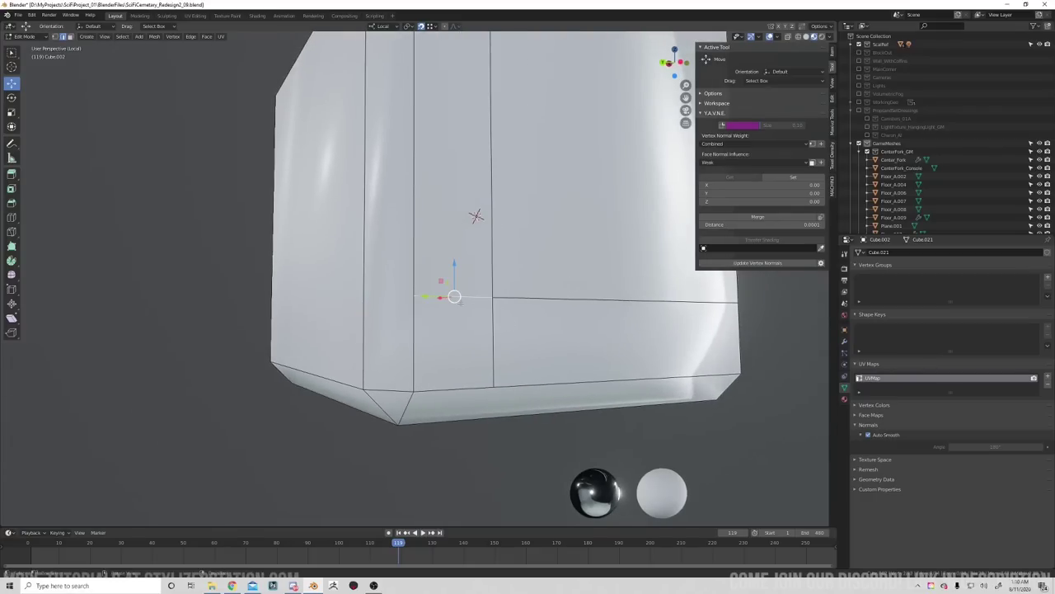
key(x)
click(468, 360)
middle_drag(468, 359, 485, 323)
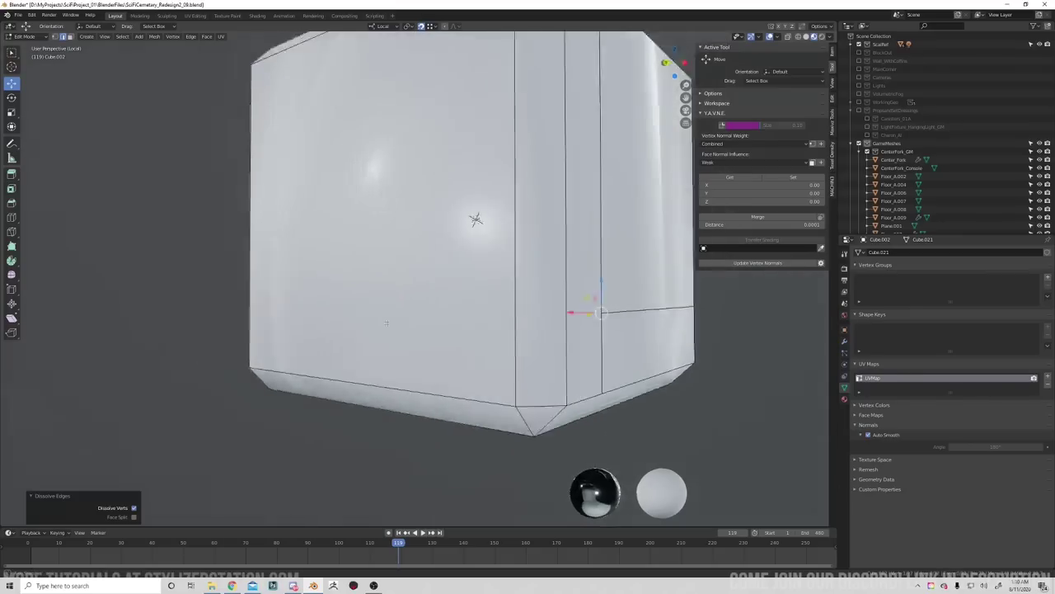
click(449, 314)
key(x)
click(446, 364)
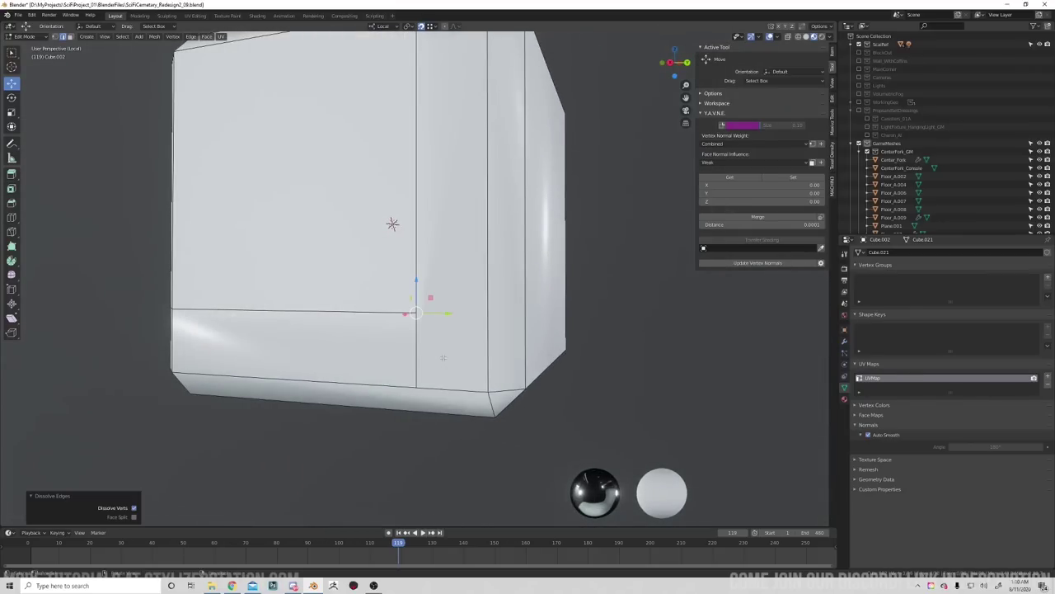
Bevel the two loop-cut crossing vertices on the cube's opposite sides as a vertex-only bevel with 4 segments.
middle_drag(446, 364, 471, 347)
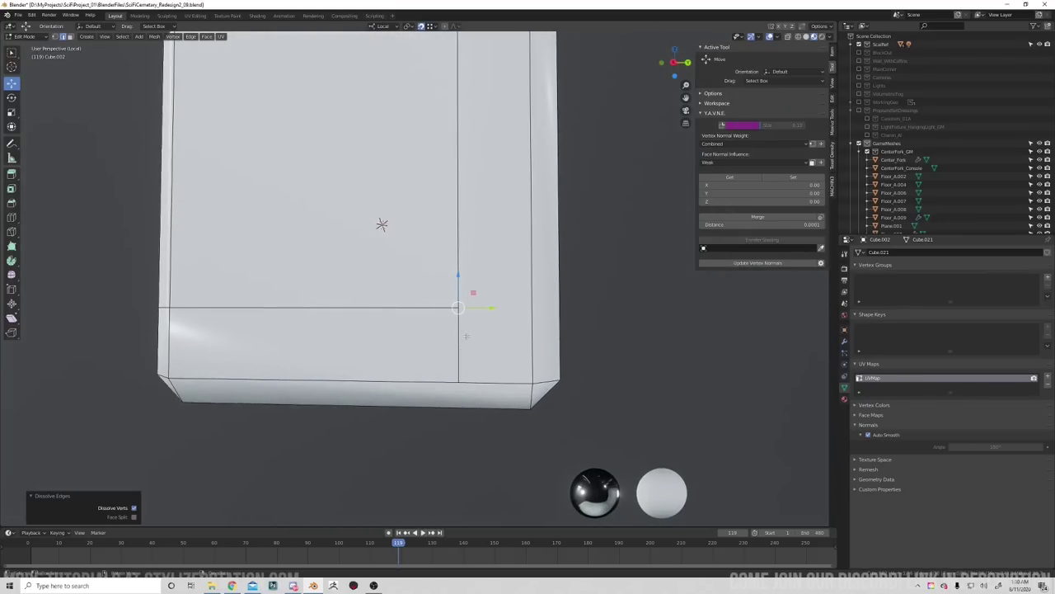
key(1)
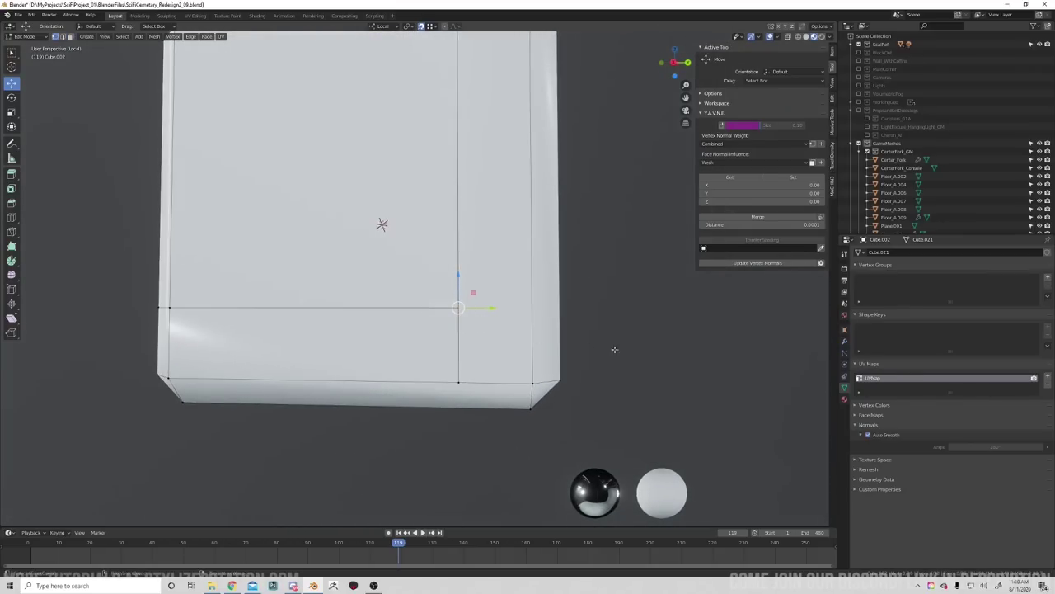
middle_drag(614, 350, 466, 336)
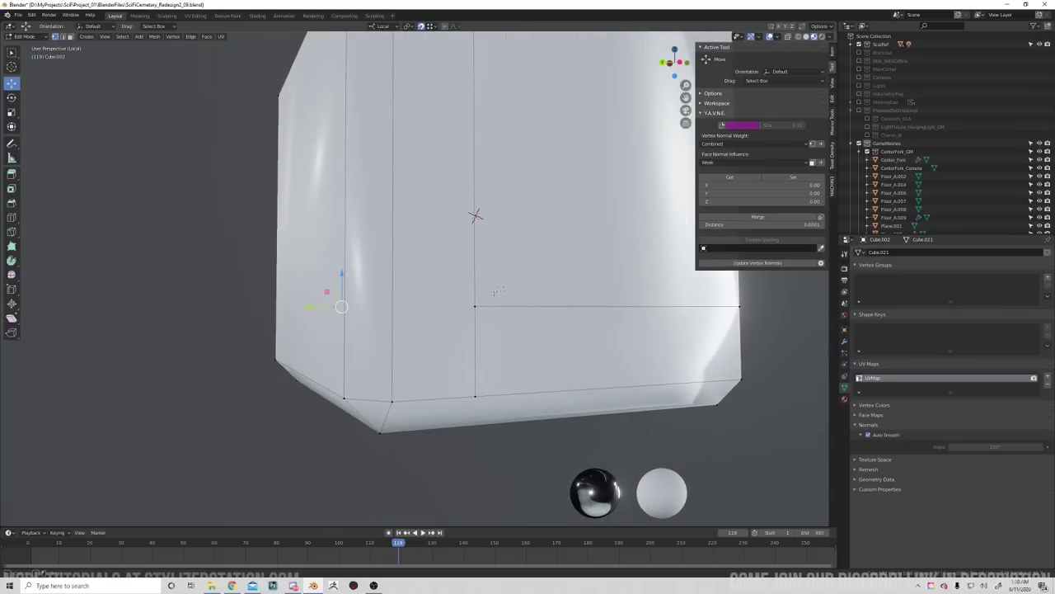
shift+click(475, 308)
key(ctrl+shift+b)
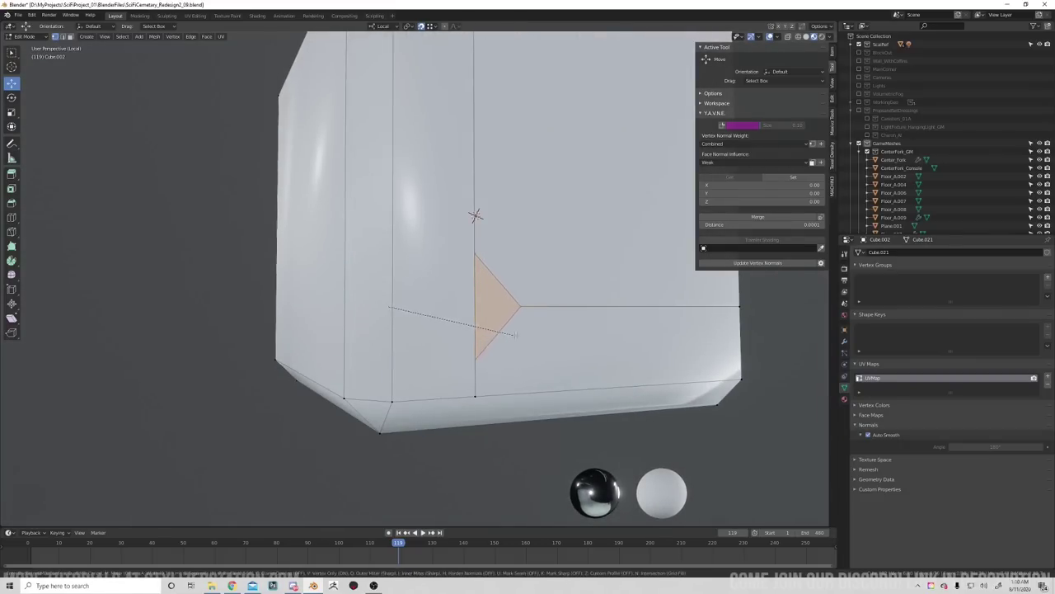
scroll(533, 335, up, 2)
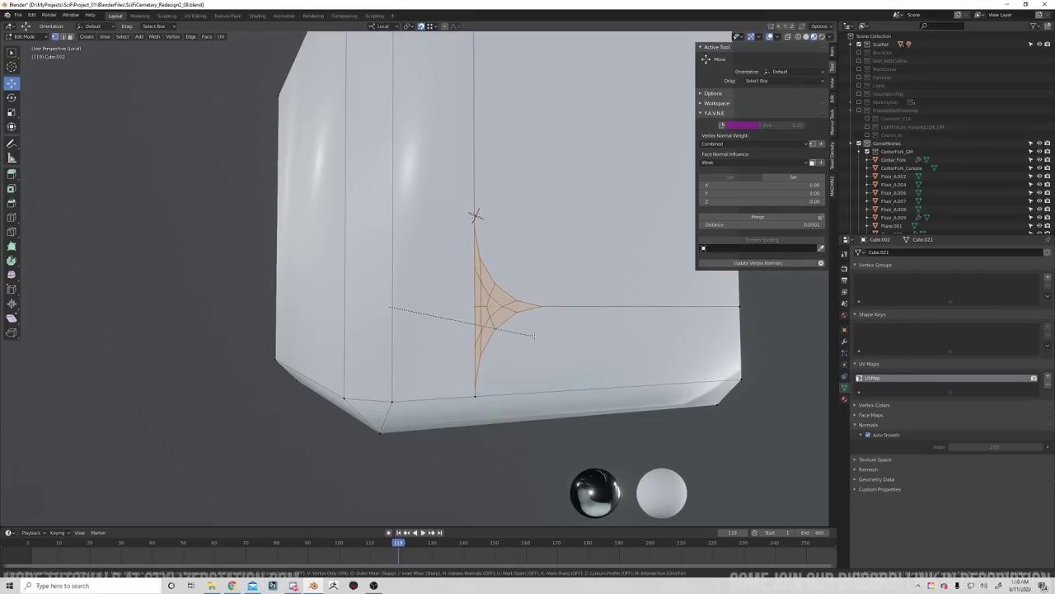
click(481, 329)
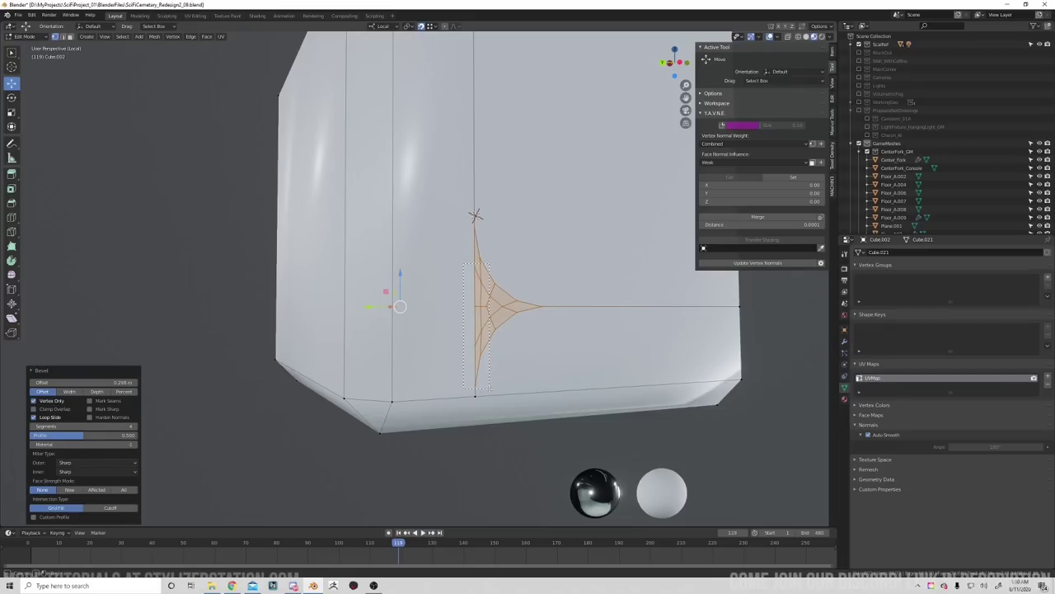
Dissolve the inner vertices of the first side's vertex bevel and select the leftover vertex on the lower edge.
drag(490, 387, 490, 352)
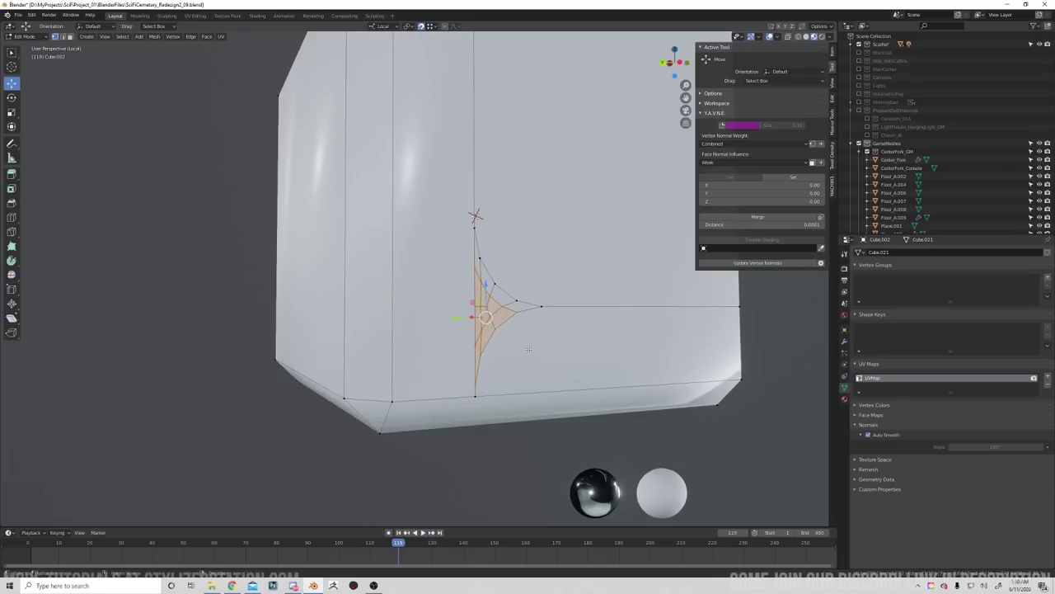
key(x)
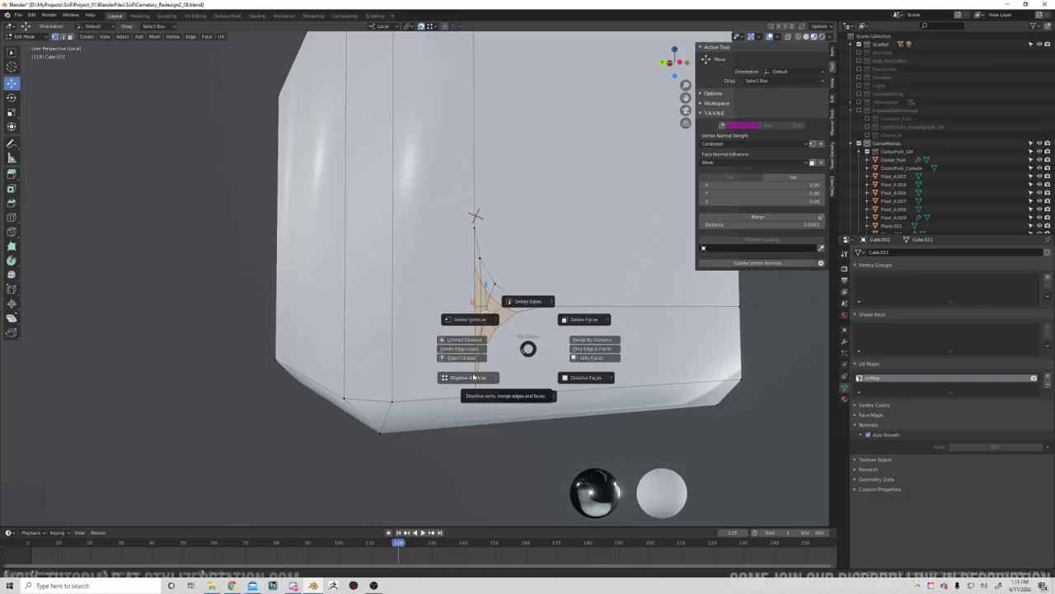
click(474, 377)
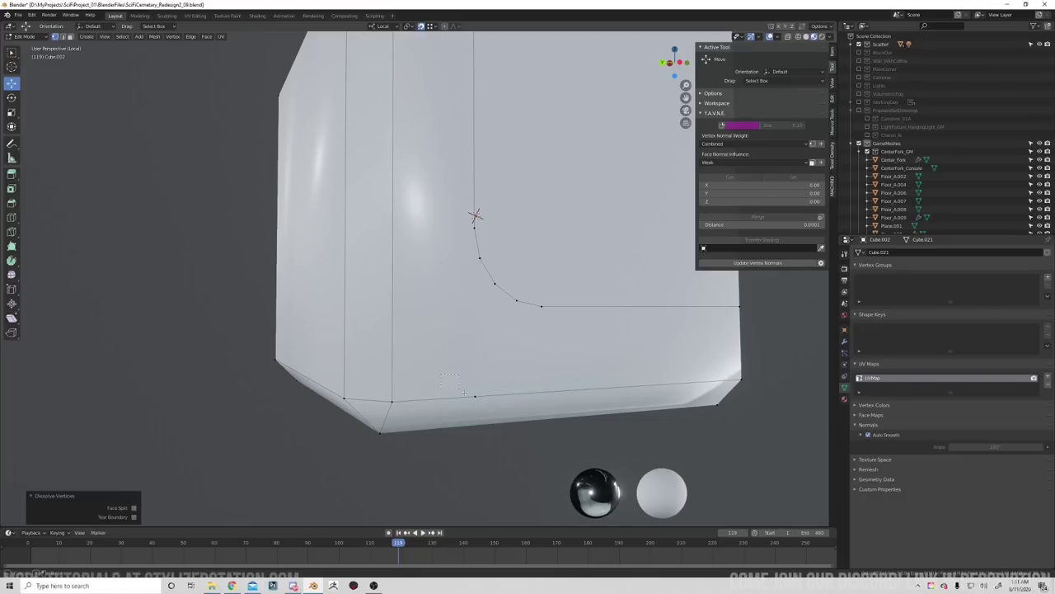
drag(464, 393, 511, 401)
key(F3)
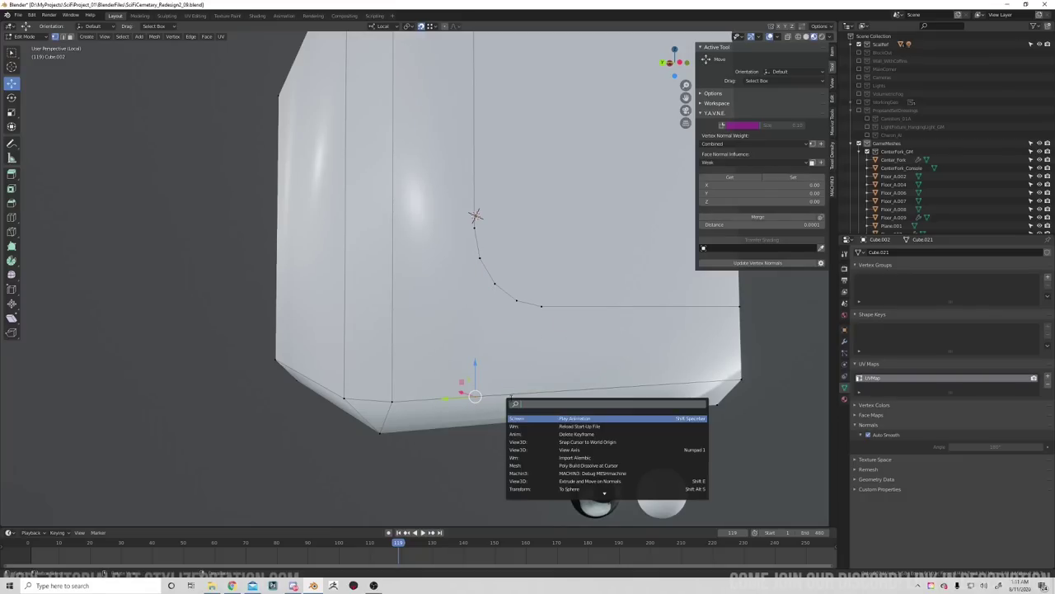
key(Escape)
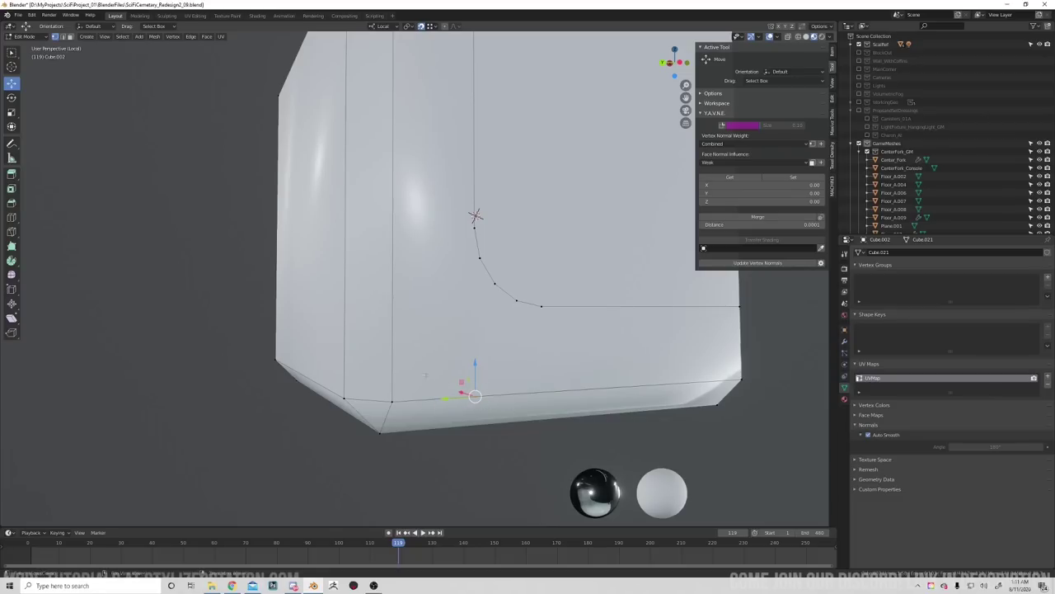
Dissolve the inner vertices of the matching vertex bevel on the opposite side, keeping only its rounded outer curve.
middle_drag(512, 363, 483, 374)
drag(486, 403, 447, 376)
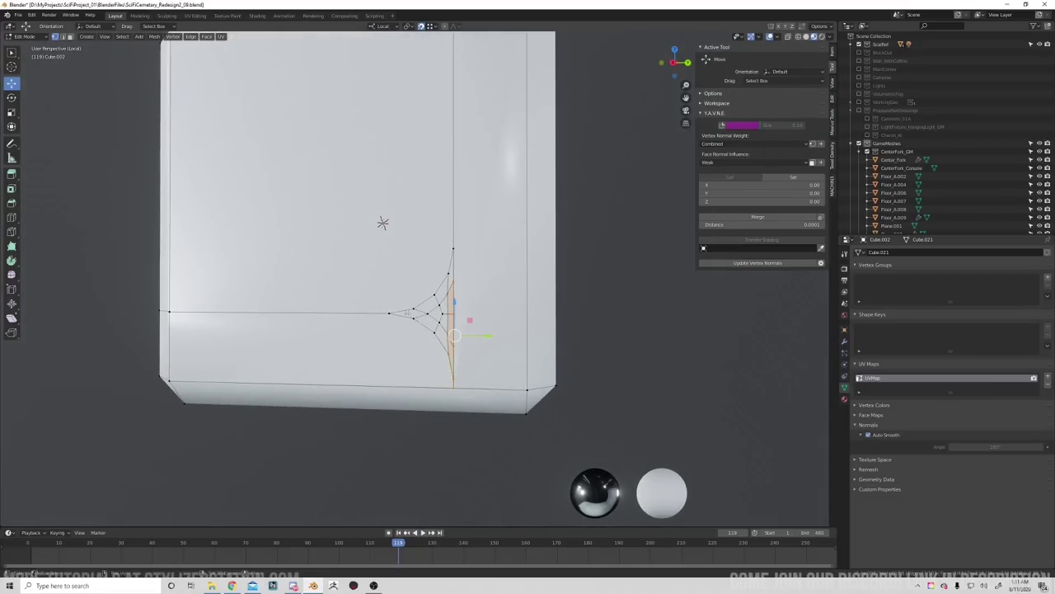
shift+drag(408, 312, 486, 369)
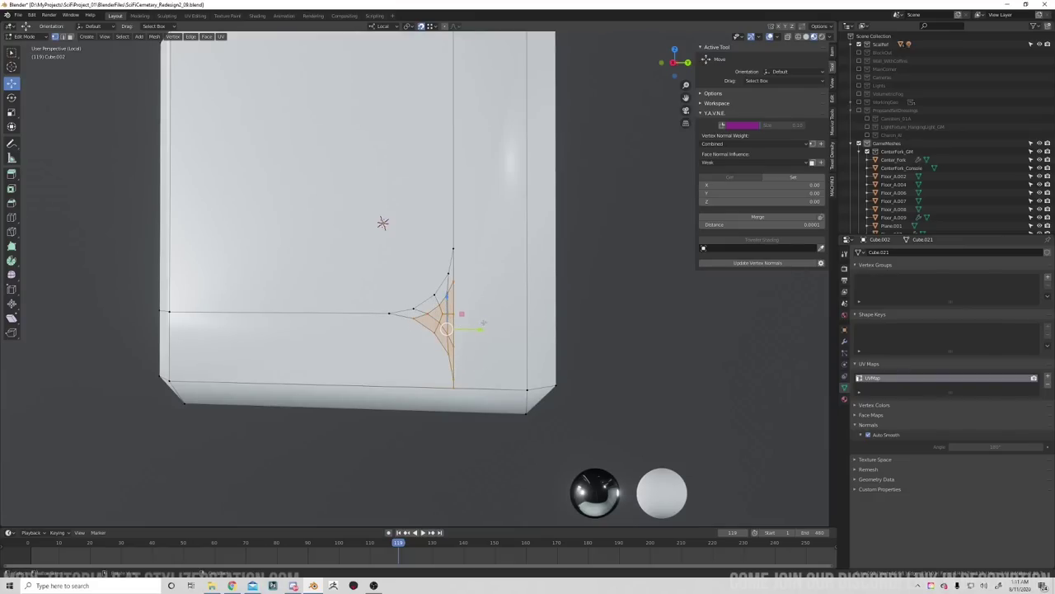
key(x)
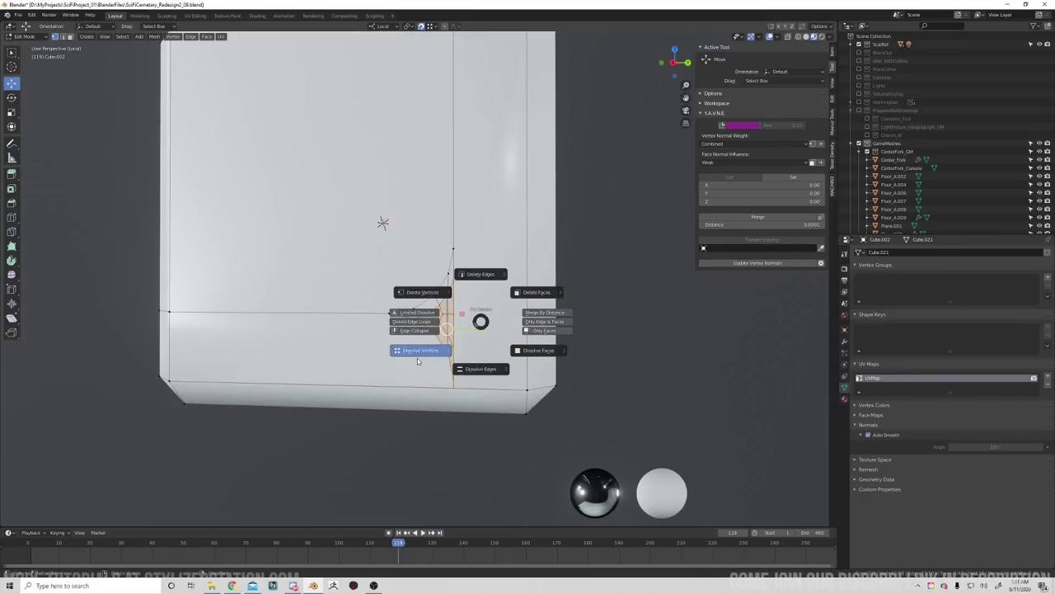
click(419, 350)
Cut the missing lower edge back in between the corner vertices with the Knife tool.
middle_drag(495, 346, 456, 336)
middle_drag(434, 371, 476, 344)
key(k)
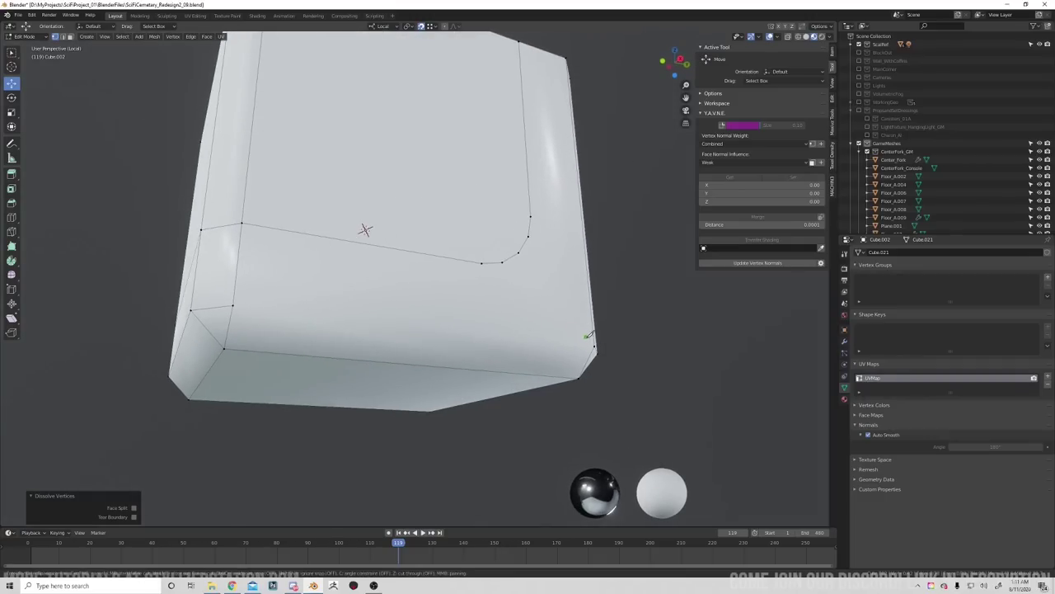
click(233, 305)
key(Return)
middle_drag(295, 282, 320, 326)
click(320, 320)
Select the rounded edge loop running across the cube and bevel it into a narrow strip with about 0.08 m offset.
middle_drag(417, 337, 355, 322)
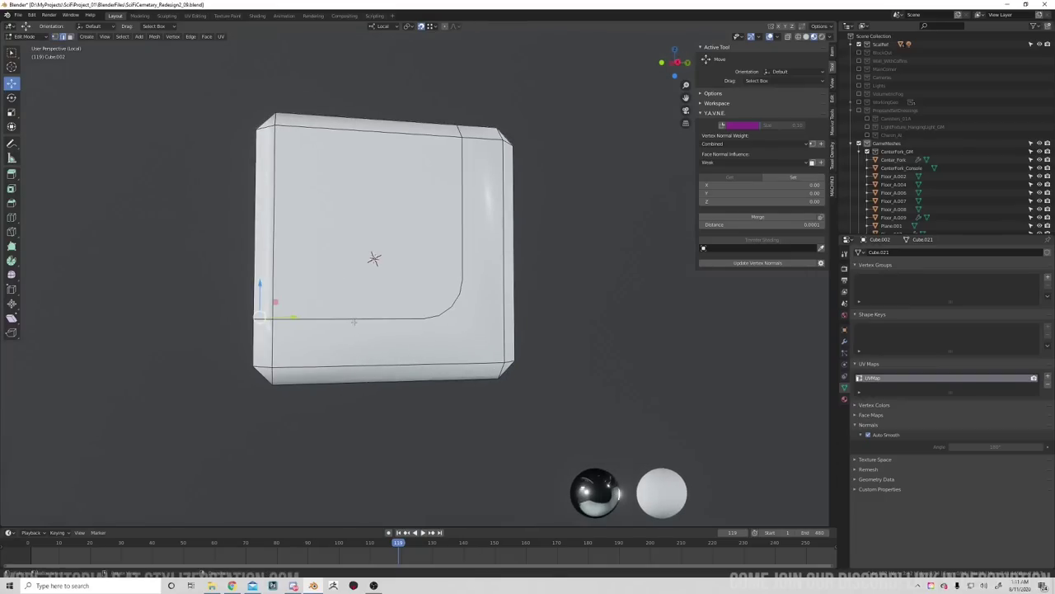
click(355, 322)
key(alt+a)
alt+click(354, 321)
middle_drag(420, 334, 382, 341)
key(k)
click(381, 340)
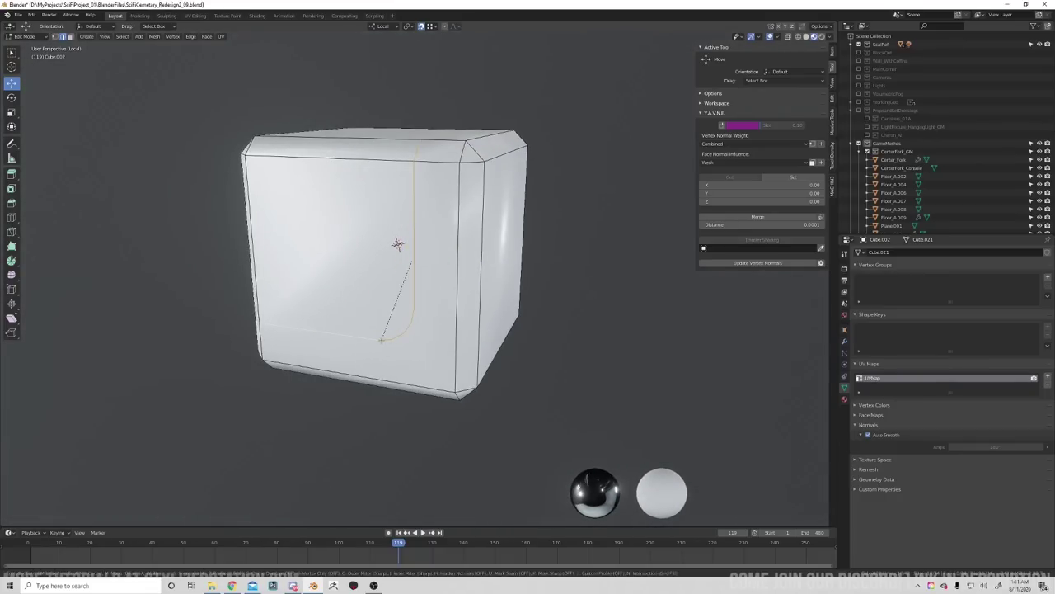
click(396, 243)
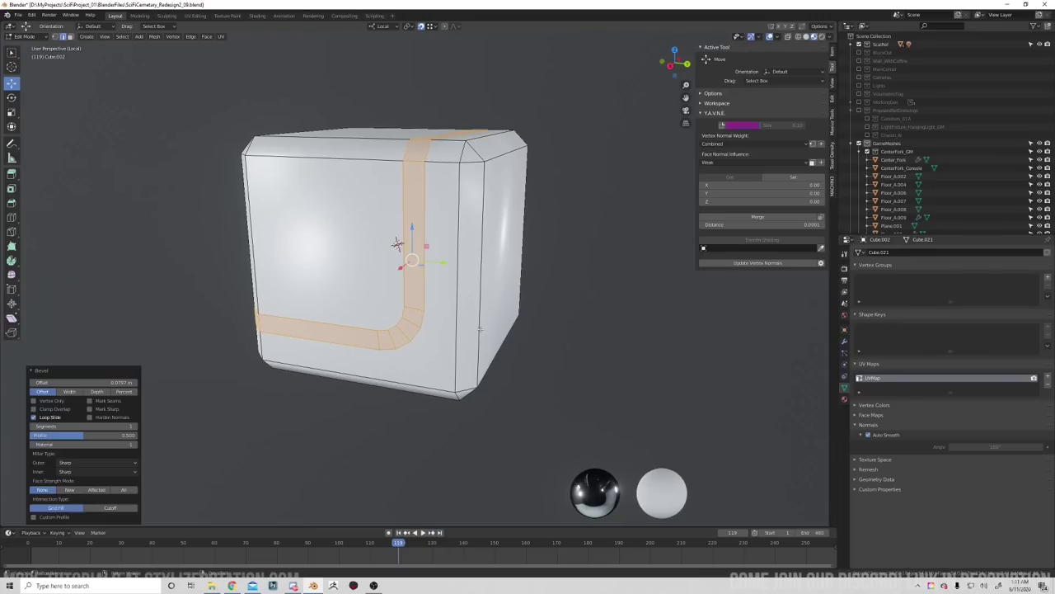
Add a single off-centre loop cut running over the cube's top and adjacent plain side with a factor of about -0.5.
middle_drag(399, 242, 415, 276)
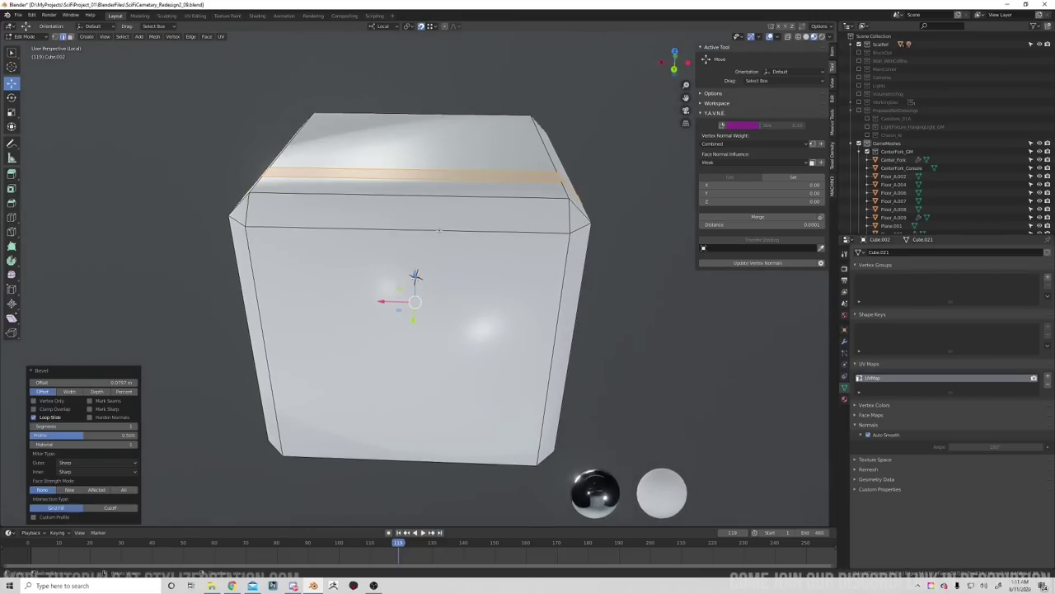
key(ctrl+r)
click(414, 277)
click(417, 277)
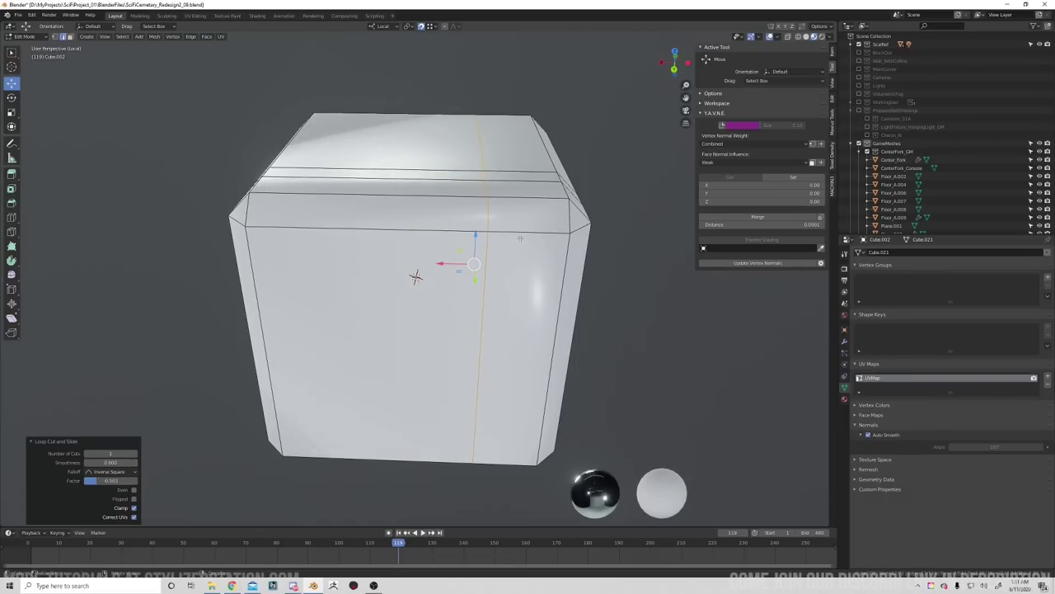
scroll(417, 277, down, 3)
middle_drag(407, 330, 377, 328)
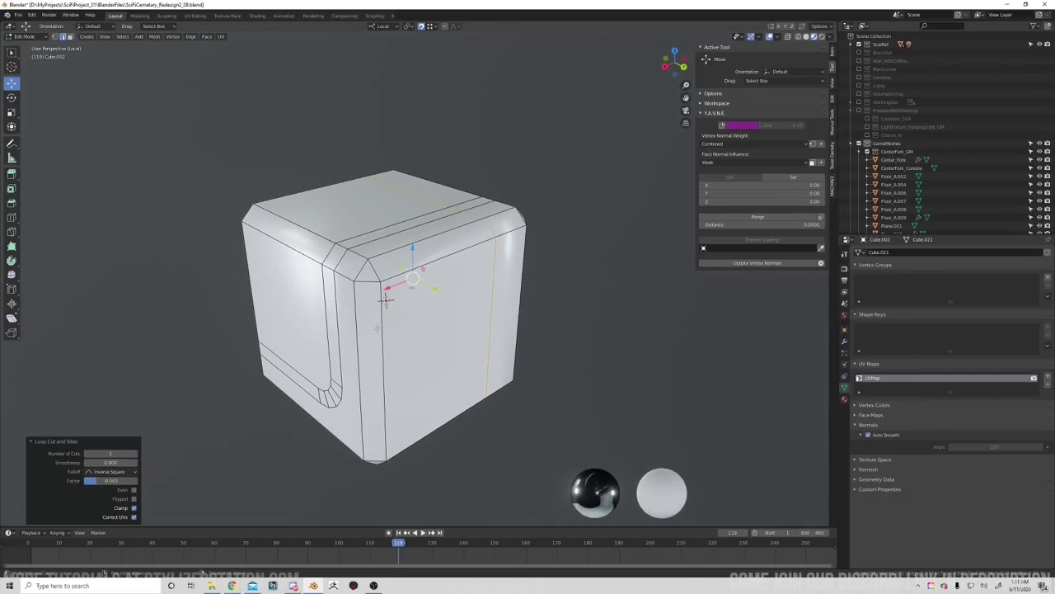
Select all the flat faces on the cube's six sides, leaving the bevel faces unselected.
middle_drag(528, 324, 384, 313)
drag(367, 297, 438, 363)
middle_drag(528, 345, 453, 330)
scroll(409, 300, down, 2)
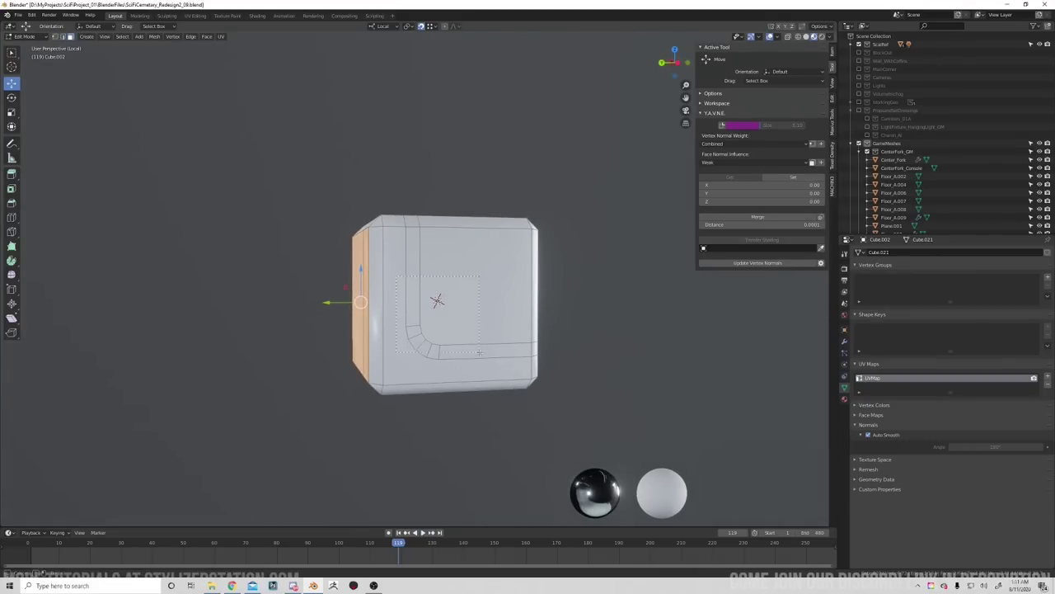
shift+drag(480, 353, 481, 354)
middle_drag(513, 324, 429, 285)
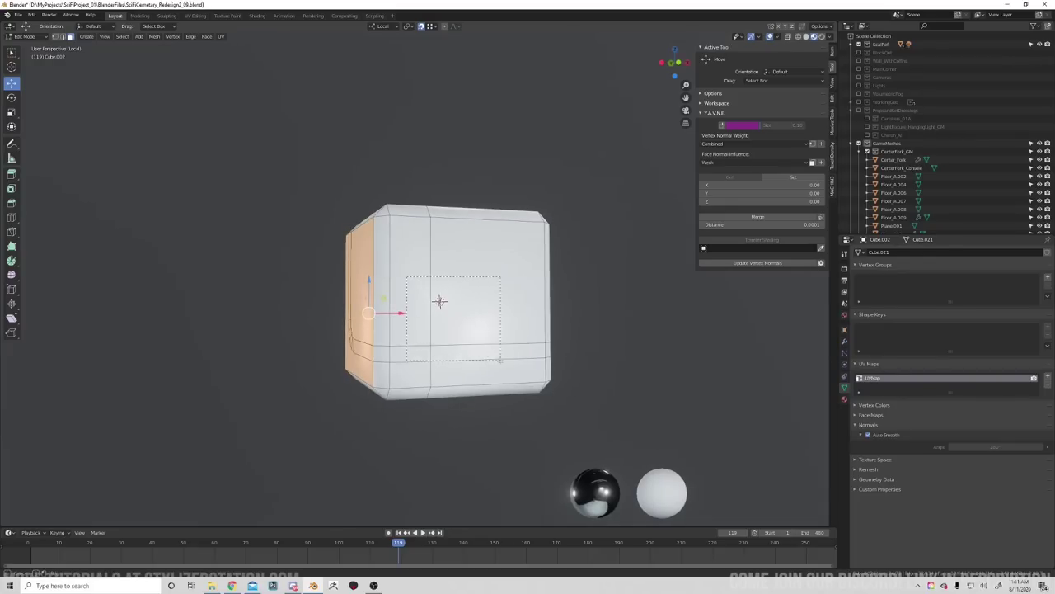
drag(501, 360, 501, 360)
middle_drag(500, 361, 399, 251)
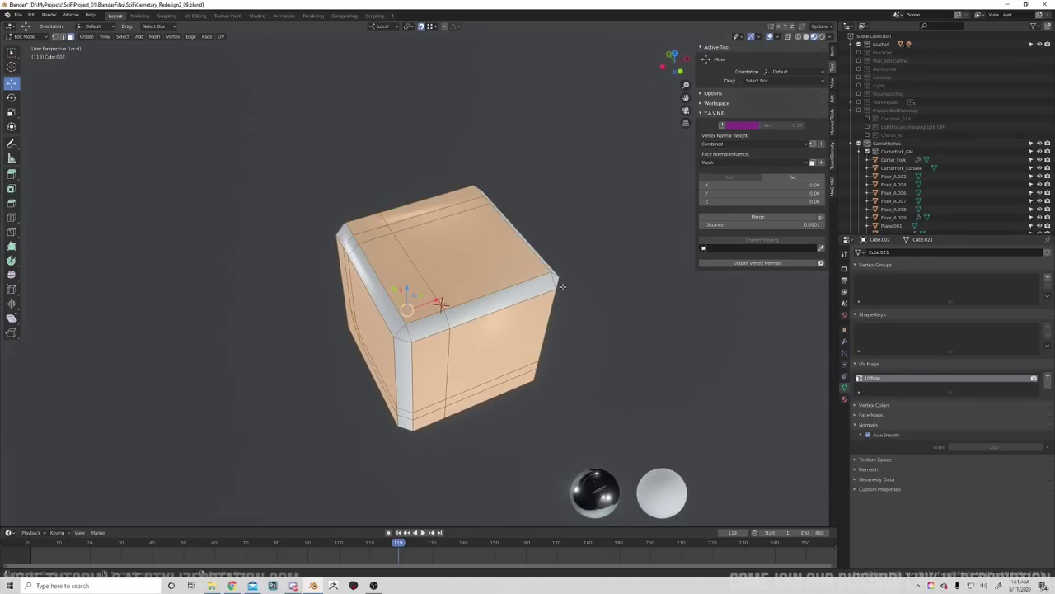
middle_drag(562, 286, 397, 326)
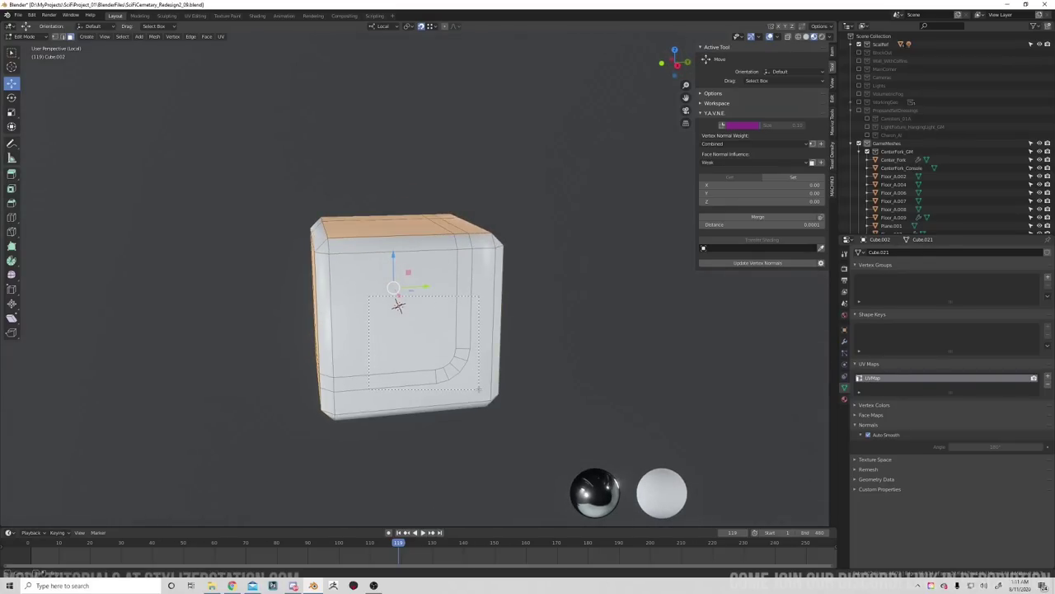
drag(479, 389, 479, 388)
middle_drag(479, 389, 495, 270)
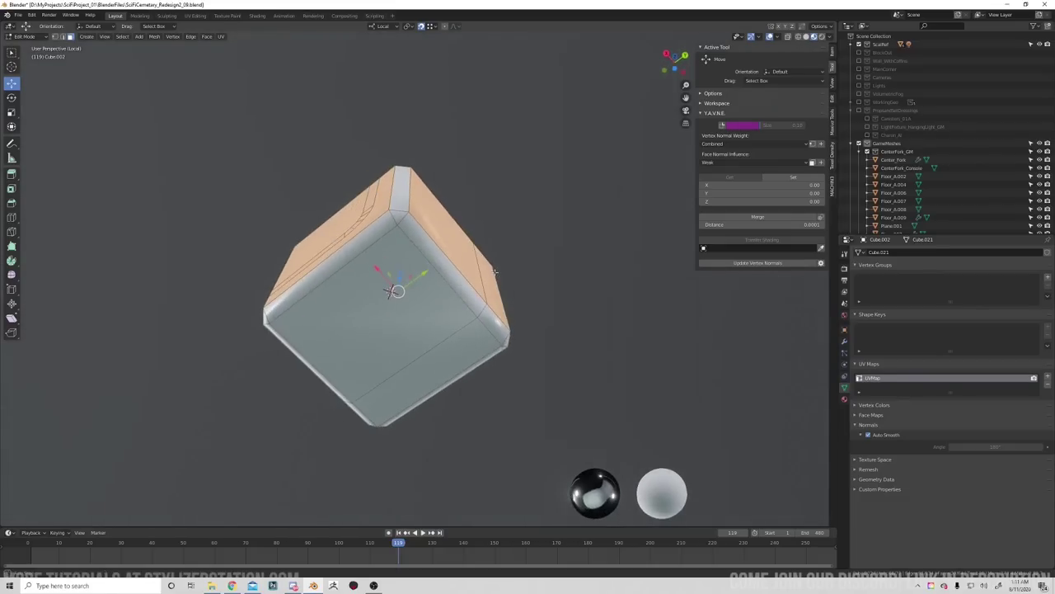
shift+click(445, 370)
middle_drag(496, 286, 505, 340)
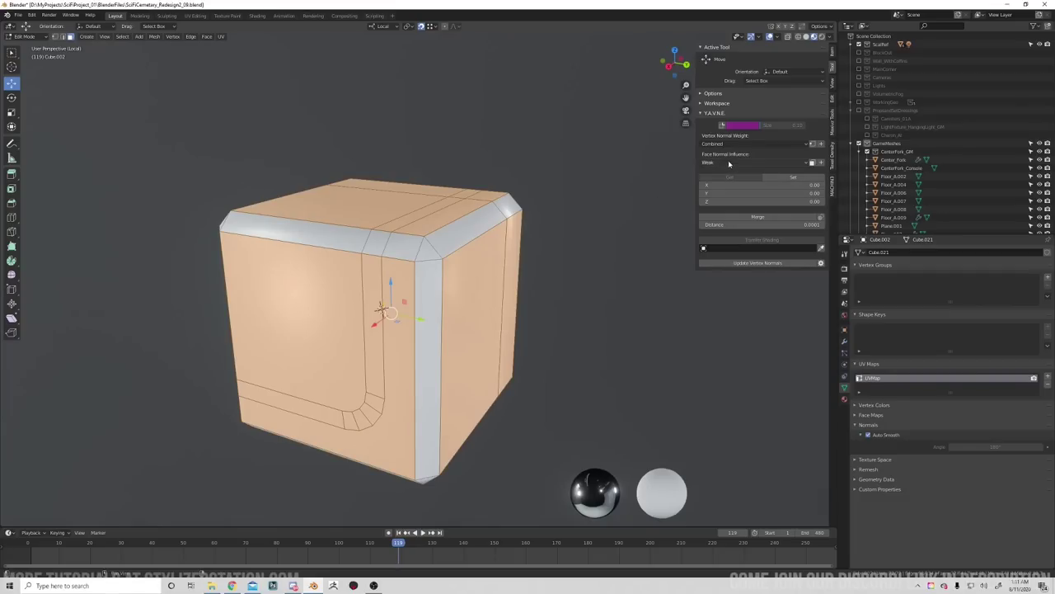
Set the Y.A.V.N.E. face normal influence to Strong for the selected flat faces.
click(754, 162)
click(742, 191)
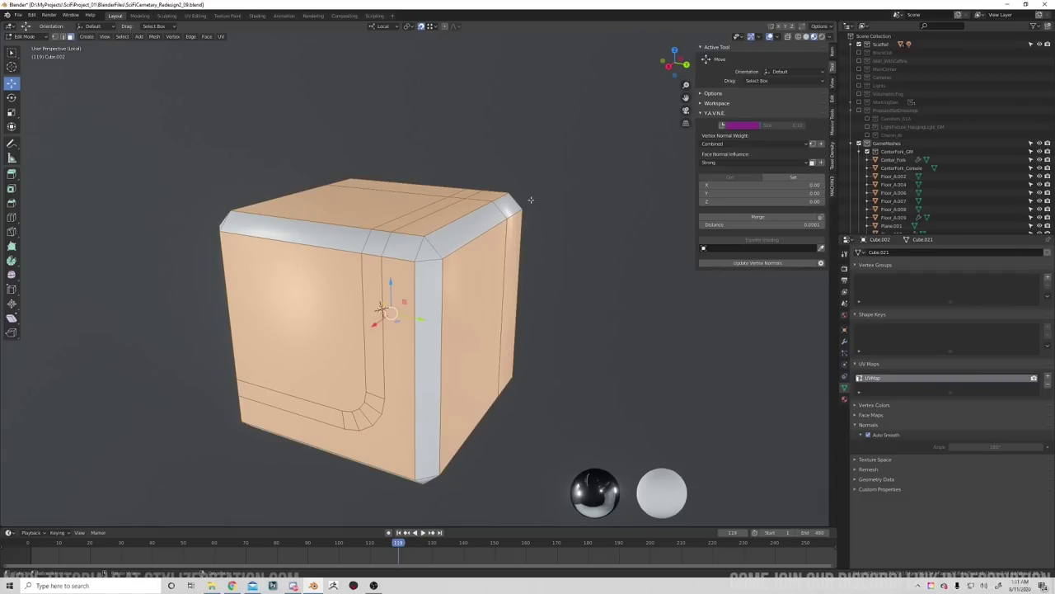
middle_drag(617, 178, 609, 207)
shift+middle_drag(609, 206, 604, 174)
scroll(596, 175, up, 2)
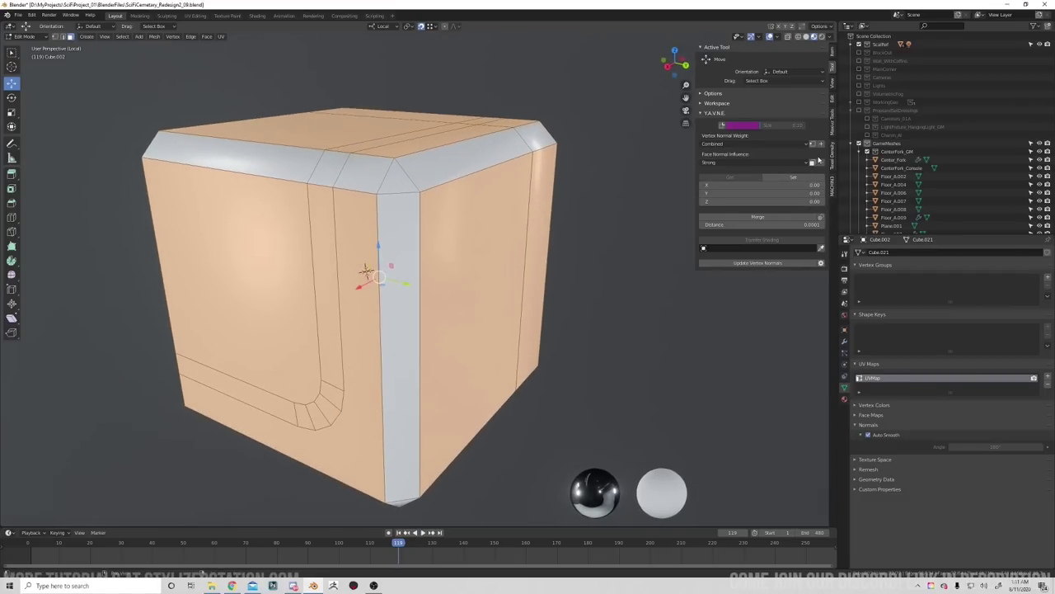
Examine the cube's smooth shading in Object Mode without the wireframe.
scroll(583, 238, down, 5)
middle_drag(582, 238, 573, 309)
key(Tab)
scroll(617, 335, up, 3)
click(476, 282)
key(ctrl+s)
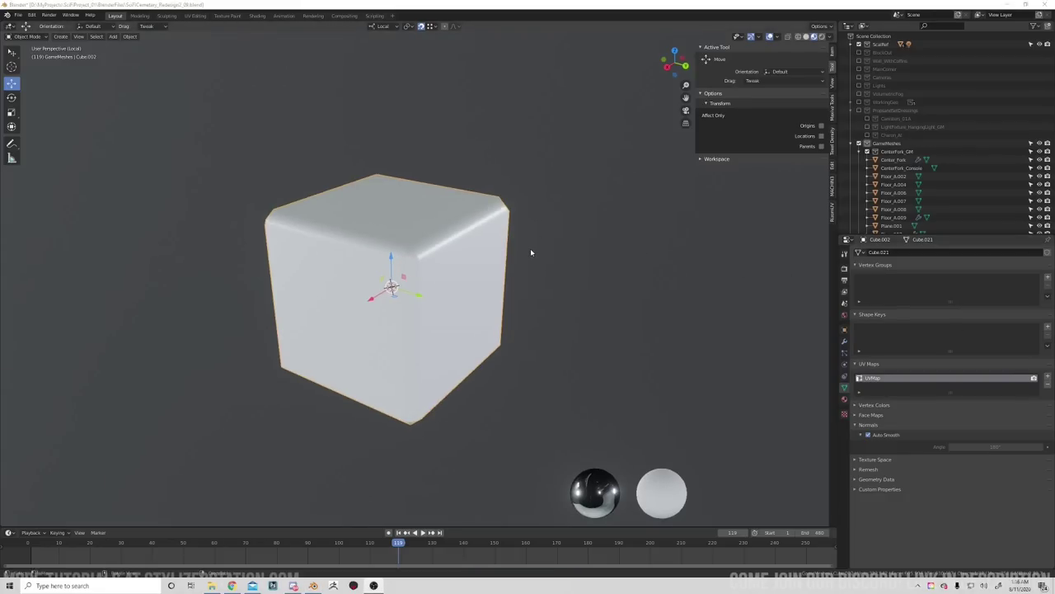
right_click(555, 278)
click(561, 264)
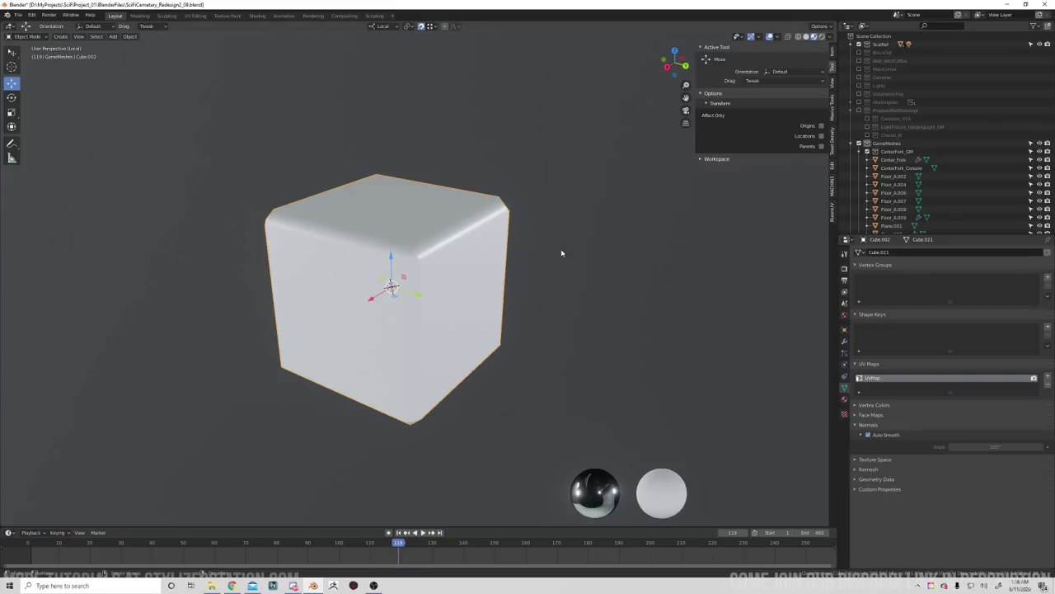
middle_drag(585, 306, 542, 286)
Return the cube to Edit Mode and isolate it in the UV Editing workspace.
key(Tab)
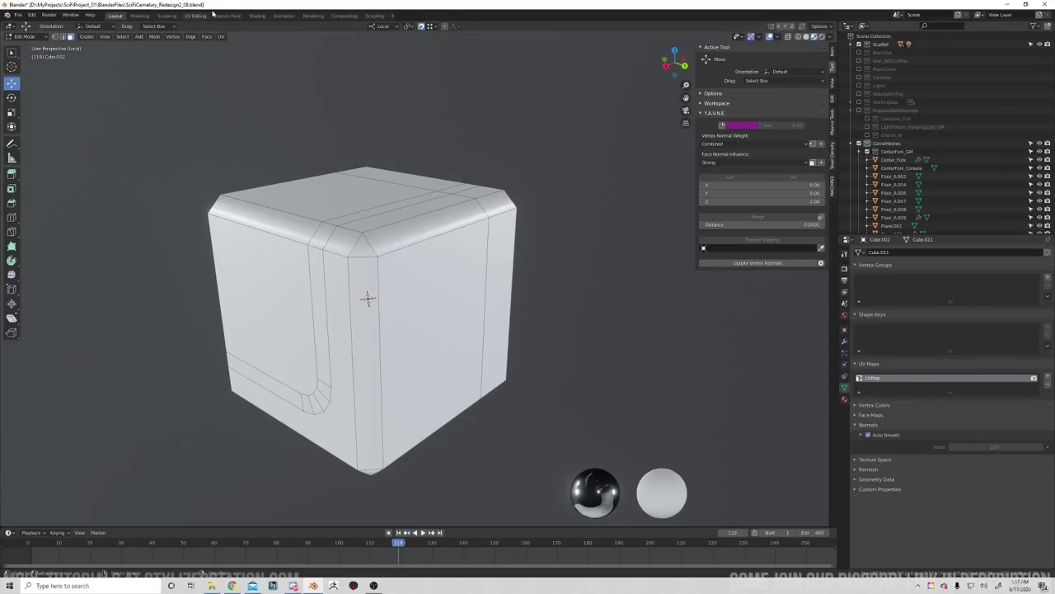
click(197, 16)
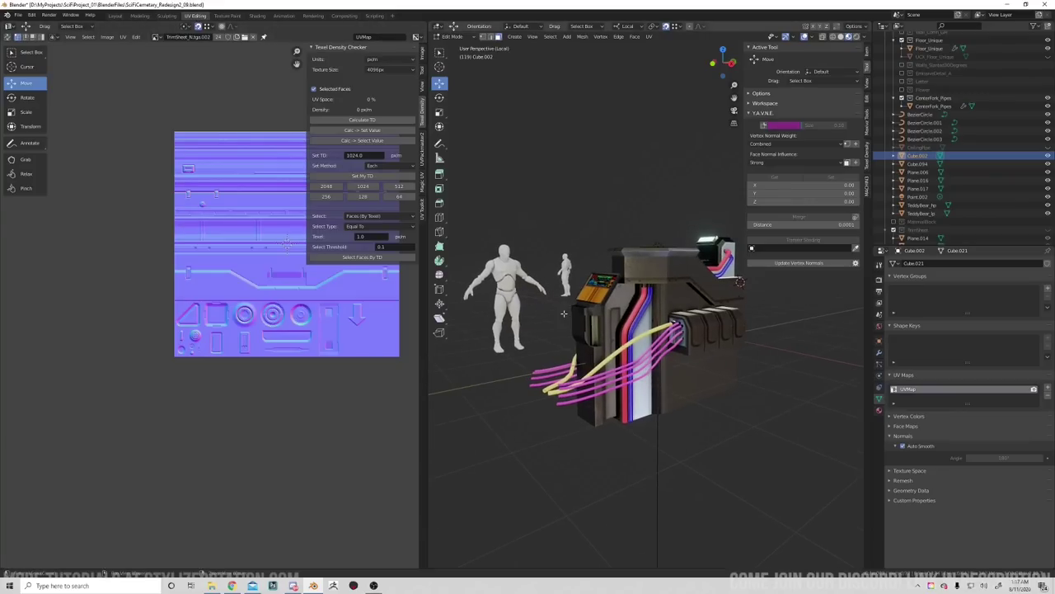
key(KP_Divide)
key(KP_Divide)
Select the large side face enclosed by the rounded bevel strip and frame it in the 3D viewport.
middle_drag(572, 316, 703, 340)
shift+middle_drag(702, 339, 610, 378)
click(639, 317)
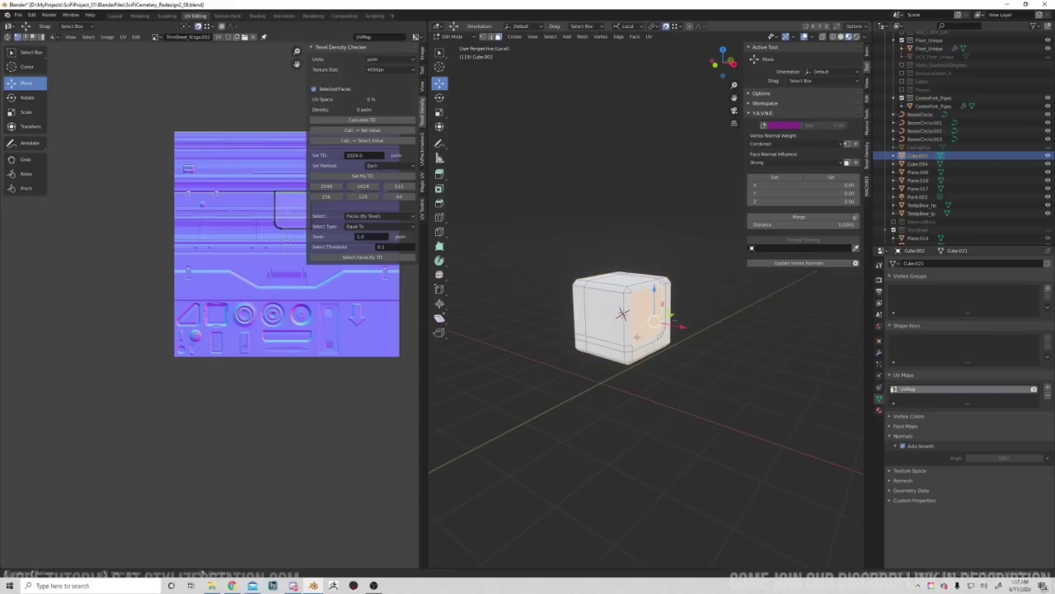
key(KP_Decimal)
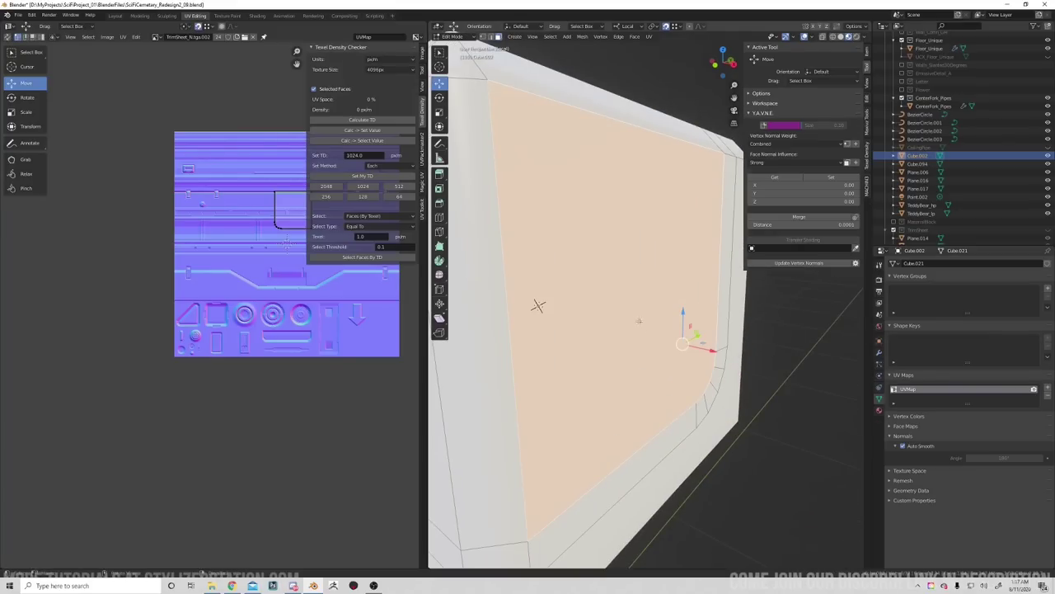
Inspect the cube around the selected side face and undo the last two changes.
scroll(639, 320, down, 5)
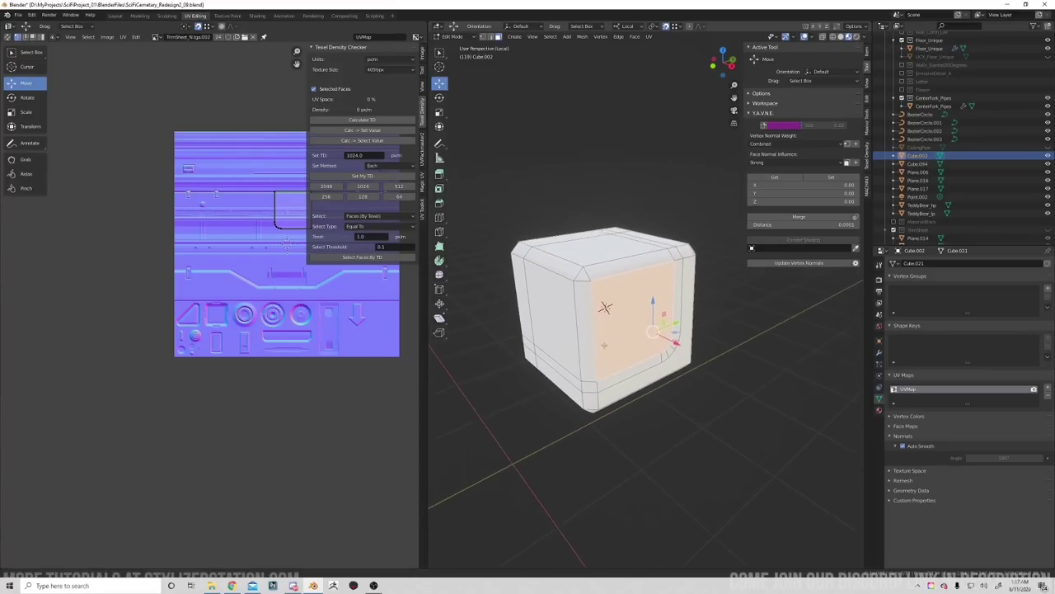
middle_drag(605, 345, 600, 326)
mouse_move(622, 377)
middle_down()
mouse_move(633, 376)
mouse_move(610, 370)
middle_up()
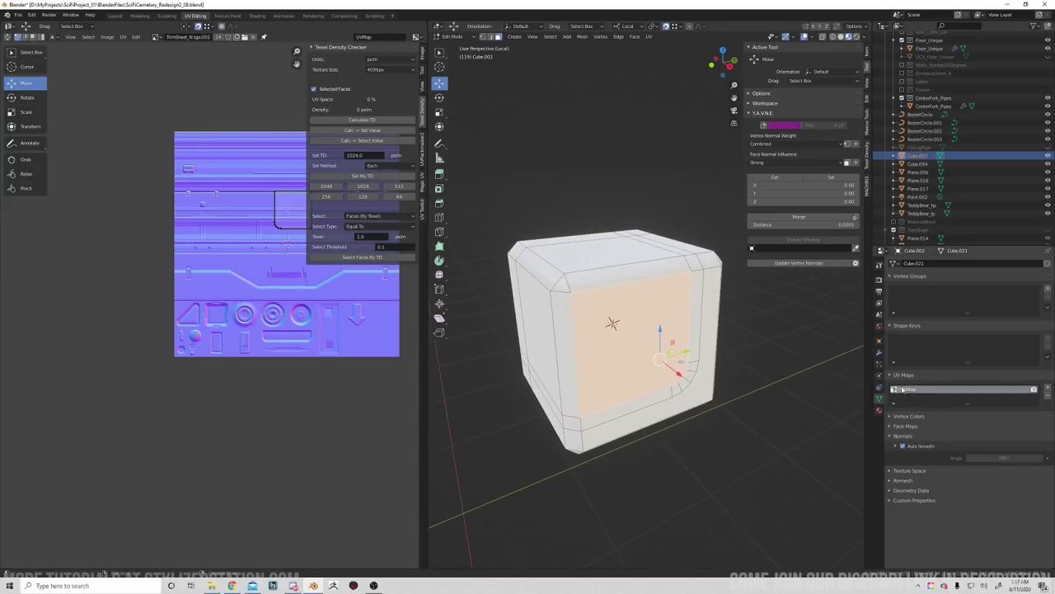
middle_drag(660, 329, 580, 300)
key(ctrl+z)
key(ctrl+z)
Select the outer bevel edges along three sides of the cube's top, leaving the fourth side connected.
scroll(664, 337, down, 2)
click(639, 341)
alt+click(638, 340)
scroll(698, 334, down, 2)
middle_drag(638, 318, 682, 298)
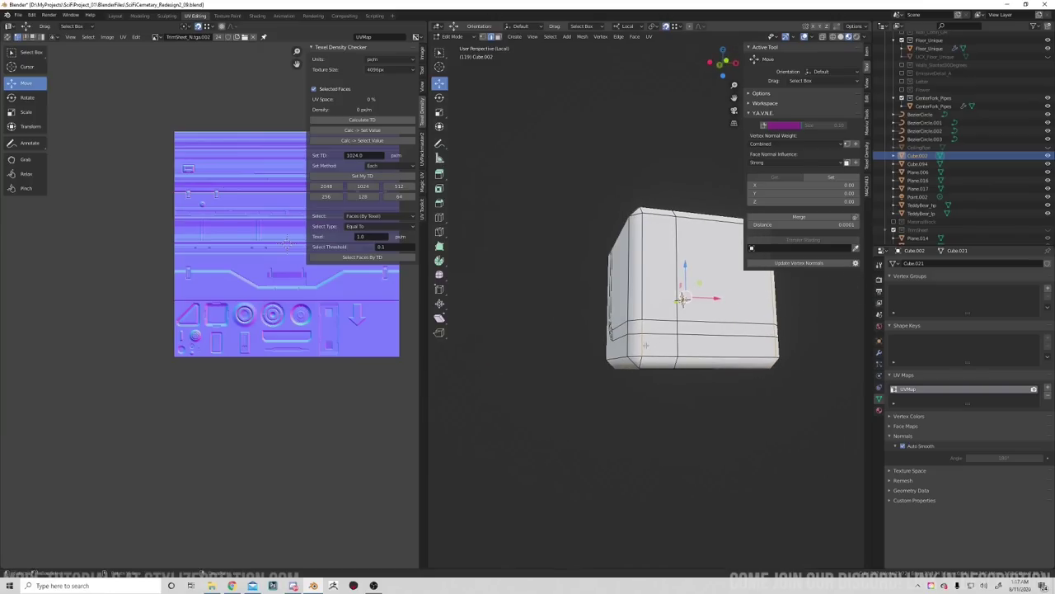
middle_drag(648, 331, 676, 334)
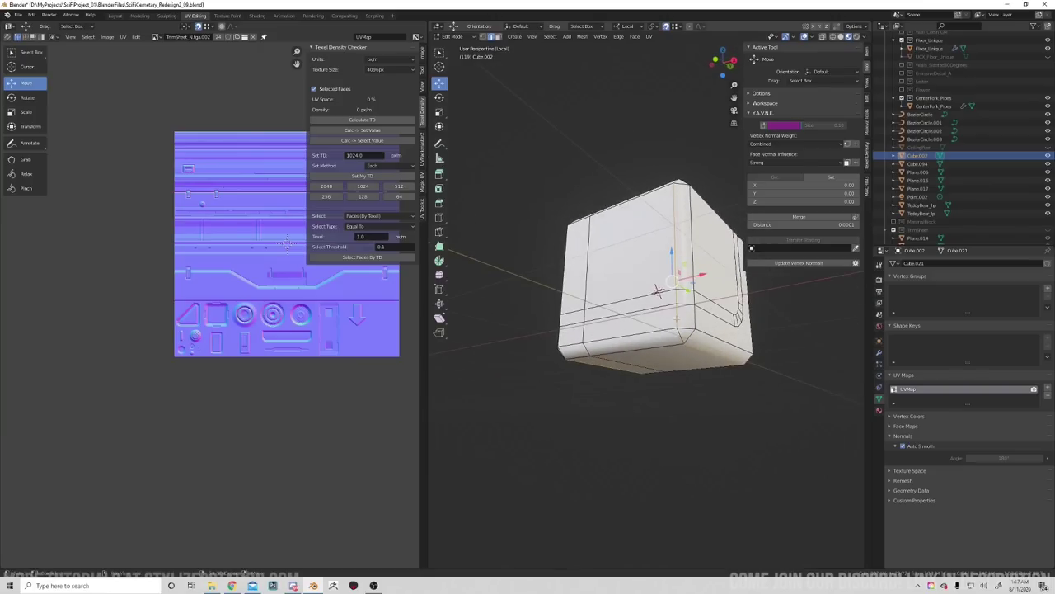
ctrl+click(675, 207)
click(783, 248)
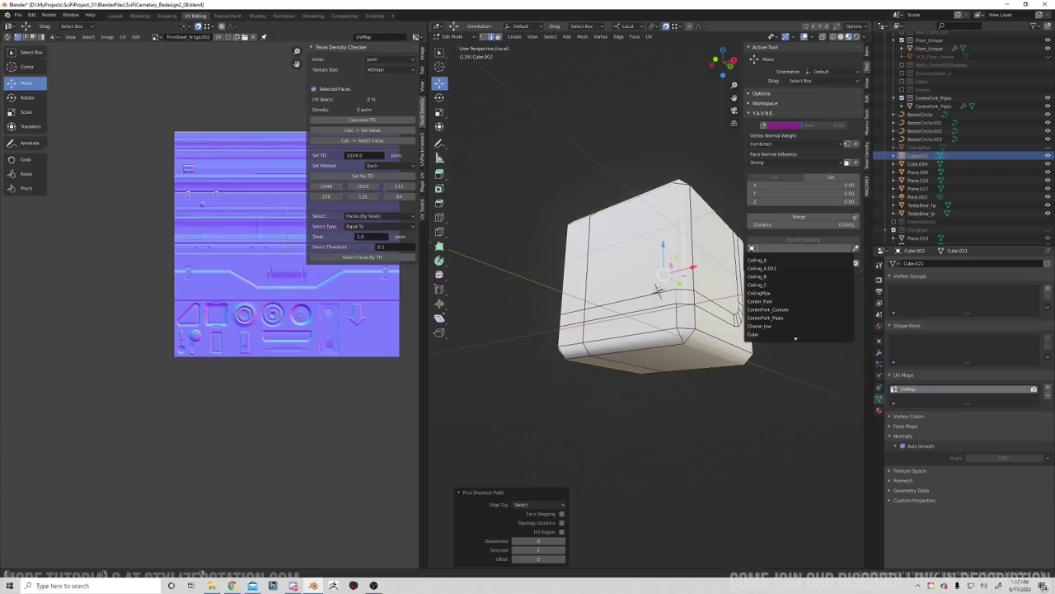
click(771, 260)
scroll(696, 295, up, 2)
shift+click(696, 296)
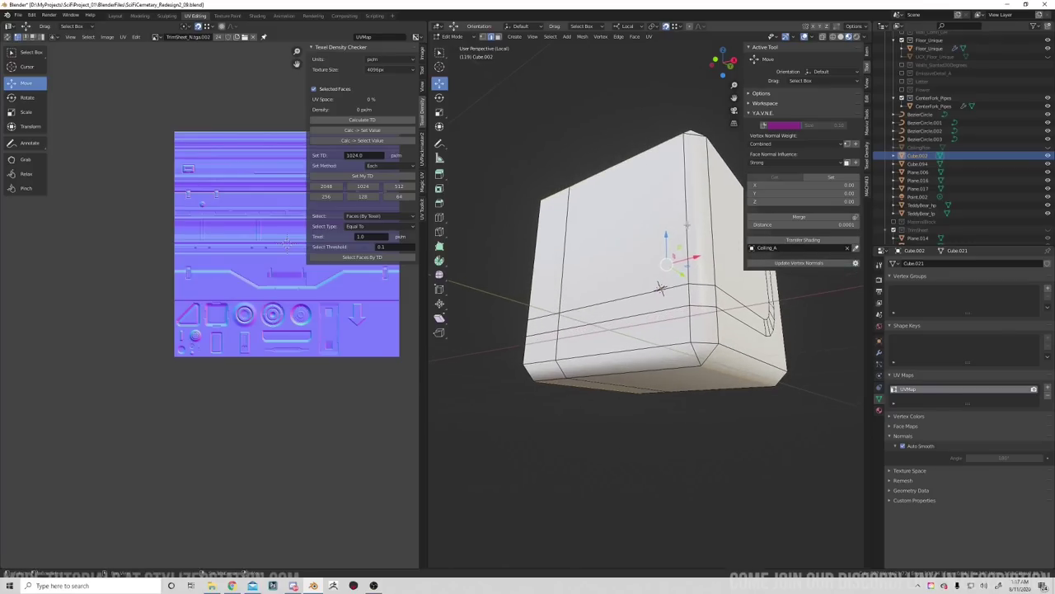
Check the edge selection around the cube's top and mark the selected edges as UV seams.
middle_drag(687, 224, 690, 373)
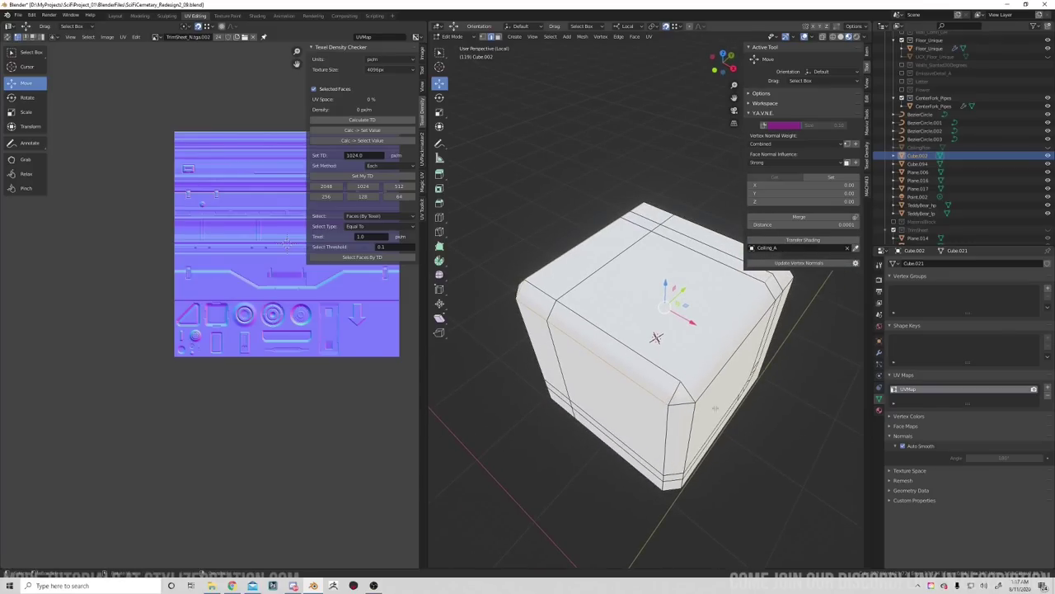
middle_drag(716, 408, 620, 324)
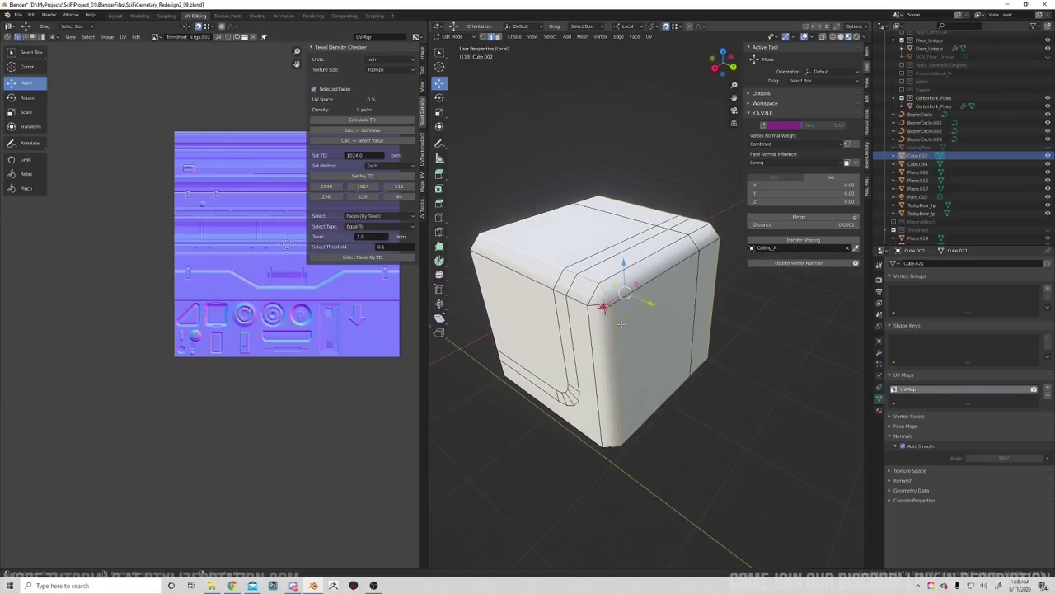
middle_drag(657, 283, 668, 263)
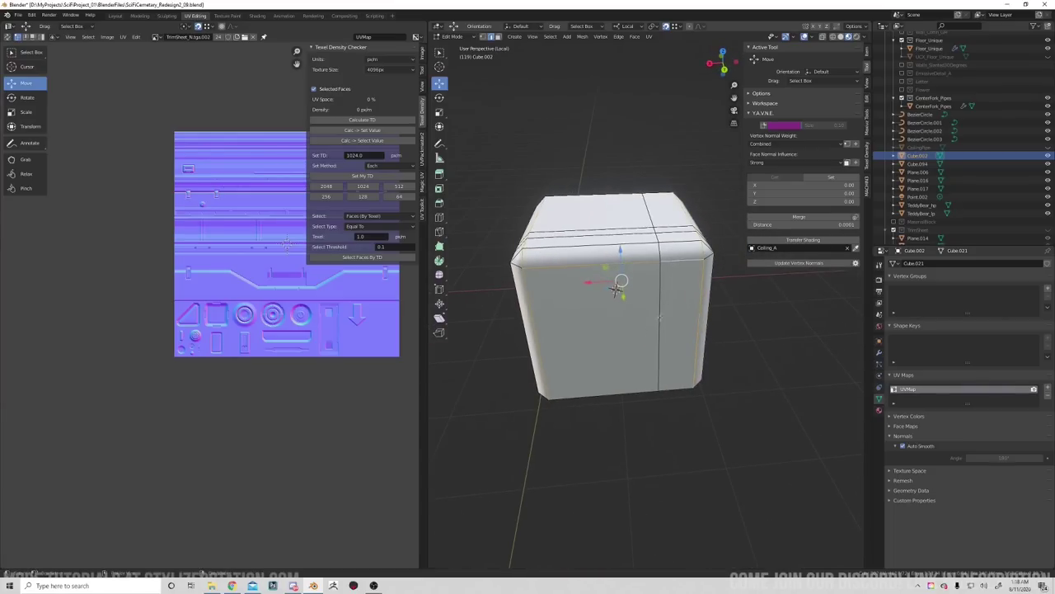
middle_drag(616, 286, 653, 388)
key(q)
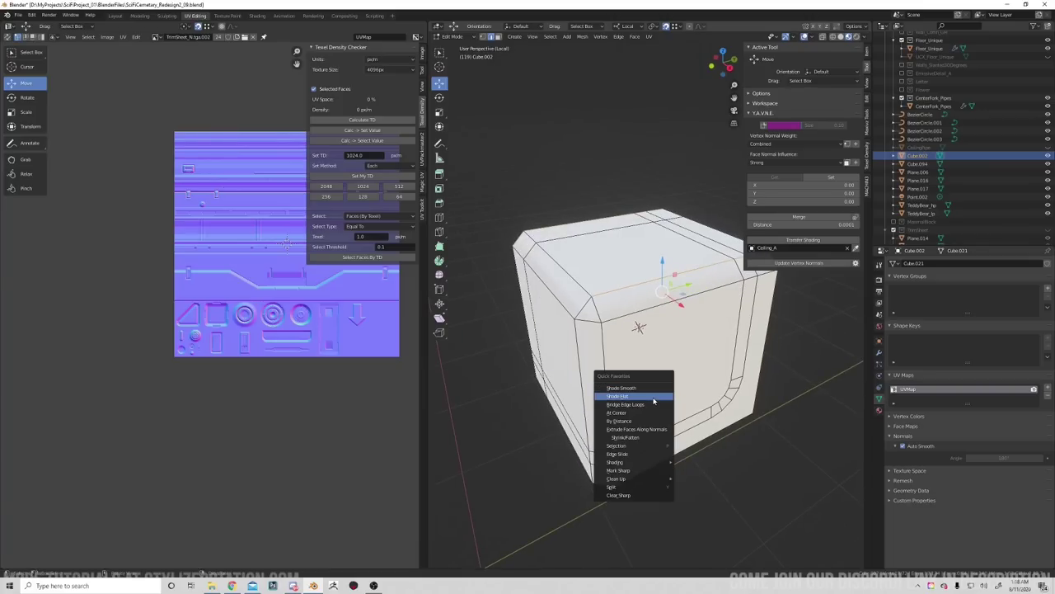
click(655, 396)
key(u)
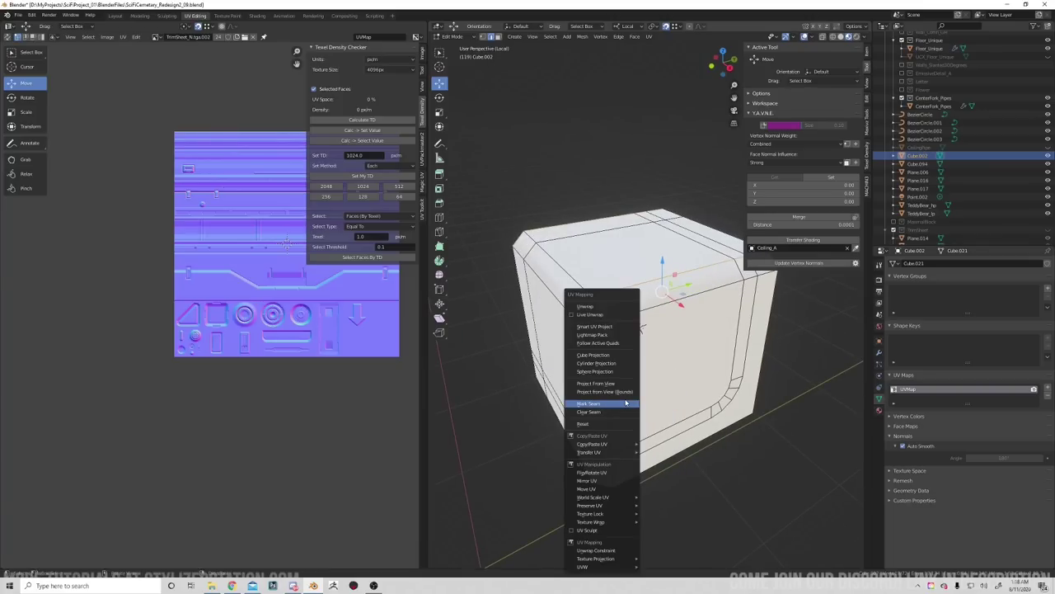
click(615, 403)
Select all faces linked to the narrow vertical bevel strip, with the linked selection delimited by seams.
middle_drag(631, 329, 627, 404)
alt+click(598, 314)
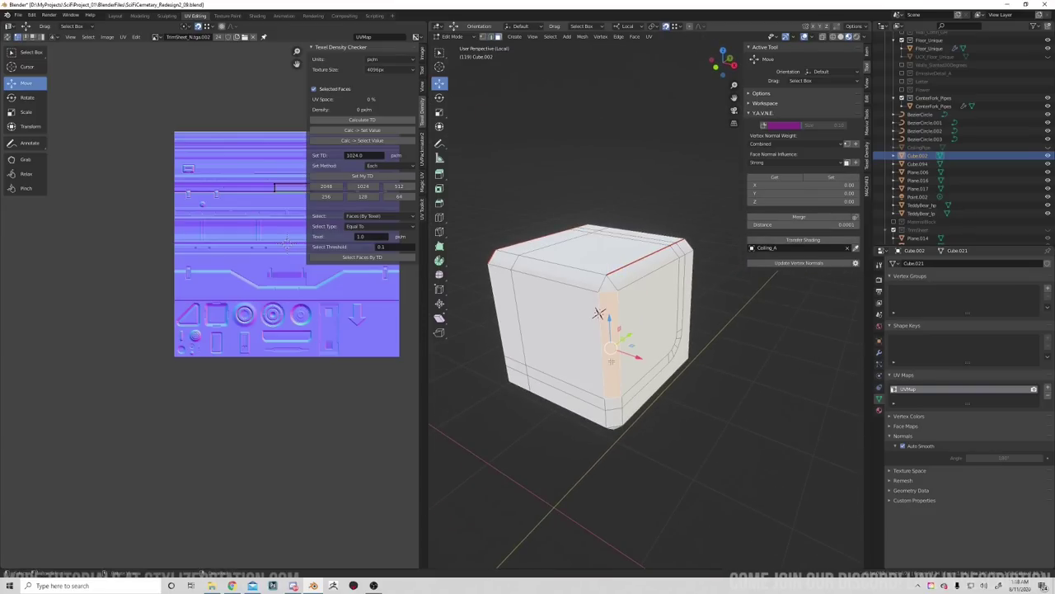
key(l)
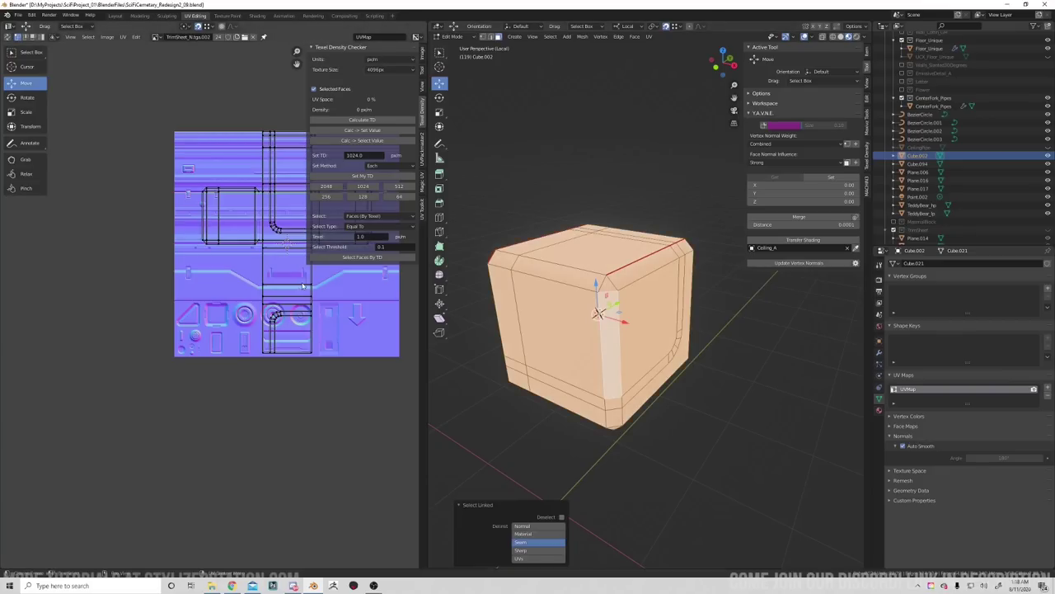
Unwrap the selected cube faces using the Conformal method.
scroll(289, 351, down, 1)
middle_drag(244, 371, 186, 402)
scroll(186, 402, down, 3)
key(u)
click(256, 350)
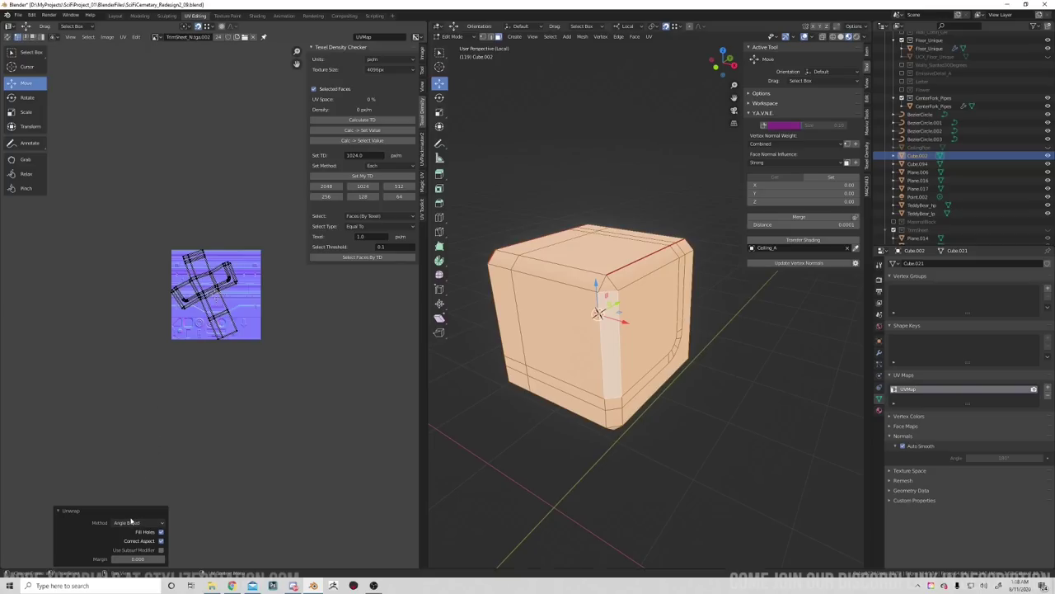
click(130, 522)
click(132, 542)
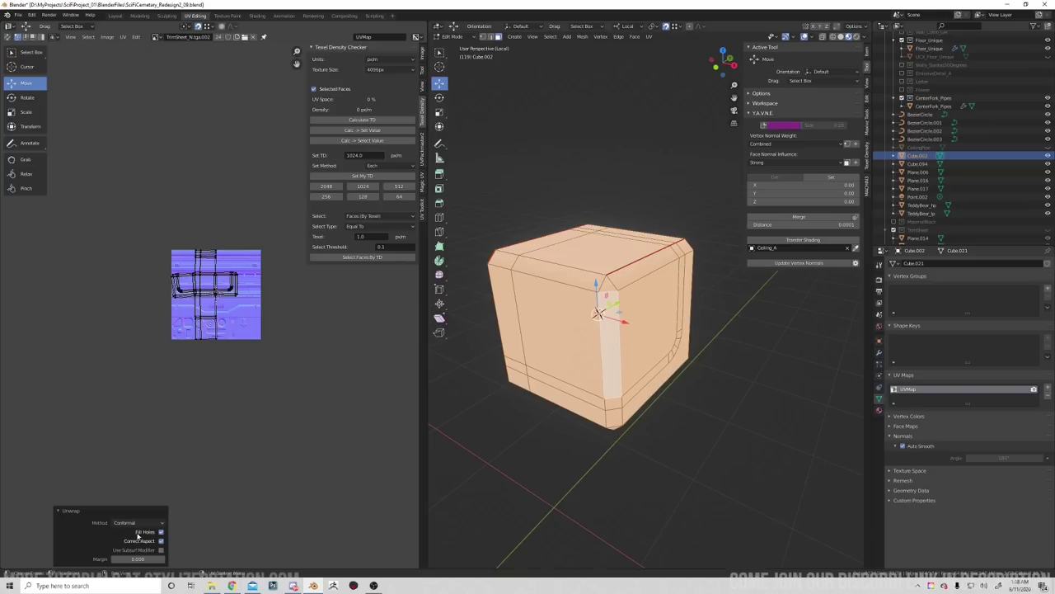
Select all the cube's UVs and set their texel density to 1024 px/m.
drag(106, 180, 265, 386)
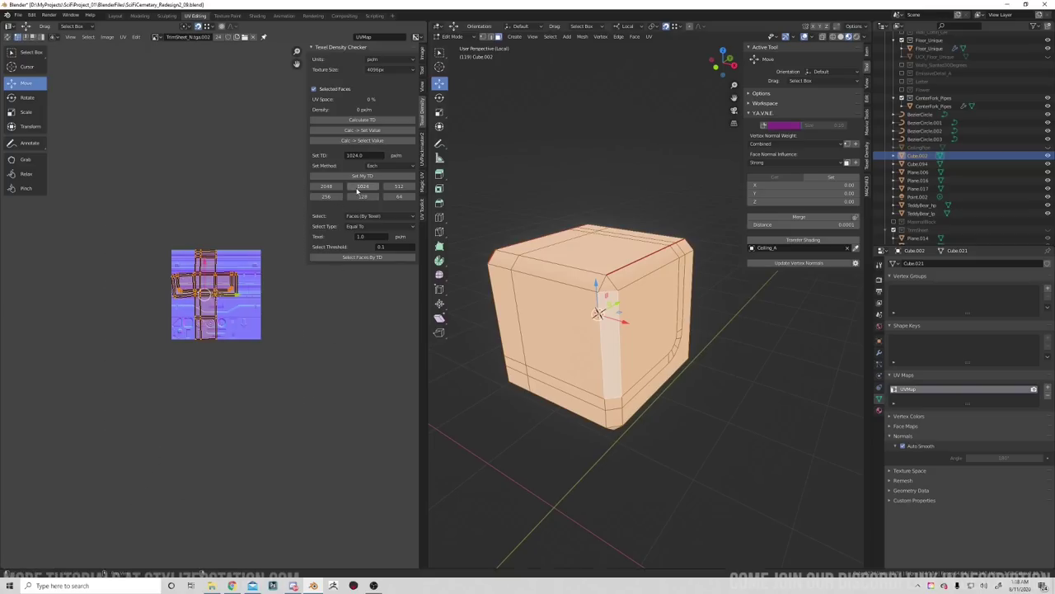
click(361, 186)
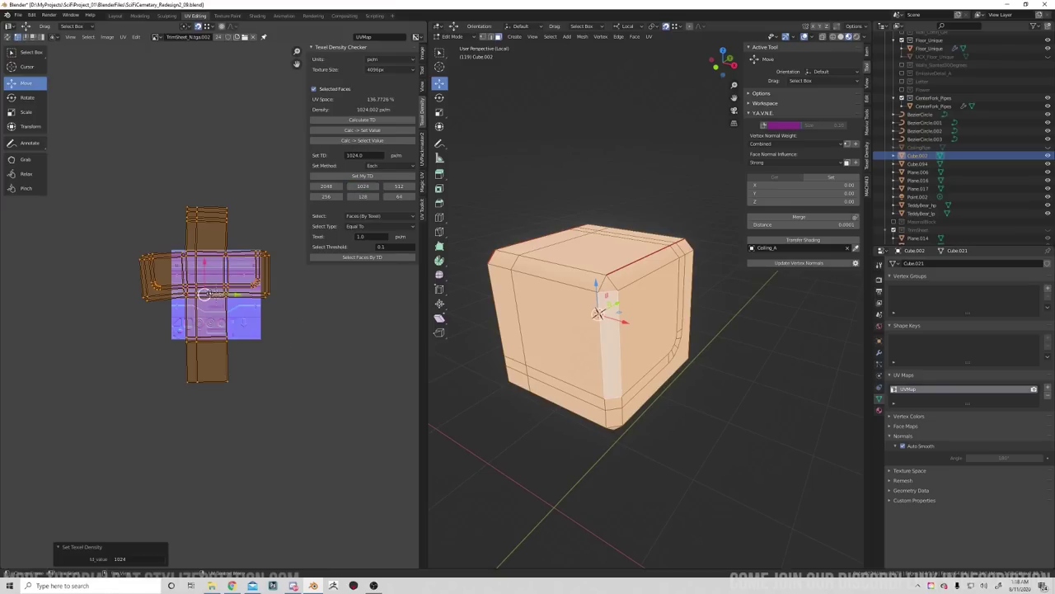
click(221, 301)
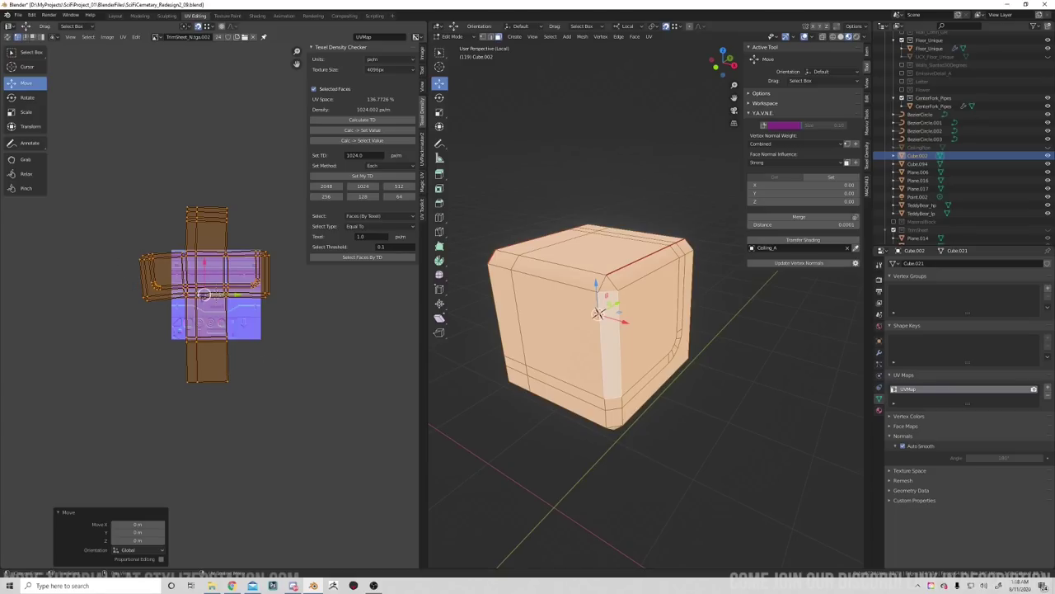
click(298, 364)
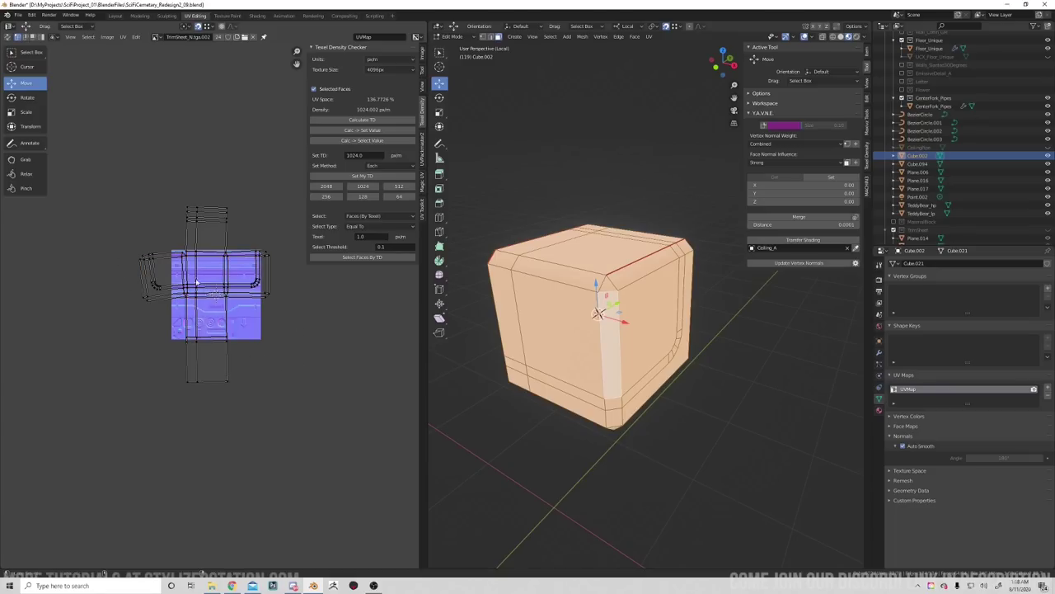
Move the whole UV layout up and left off the trim sheet, by about -0.725 in X and 0.573 in Y.
drag(117, 208, 346, 422)
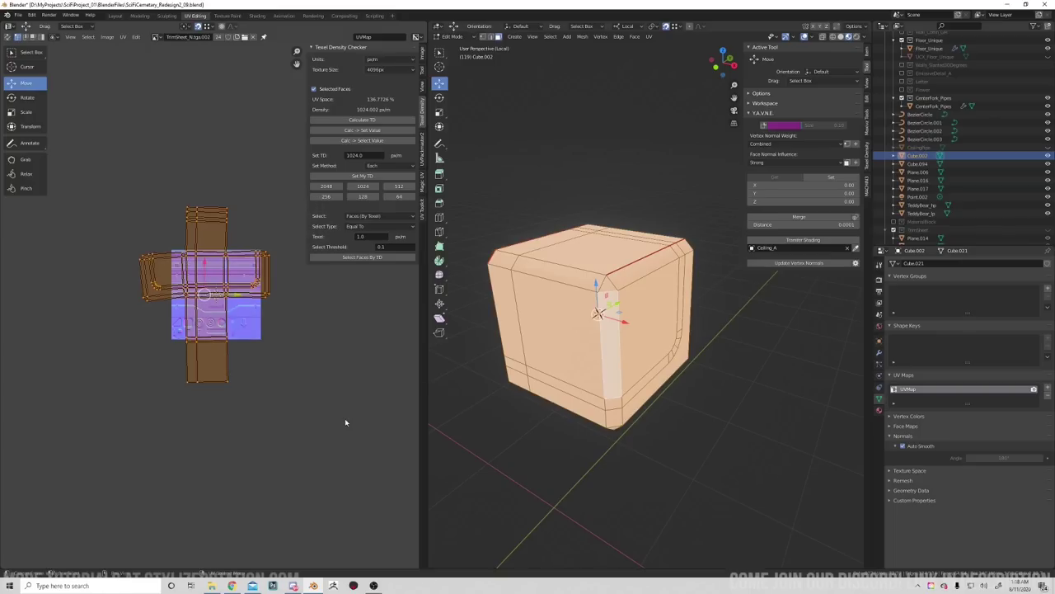
key(g)
click(291, 351)
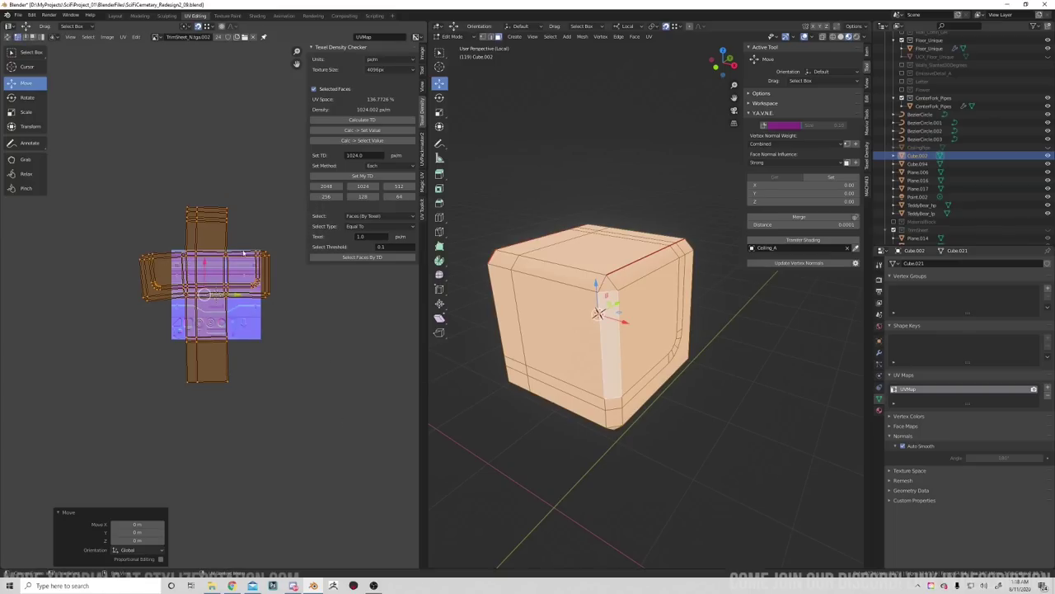
key(g)
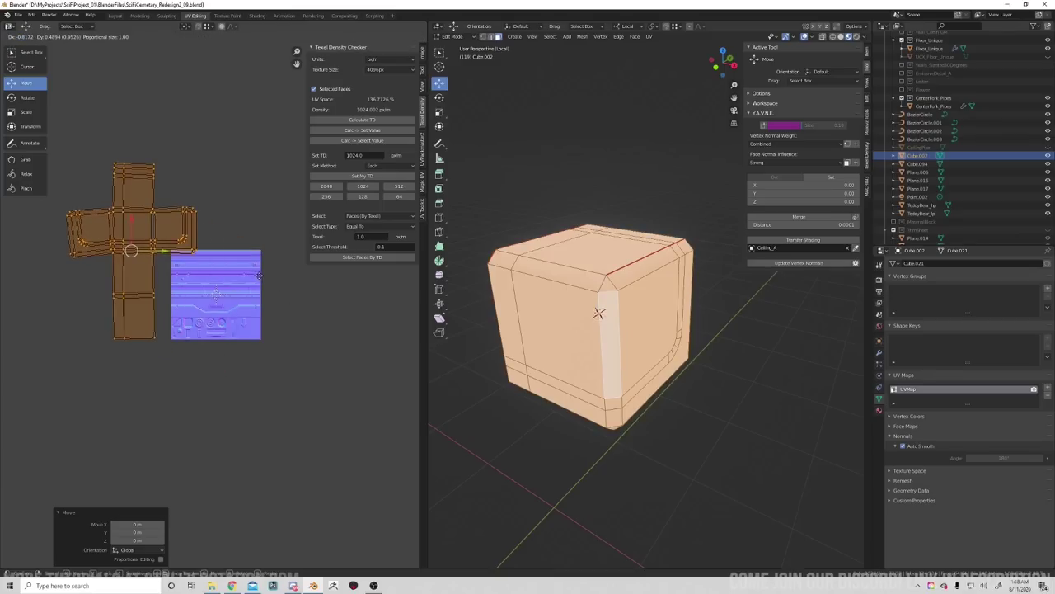
click(266, 266)
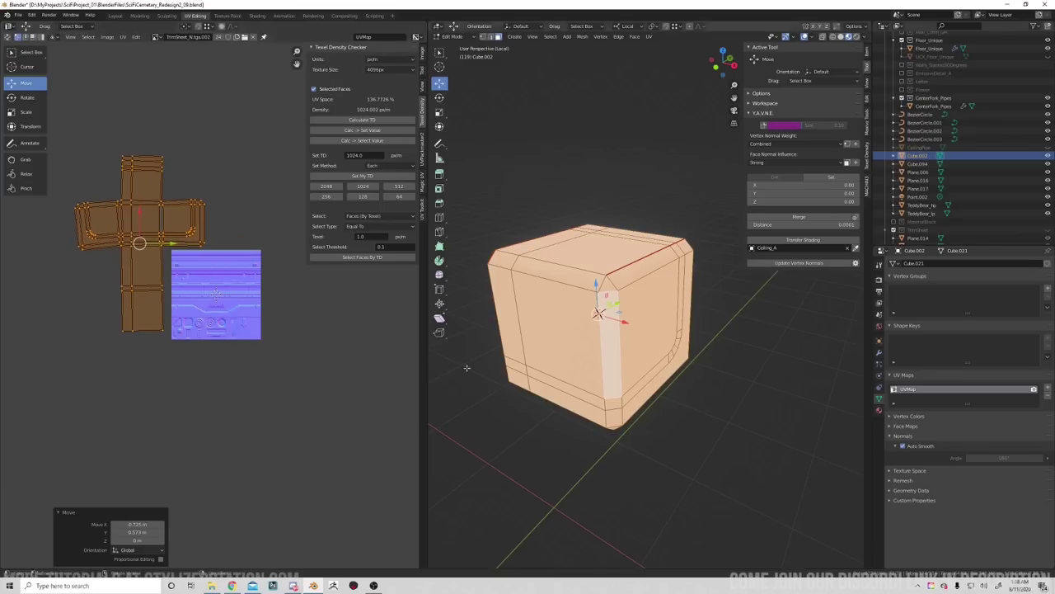
Return the cube to Object Mode and add an empty material slot to it.
middle_drag(578, 346, 511, 381)
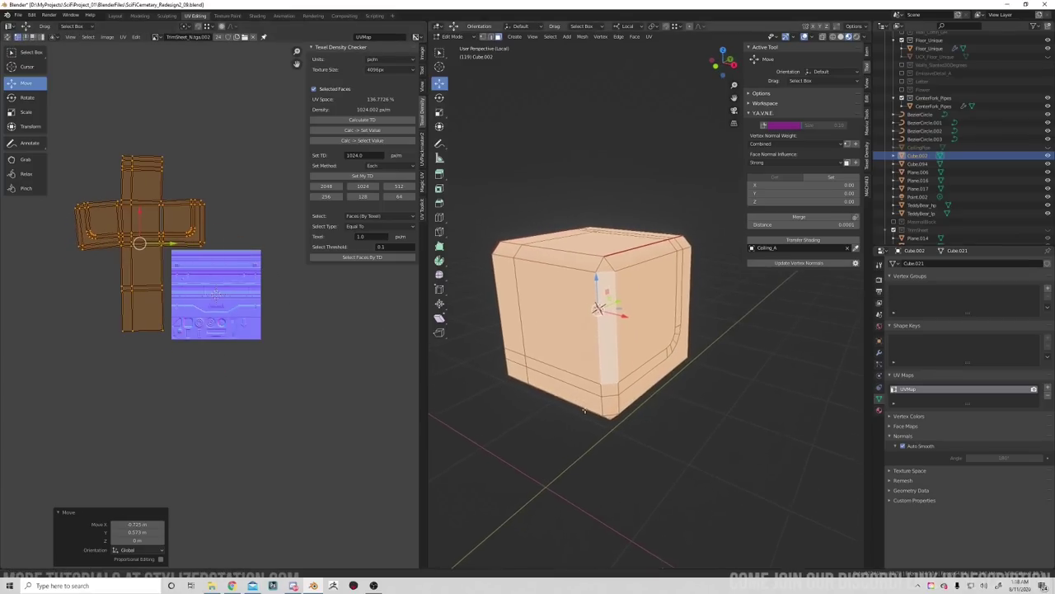
key(Tab)
middle_drag(635, 433, 621, 422)
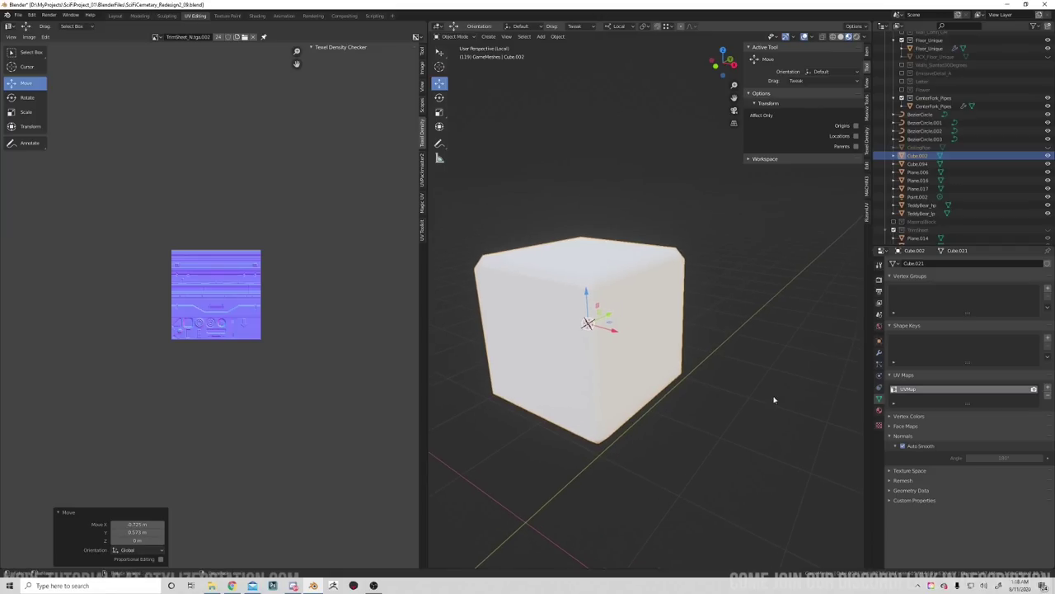
click(879, 411)
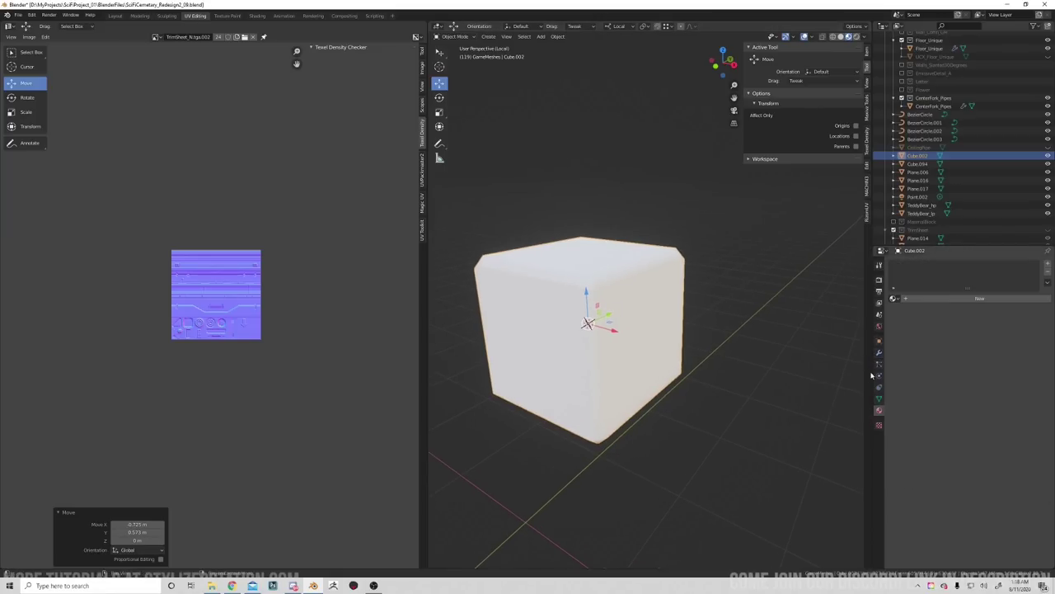
click(1048, 264)
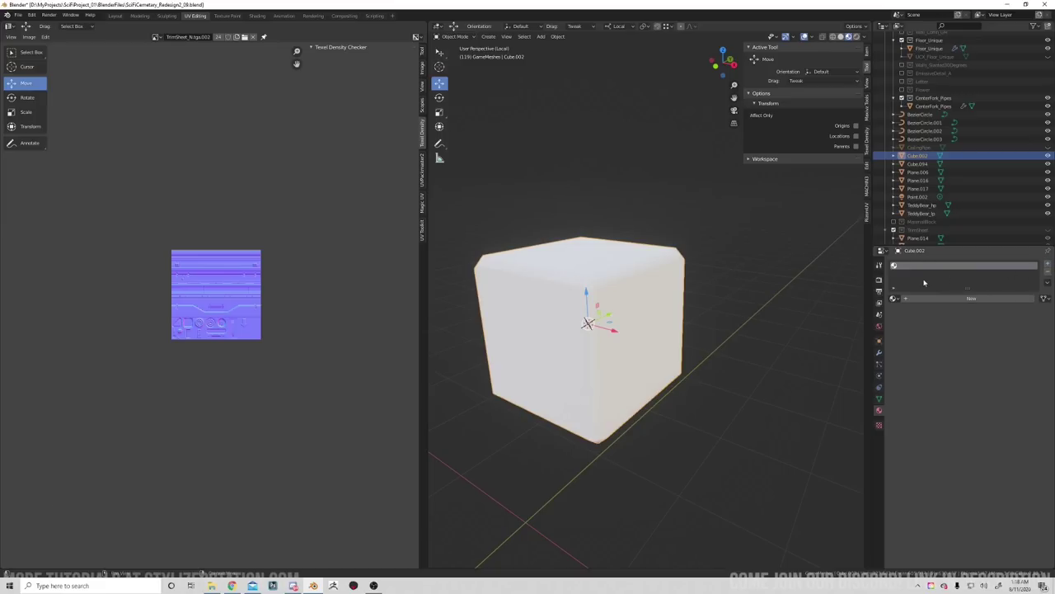
Browse the existing materials for the cube's empty slot as far as the FinalPaint entries.
click(899, 298)
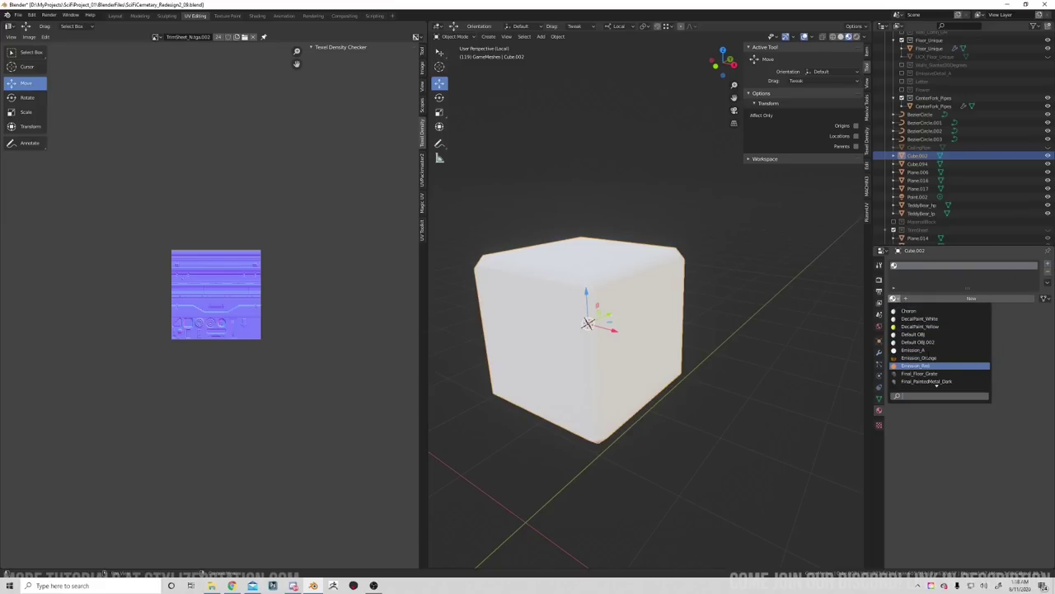
scroll(930, 357, down, 1)
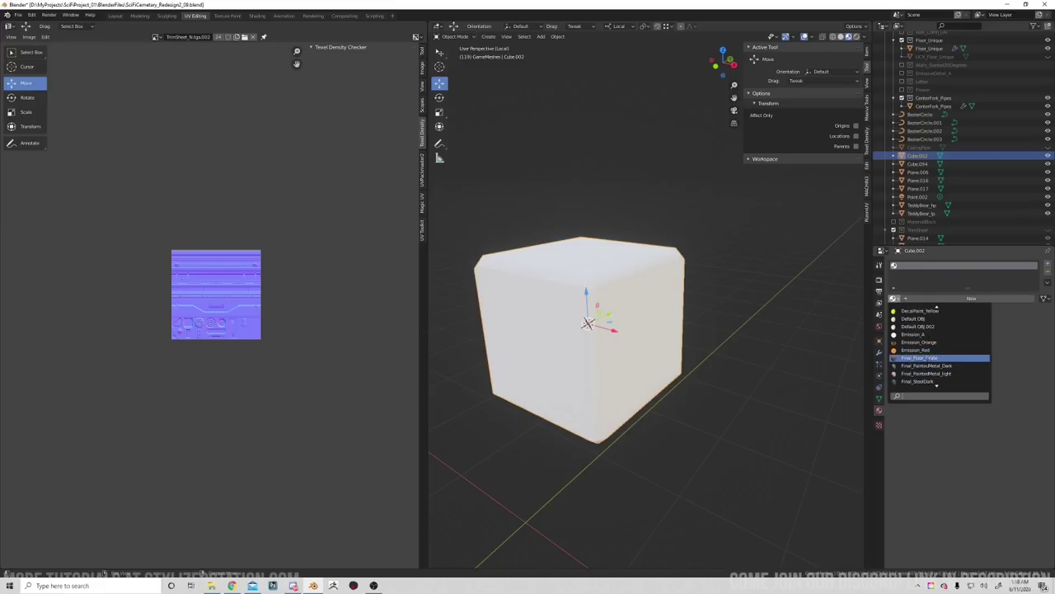
scroll(936, 385, down, 2)
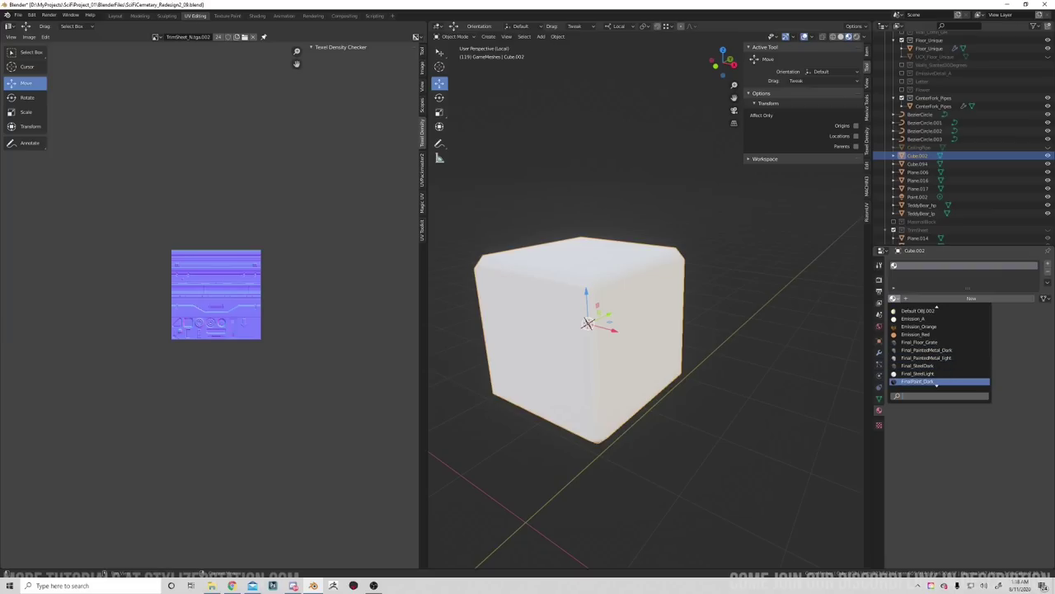
scroll(936, 384, down, 2)
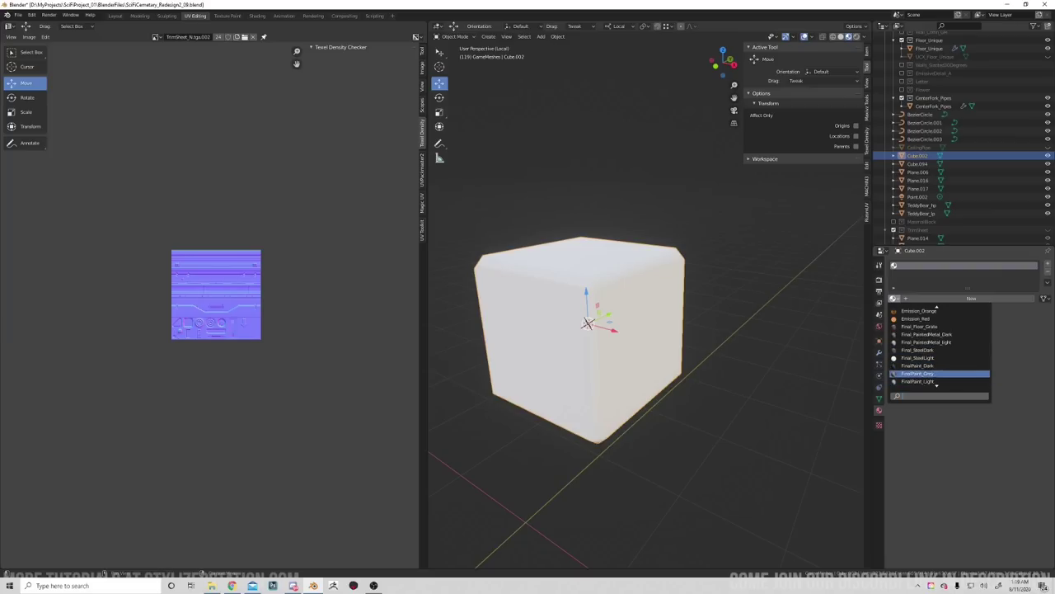
scroll(939, 379, down, 1)
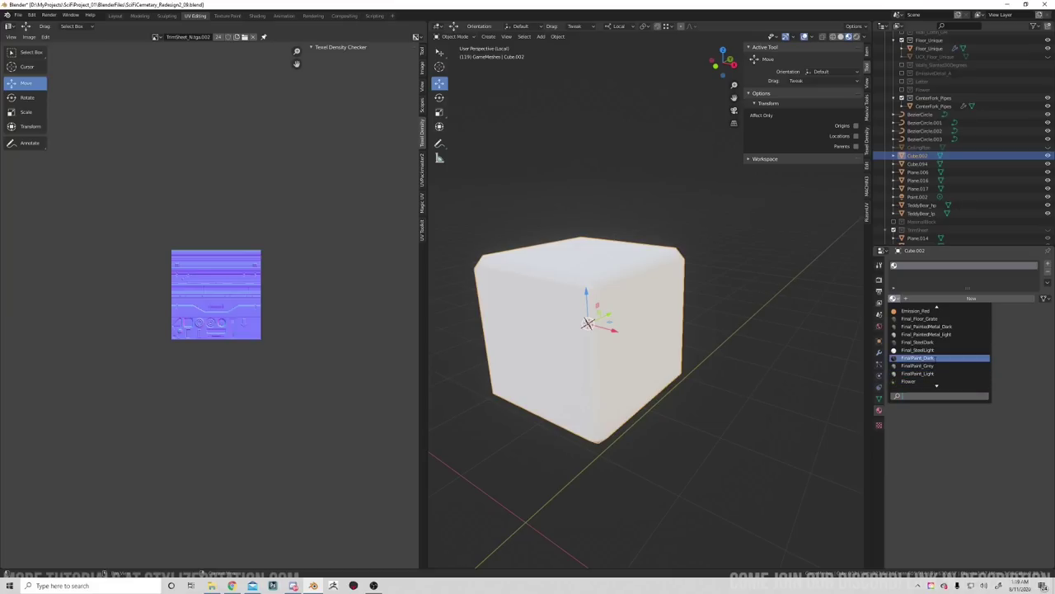
Assign the existing FinalPaint_Dark material to the cube.
click(940, 357)
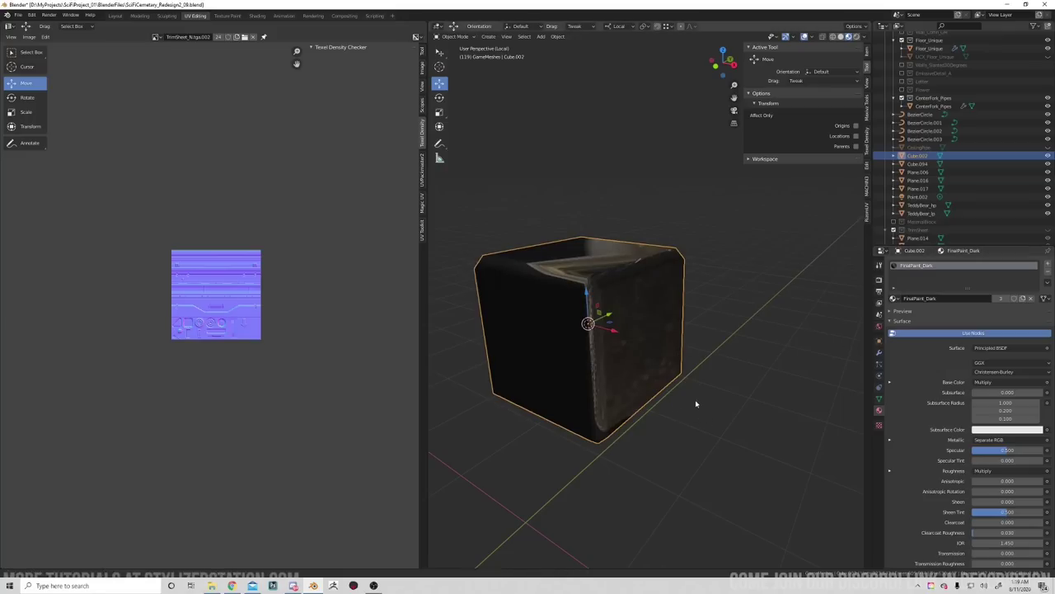
scroll(696, 403, up, 3)
middle_drag(686, 372, 635, 314)
Enter Edit Mode and select the cube's large flat faces on all sides, excluding the bevels.
key(Tab)
click(635, 307)
middle_drag(676, 346, 696, 316)
key(l)
shift+drag(594, 290, 680, 379)
middle_drag(681, 379, 658, 362)
click(757, 426)
scroll(734, 404, down, 2)
middle_drag(571, 311, 647, 402)
click(647, 403)
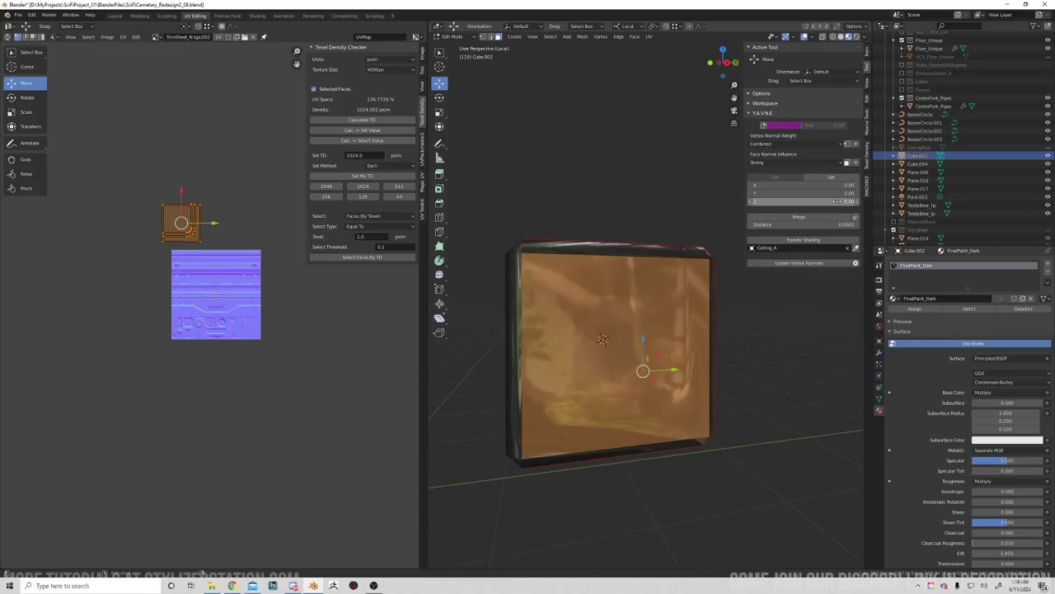
middle_drag(643, 223, 692, 310)
click(648, 305)
drag(617, 332, 701, 438)
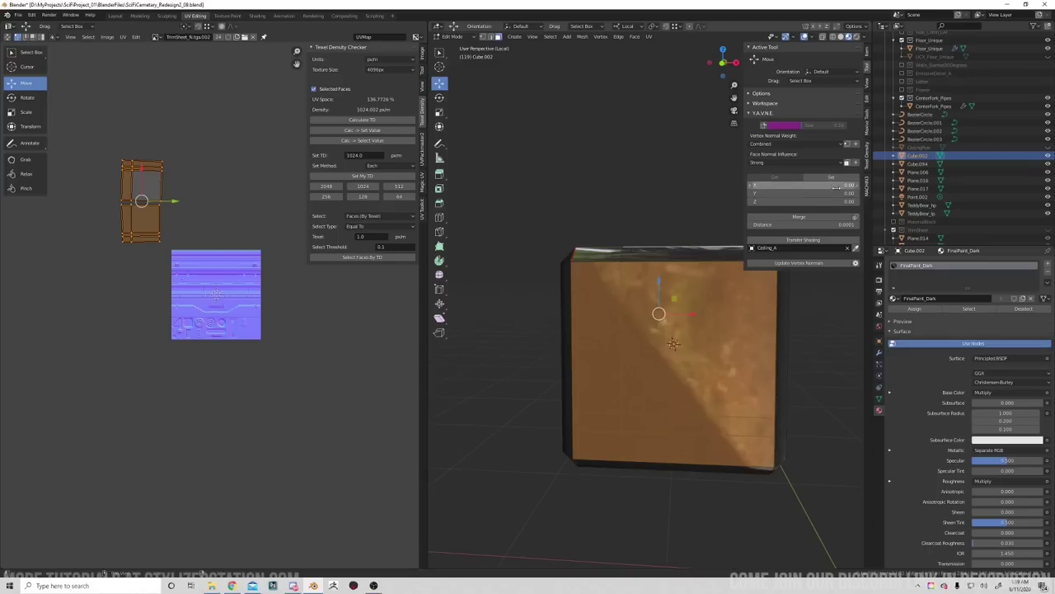
middle_drag(724, 291, 678, 304)
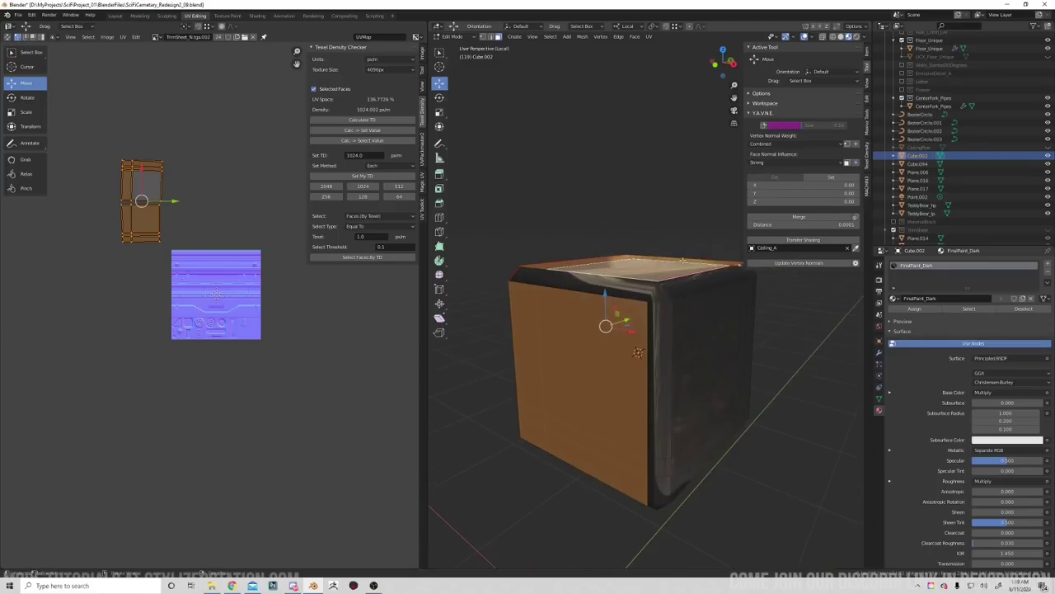
Clear the selection and select the bevel faces along the cube's top edges, one vertical corner and the bottom edges.
key(alt+a)
click(628, 291)
shift+click(659, 297)
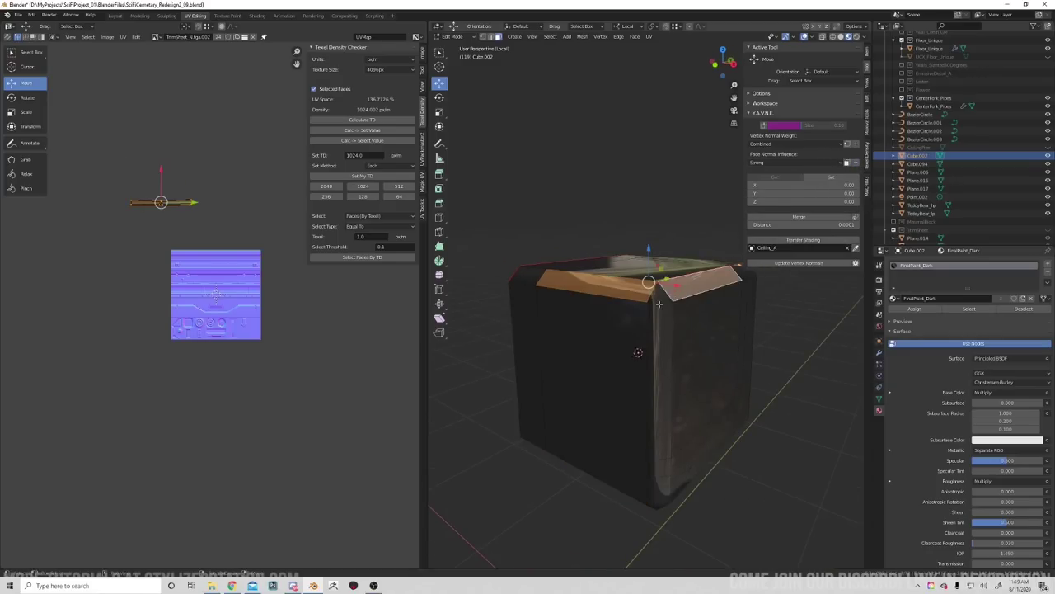
shift+click(659, 303)
shift+click(659, 318)
middle_drag(705, 350, 716, 328)
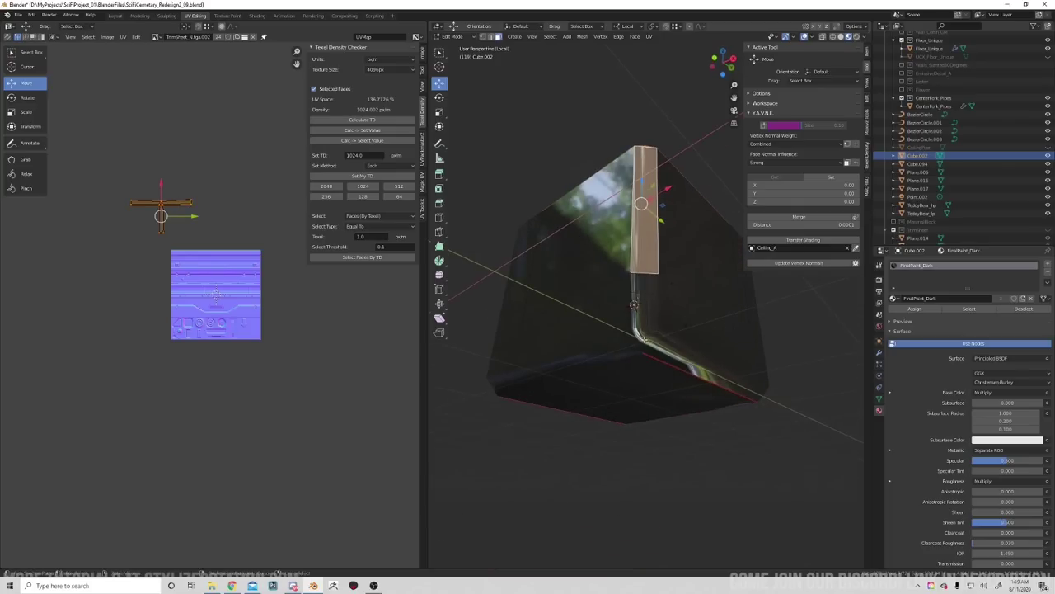
ctrl+click(643, 343)
shift+click(681, 364)
middle_drag(689, 368, 505, 360)
ctrl+click(591, 364)
ctrl+click(657, 361)
ctrl+click(684, 369)
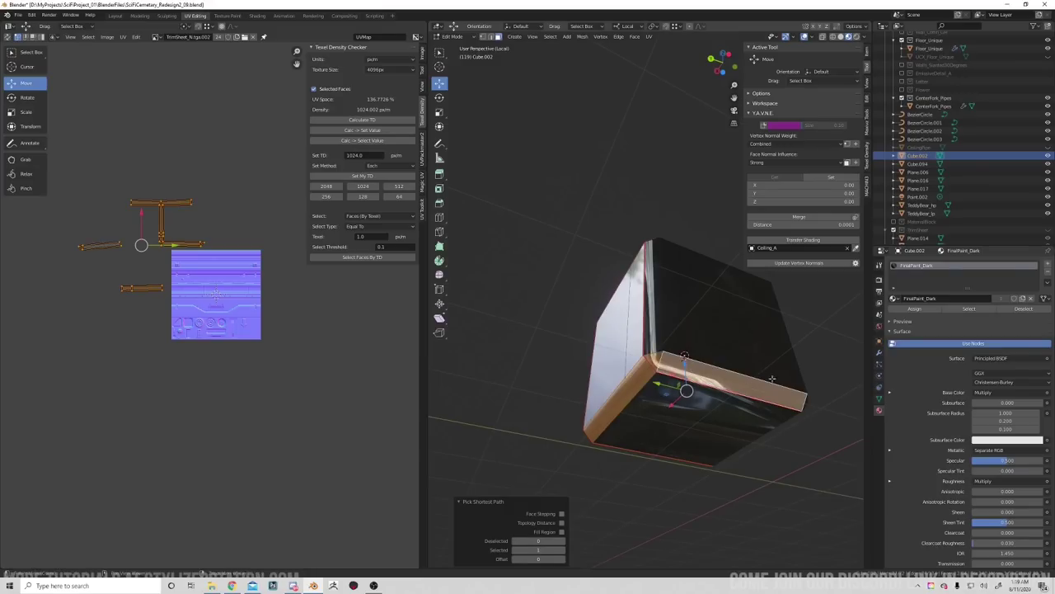
Add the remaining bevel faces and vertical corner strips around the cube to the selection.
middle_drag(685, 368, 675, 346)
ctrl+click(716, 351)
ctrl+click(705, 342)
ctrl+click(700, 328)
ctrl+click(653, 298)
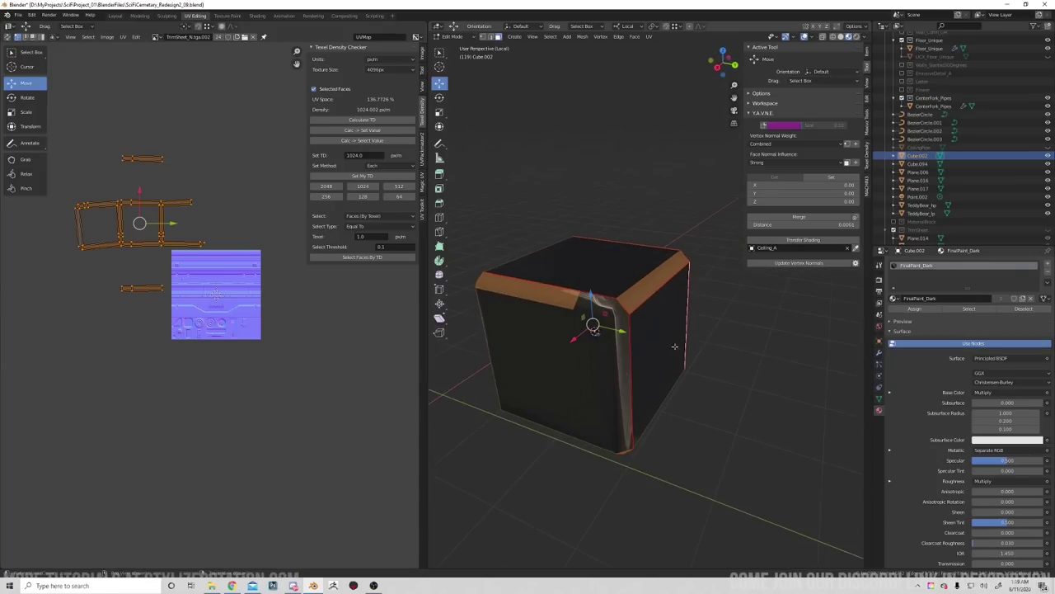
ctrl+click(625, 354)
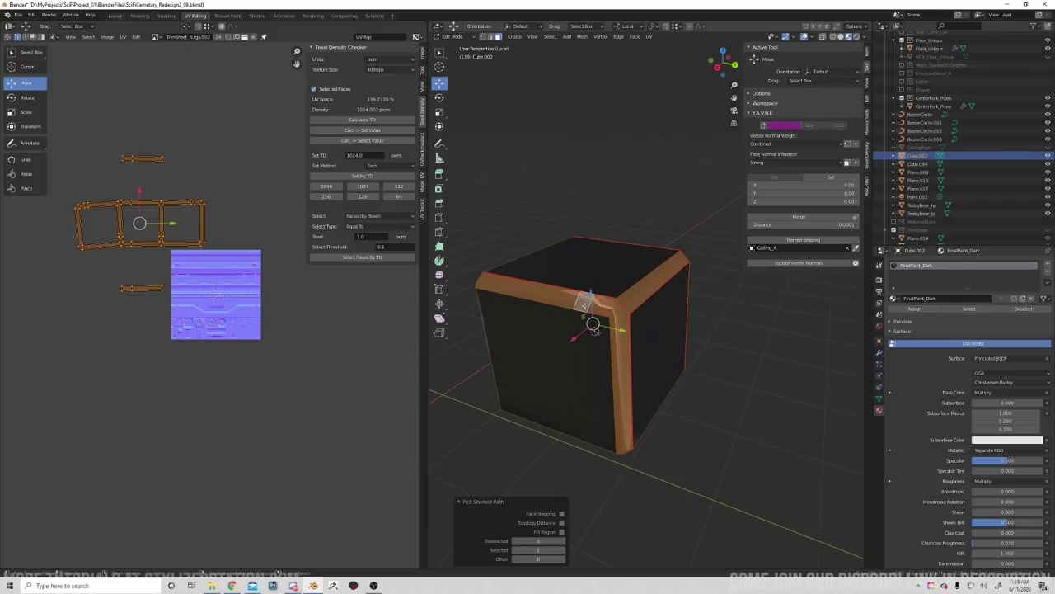
middle_drag(594, 313, 767, 194)
Set the face normal influence of the selected bevel faces to Weak and return to Object Mode.
click(796, 162)
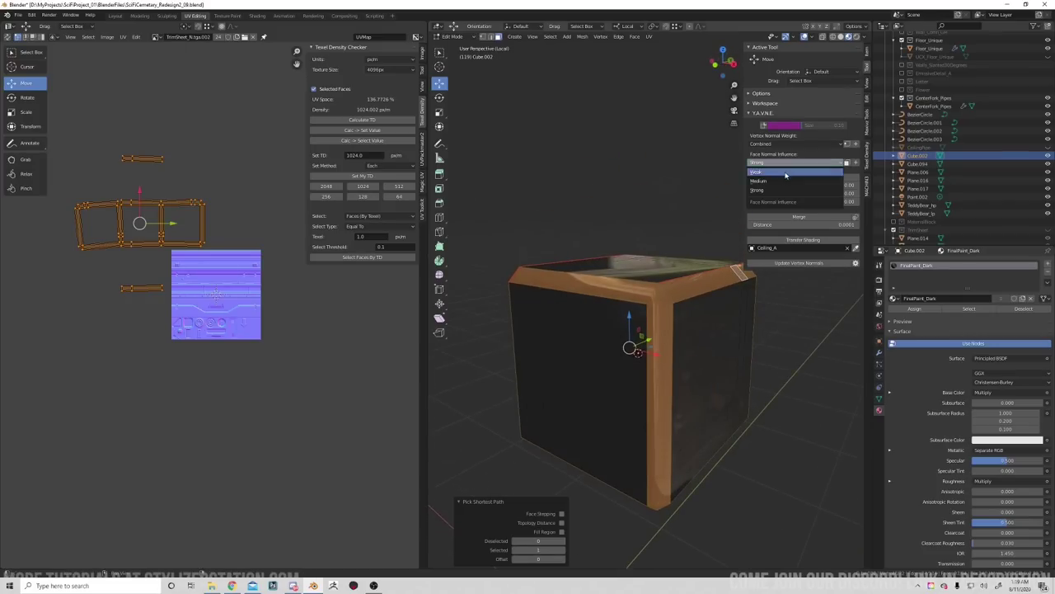
click(783, 173)
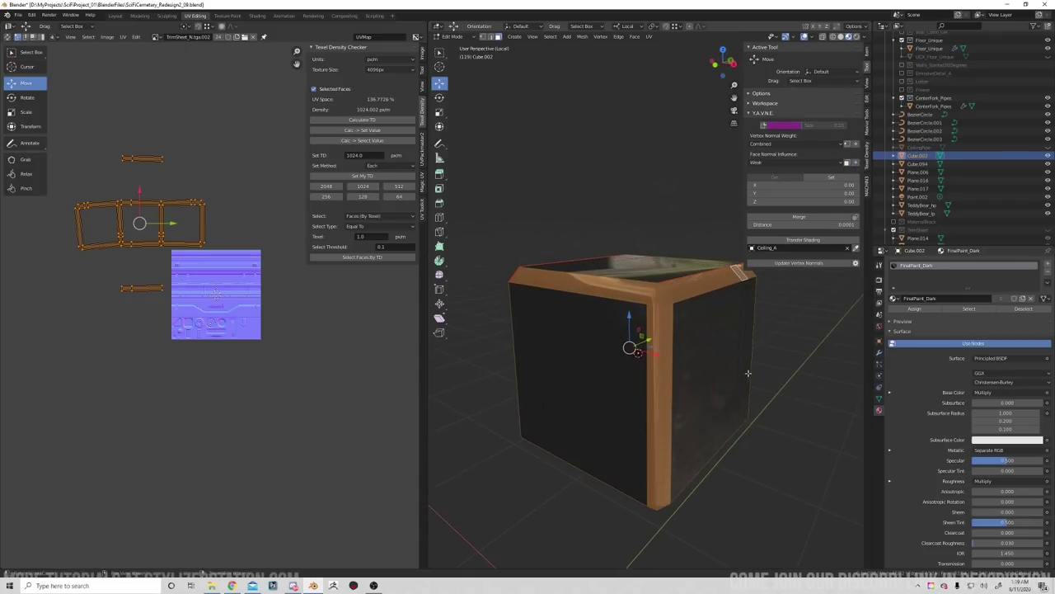
middle_drag(749, 370, 677, 360)
key(Tab)
key(Tab)
key(Tab)
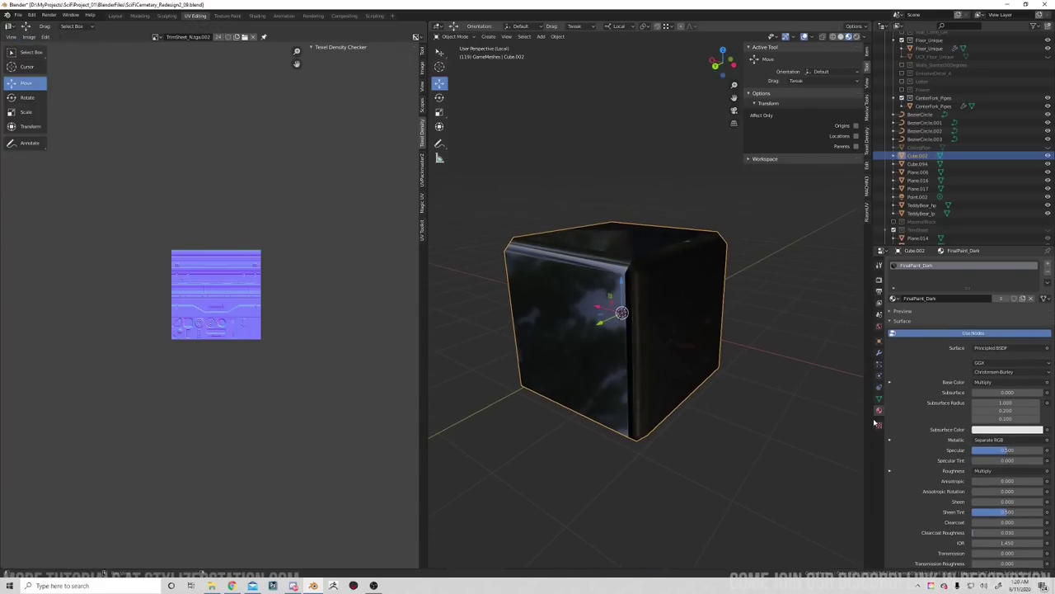
Add a second UV map to the cube and name it TrimSheet.
click(879, 398)
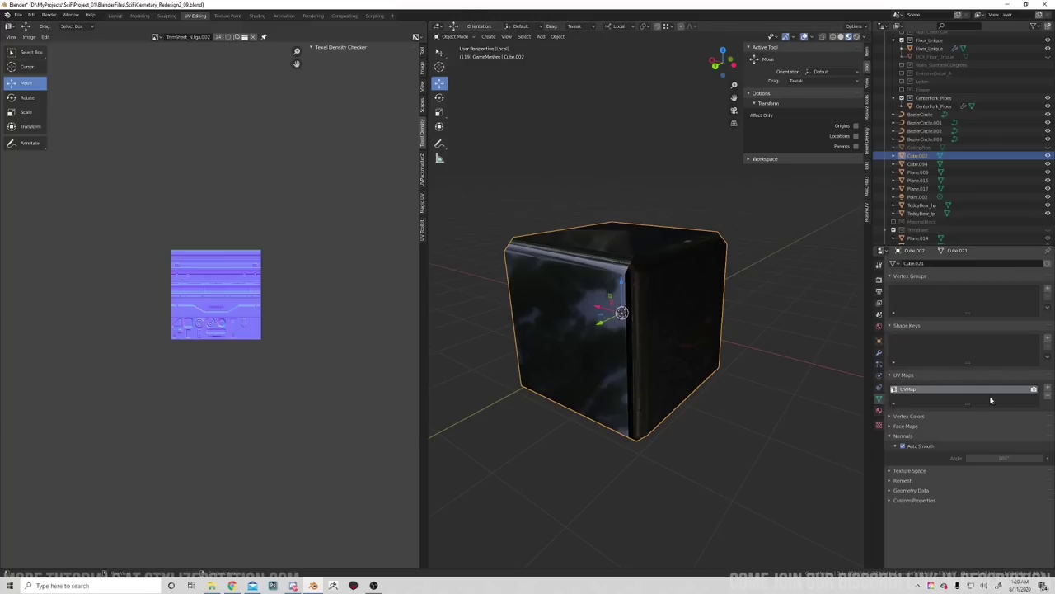
click(1048, 388)
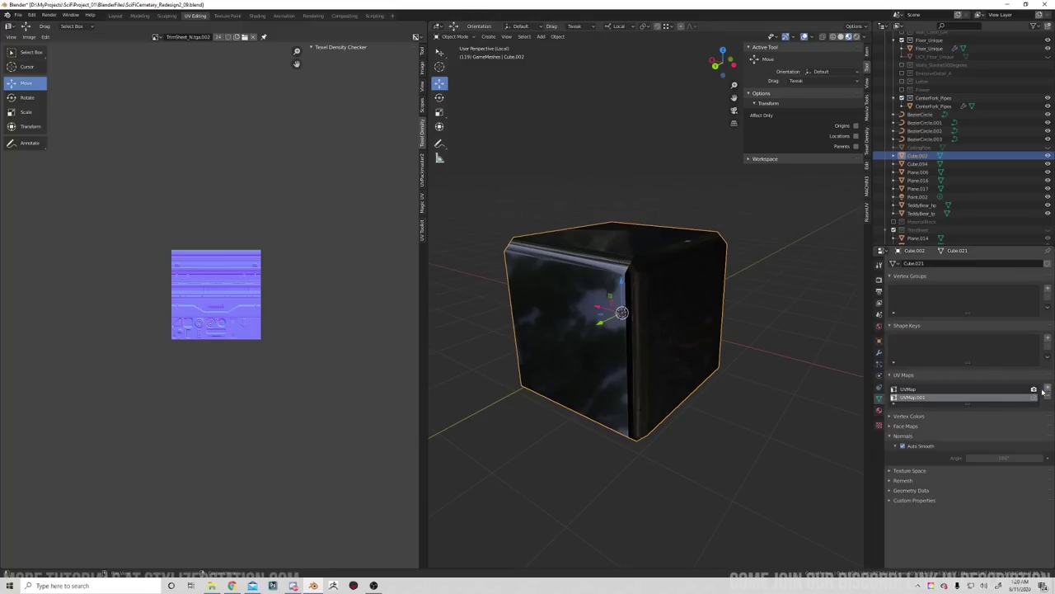
double_click(909, 398)
key(Return)
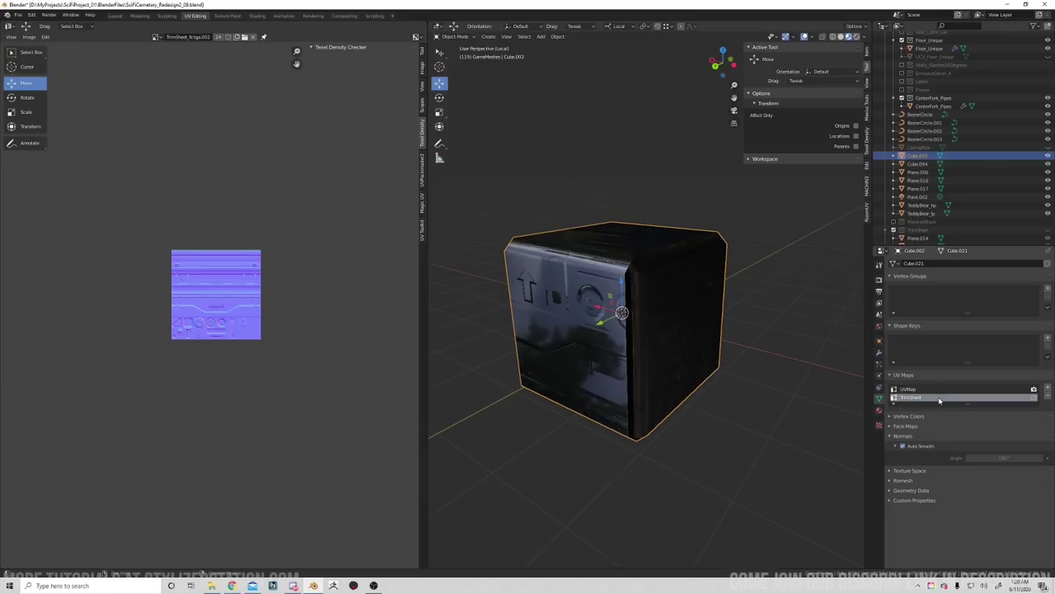
Enter Edit Mode and select all of the cube's linked faces together with their whole UV layout.
middle_drag(747, 453, 676, 389)
scroll(715, 390, up, 3)
scroll(694, 382, down, 2)
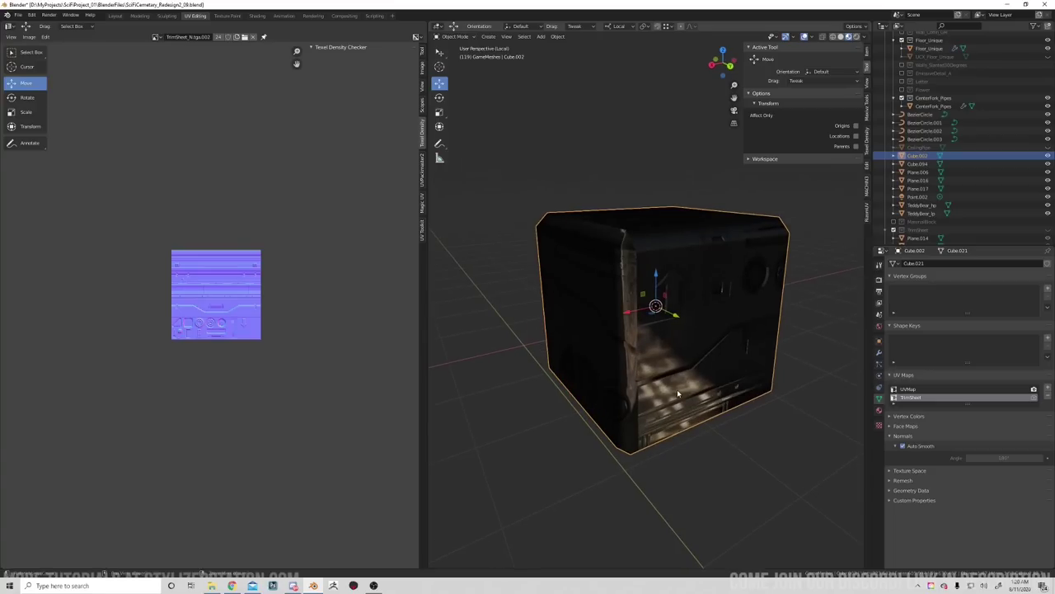
key(Tab)
scroll(295, 358, down, 3)
scroll(295, 358, up, 5)
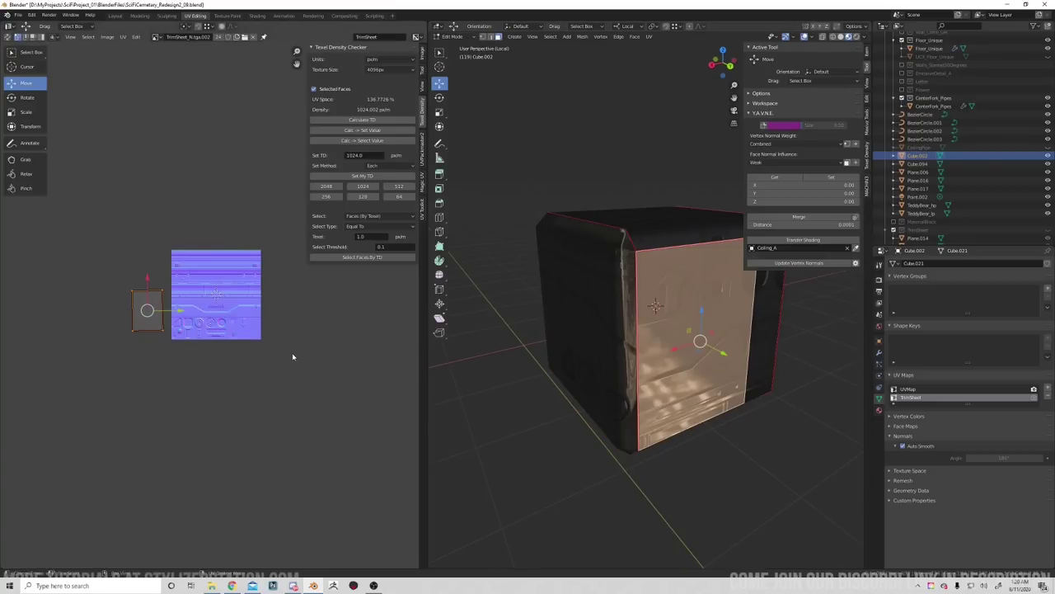
scroll(295, 357, down, 3)
key(ctrl+l)
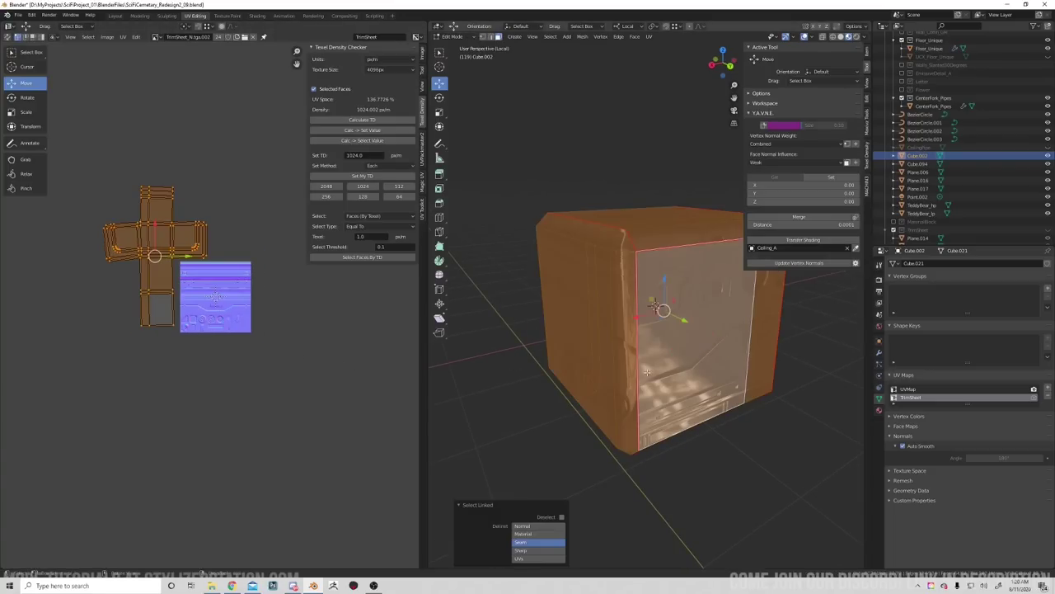
scroll(248, 331, down, 4)
drag(114, 200, 250, 340)
scroll(233, 339, up, 5)
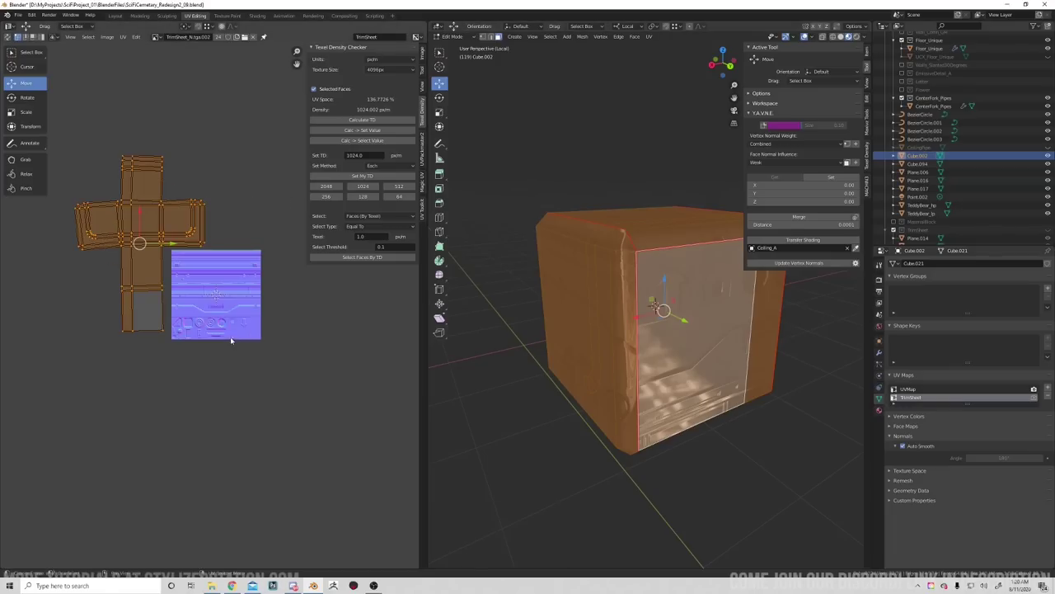
Move the cube's UV layout onto the trim sheet and scale it down to a small cluster above the arrow detail.
key(g)
click(361, 405)
scroll(387, 416, up, 4)
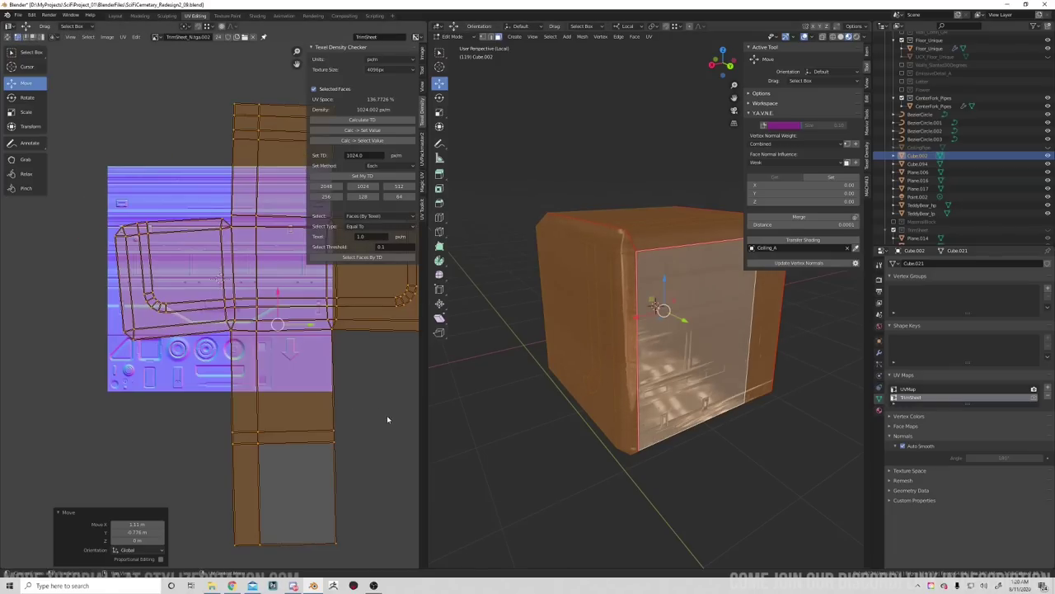
key(s)
click(322, 360)
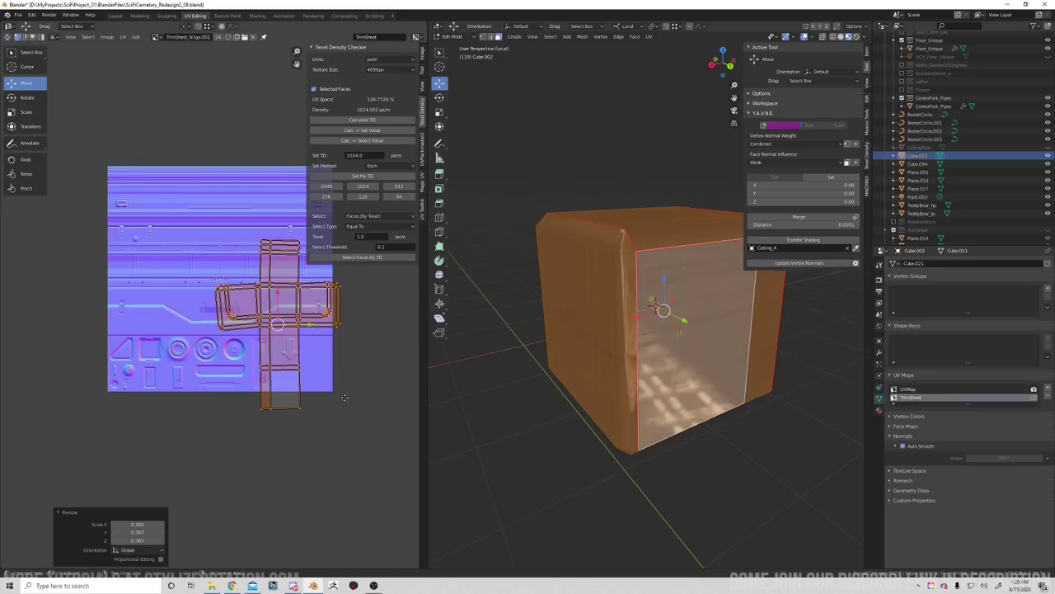
middle_drag(386, 426, 303, 415)
key(s)
click(254, 371)
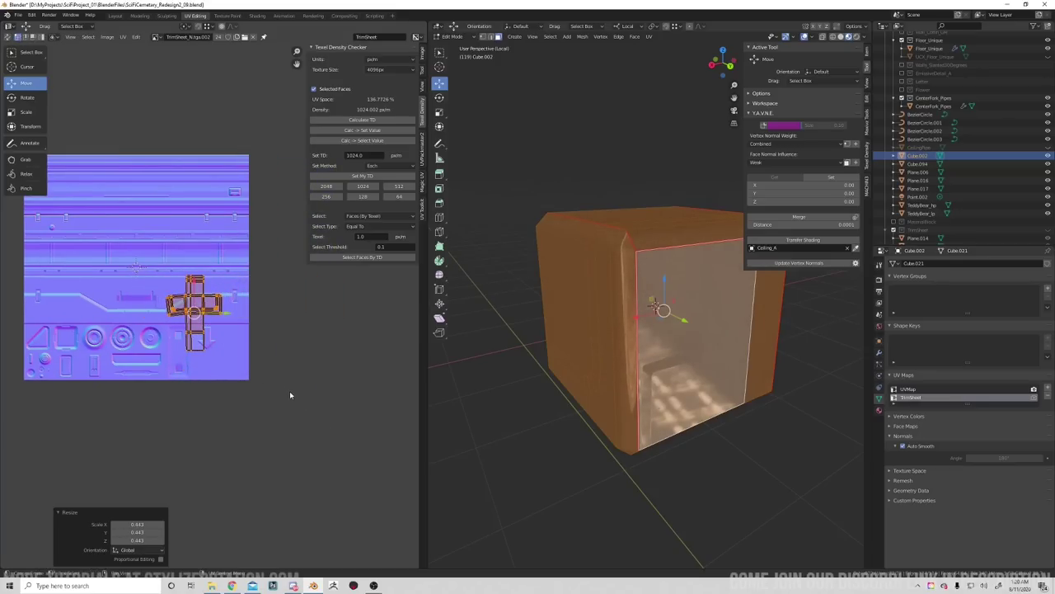
key(s)
click(230, 354)
Nudge the UV cluster onto the blank area above the trim sheet's arrow and shrink it to a single point.
middle_drag(293, 400, 254, 392)
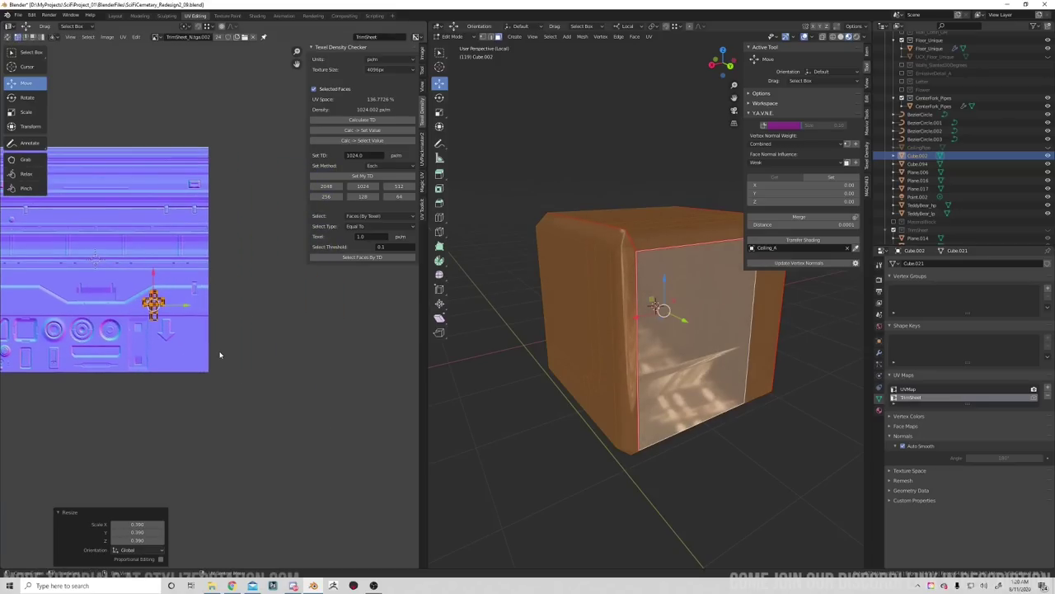
key(h)
key(a)
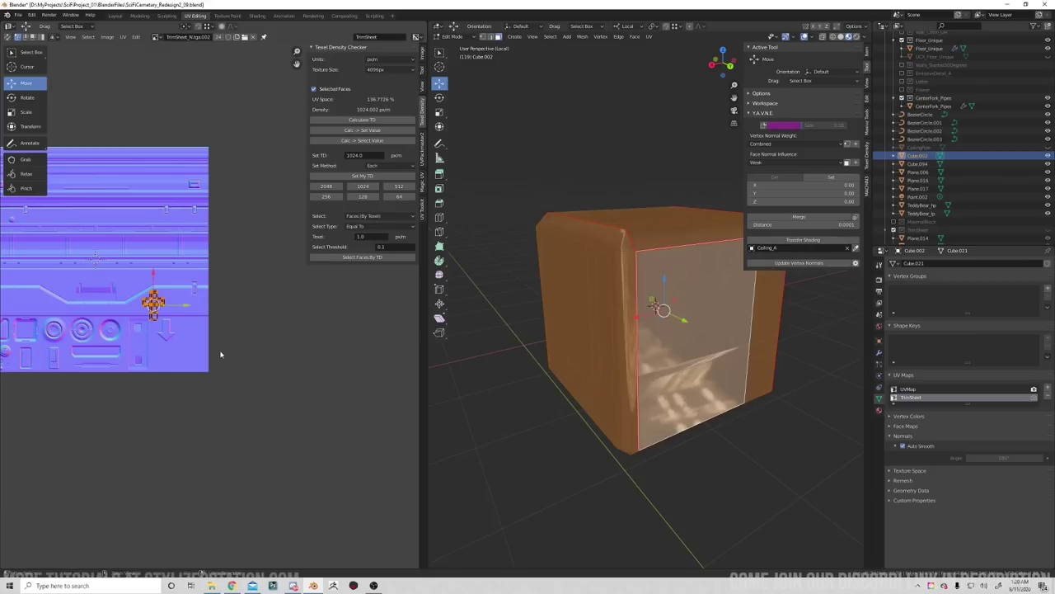
key(s)
click(280, 392)
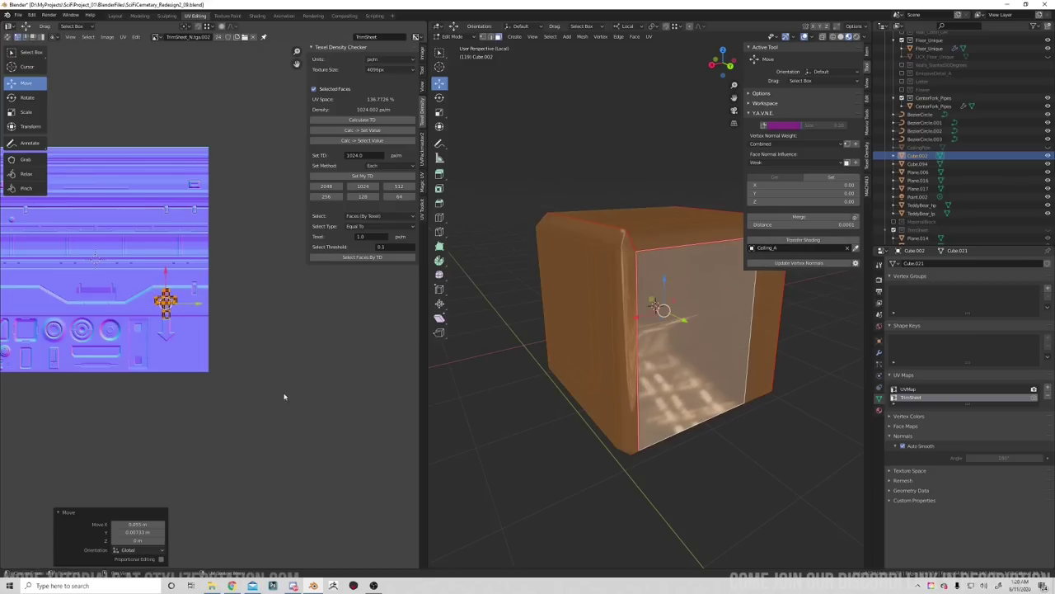
key(s)
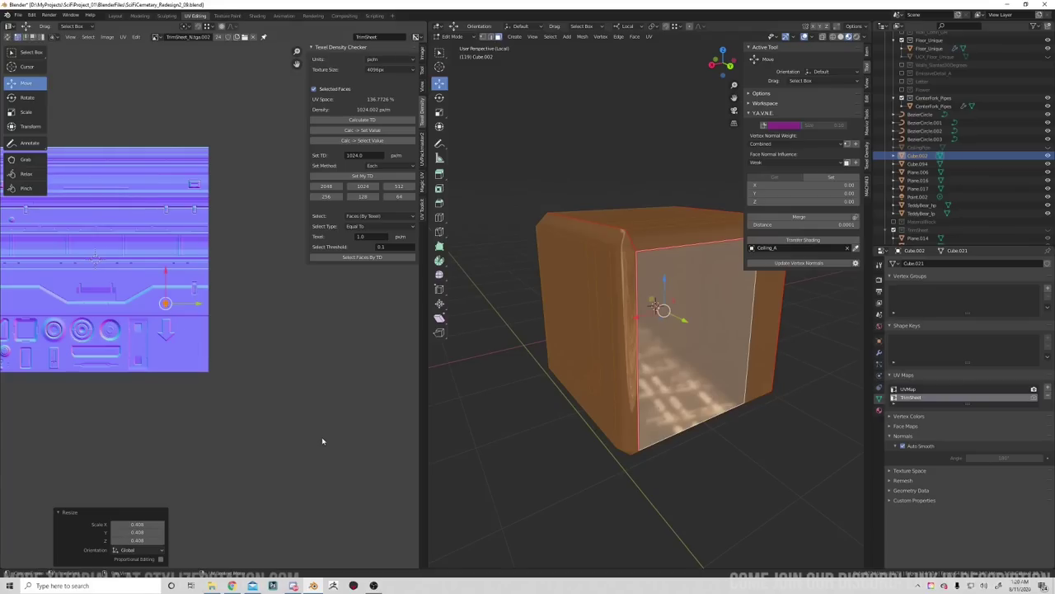
click(291, 424)
key(s)
click(202, 356)
key(s)
click(205, 349)
Deselect everything, select only the narrow inset face strip with the rounded corner on the cube's side, and unwrap it.
middle_drag(631, 381, 602, 307)
middle_drag(739, 369, 621, 286)
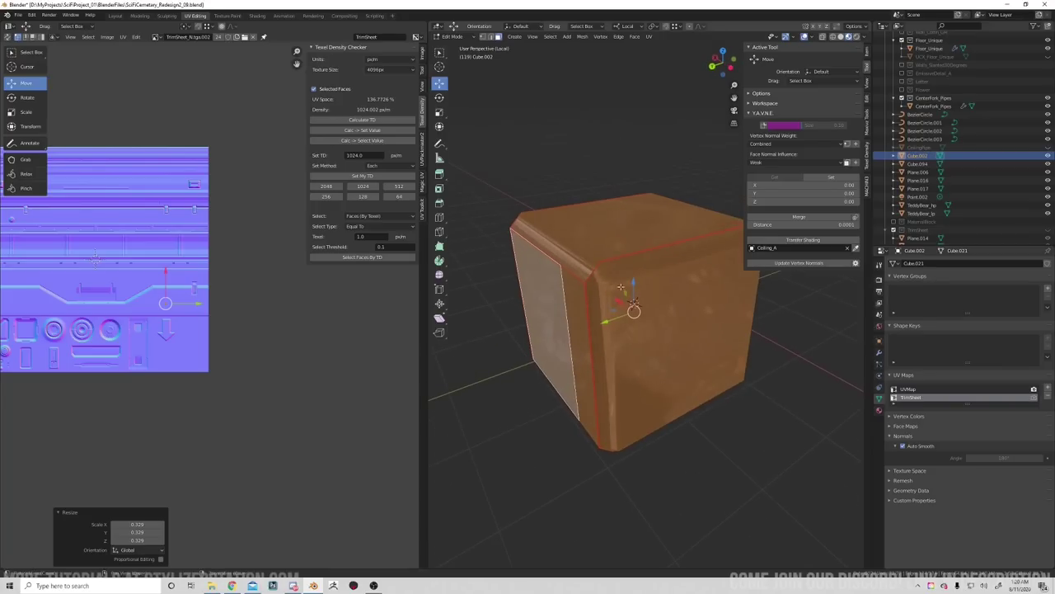
middle_drag(694, 361, 655, 332)
key(Tab)
key(Tab)
click(624, 267)
key(alt+a)
alt+click(623, 269)
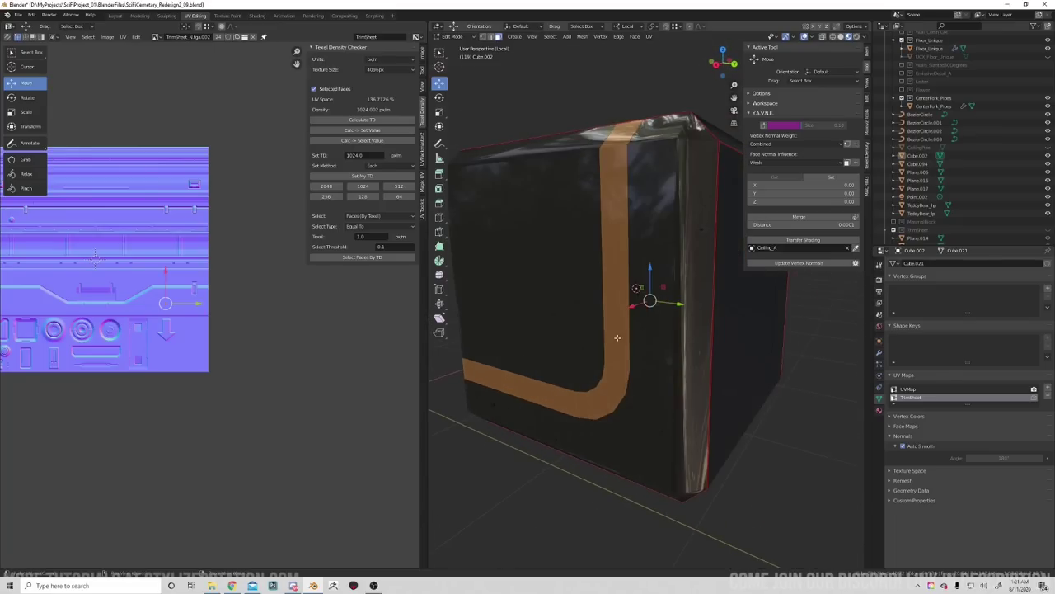
middle_drag(289, 319, 372, 354)
scroll(230, 303, down, 1)
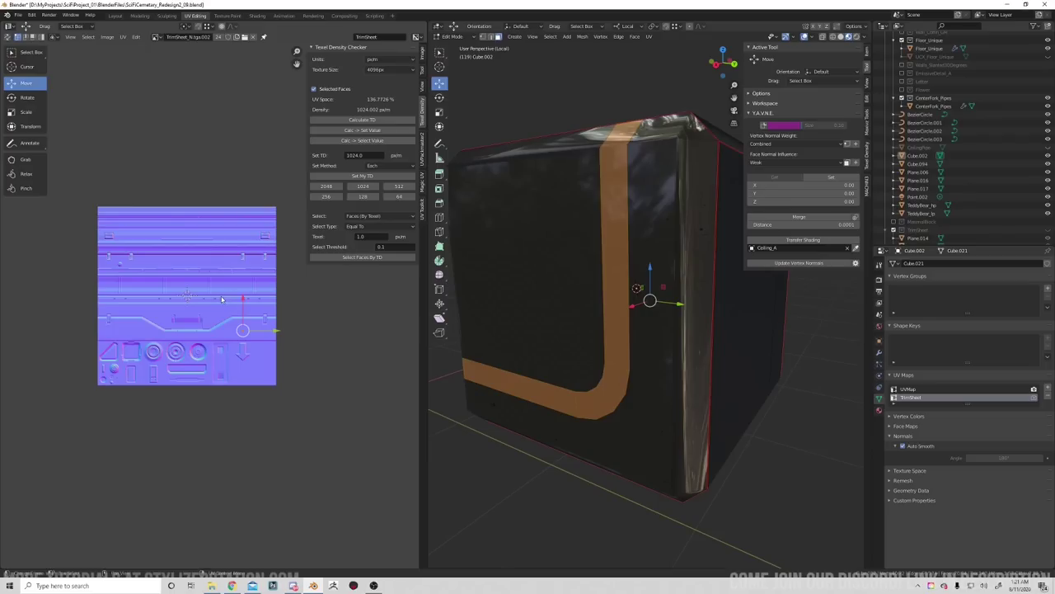
key(u)
click(222, 300)
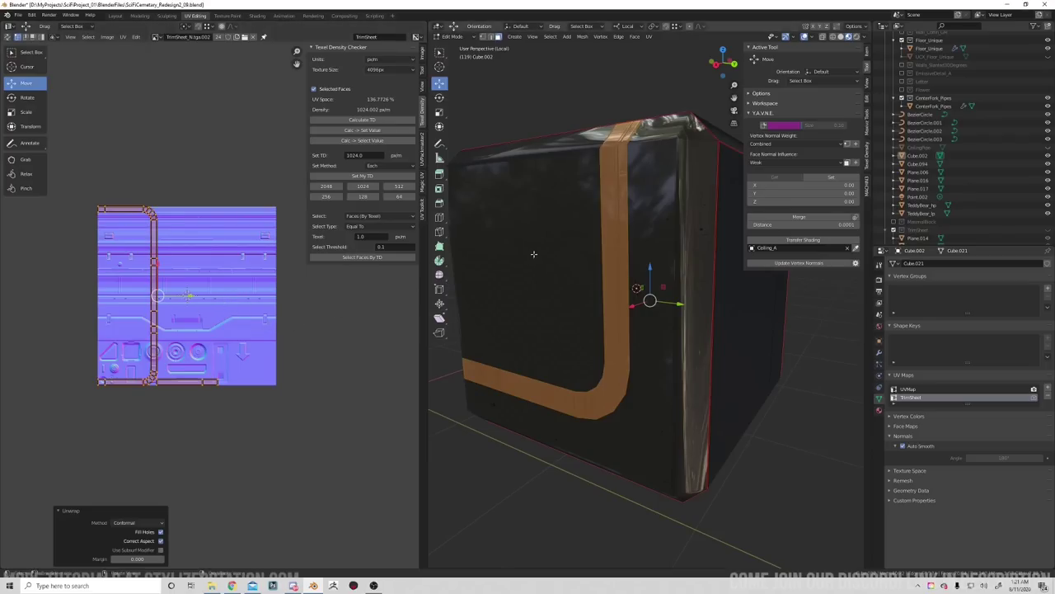
Select the seam edge loops along the cube's bevels and clear their seams.
middle_drag(539, 250, 582, 264)
click(637, 266)
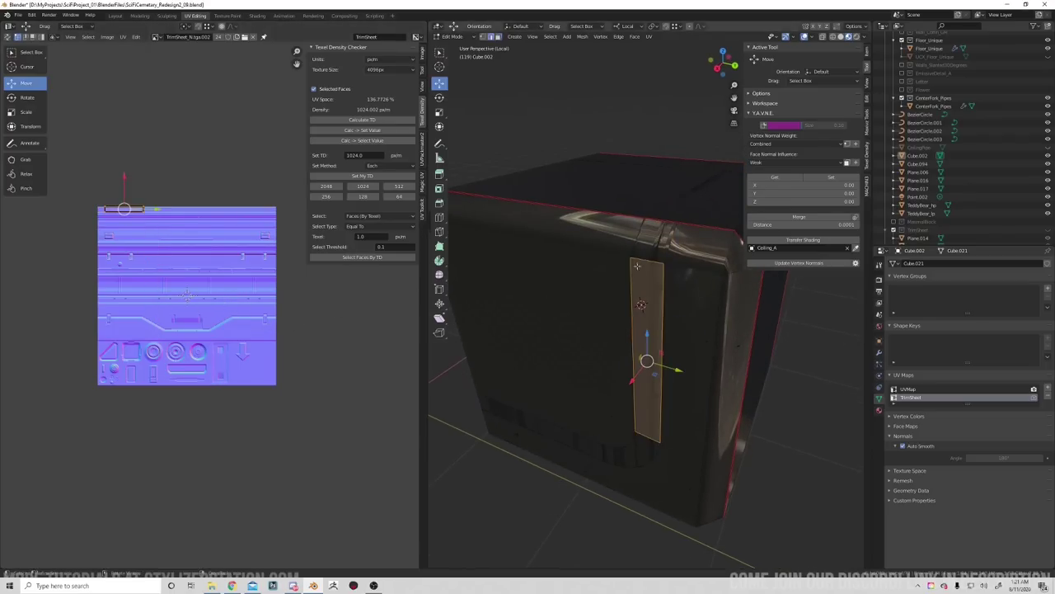
click(661, 224)
click(698, 227)
alt+click(700, 227)
middle_drag(716, 285, 576, 289)
middle_drag(577, 250, 570, 344)
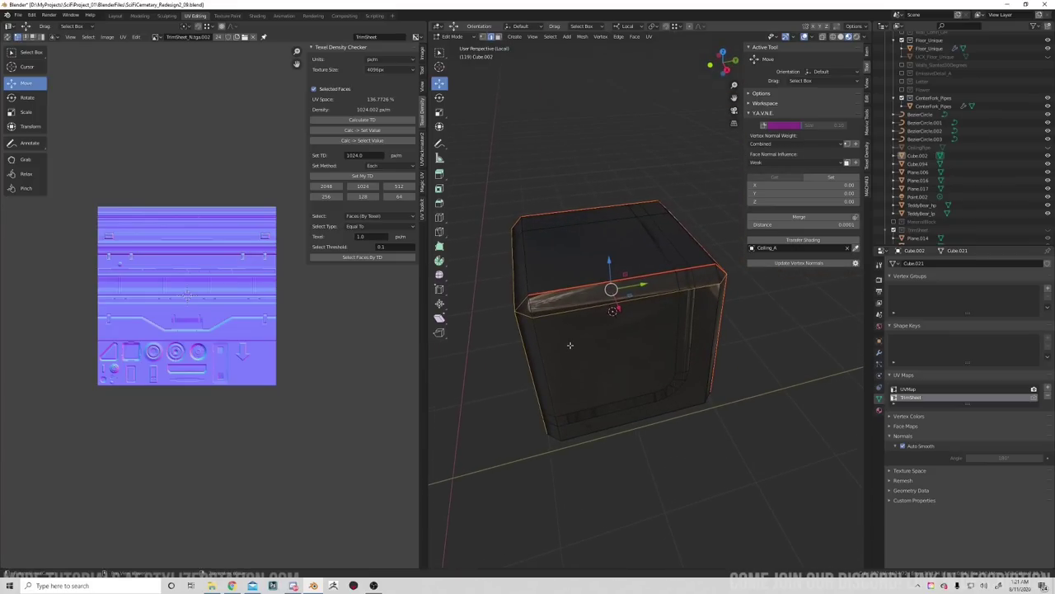
key(u)
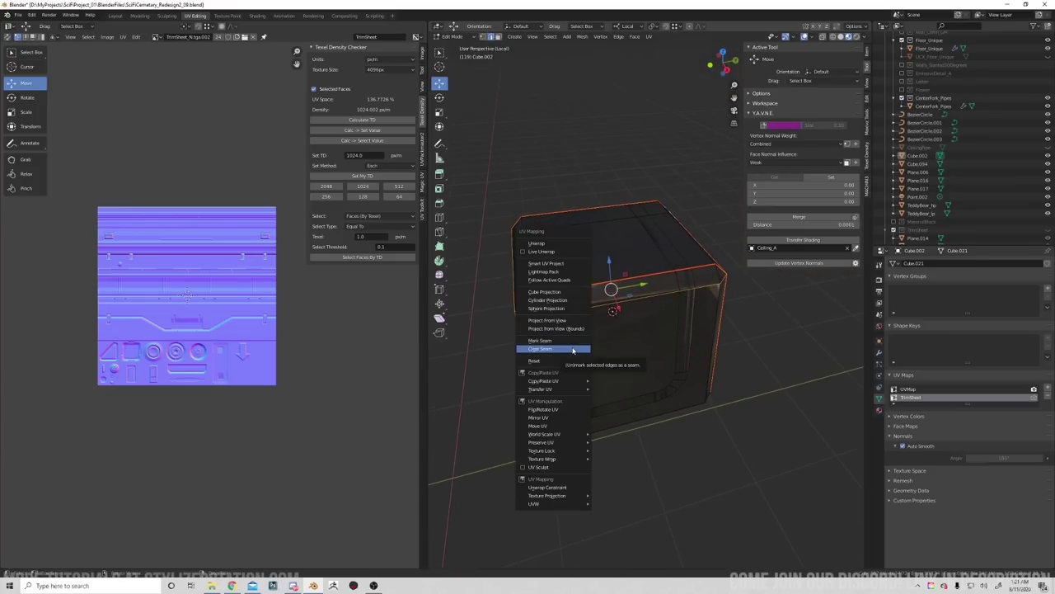
click(573, 350)
Select the edge loops bordering the inset strip around the cube's sides and mark them as seams.
middle_drag(578, 329, 630, 263)
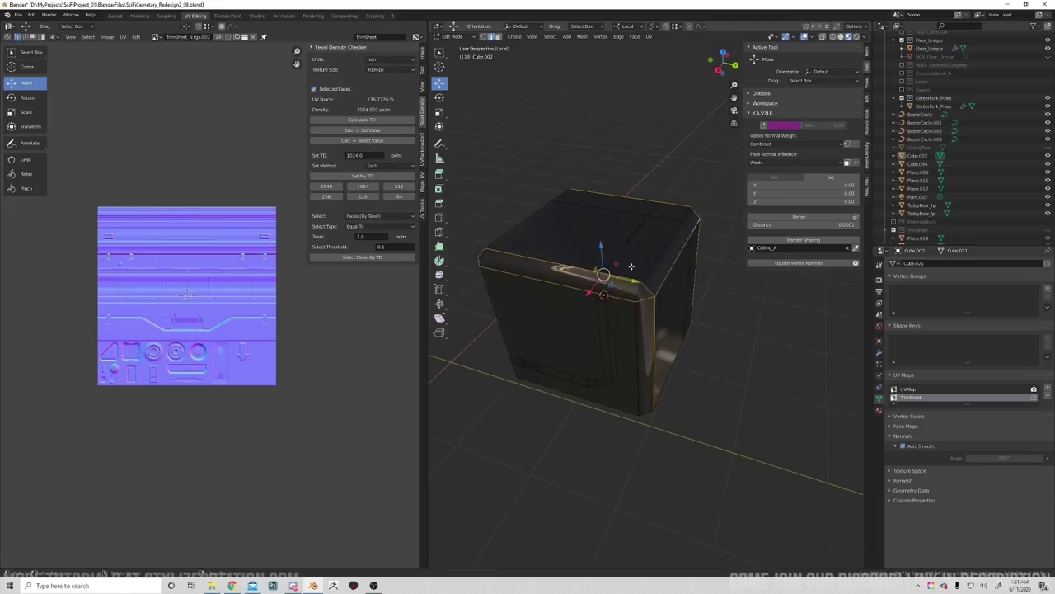
alt+click(612, 258)
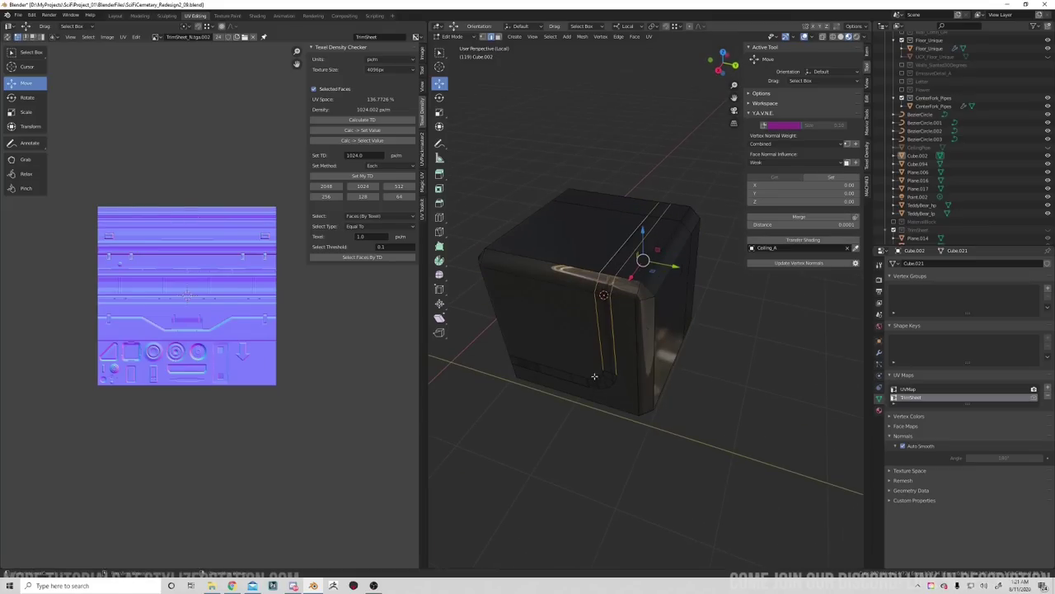
middle_drag(595, 376, 585, 355)
alt+shift+click(577, 355)
alt+shift+click(526, 364)
middle_drag(518, 366, 635, 339)
alt+shift+click(616, 370)
alt+shift+click(602, 385)
alt+shift+click(632, 335)
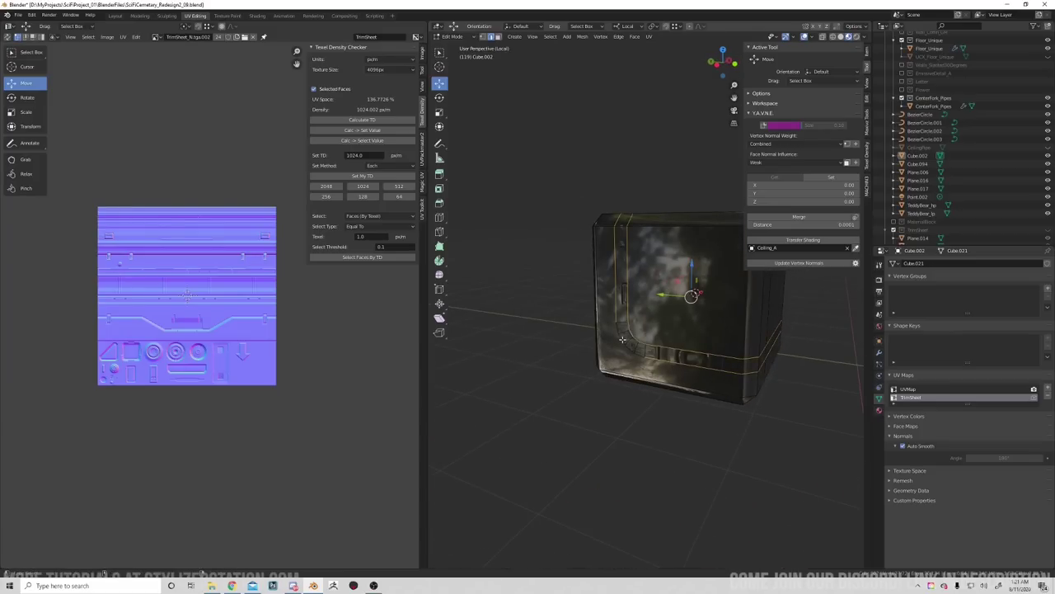
alt+shift+click(623, 339)
scroll(657, 396, up, 3)
middle_drag(657, 396, 620, 343)
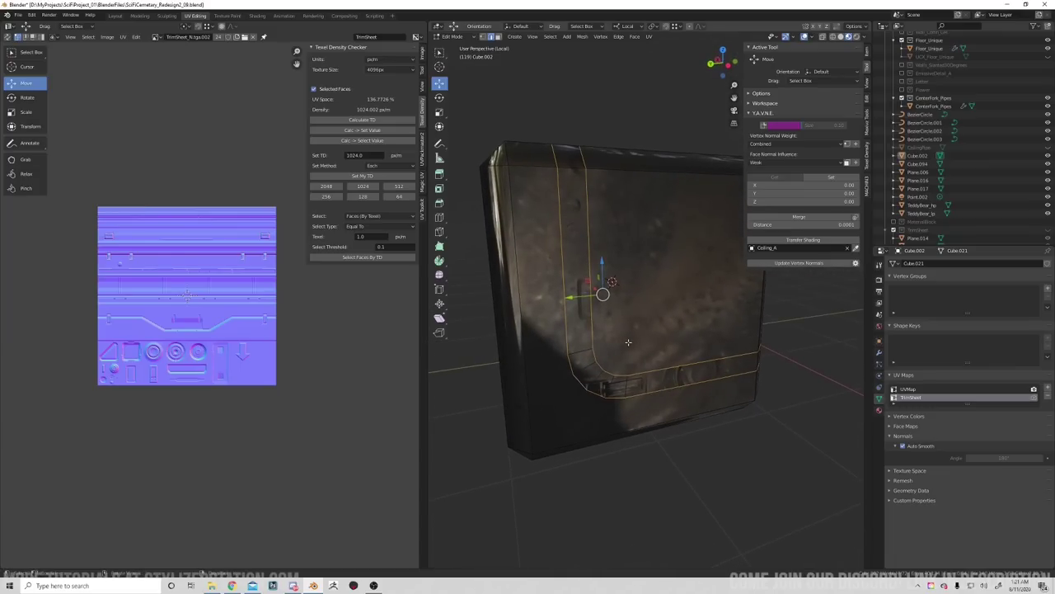
right_click(628, 341)
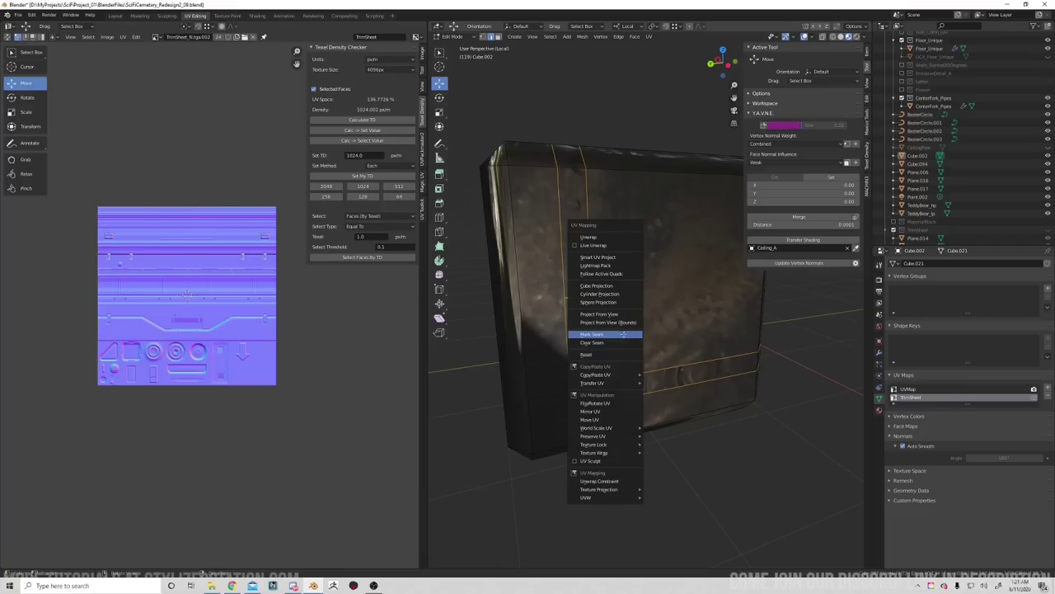
click(626, 338)
Mark seams on the cross edges where the strip's straight sections meet its rounded corners.
mouse_move(631, 387)
middle_down()
mouse_move(647, 382)
mouse_move(620, 402)
middle_up()
alt+click(578, 426)
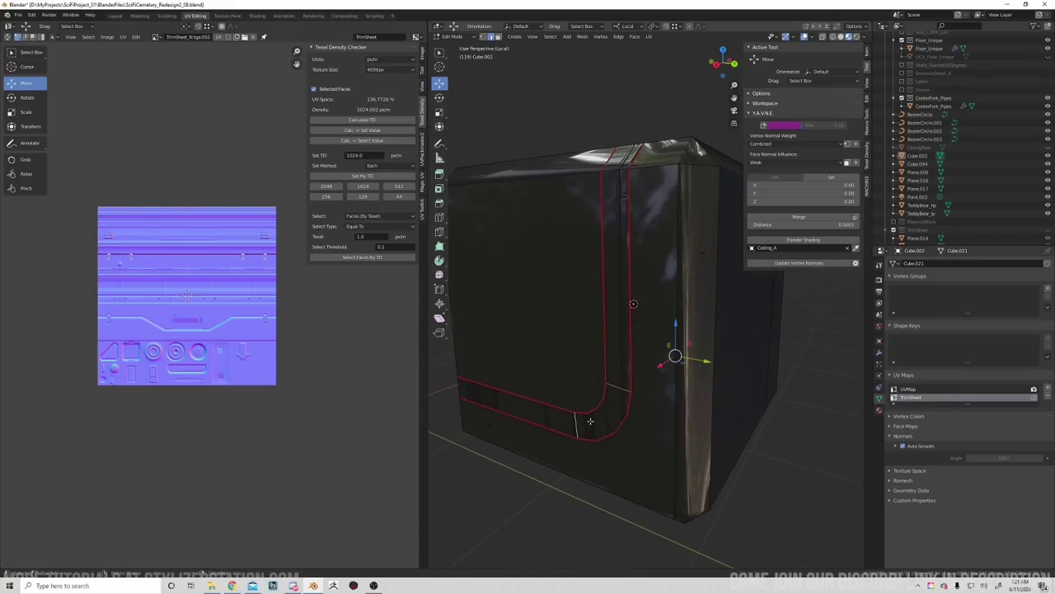
right_click(591, 421)
click(590, 409)
middle_drag(590, 409, 591, 389)
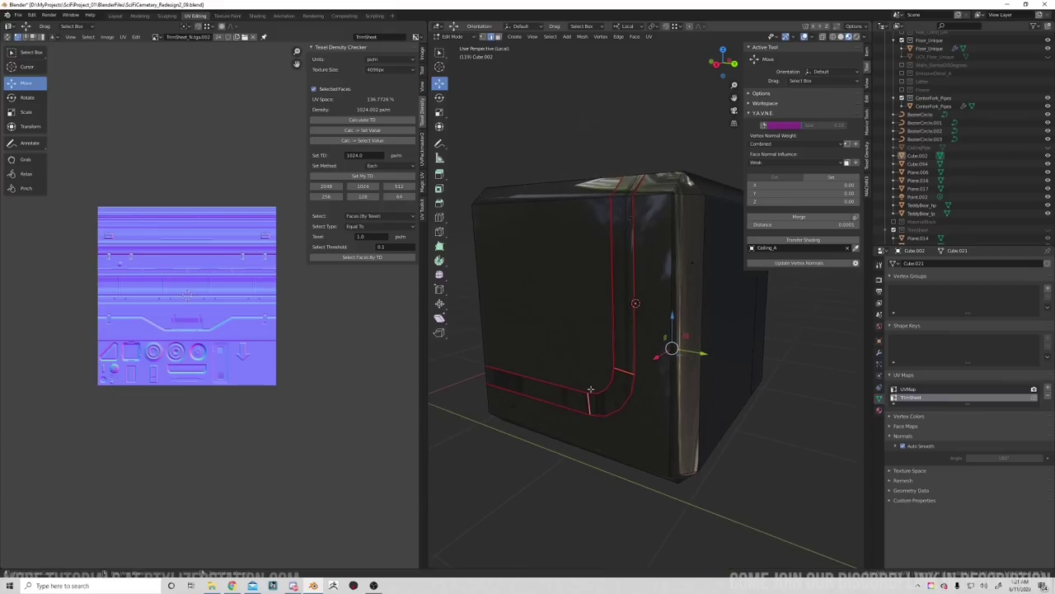
Select all faces of the seam-bounded inset strip and unwrap them.
key(3)
click(621, 369)
key(ctrl+z)
key(l)
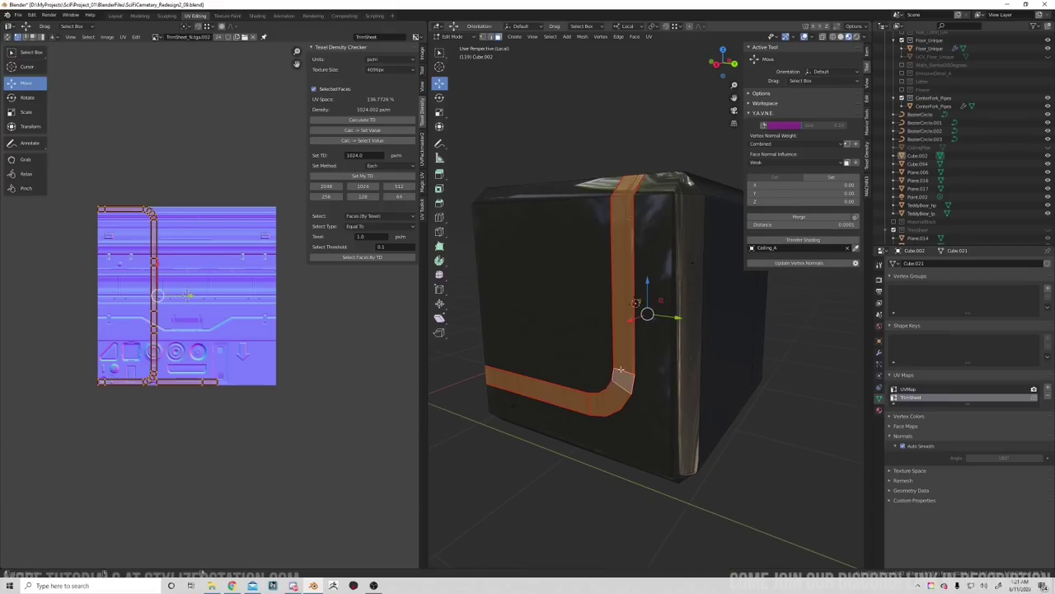
key(u)
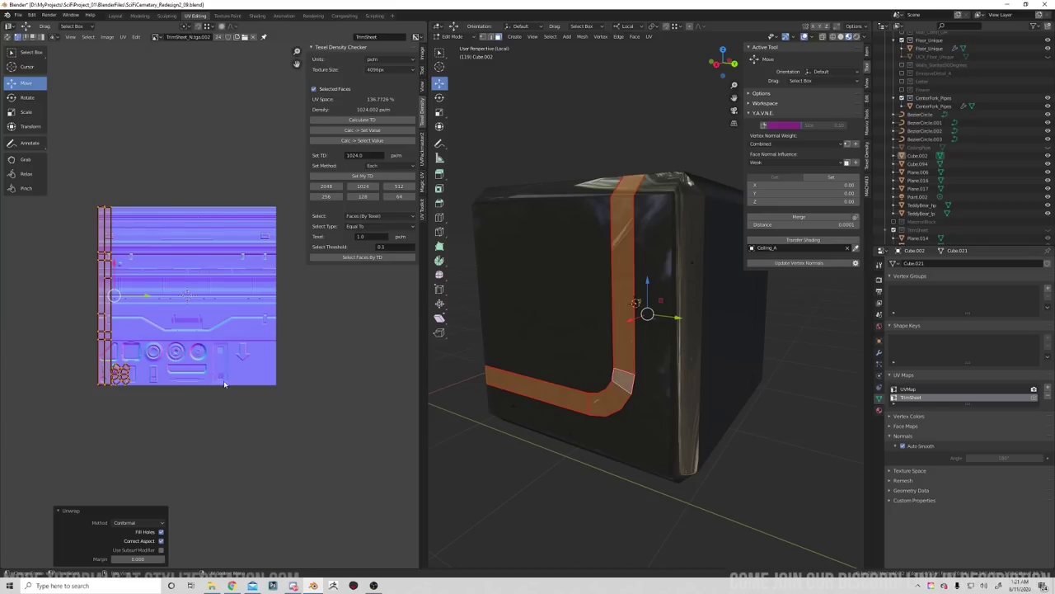
Move the curved corner islands toward the ring details on the trim sheet and straighten their UVs with Straighten UVs.
middle_drag(102, 352, 150, 350)
scroll(187, 355, up, 3)
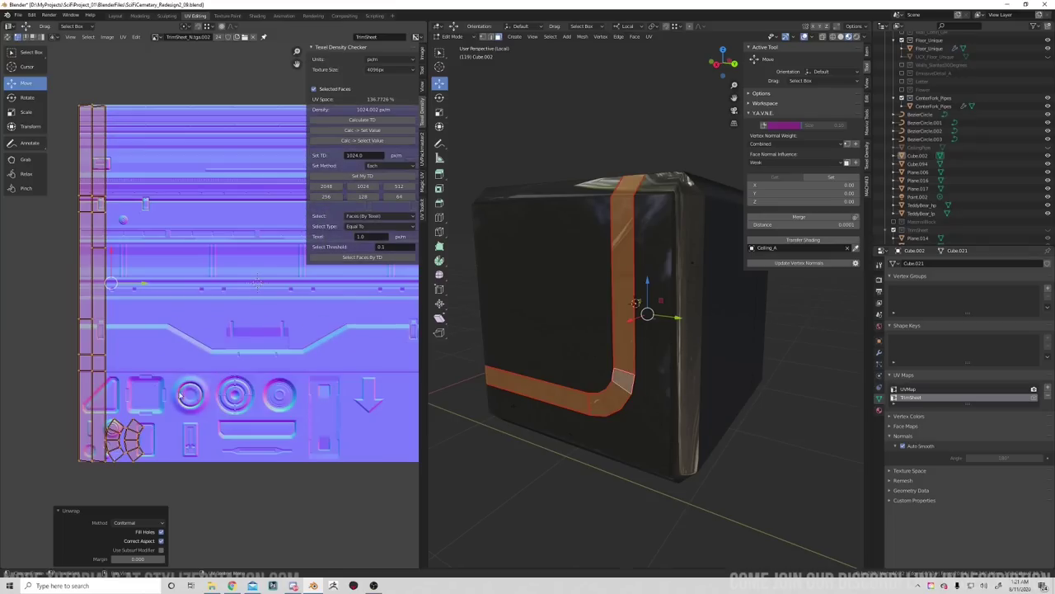
click(177, 444)
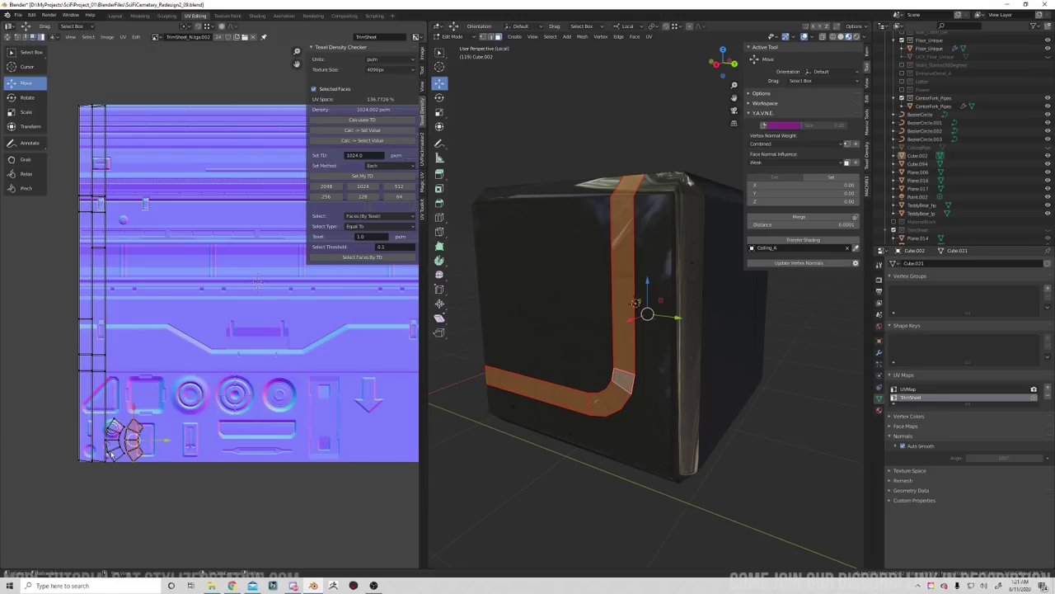
drag(110, 449, 196, 390)
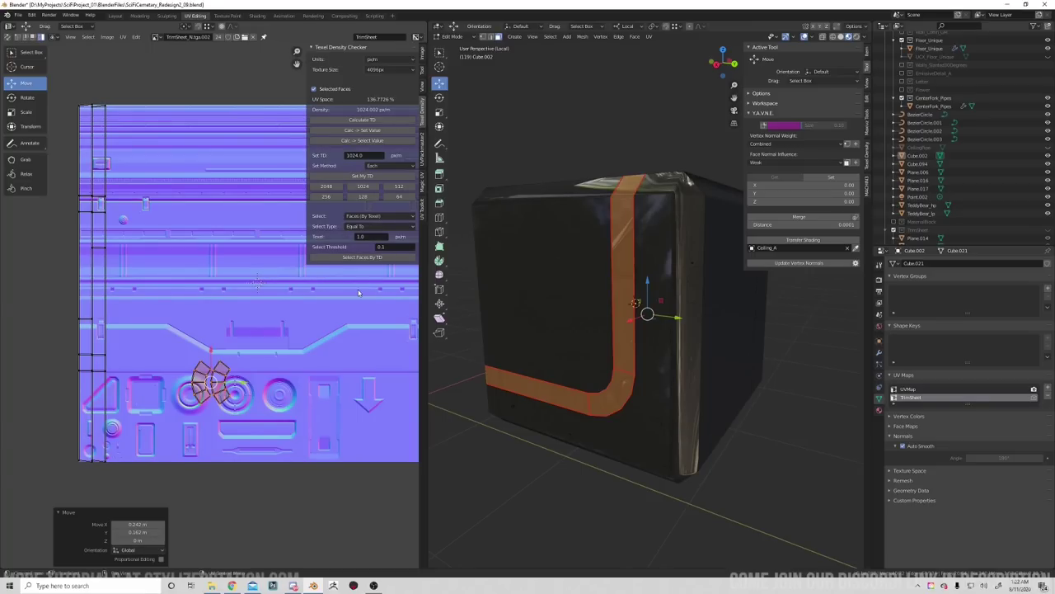
scroll(617, 364, up, 7)
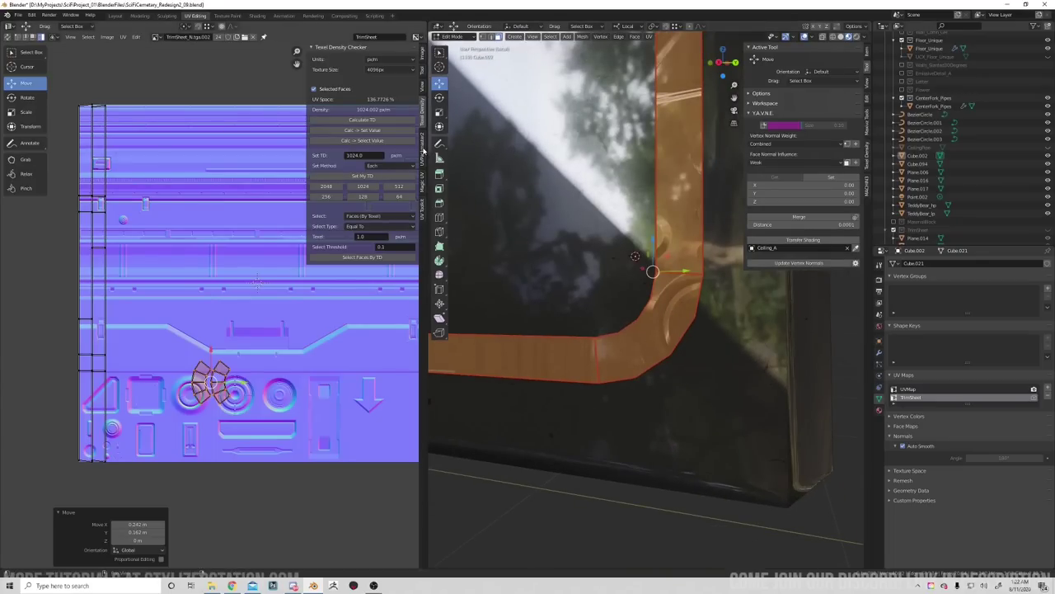
click(422, 213)
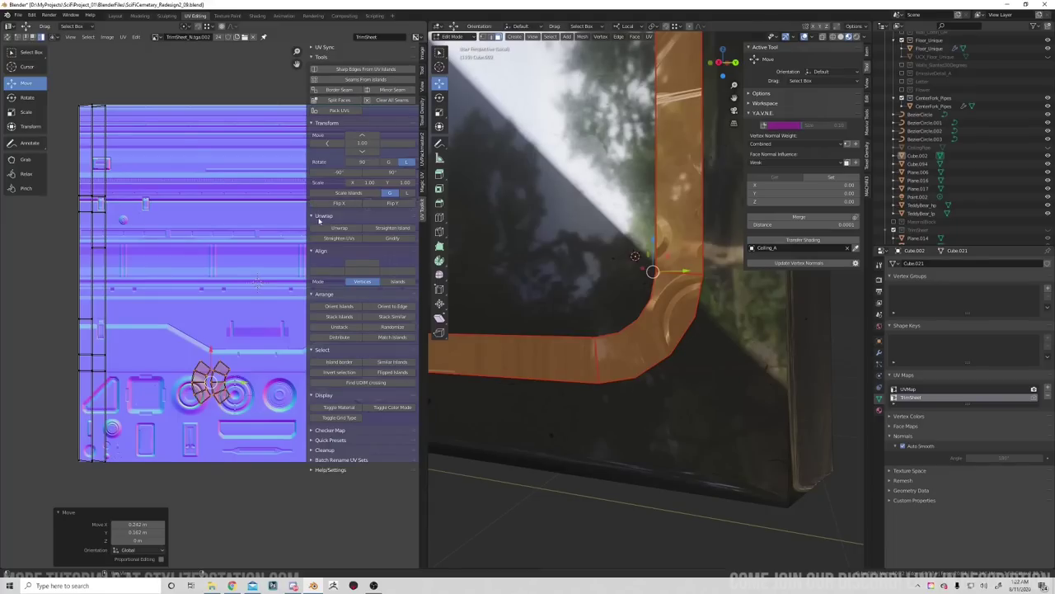
click(340, 239)
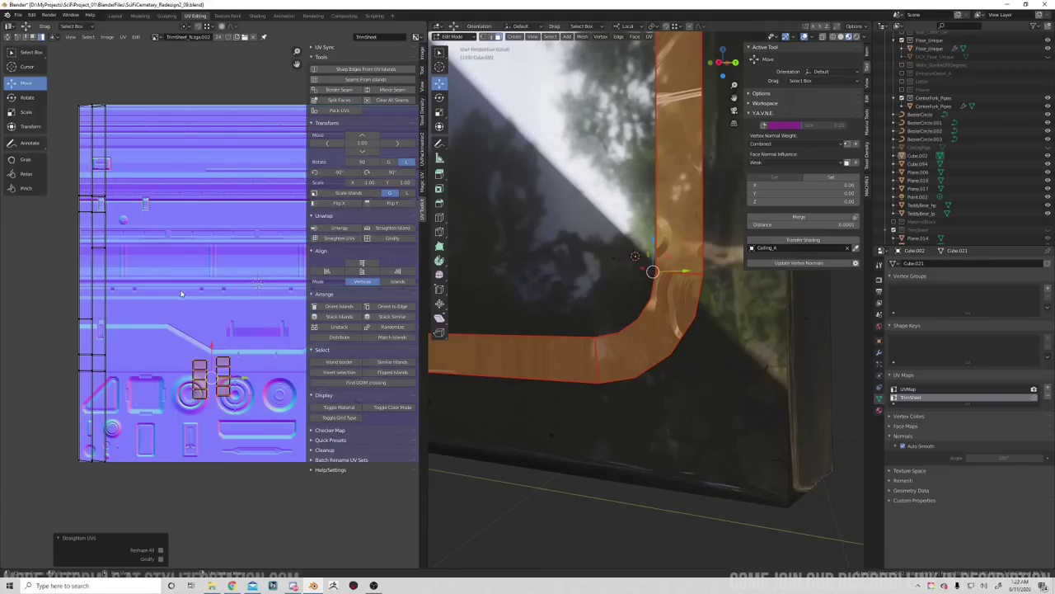
Select all the strip's UV islands and stack them with Stack Islands.
scroll(173, 293, down, 2)
drag(96, 166, 207, 342)
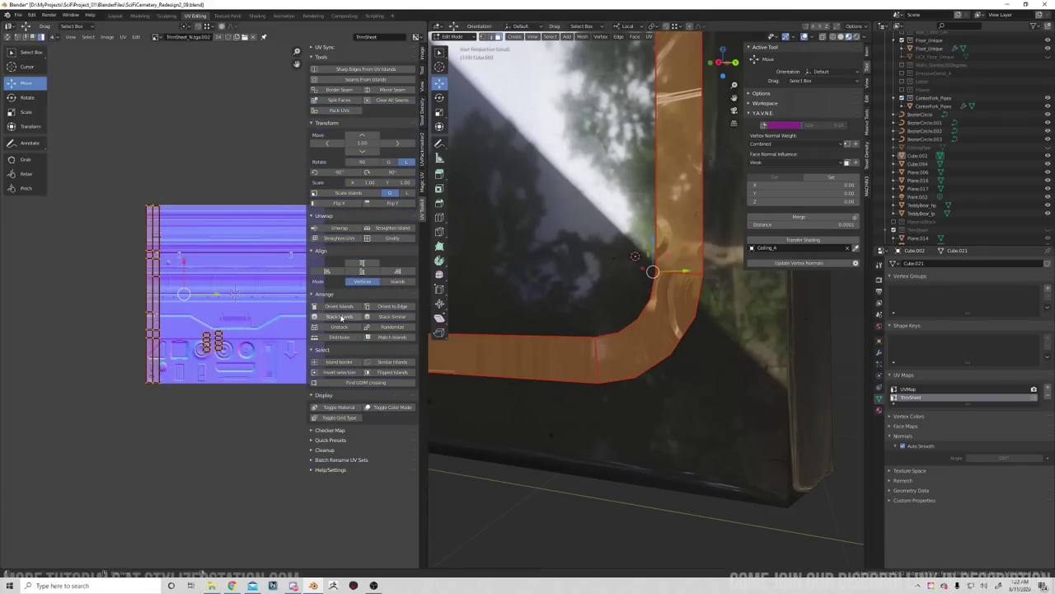
scroll(213, 332, up, 3)
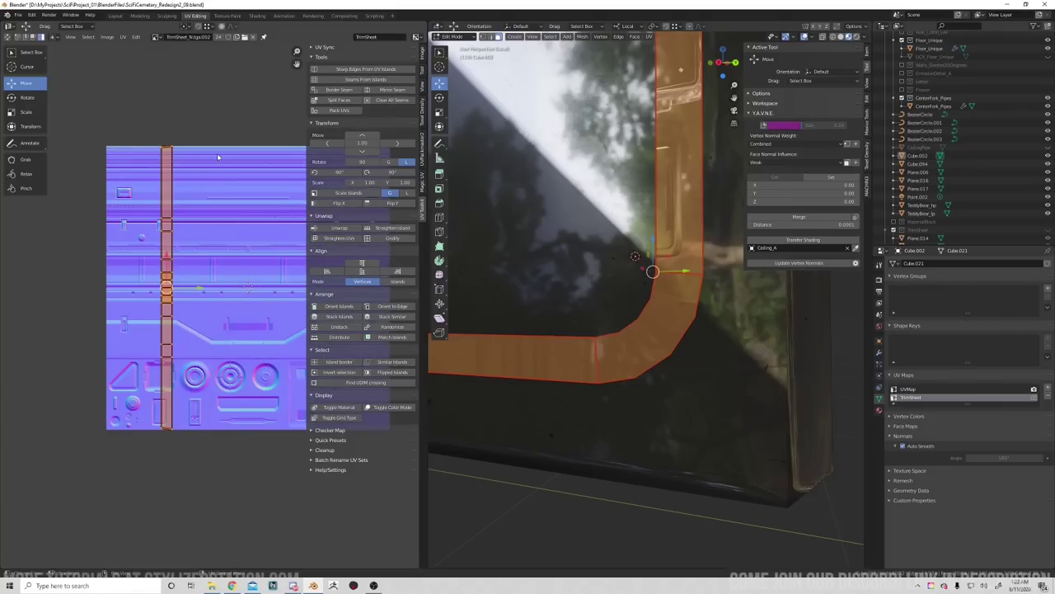
Align the stacked islands' right-hand vertices to Max X and their left-hand vertices to Min X.
click(220, 139)
drag(216, 120, 166, 447)
click(395, 271)
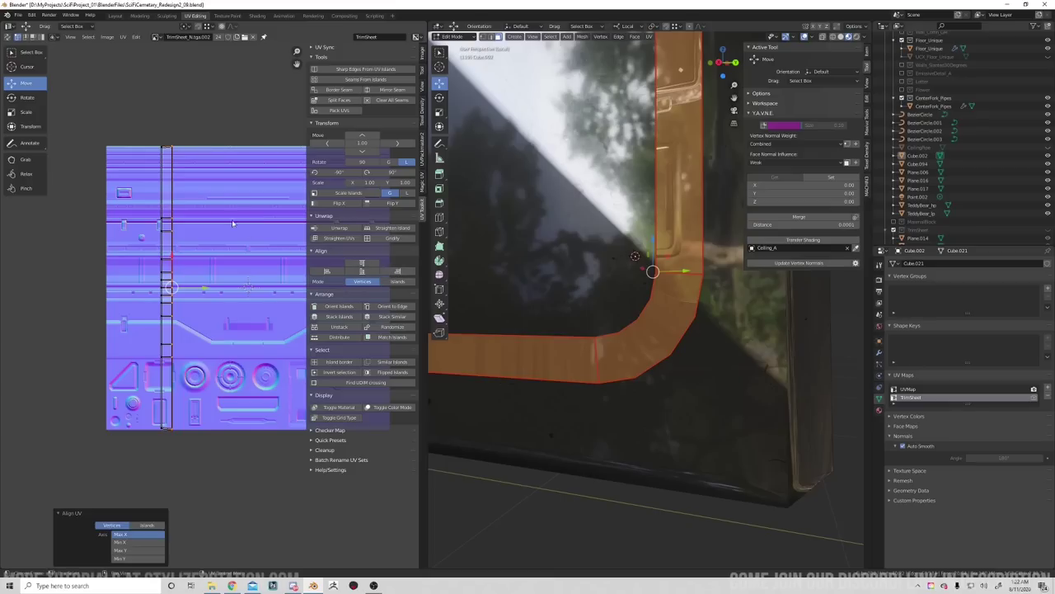
drag(126, 116, 167, 451)
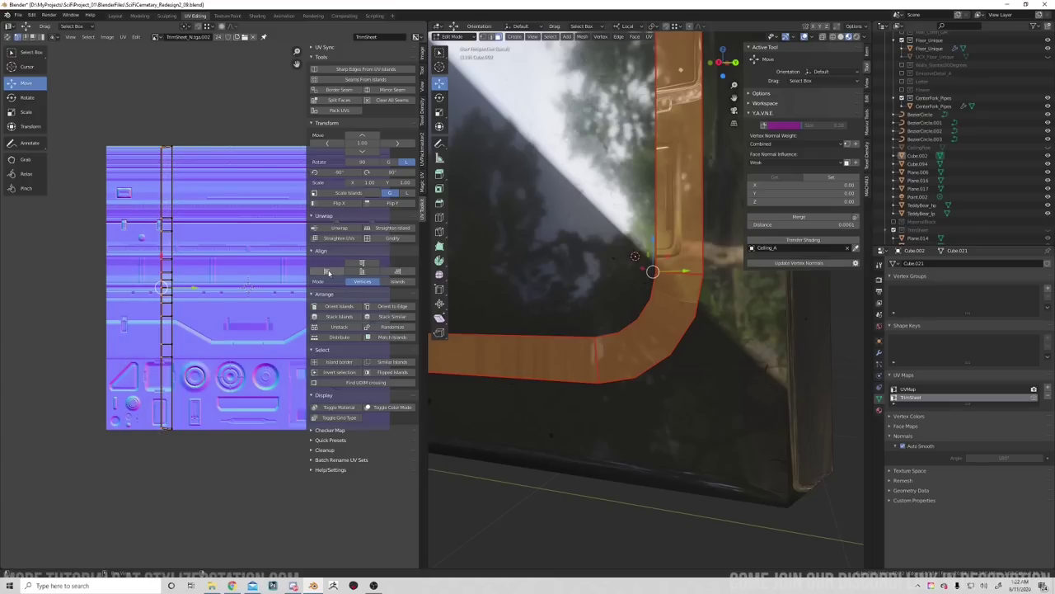
click(328, 270)
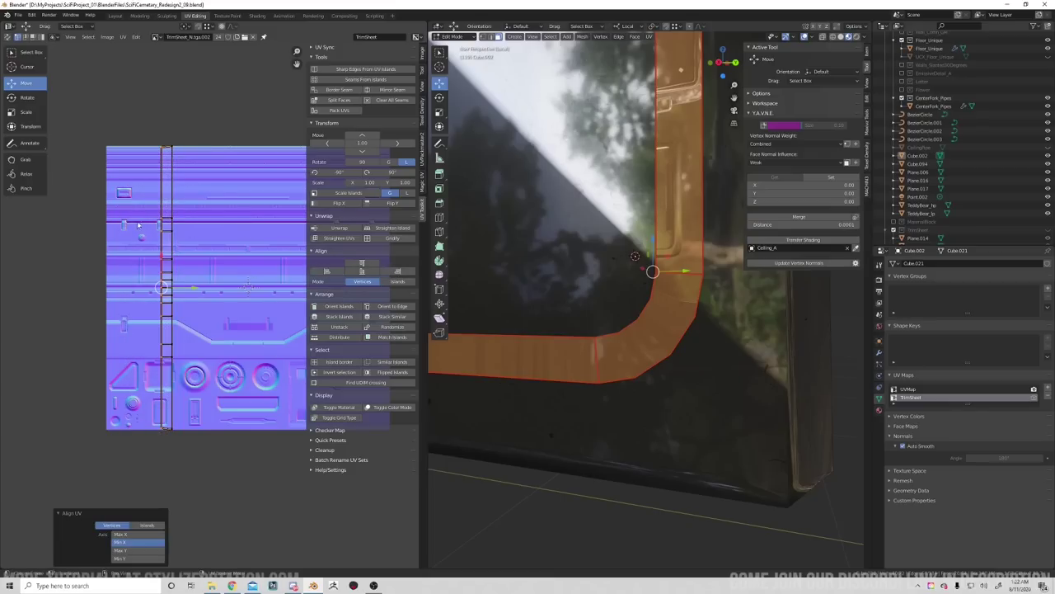
Apply a texel density of 1024 to all the stacked strip islands.
drag(128, 125, 198, 475)
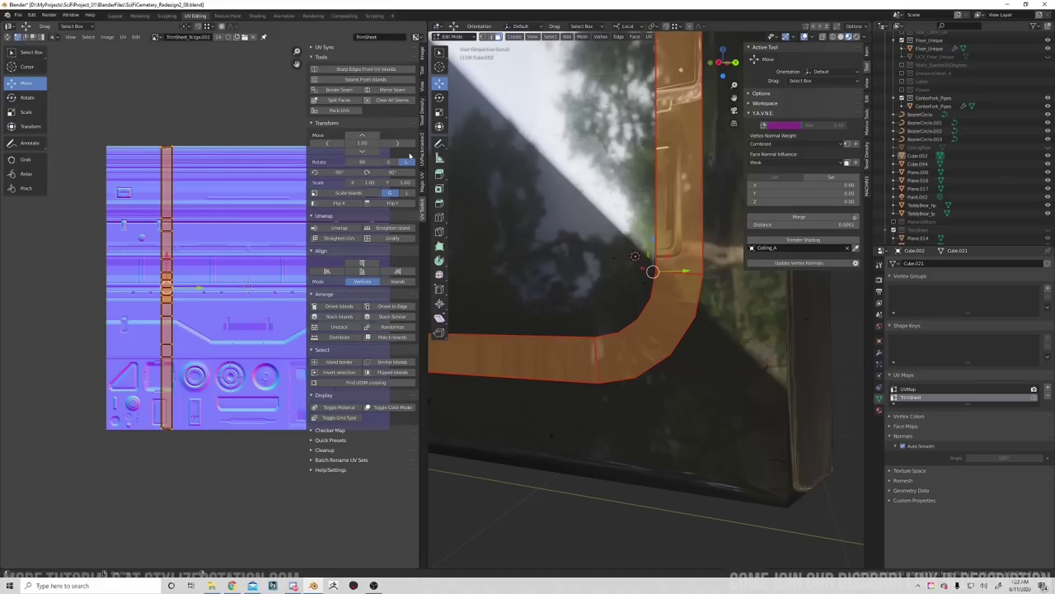
click(423, 109)
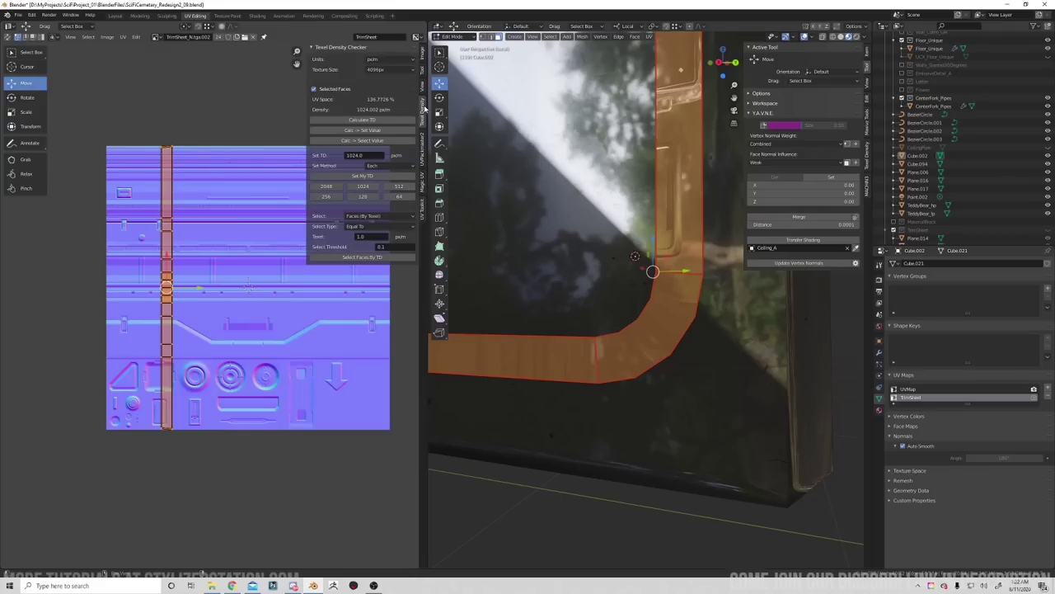
click(364, 186)
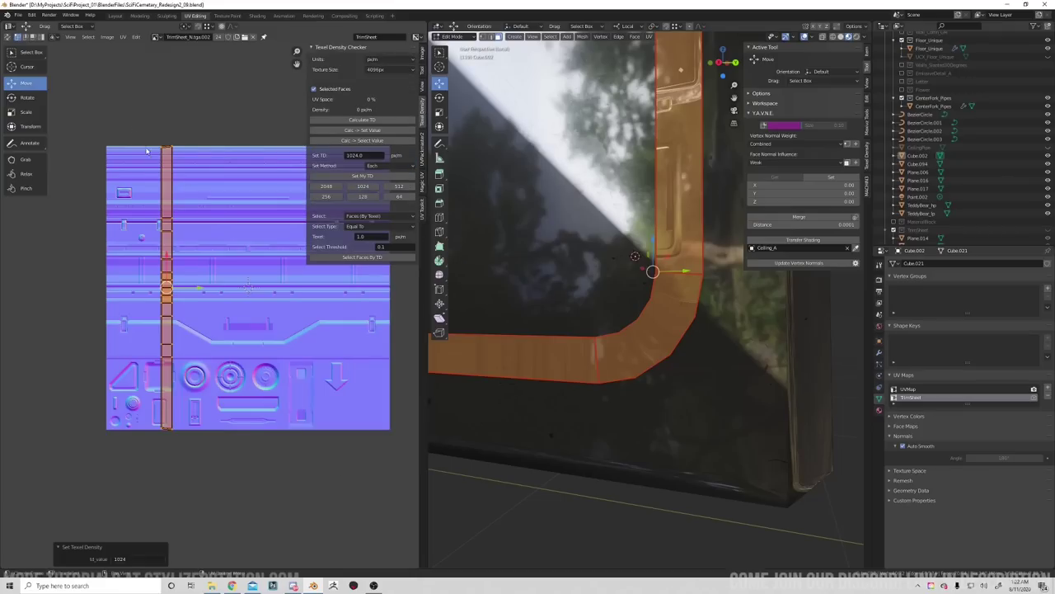
Rotate the stacked strip UVs 90° and move them horizontally across the middle of the trim sheet.
drag(124, 110, 222, 471)
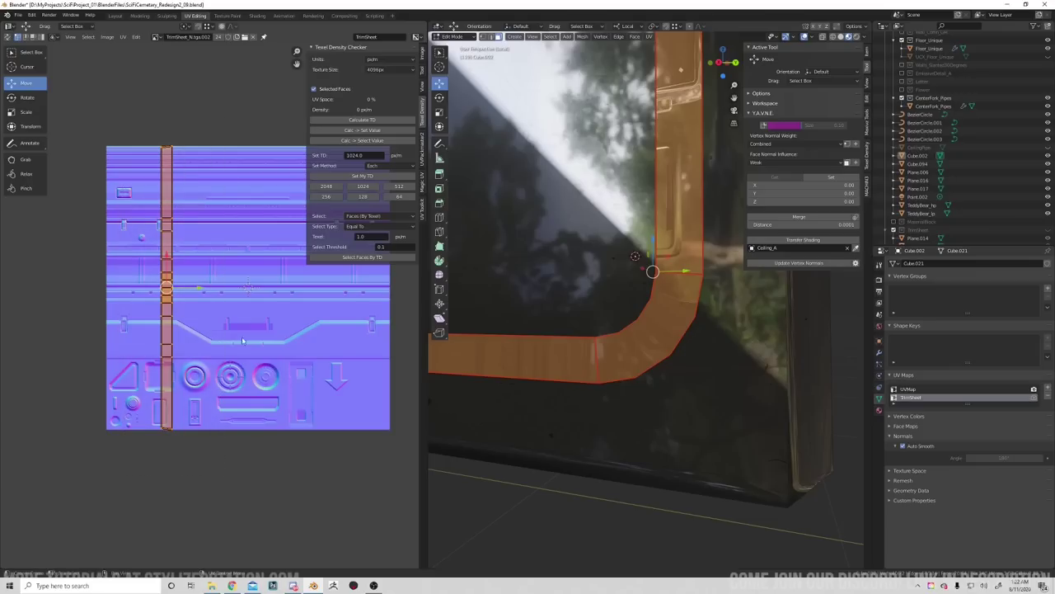
key(r)
click(185, 338)
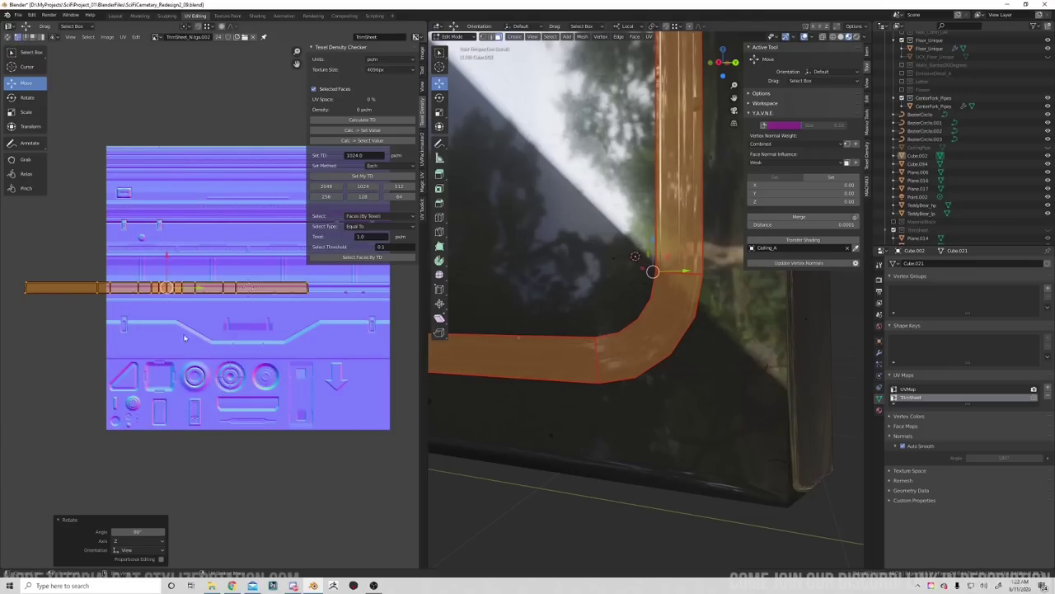
key(g)
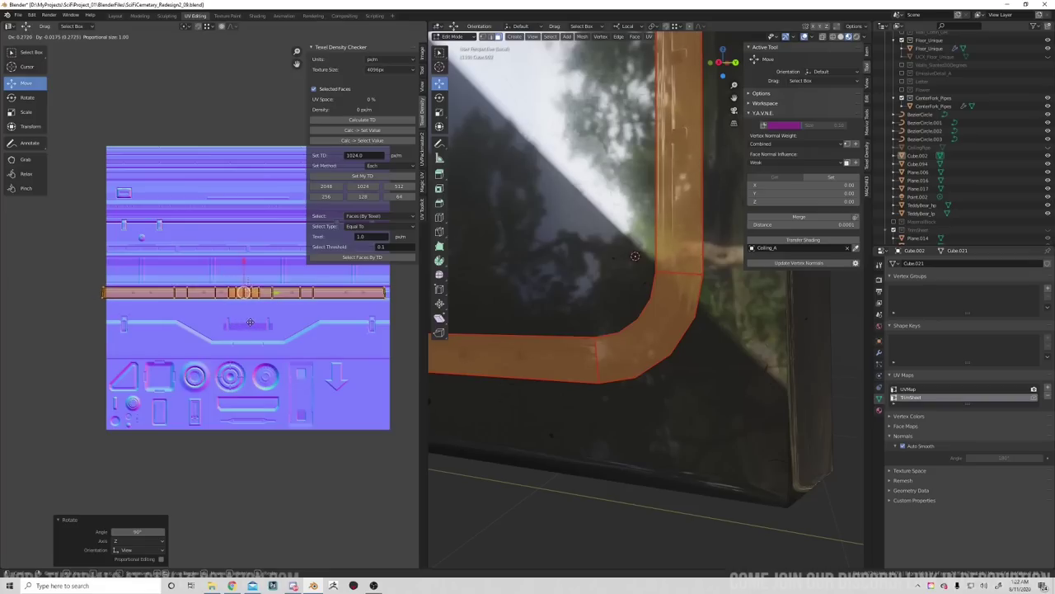
click(254, 321)
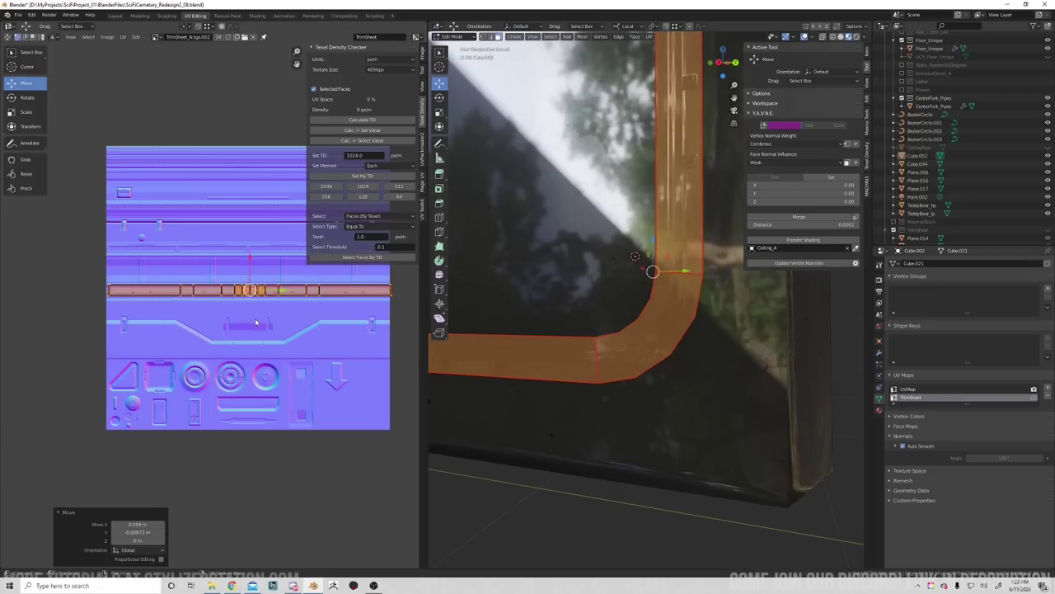
Move the strip UVs straight up onto the horizontal trim band in the upper part of the trim sheet.
scroll(235, 280, up, 3)
key(g)
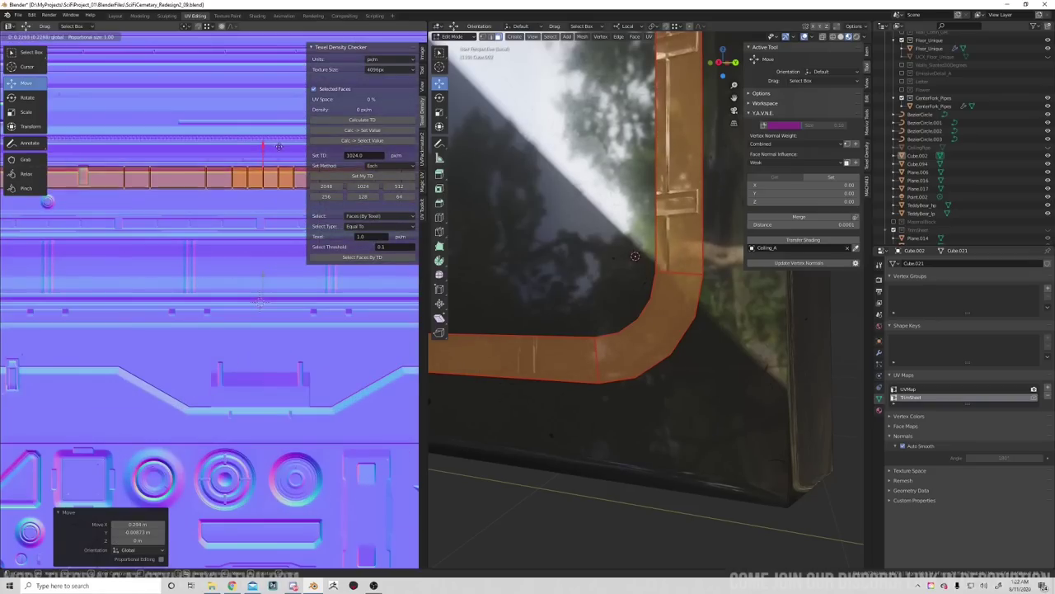
click(239, 205)
scroll(239, 204, up, 3)
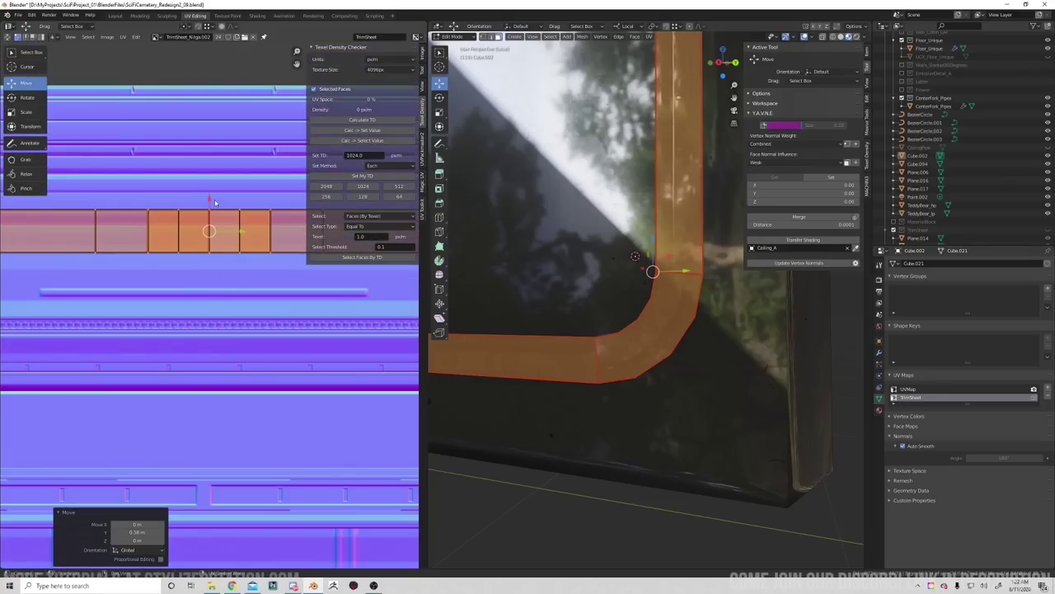
key(g)
click(215, 139)
Scale the strip UVs to 0.667 and nudge them down 0.00345 m to fit the trim band.
key(s)
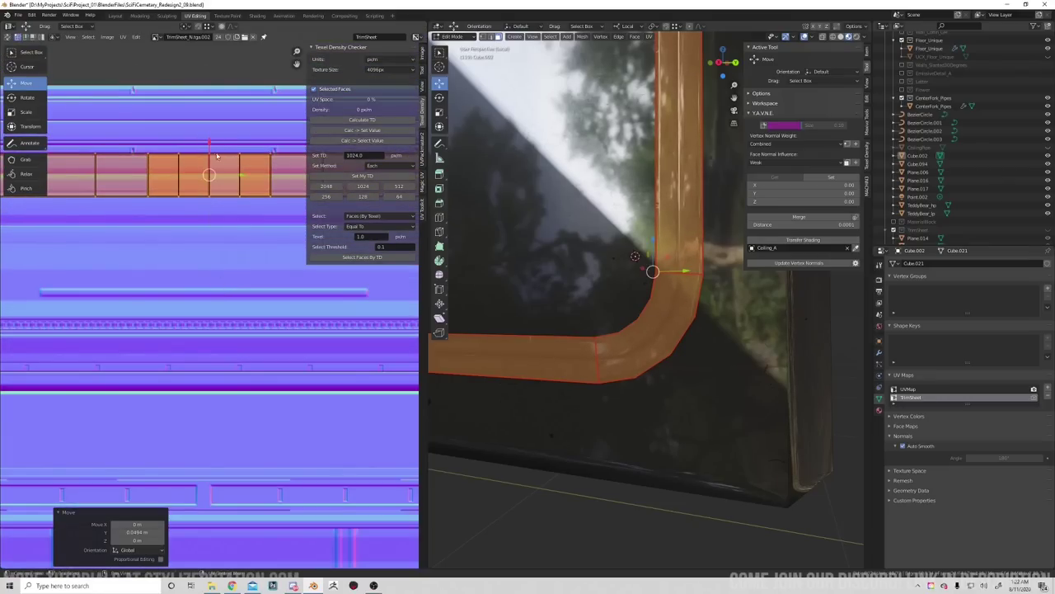
click(220, 199)
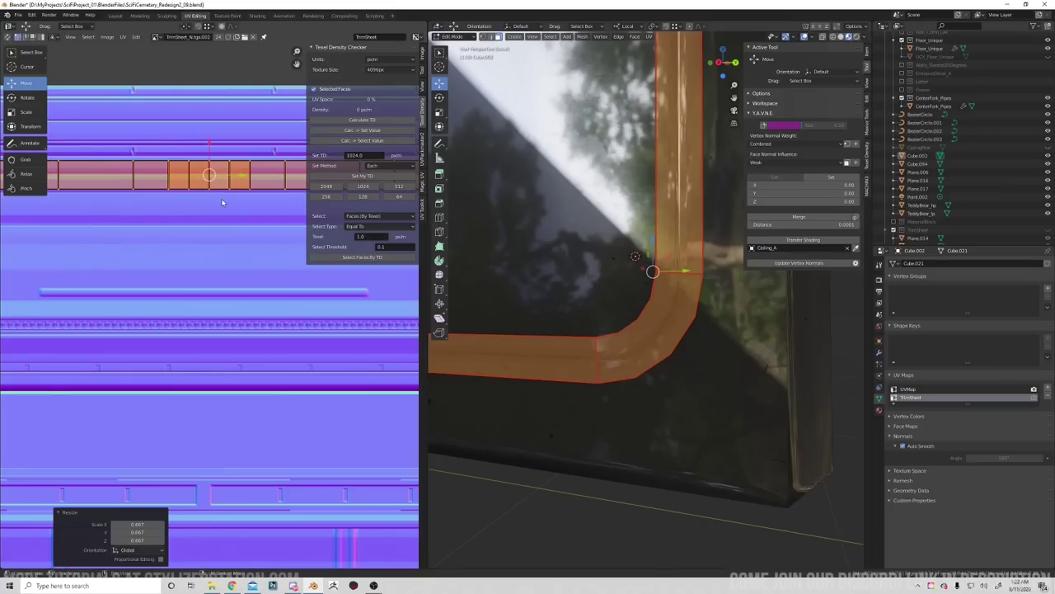
middle_drag(208, 248, 182, 326)
scroll(194, 286, up, 3)
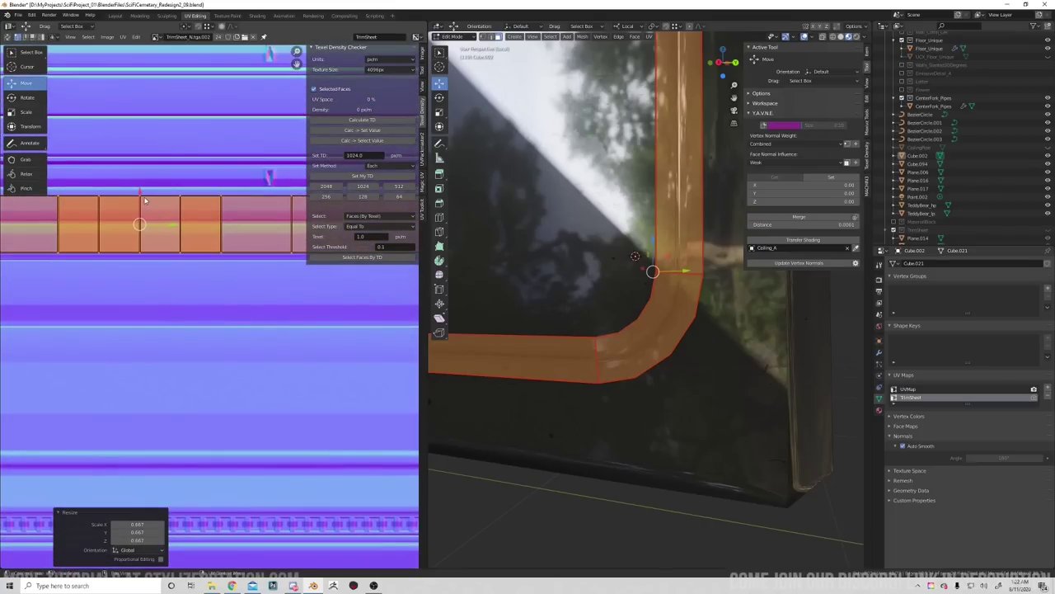
key(g)
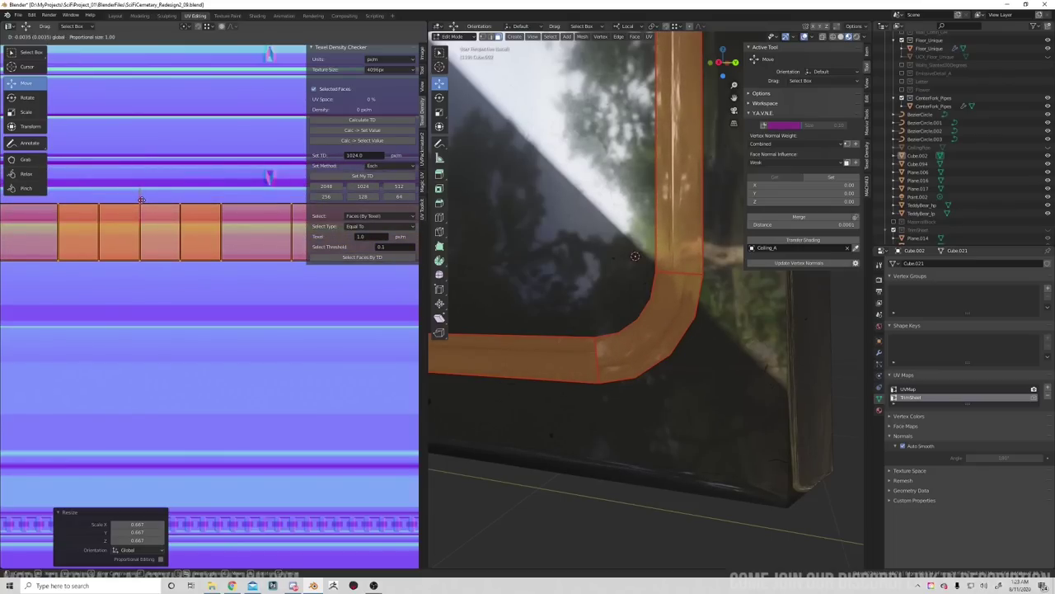
click(141, 200)
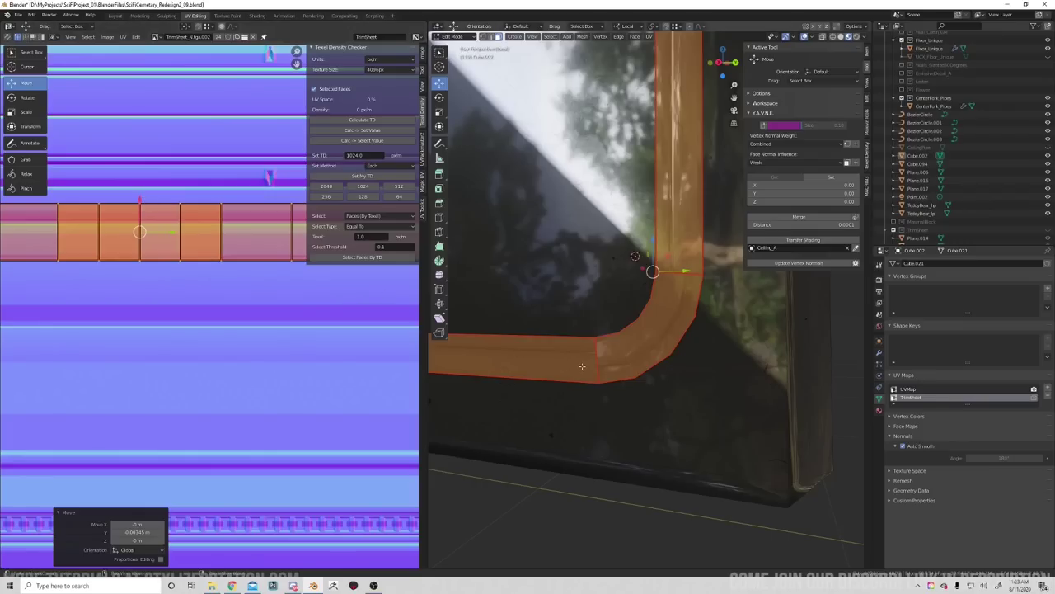
Examine the trim detail on the strip's rounded corner in Object Mode and return to Edit Mode.
middle_drag(591, 351, 624, 351)
scroll(780, 352, down, 3)
scroll(671, 370, up, 3)
key(Tab)
key(Tab)
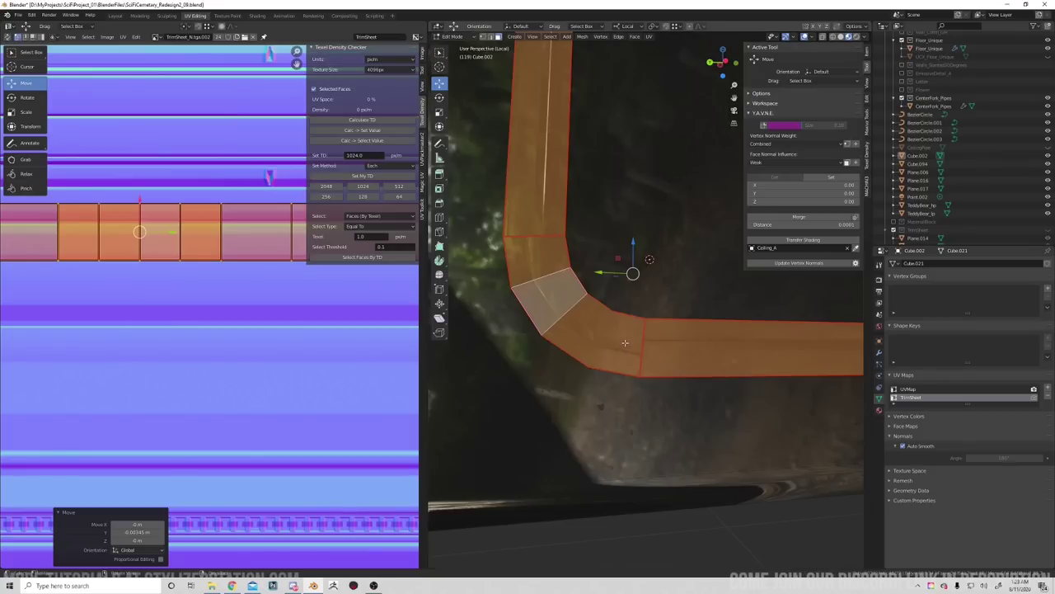
Rotate the UVs of the strip's rounded-corner faces by 180° and check the corner's trim detail in Object Mode.
click(623, 347)
ctrl+click(528, 260)
middle_drag(527, 261, 610, 328)
alt+click(647, 293)
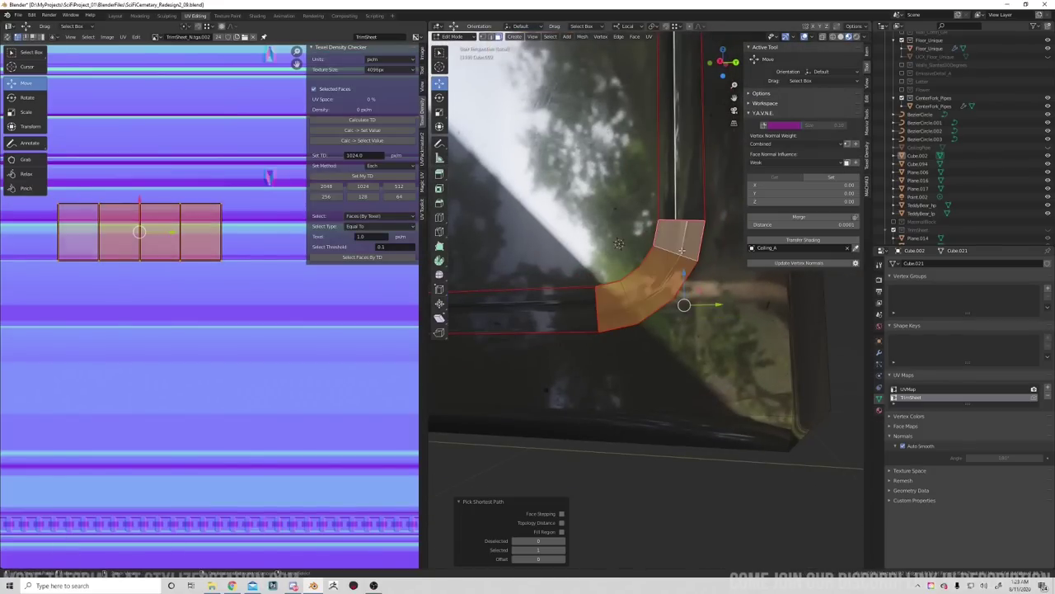
scroll(260, 317, down, 3)
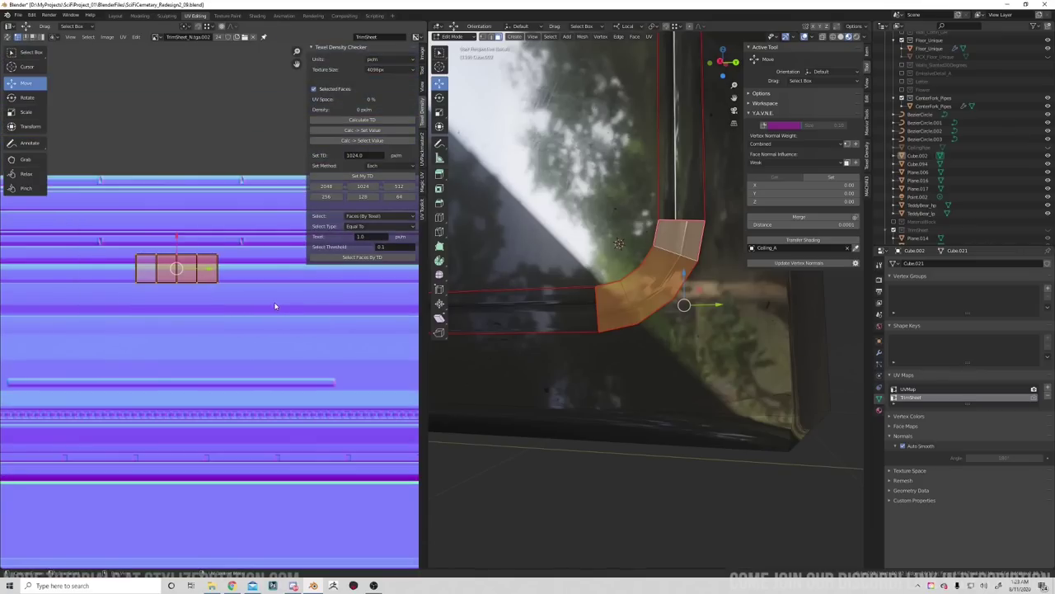
key(r)
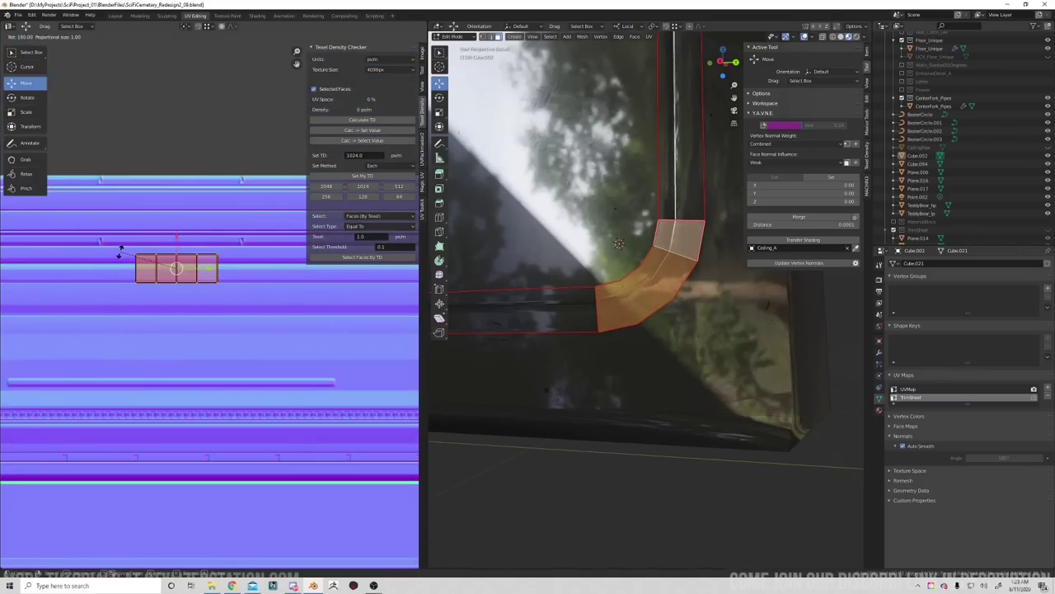
ctrl+click(122, 252)
scroll(486, 355, up, 3)
key(Tab)
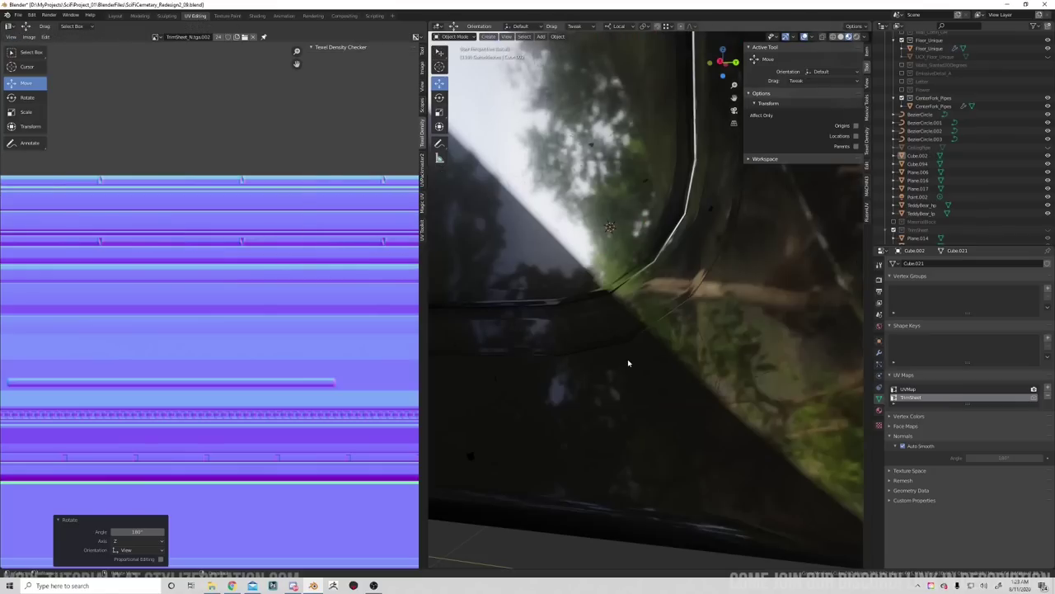
scroll(631, 368, up, 1)
middle_drag(631, 367, 657, 332)
scroll(624, 368, down, 3)
Select the whole strip loop in Edit Mode, move its UVs up 0.00433 m and scale them to about 0.9 to fit the band.
key(Tab)
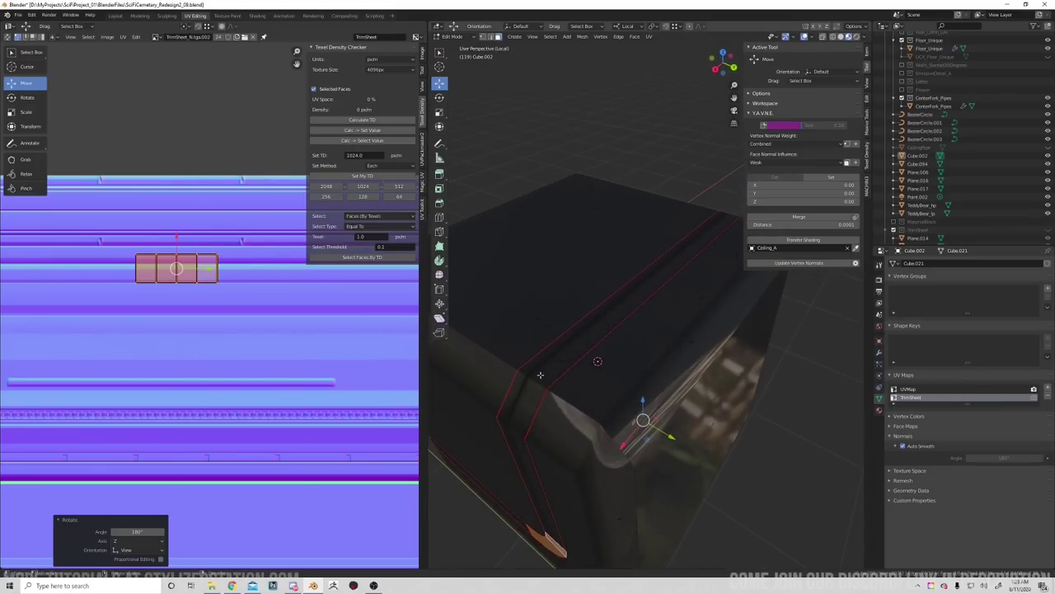
alt+click(540, 374)
scroll(219, 313, up, 3)
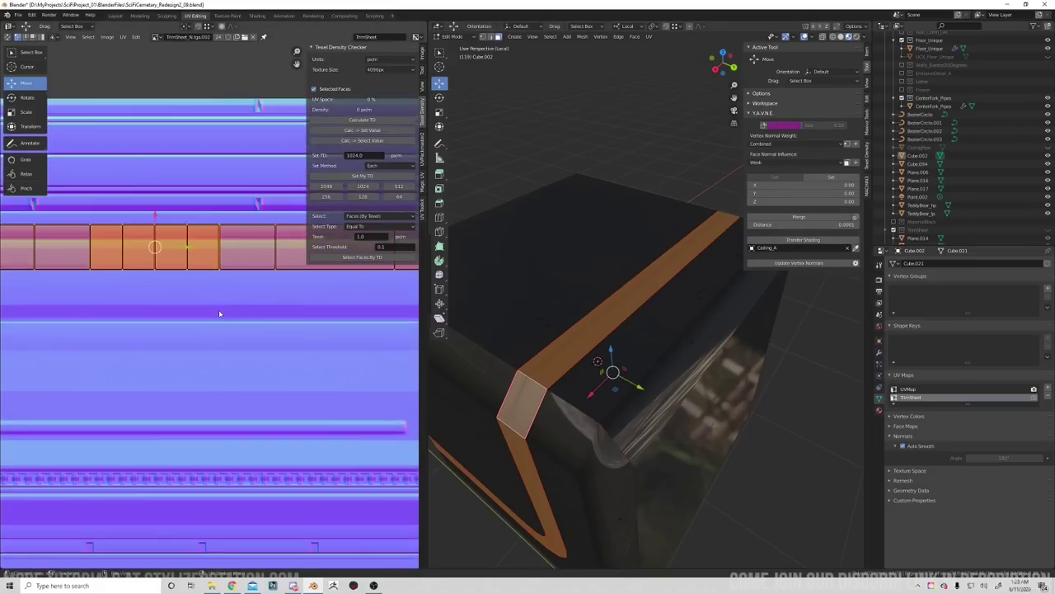
scroll(219, 313, up, 2)
key(g)
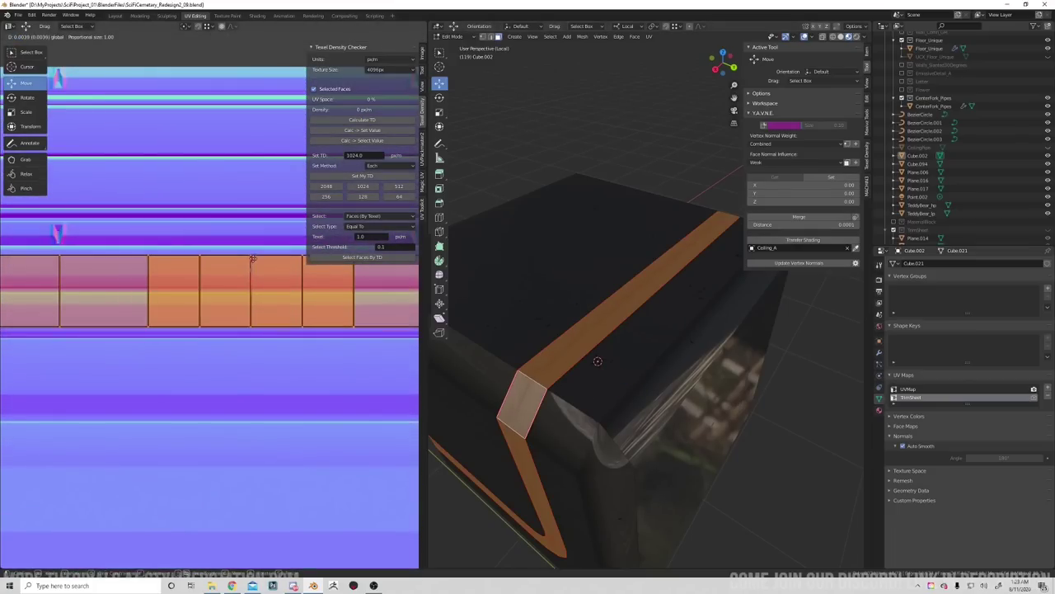
click(253, 258)
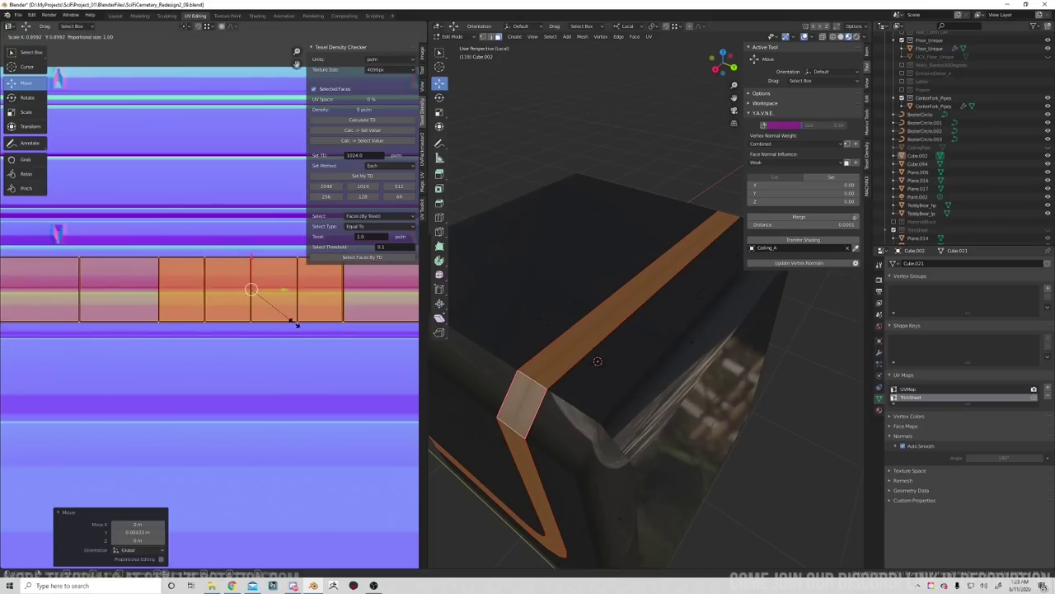
click(296, 323)
scroll(516, 363, up, 1)
Bevel the edge loop that crosses the inset strip by about 0.0715 m with one segment to form a narrow face strip.
middle_drag(516, 364, 625, 319)
click(643, 297)
key(2)
click(663, 257)
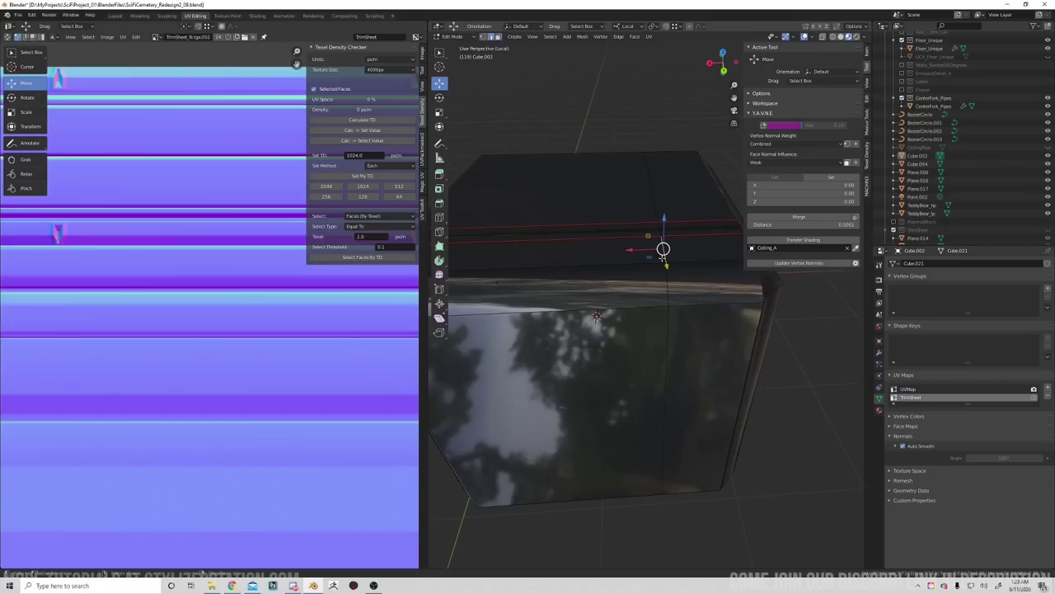
middle_drag(663, 258, 658, 327)
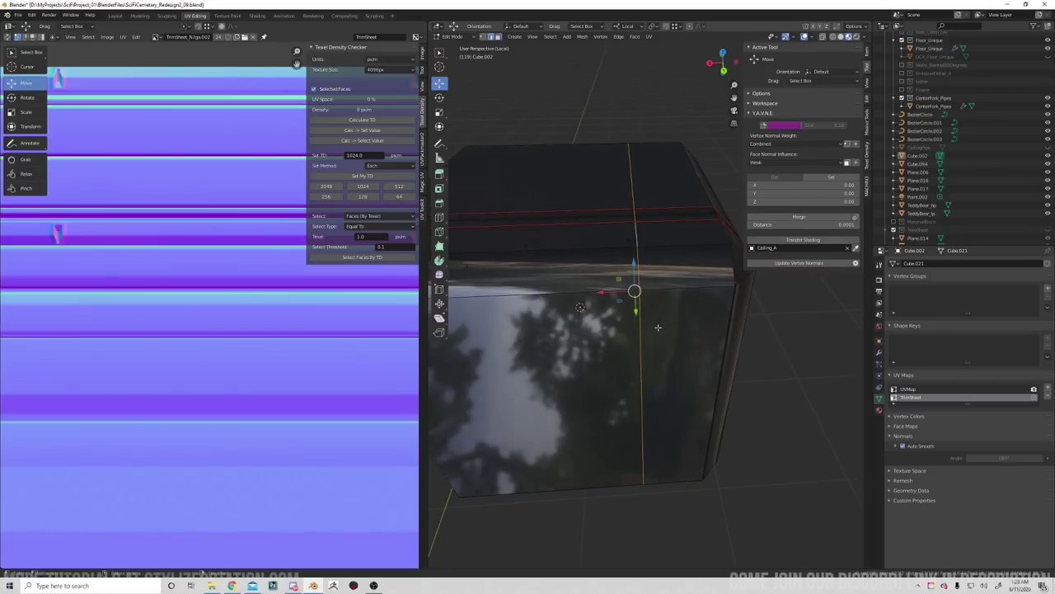
key(ctrl+b)
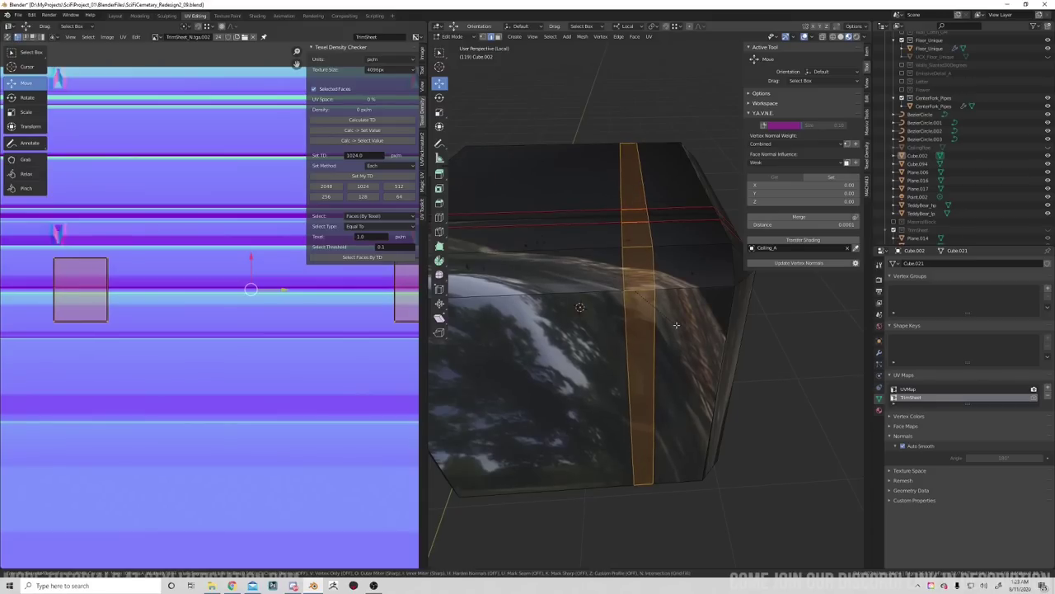
click(677, 325)
Knife-cut both diagonals across the face where the new bevel strip crosses the inset strip on the cube's top.
middle_drag(677, 325, 697, 332)
key(k)
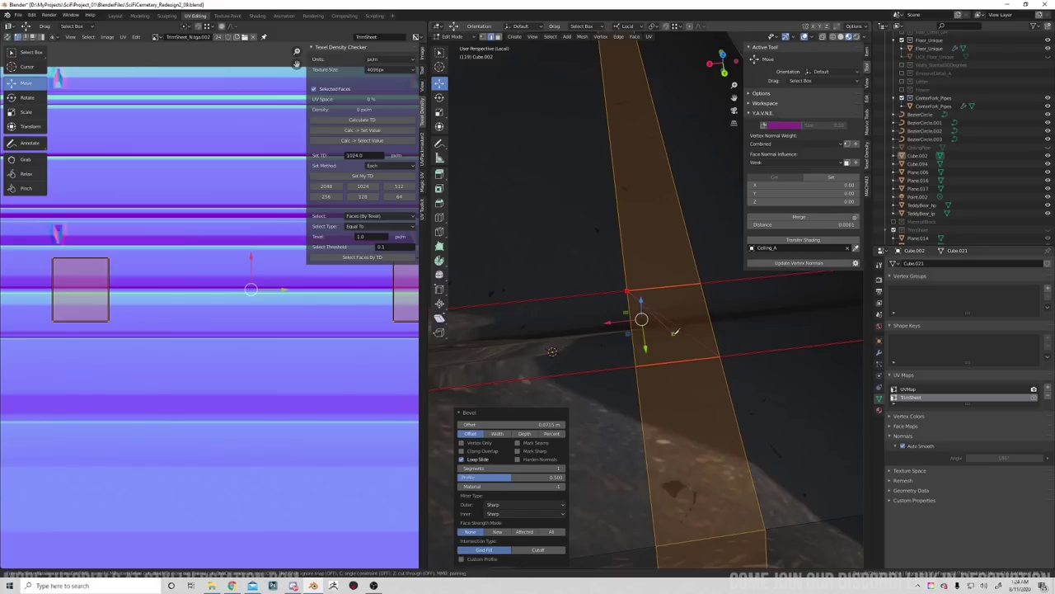
key(Return)
key(k)
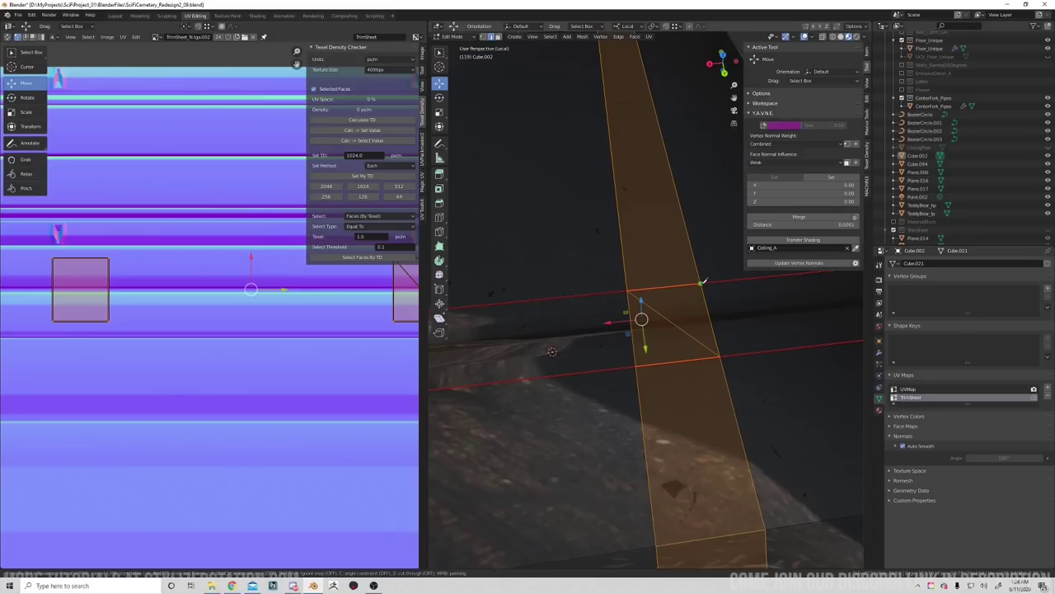
key(Return)
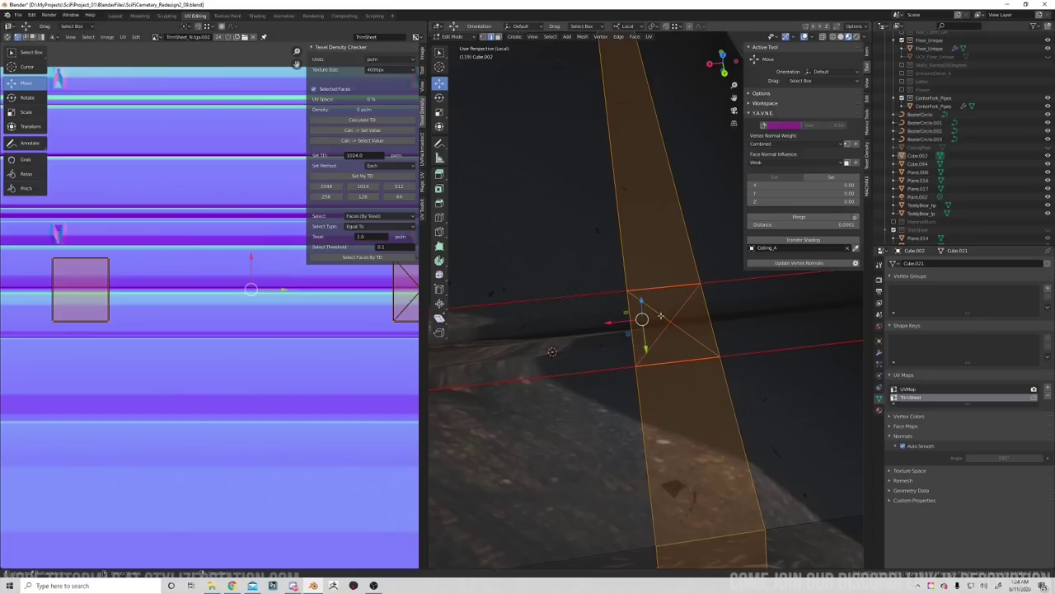
Knife-cut an X of two diagonals across the second crossing face, on another side of the cube.
middle_drag(674, 334, 680, 410)
scroll(680, 409, up, 7)
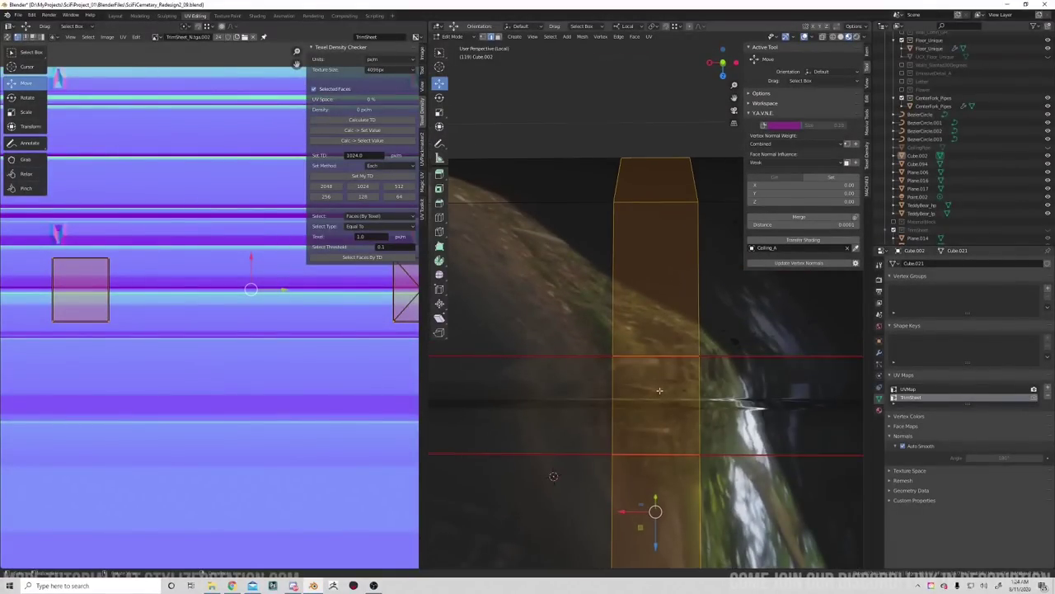
key(k)
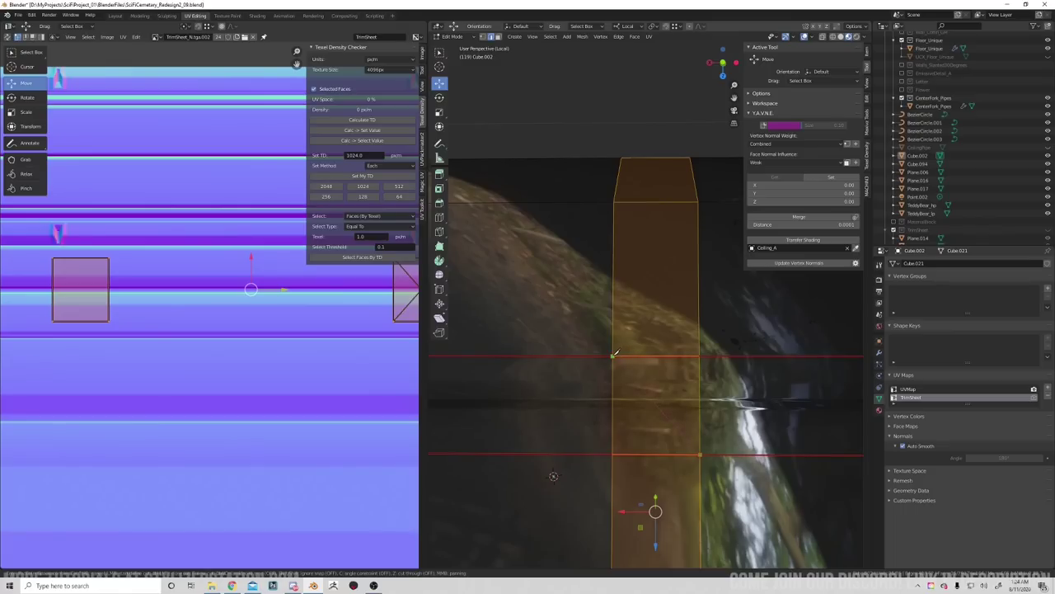
key(Return)
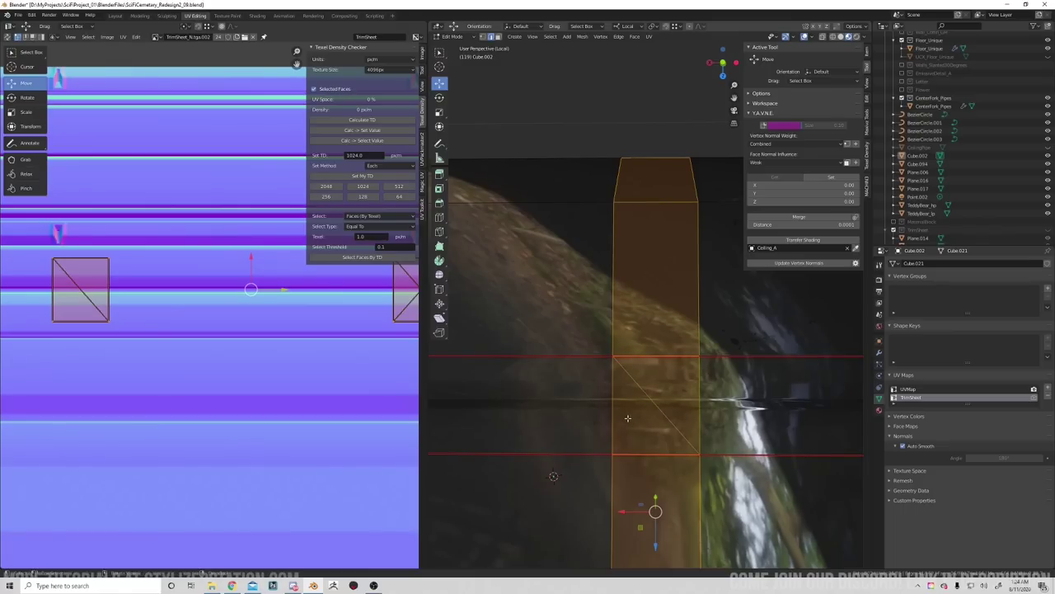
key(k)
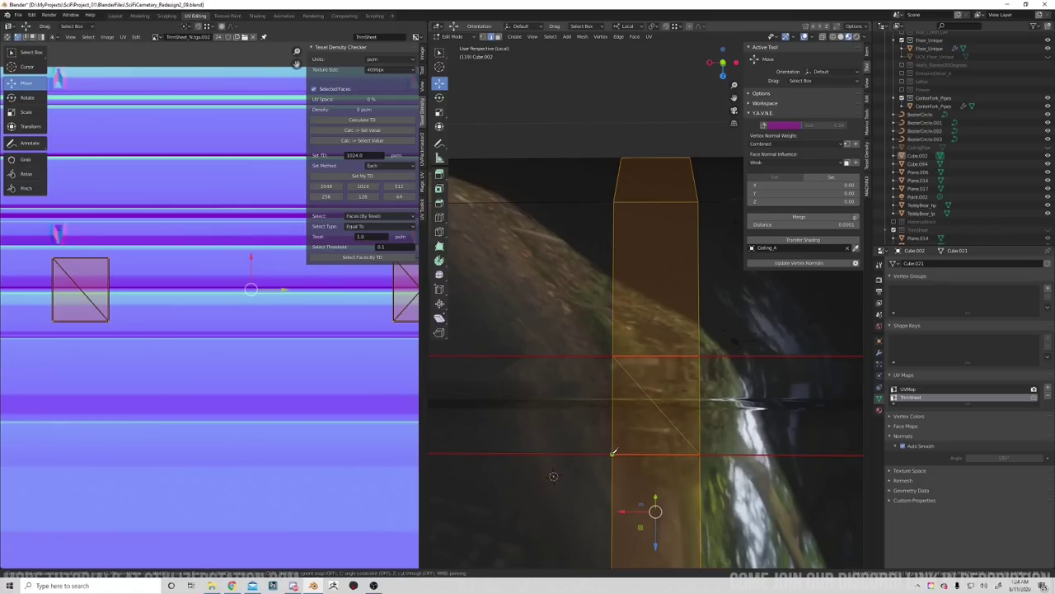
key(Return)
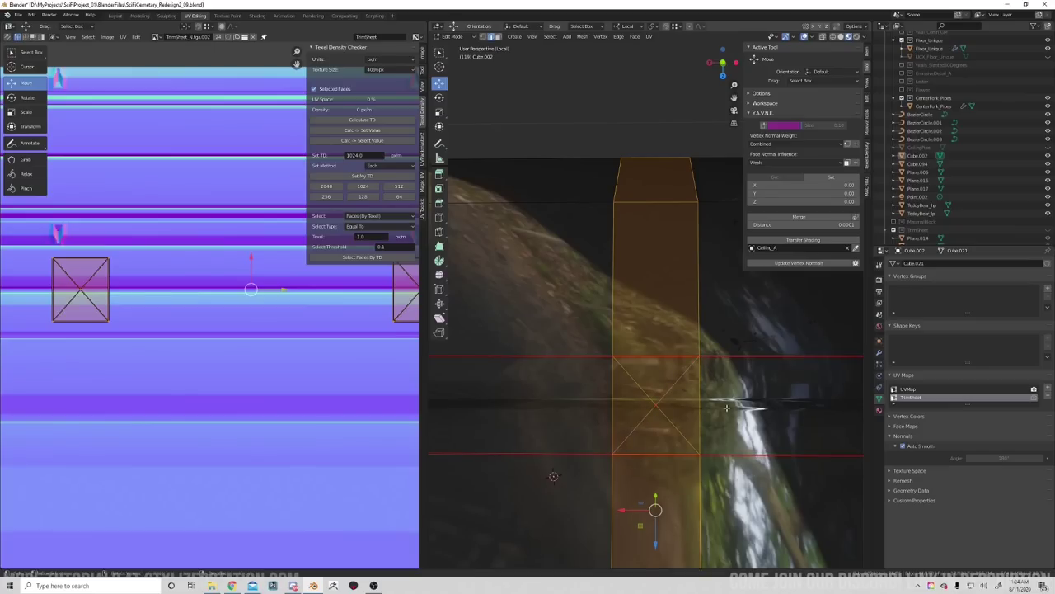
Select the bevel strip's face loops together with the crossing triangles that connect to them, leaving out the side triangles.
middle_drag(728, 408, 608, 368)
scroll(733, 404, down, 1)
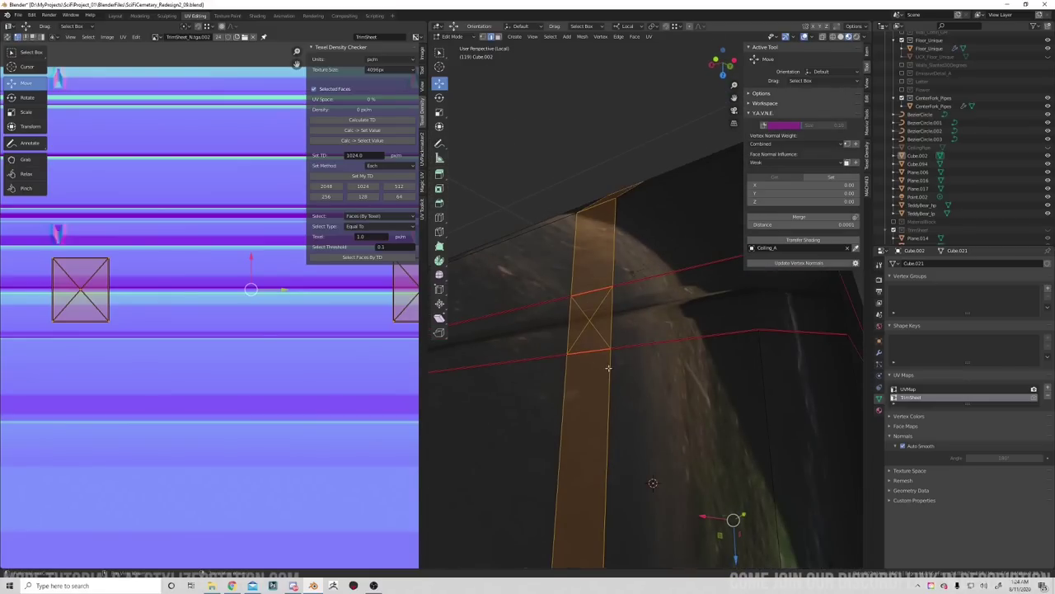
middle_drag(560, 327, 622, 354)
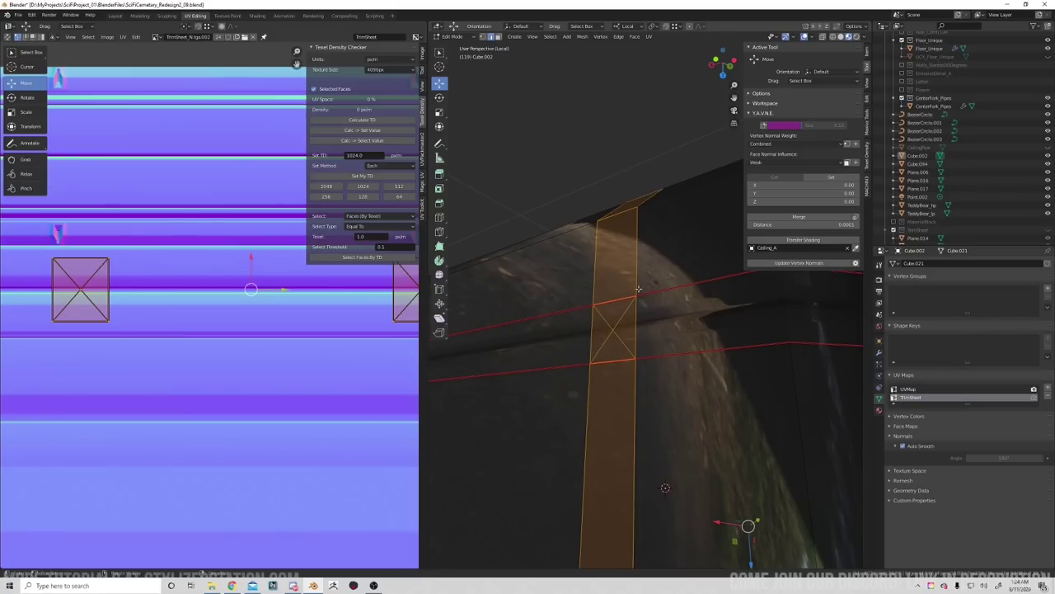
click(603, 337)
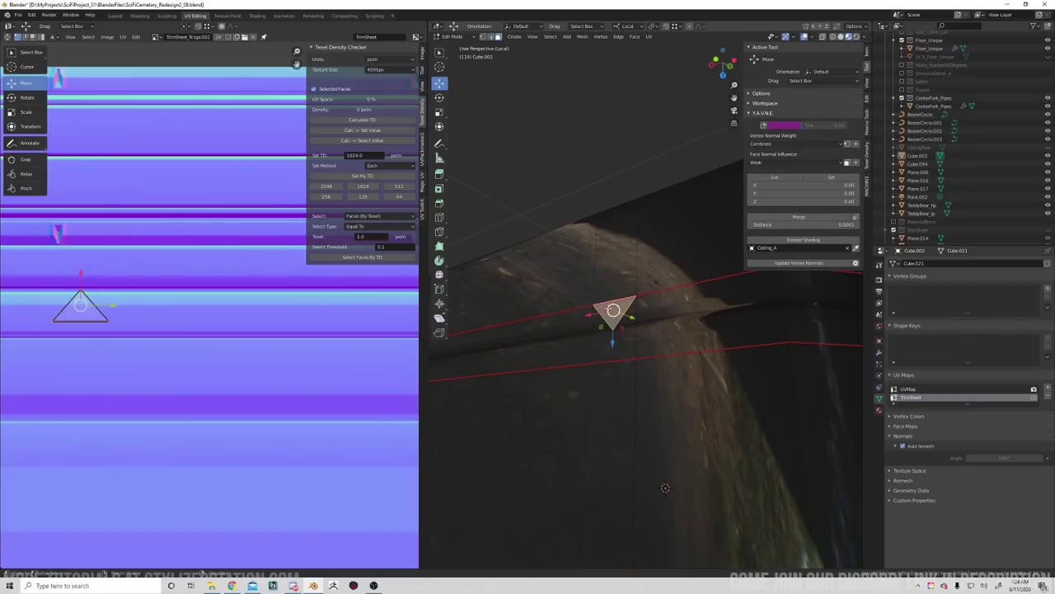
click(625, 214)
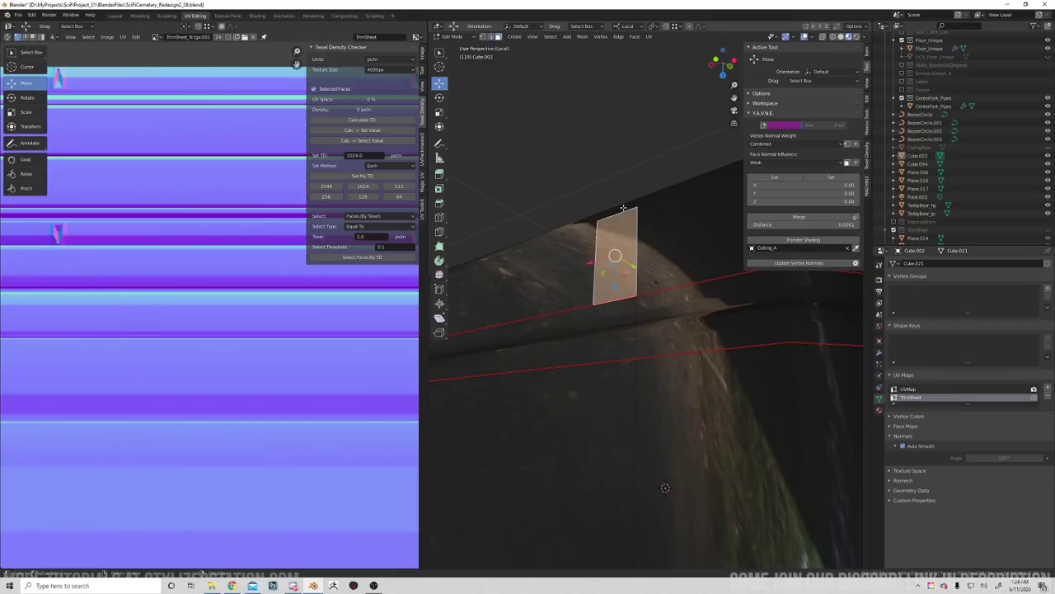
alt+shift+click(624, 213)
alt+shift+click(624, 214)
alt+shift+click(613, 364)
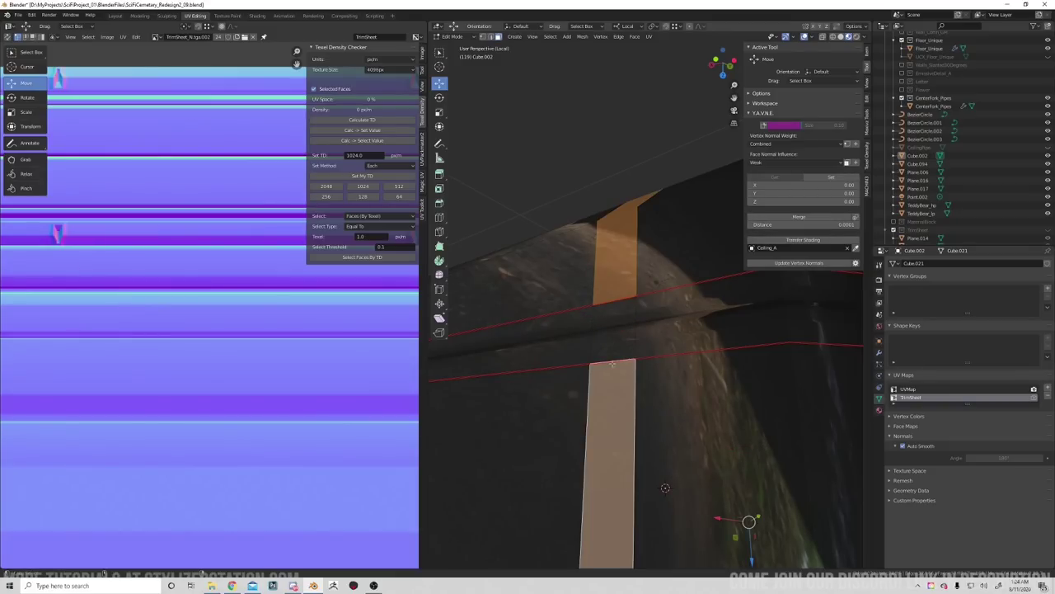
shift+click(615, 346)
shift+click(615, 315)
middle_drag(617, 316, 640, 332)
shift+click(624, 333)
shift+click(623, 301)
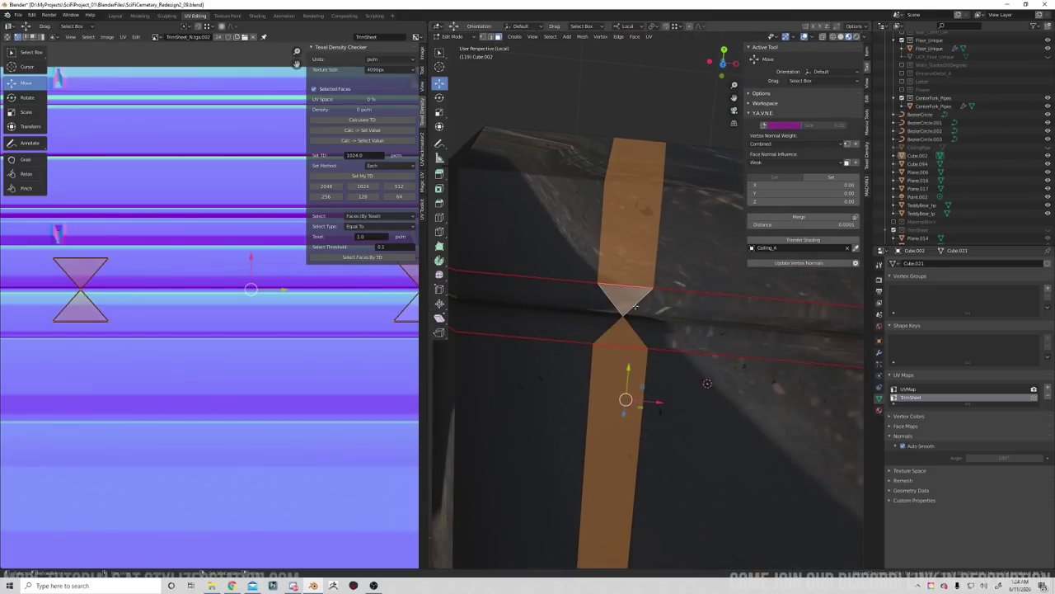
Unwrap the selected bevel strip and crossing triangles in the TrimSheet UV map.
scroll(329, 342, down, 5)
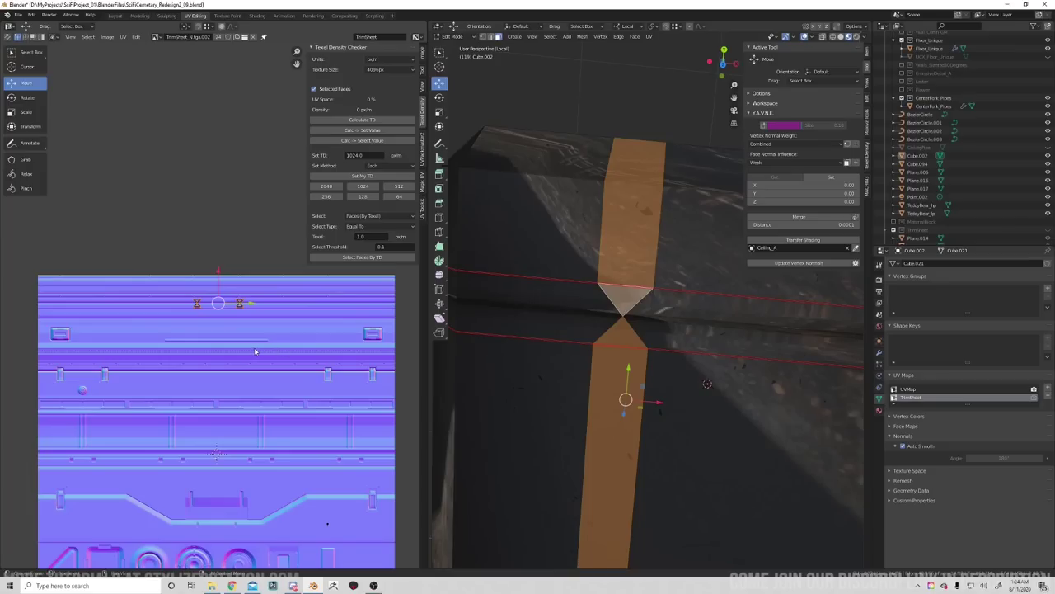
key(u)
click(167, 362)
scroll(148, 338, down, 4)
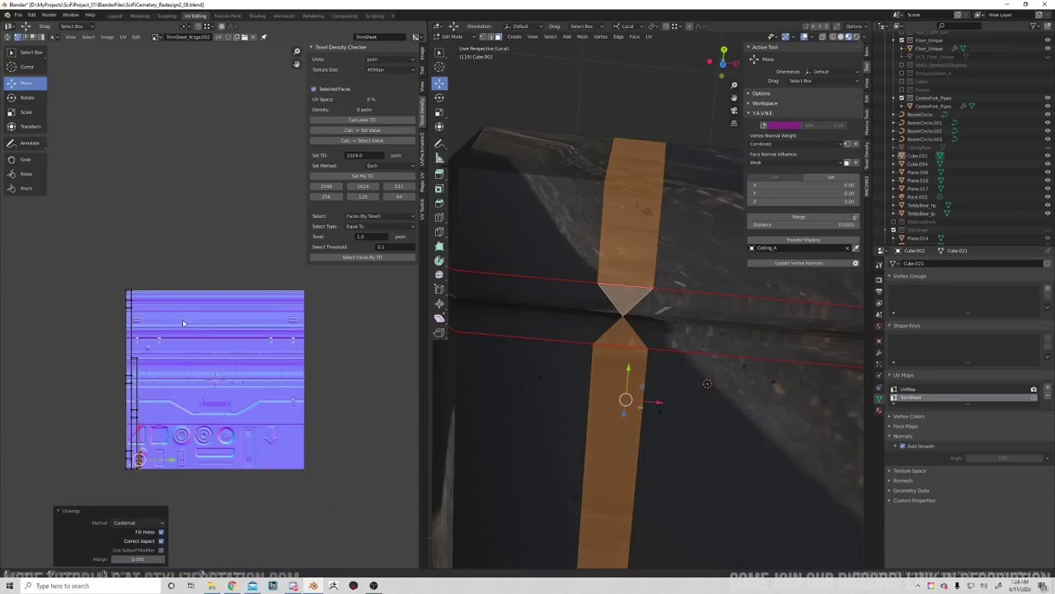
scroll(171, 378, up, 3)
middle_drag(171, 378, 235, 304)
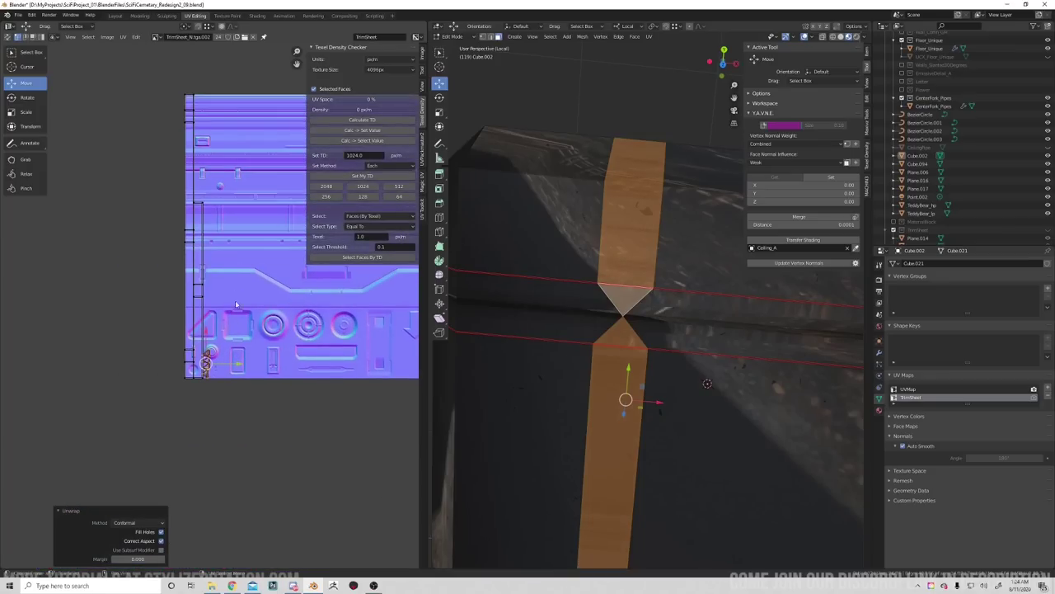
Select the seam edges where the bevel strip meets the inset strip's crossing and clear their seams.
key(2)
click(617, 286)
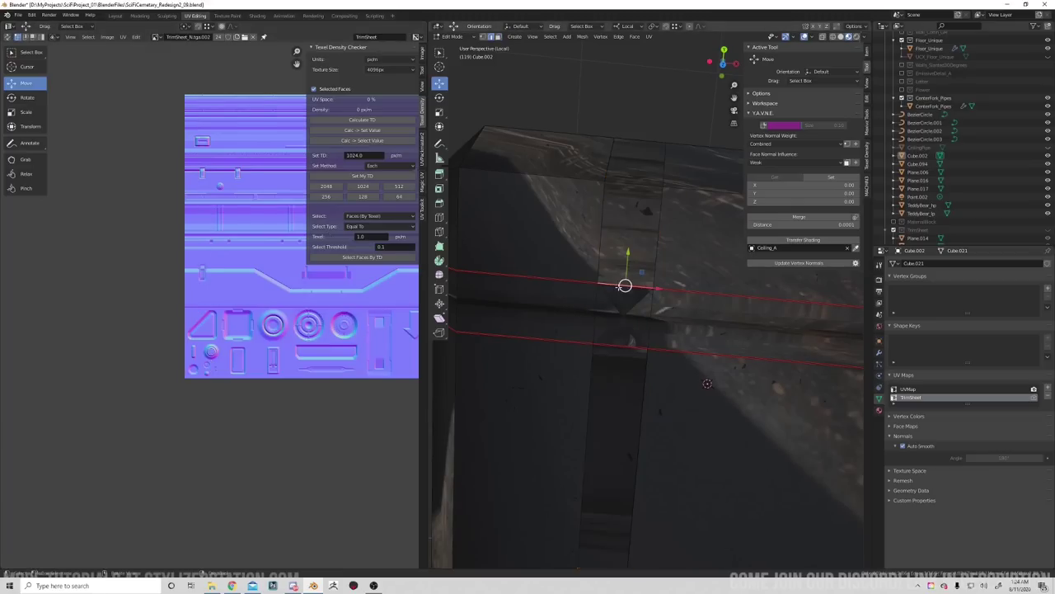
middle_drag(613, 344, 690, 272)
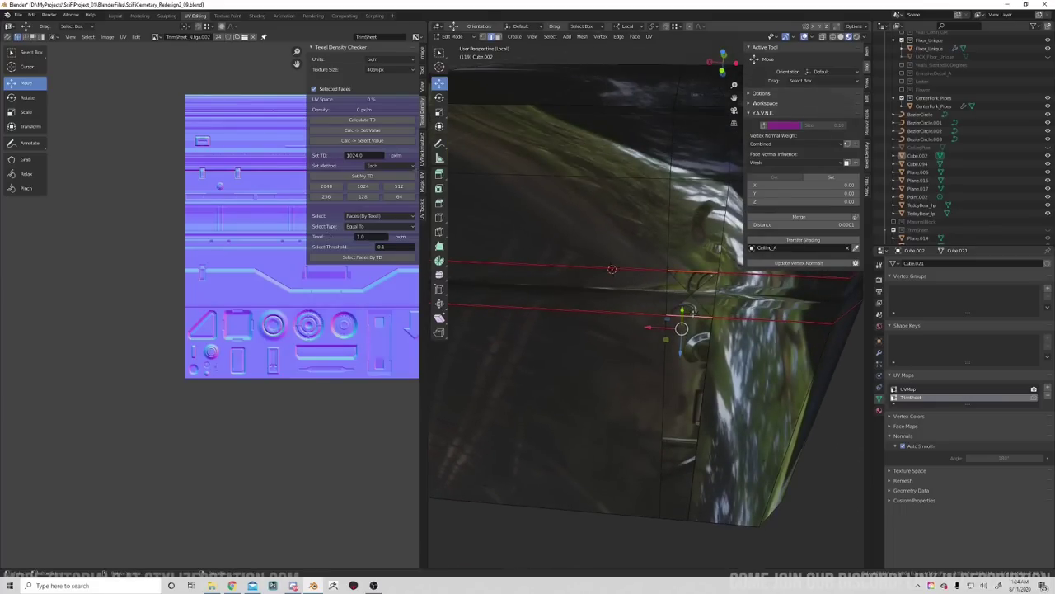
key(u)
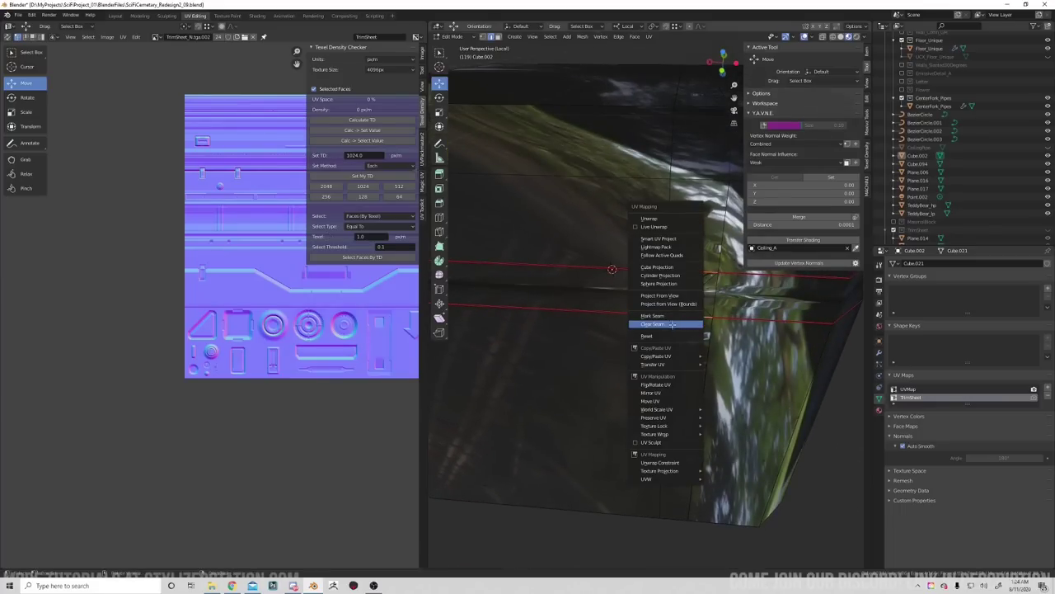
click(672, 325)
middle_drag(672, 324, 664, 352)
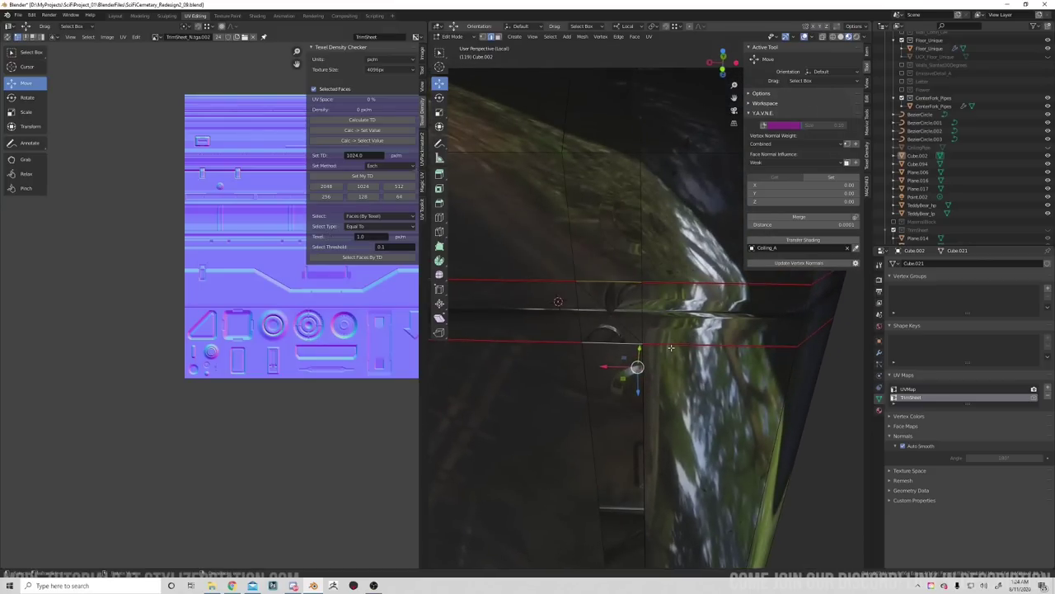
Reselect the bevel strip's faces all the way around the cube, including its connecting crossing triangles.
key(alt+a)
click(605, 334)
middle_drag(604, 334, 601, 322)
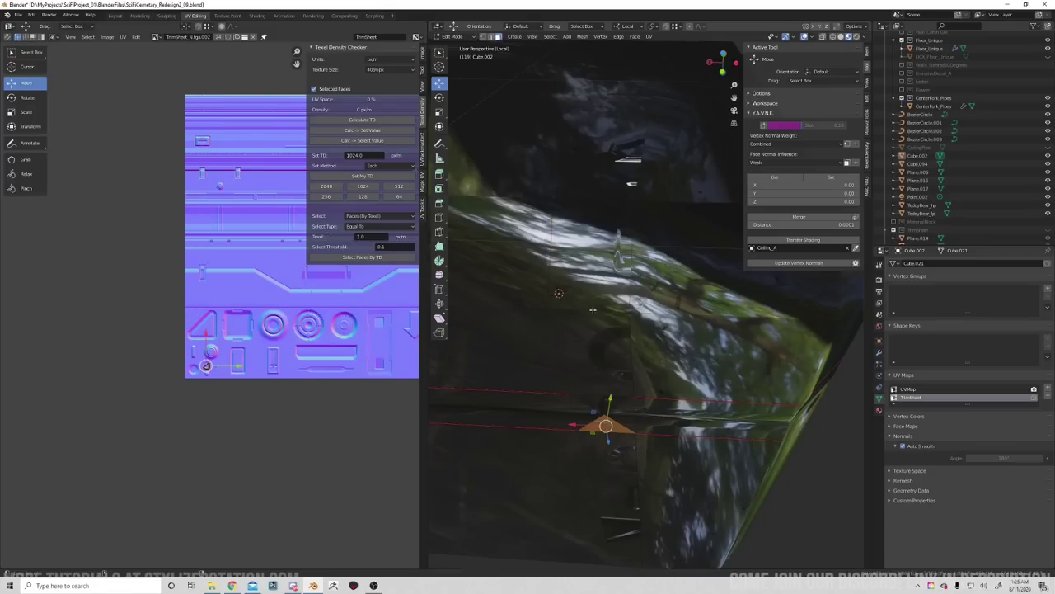
alt+click(592, 309)
middle_drag(597, 399, 650, 385)
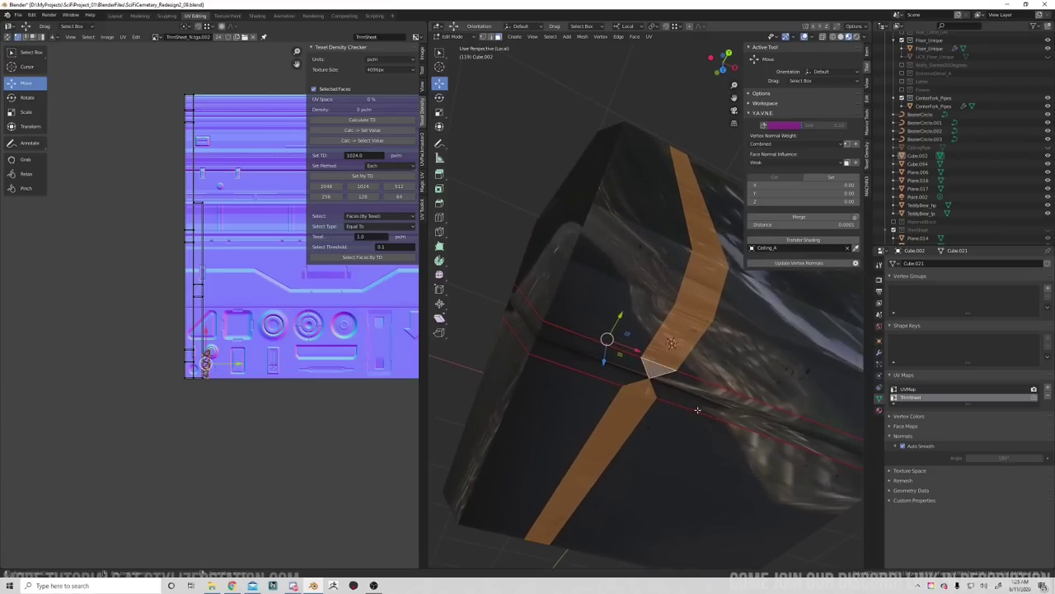
middle_drag(697, 409, 770, 424)
scroll(659, 354, up, 3)
scroll(255, 302, down, 3)
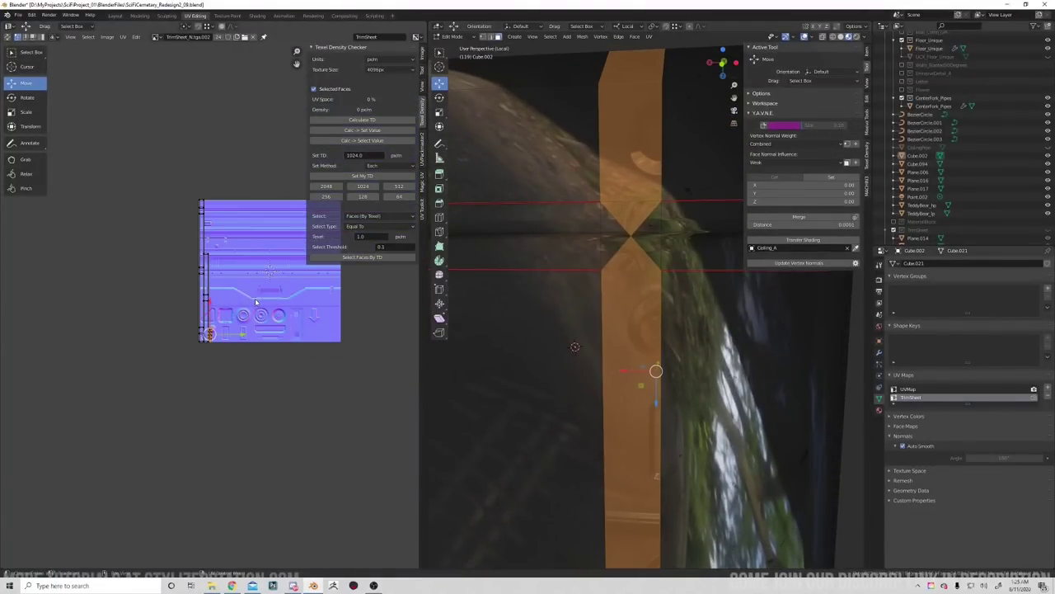
Unwrap the selected bevel strip again, set its texel density to 1024, and stack its UV islands.
middle_drag(250, 301, 226, 299)
key(u)
click(224, 299)
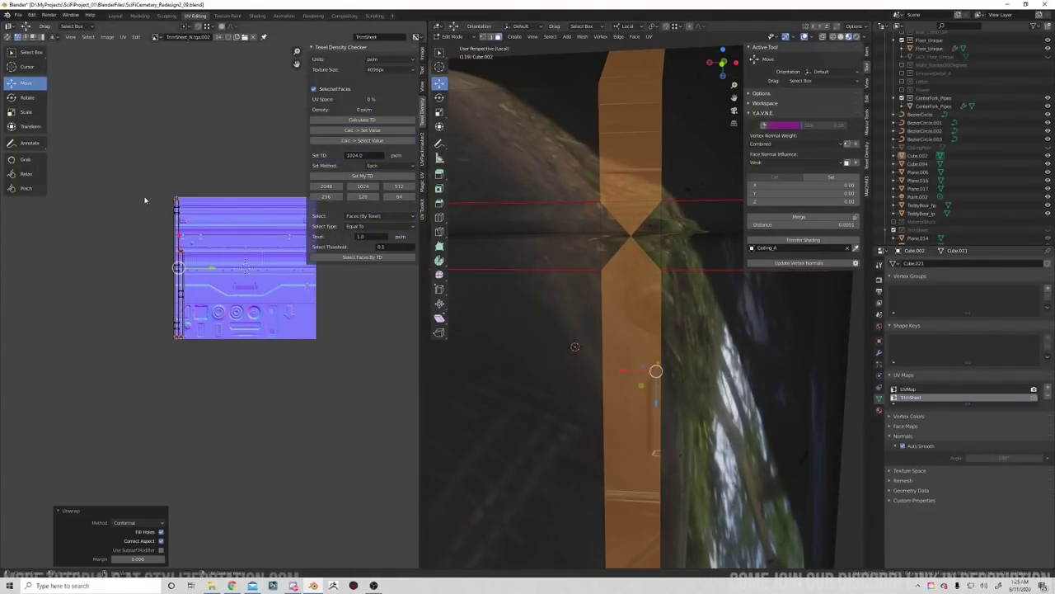
drag(131, 173, 232, 399)
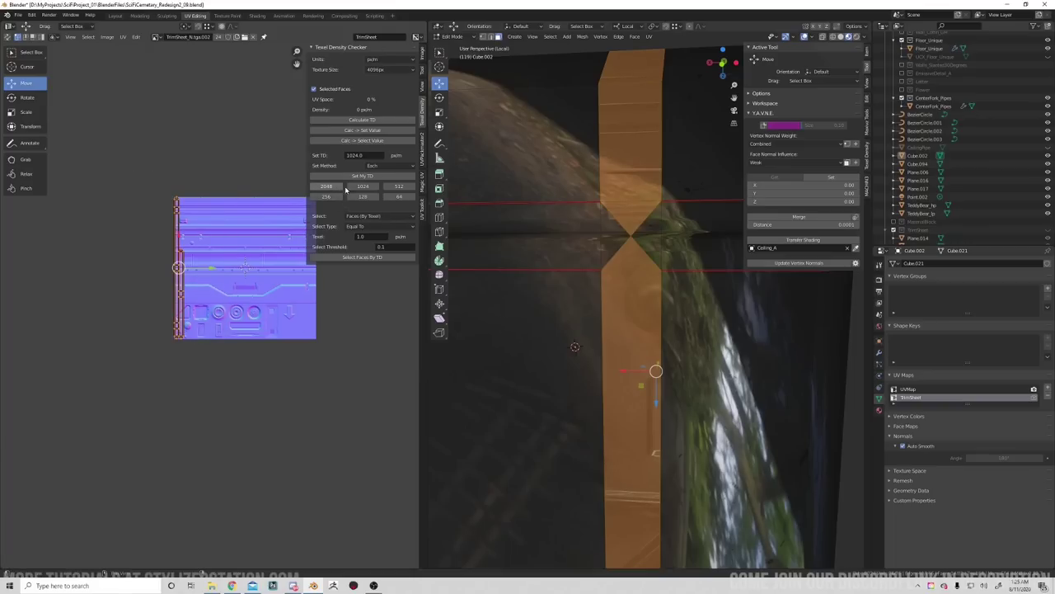
click(362, 186)
click(425, 213)
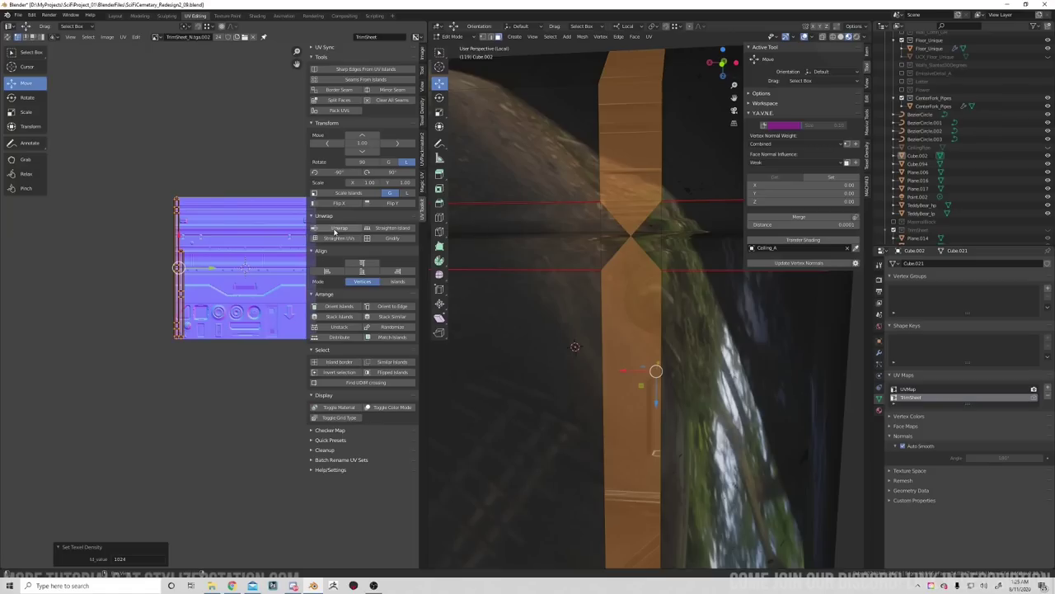
click(344, 318)
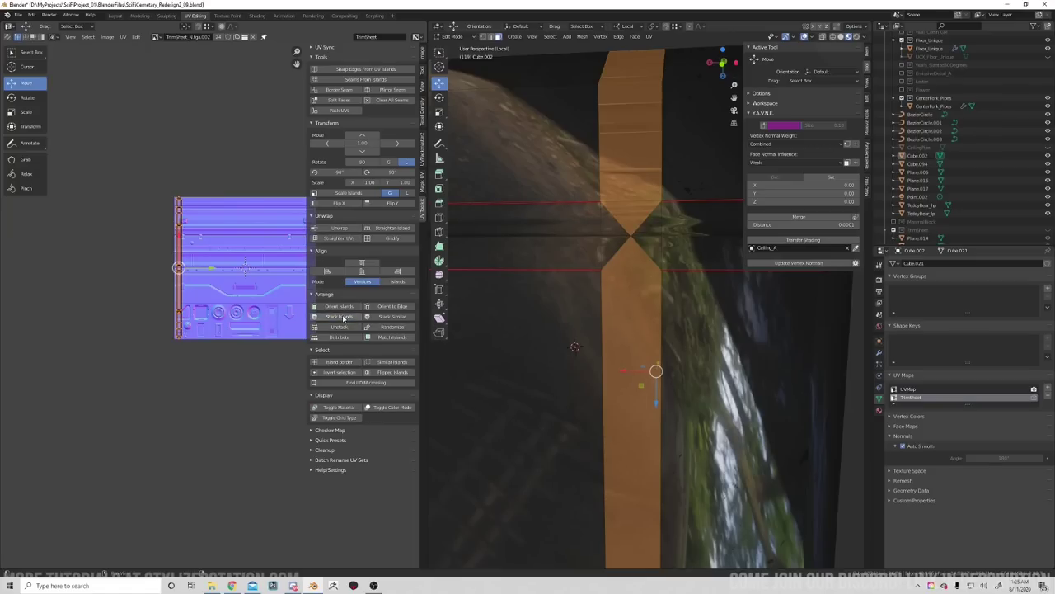
Try to align the vertices along one long edge of the stacked strip UVs.
scroll(215, 297, up, 3)
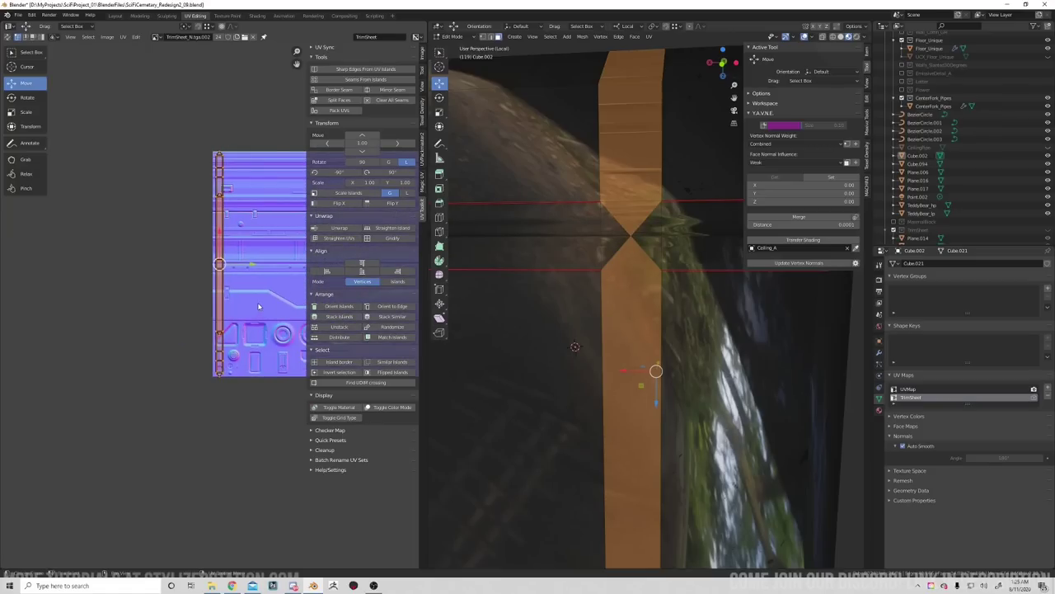
drag(256, 139, 240, 260)
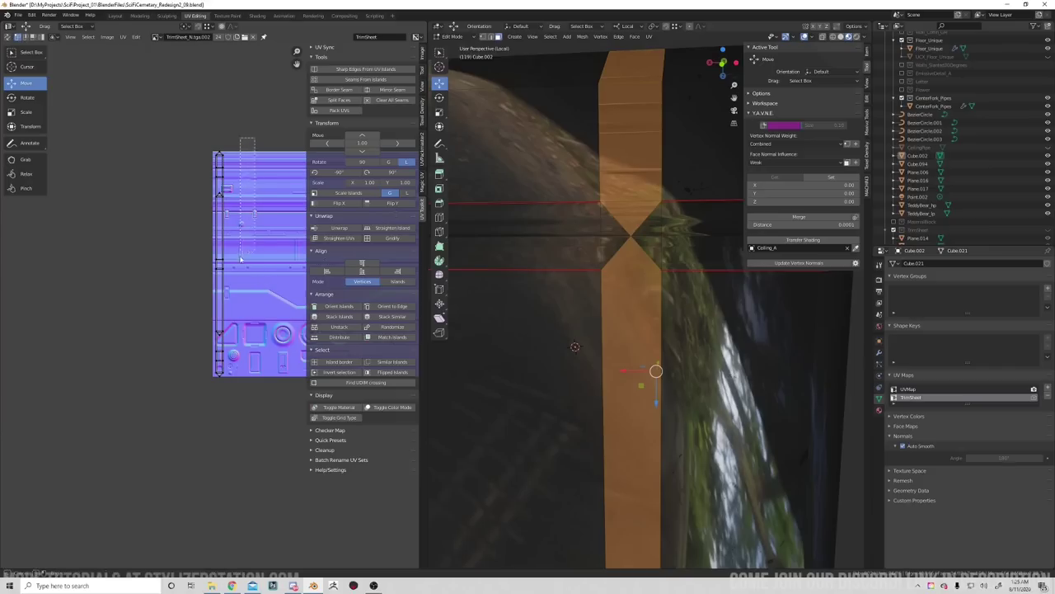
drag(222, 394, 222, 395)
click(393, 275)
key(ctrl+z)
Apply all transforms to the cube object, and return to editing its mesh with the bevel strip selected.
scroll(541, 306, down, 5)
key(Tab)
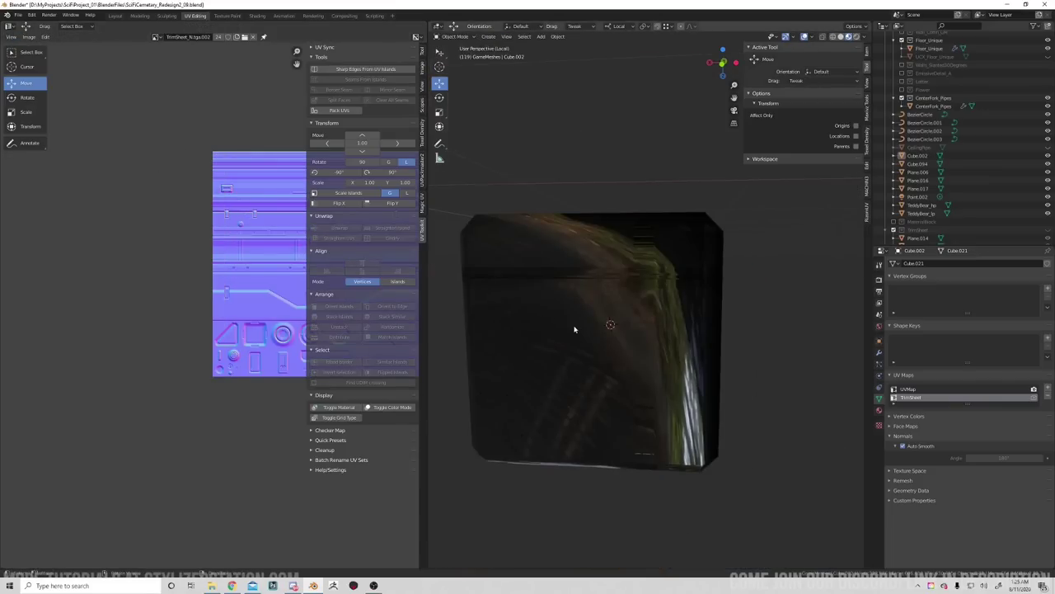
click(552, 327)
middle_drag(551, 327, 613, 251)
mouse_move(665, 354)
middle_down()
mouse_move(699, 335)
mouse_move(648, 335)
mouse_move(648, 349)
middle_up()
scroll(648, 334, down, 3)
key(ctrl+a)
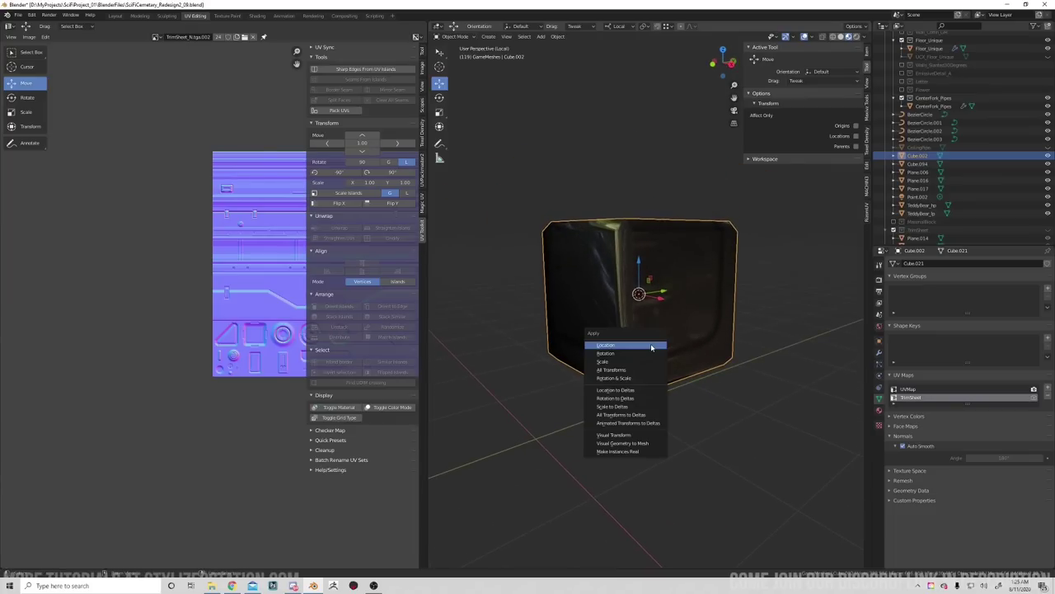
click(615, 371)
middle_drag(618, 373, 483, 349)
key(Tab)
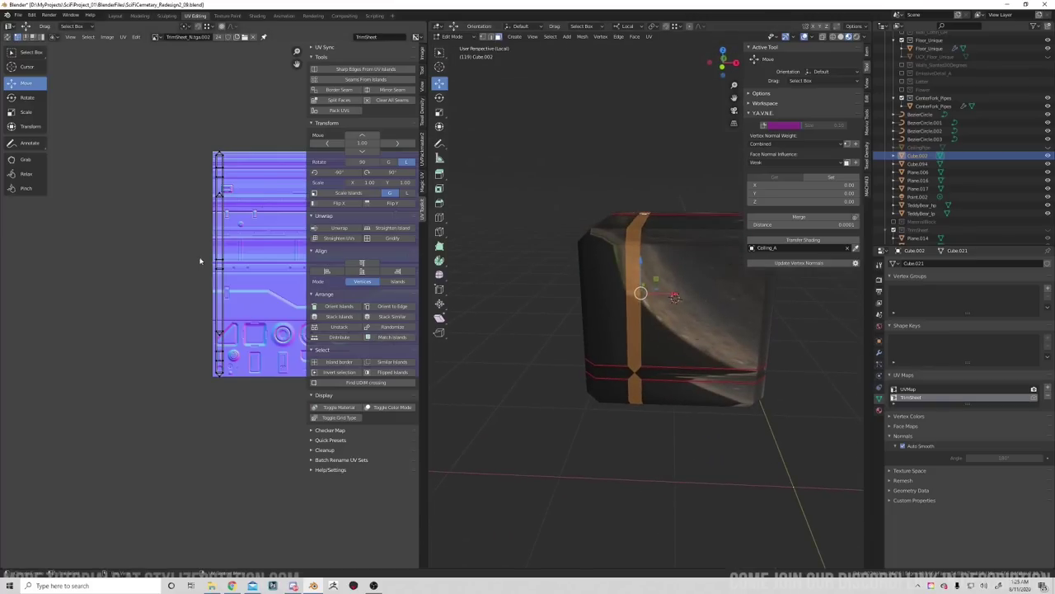
Unwrap the bevel strip afresh, stack its UV islands, and set their texel density to 1024.
drag(164, 110, 266, 416)
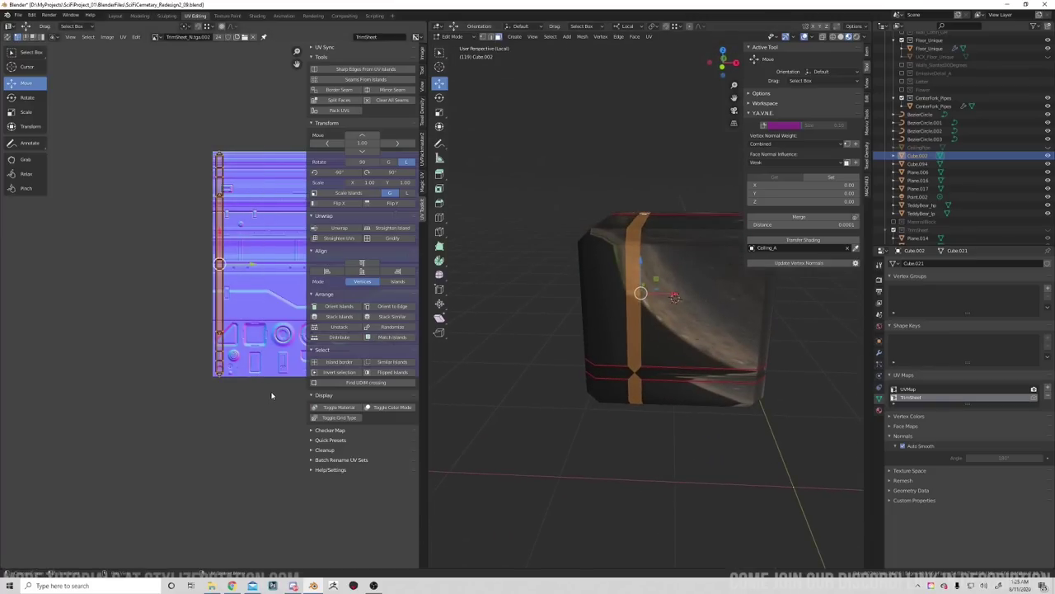
key(u)
drag(142, 101, 268, 450)
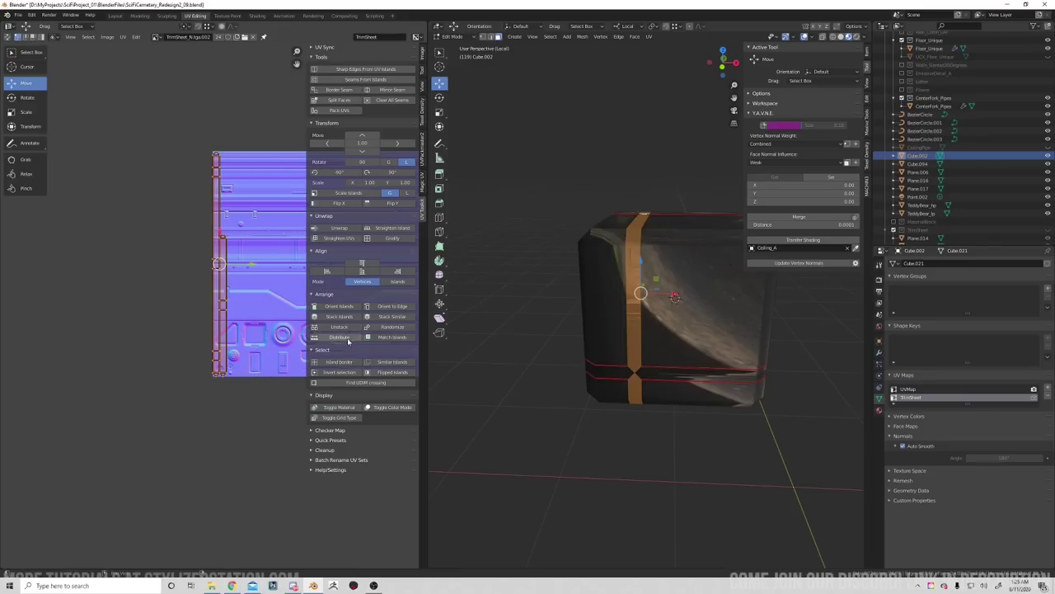
click(333, 318)
click(423, 122)
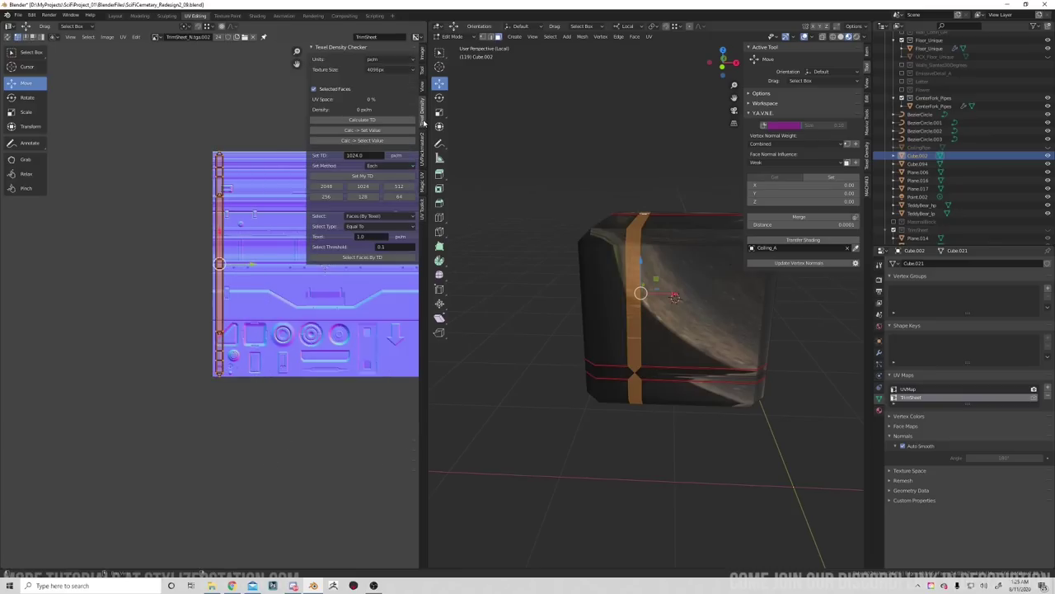
click(363, 187)
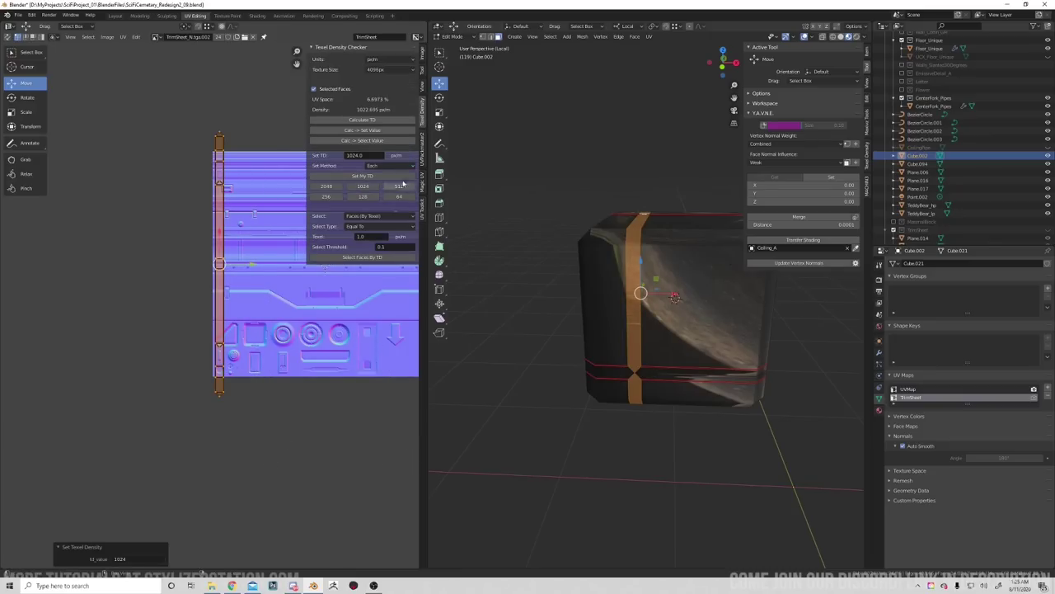
Straighten the stacked strip UVs by aligning one long edge to its maximum X and the other to its minimum X.
click(423, 213)
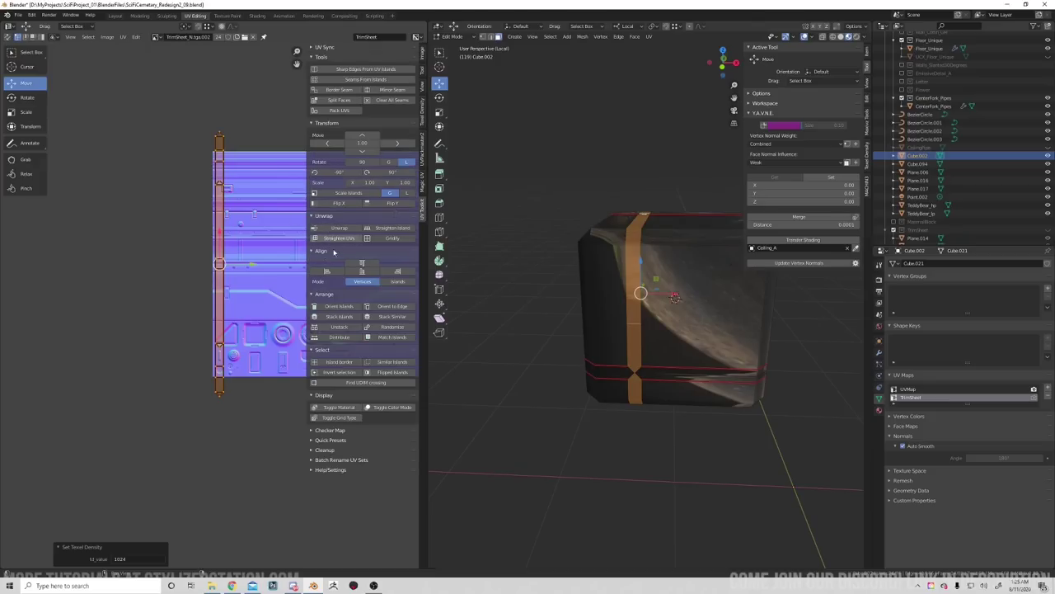
click(267, 203)
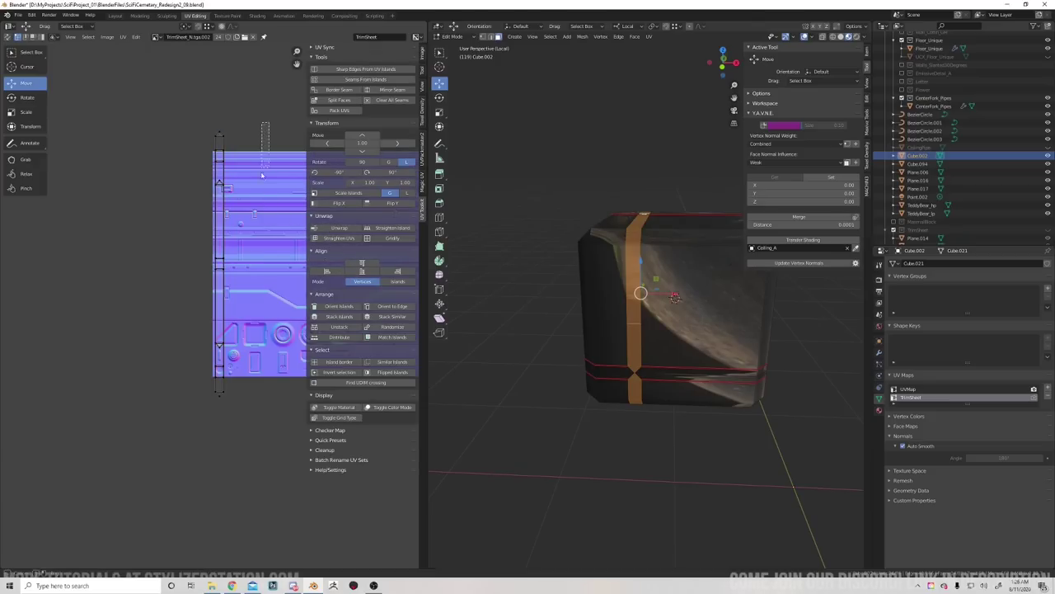
drag(235, 392, 221, 399)
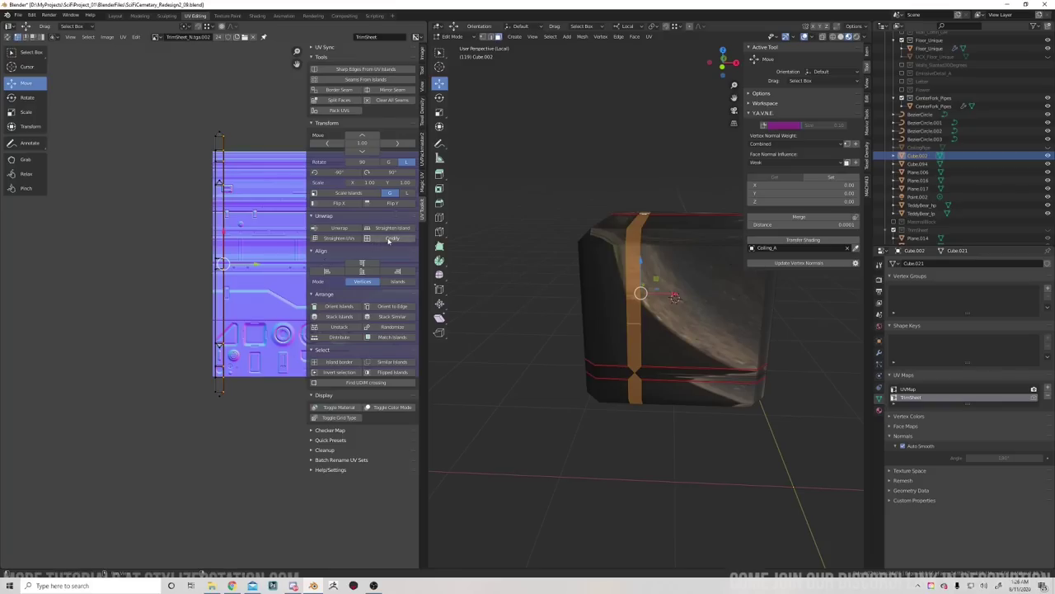
click(396, 272)
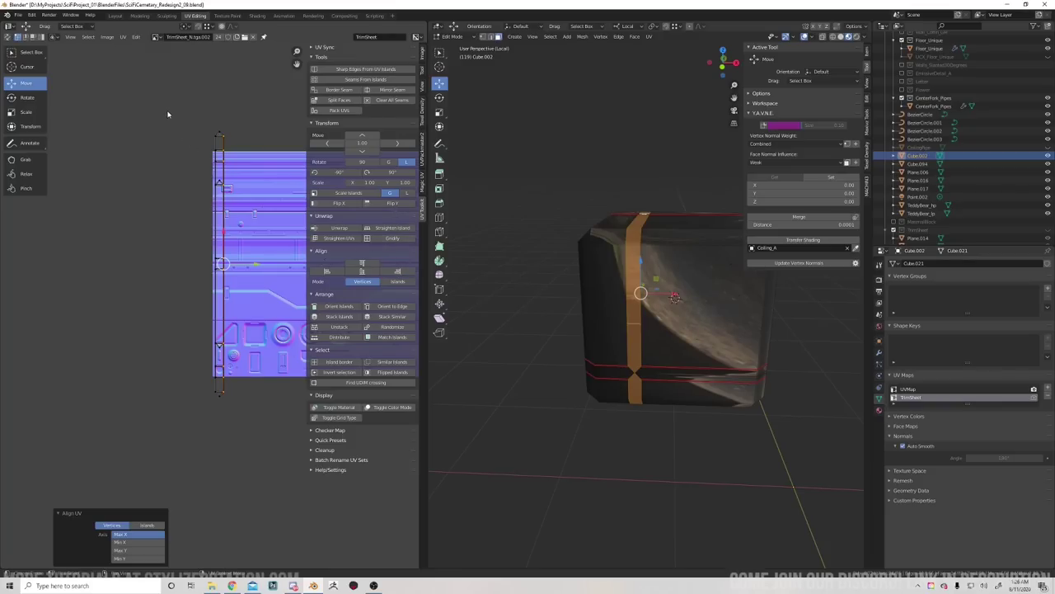
drag(167, 114, 223, 407)
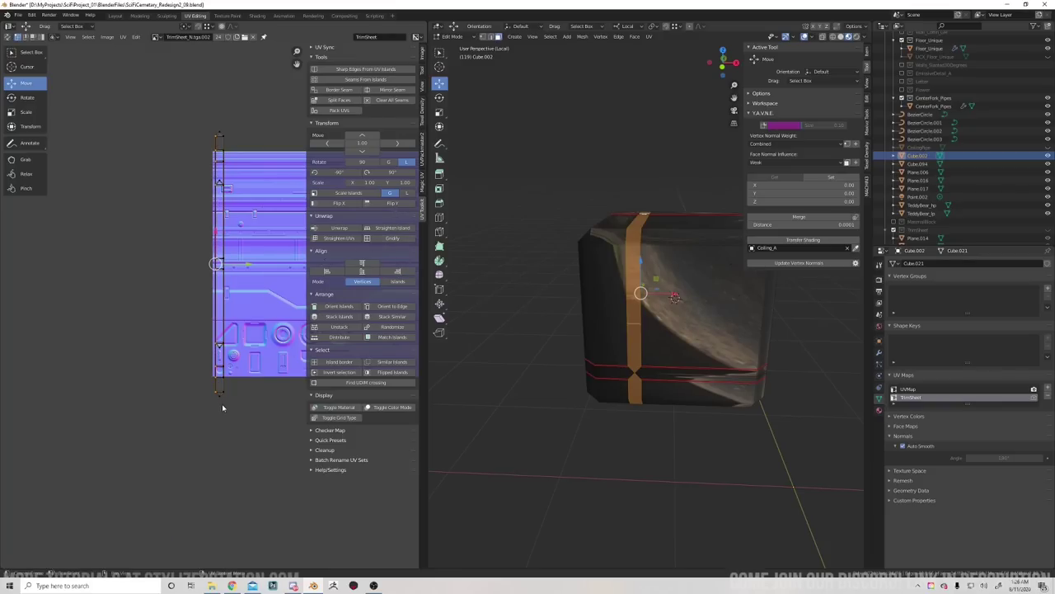
click(335, 271)
drag(132, 72, 252, 420)
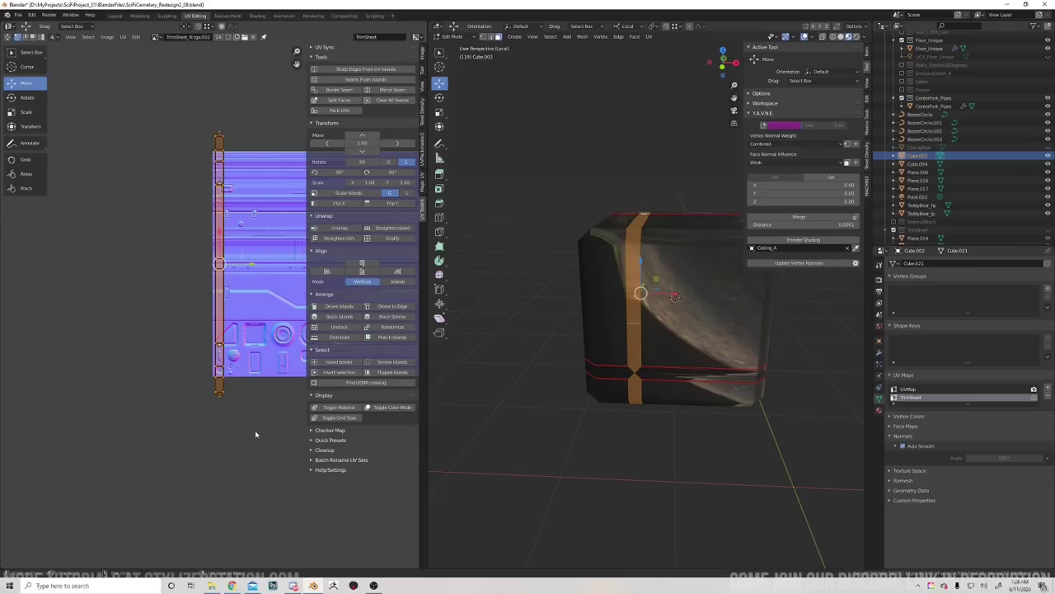
Rotate the whole strip's UVs 90° to horizontal and move them onto a trim band in the sheet's upper part.
middle_drag(301, 379, 202, 407)
key(r)
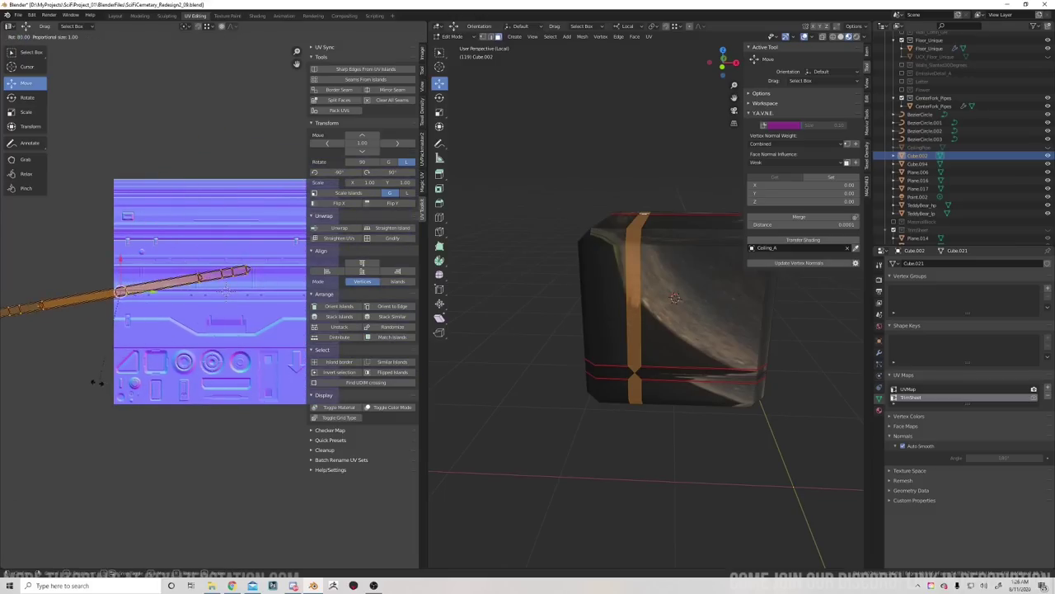
ctrl+click(87, 379)
middle_drag(151, 344, 102, 391)
scroll(103, 391, up, 3)
key(g)
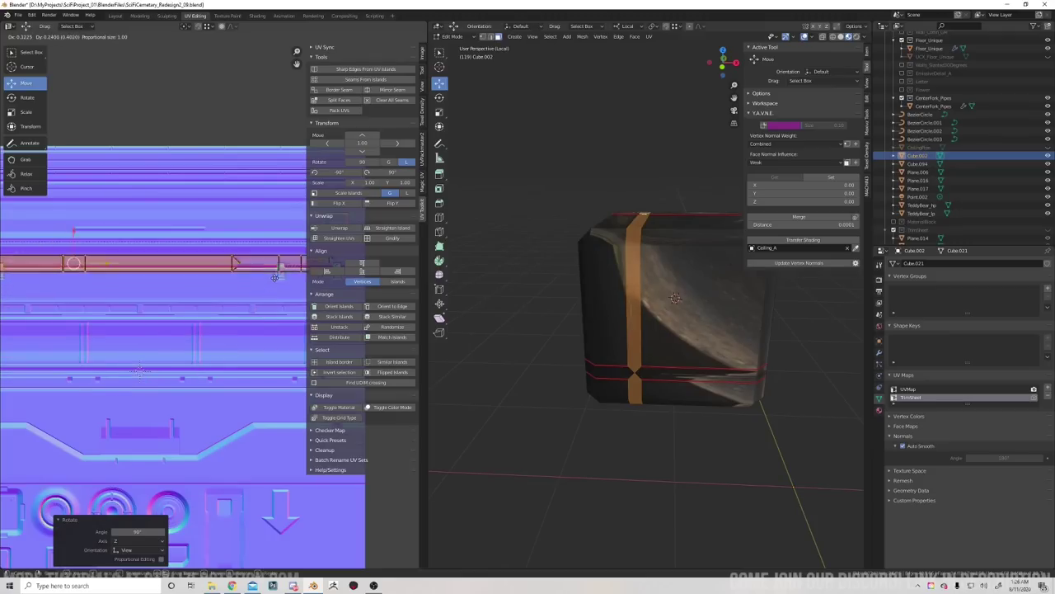
click(275, 228)
Scale down and reposition the strip's UVs so they fit the trim band's height and sit centred on its groove.
scroll(569, 377, up, 1)
scroll(569, 376, up, 8)
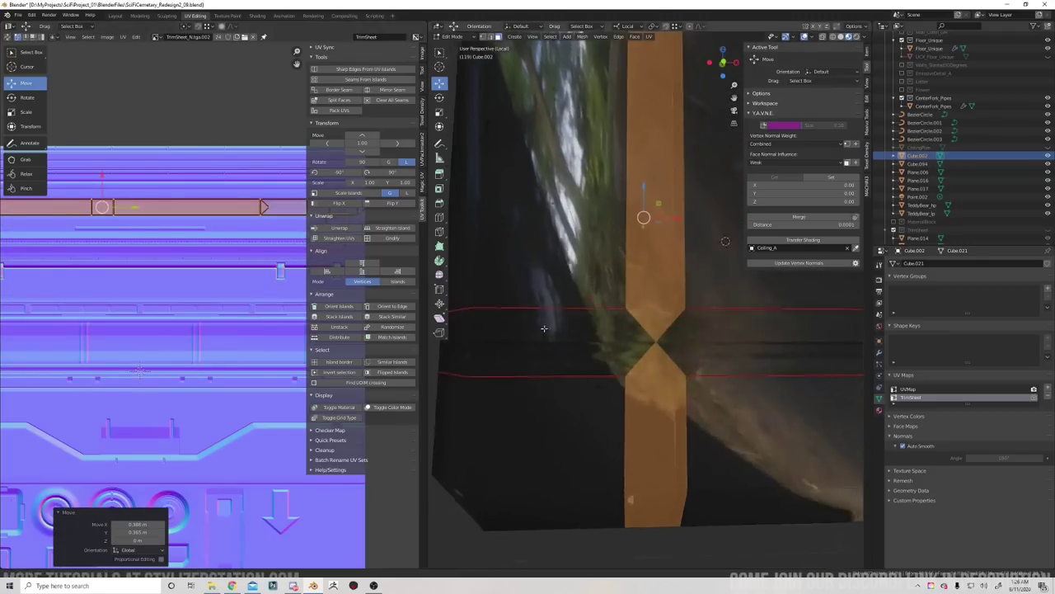
middle_drag(545, 313, 582, 337)
scroll(176, 335, up, 4)
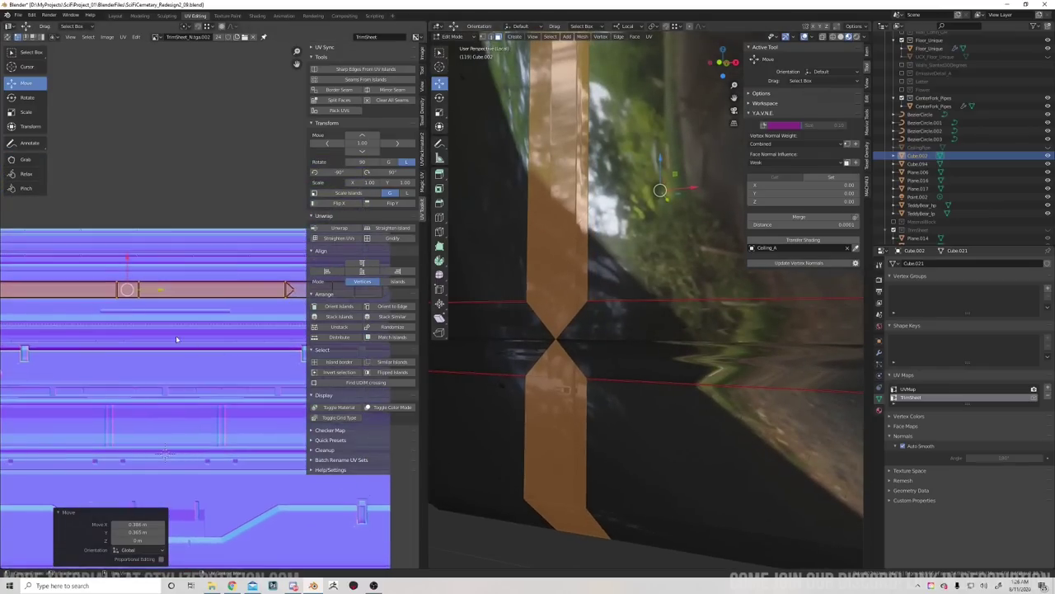
key(g)
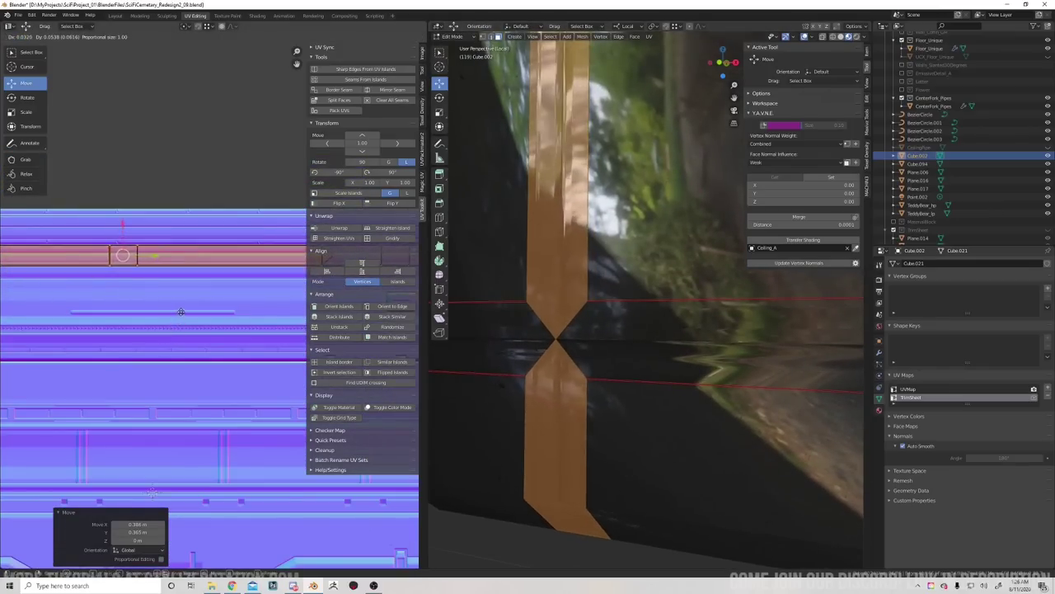
click(198, 314)
key(s)
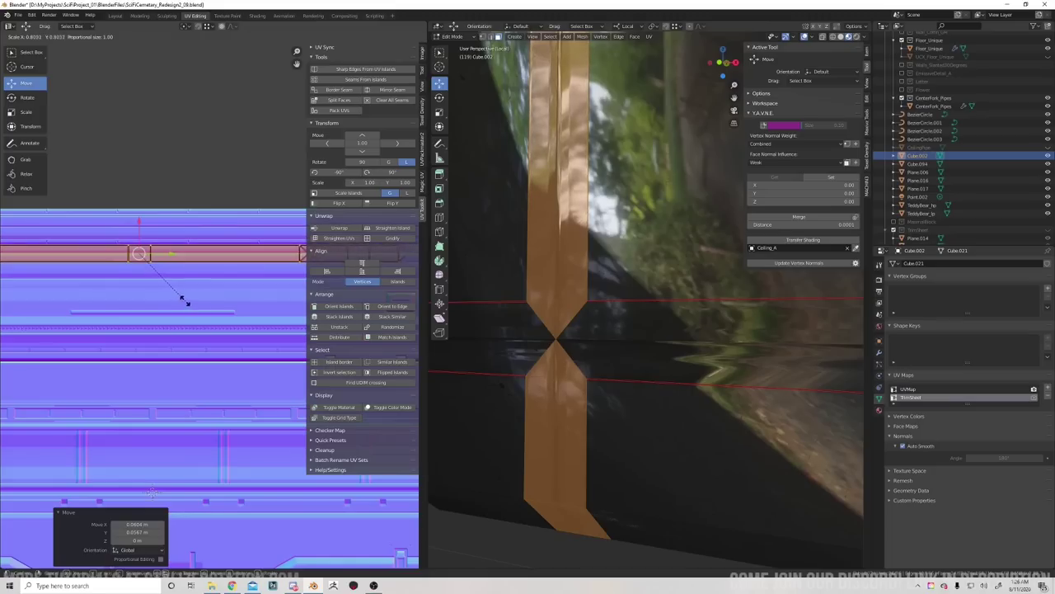
click(173, 294)
middle_drag(192, 312, 219, 333)
scroll(180, 327, up, 4)
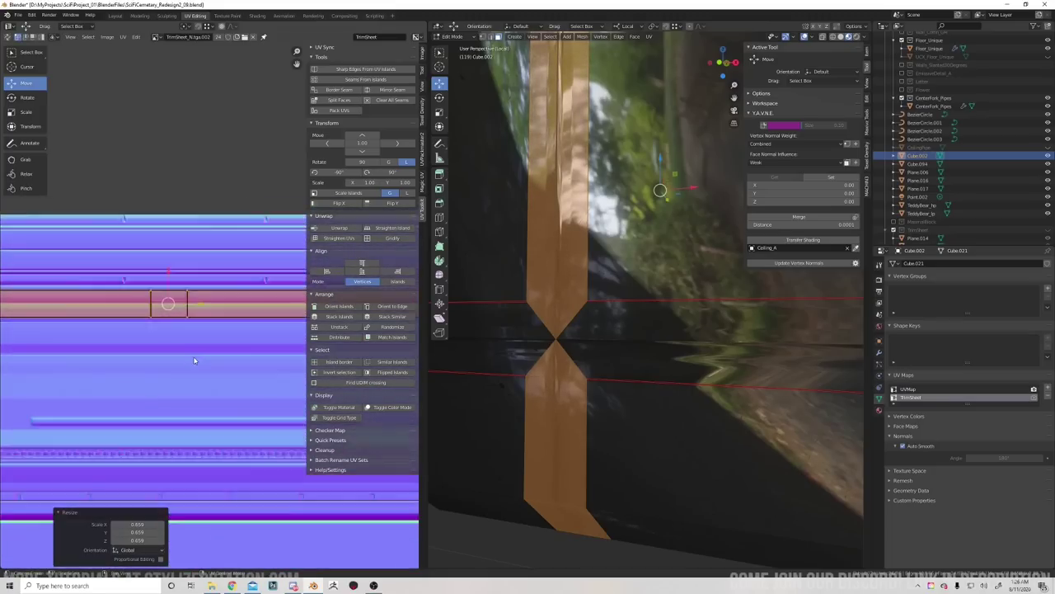
key(g)
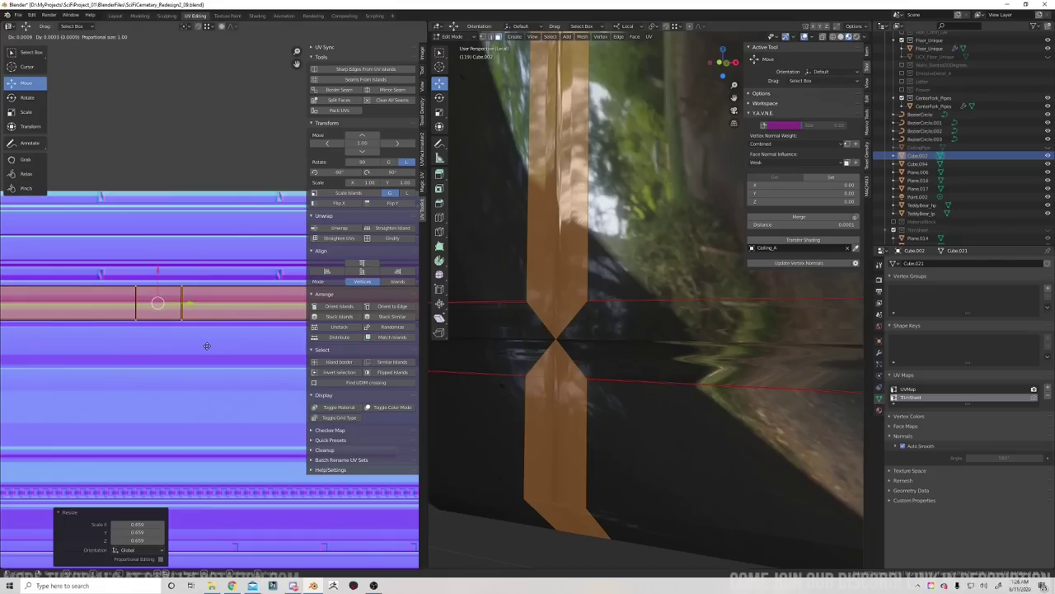
click(207, 346)
Examine the trim strip and its crossing with the inset strip on the cube from several sides.
middle_drag(495, 363, 763, 369)
key(Tab)
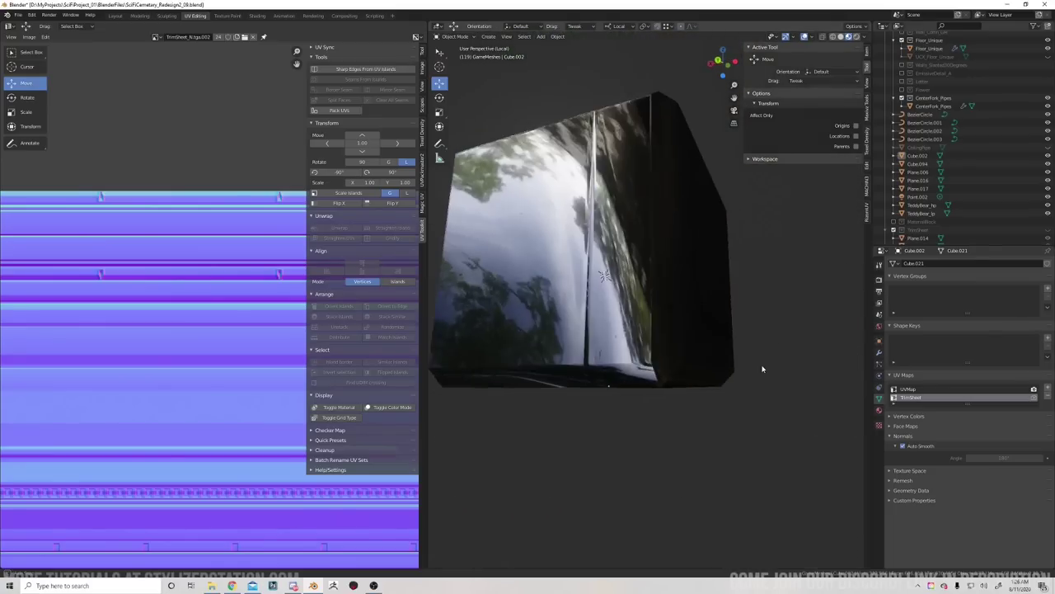
scroll(638, 315, up, 4)
middle_drag(638, 315, 609, 364)
middle_drag(638, 283, 606, 381)
scroll(587, 338, up, 2)
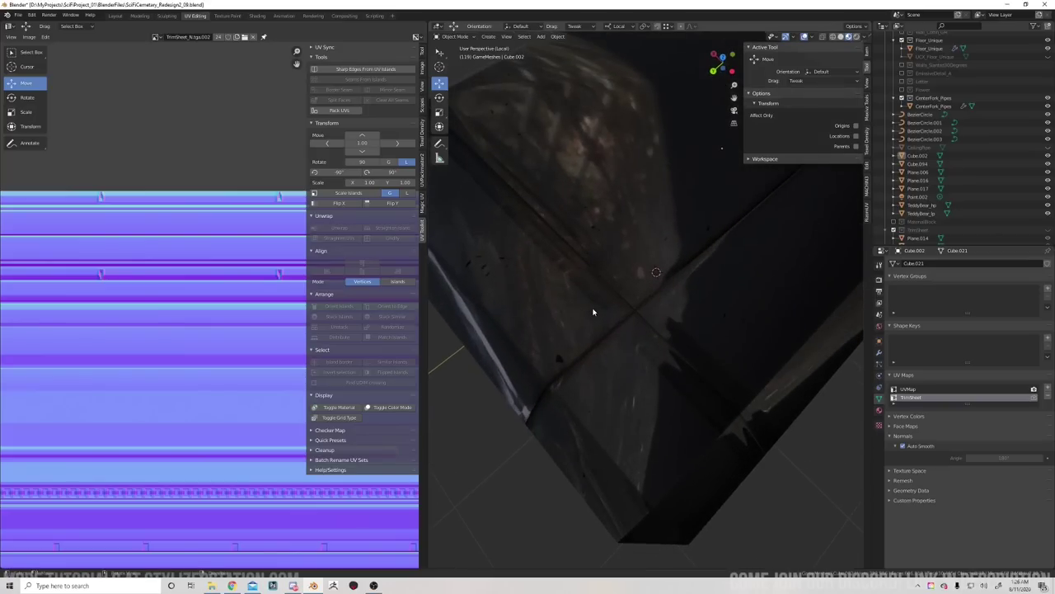
click(593, 310)
key(Tab)
middle_drag(608, 321, 617, 388)
key(Tab)
scroll(626, 279, down, 5)
Select the large flat panels on the cube's first sides, starting from the inset corner panel.
key(Tab)
click(645, 372)
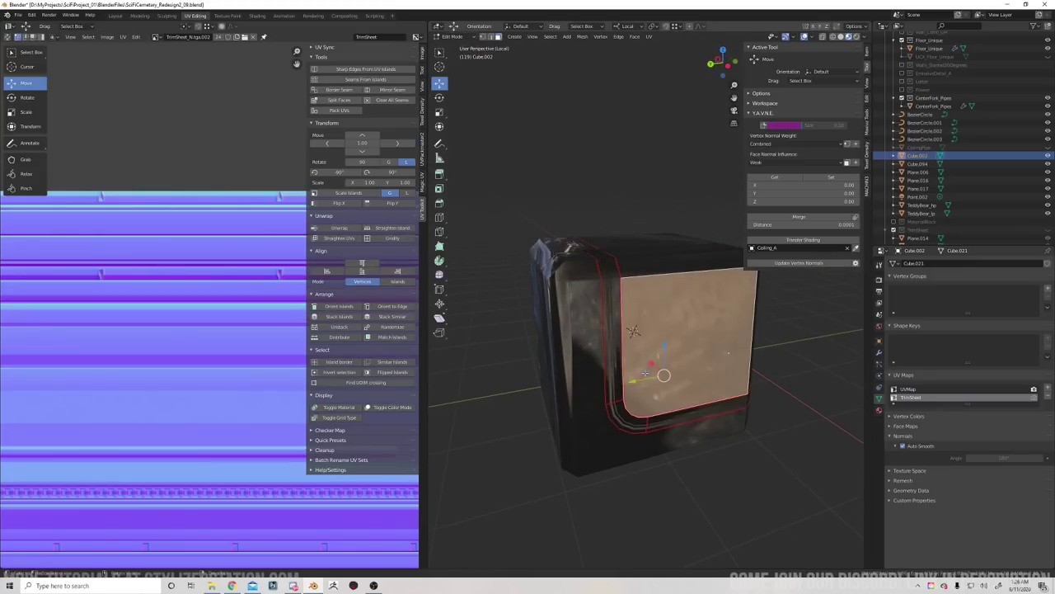
mouse_move(596, 331)
middle_down()
mouse_move(595, 361)
mouse_move(600, 346)
middle_up()
scroll(601, 362, up, 4)
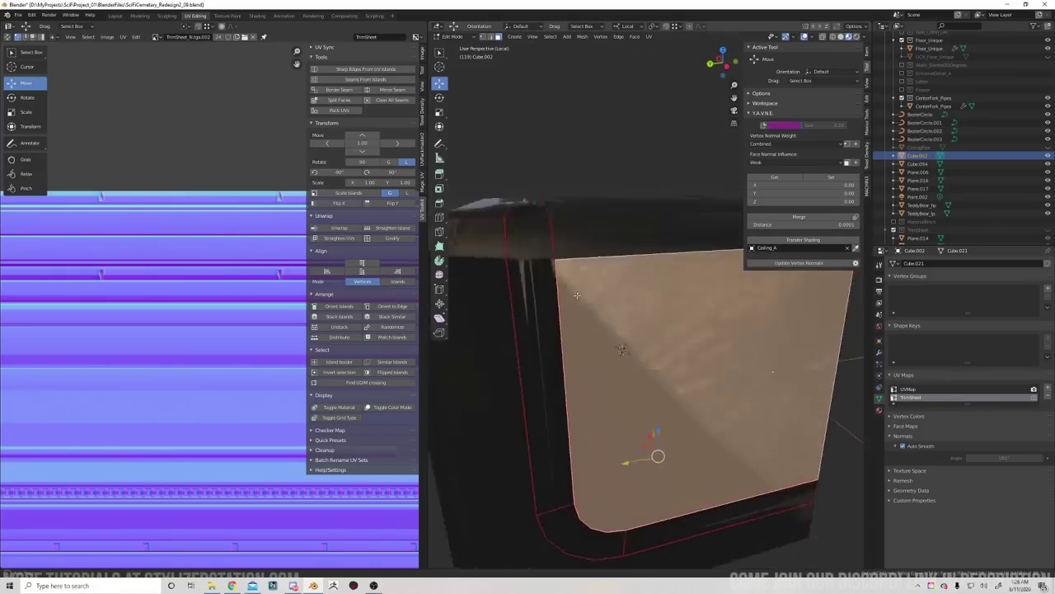
scroll(602, 384, down, 4)
middle_drag(602, 386, 603, 373)
drag(705, 431, 710, 432)
middle_drag(714, 419, 648, 382)
shift+drag(682, 397, 711, 419)
middle_drag(701, 404, 657, 474)
shift+drag(573, 218, 637, 249)
mouse_move(637, 249)
middle_down()
mouse_move(631, 272)
mouse_move(636, 260)
middle_up()
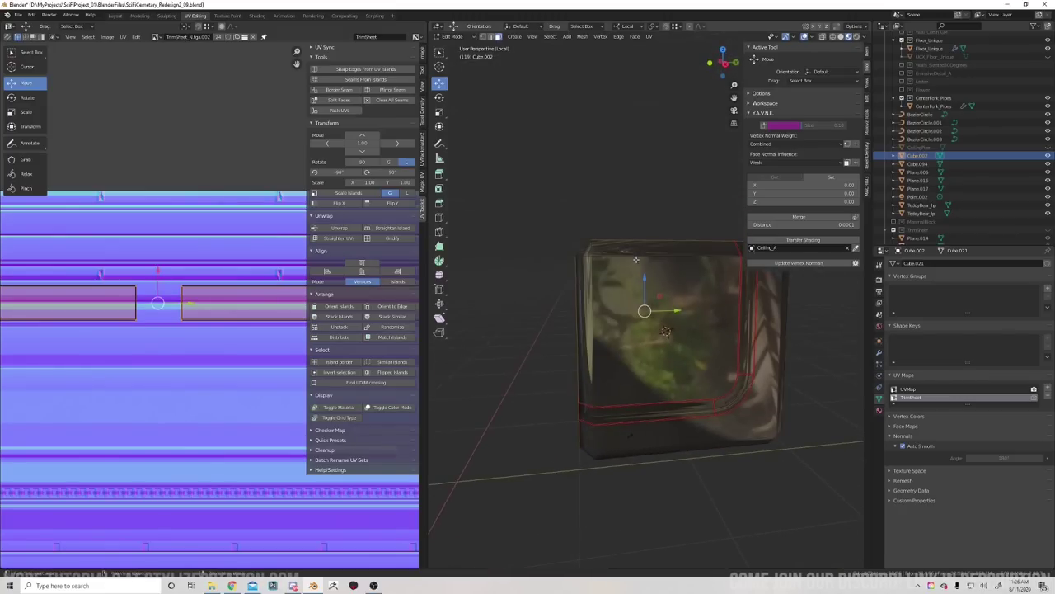
Add the flat panels on the cube's remaining sides to the selection, leaving out the bevelled edges.
middle_drag(713, 363, 632, 342)
shift+drag(744, 406, 759, 418)
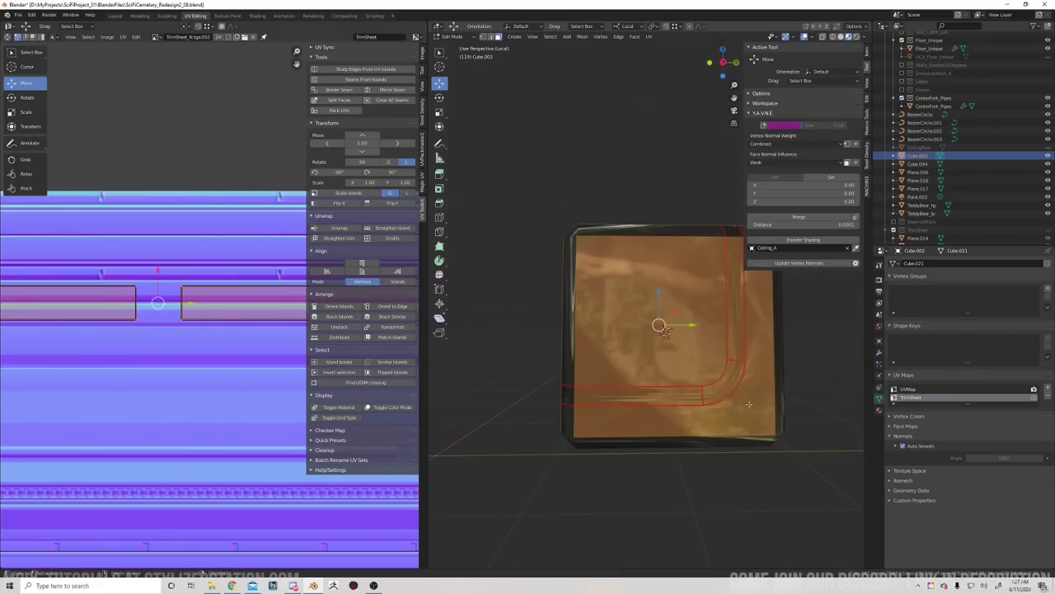
middle_drag(732, 371, 596, 338)
shift+drag(588, 311, 727, 395)
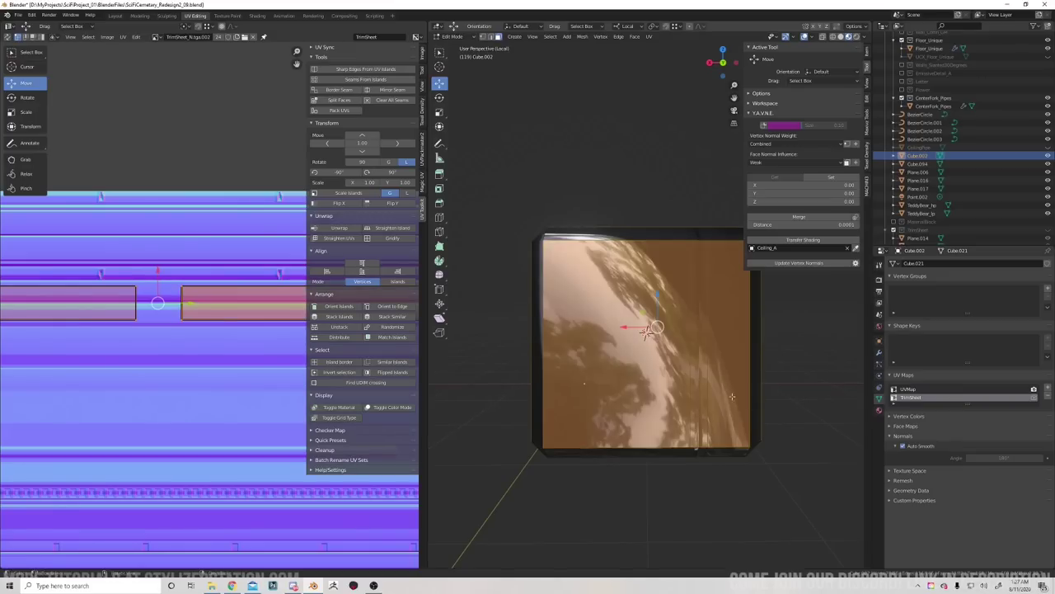
middle_drag(719, 377, 701, 279)
shift+drag(602, 292, 736, 372)
middle_drag(733, 371, 757, 314)
Set the face normal influence of the selected flat panels to Strong.
click(838, 162)
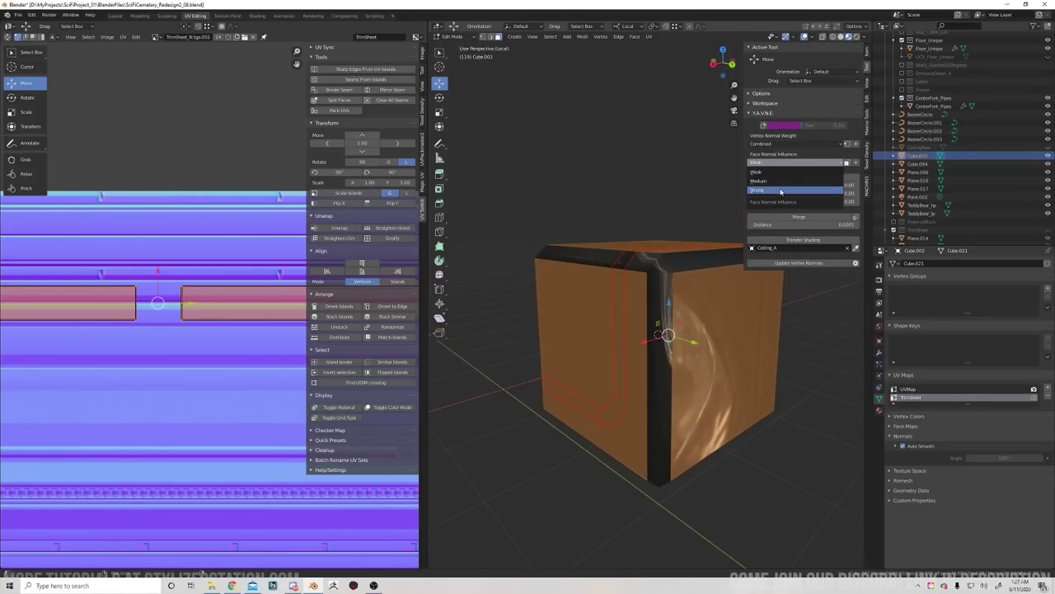
click(781, 191)
click(856, 163)
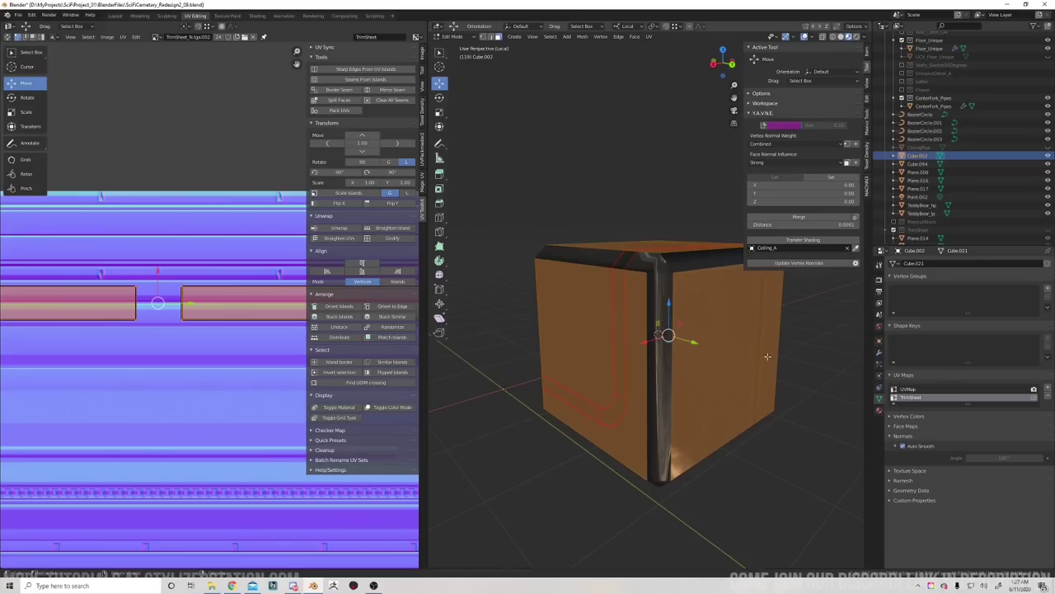
middle_drag(732, 286, 723, 300)
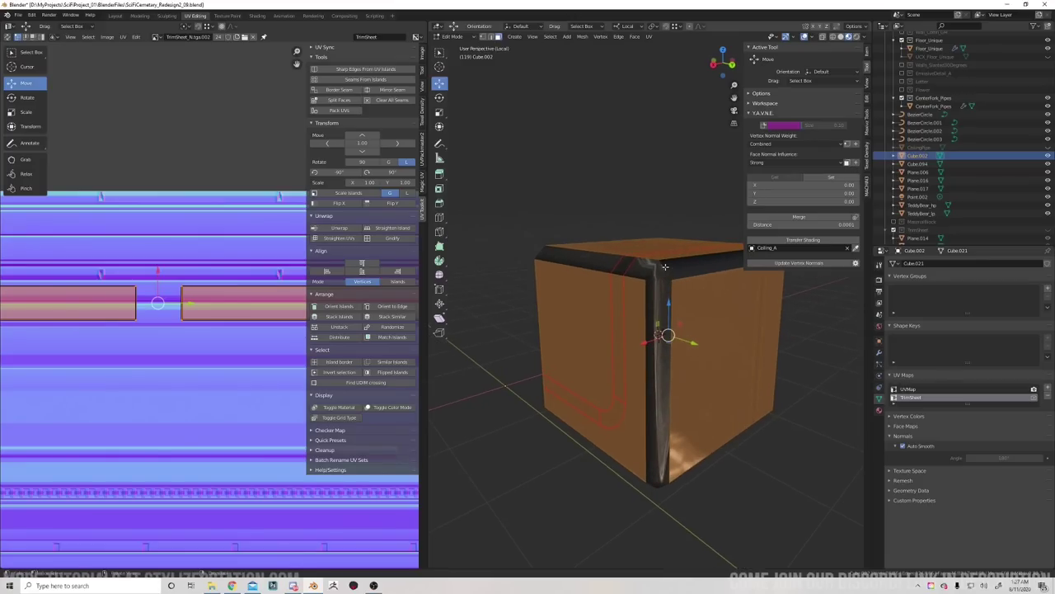
Invert the selection to the bevelled edge faces and set their face normal influence to Weak, checking the shading without the mesh overlay.
click(550, 37)
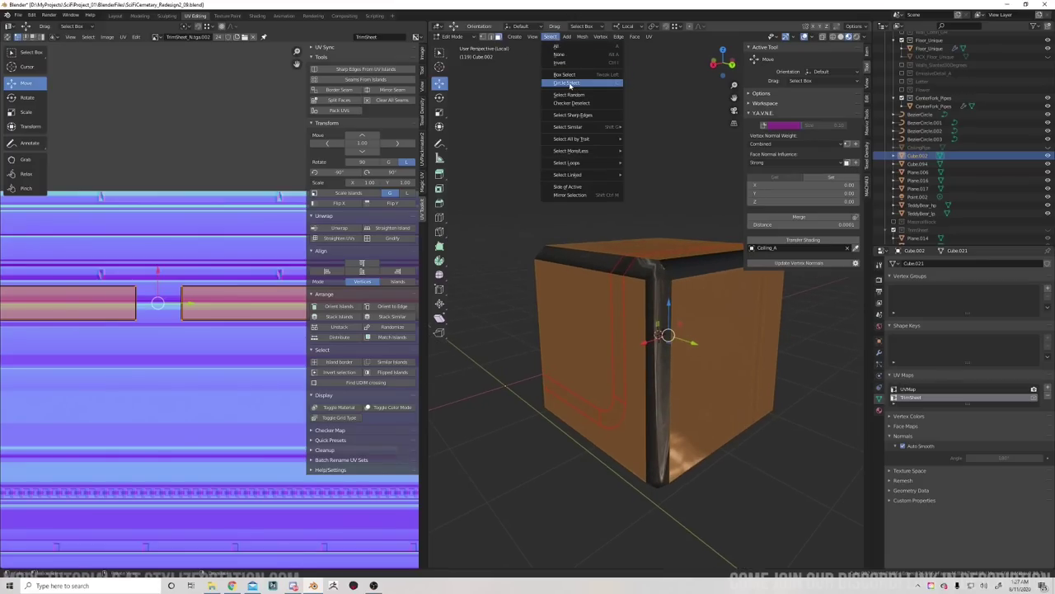
click(564, 64)
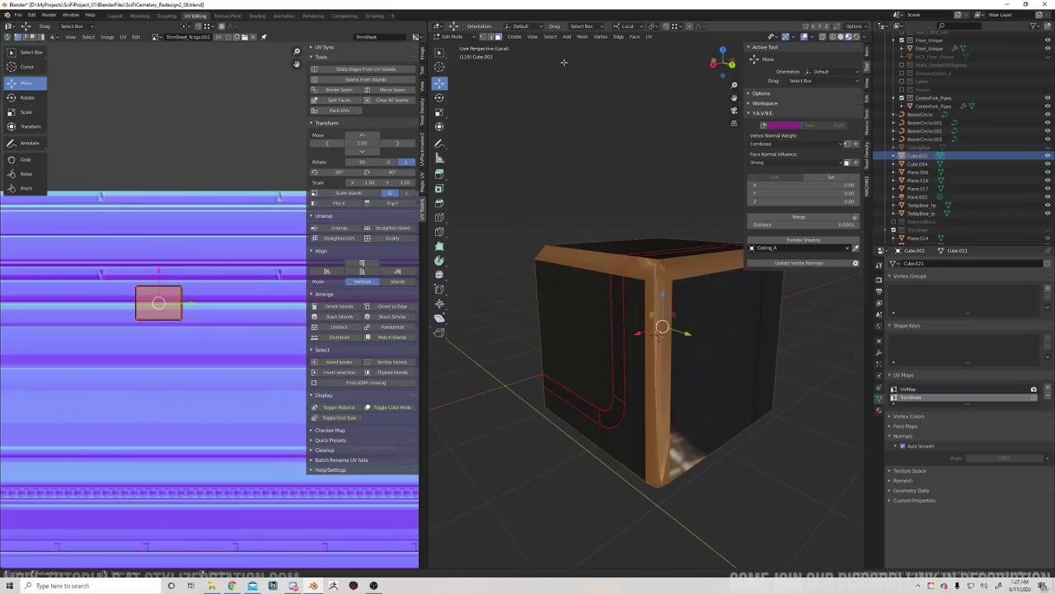
click(837, 163)
click(772, 172)
key(Tab)
click(785, 421)
middle_drag(646, 398, 667, 110)
click(732, 388)
Select the large square panel above the horizontal strip and inset it by about 0.235 m.
key(Tab)
scroll(732, 385, up, 4)
click(695, 374)
key(KP_Decimal)
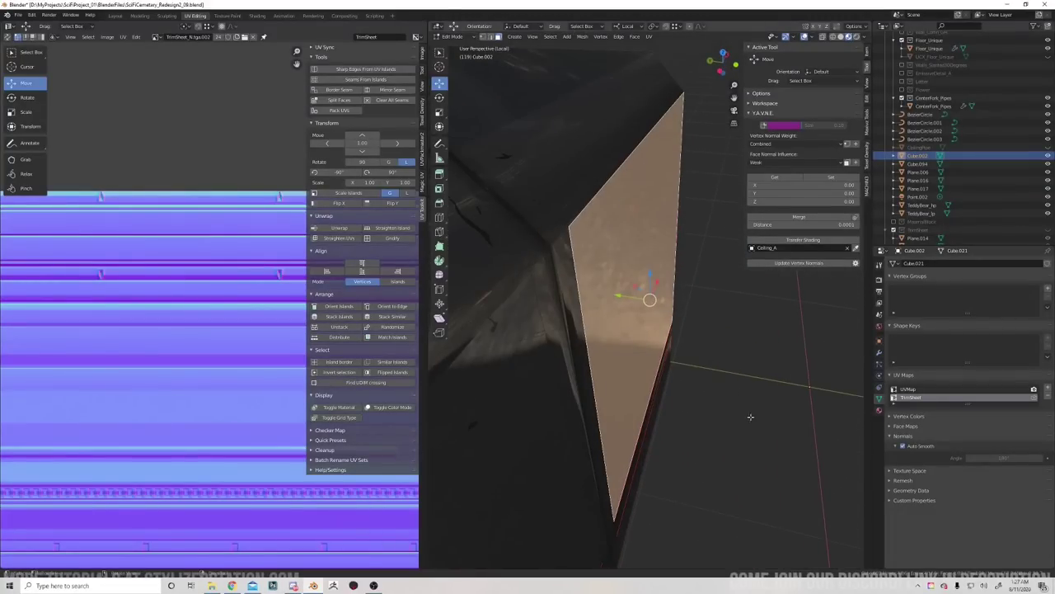
middle_drag(751, 418, 651, 401)
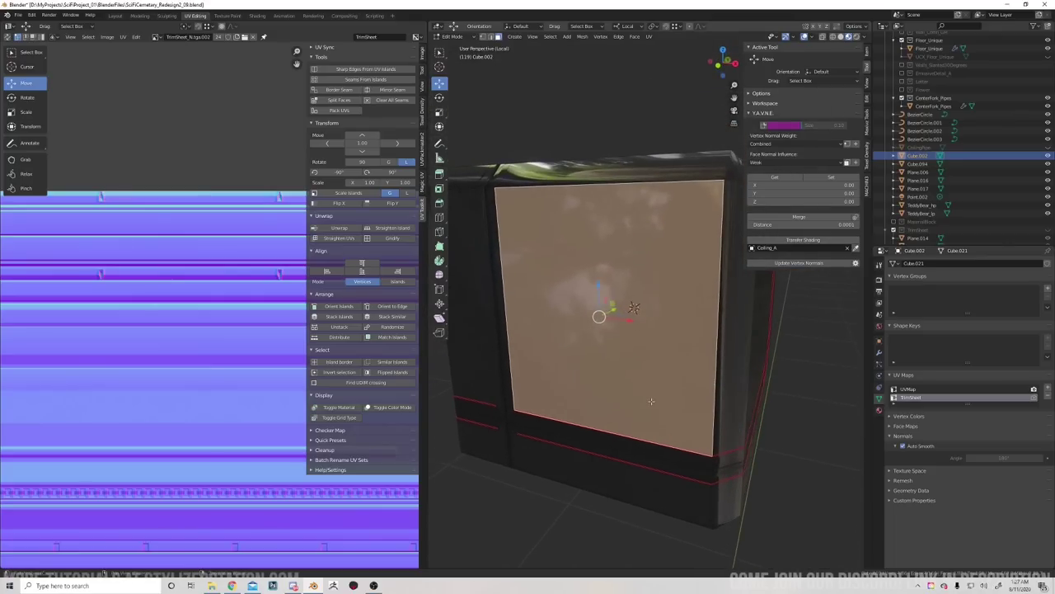
key(i)
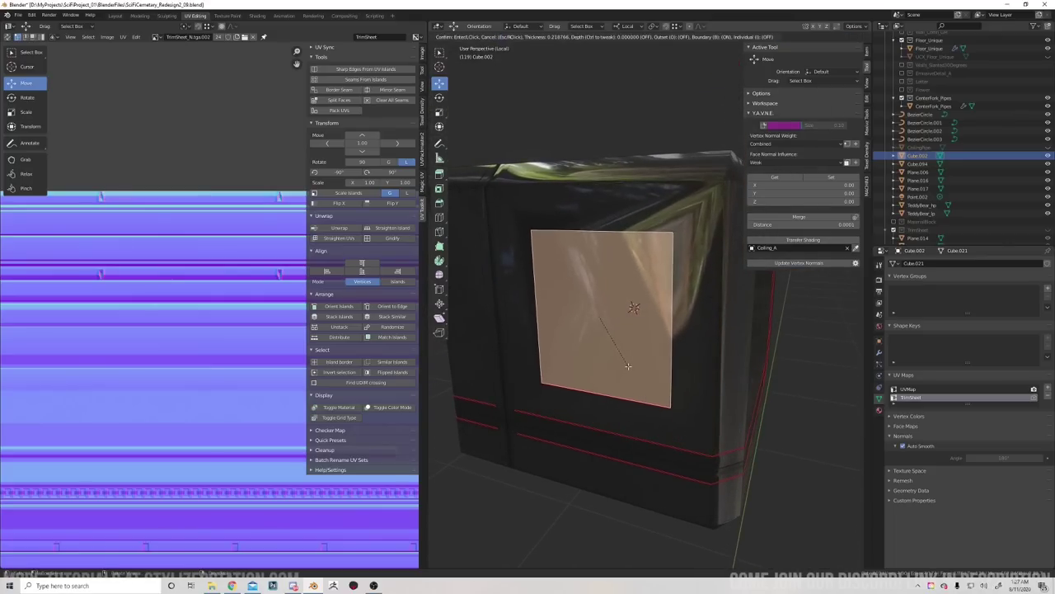
click(628, 362)
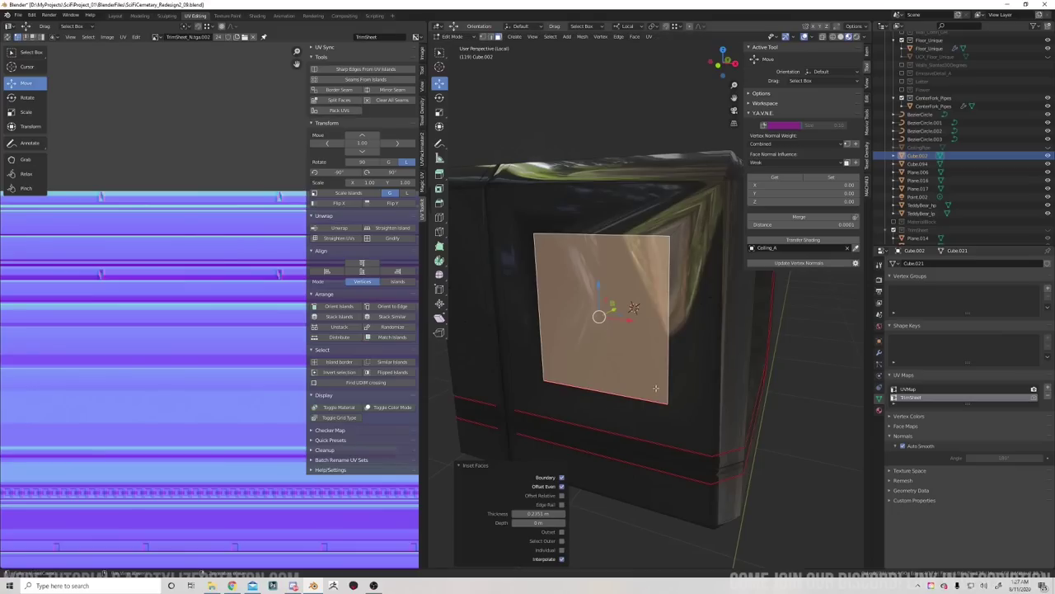
middle_drag(629, 362, 667, 413)
middle_drag(550, 348, 599, 403)
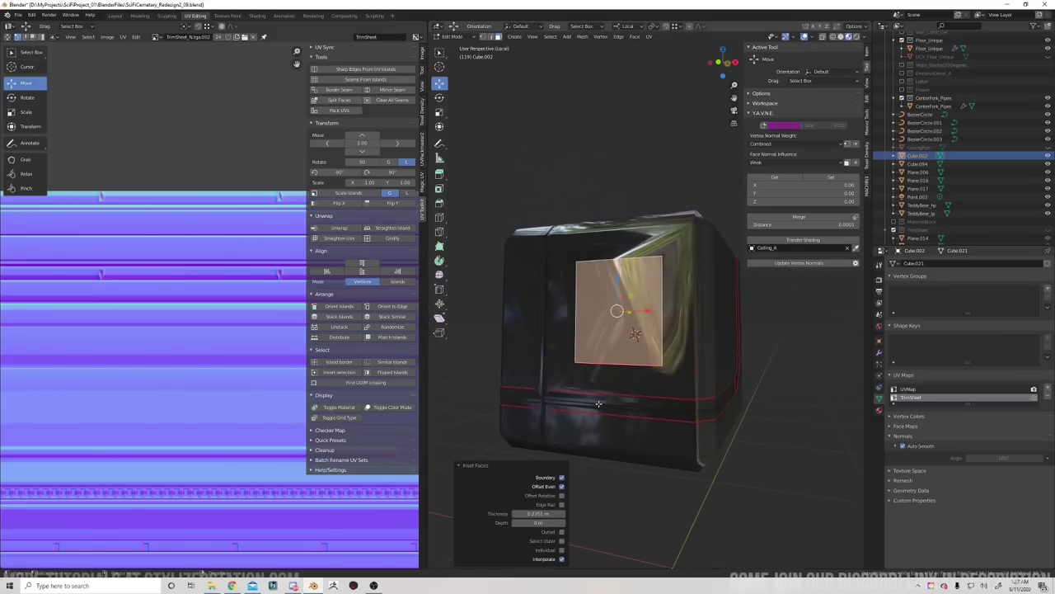
Select all flat faces on the inset panel's side of the cube and set their face normal influence to Strong.
drag(525, 258, 674, 430)
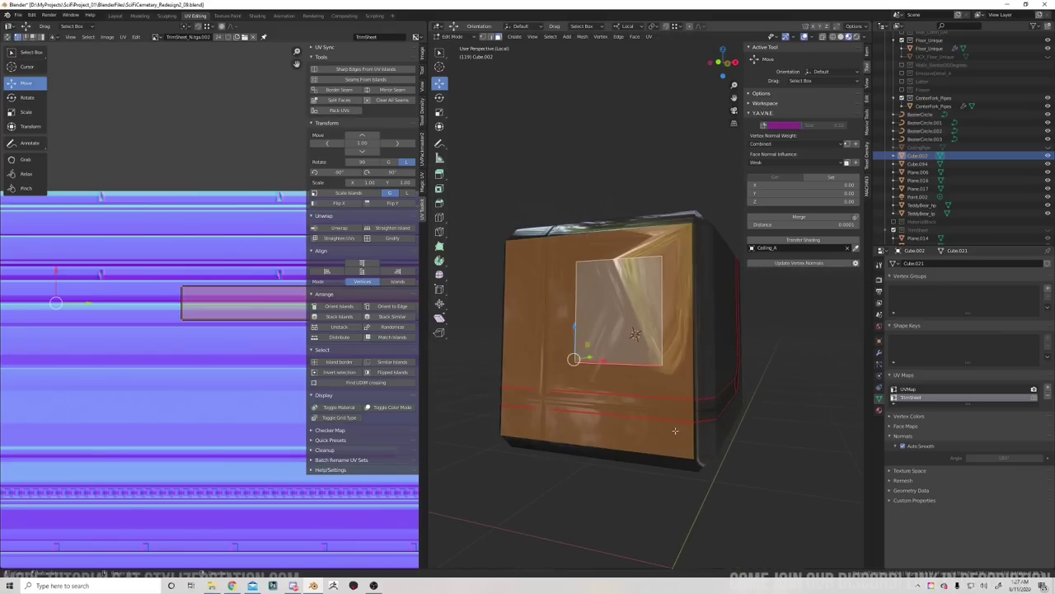
click(834, 162)
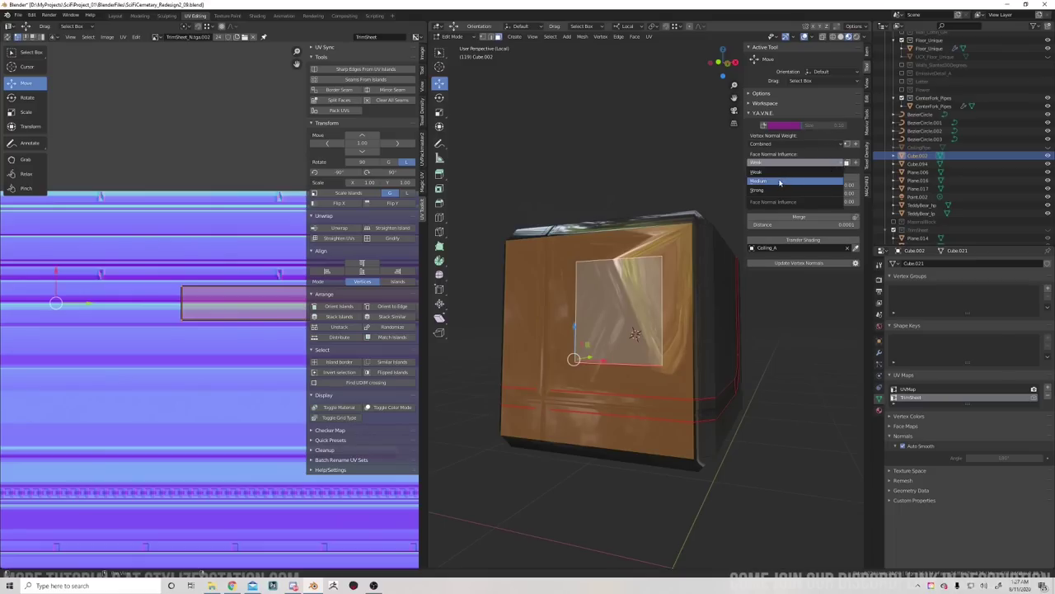
click(778, 191)
click(857, 164)
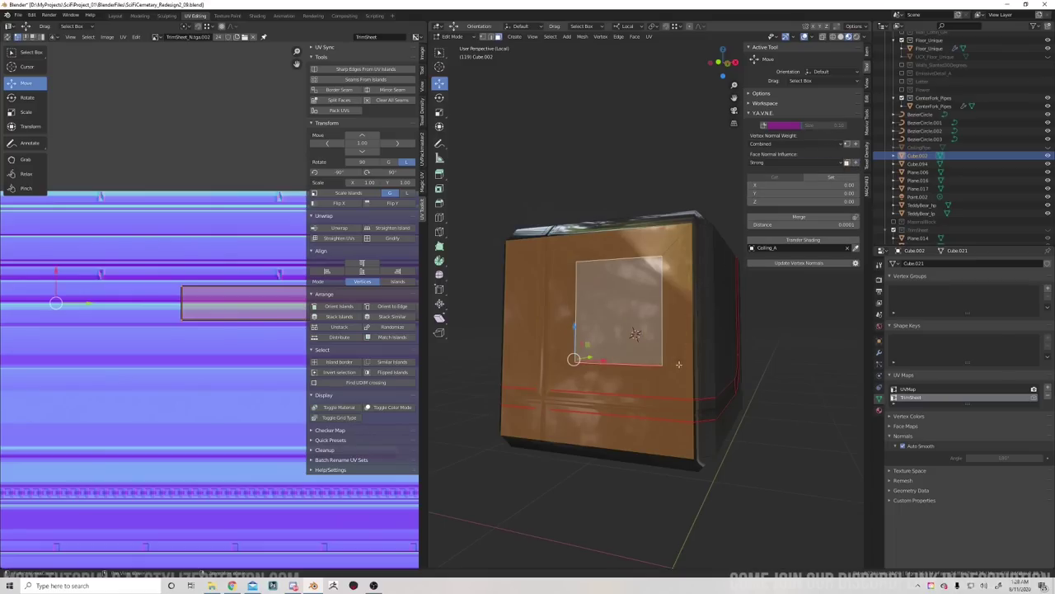
Select only the inner inset face and unwrap it onto the trim sheet.
scroll(681, 363, up, 1)
click(643, 340)
scroll(684, 354, up, 1)
middle_drag(659, 351, 694, 347)
scroll(694, 348, up, 1)
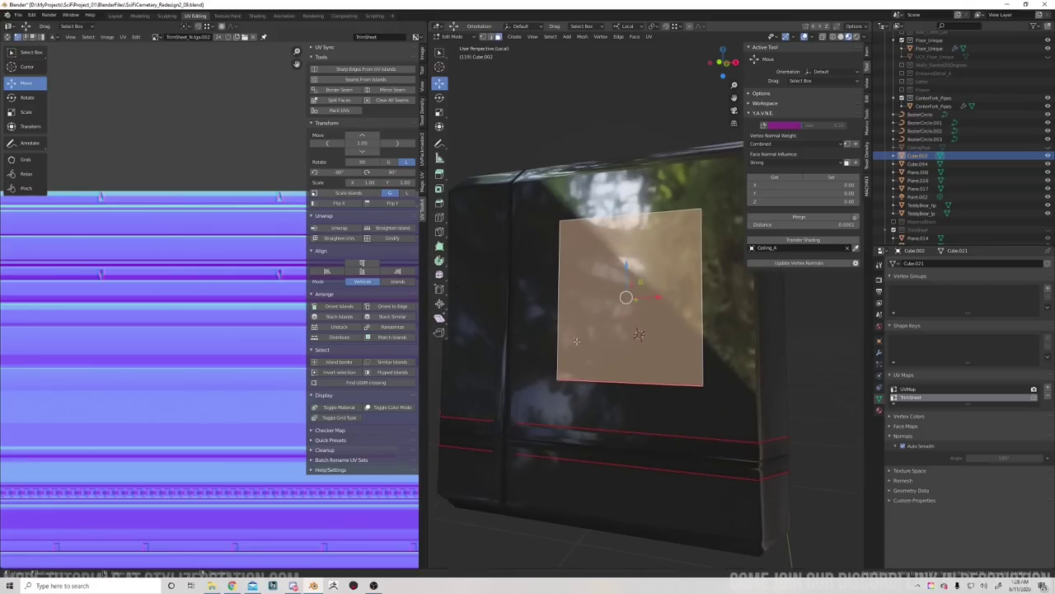
scroll(158, 358, down, 7)
middle_drag(215, 414, 187, 356)
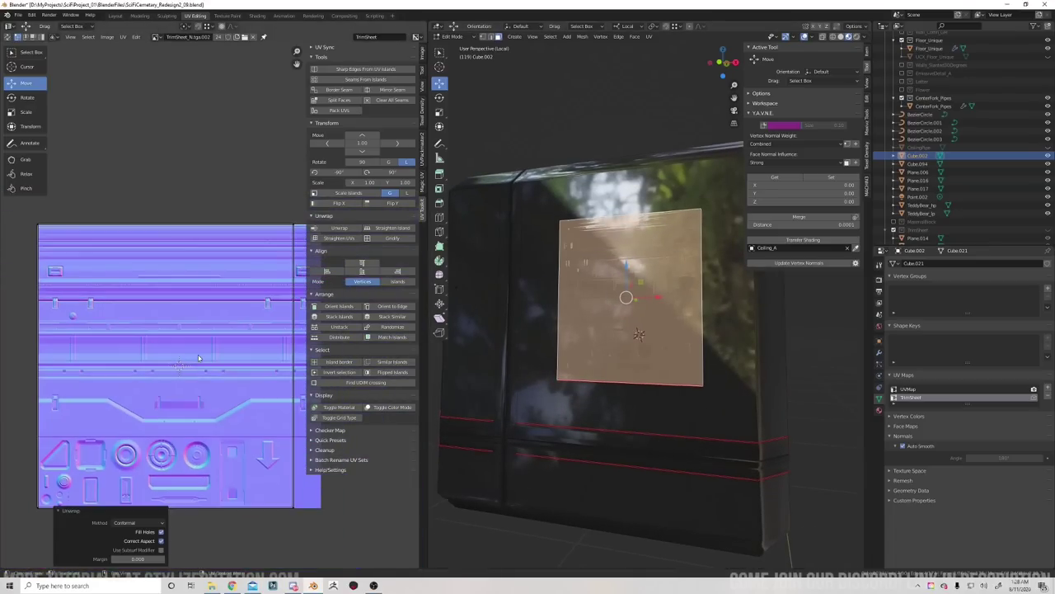
scroll(188, 363, down, 4)
scroll(201, 395, up, 5)
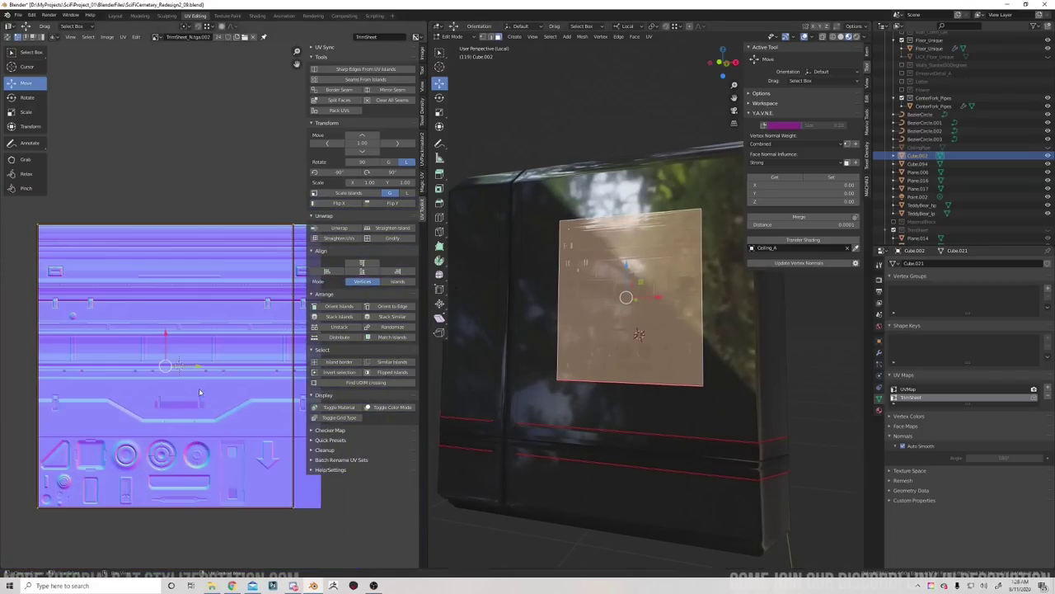
Move the inset face's UVs down over the trim sheet and scale them to about 0.154.
key(g)
click(210, 419)
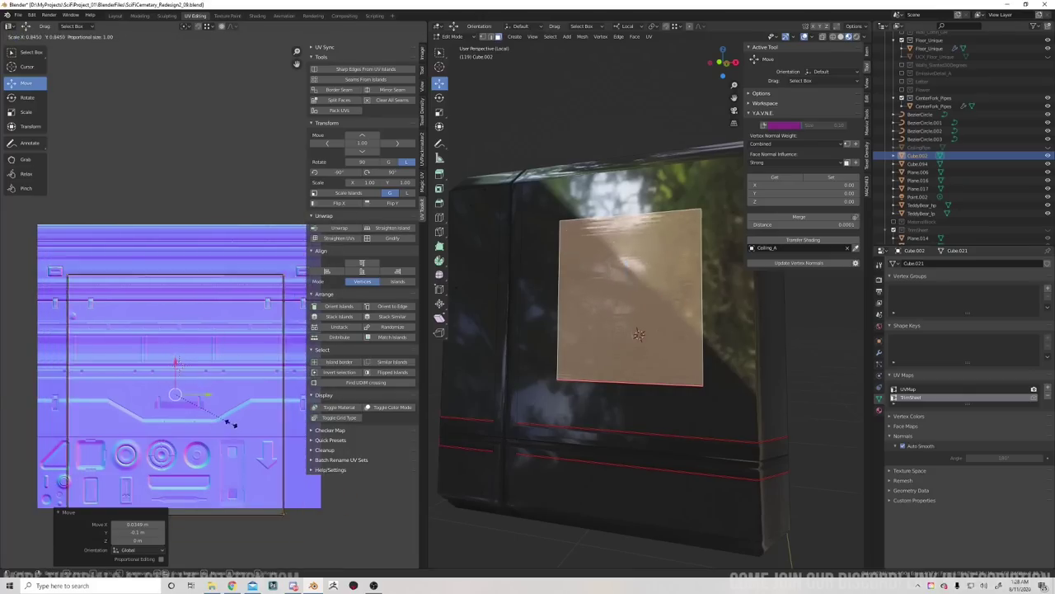
key(s)
click(220, 443)
scroll(220, 443, up, 3)
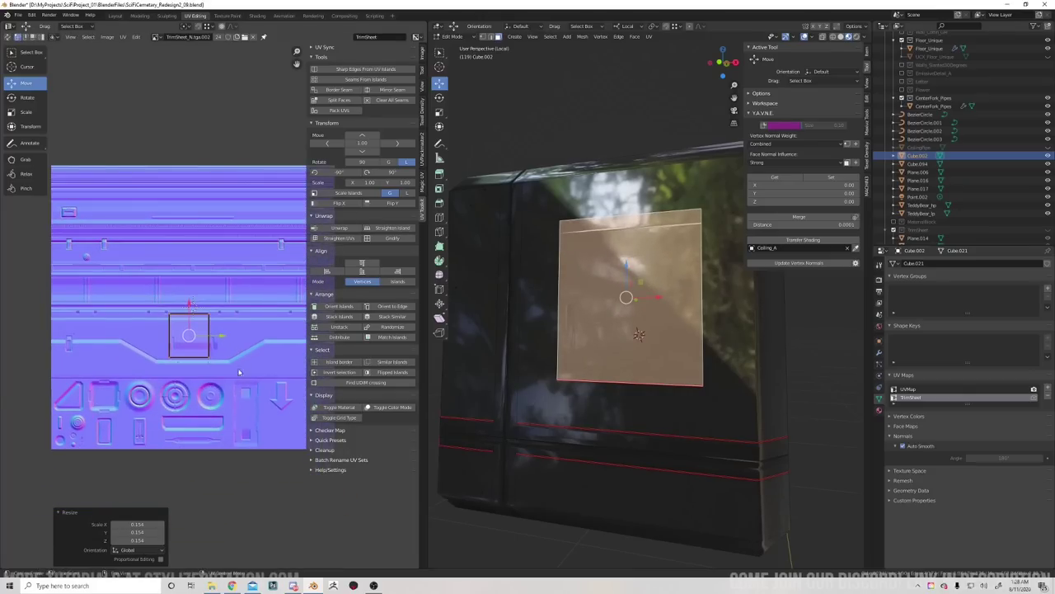
Move the inset face's UVs onto the rightmost ring detail, scale them by about 0.723 and centre them on it.
key(g)
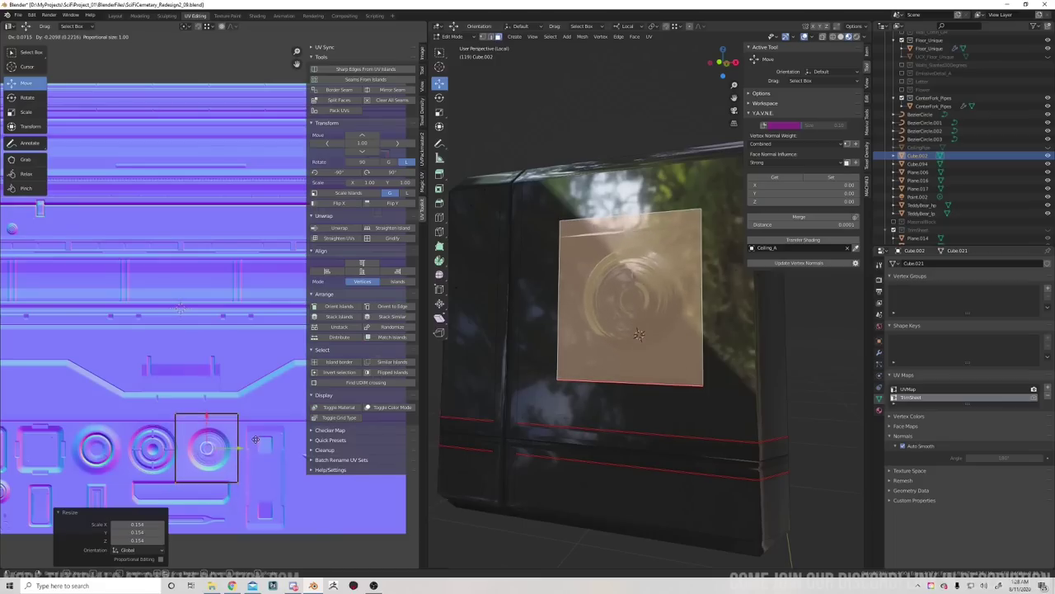
click(254, 446)
key(s)
click(253, 467)
key(g)
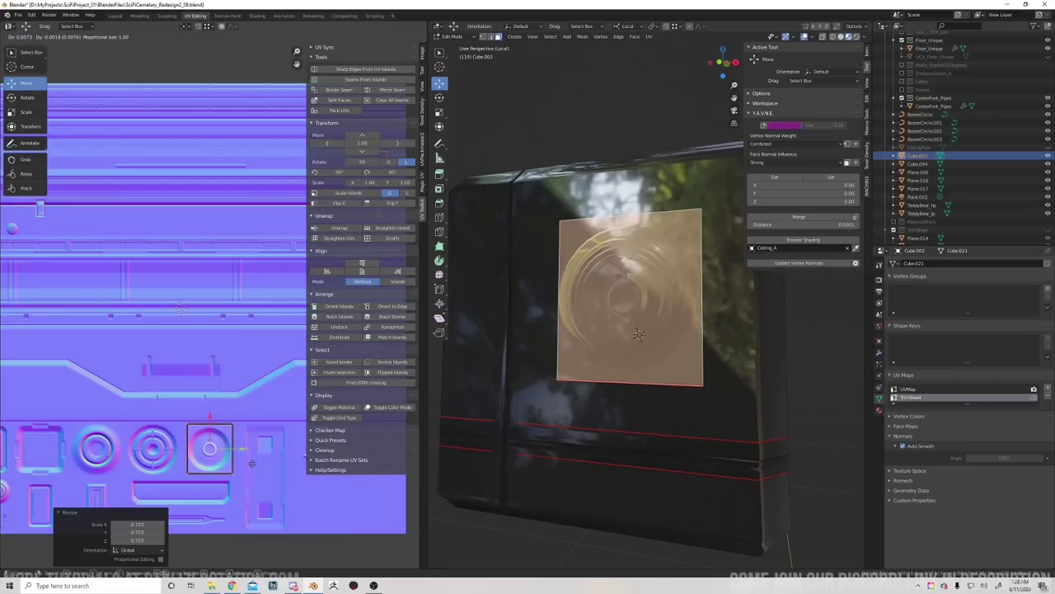
click(254, 465)
Move the inset face's UVs onto the tall slotted plate detail in the trim sheet's bottom row and check it on the cube.
middle_drag(203, 472, 253, 364)
key(g)
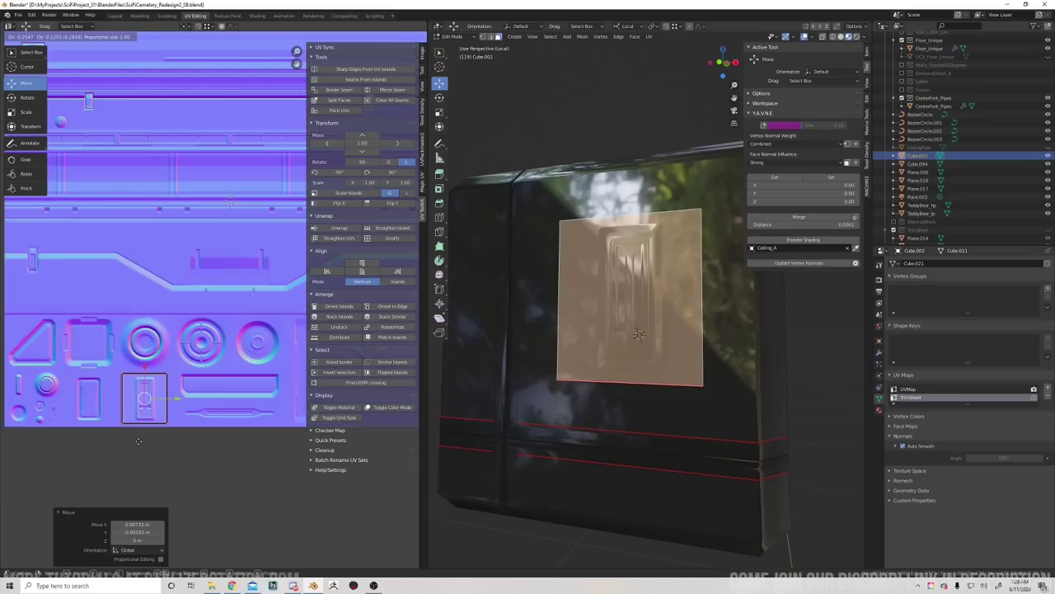
click(138, 441)
key(g)
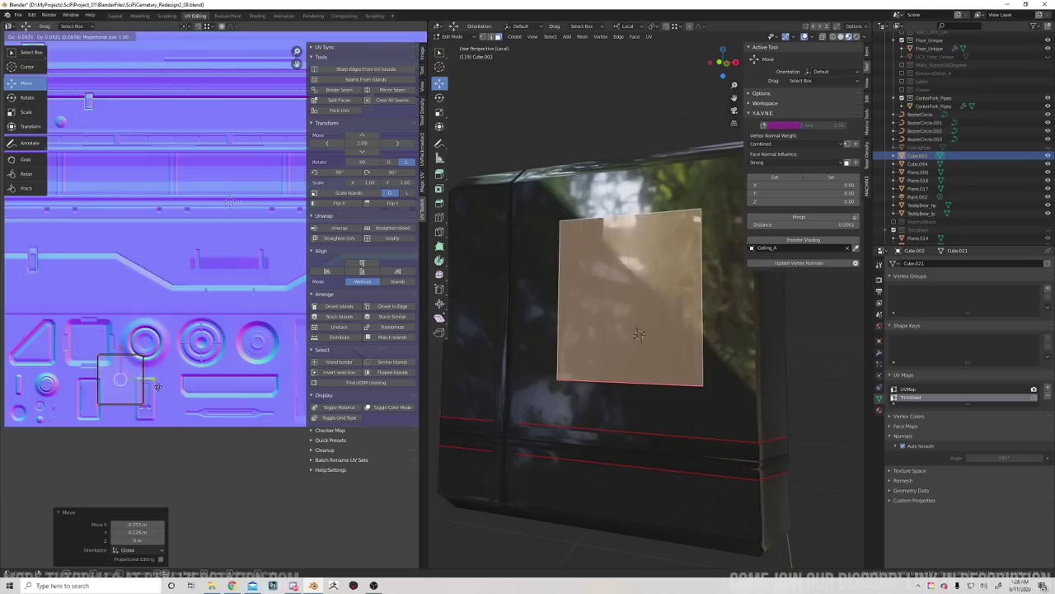
click(206, 428)
middle_drag(536, 380, 534, 406)
scroll(534, 405, down, 1)
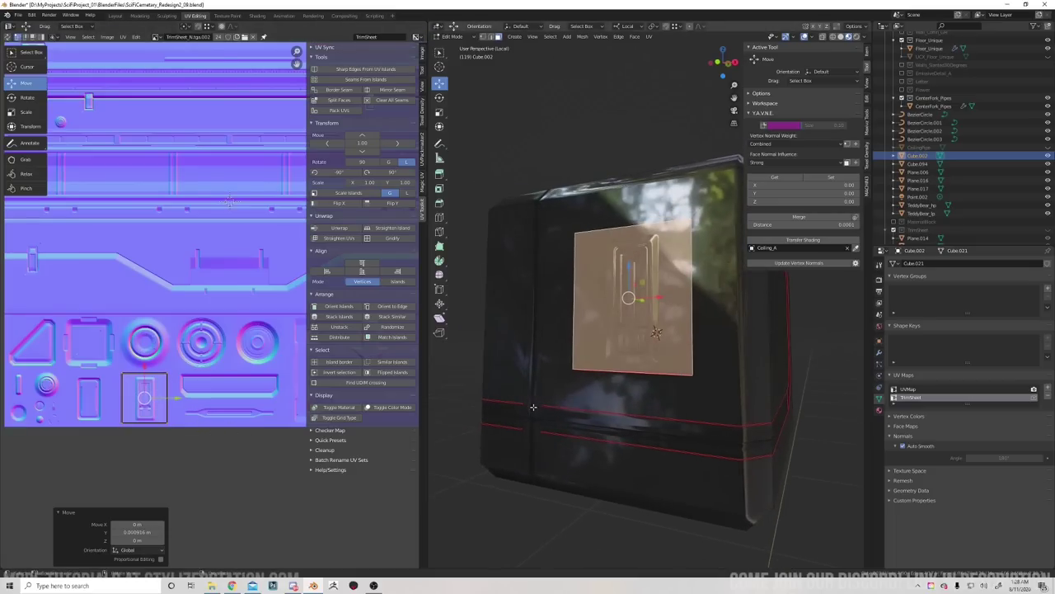
key(Tab)
middle_drag(586, 435, 588, 406)
key(Tab)
Try a centred loop cut along the horizontal trim strip beside the strip crossing.
click(533, 419)
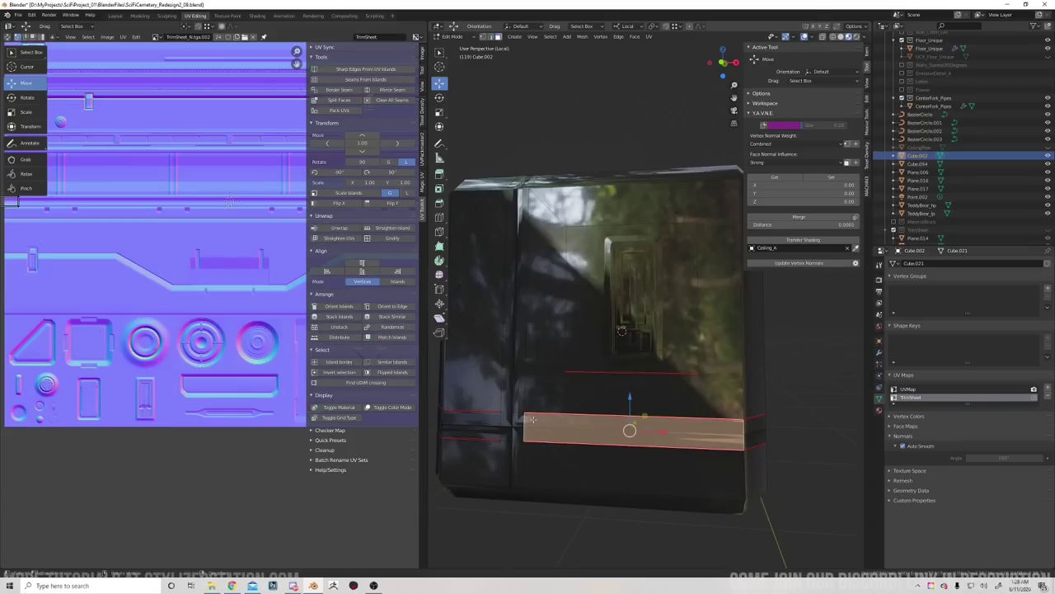
middle_drag(668, 454, 583, 409)
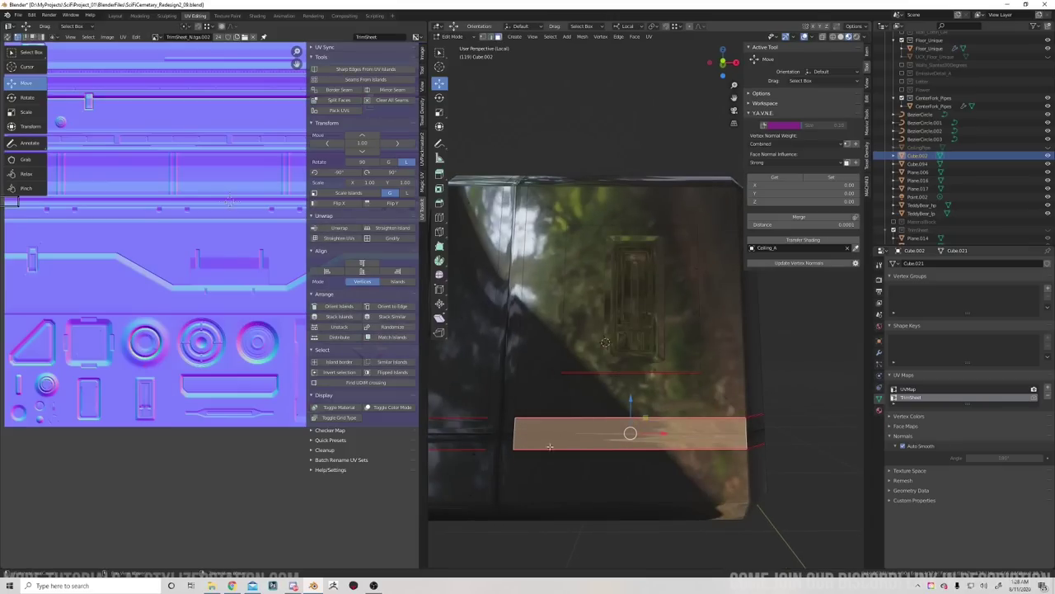
middle_drag(550, 446, 615, 394)
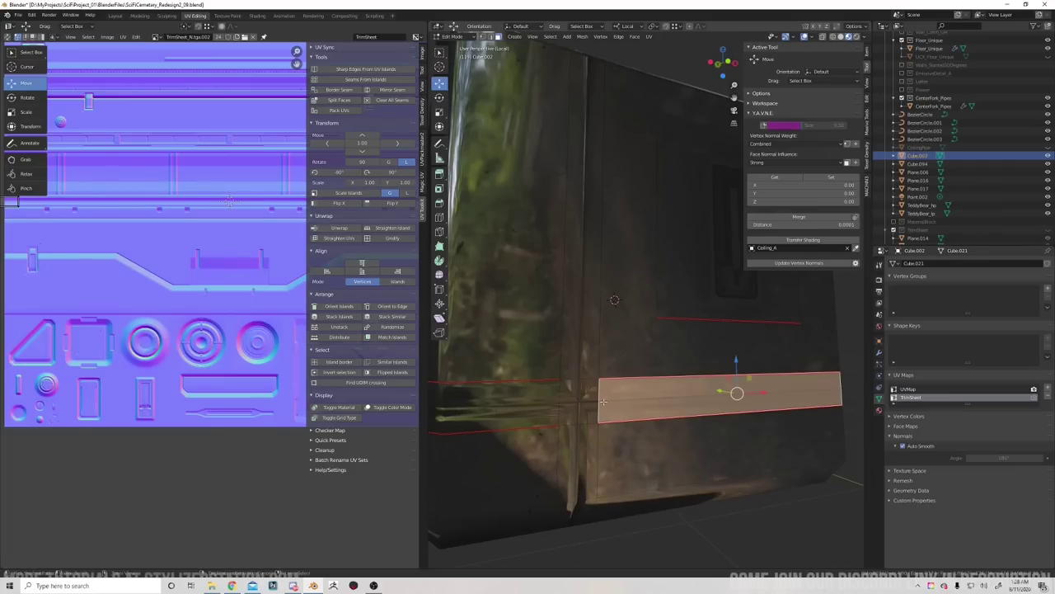
key(ctrl+r)
click(602, 401)
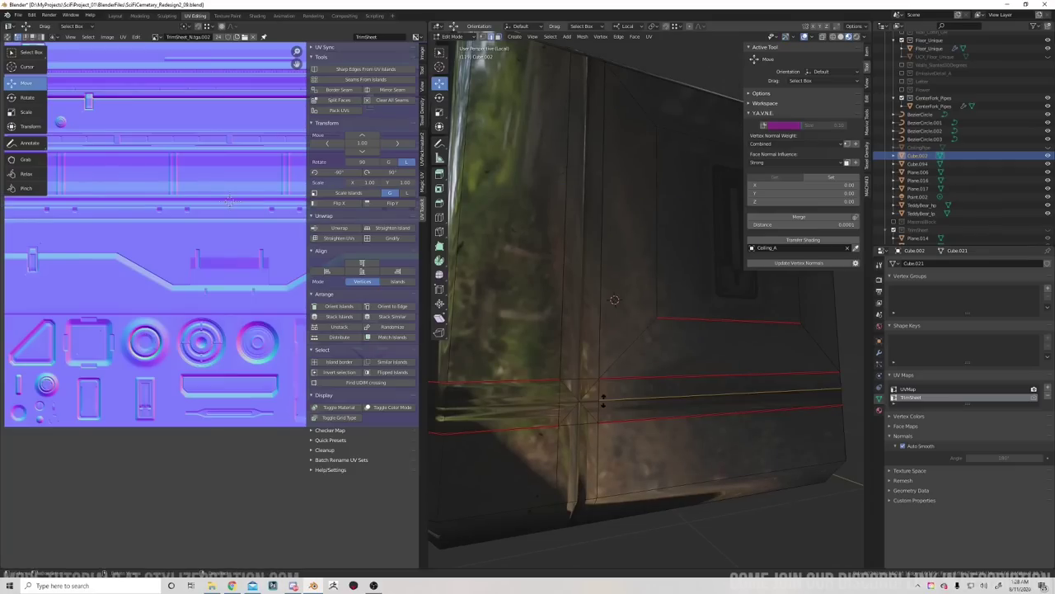
right_click(602, 404)
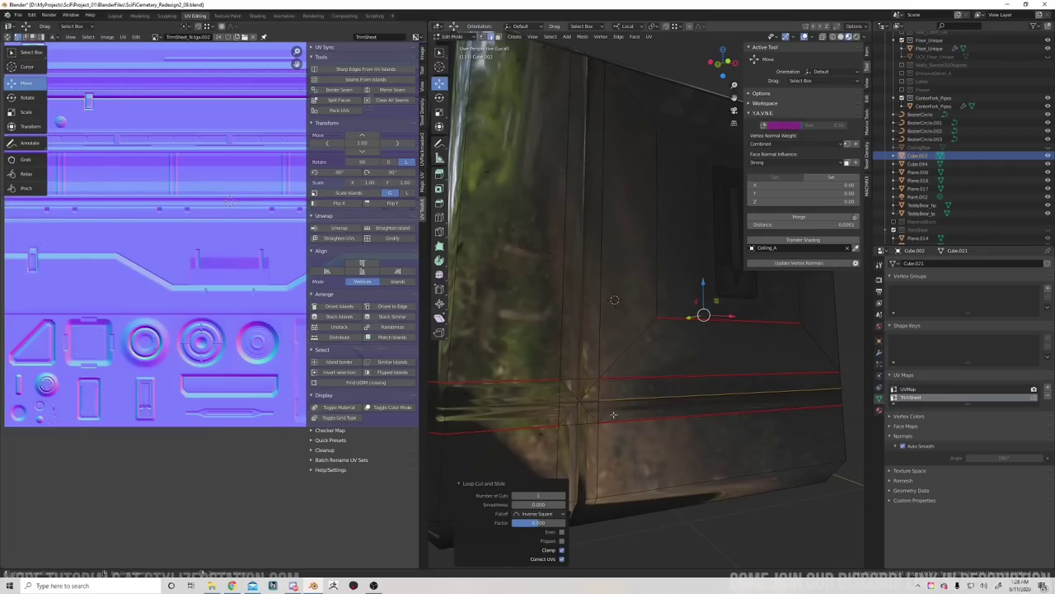
middle_drag(613, 414, 639, 391)
key(3)
click(637, 401)
scroll(643, 394, down, 2)
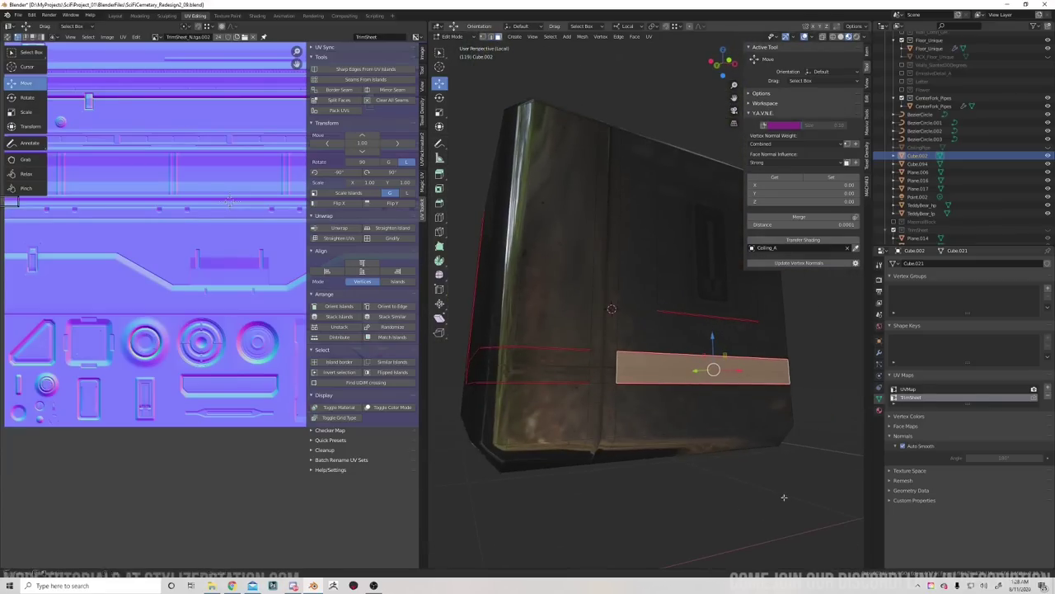
click(784, 497)
middle_drag(784, 497, 585, 397)
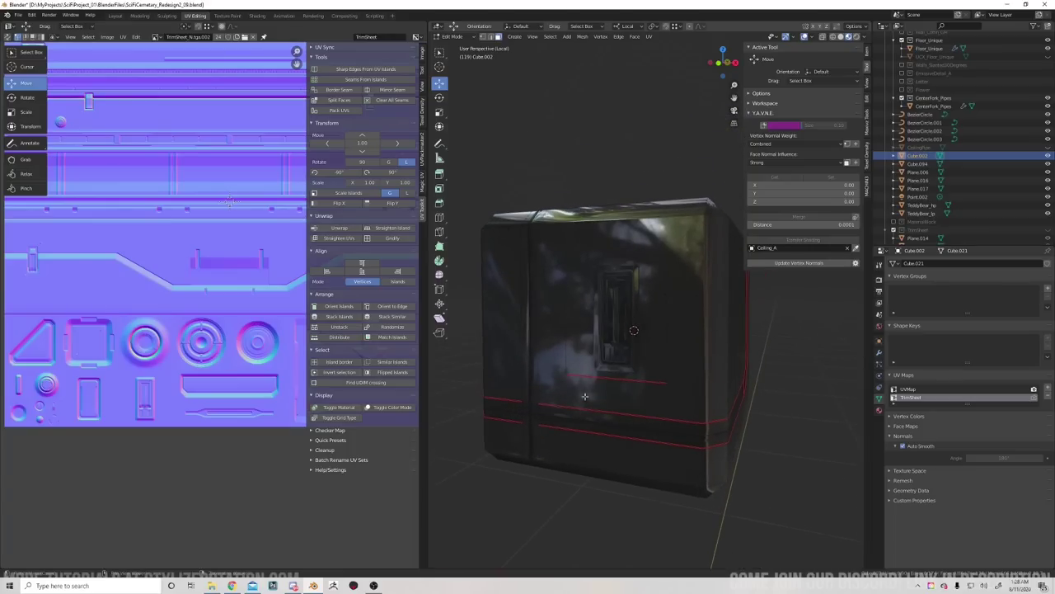
Select the inset panel with its surrounding faces, plus the connected corner, top and adjoining side faces above the strip.
click(559, 355)
middle_drag(559, 355, 645, 240)
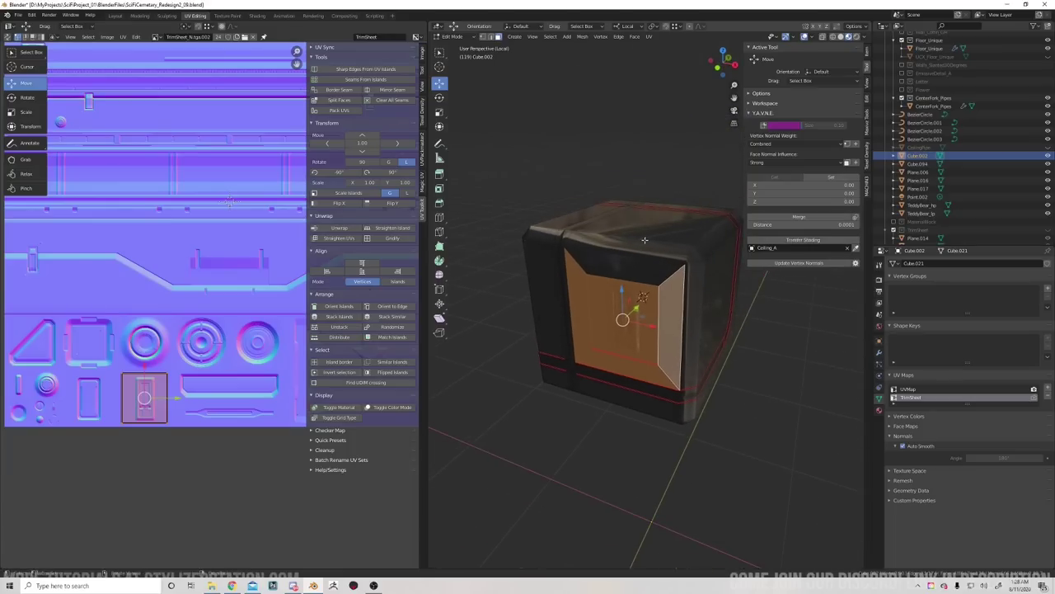
drag(640, 231, 716, 322)
middle_drag(716, 321, 635, 281)
shift+middle_drag(736, 270, 717, 315)
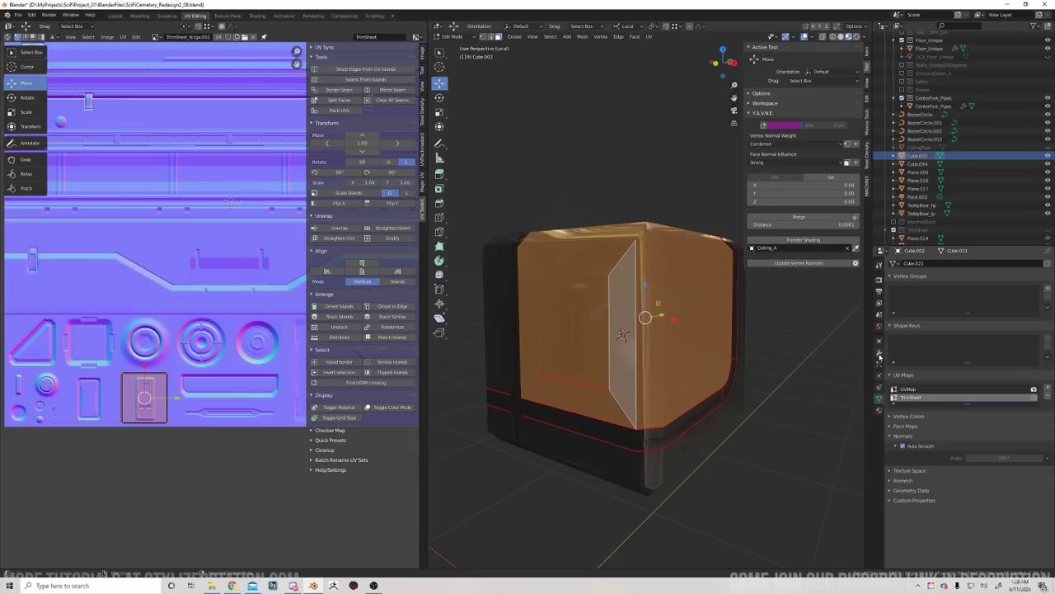
Add a second material slot with Final_PaintedMetal_Dark and assign it to the selected panel faces.
click(879, 410)
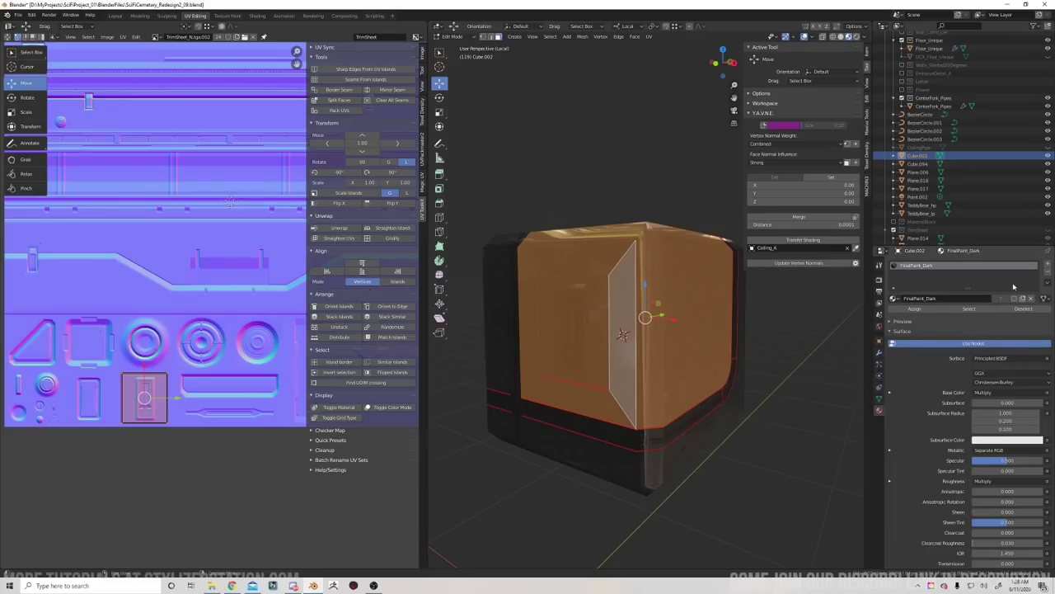
click(1046, 265)
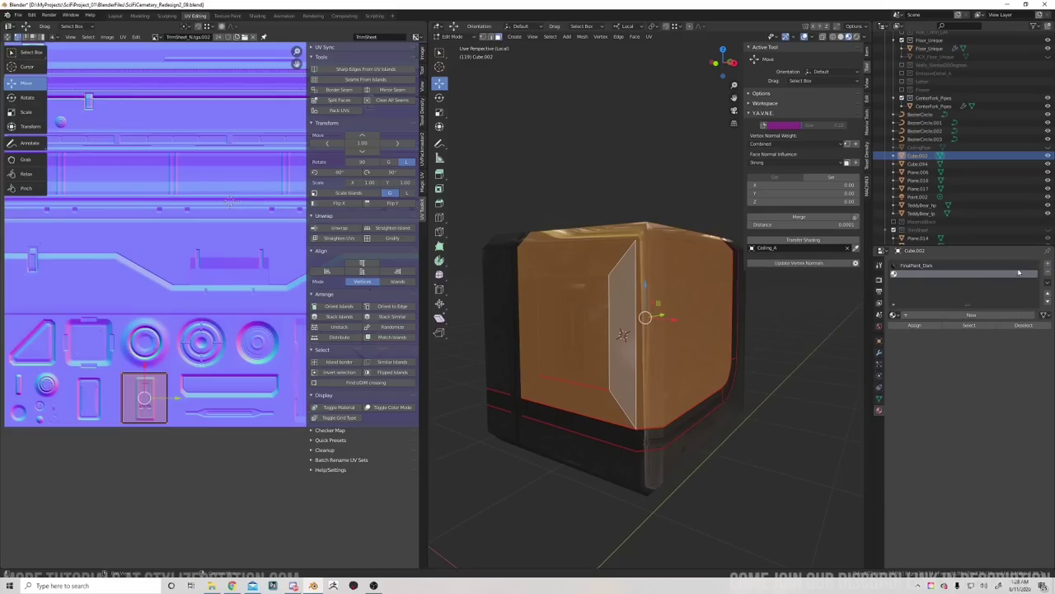
click(896, 315)
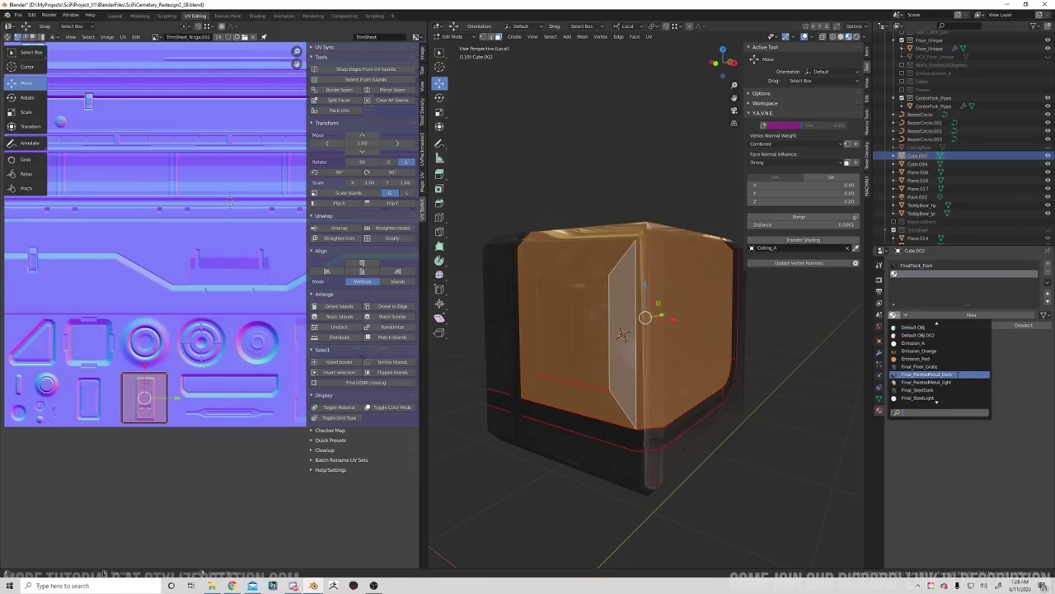
click(931, 375)
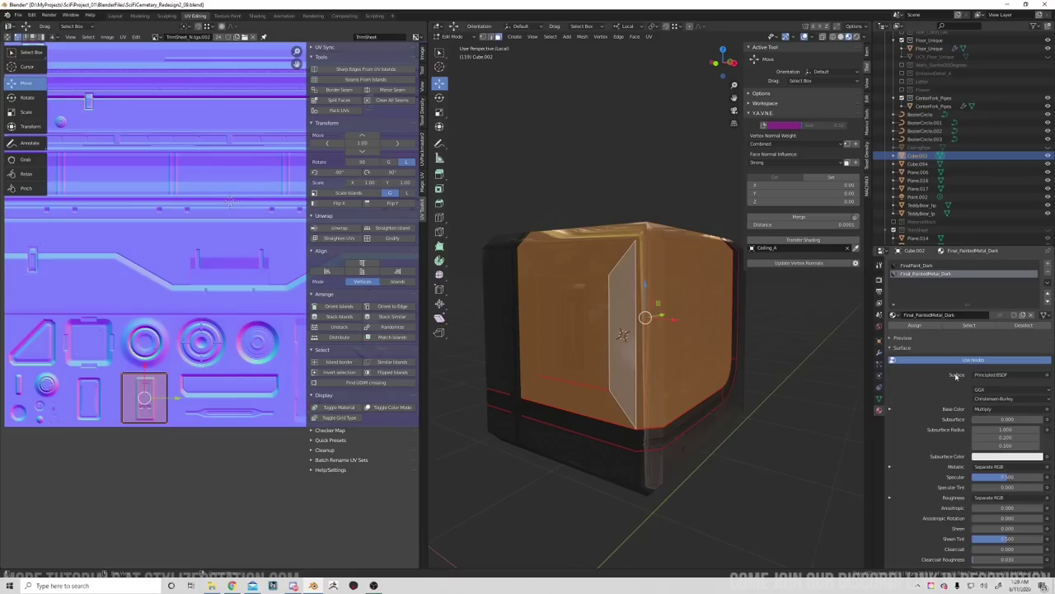
click(914, 325)
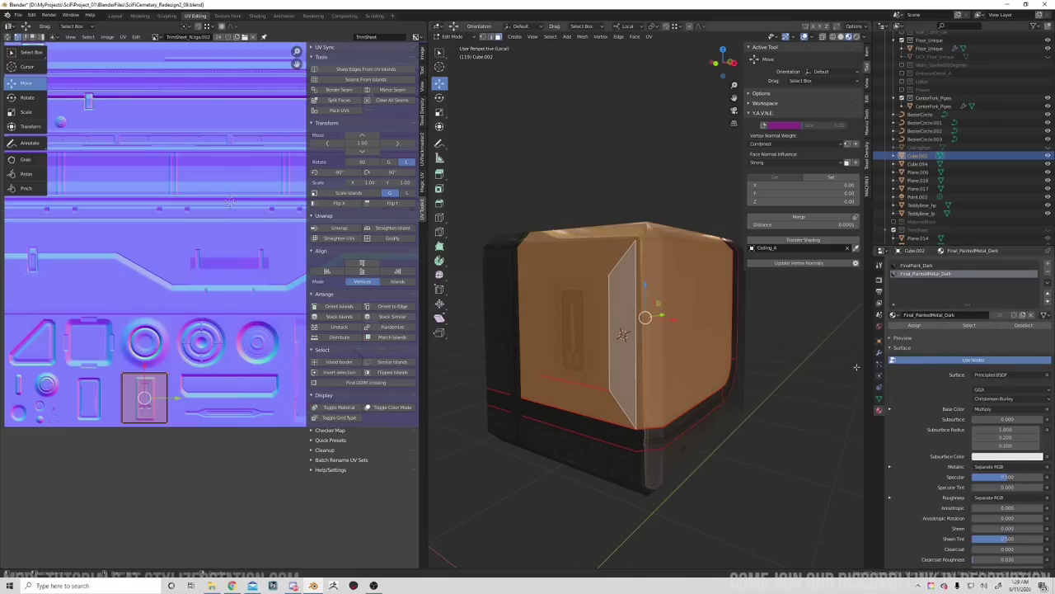
click(777, 364)
middle_drag(737, 341, 890, 326)
Switch the second slot's material on the panels to Final_SteelDark.
click(895, 315)
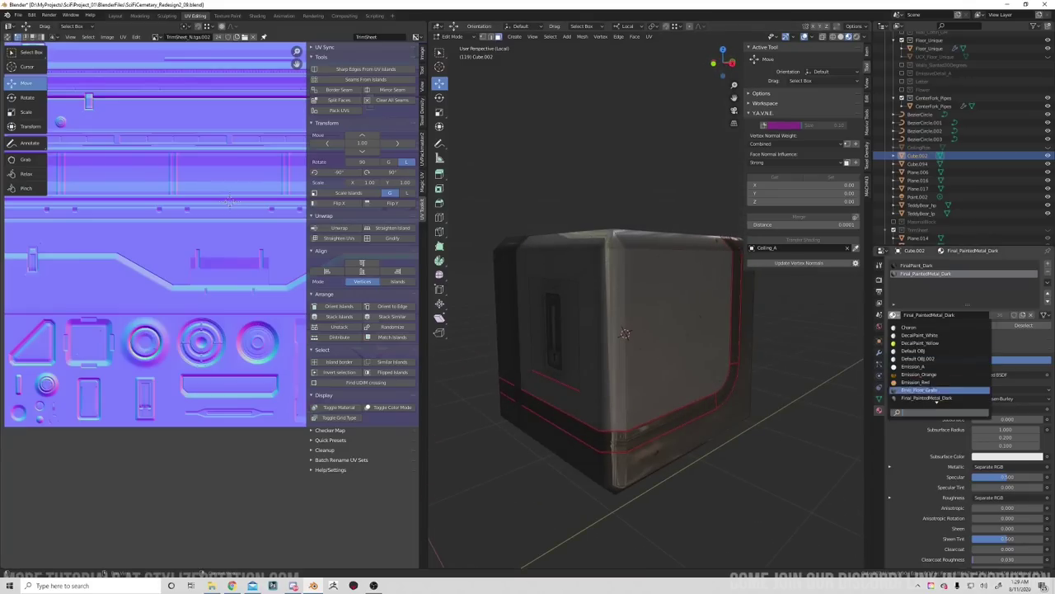
scroll(940, 394, down, 3)
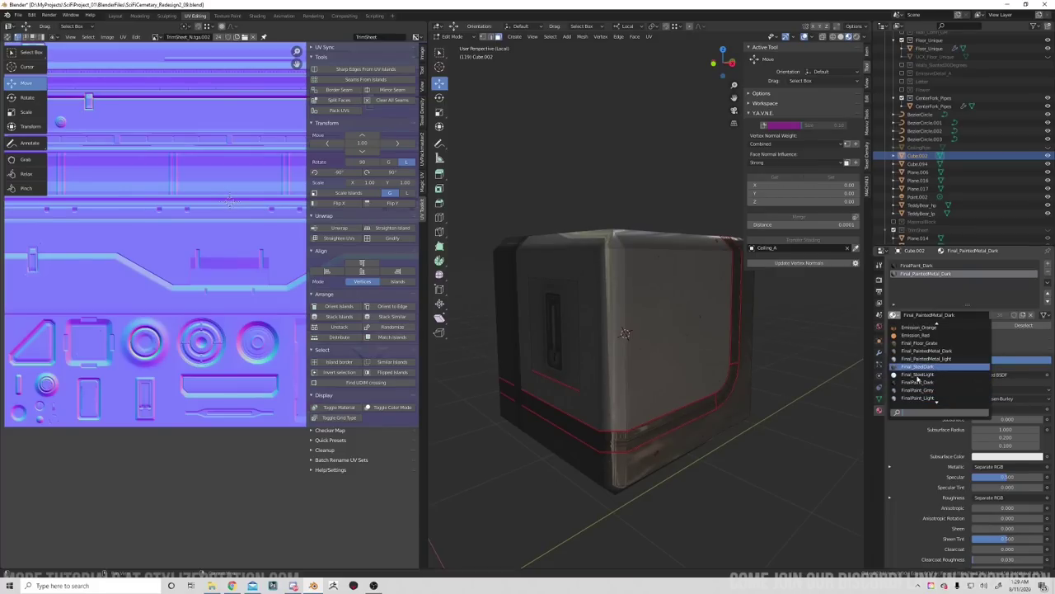
key(Return)
middle_drag(775, 413, 766, 363)
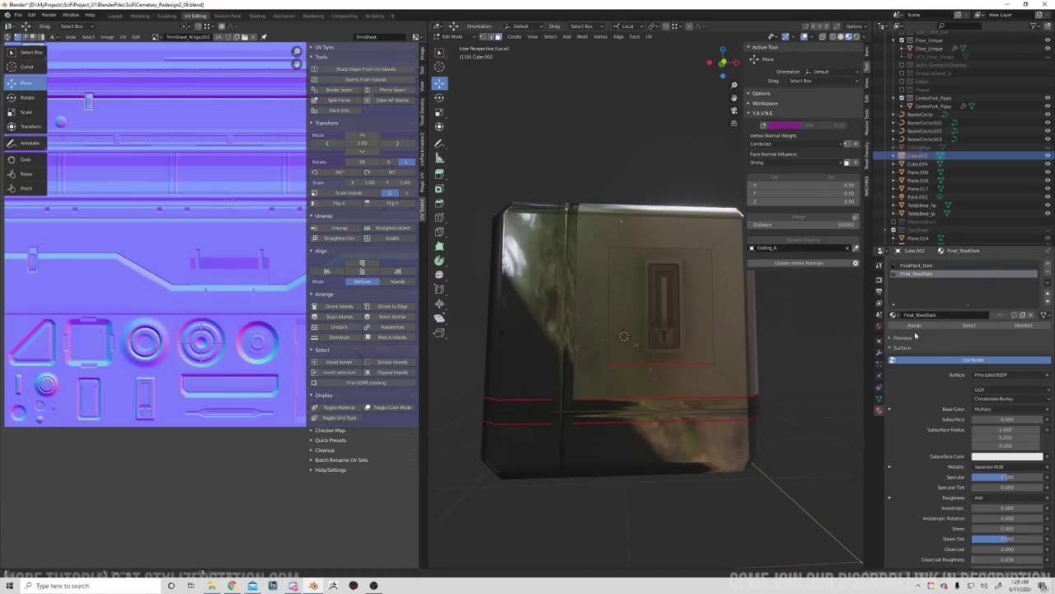
Switch the first slot's material on the rest of the cube to Final_PaintedMetal_light.
click(929, 266)
click(894, 315)
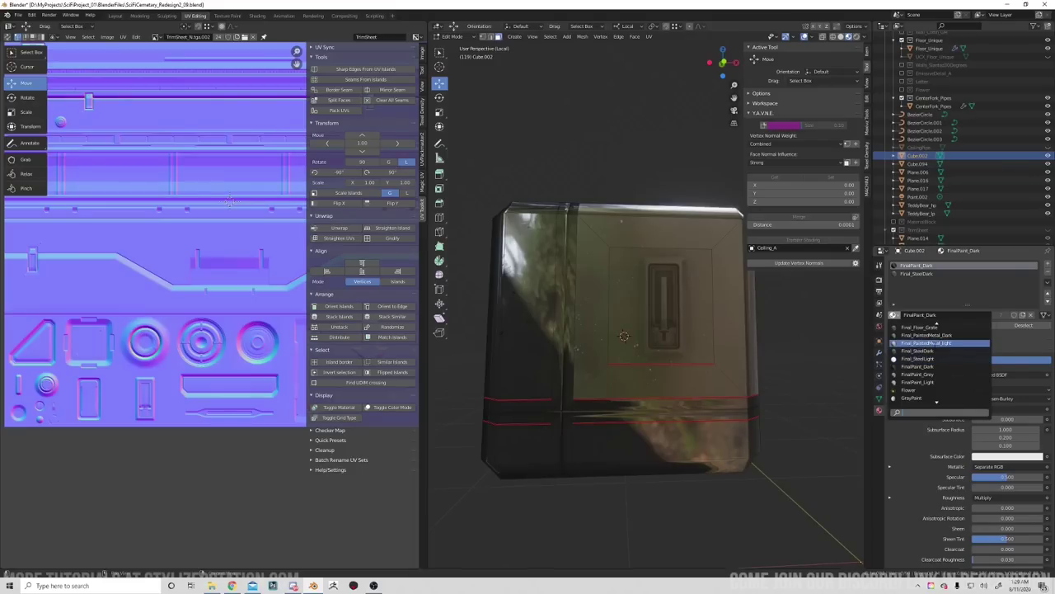
click(927, 342)
middle_drag(812, 362, 786, 372)
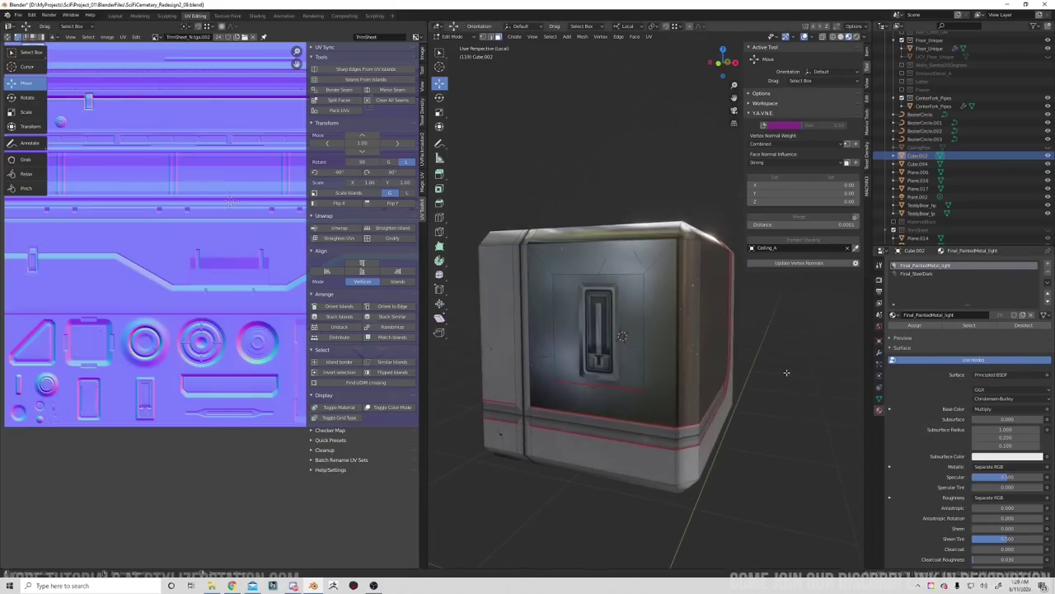
Browse the available materials for the first slot and inspect the two-material cube in Object Mode.
click(895, 315)
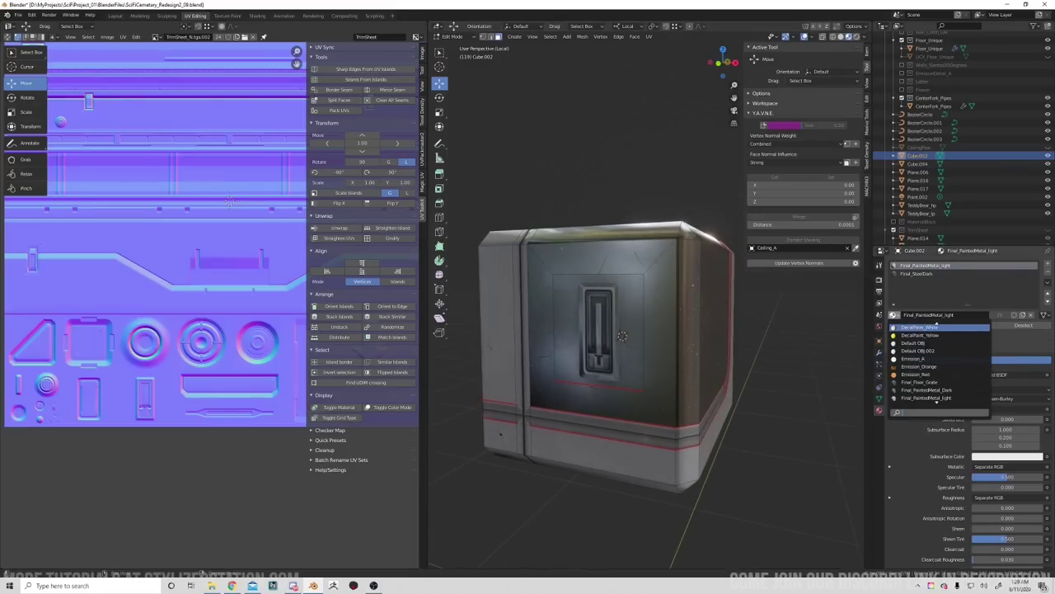
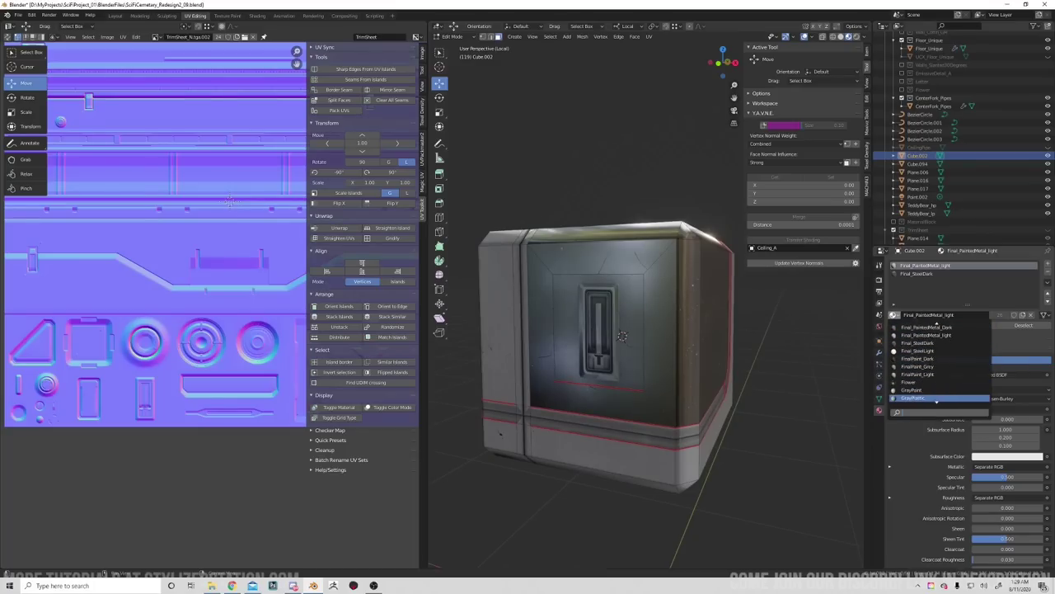
scroll(932, 394, down, 3)
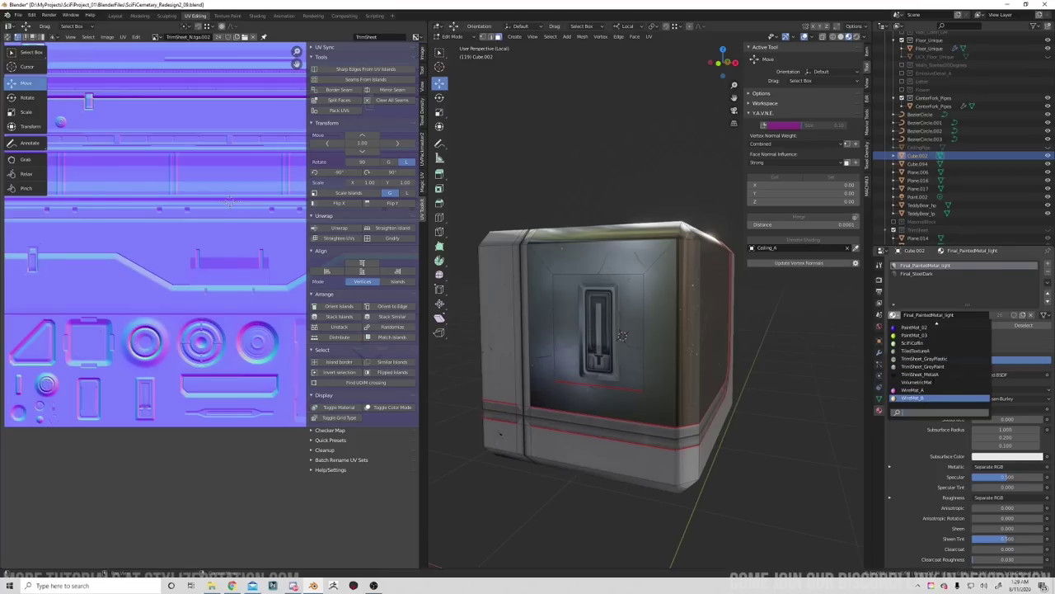
scroll(940, 363, up, 10)
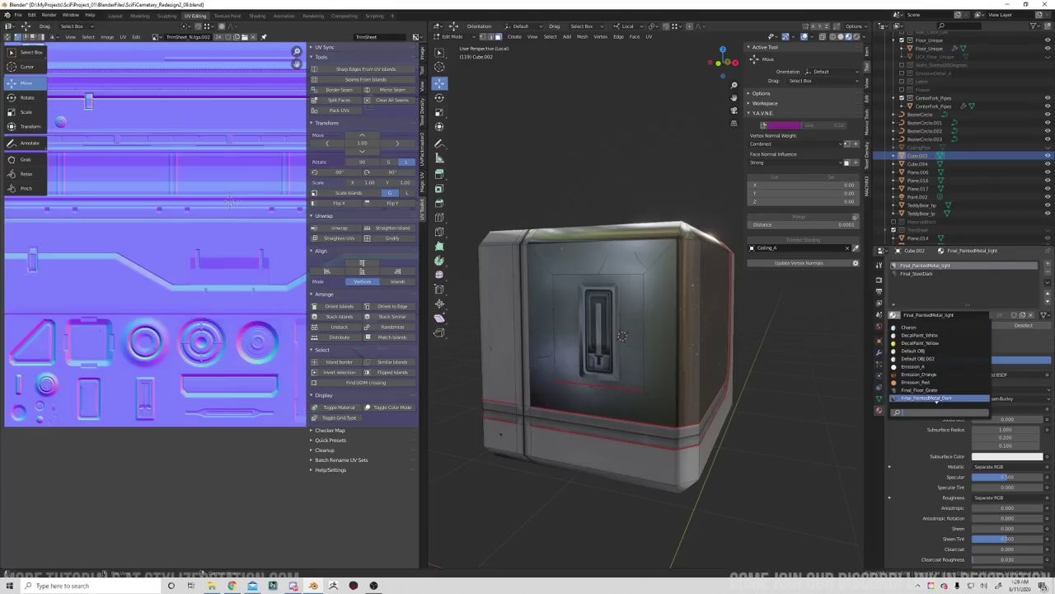
middle_drag(780, 379, 760, 404)
key(Tab)
click(783, 385)
scroll(743, 374, down, 2)
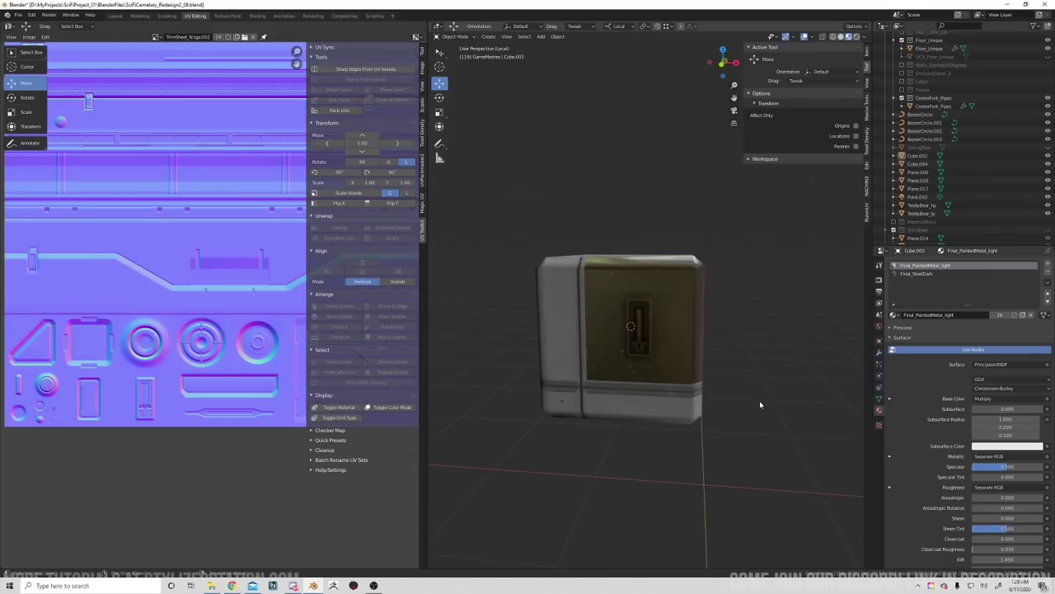
scroll(614, 393, up, 3)
middle_drag(680, 382, 629, 384)
In Edit Mode, select the horizontal trim strip's face loops around the cube, including the part beyond the strip crossing.
key(Tab)
click(627, 385)
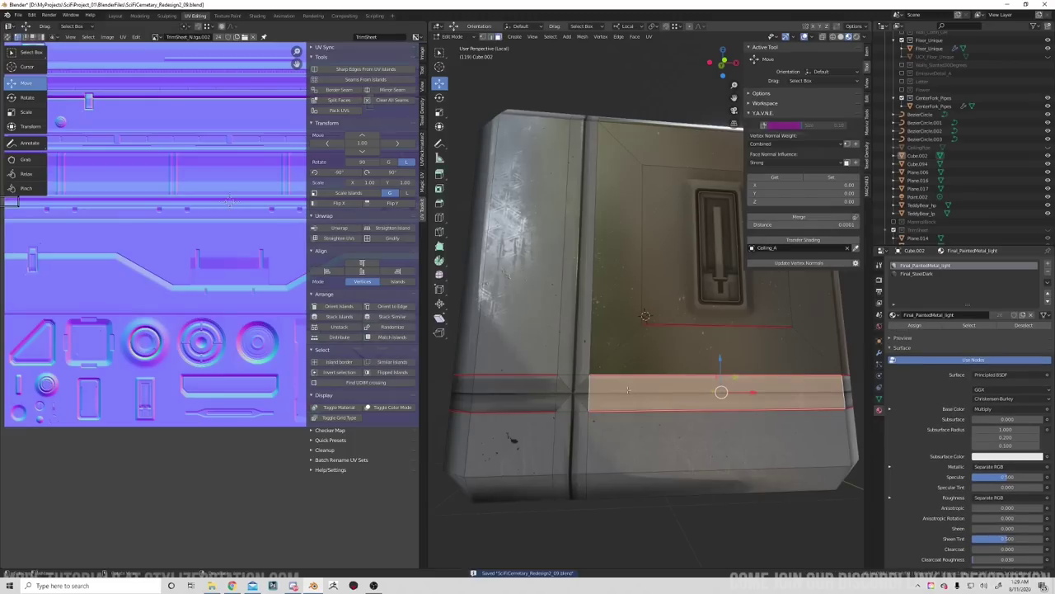
middle_drag(592, 390, 742, 375)
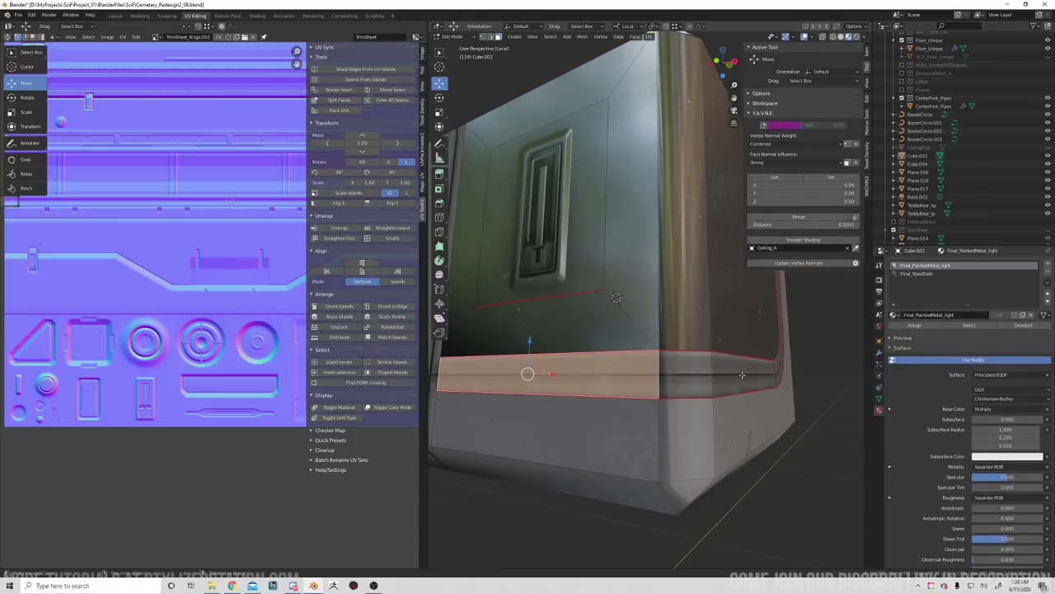
alt+click(677, 379)
mouse_move(677, 379)
middle_down()
mouse_move(680, 388)
mouse_move(685, 370)
middle_up()
alt+shift+click(685, 370)
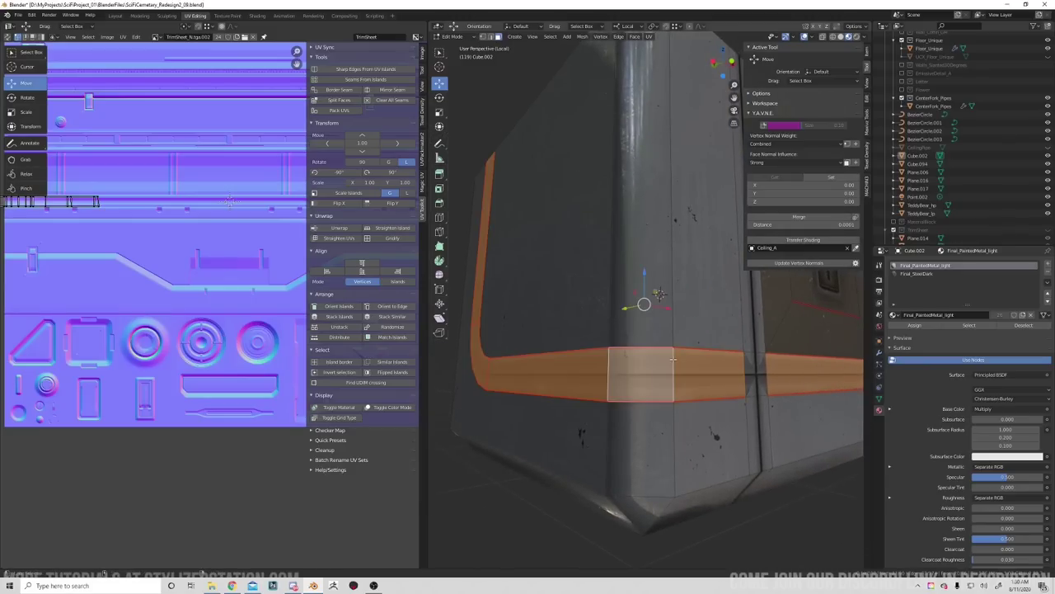
shift+click(749, 372)
middle_drag(763, 371, 695, 376)
Add the strip's triangular end faces at the strip crossing to the selection.
scroll(661, 375, up, 2)
scroll(661, 376, up, 3)
scroll(696, 375, down, 6)
middle_drag(606, 313, 651, 348)
scroll(647, 346, up, 3)
scroll(630, 334, up, 3)
click(650, 347)
click(627, 416)
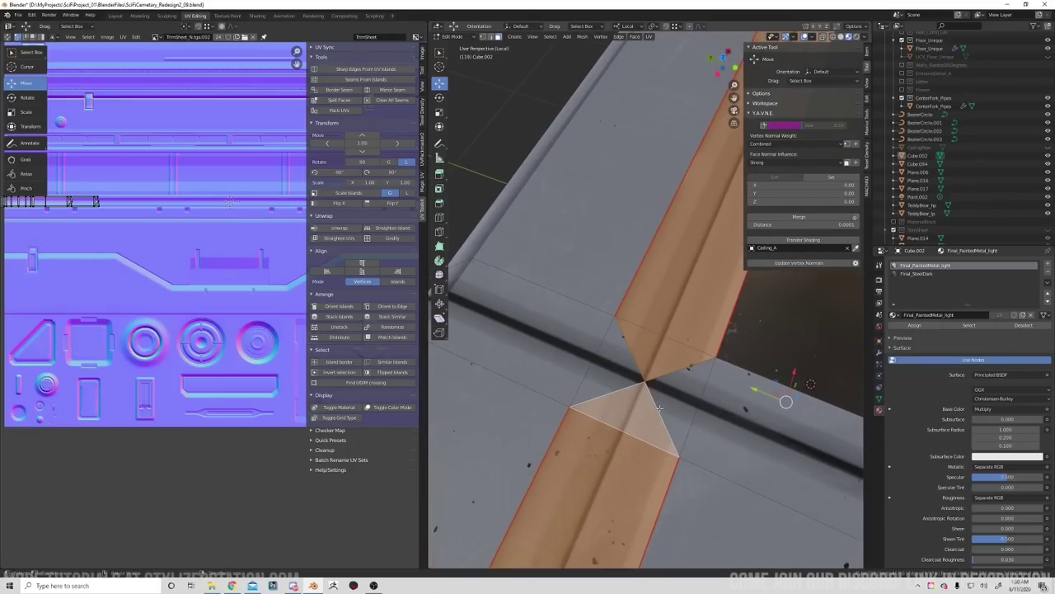
Select all of the trim strip's UVs in the UV editor and try rescaling them.
scroll(210, 339, down, 5)
middle_drag(243, 332, 236, 357)
scroll(223, 346, up, 2)
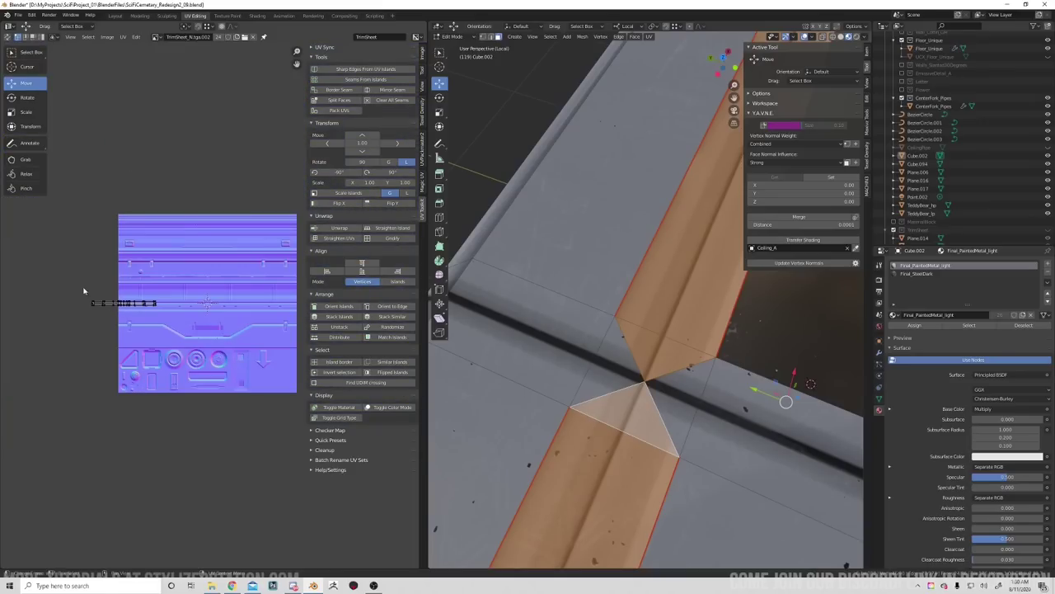
drag(68, 278, 158, 313)
scroll(145, 322, up, 1)
middle_drag(144, 322, 229, 319)
scroll(198, 330, up, 5)
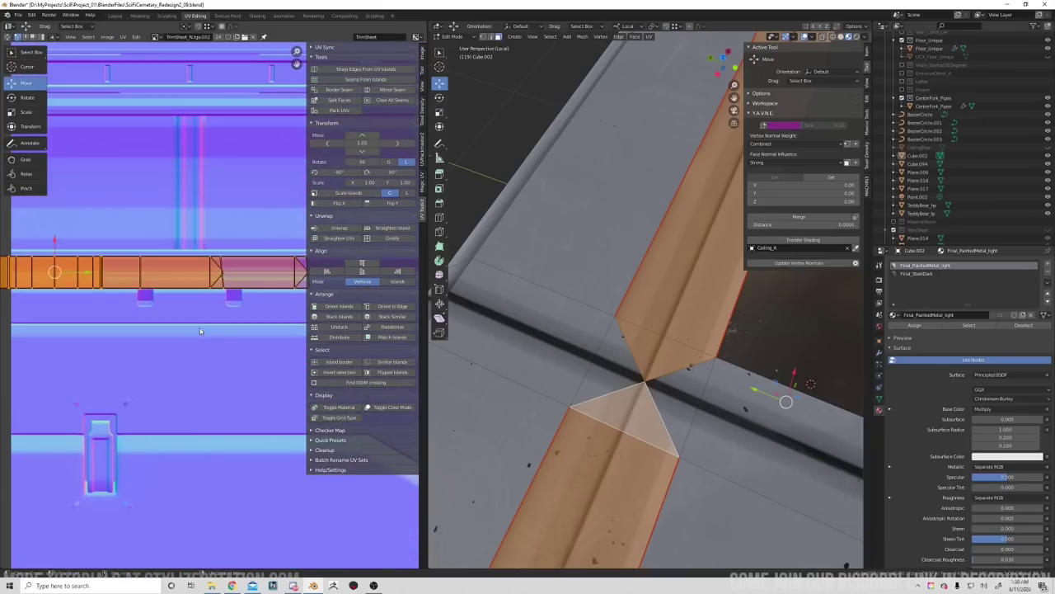
key(s)
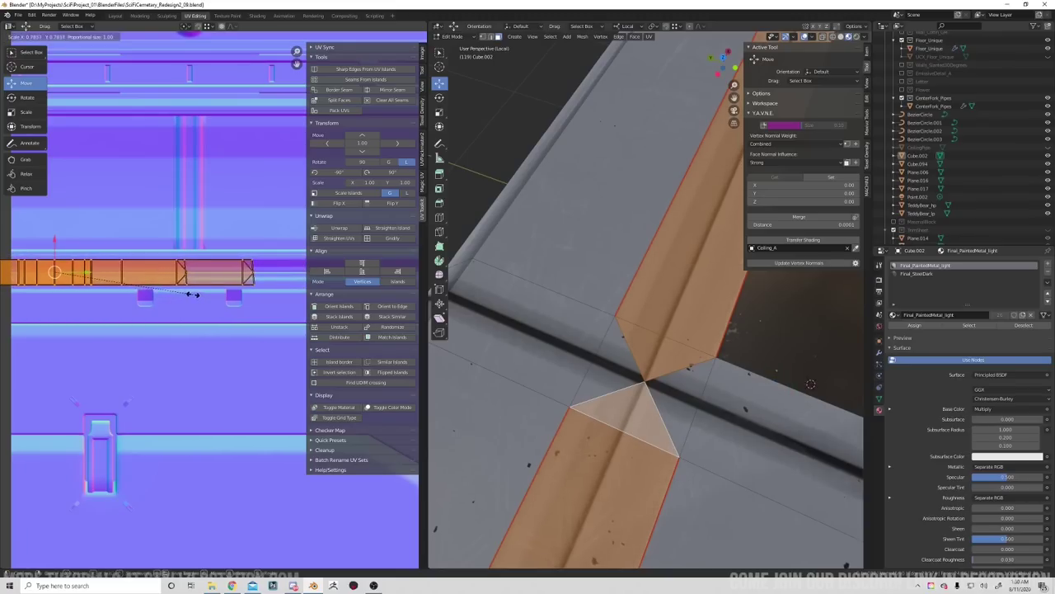
click(212, 307)
Move the strip's UVs up the trim sheet onto the plain groove line near its upper edge.
middle_drag(241, 332, 215, 394)
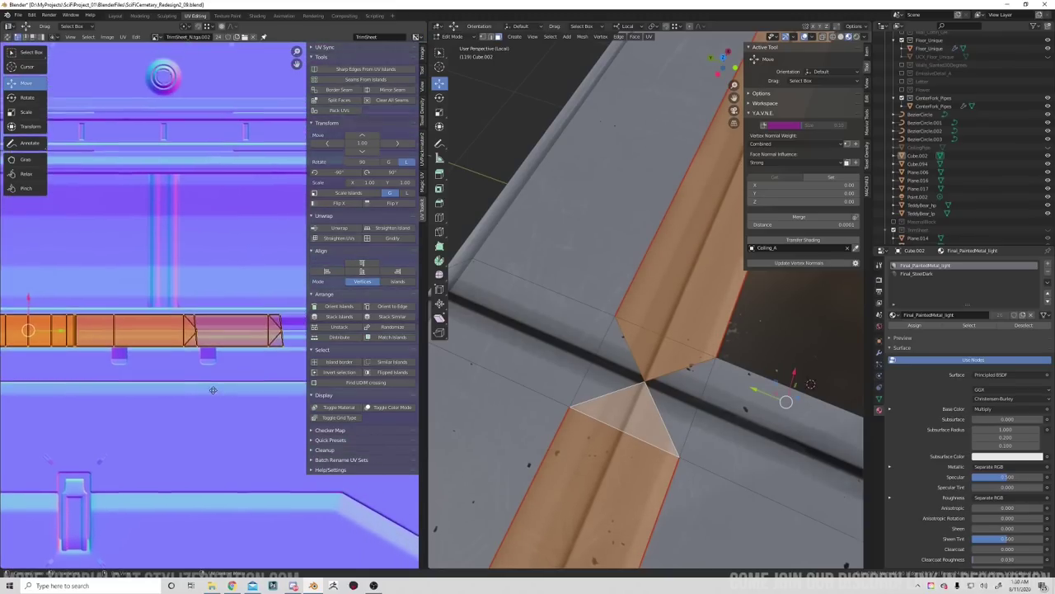
key(g)
click(252, 295)
scroll(231, 305, down, 4)
middle_drag(218, 309, 153, 417)
key(g)
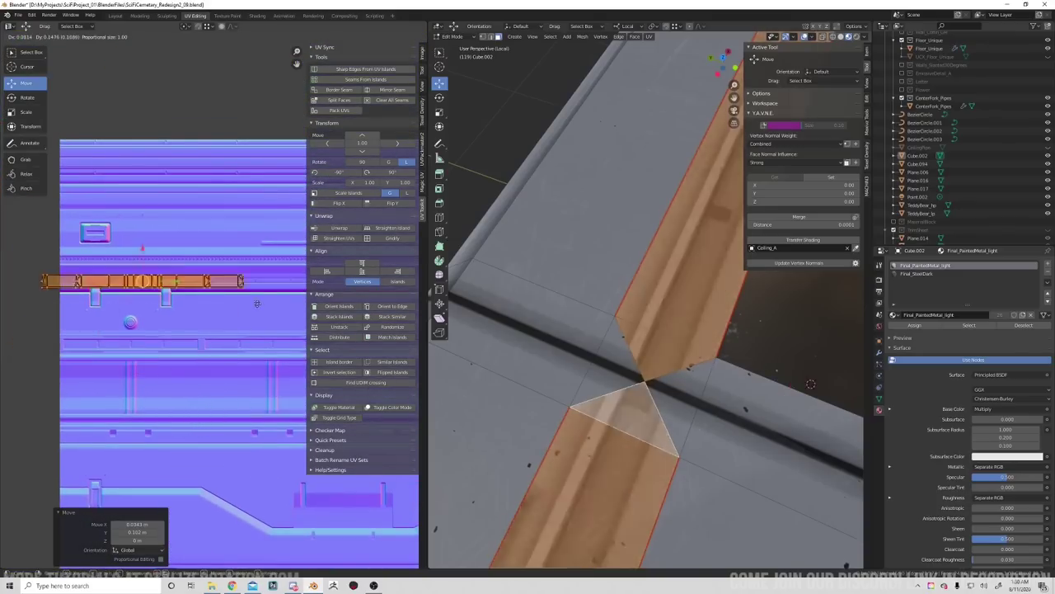
click(251, 301)
middle_drag(251, 301, 234, 376)
scroll(234, 377, up, 3)
key(g)
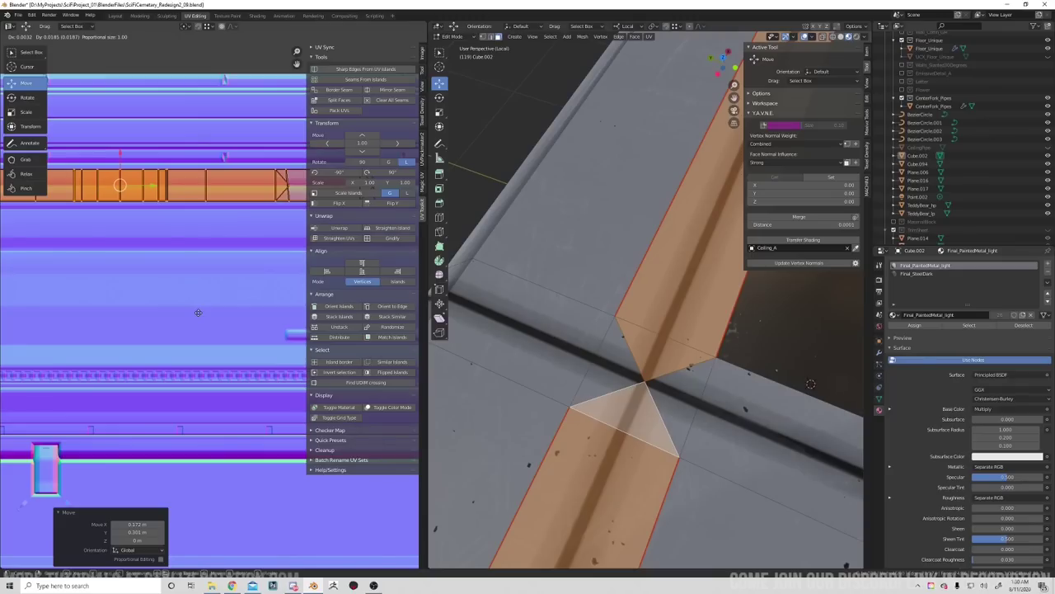
click(198, 312)
Return to Object Mode, select the cube and apply all of its transforms.
middle_drag(593, 347, 605, 437)
key(Tab)
scroll(499, 339, down, 4)
click(644, 414)
middle_drag(598, 377, 622, 365)
key(ctrl+a)
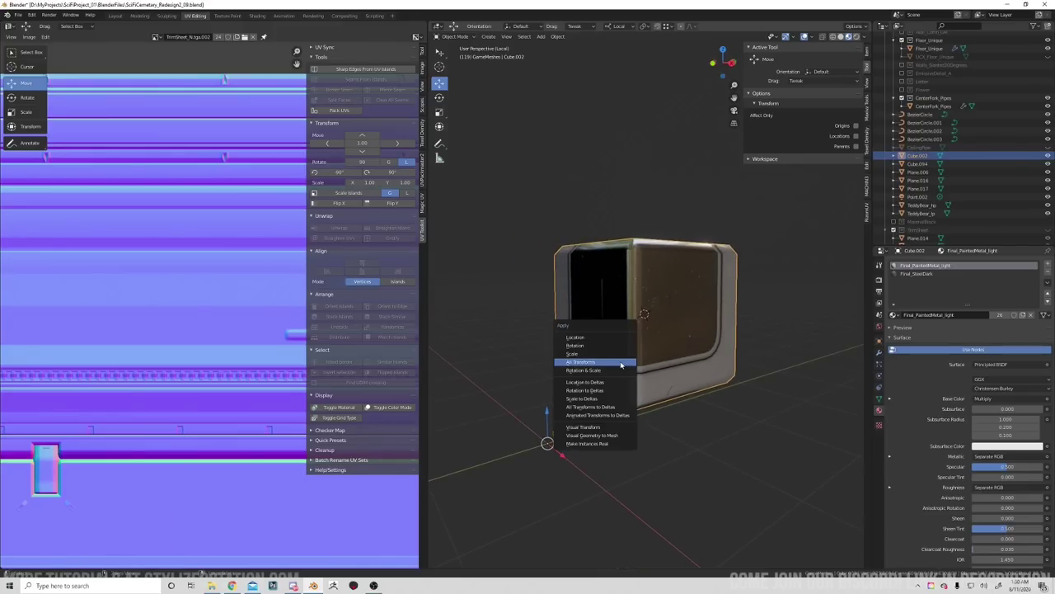
click(621, 366)
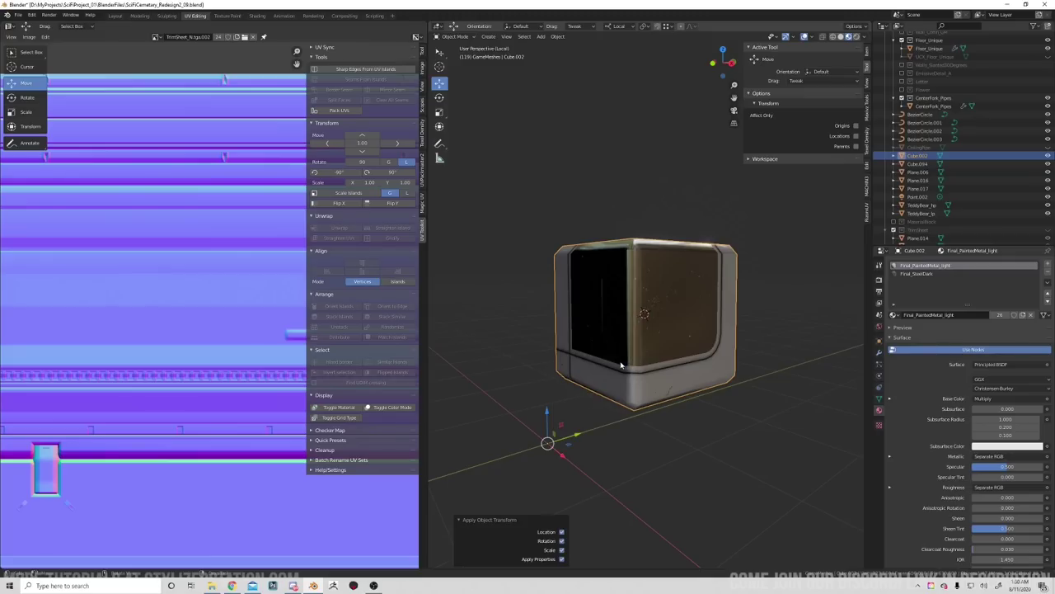
Move the cube's geometry to its origin and apply all transforms again.
right_click(622, 365)
mouse_move(618, 384)
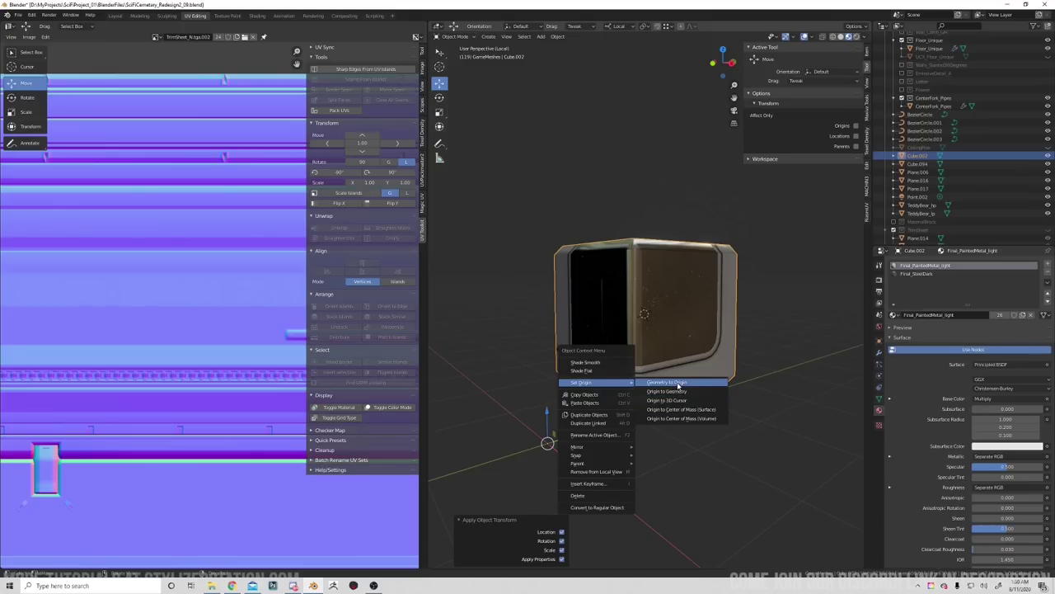
click(678, 385)
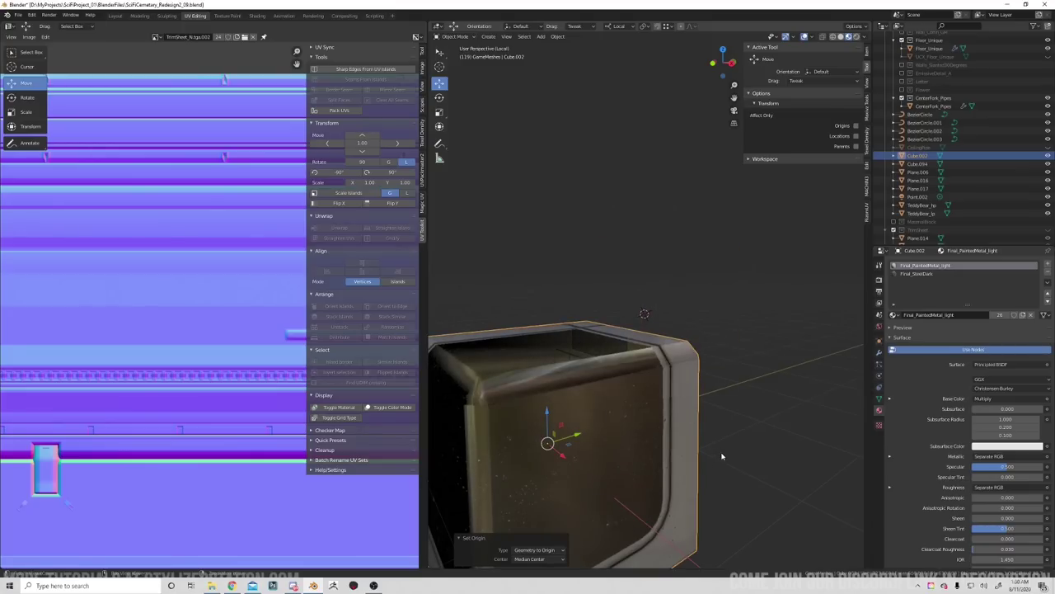
middle_drag(724, 457, 742, 417)
key(ctrl+a)
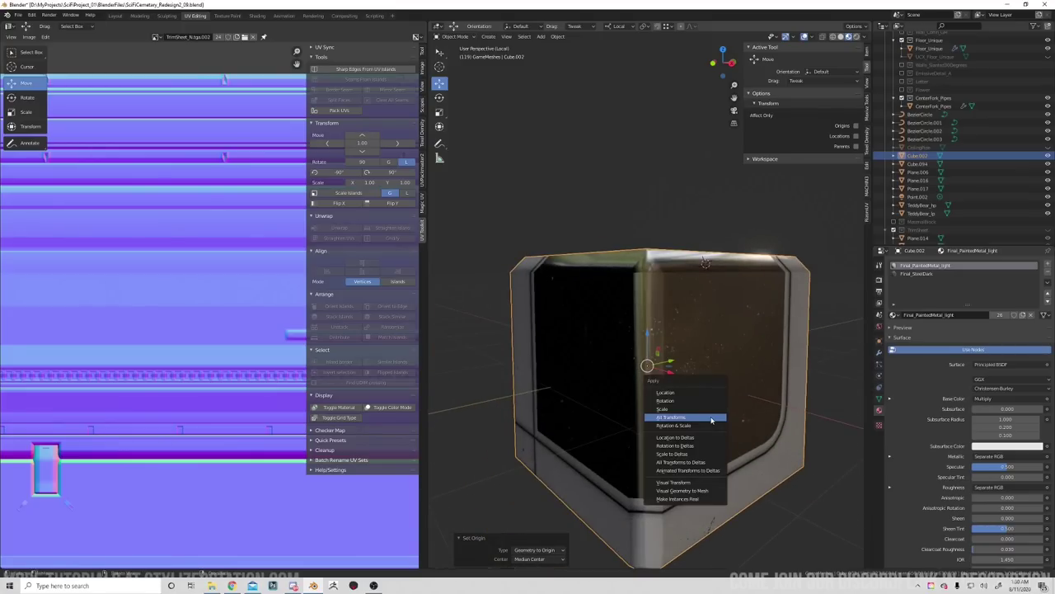
click(705, 418)
Inspect the trim strips and both materials from several sides of the cube, and open its mesh data properties.
scroll(734, 379, down, 3)
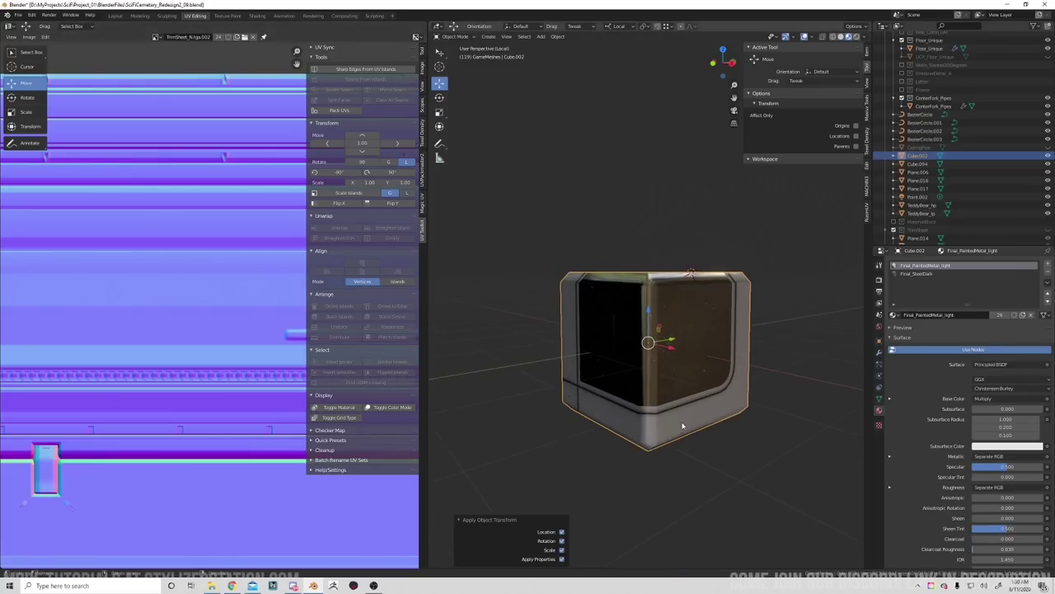
middle_drag(741, 432, 714, 424)
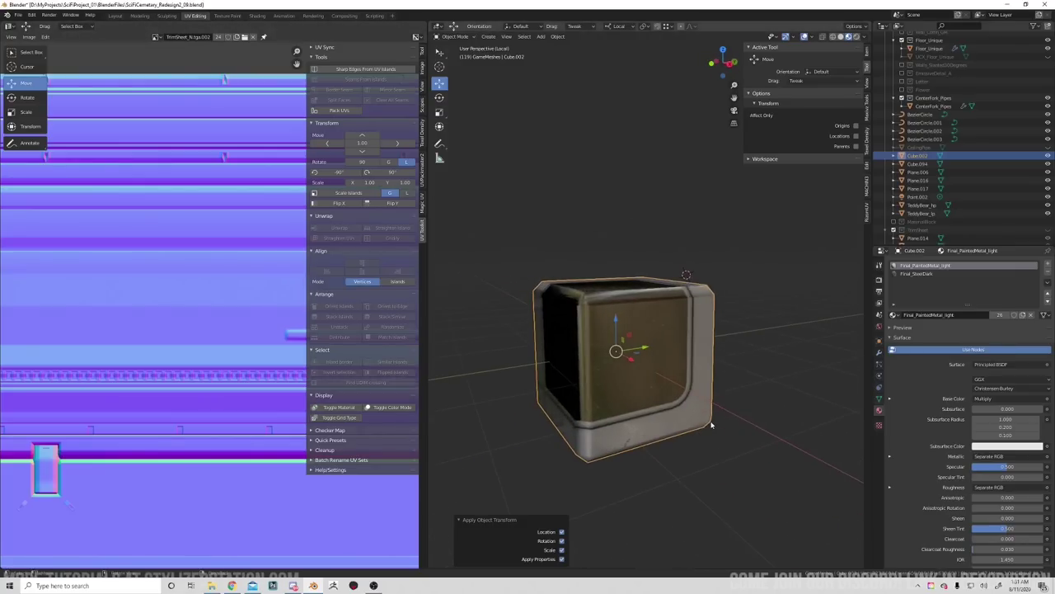
scroll(697, 425, up, 5)
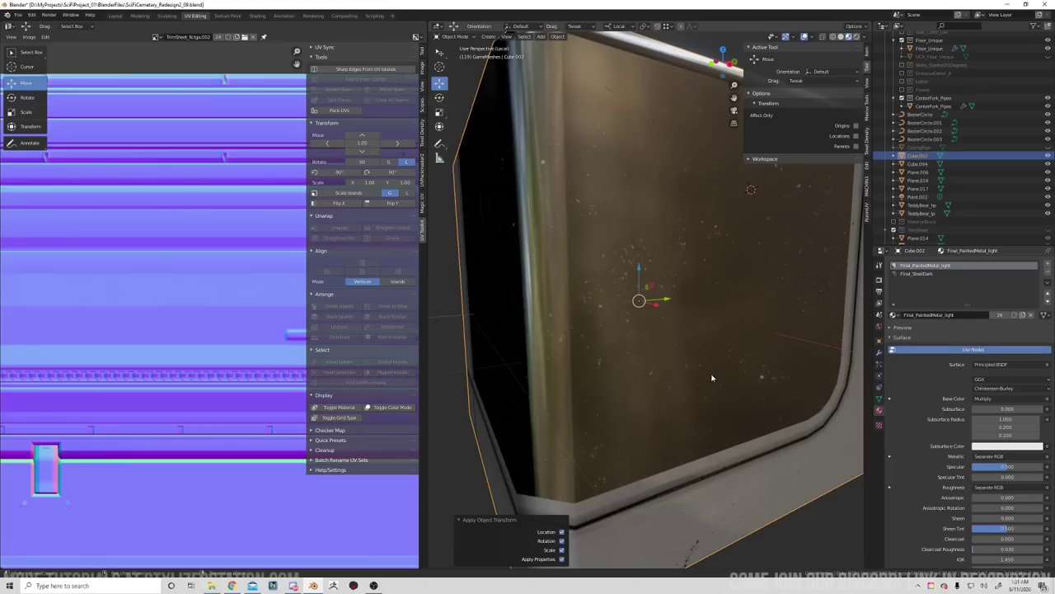
scroll(709, 439, down, 3)
click(728, 450)
middle_drag(634, 388, 755, 396)
middle_drag(684, 392, 657, 376)
click(658, 376)
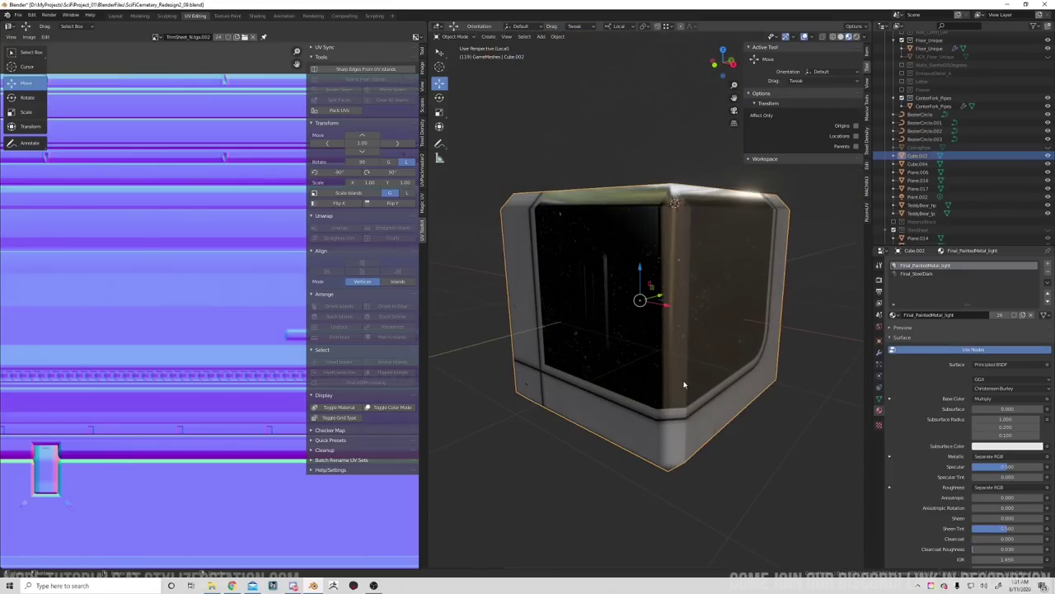
scroll(737, 392, down, 1)
middle_drag(737, 392, 750, 392)
click(879, 398)
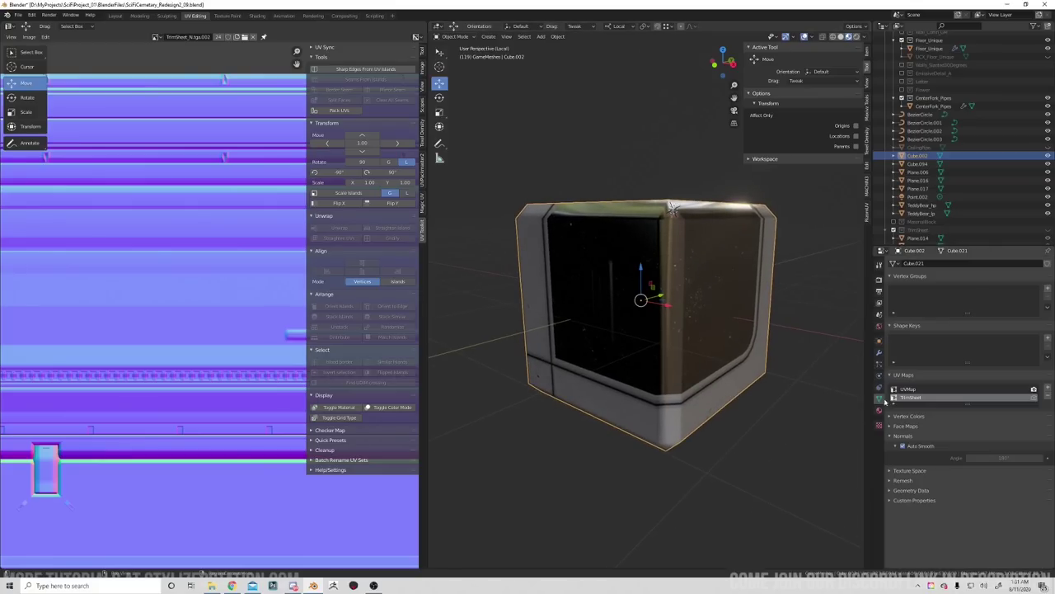
Make the UVMap channel active and examine the whole cube's unwrapped layout in Edit Mode, with all faces selected in wireframe shading.
scroll(219, 319, down, 12)
middle_drag(269, 358, 232, 321)
scroll(200, 339, up, 3)
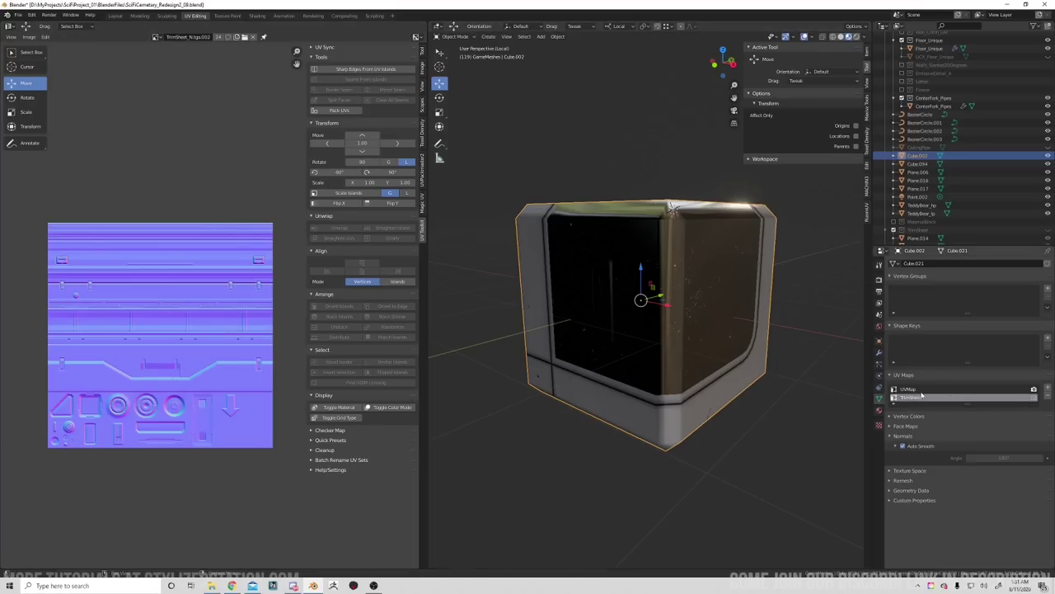
click(932, 389)
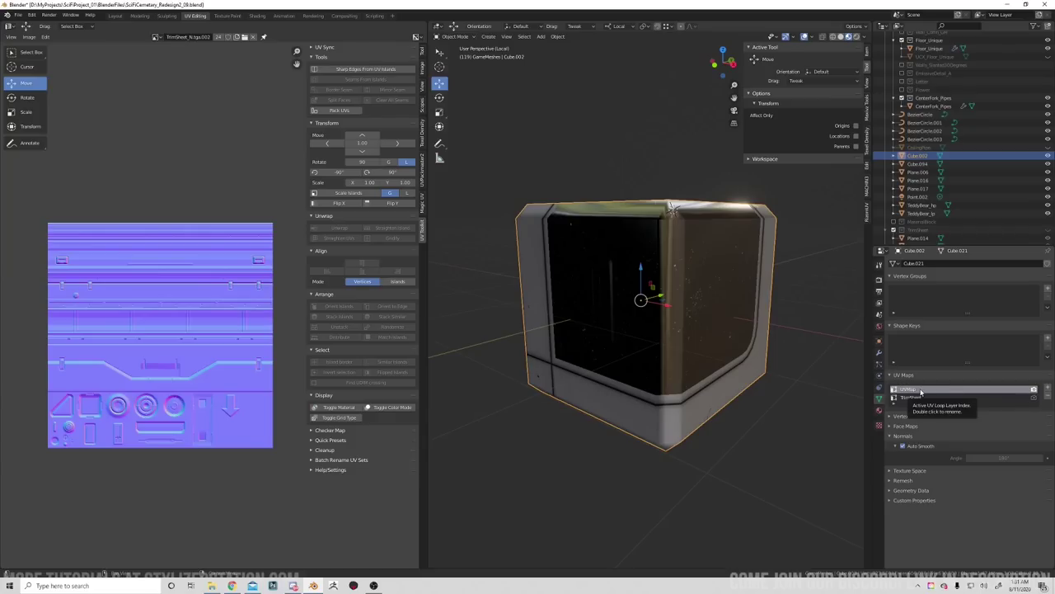
key(Tab)
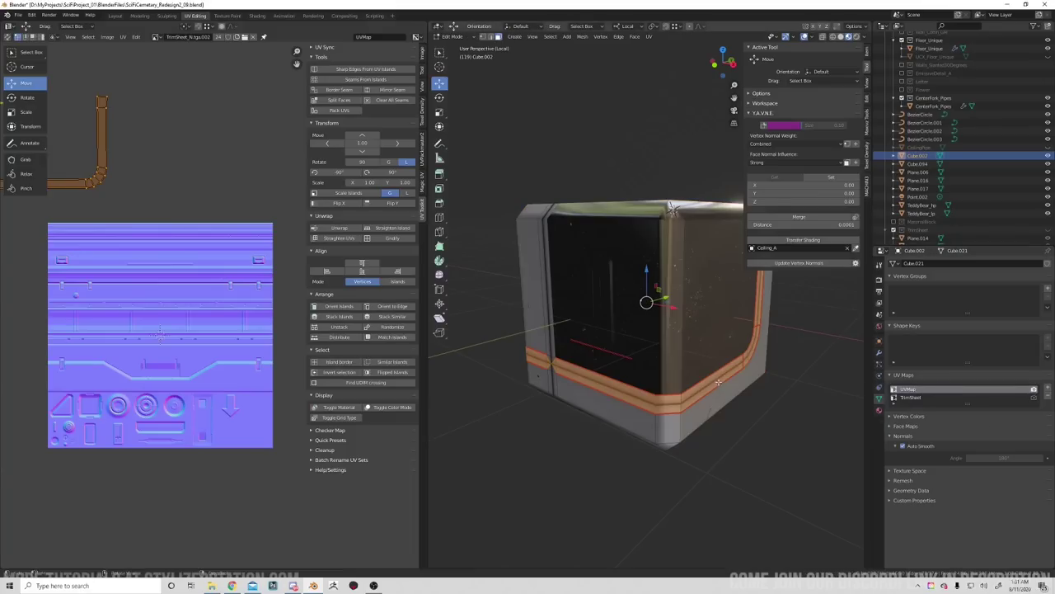
scroll(743, 429, down, 2)
middle_drag(742, 432, 710, 421)
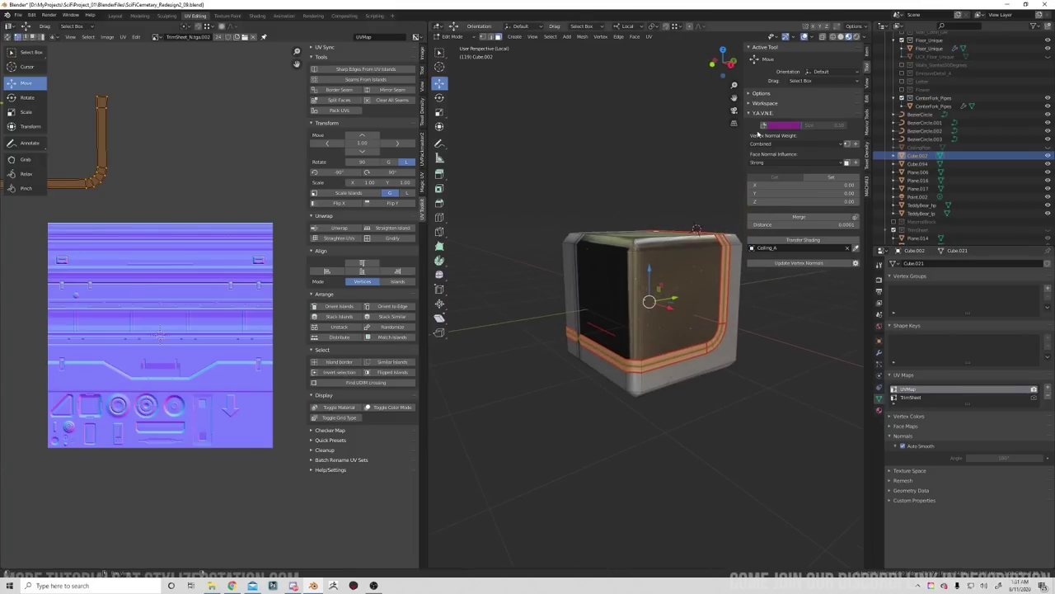
key(shift+z)
mouse_move(565, 123)
mouse_down()
mouse_move(829, 465)
mouse_move(800, 468)
mouse_up()
scroll(280, 321, down, 4)
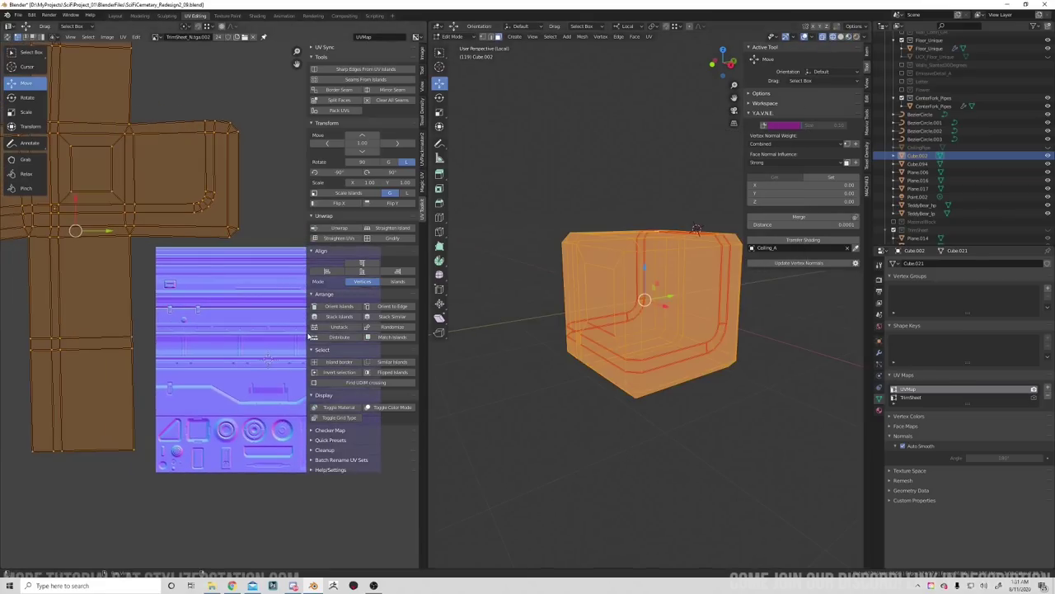
middle_drag(240, 331, 218, 341)
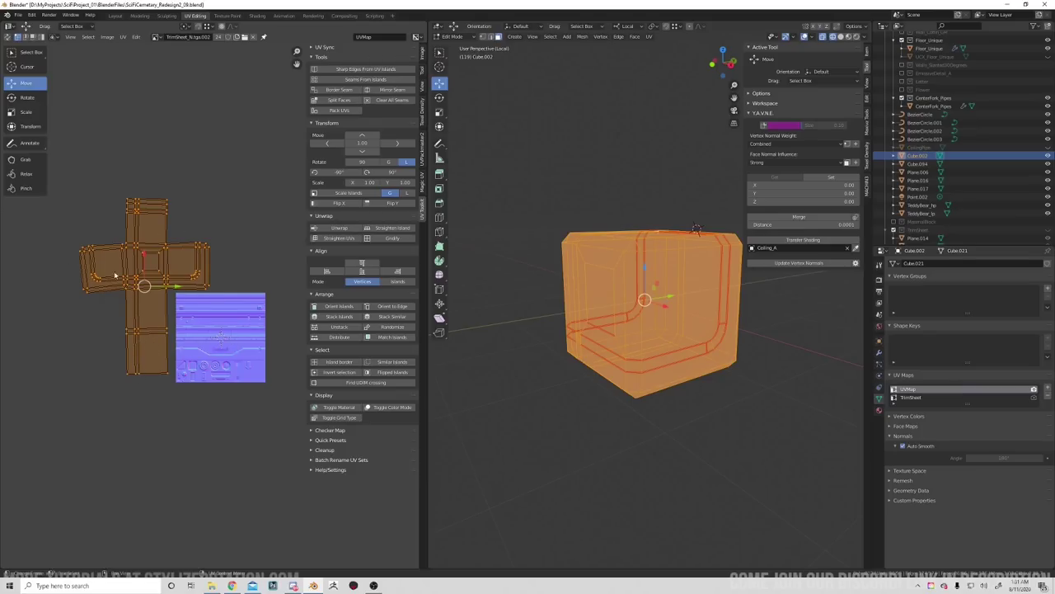
Make the TrimSheet UV map active again, examine the cube's UV placement on the trim sheet and deselect all faces.
click(911, 397)
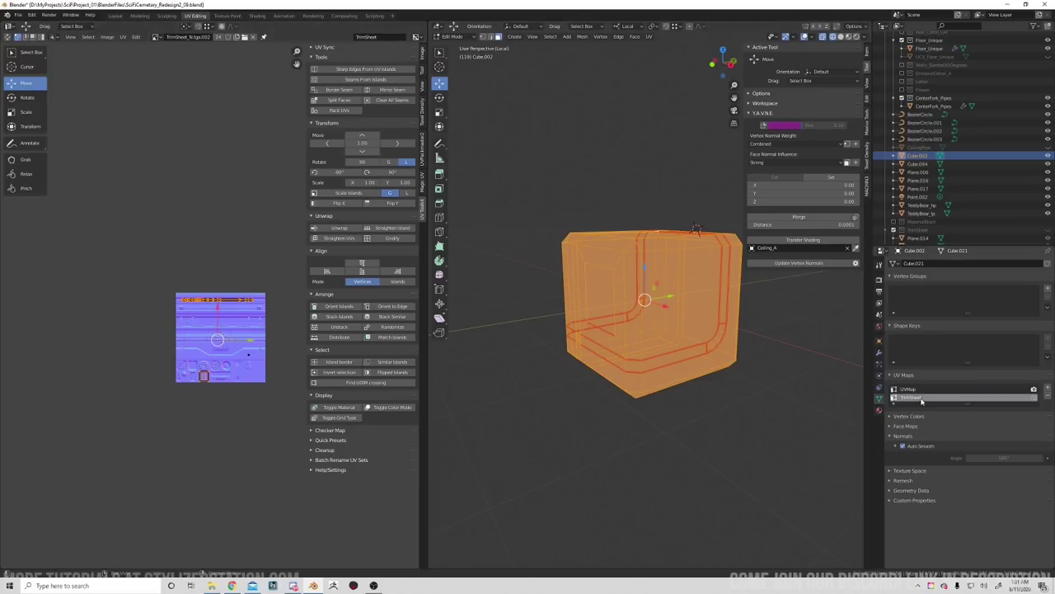
scroll(206, 362, up, 3)
middle_drag(274, 418, 221, 388)
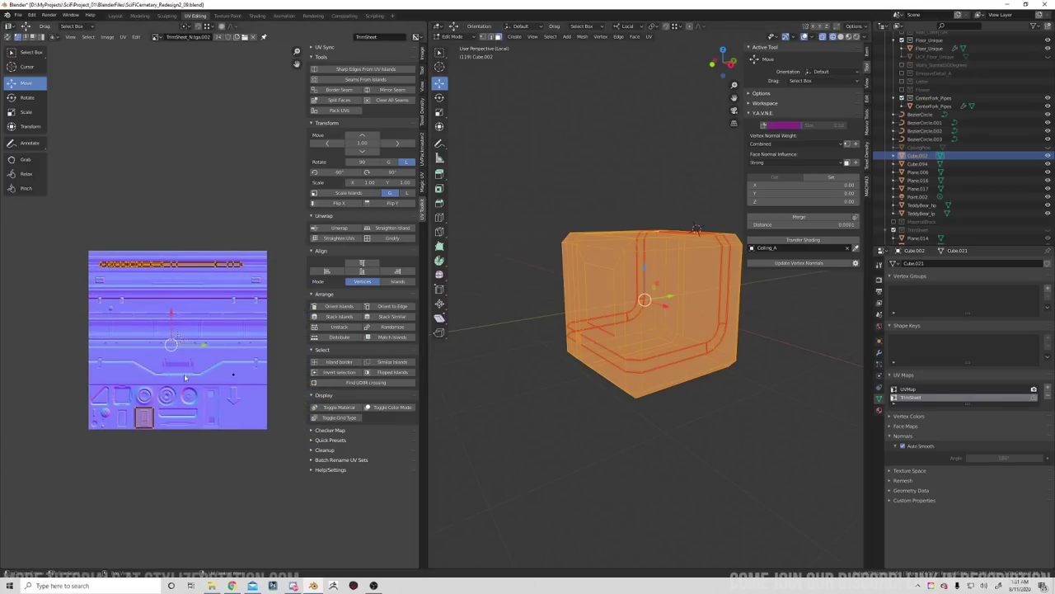
scroll(220, 388, up, 2)
scroll(217, 388, down, 1)
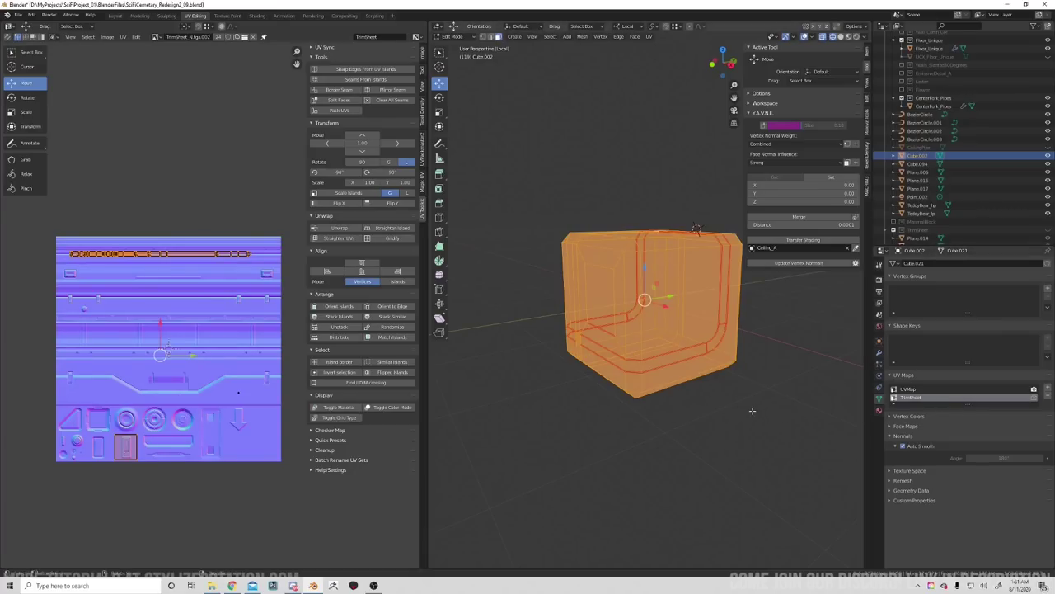
key(alt+a)
key(Tab)
key(grave)
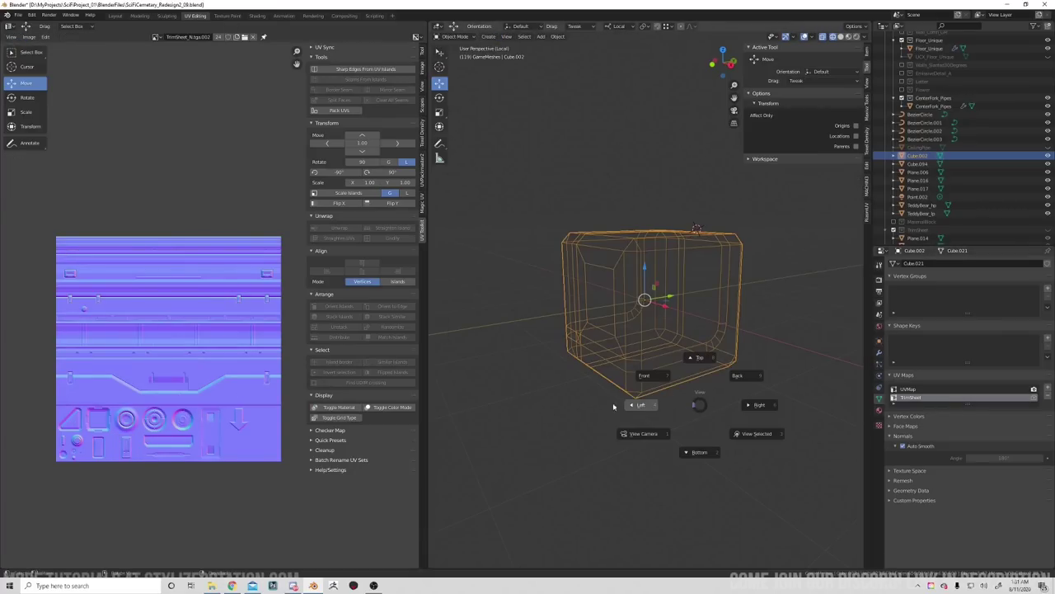
key(Escape)
middle_drag(720, 396, 733, 401)
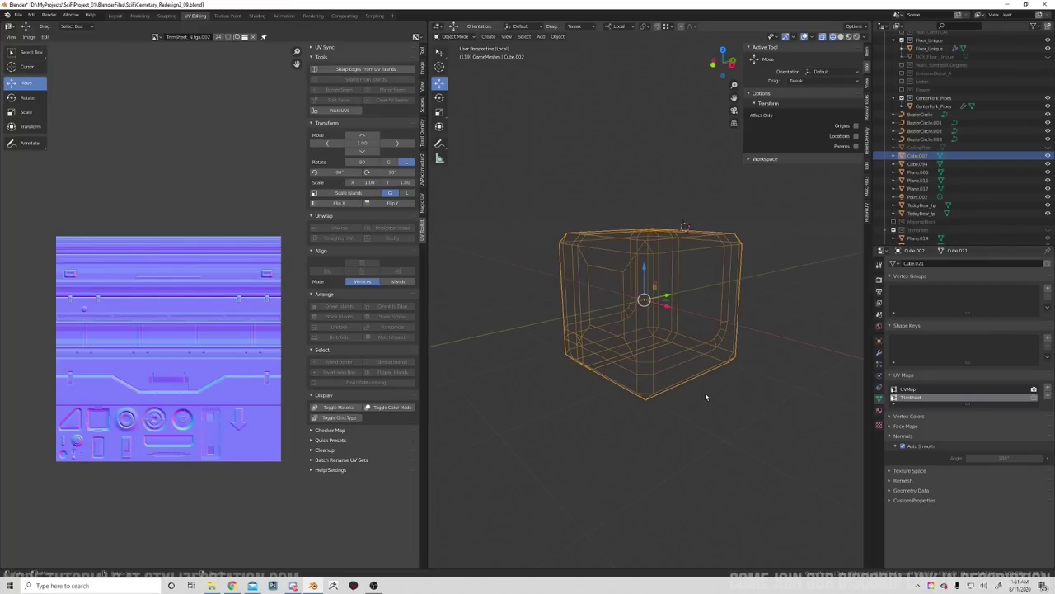
key(Tab)
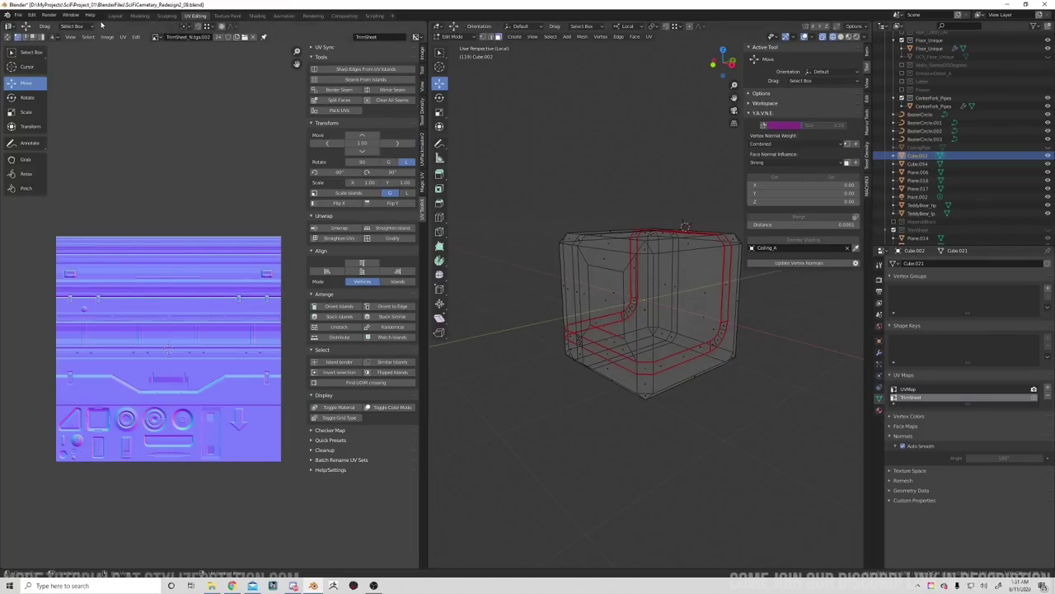
Switch to the Layout workspace and frame the whole cube in an angled view in Object Mode.
click(115, 15)
scroll(359, 224, down, 2)
shift+middle_drag(424, 276, 463, 254)
key(KP_Decimal)
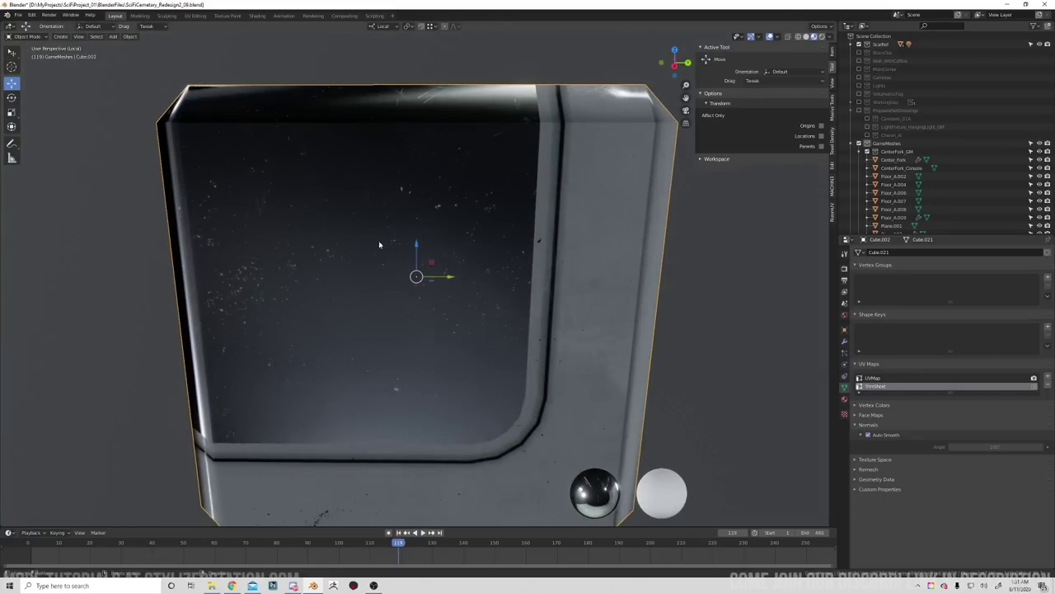
scroll(382, 313, down, 6)
middle_drag(382, 313, 463, 305)
shift+middle_drag(457, 266, 476, 285)
scroll(476, 285, up, 1)
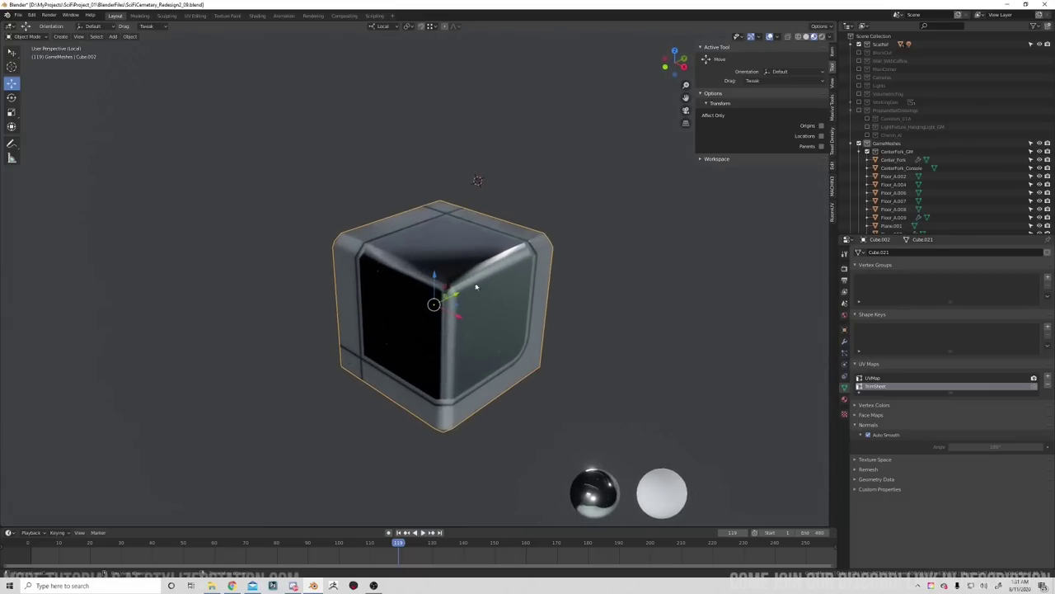
key(Tab)
key(Tab)
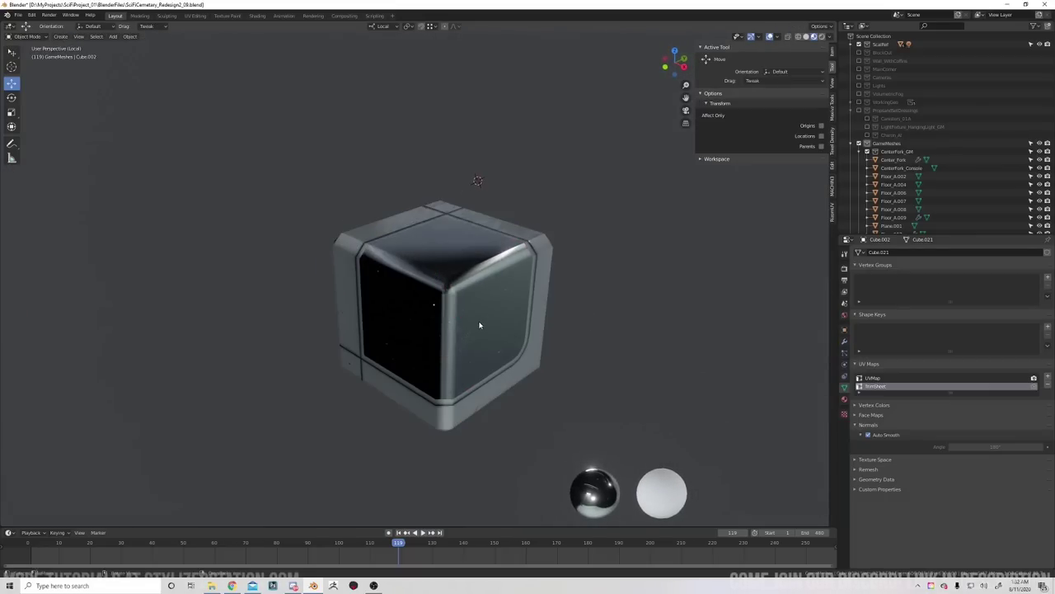
middle_drag(500, 330, 512, 305)
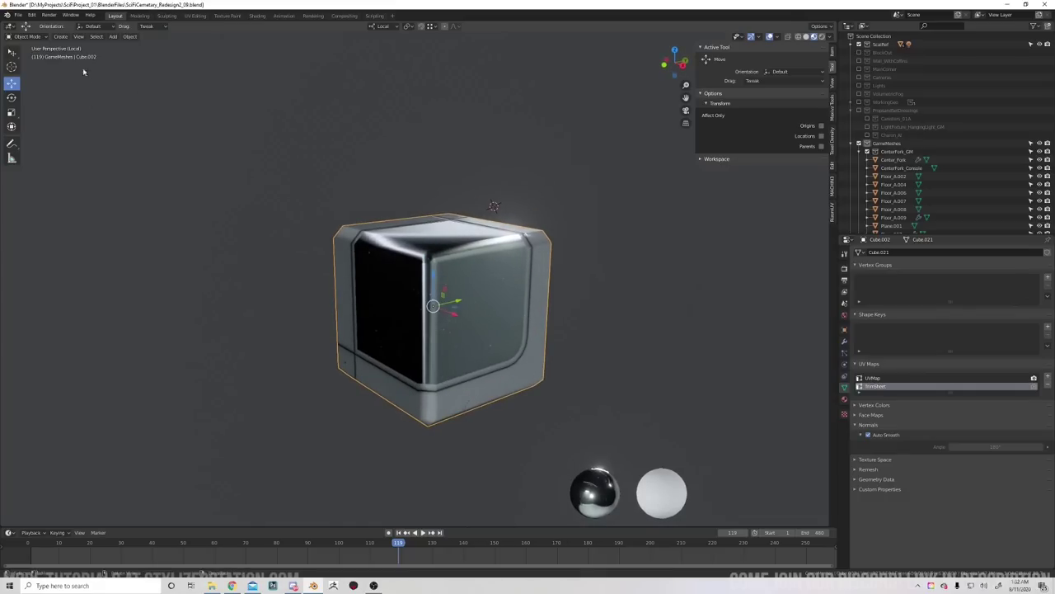
Rename the Cube.002 object to FunnyCube in the scene hierarchy.
scroll(896, 143, down, 8)
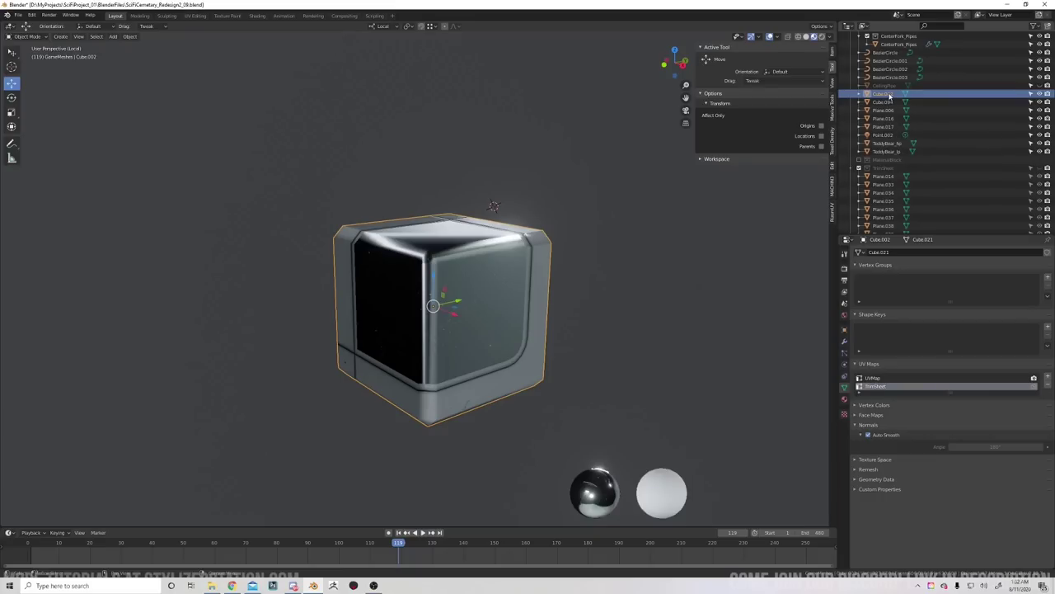
double_click(882, 94)
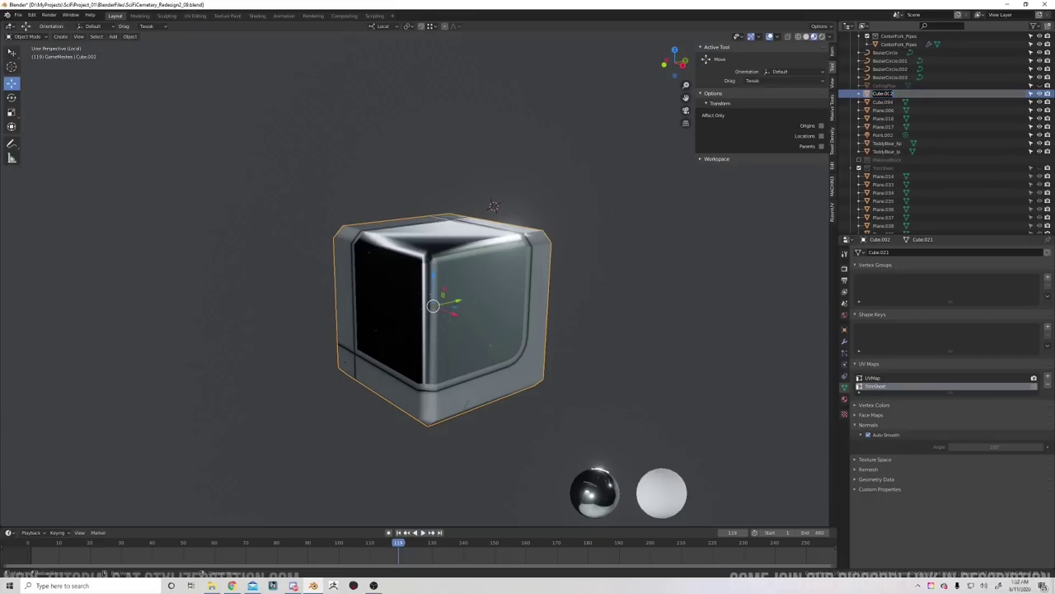
text(f)
key(Return)
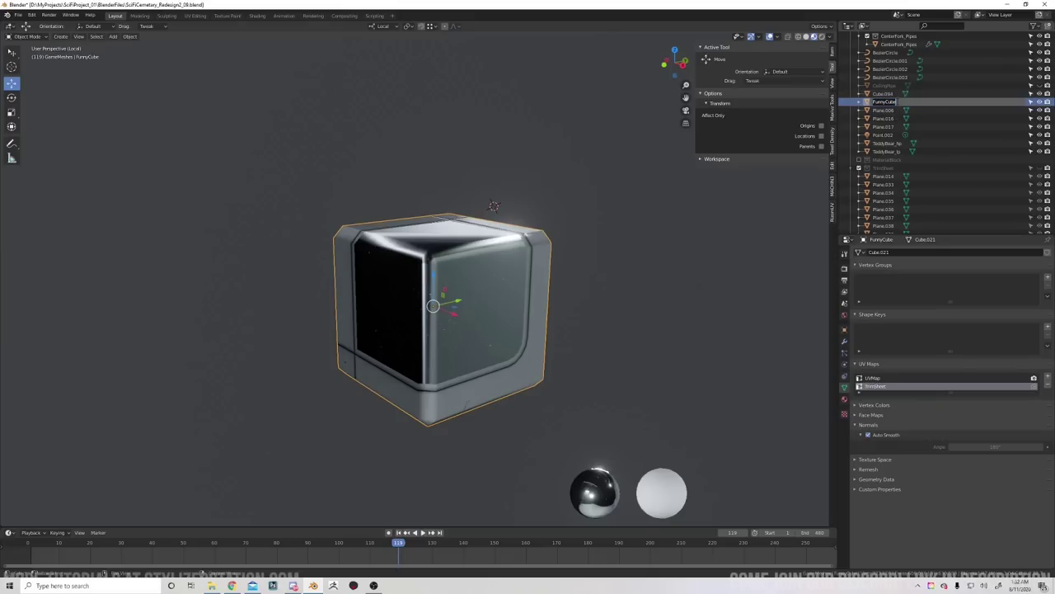
click(603, 278)
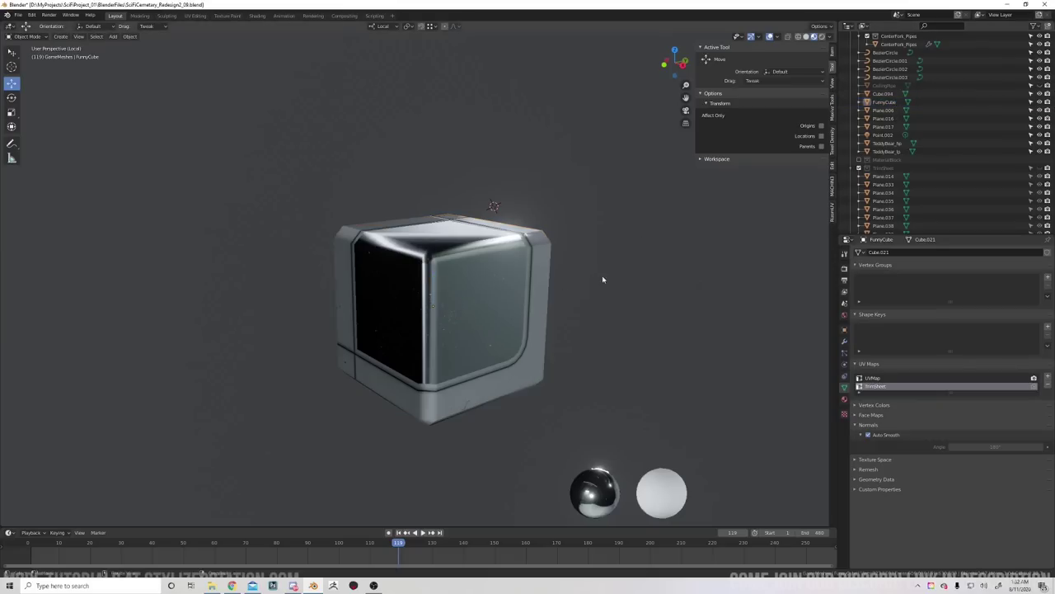
Reselect FunnyCube, apply its transforms and leave only this object selected.
drag(519, 292, 516, 290)
key(ctrl+z)
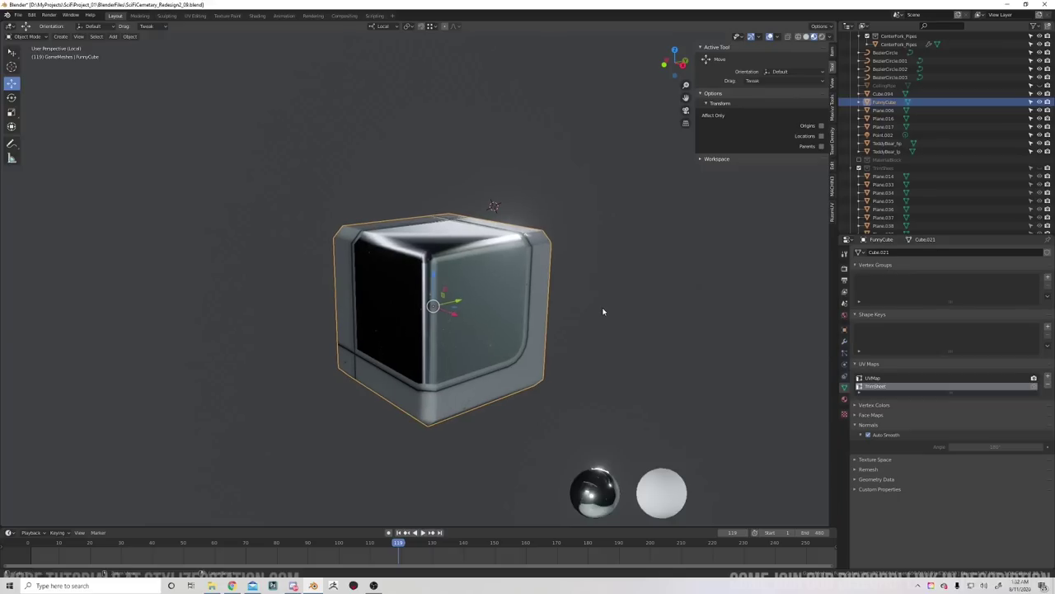
key(ctrl+a)
click(603, 308)
click(602, 308)
click(512, 288)
Start an FBX export and choose the desktop folder SciFi_Mausoleum_Exports\Meshes_Modular as its destination.
click(17, 15)
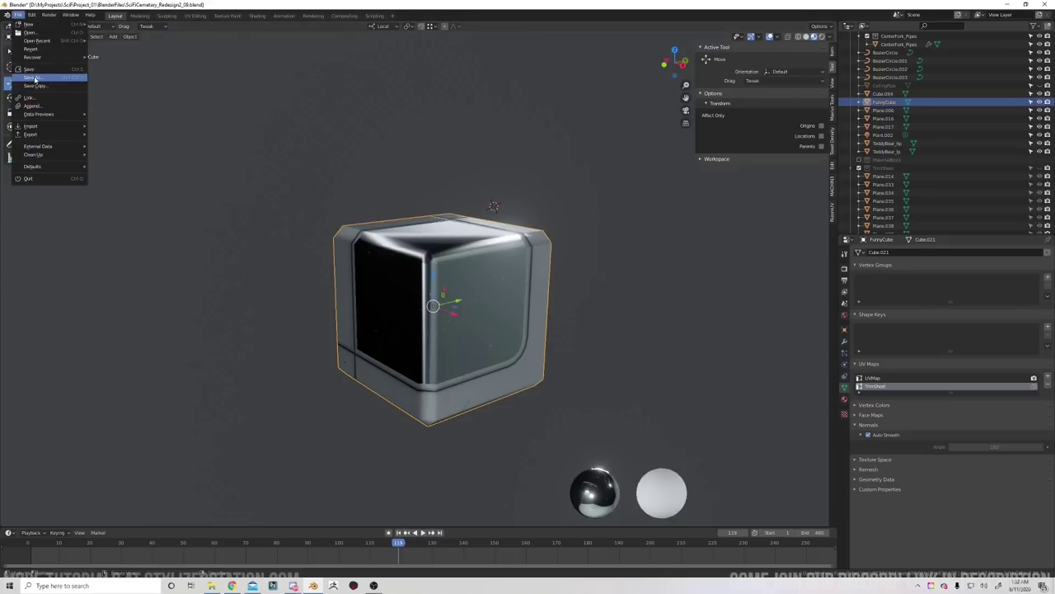
mouse_move(37, 135)
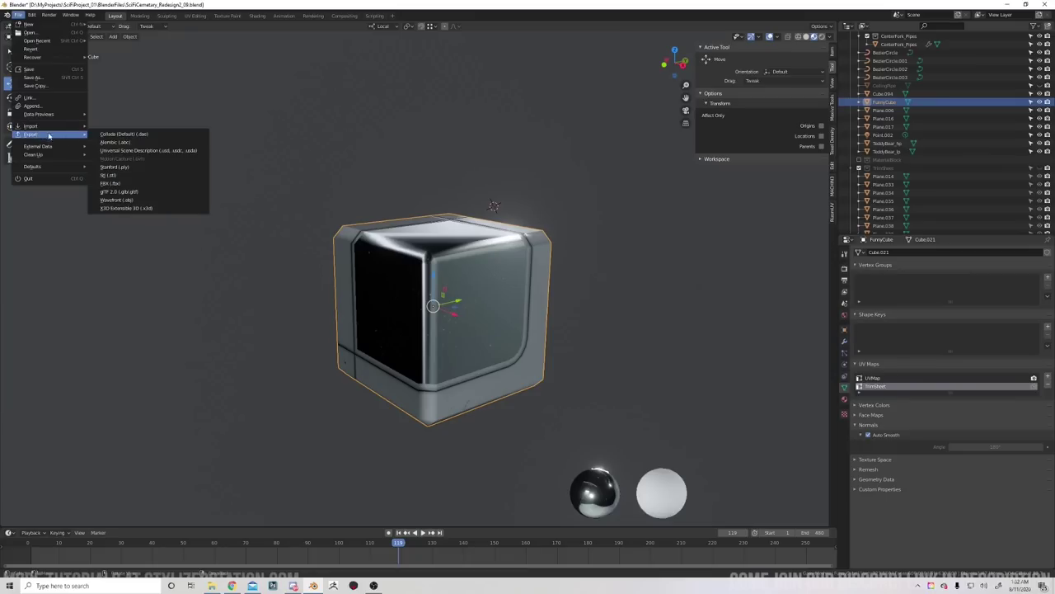
click(114, 183)
drag(385, 10, 369, 84)
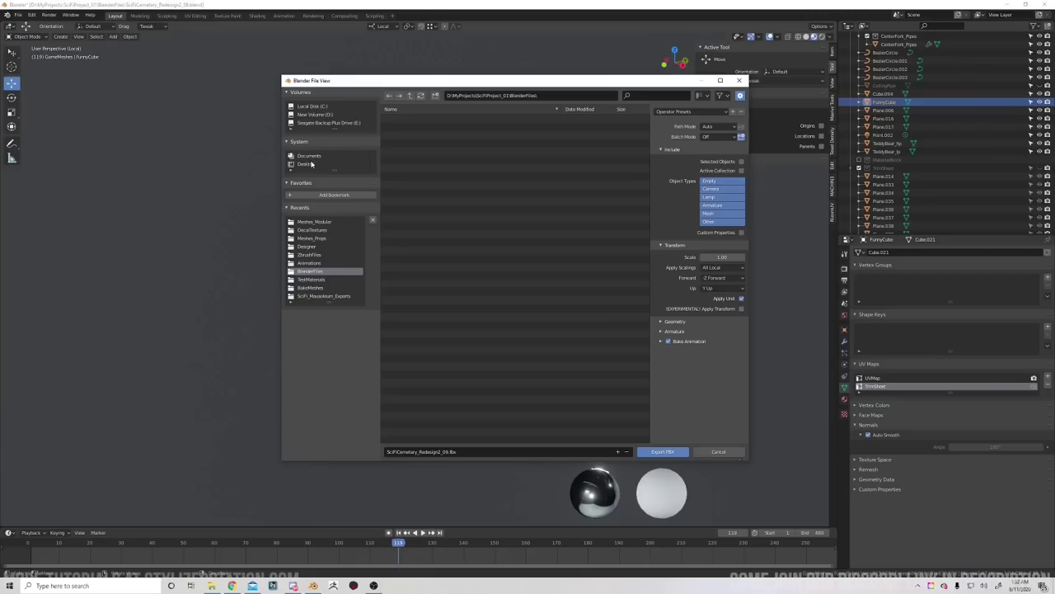
click(311, 165)
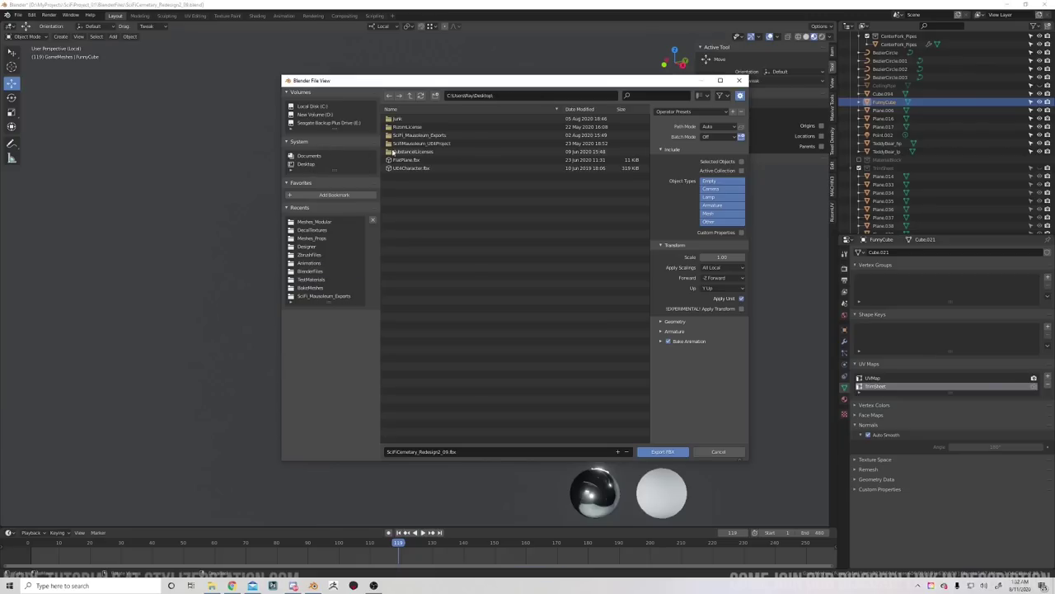
drag(442, 82, 416, 104)
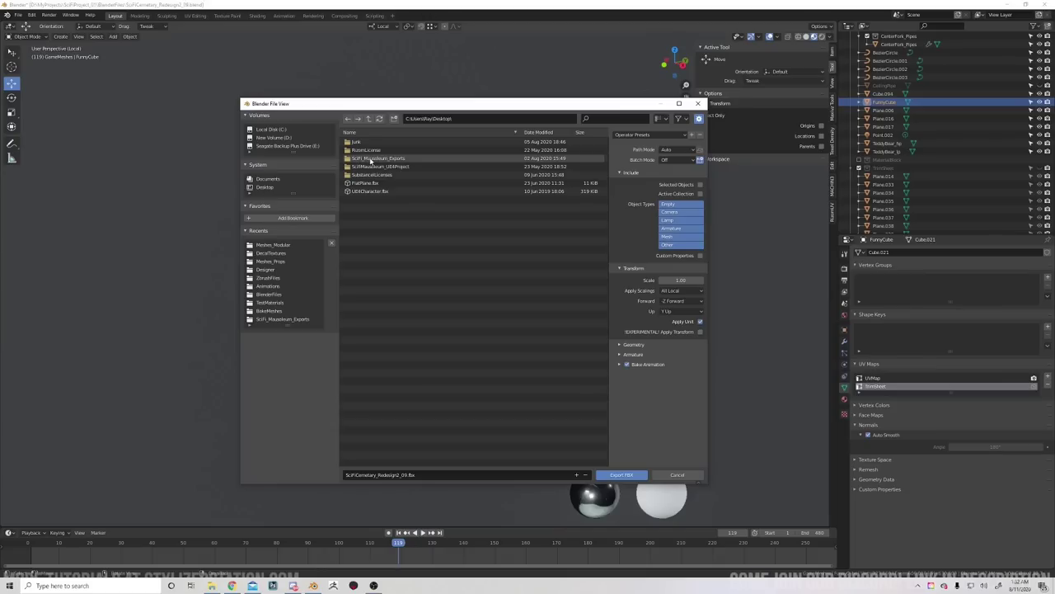
double_click(371, 160)
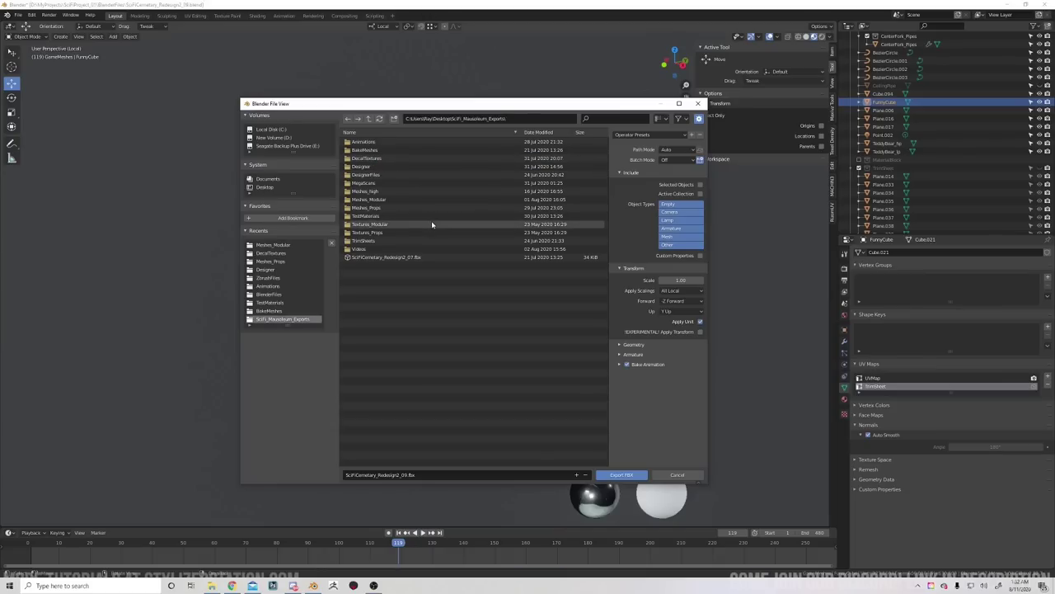
double_click(371, 201)
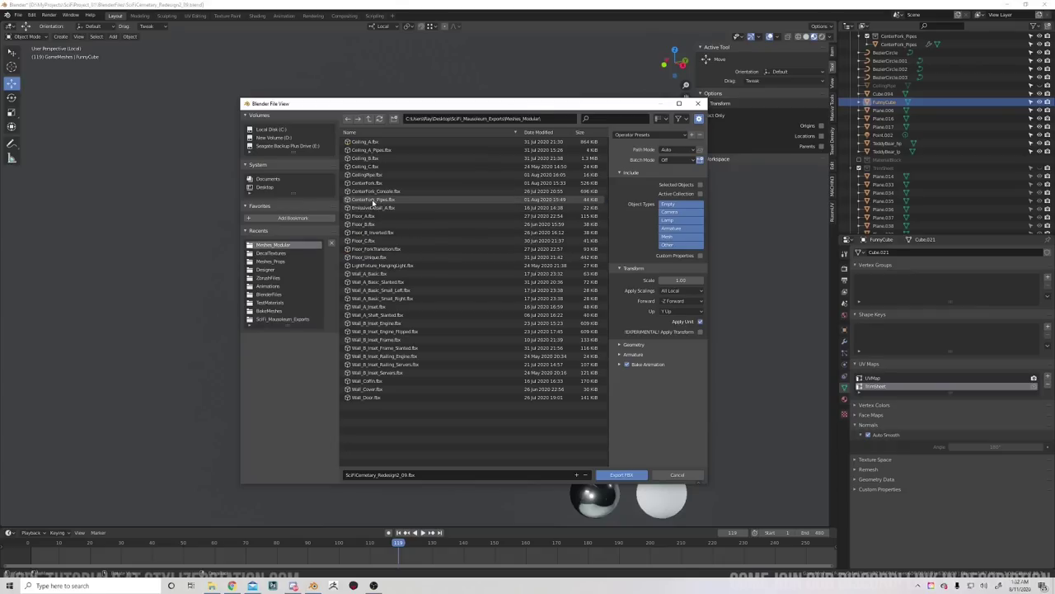
Export as FunnyCube.fbx with Bake Animation disabled and the export limited to selected objects.
click(455, 474)
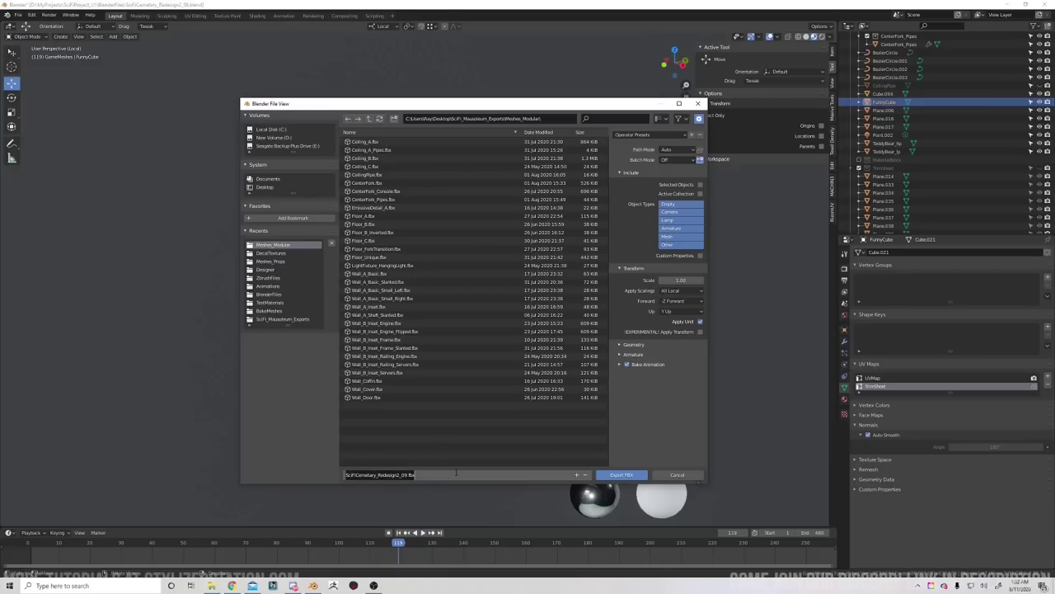
click(456, 473)
key(Left)
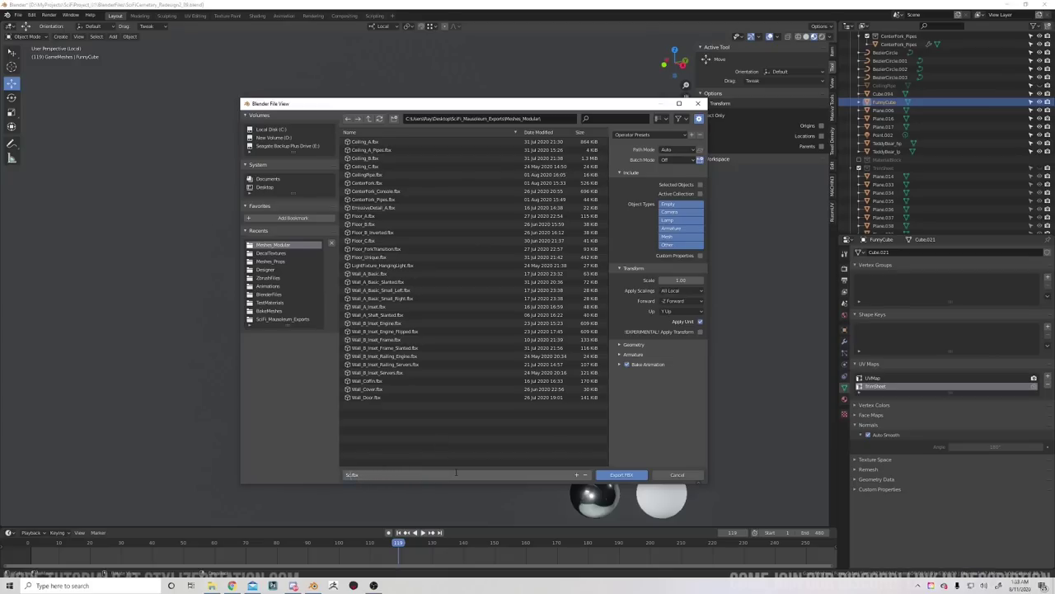
text(FunnyCube)
click(626, 364)
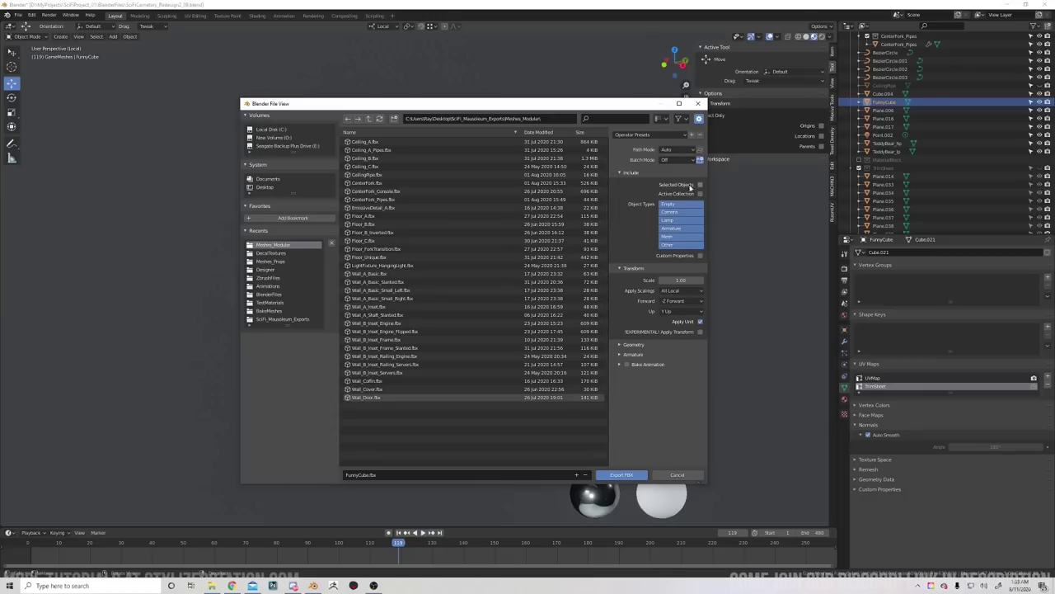
click(700, 185)
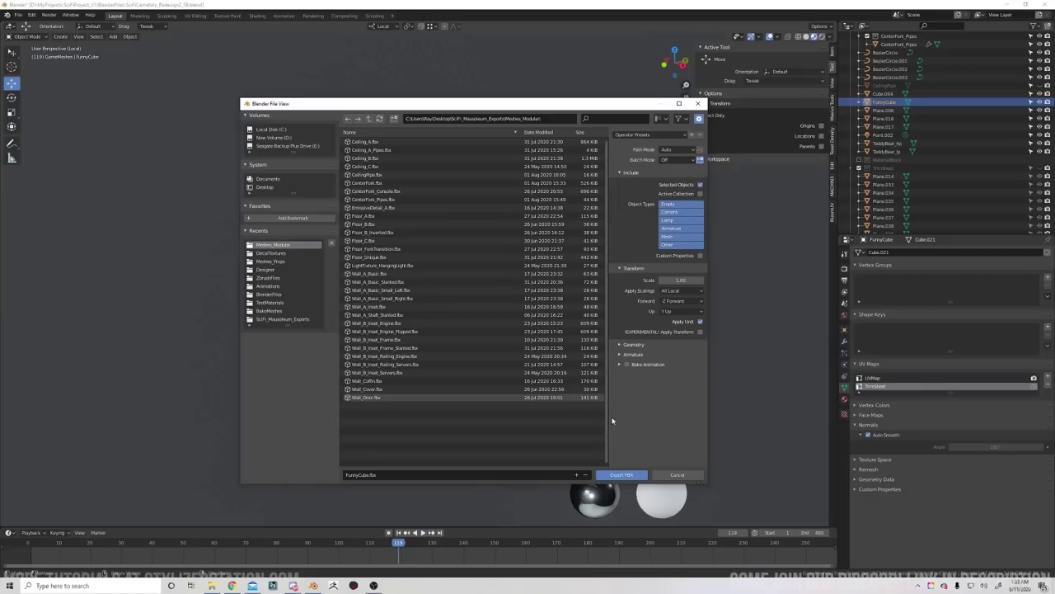
click(620, 475)
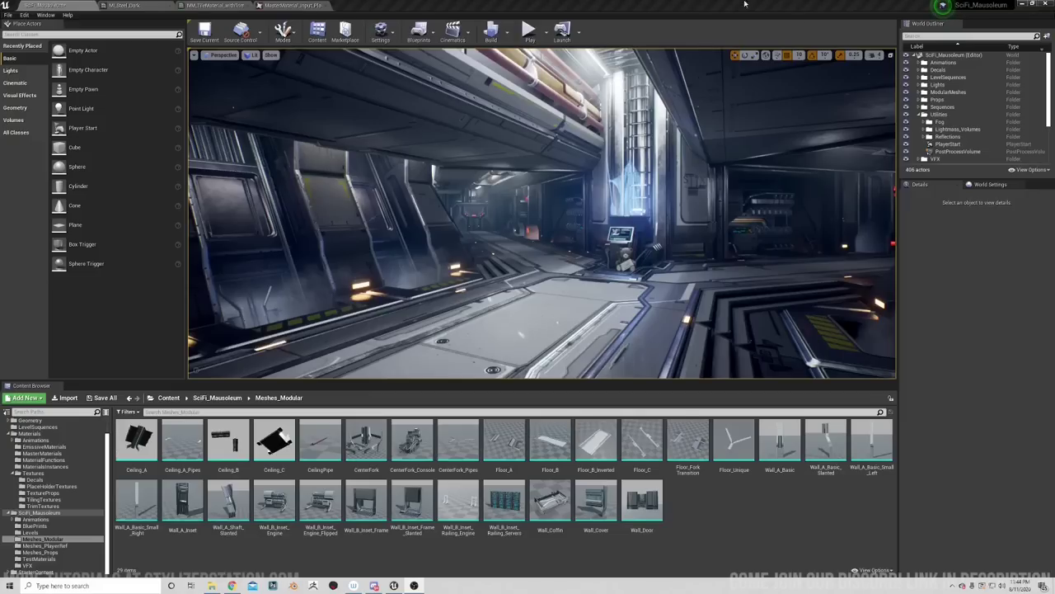
Import FunnyCube.fbx from SciFi_Mausoleum_Exports\Meshes_Modular into the project's Meshes_Modular folder, bringing up its import options.
click(682, 26)
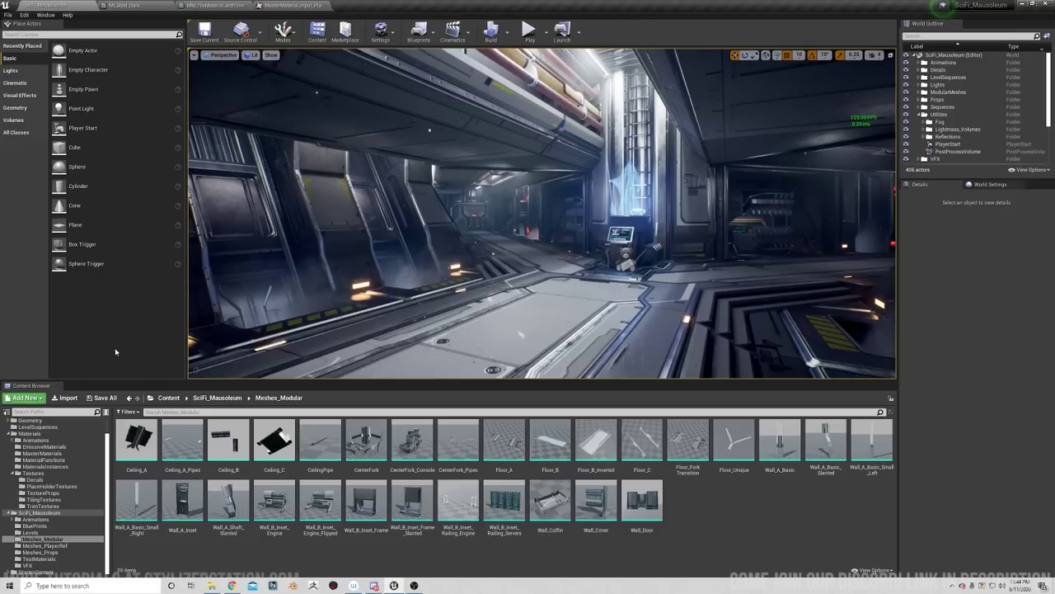
click(66, 398)
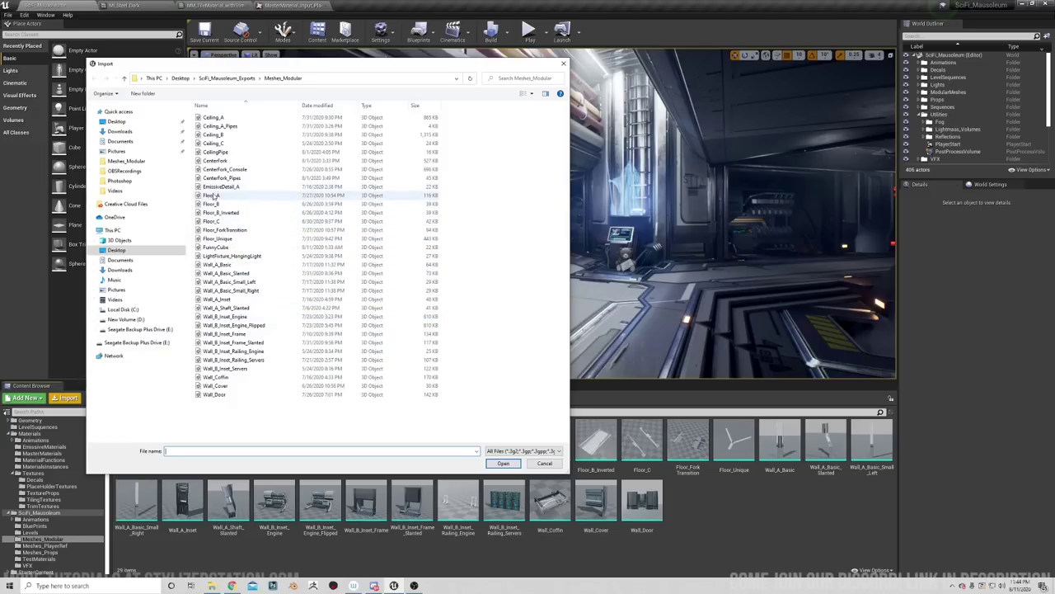
double_click(214, 246)
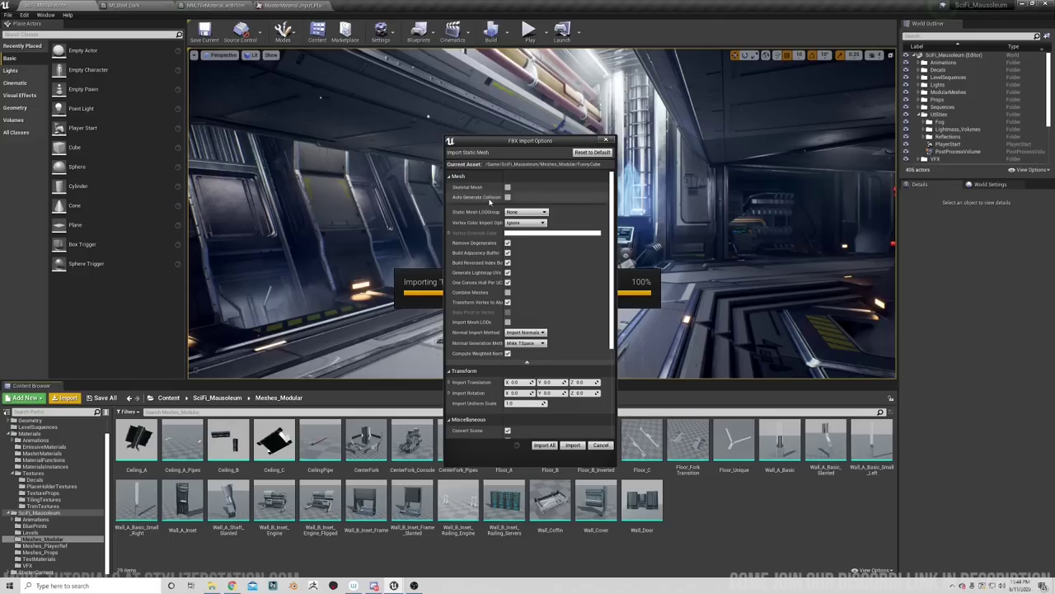
Set the material import method to Do Not Create Material, import the FunnyCube mesh and dismiss the import log.
drag(503, 195, 520, 196)
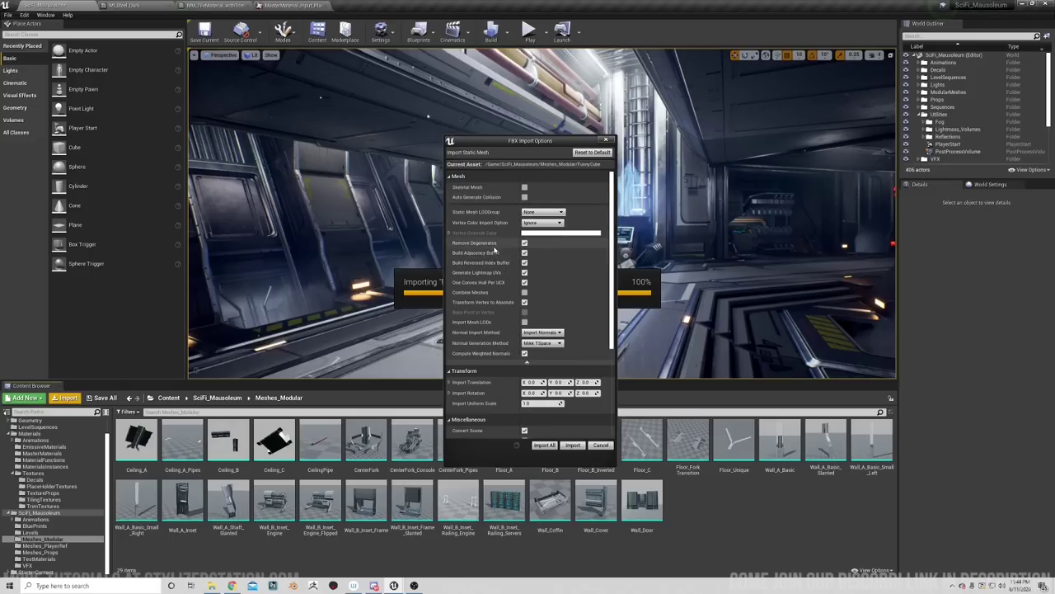
scroll(493, 268, down, 1)
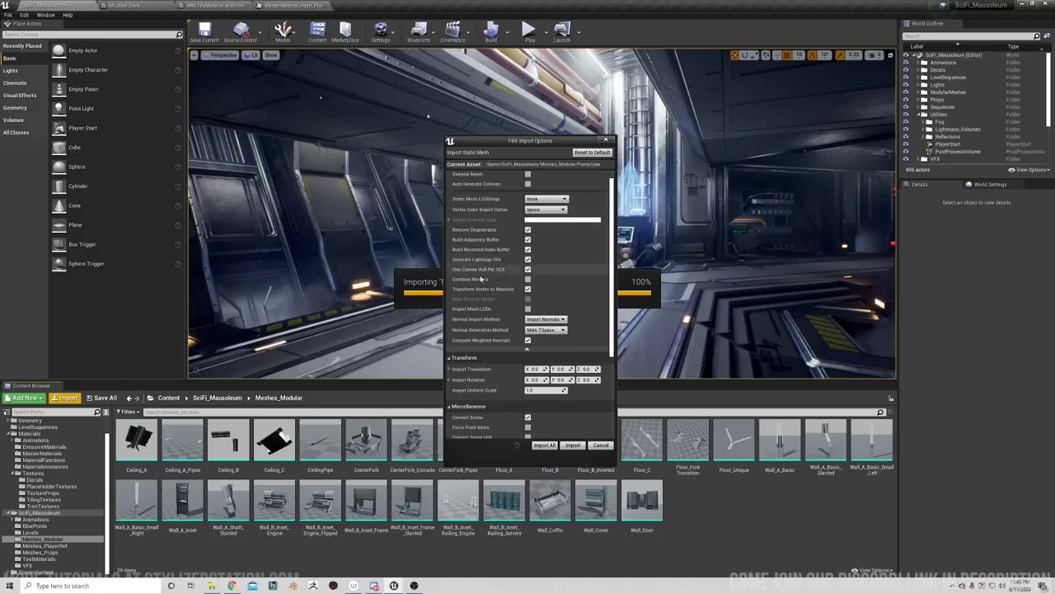
scroll(494, 288, down, 1)
scroll(494, 288, down, 3)
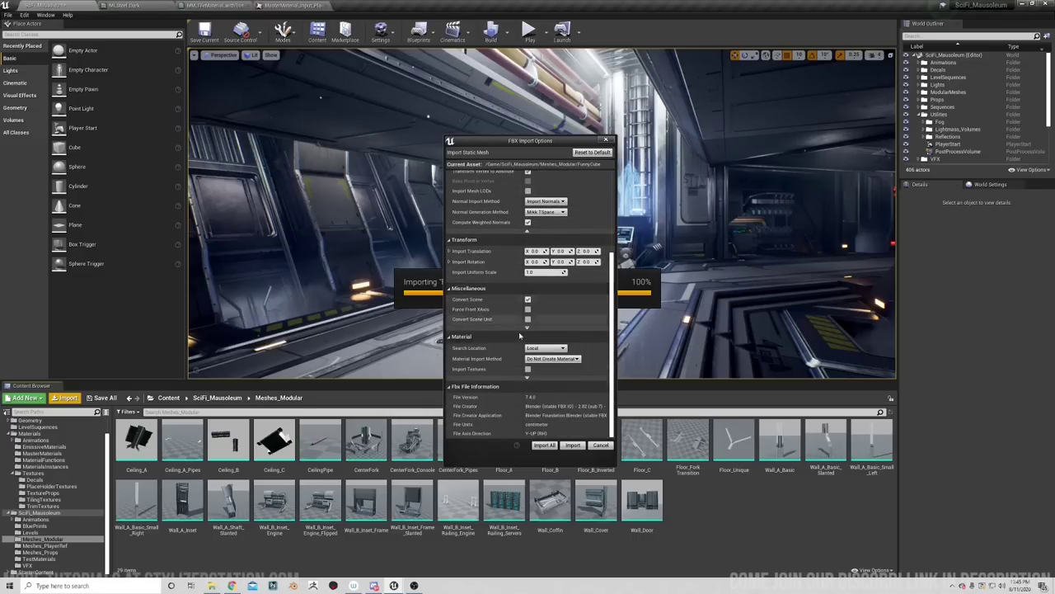
click(552, 358)
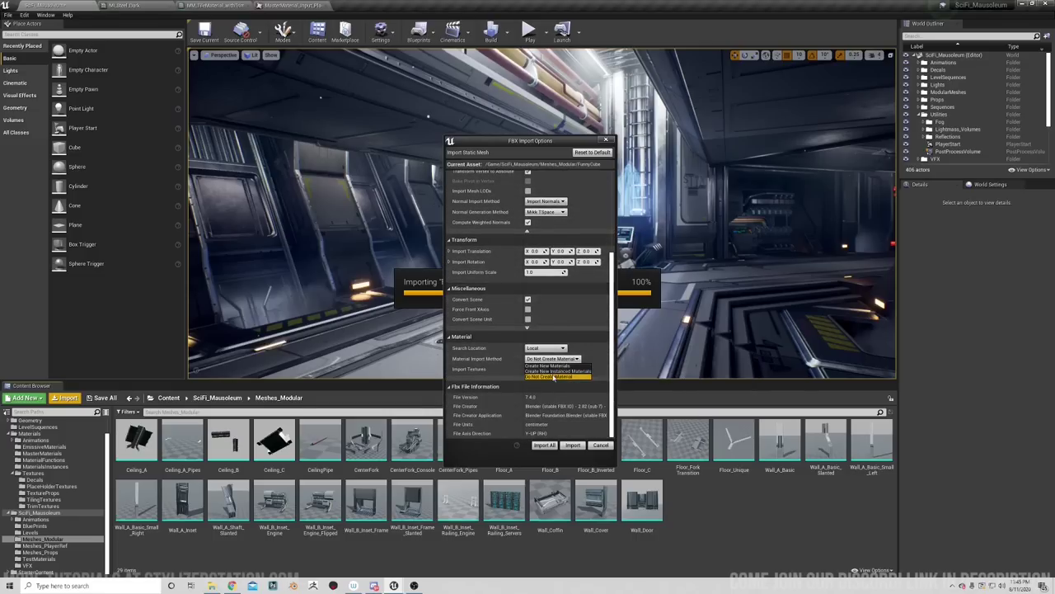
click(558, 376)
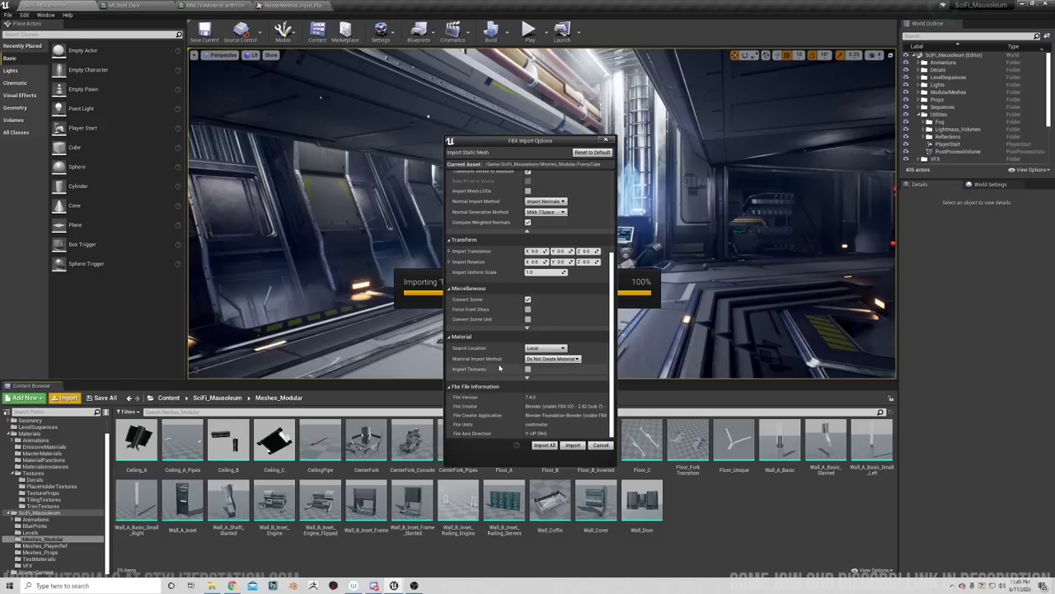
click(573, 444)
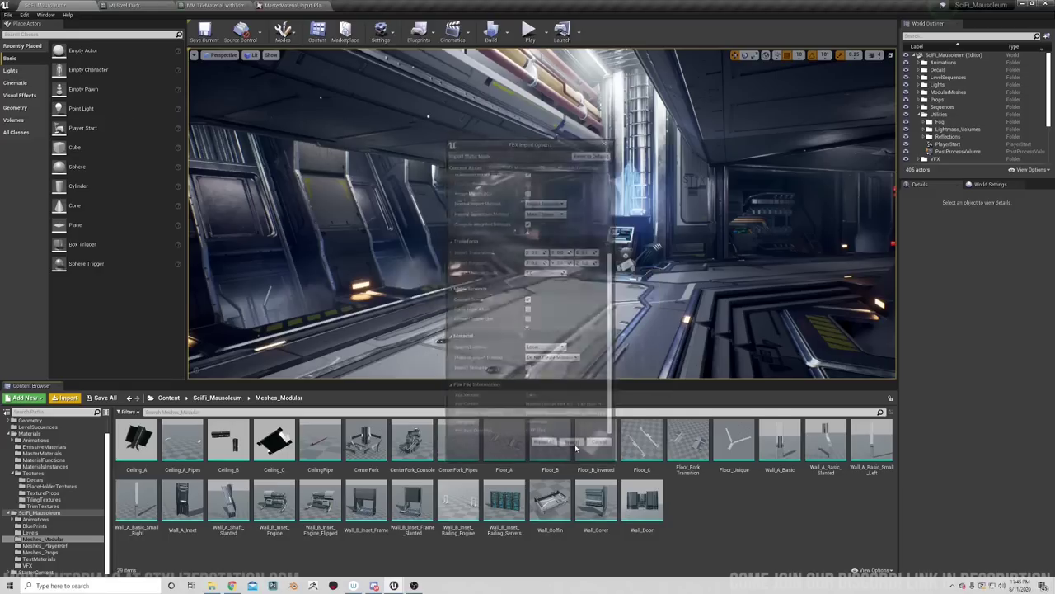
click(757, 122)
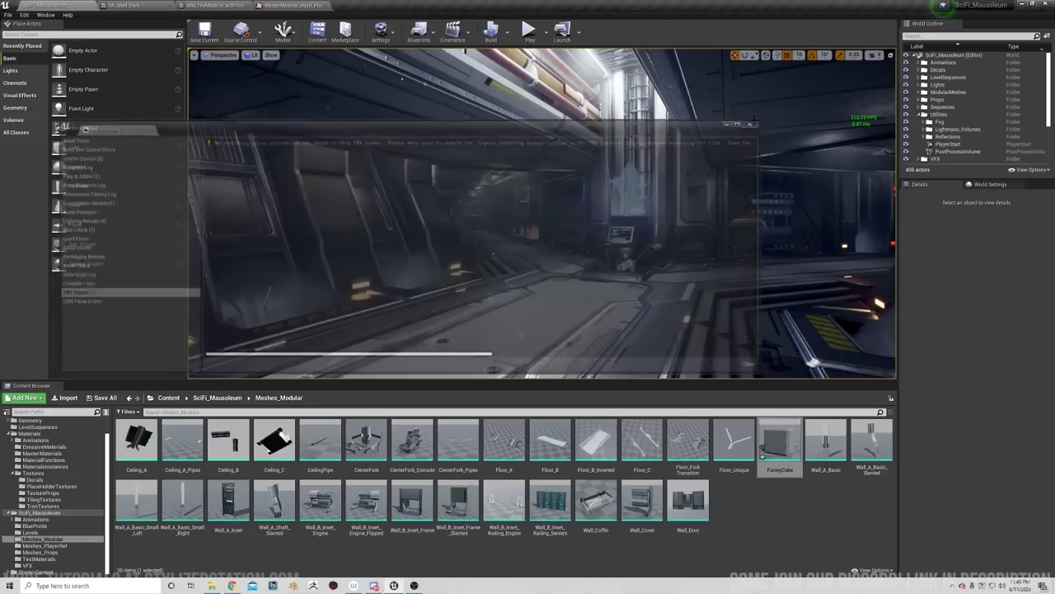
Place the FunnyCube mesh on the corridor floor in the level.
mouse_move(782, 455)
drag(782, 455, 561, 244)
right_drag(561, 247, 494, 301)
right_drag(527, 247, 554, 247)
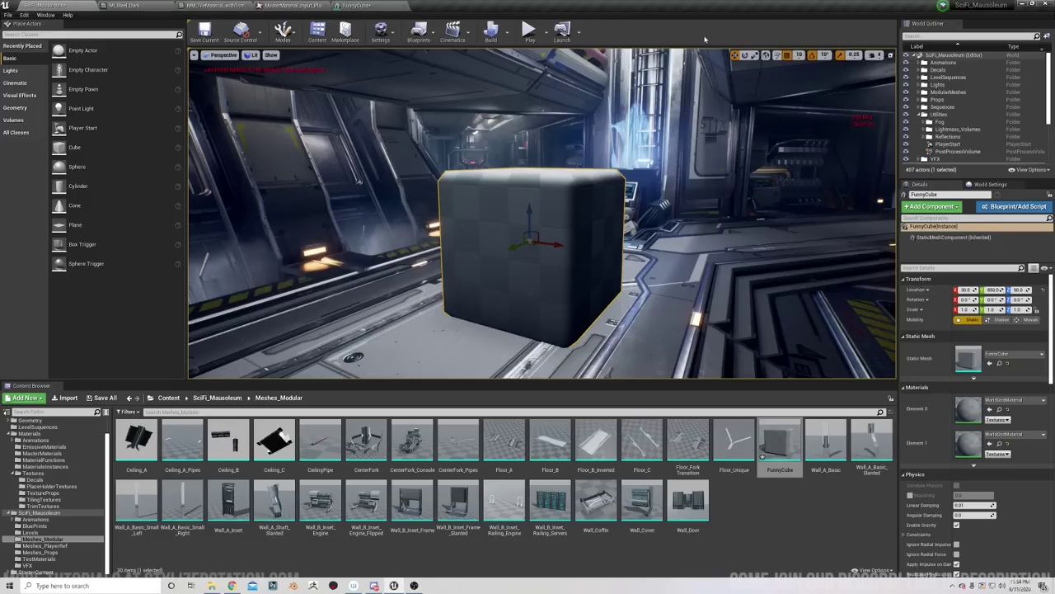
mouse_move(544, 235)
right_down()
mouse_move(482, 235)
mouse_move(565, 232)
right_up()
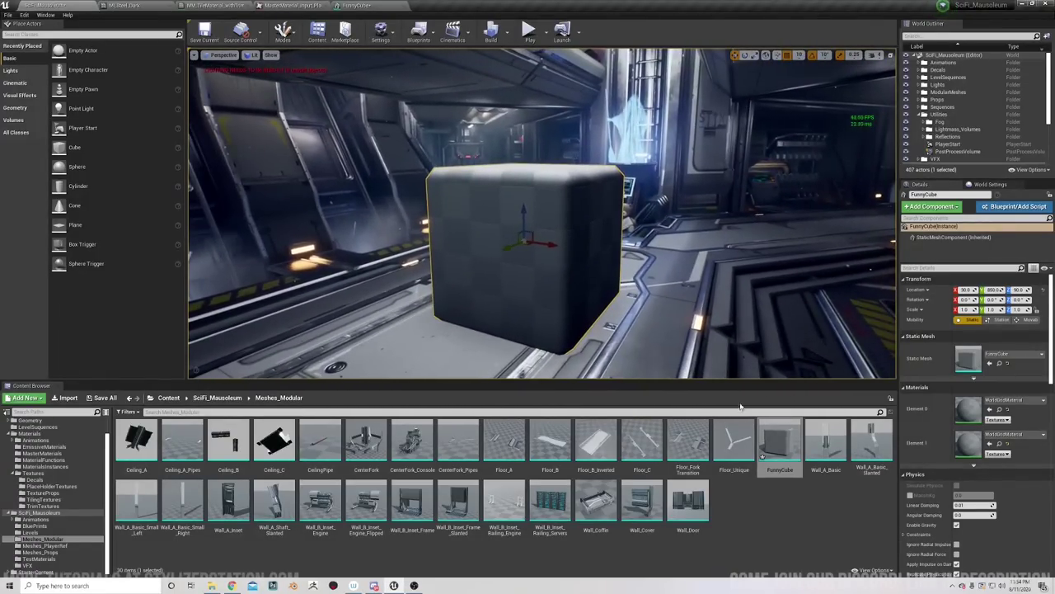
Open the FunnyCube mesh for editing in an enlarged floating window above the content folders.
click(787, 439)
double_click(783, 441)
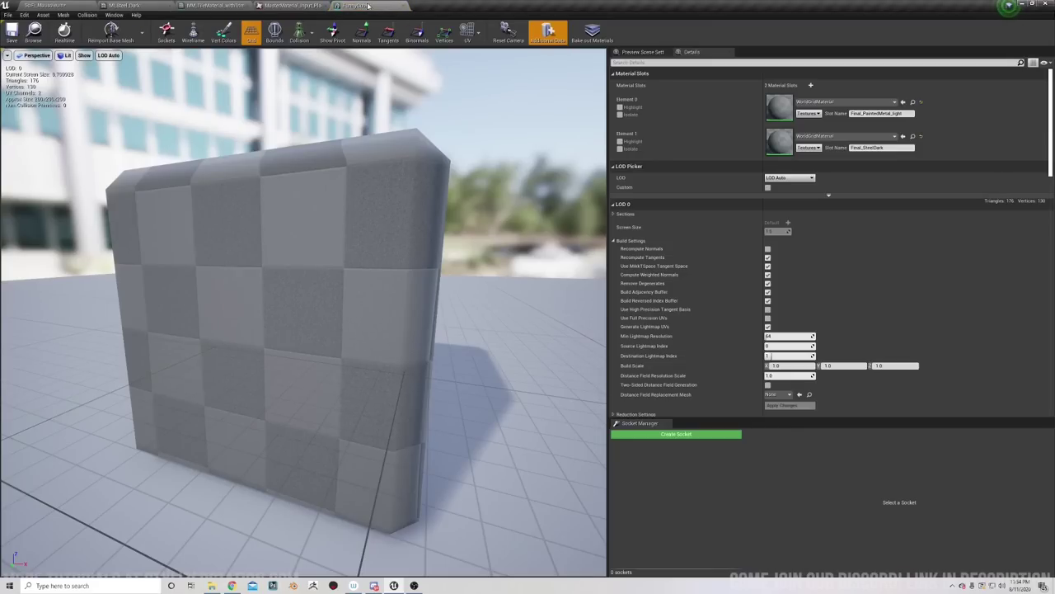
drag(350, 6, 387, 40)
click(51, 5)
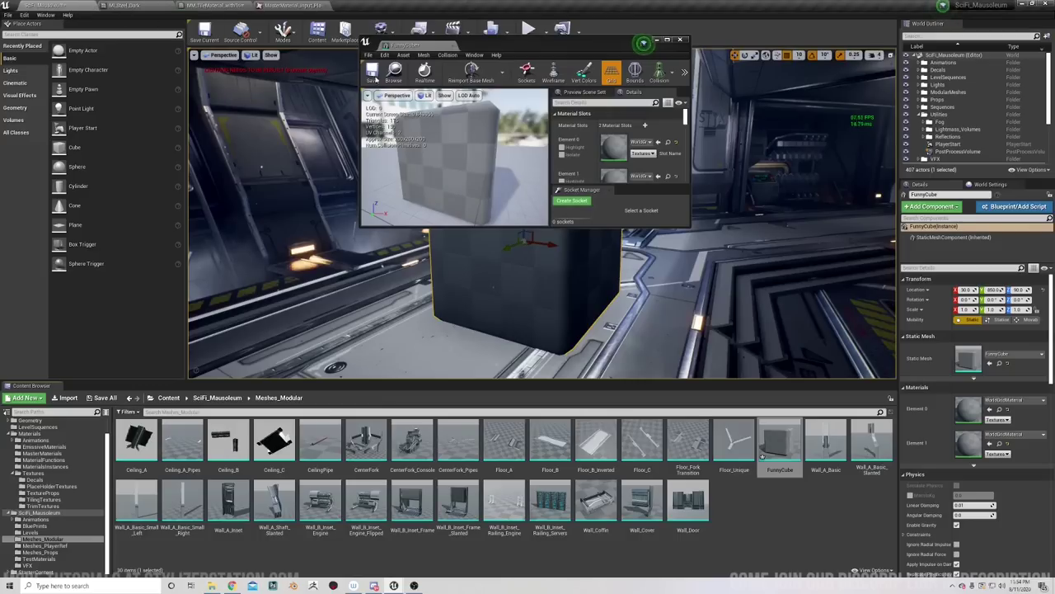
drag(691, 229, 960, 379)
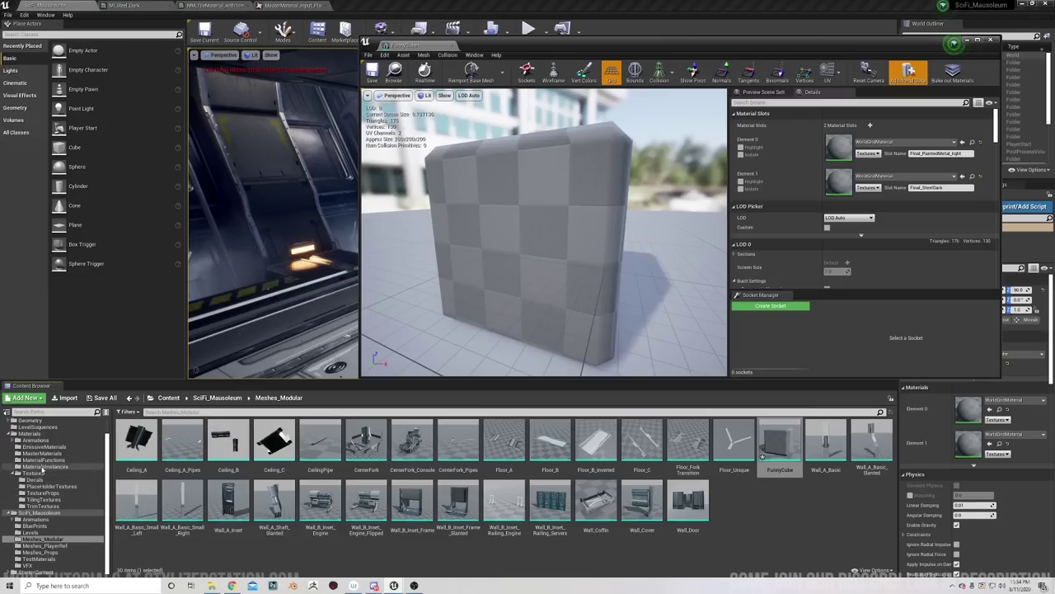
From the MaterialsInstances folder, assign MI_PaintFlat_Dark_Rough to FunnyCube's Element 0 and MI_Steel_Dark to Element 1.
click(45, 466)
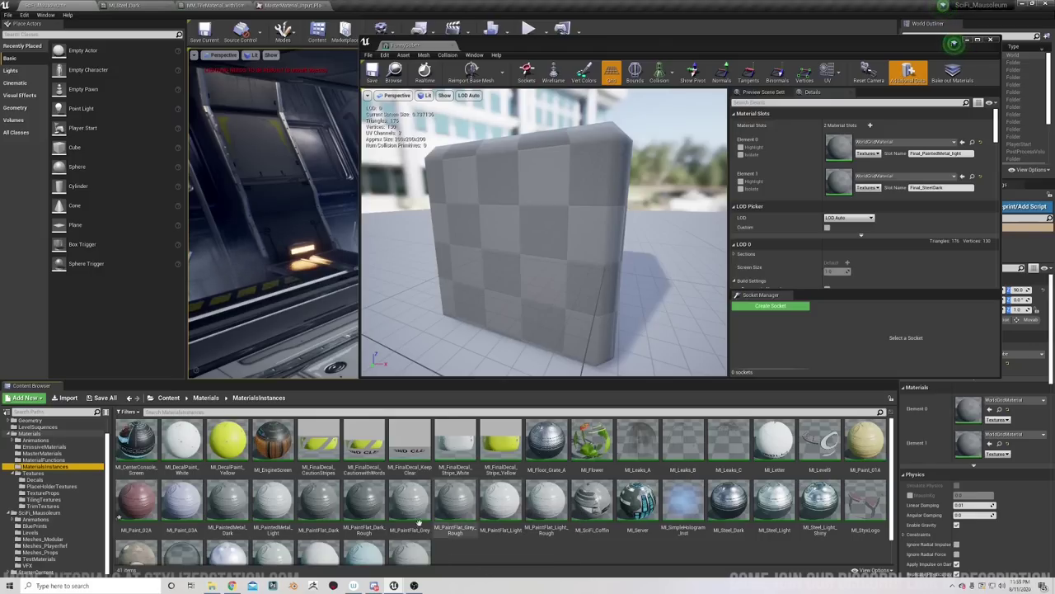
drag(356, 501, 835, 147)
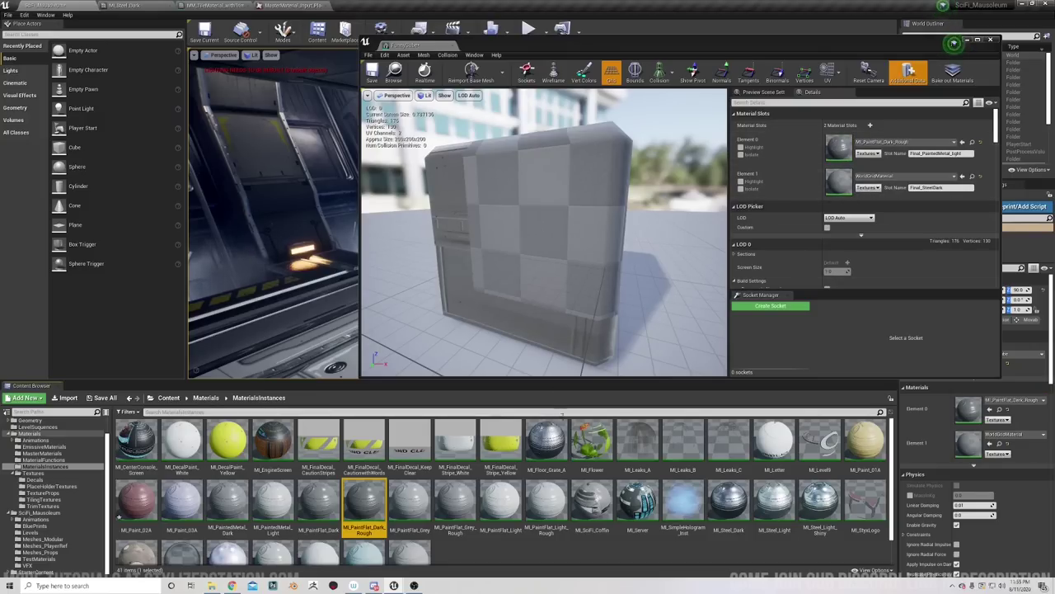
drag(728, 498, 841, 183)
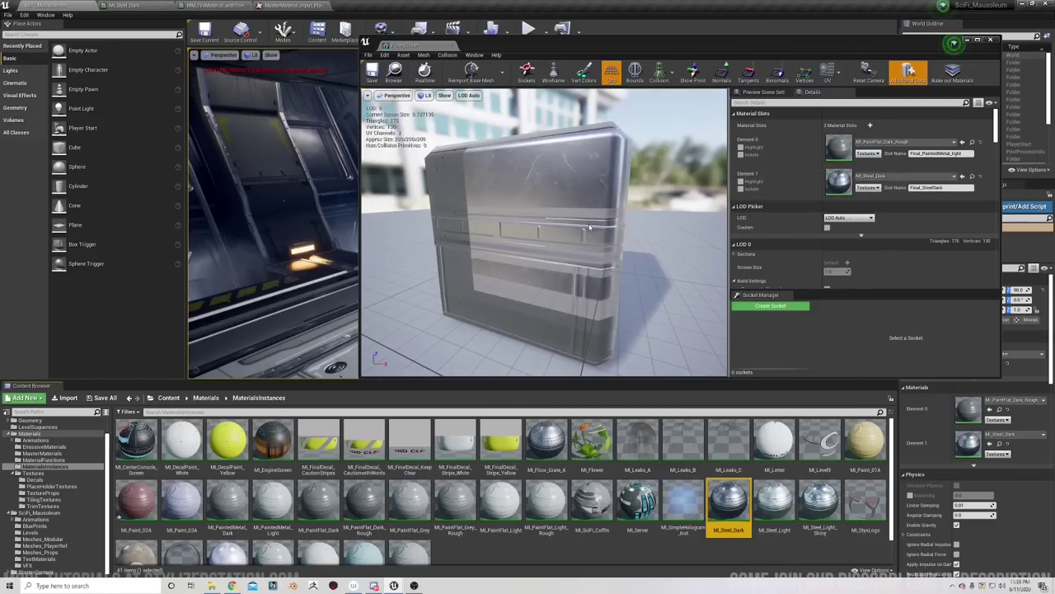
drag(585, 235, 569, 178)
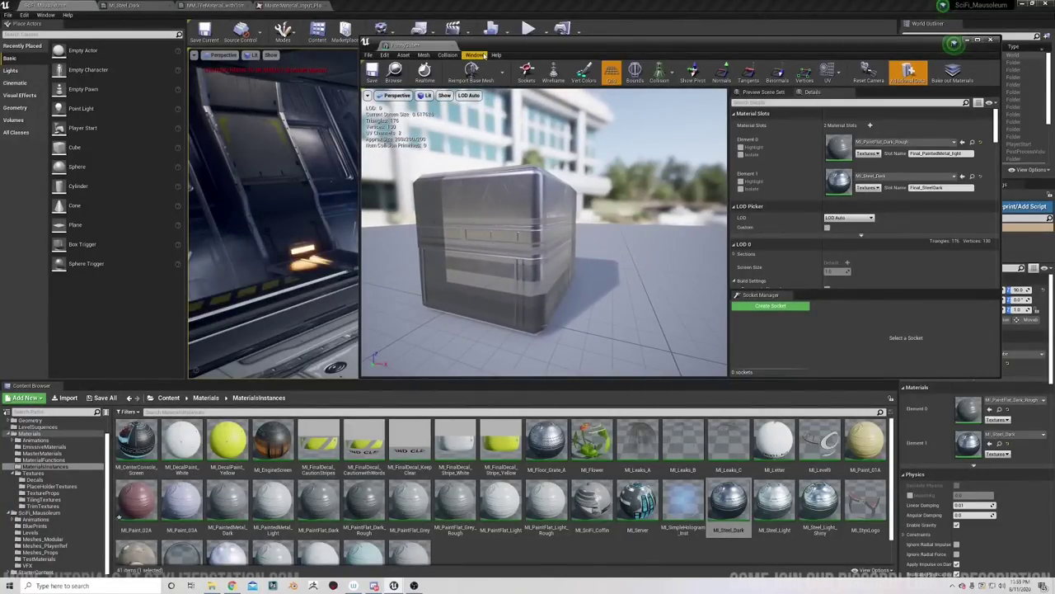
Dock the FunnyCube mesh editor with the other open editors and return to the level to view the cube.
drag(448, 47, 399, 6)
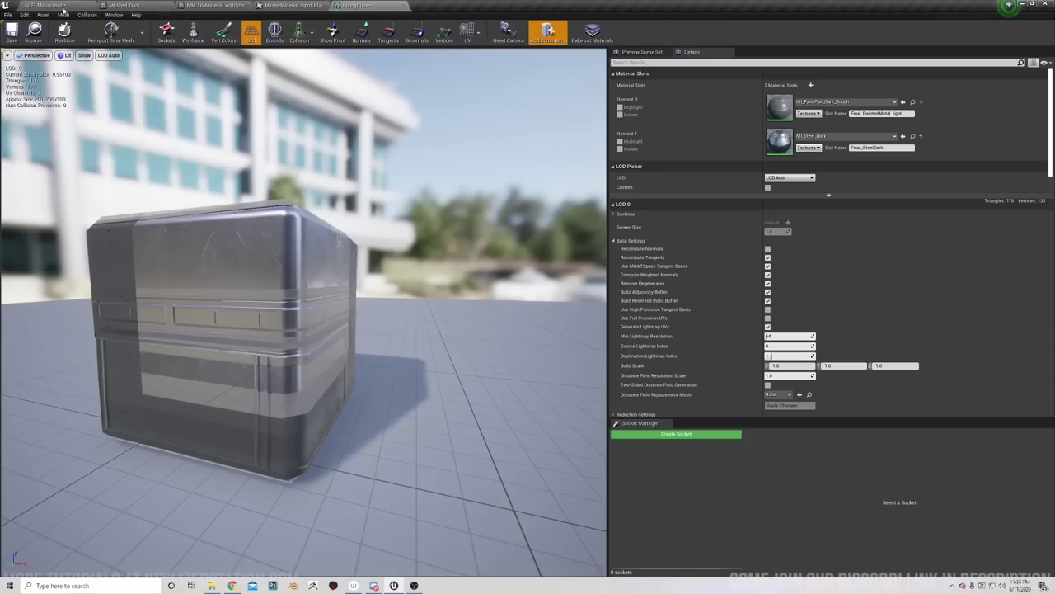
click(52, 7)
mouse_move(741, 306)
right_down()
mouse_move(680, 310)
mouse_move(884, 316)
mouse_move(754, 310)
mouse_move(771, 320)
mouse_move(825, 313)
mouse_move(714, 298)
mouse_move(744, 318)
mouse_move(746, 305)
right_up()
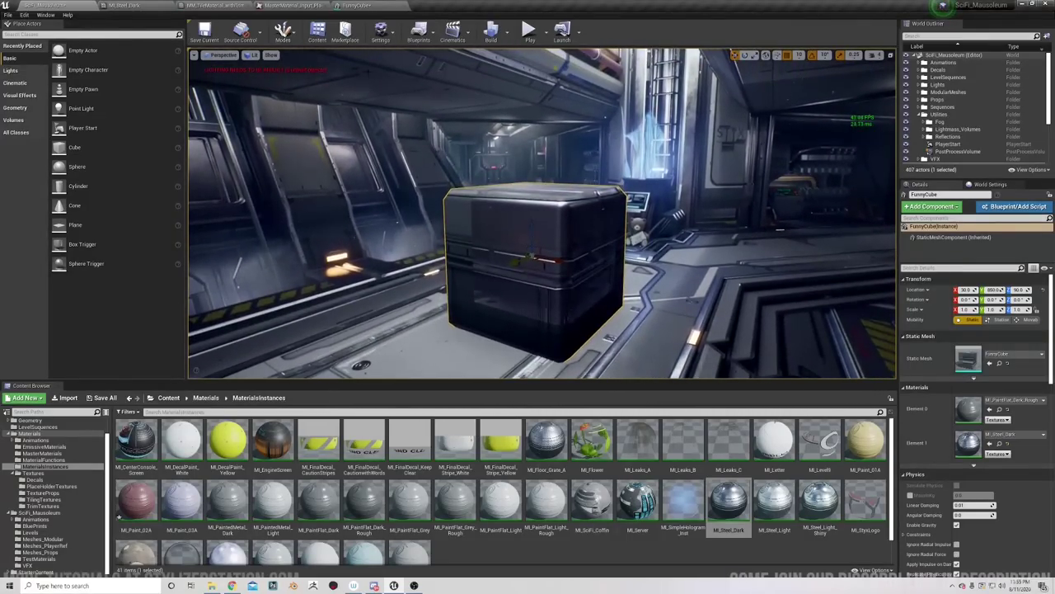
Examine FunnyCube's lightmap build settings and display UV Channel 0 followed by UV Channel 1 in the mesh editor.
click(366, 8)
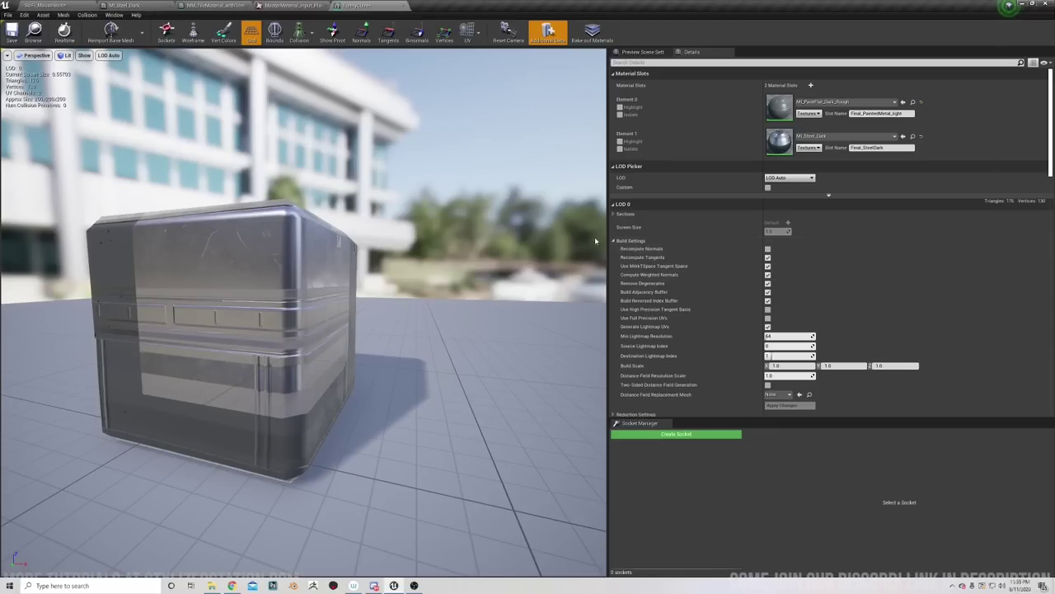
scroll(696, 334, down, 1)
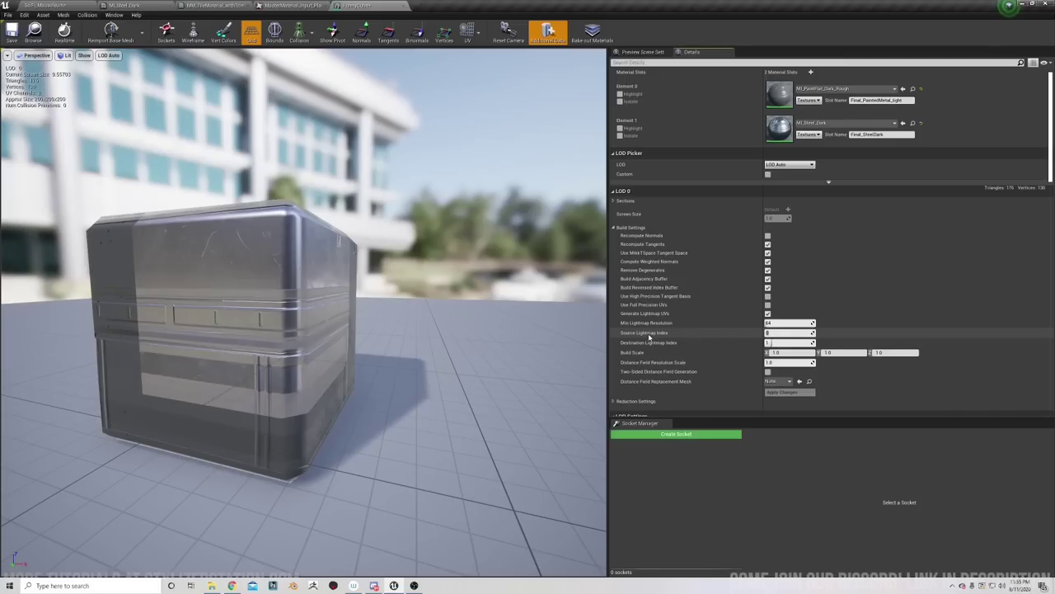
click(474, 34)
click(481, 61)
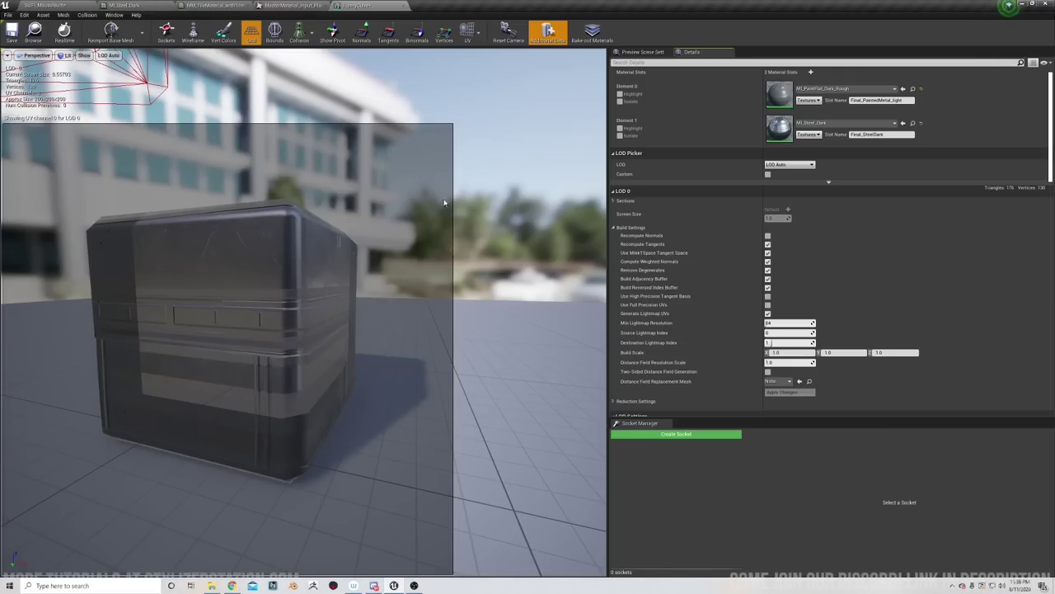
click(478, 34)
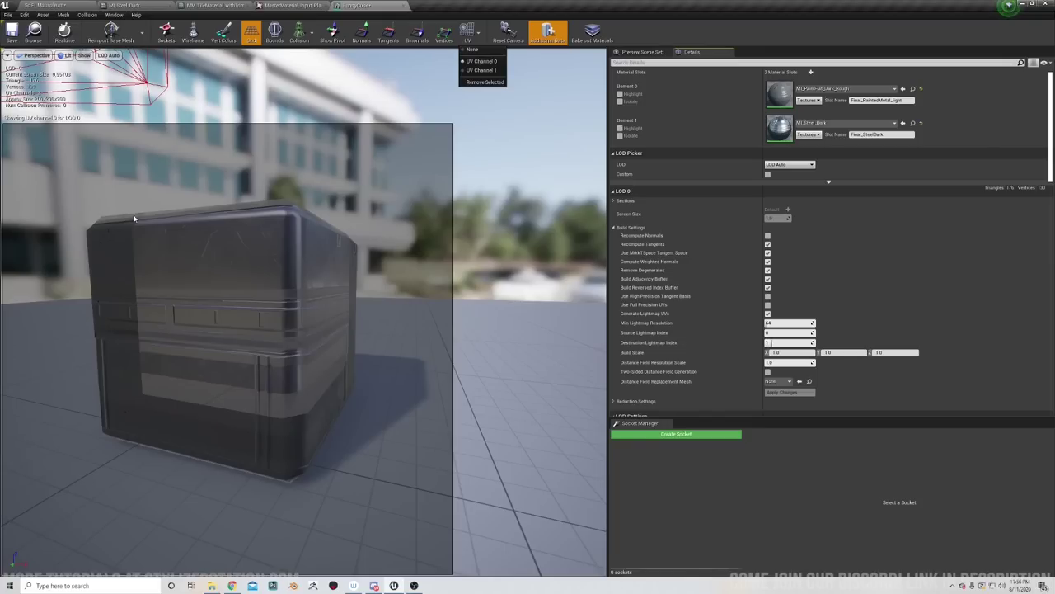
click(479, 71)
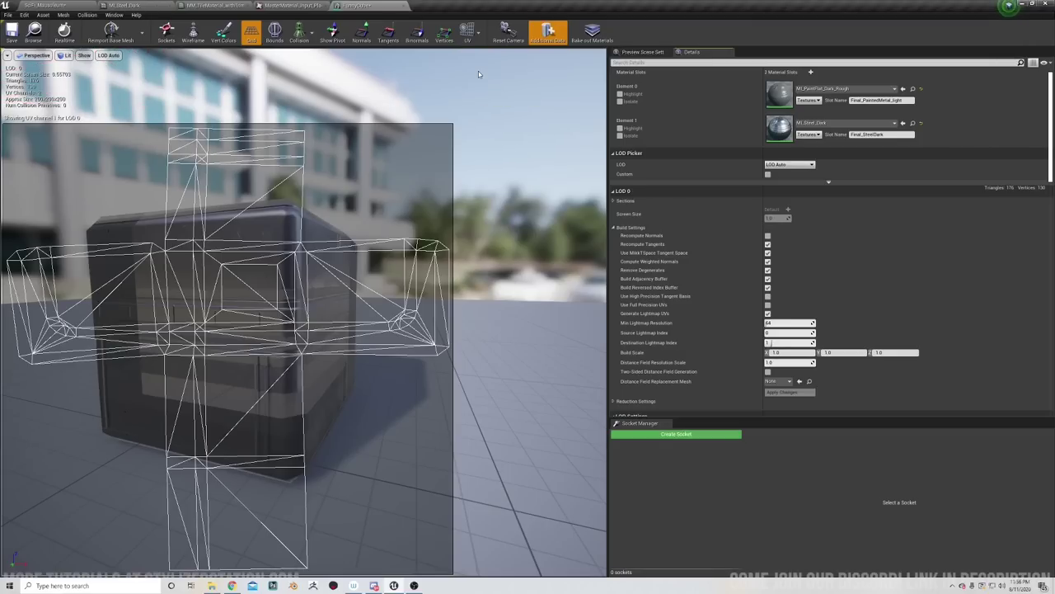
Set FunnyCube's Destination Lightmap Index to 2 and apply the build changes.
click(466, 31)
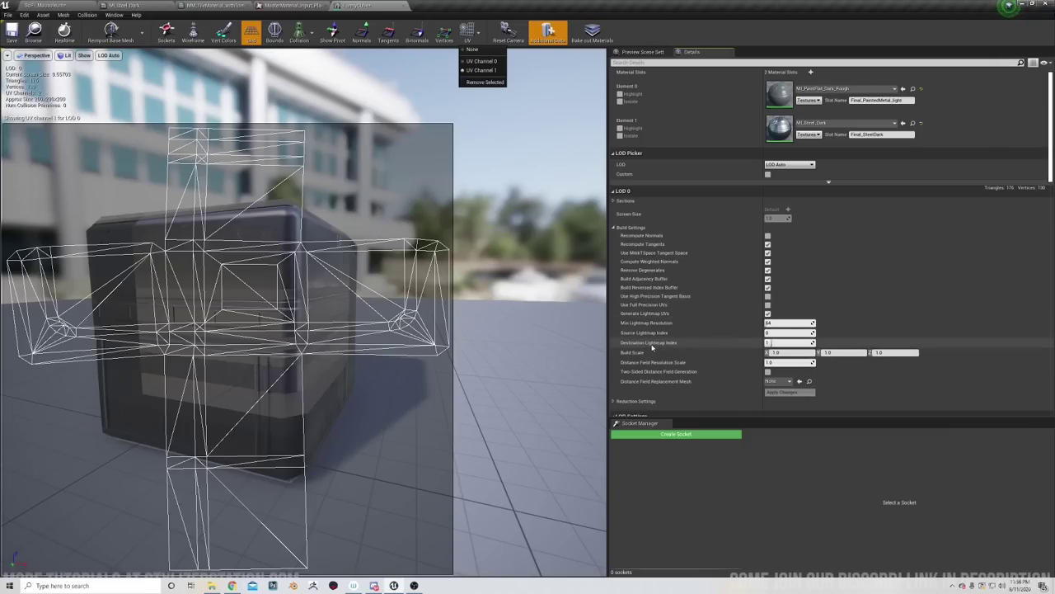
click(776, 343)
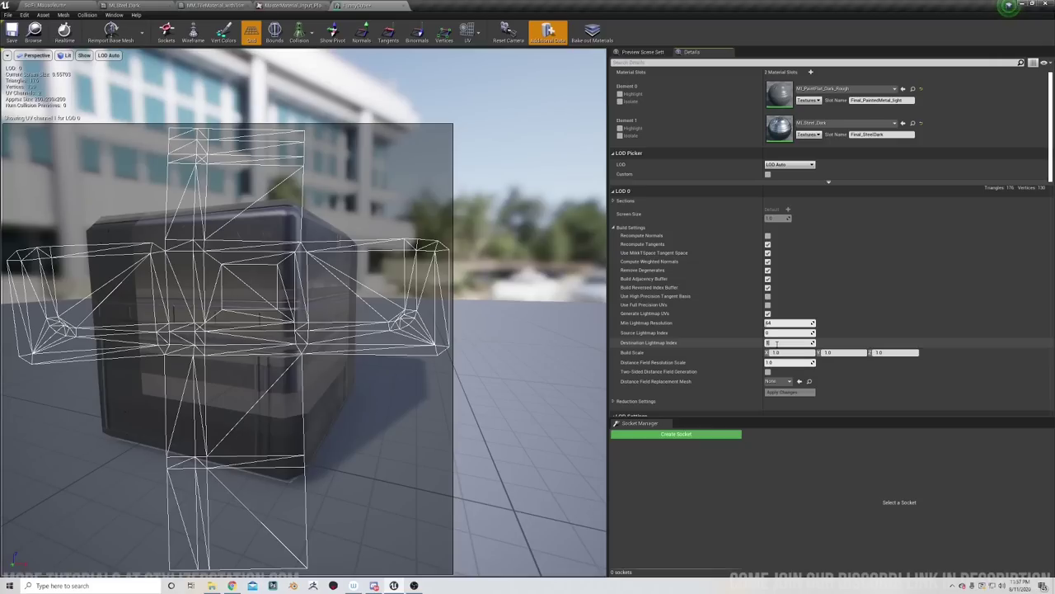
key(Return)
click(787, 393)
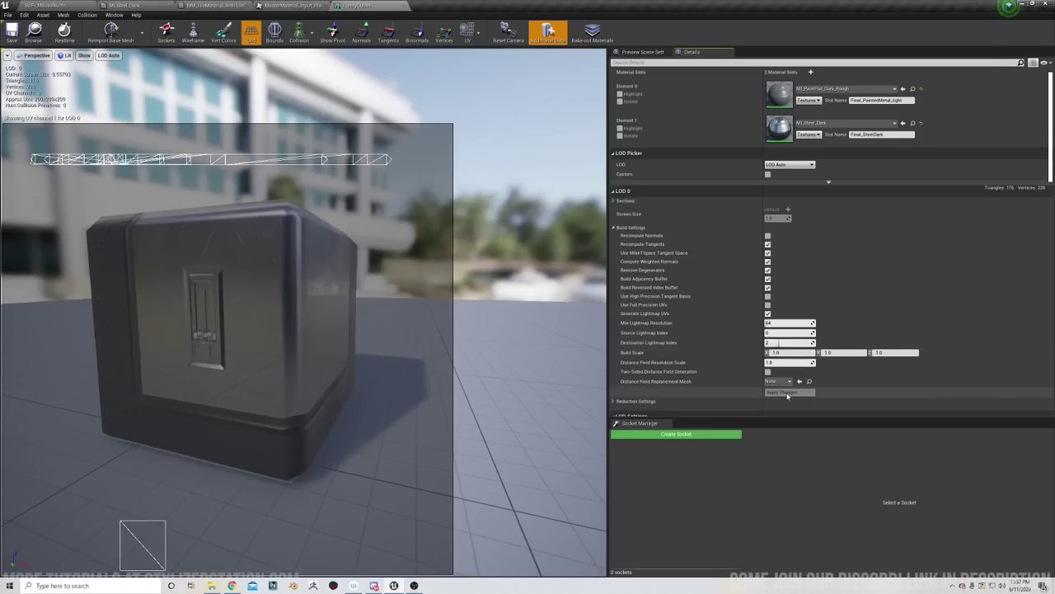
Compare FunnyCube's UV Channels 0, 1 and 2, and return to the level to view the cube.
click(482, 35)
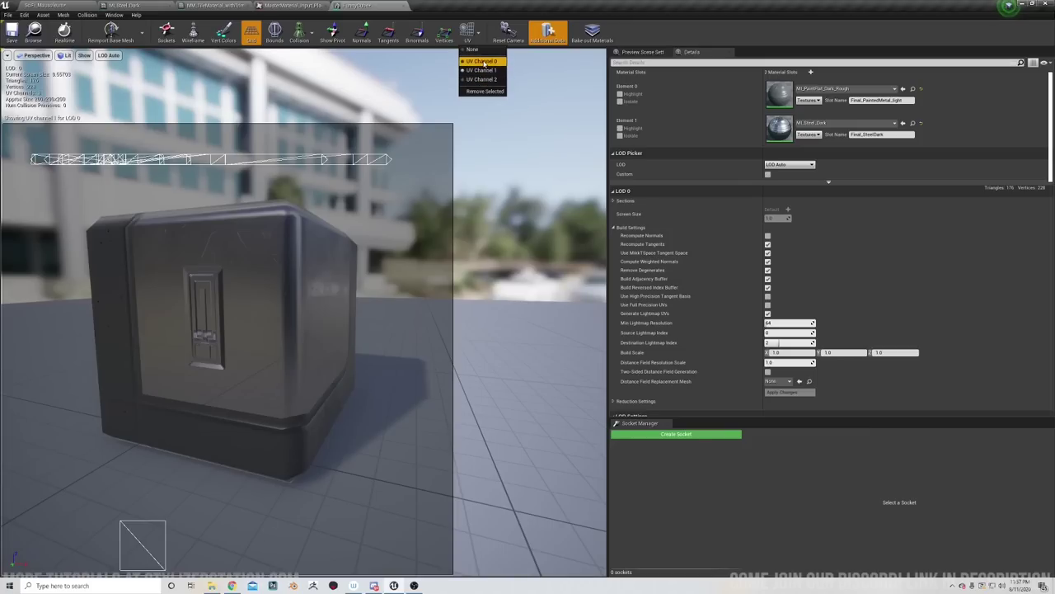
click(484, 62)
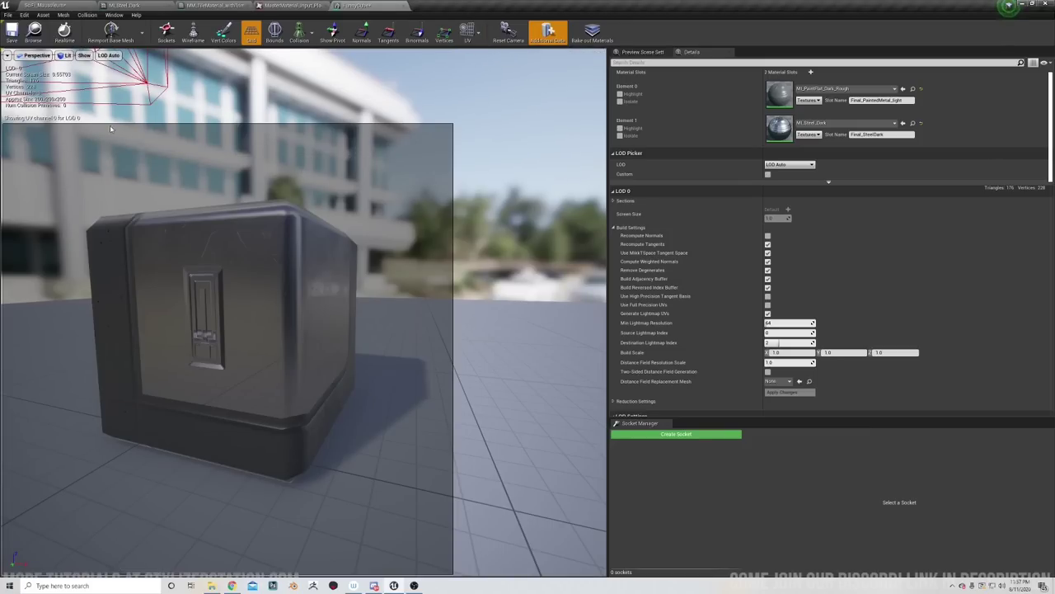
click(479, 35)
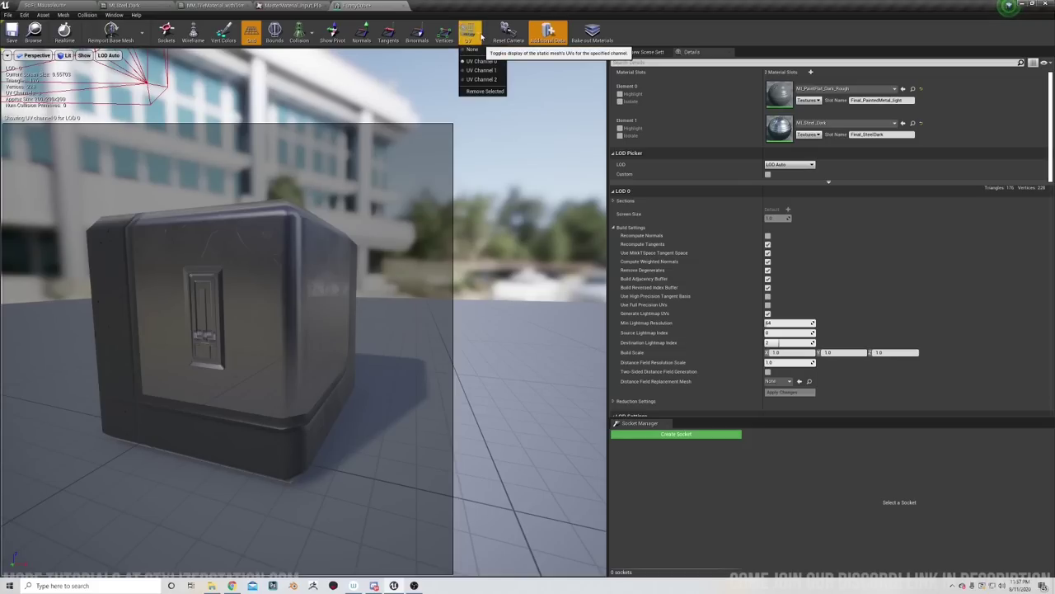
click(487, 71)
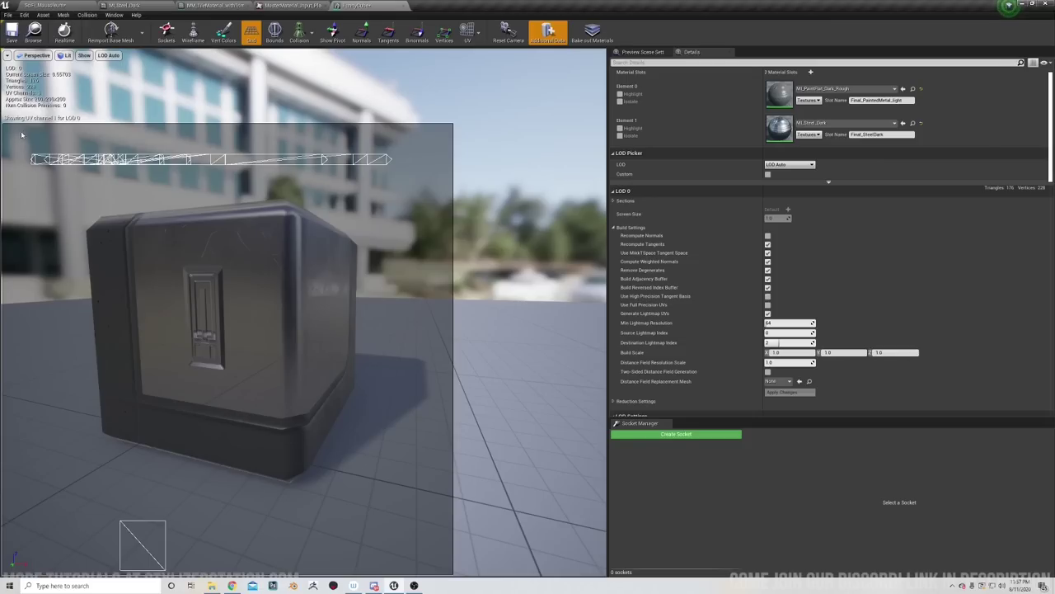
click(470, 34)
click(483, 80)
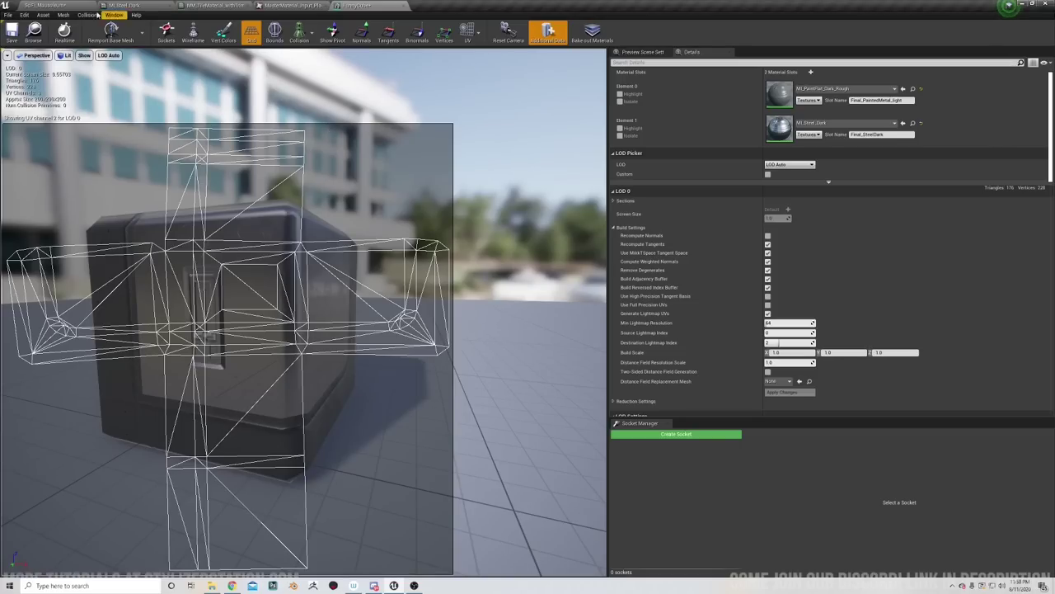
click(49, 6)
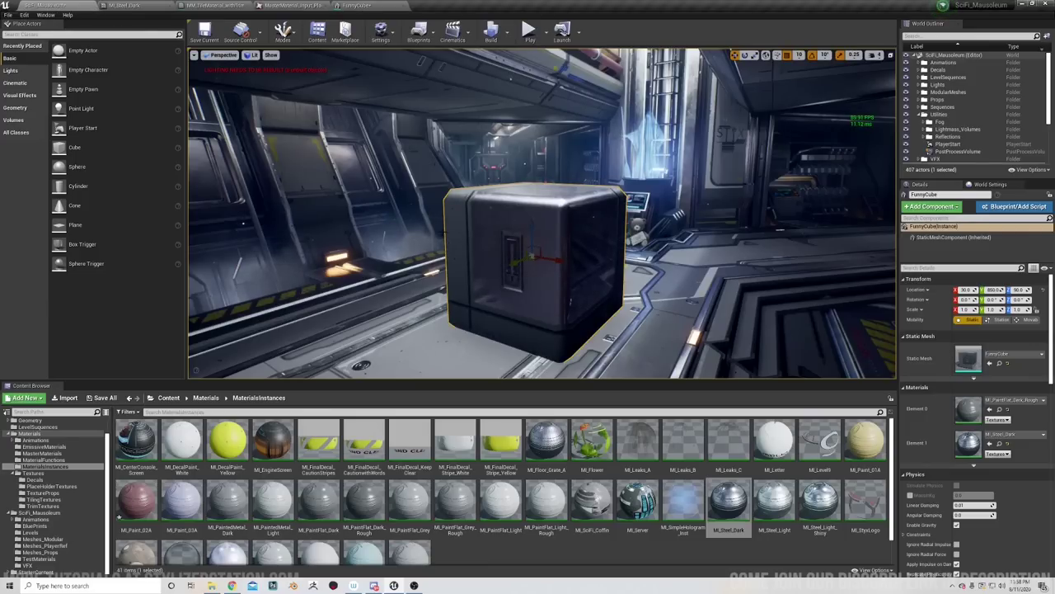
right_drag(440, 235, 486, 233)
key(w)
key(s)
key(d)
key(a)
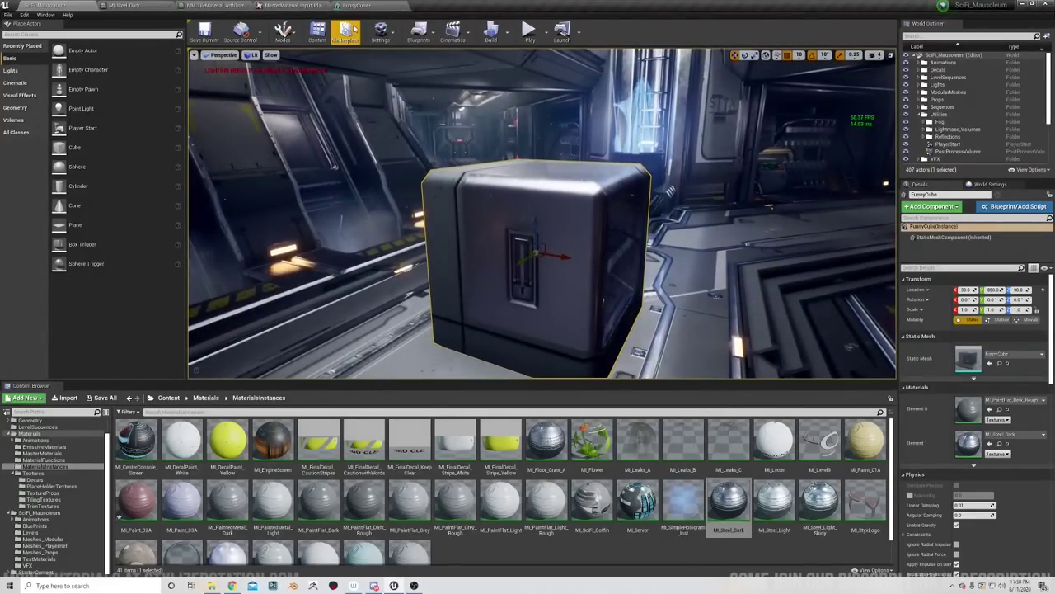
Display UV Channel 0 in the FunnyCube mesh editor and set the mesh's Light Map Coordinate Index to 2.
click(369, 8)
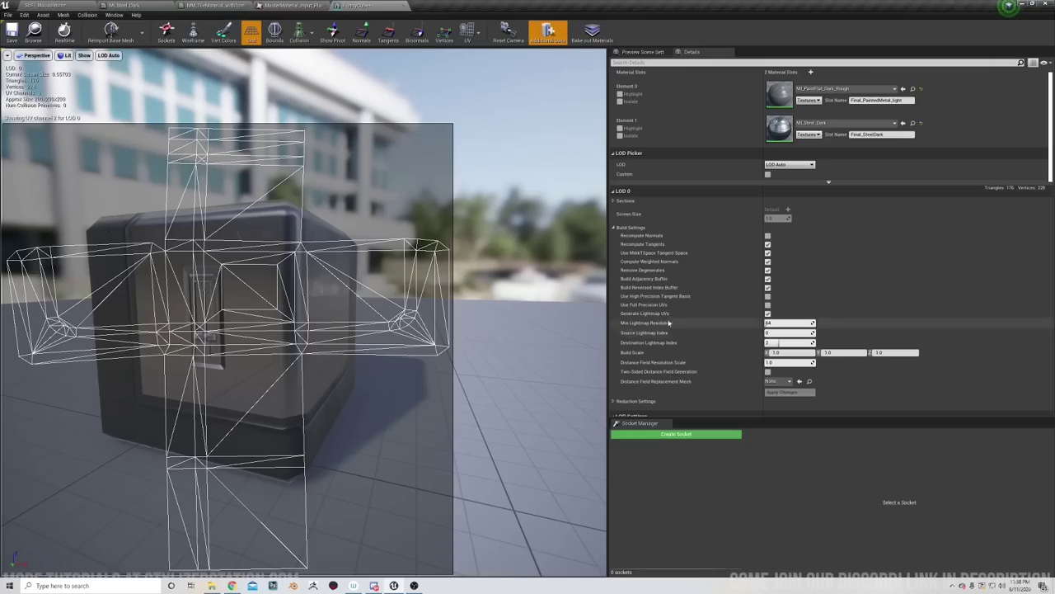
scroll(708, 328, down, 6)
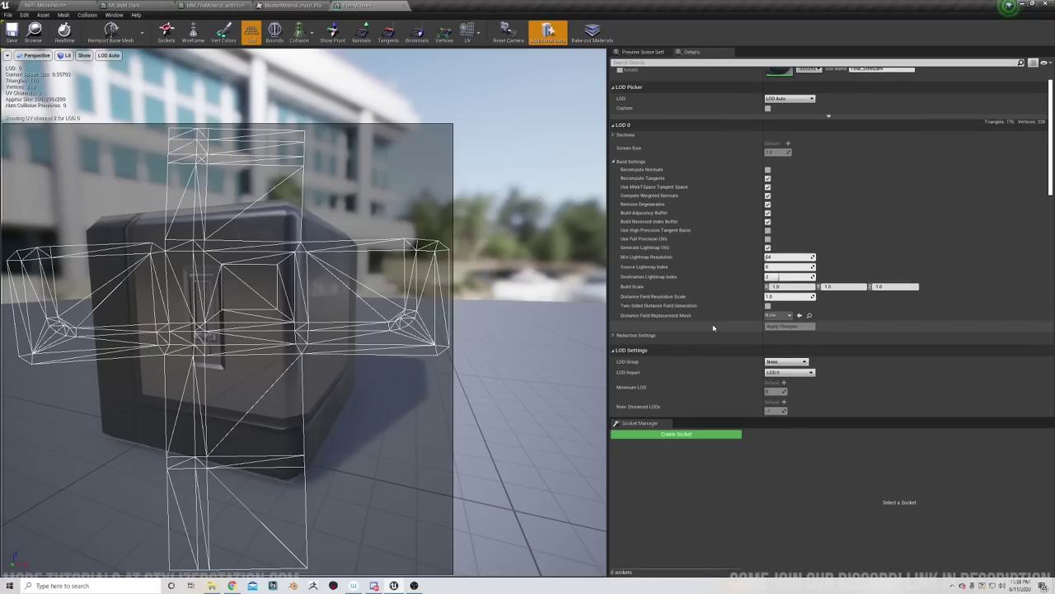
scroll(714, 327, down, 5)
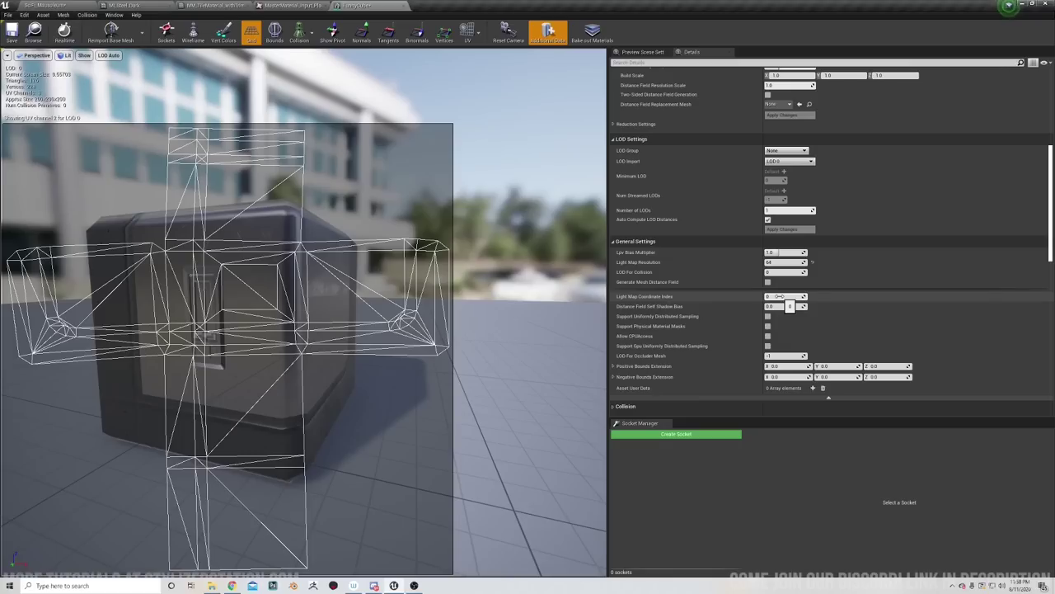
click(479, 35)
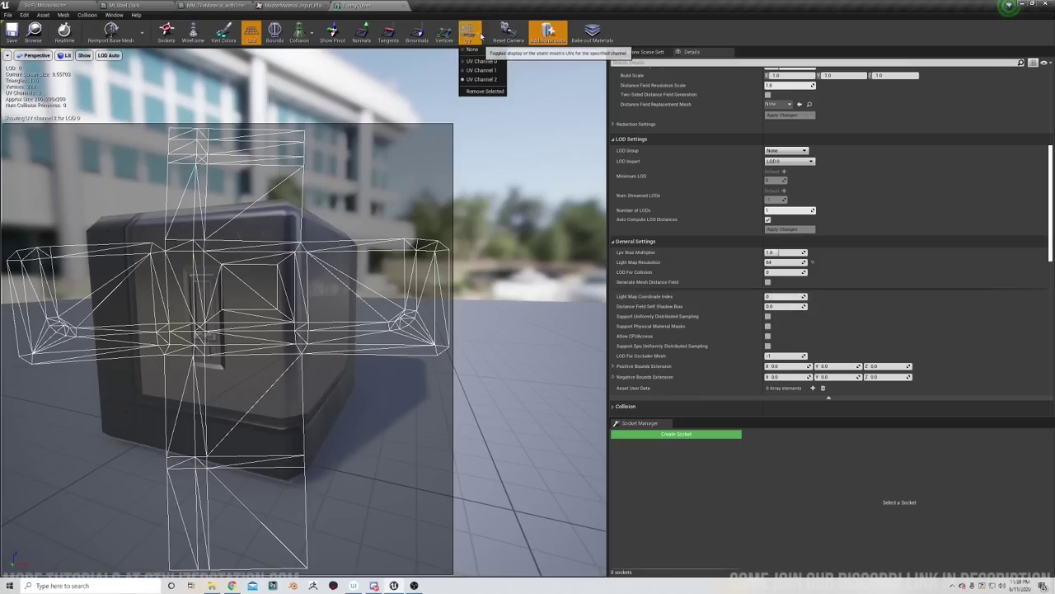
click(484, 64)
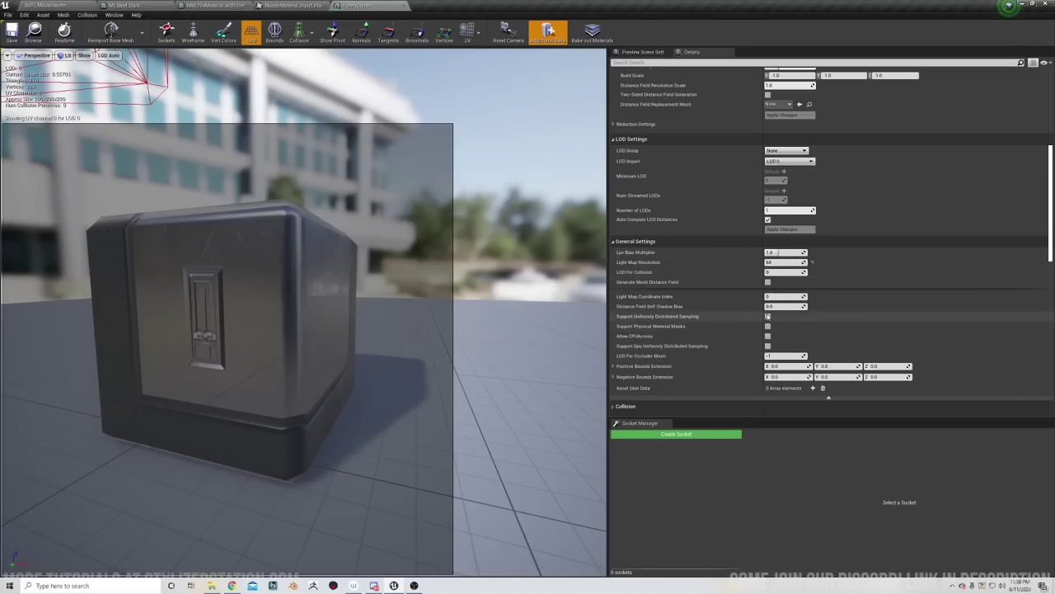
click(777, 296)
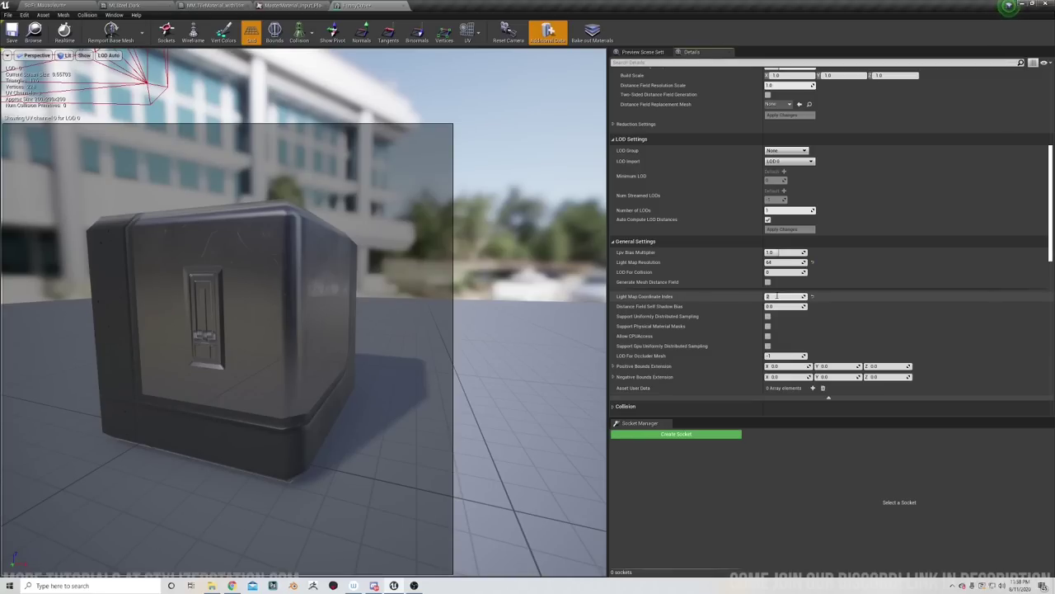
text(2)
Display FunnyCube's UV Channel 2 to check the layout used for the lightmap.
click(468, 33)
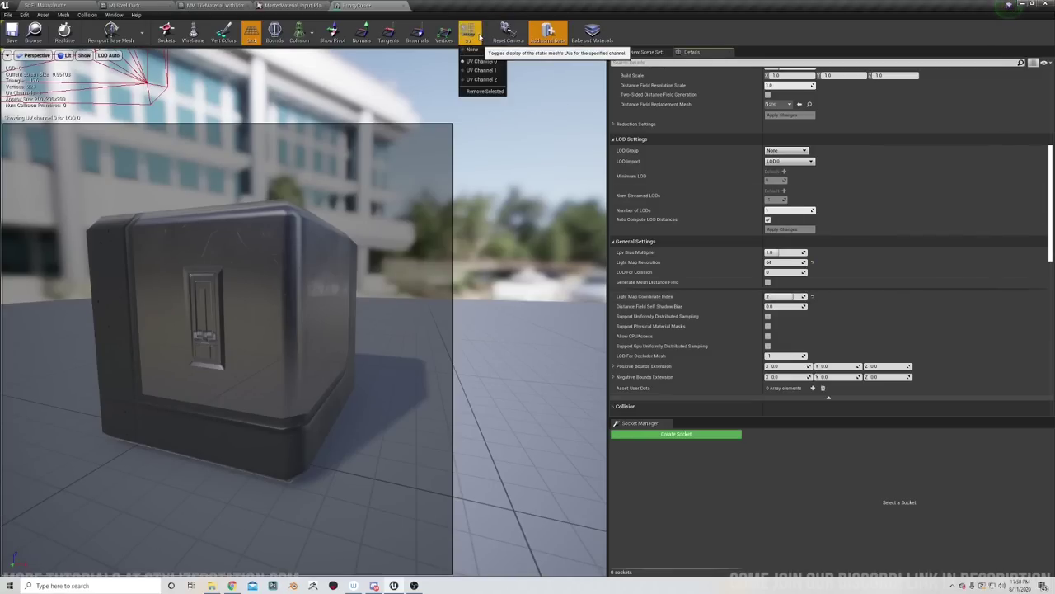
click(483, 79)
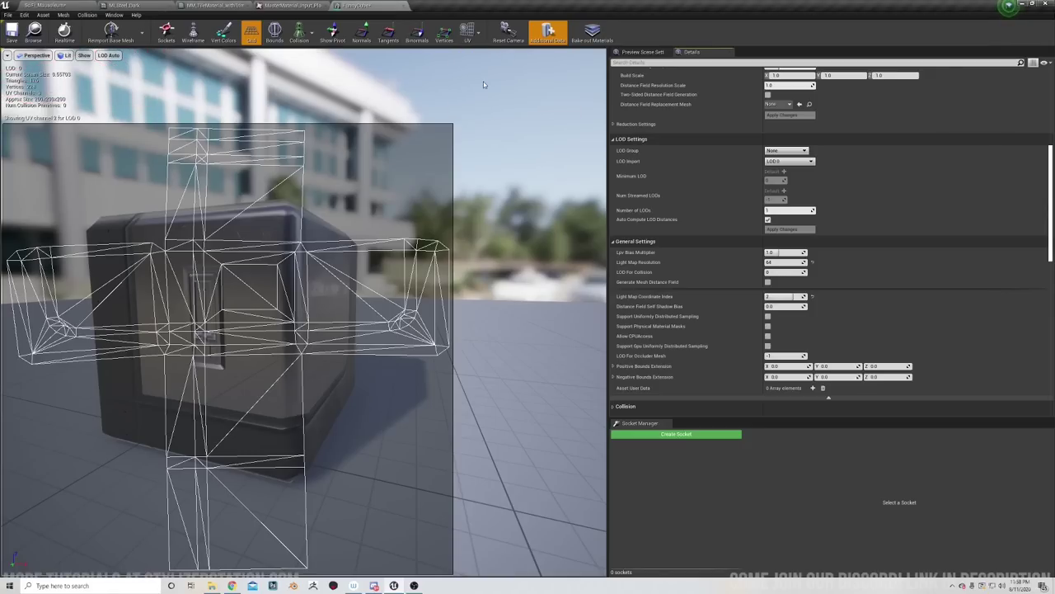
click(467, 32)
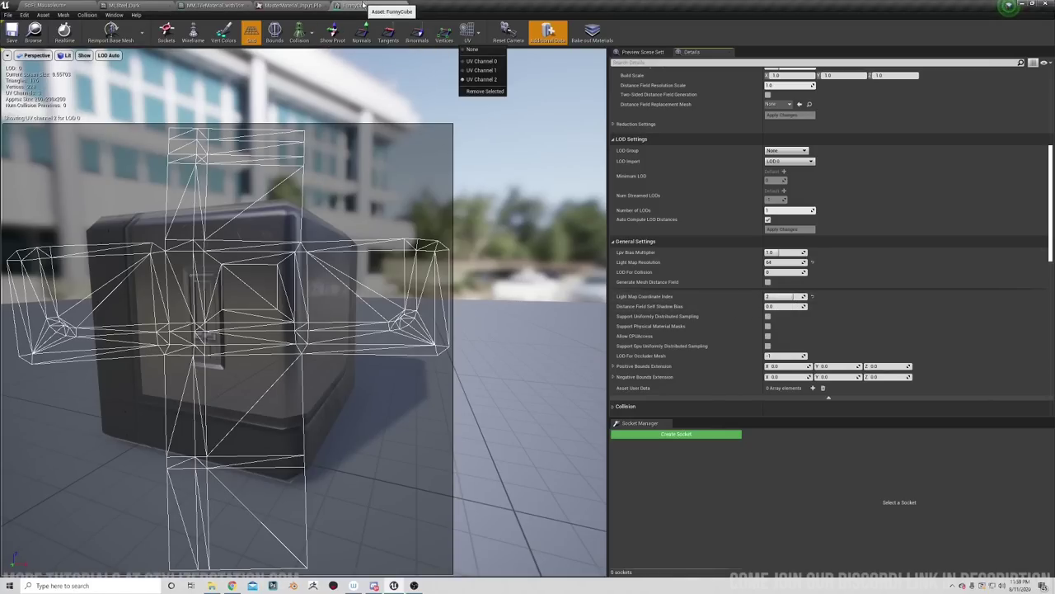
Return to the level, move FunnyCube along X to -100 and view it from several angles.
click(49, 5)
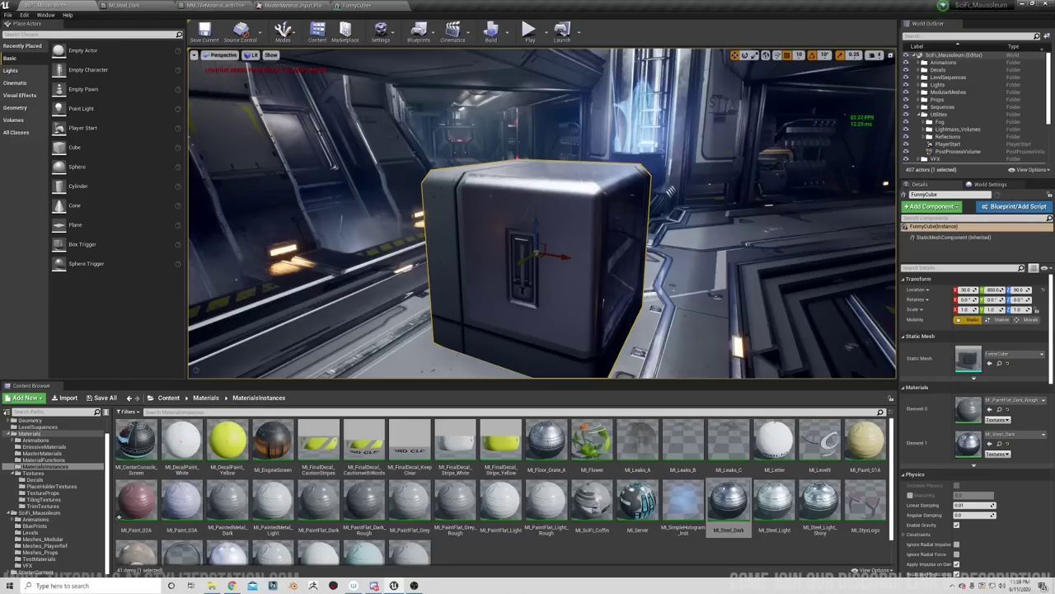
right_drag(543, 231, 392, 236)
alt+drag(404, 255, 421, 255)
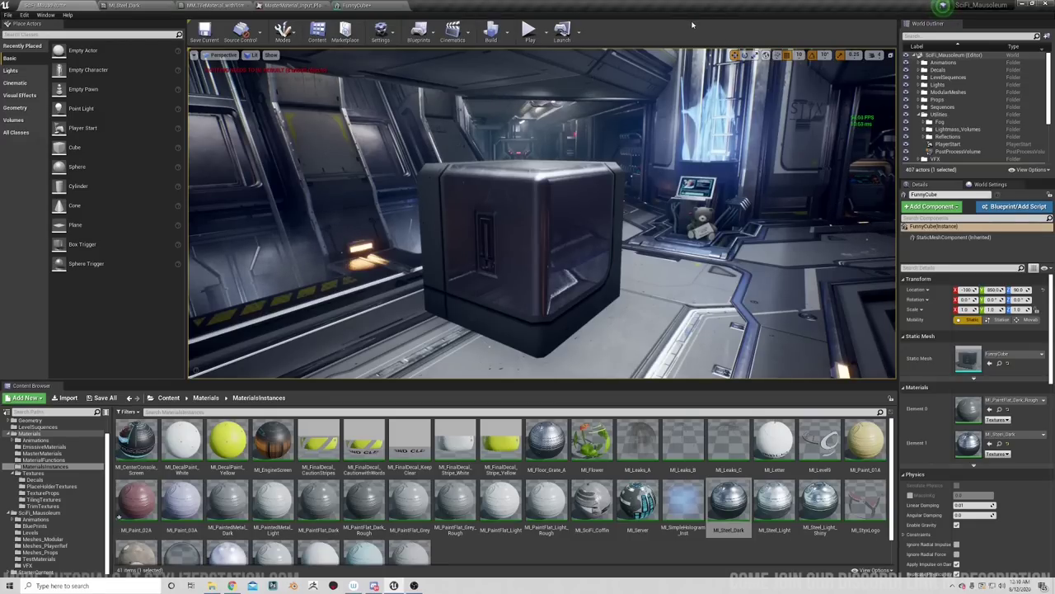
mouse_move(555, 255)
right_down()
mouse_move(636, 261)
mouse_move(652, 276)
mouse_move(569, 259)
right_up()
key(a)
key(d)
right_drag(488, 257, 496, 257)
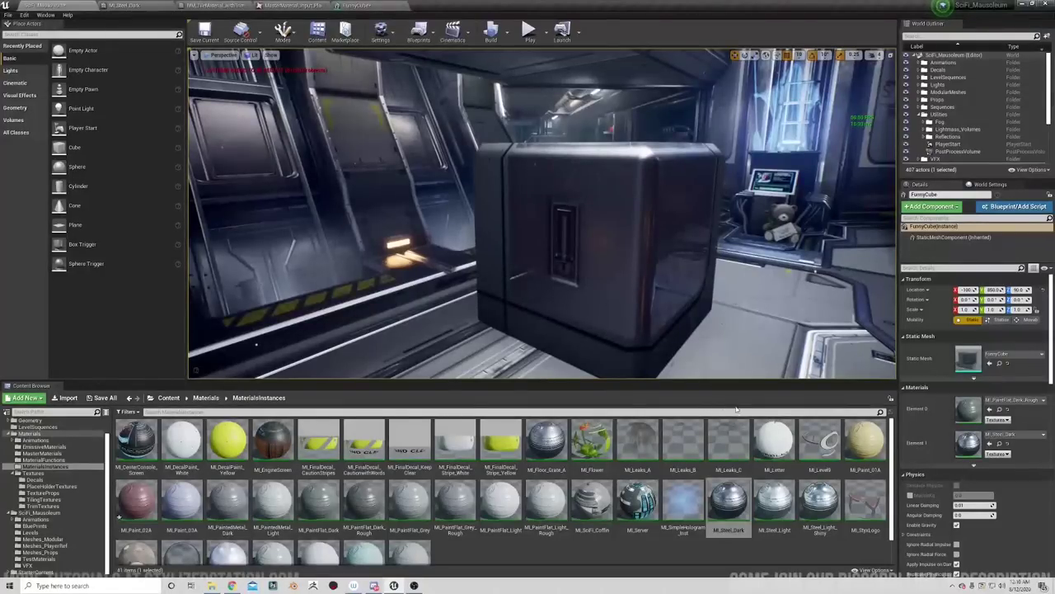
Open the MI_Steel_Dark material instance and its parent material MM_TileMaterial_withTrimSheet, framing the TiledMaterial nodes.
double_click(735, 505)
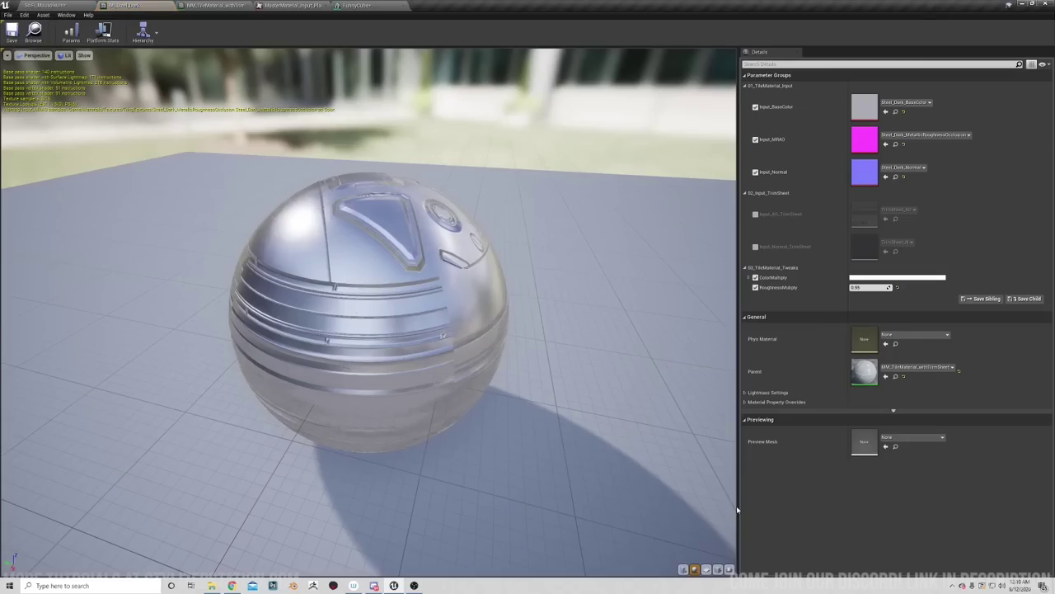
double_click(866, 371)
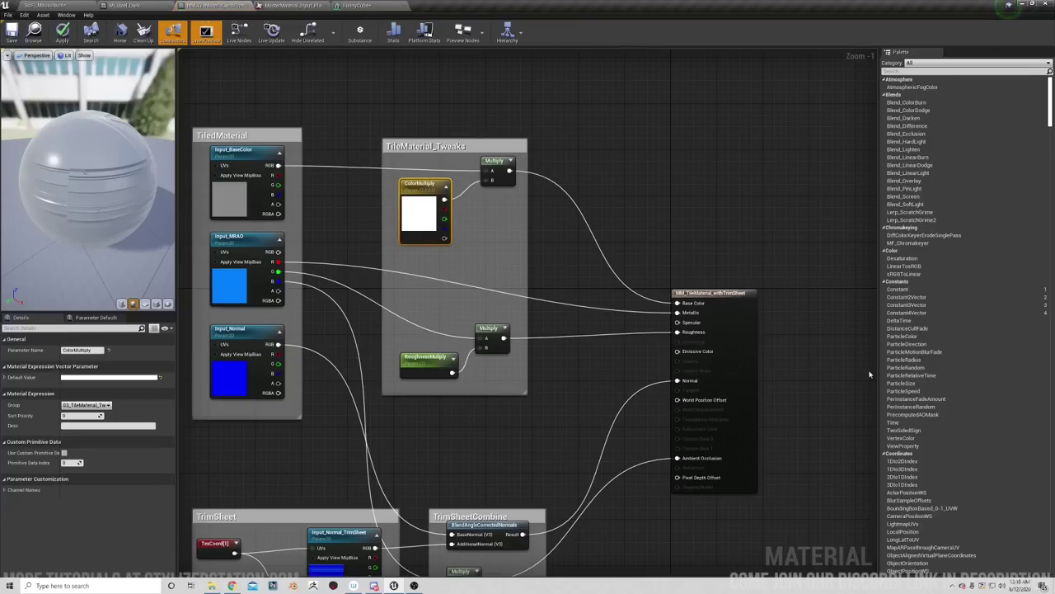
right_drag(545, 428, 632, 335)
scroll(632, 335, up, 2)
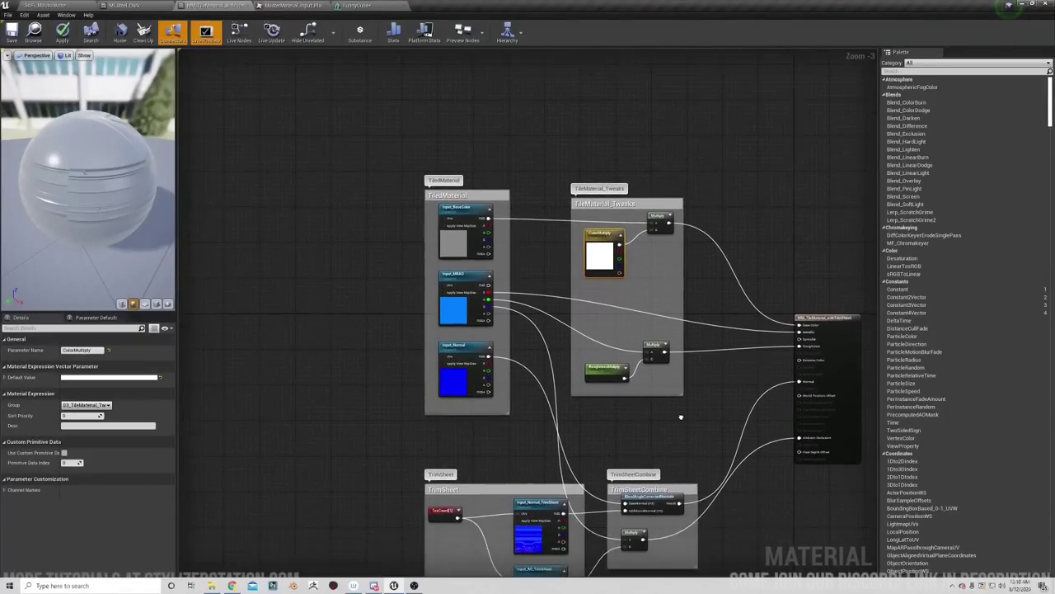
scroll(534, 384, up, 1)
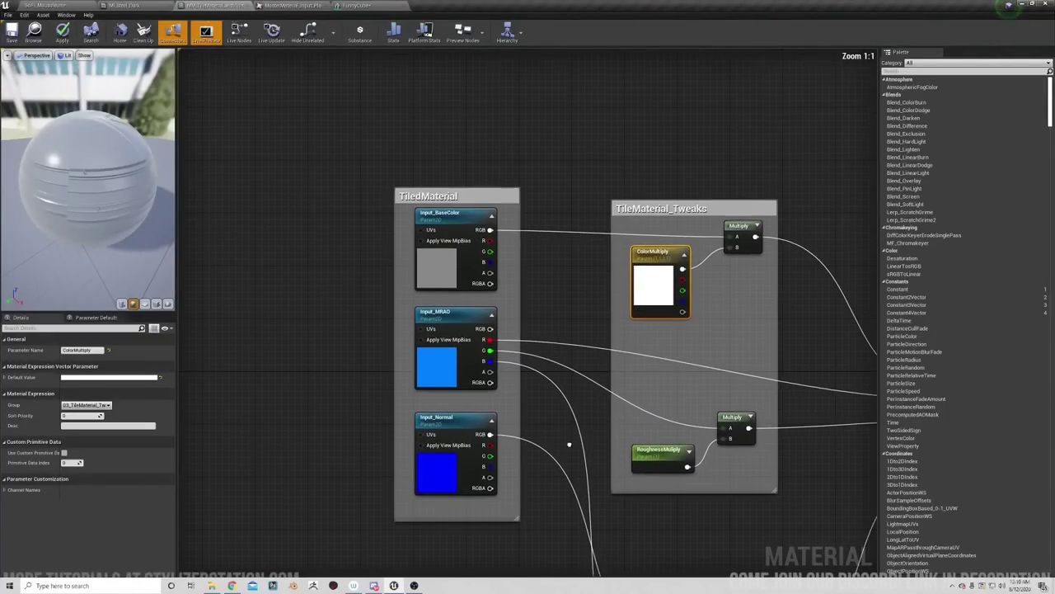
Examine the Input_BaseColor, Input_MRAO and Input_Normal texture parameters in the TiledMaterial group.
click(439, 219)
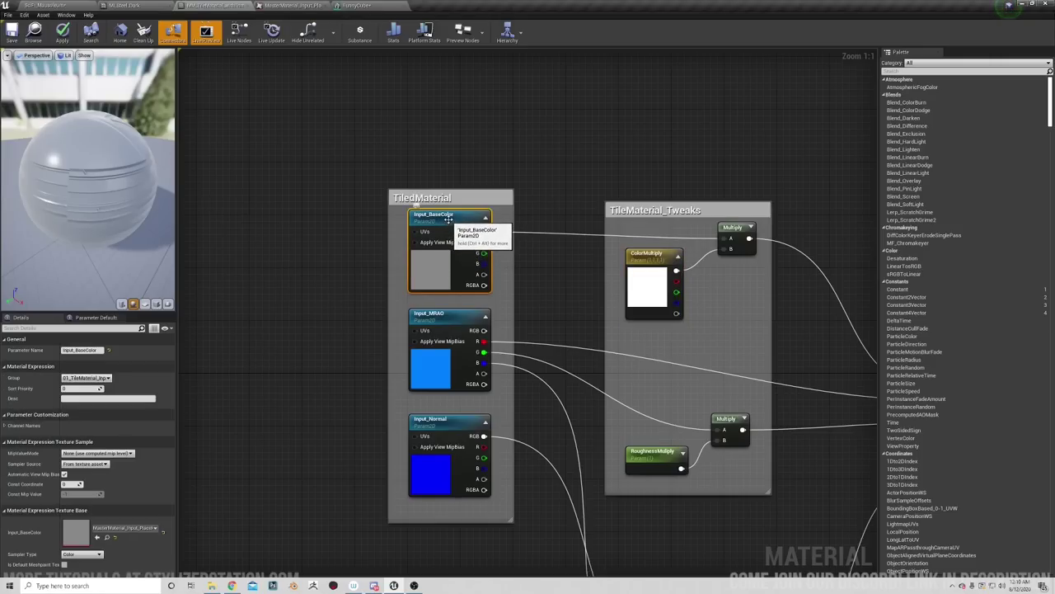
right_drag(449, 223, 451, 228)
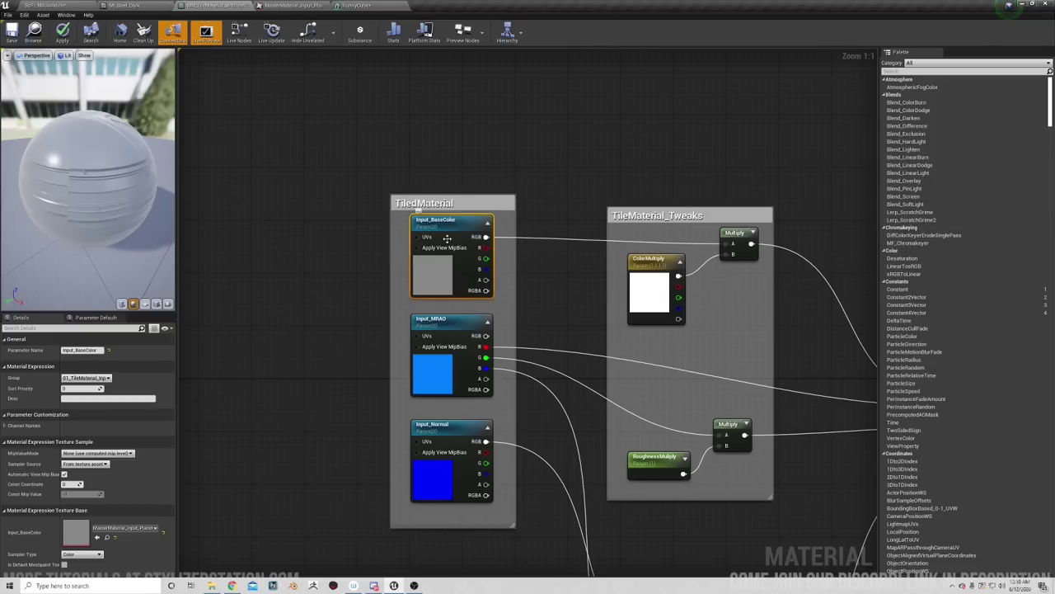
right_drag(461, 257, 452, 264)
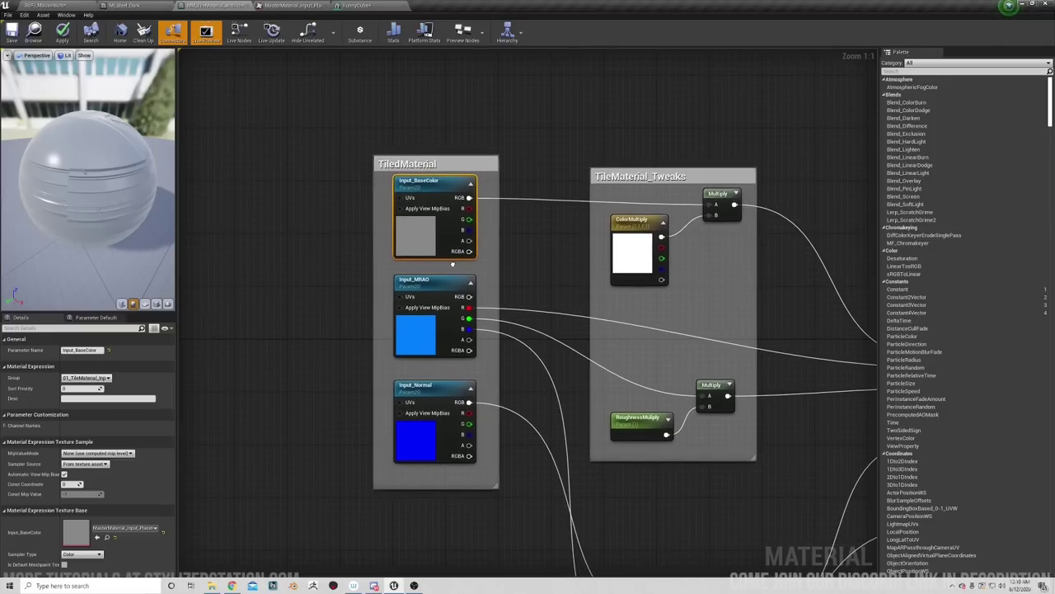
click(415, 330)
mouse_move(415, 329)
right_down()
mouse_move(420, 338)
mouse_move(429, 321)
mouse_move(414, 330)
mouse_move(429, 323)
right_up()
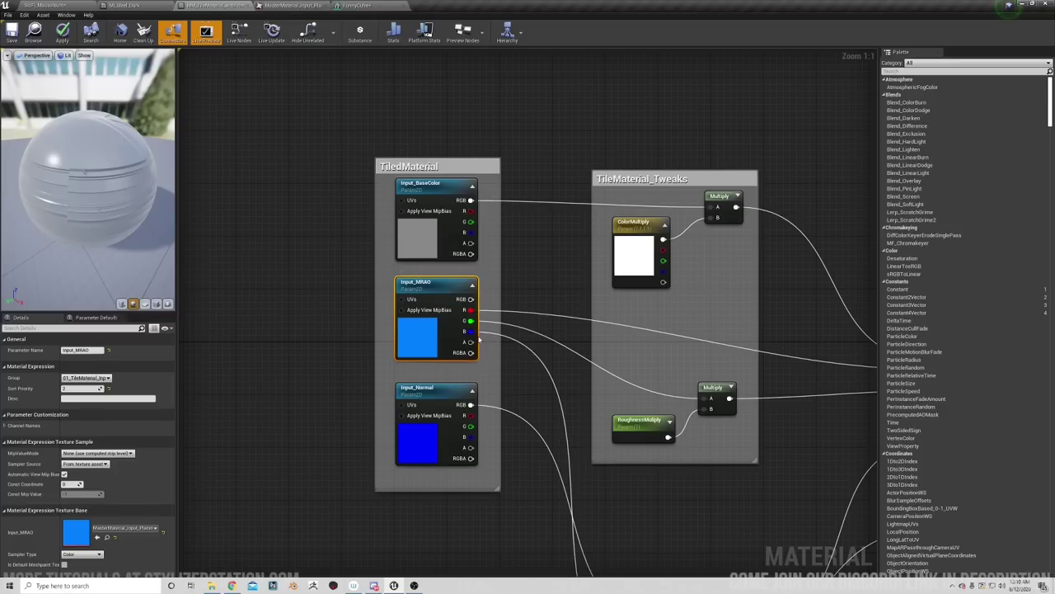
right_drag(462, 330, 481, 257)
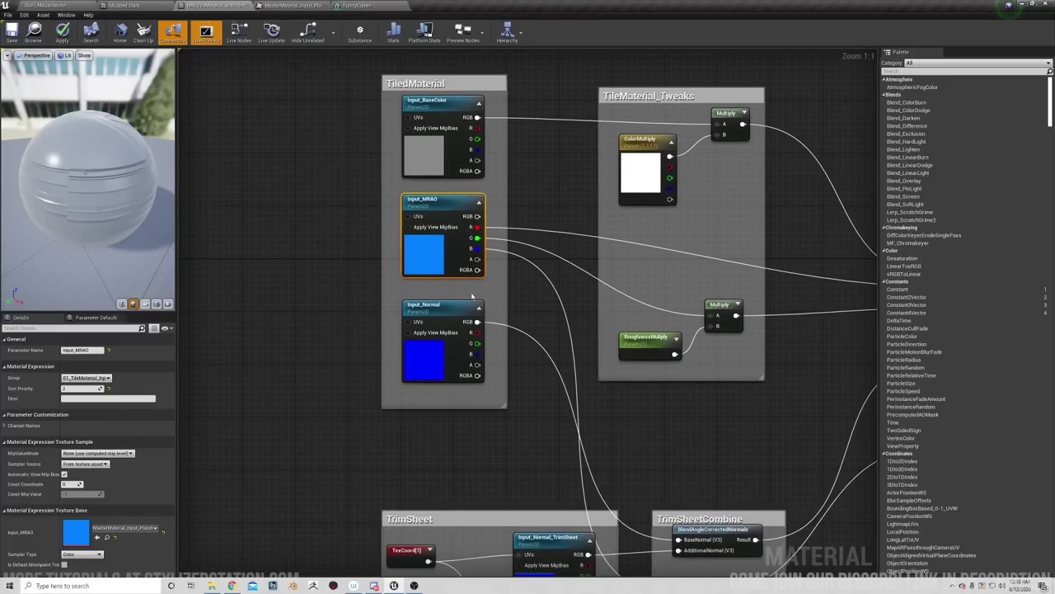
click(433, 310)
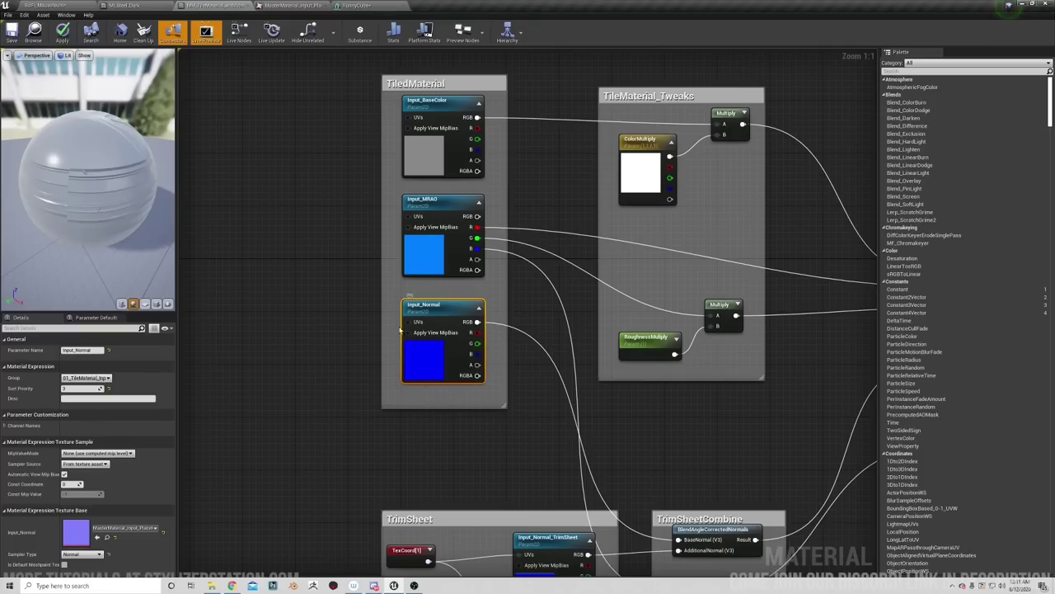
Examine how the ColorMultiply parameter and its Multiply node feed the base color in the TileMaterial_Tweaks group.
right_drag(554, 345, 444, 402)
right_drag(465, 338, 417, 368)
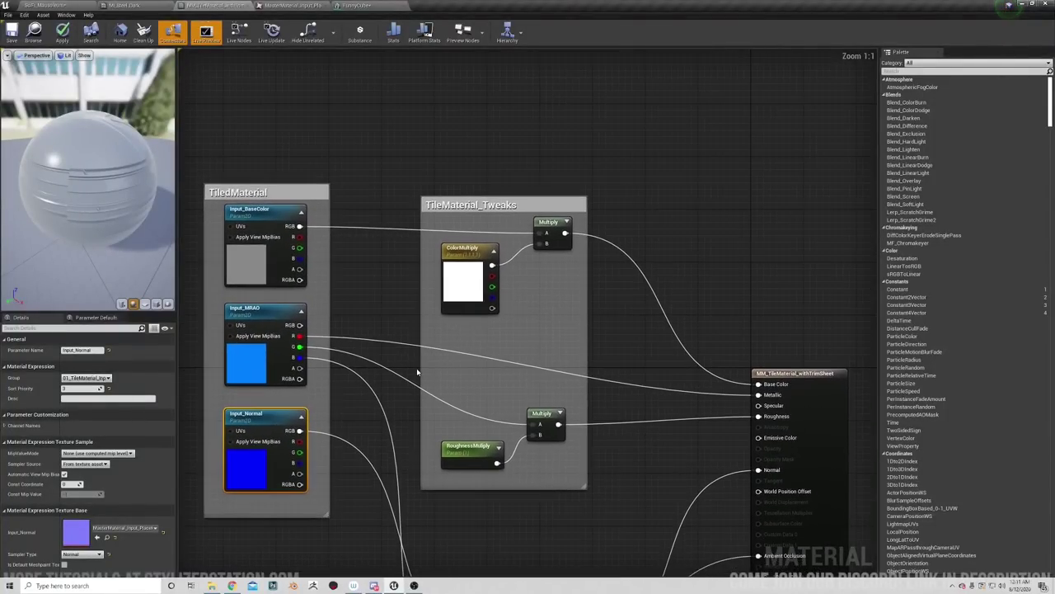
mouse_move(494, 231)
right_down()
mouse_move(475, 211)
mouse_move(485, 228)
right_up()
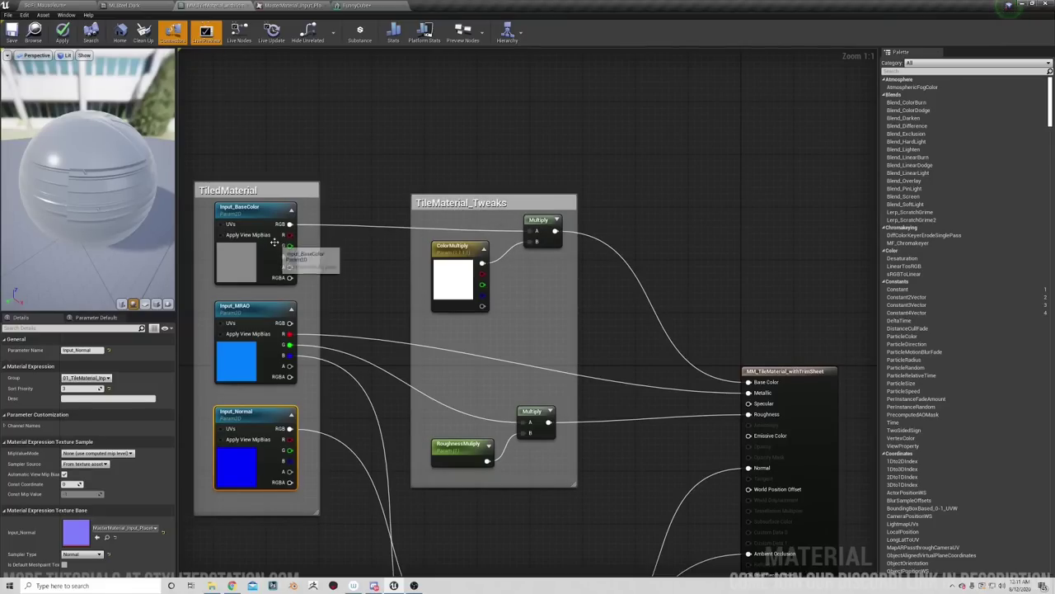
right_drag(316, 230, 330, 248)
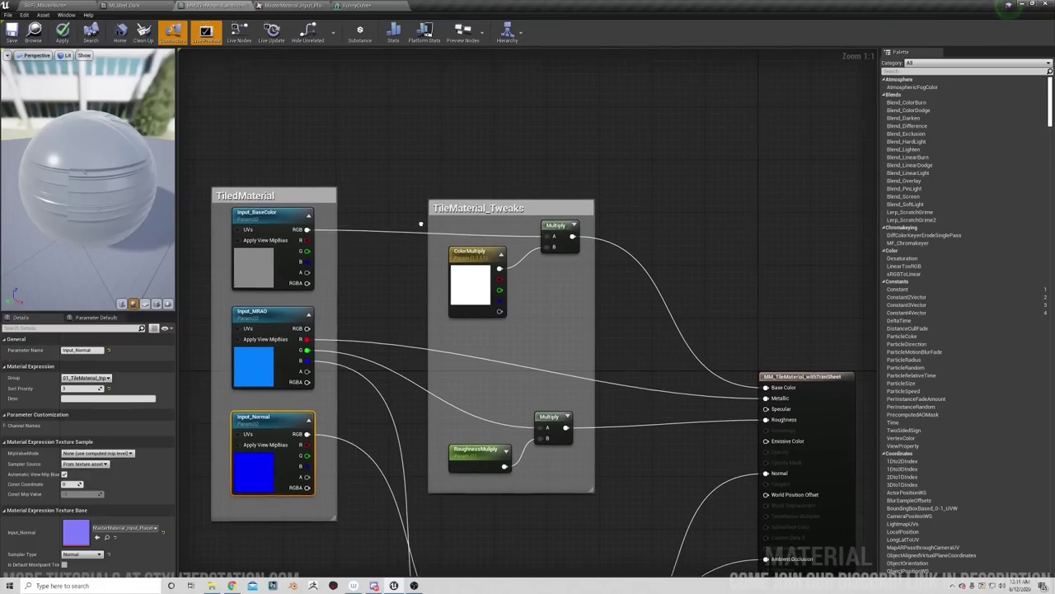
right_click(279, 219)
click(384, 224)
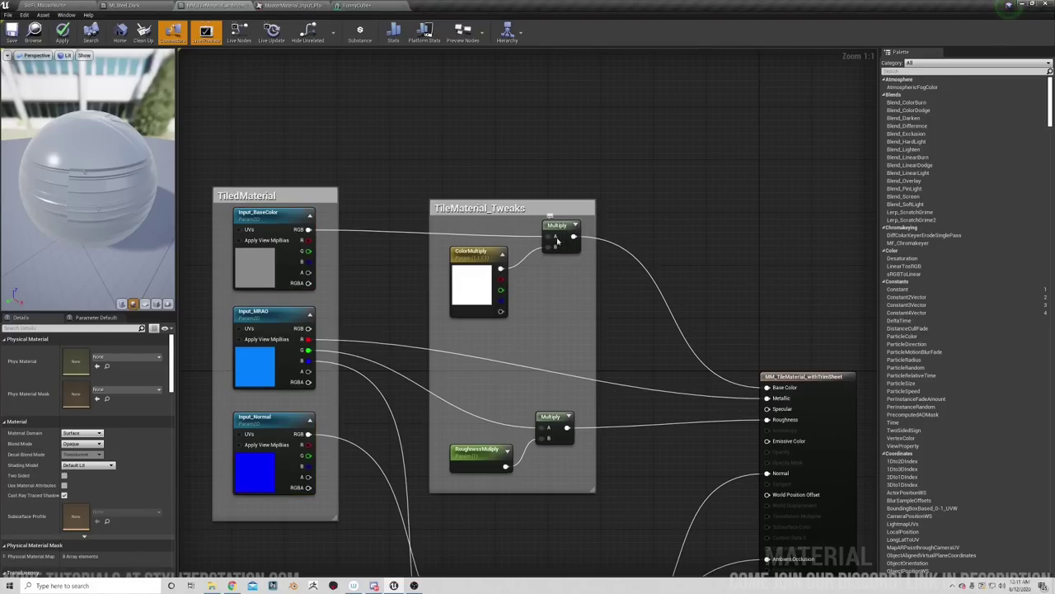
click(473, 255)
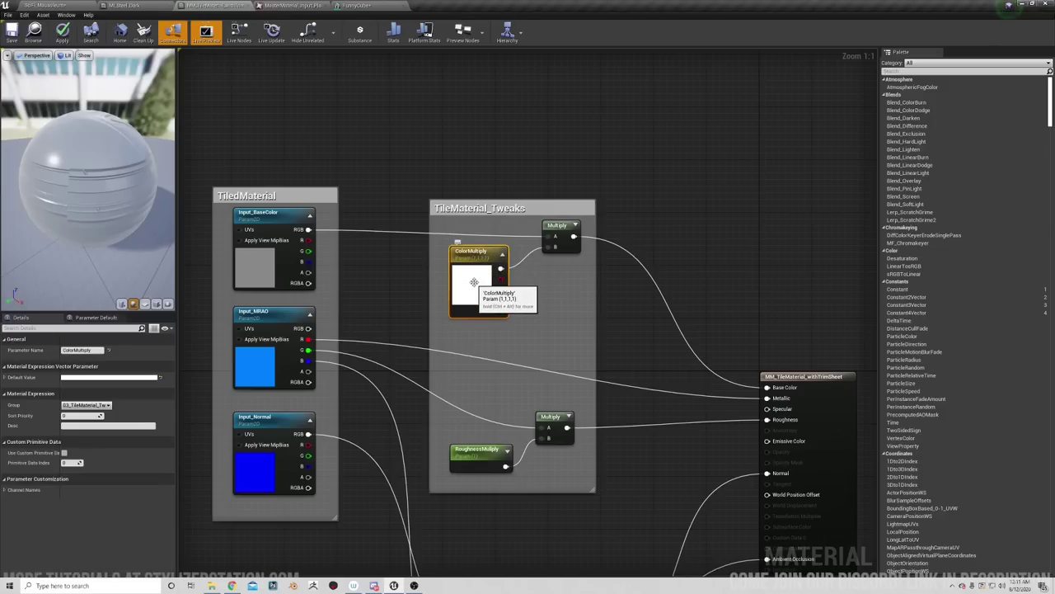
mouse_move(460, 282)
right_down()
mouse_move(473, 272)
mouse_move(466, 293)
right_up()
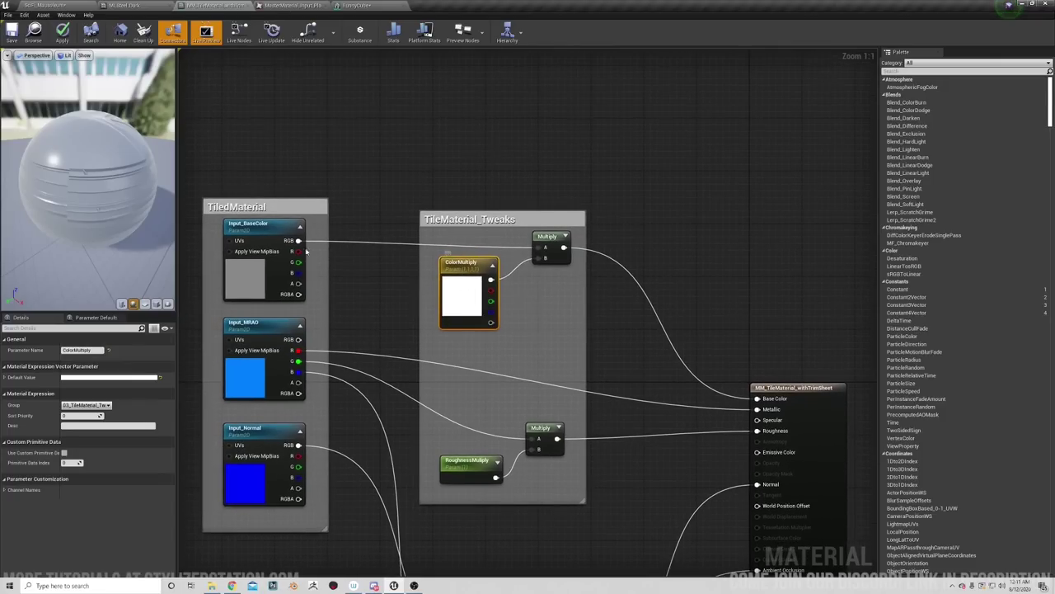
drag(97, 207, 151, 215)
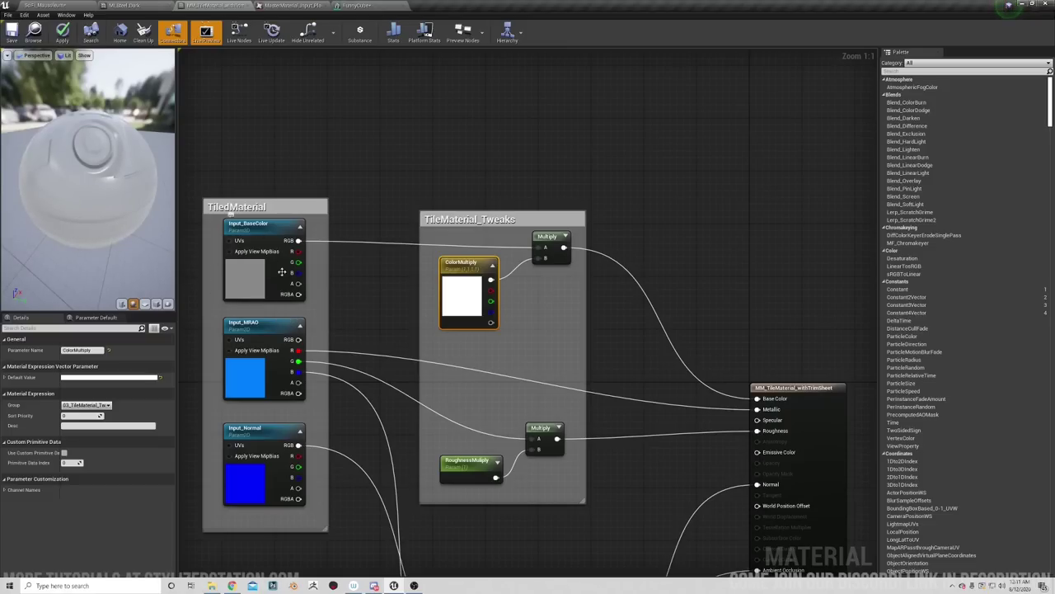
right_drag(484, 216, 471, 201)
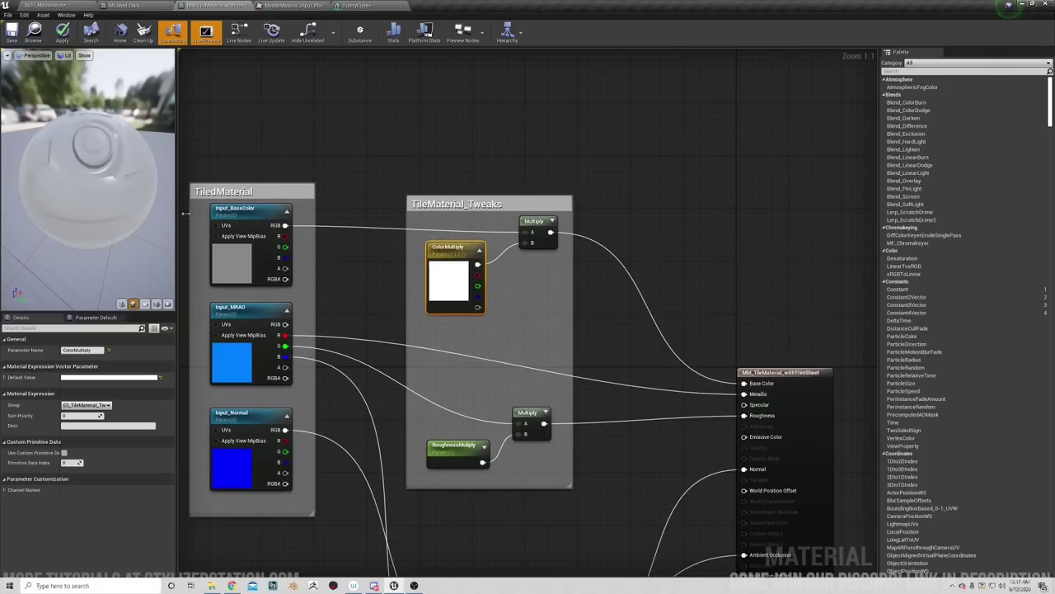
Try pinkish red and blue as ColorMultiply's default color, checking the tint on the preview sphere.
click(97, 378)
drag(177, 426, 185, 427)
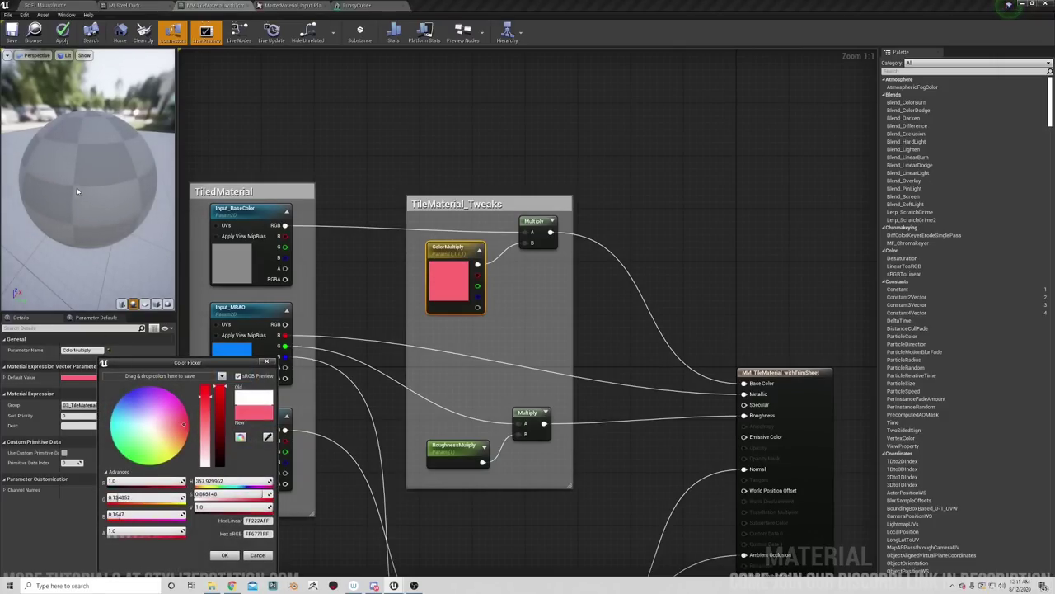
drag(69, 194, 53, 195)
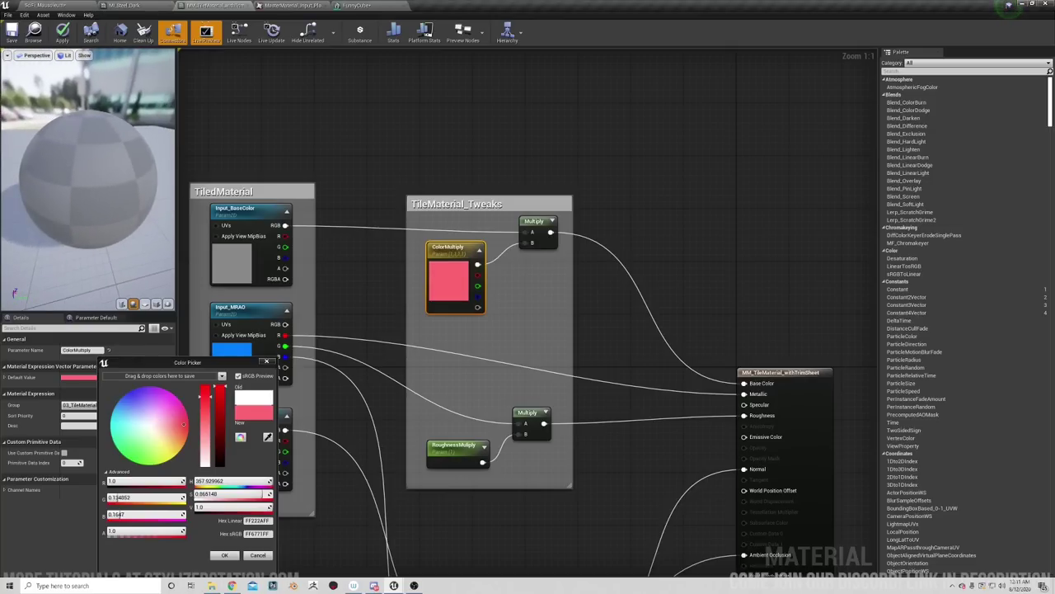
drag(116, 174, 143, 183)
drag(141, 418, 132, 395)
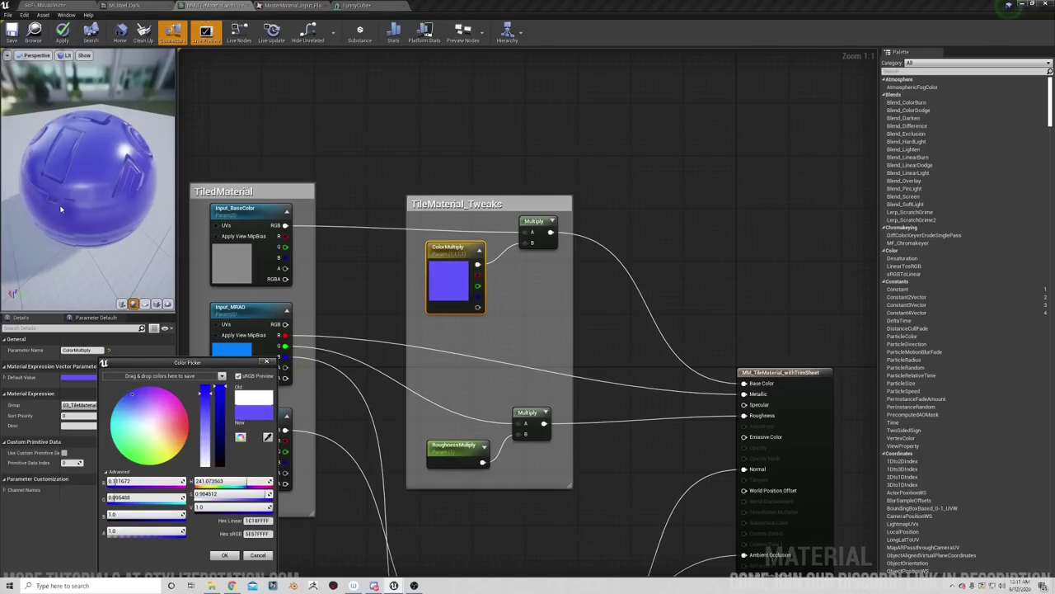
Reset the ColorMultiply parameter's default colour to white and accept the change.
mouse_move(66, 211)
mouse_down()
mouse_move(111, 212)
mouse_move(60, 208)
mouse_up()
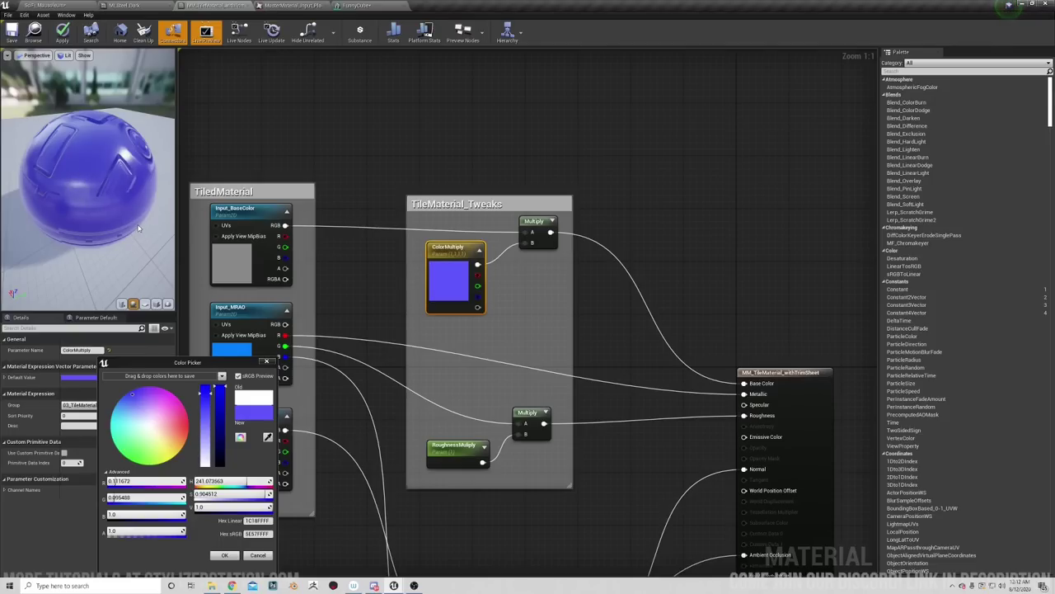
right_drag(313, 259, 398, 194)
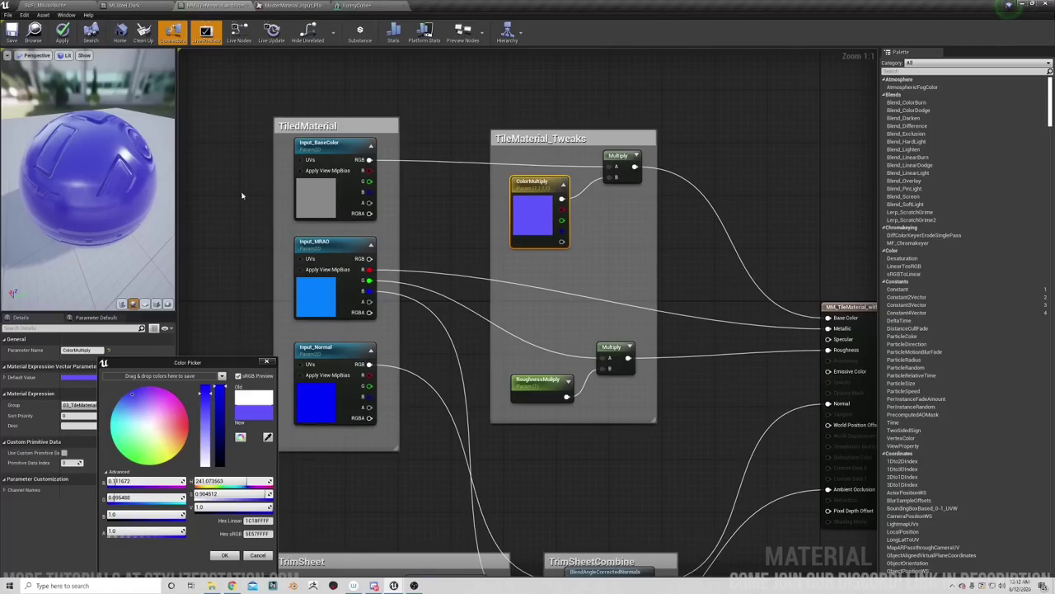
right_drag(412, 245, 332, 265)
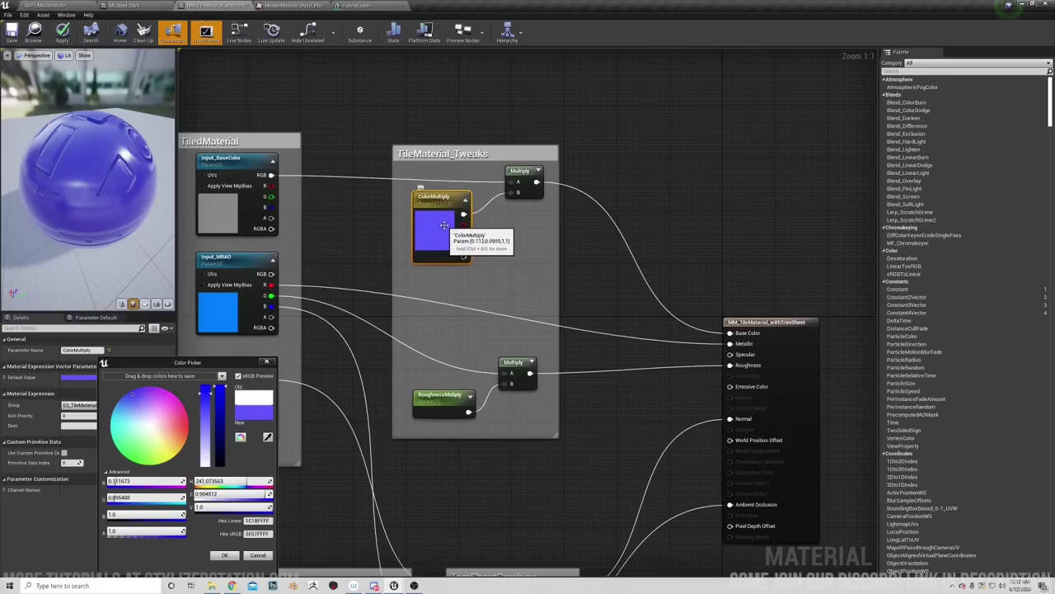
drag(206, 398, 201, 493)
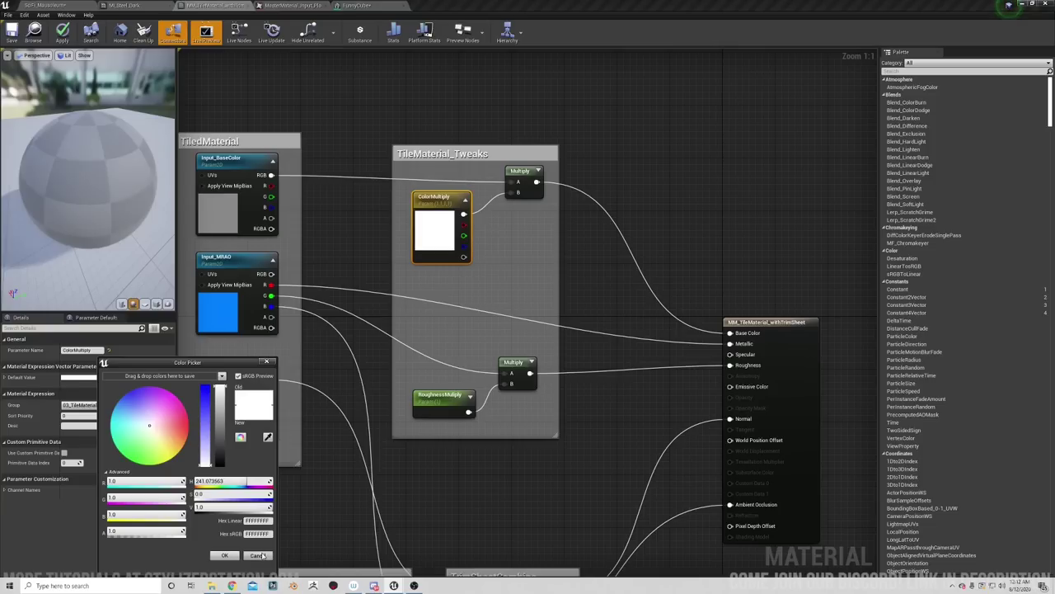
click(224, 555)
right_drag(471, 316, 461, 265)
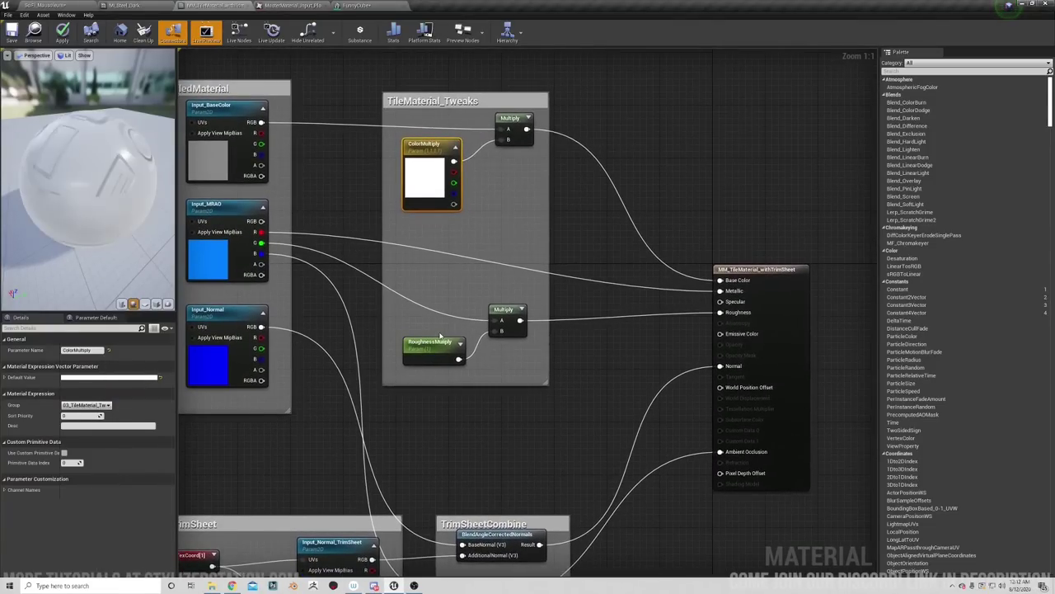
Nudge the Multiply node that feeds the Roughness input slightly upward inside the TileMaterial_Tweaks group.
drag(508, 311, 513, 297)
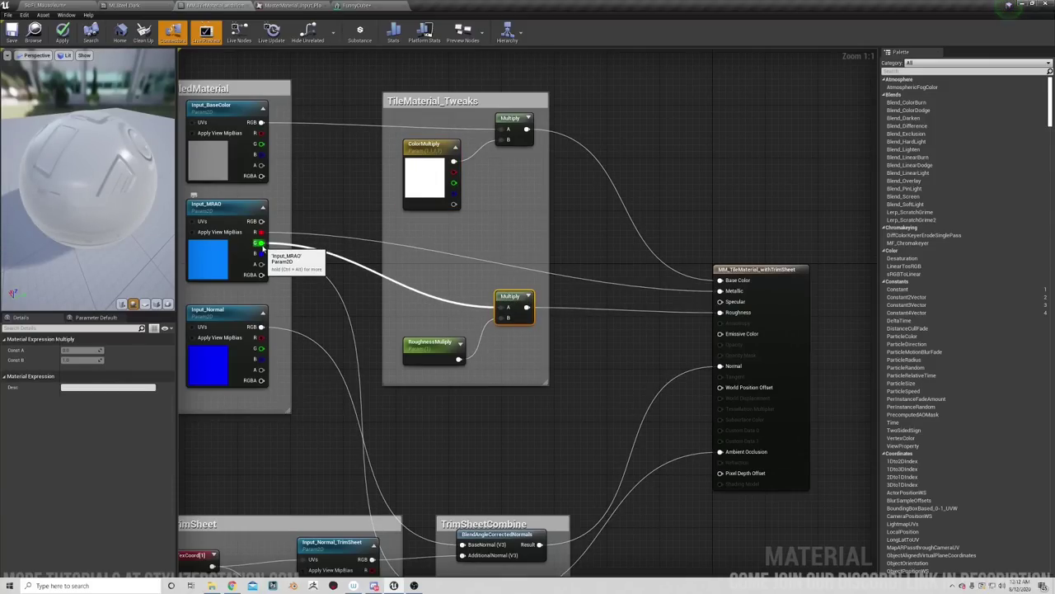
ctrl+drag(262, 245, 263, 253)
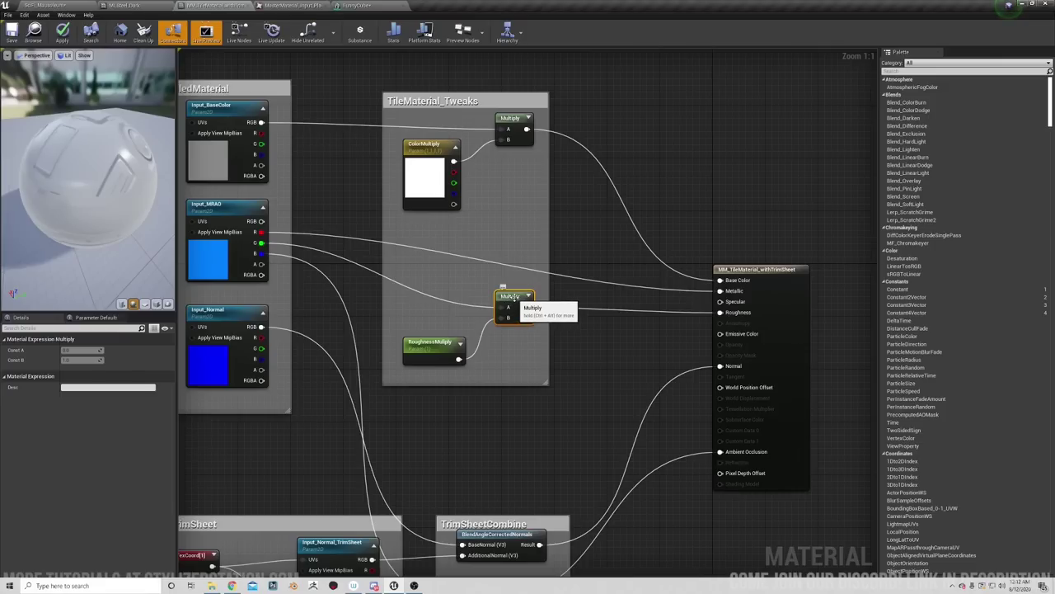
Try different default values for the RoughnessMultiply parameter and compare the reflections on the preview sphere.
click(426, 345)
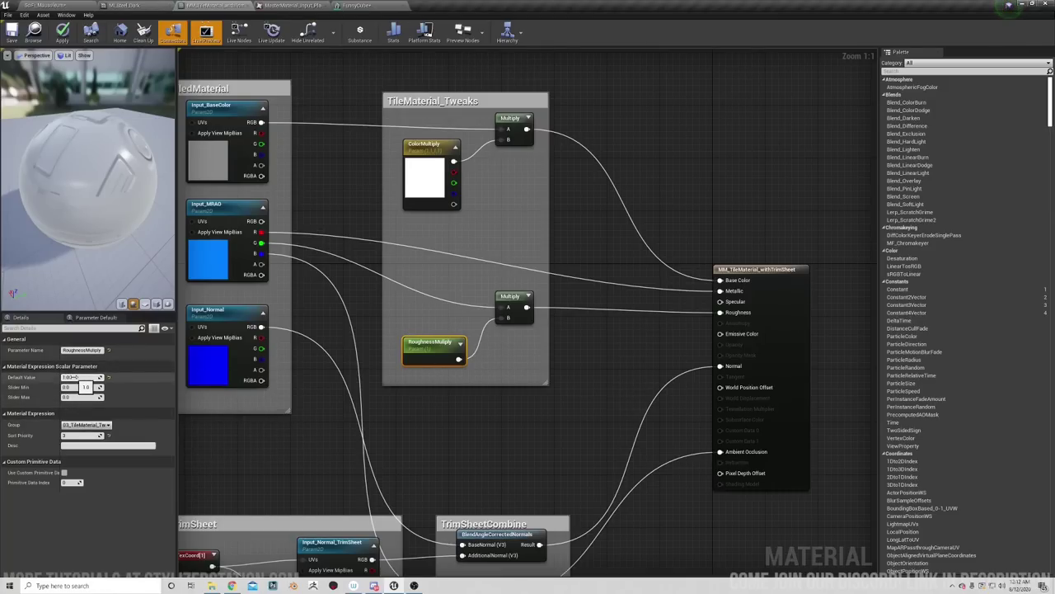
scroll(77, 214, up, 3)
scroll(80, 202, down, 5)
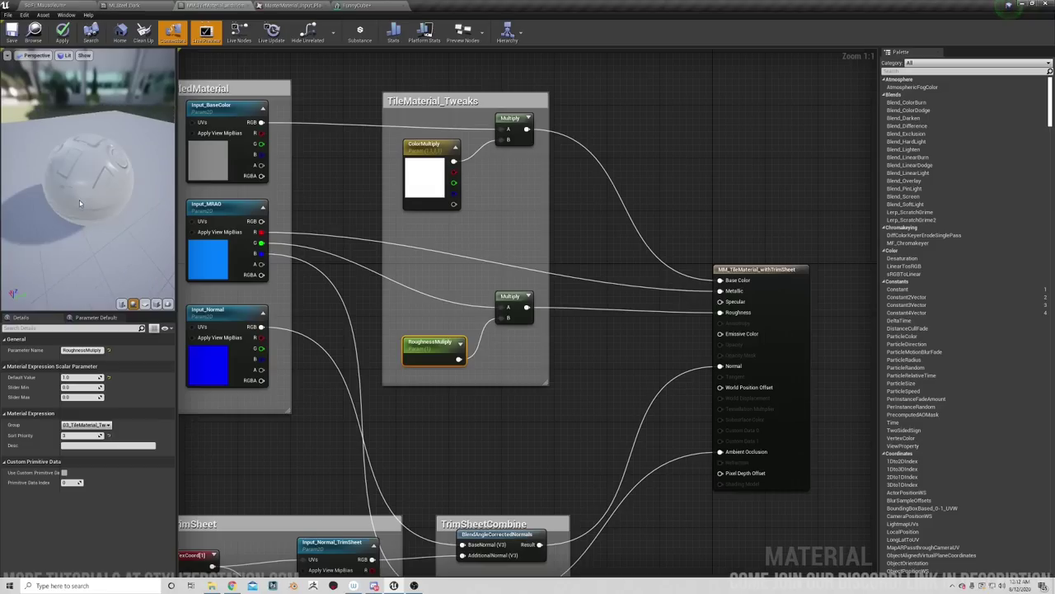
drag(80, 202, 86, 193)
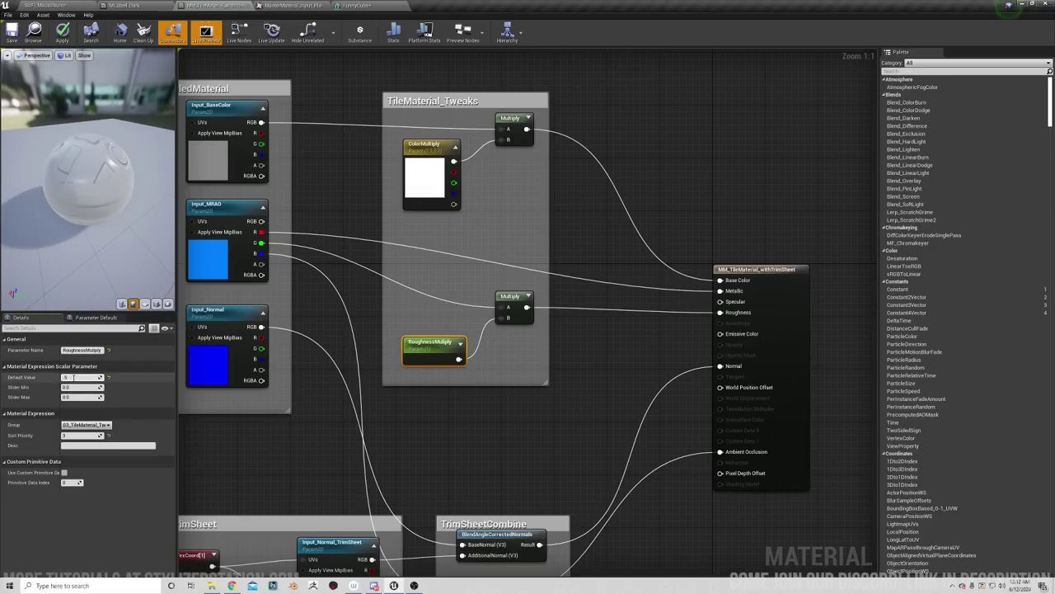
text(.8)
key(Return)
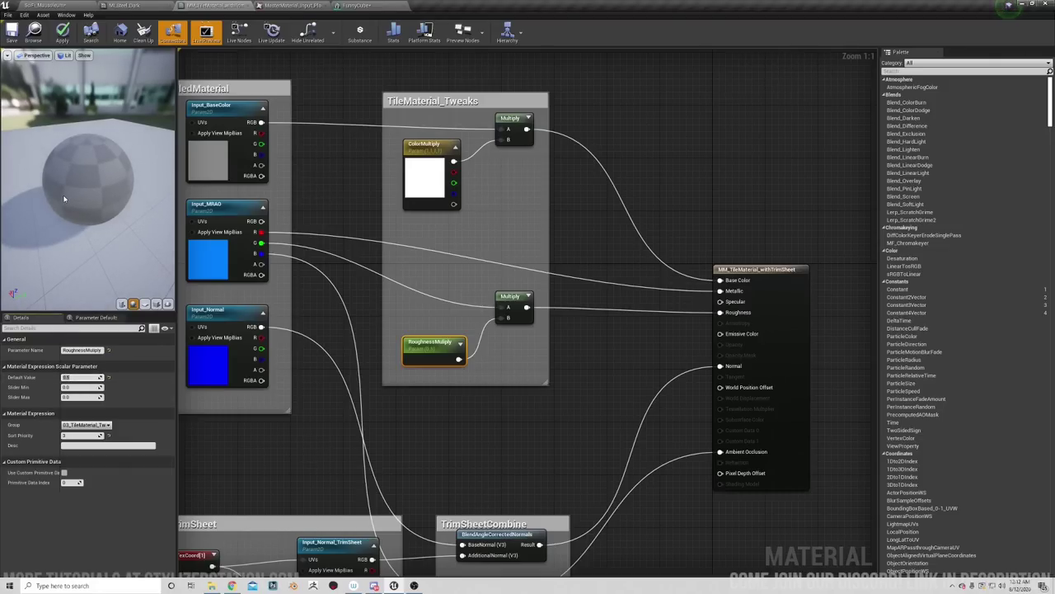
drag(69, 197, 120, 223)
drag(70, 161, 70, 231)
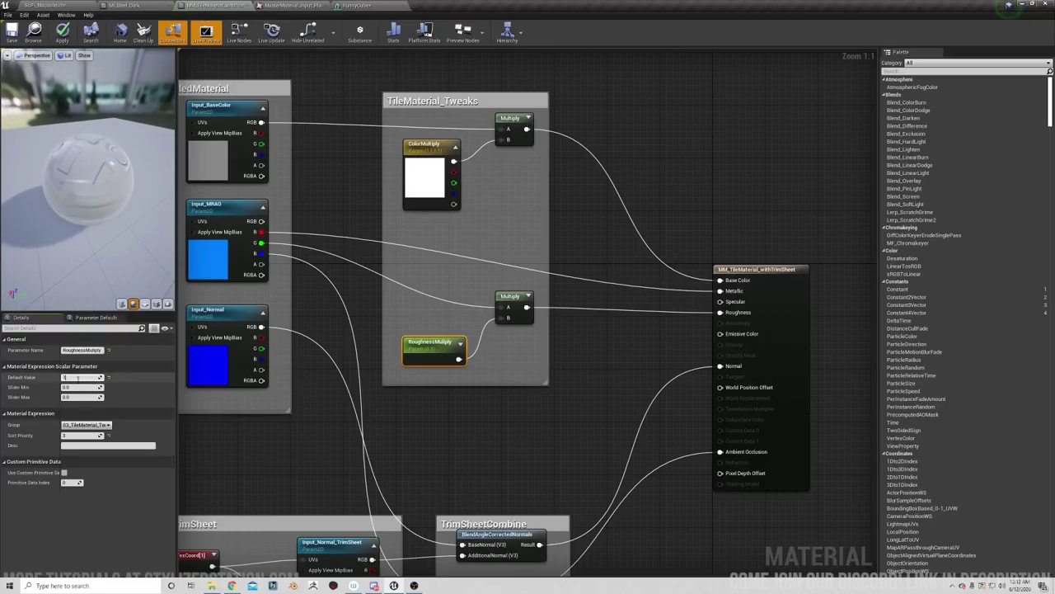
key(Return)
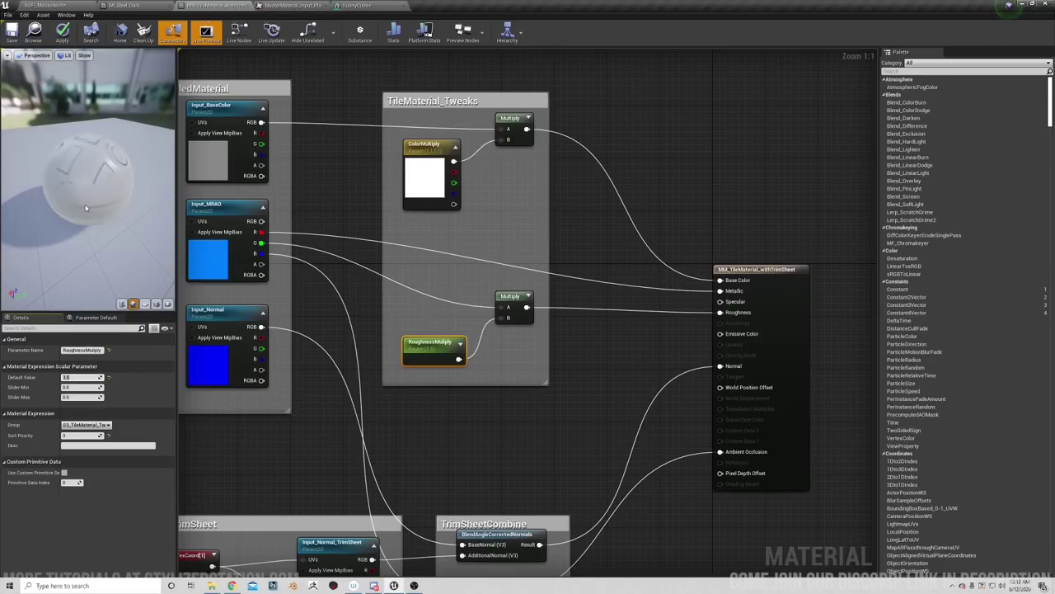
mouse_move(87, 208)
mouse_down()
mouse_move(194, 207)
mouse_move(95, 208)
mouse_up()
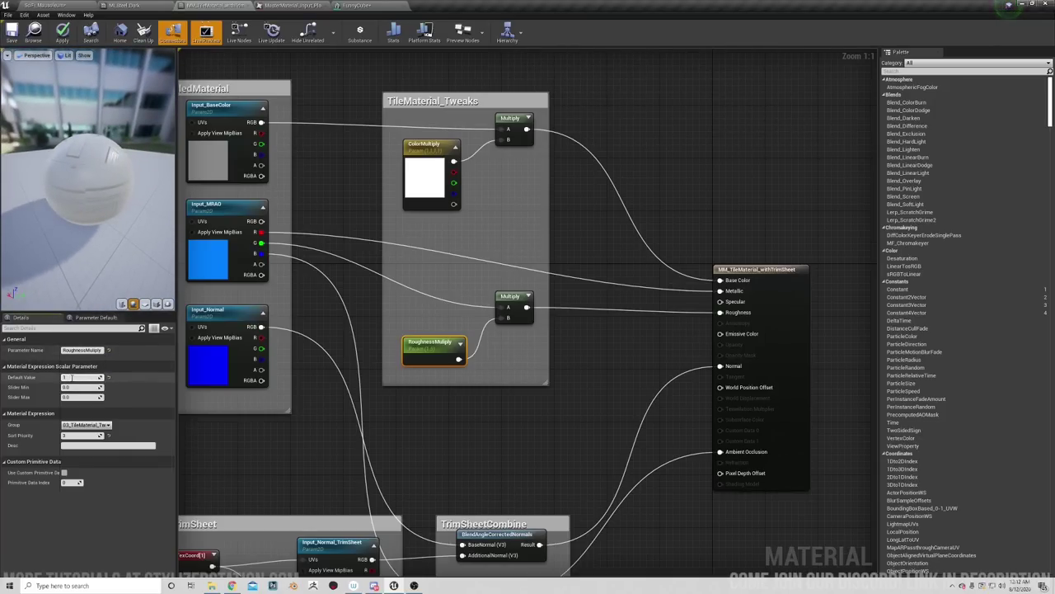
Set the RoughnessMultiply parameter's default value to 1 and deselect the node.
text(0)
key(Return)
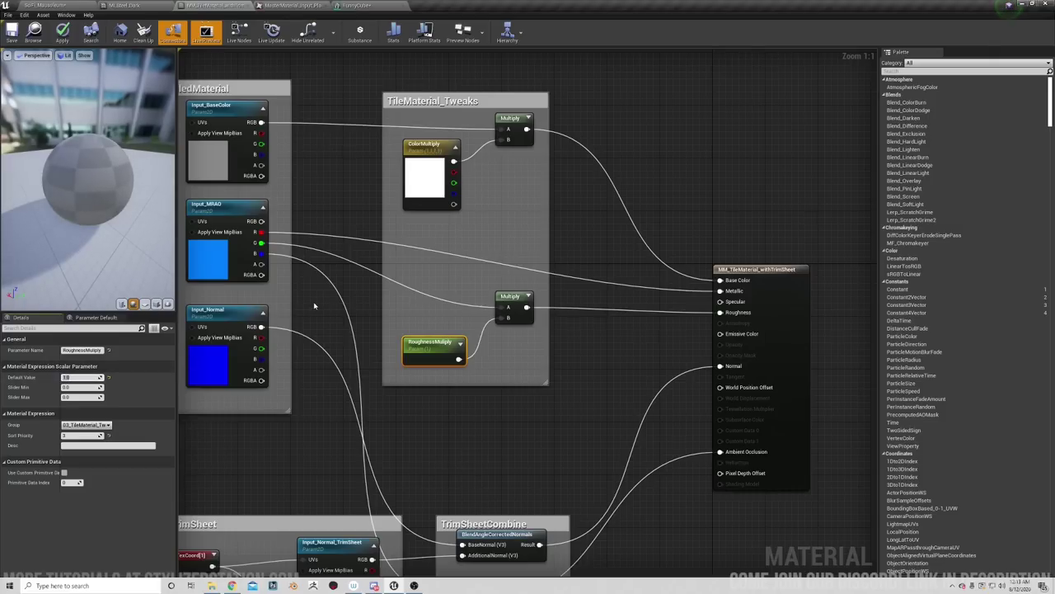
click(314, 306)
right_drag(314, 306, 339, 338)
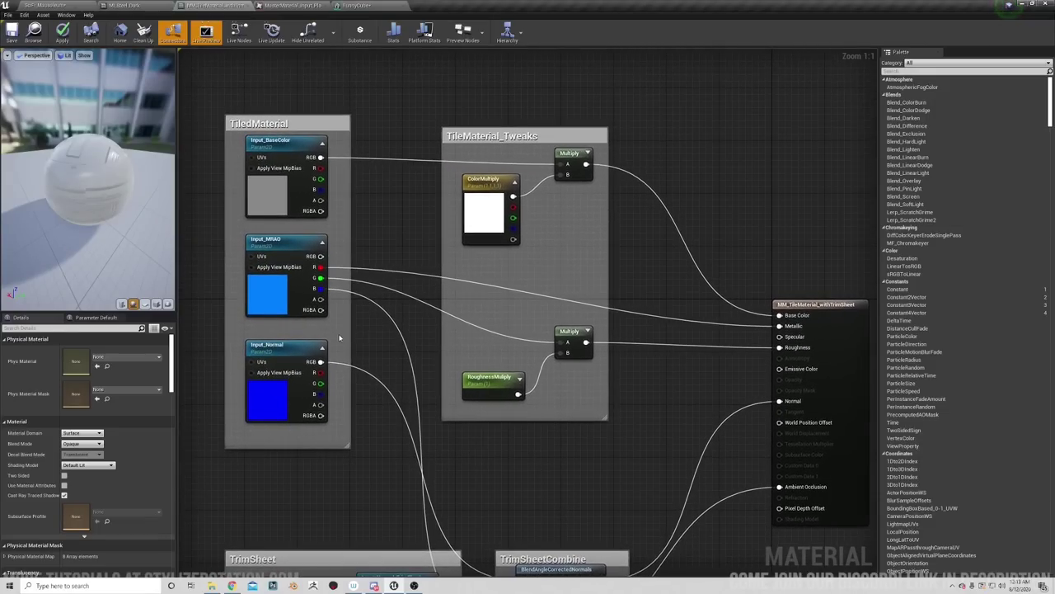
Examine how Input_MRAO, ColorMultiply and the two Multiply nodes connect through TileMaterial_Tweaks to the material output.
drag(274, 242, 276, 248)
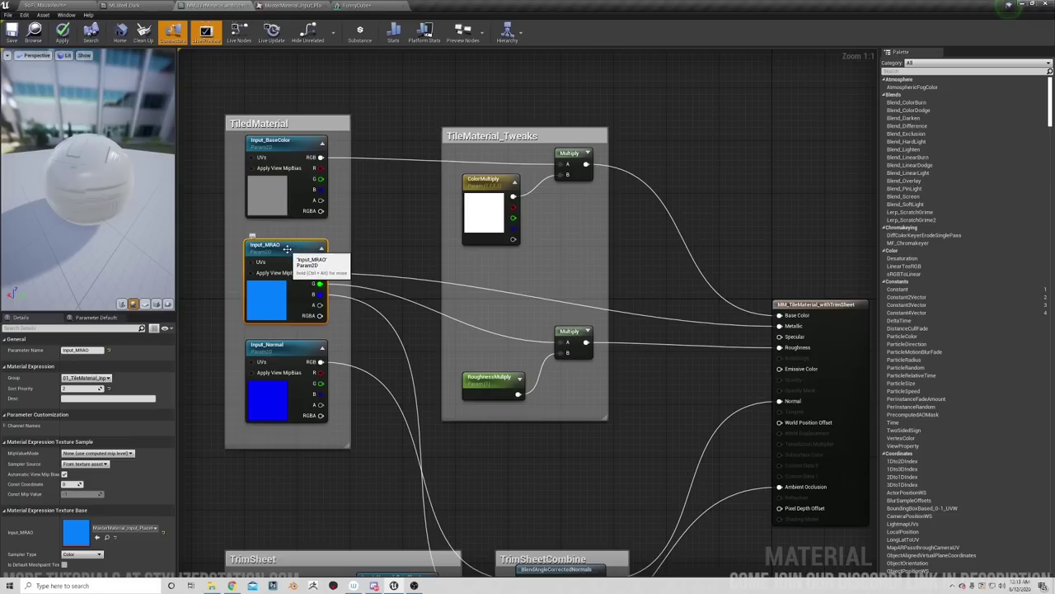
right_drag(287, 250, 284, 232)
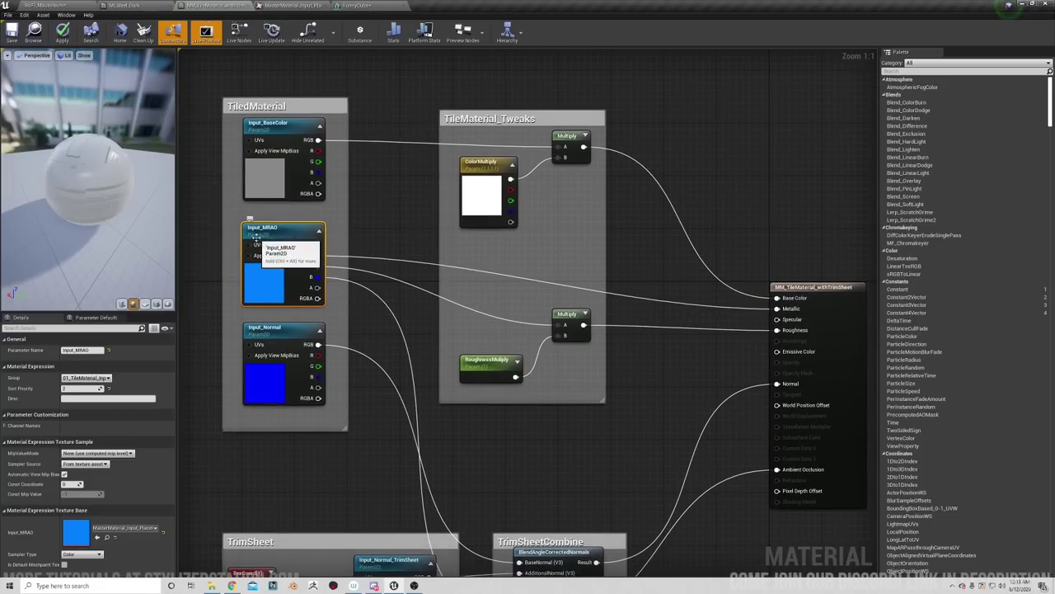
right_drag(269, 234, 268, 189)
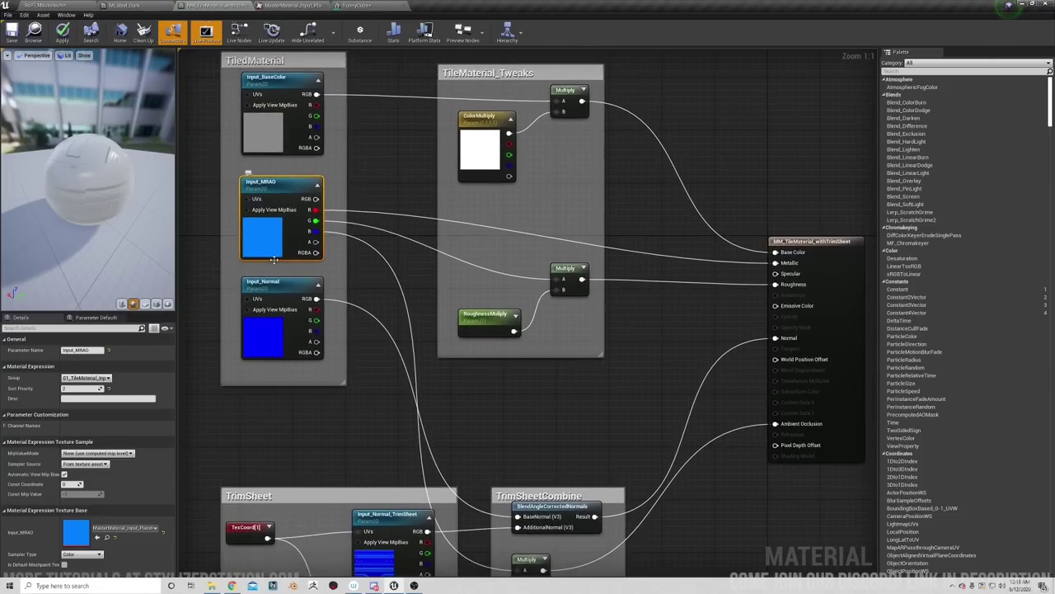
right_drag(288, 288, 287, 328)
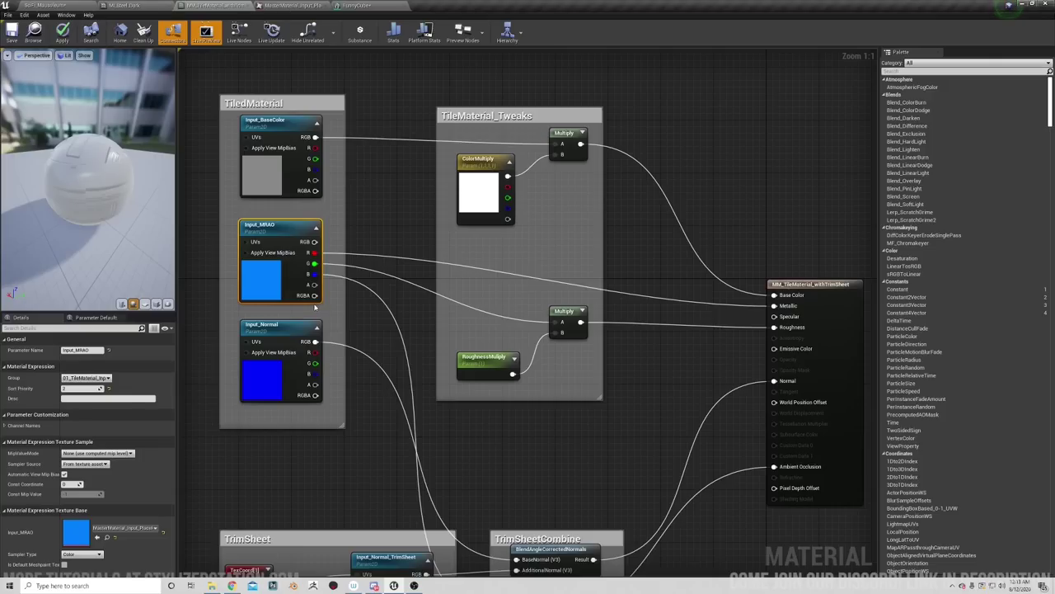
right_drag(314, 306, 386, 320)
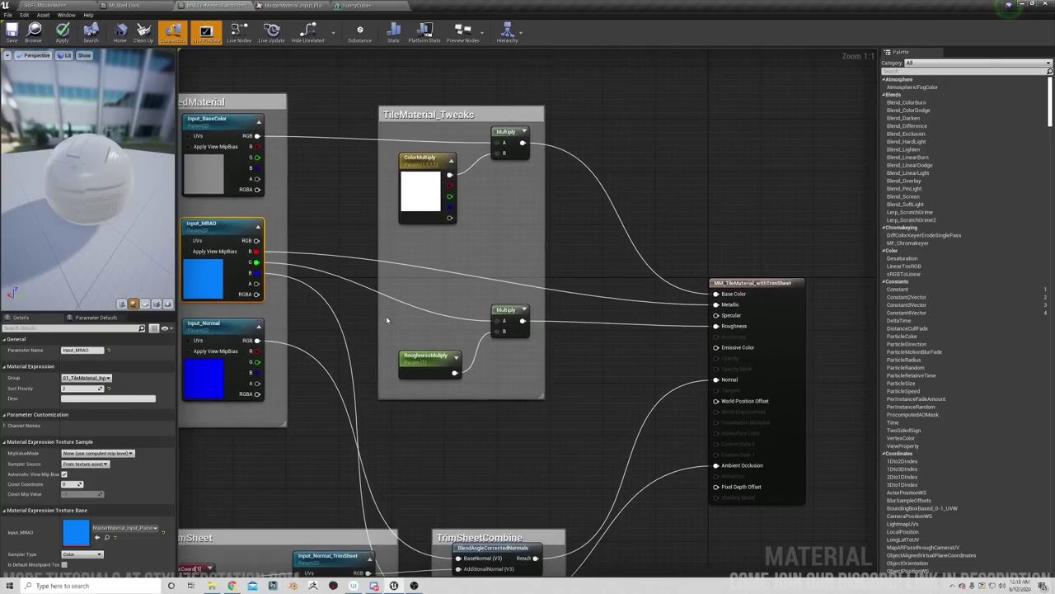
click(506, 310)
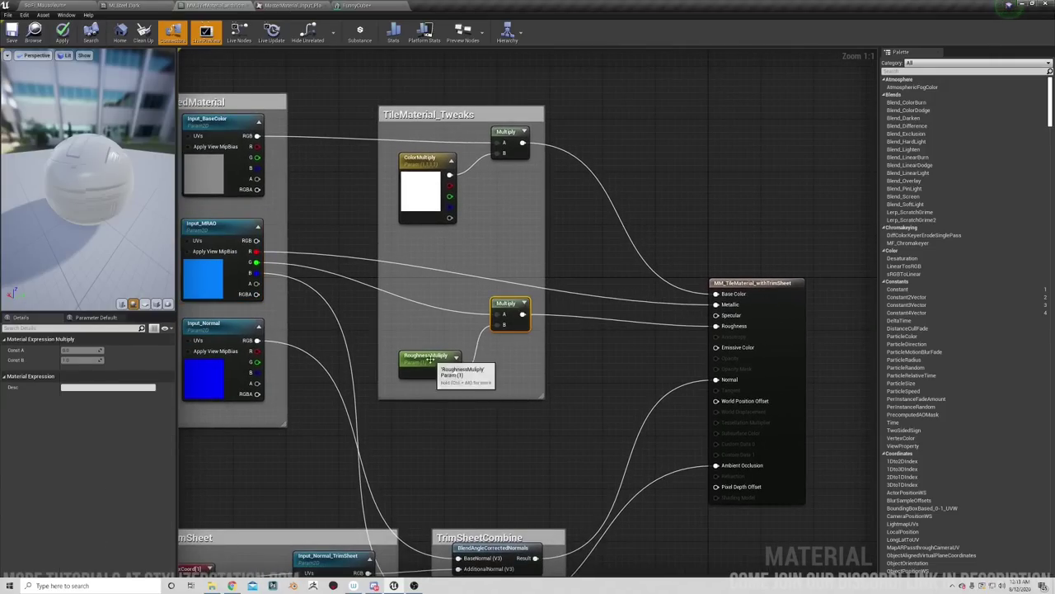
right_drag(495, 315, 503, 332)
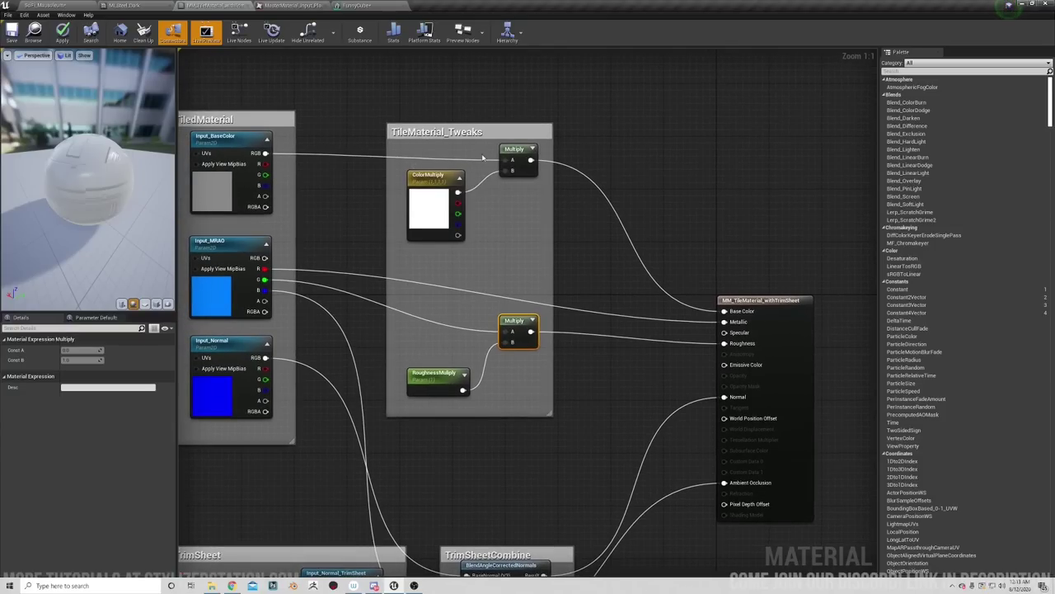
right_drag(500, 250, 528, 275)
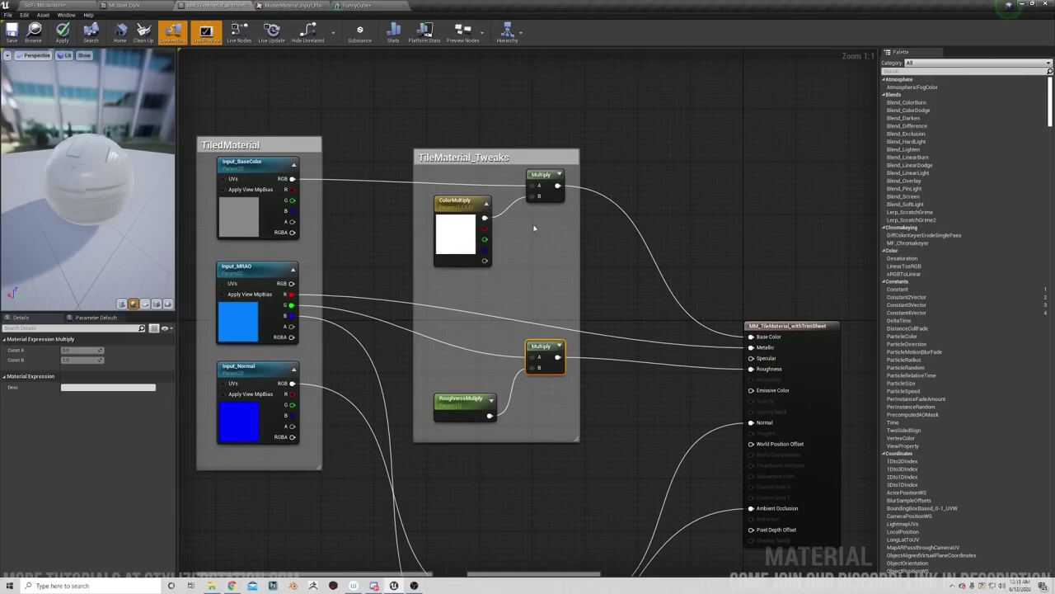
right_drag(558, 226, 563, 199)
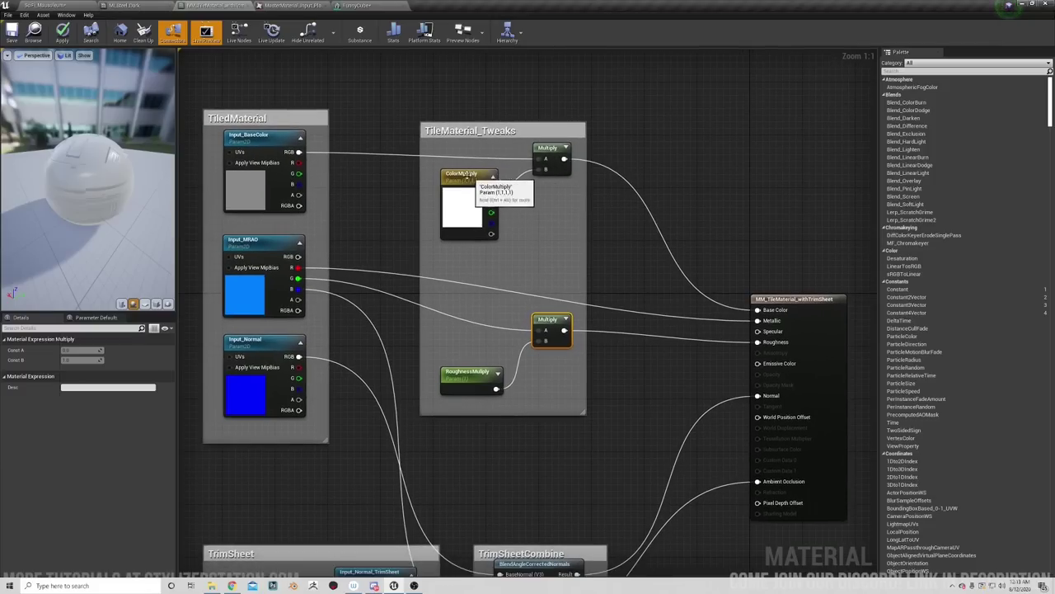
click(465, 176)
click(547, 148)
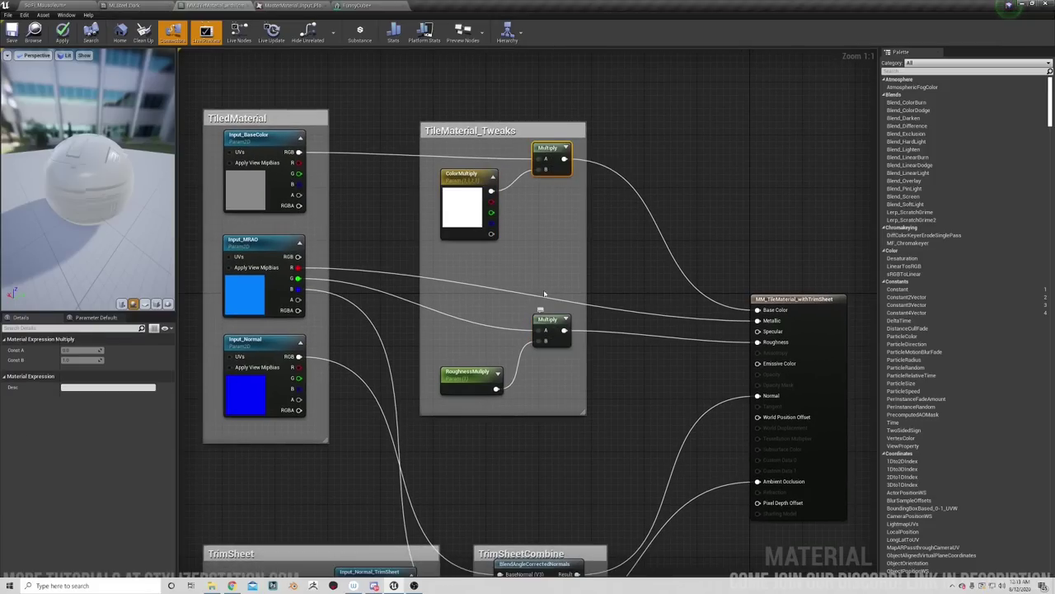
click(547, 322)
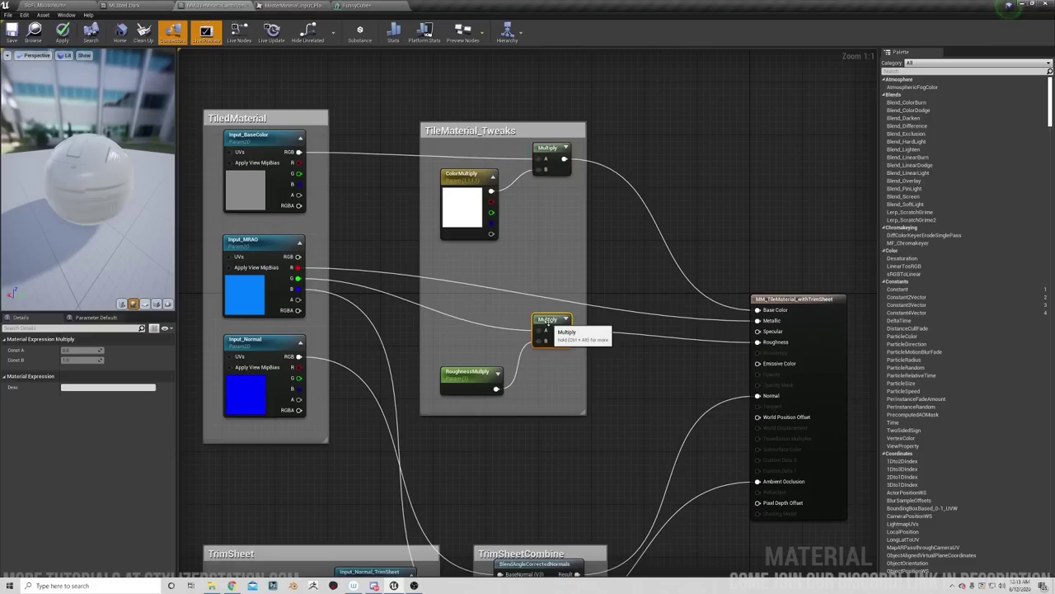
mouse_move(512, 305)
right_down()
mouse_move(504, 289)
mouse_move(497, 306)
mouse_move(503, 273)
mouse_move(499, 291)
mouse_move(512, 292)
right_up()
Show the SciFi_Mausoleum level in the Shader Complexity view mode and examine the shader cost around the room and statue.
click(39, 5)
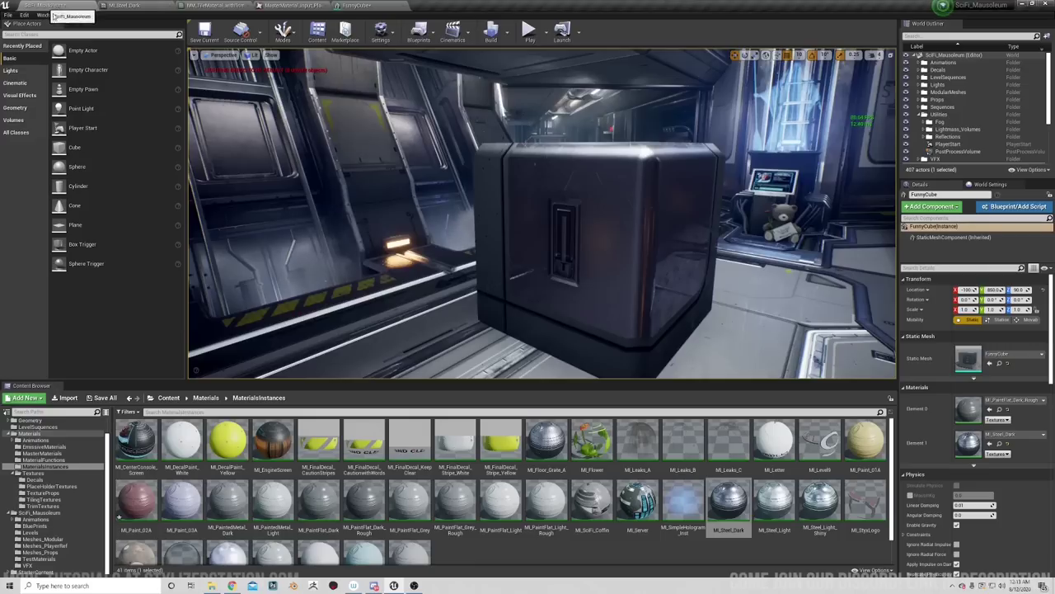
right_drag(462, 210, 544, 206)
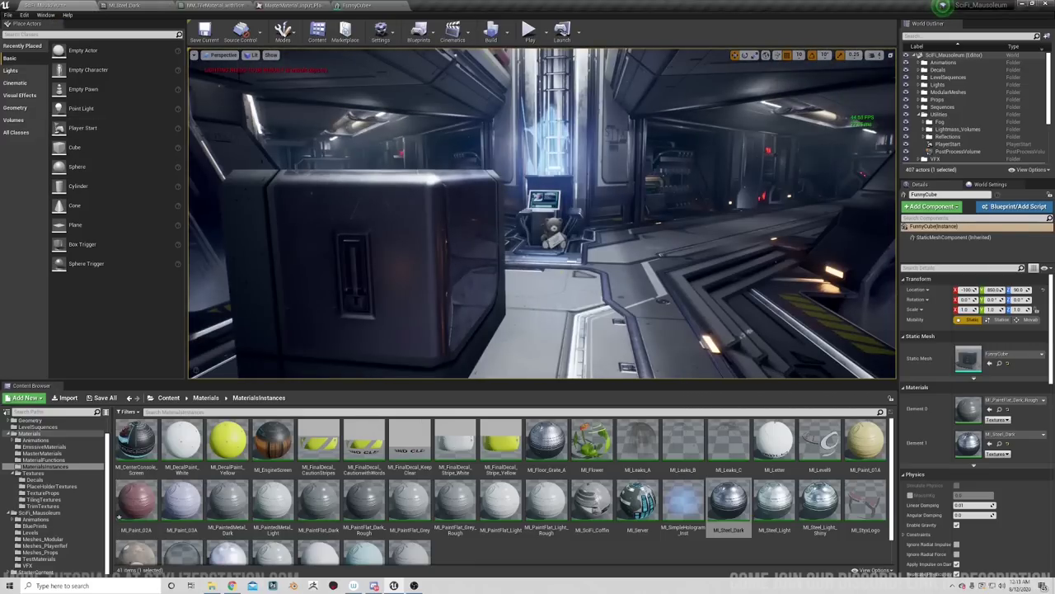
click(251, 55)
mouse_move(289, 145)
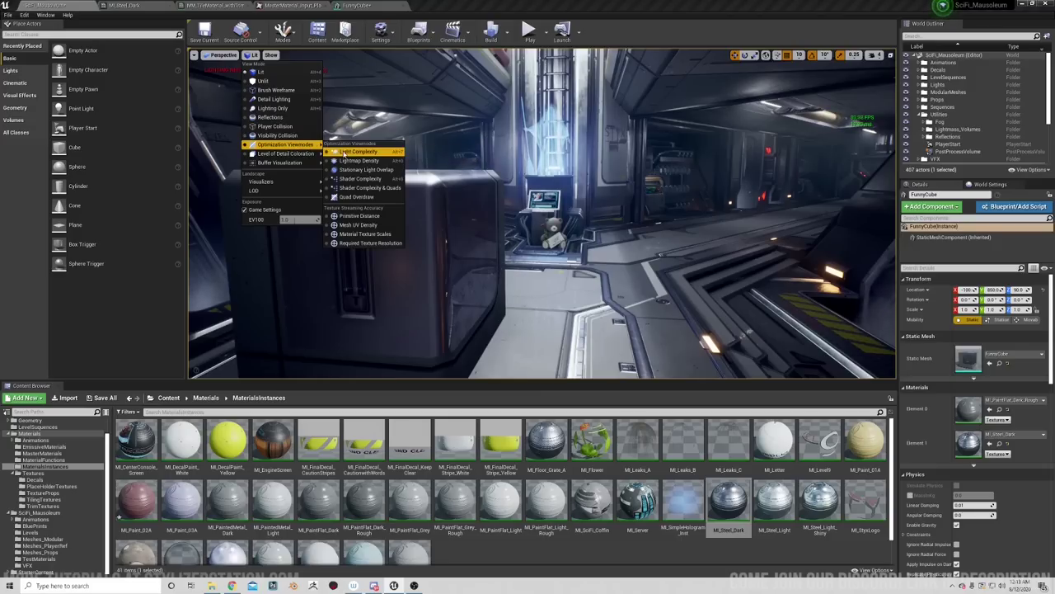
click(361, 178)
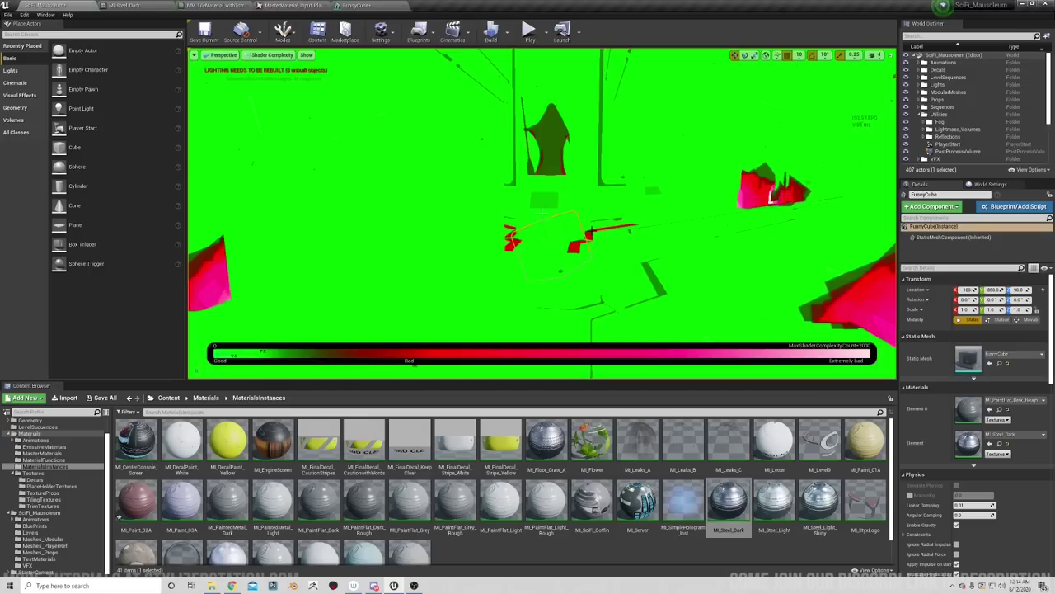
right_drag(543, 214, 542, 215)
right_drag(542, 213, 603, 209)
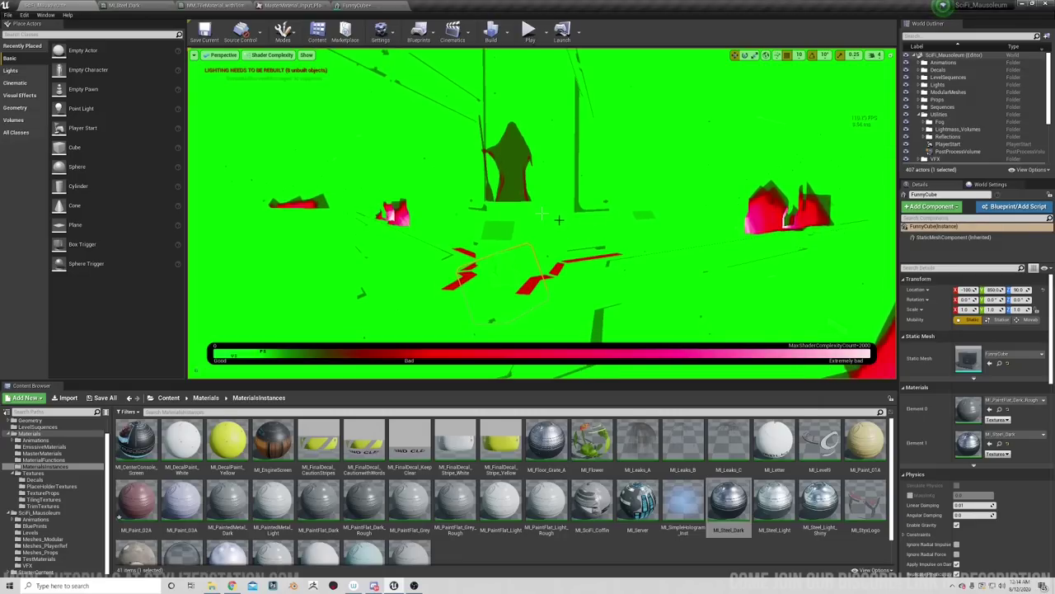
key(w)
mouse_move(533, 219)
right_down()
mouse_move(551, 217)
mouse_move(521, 217)
mouse_move(551, 218)
mouse_move(541, 221)
right_up()
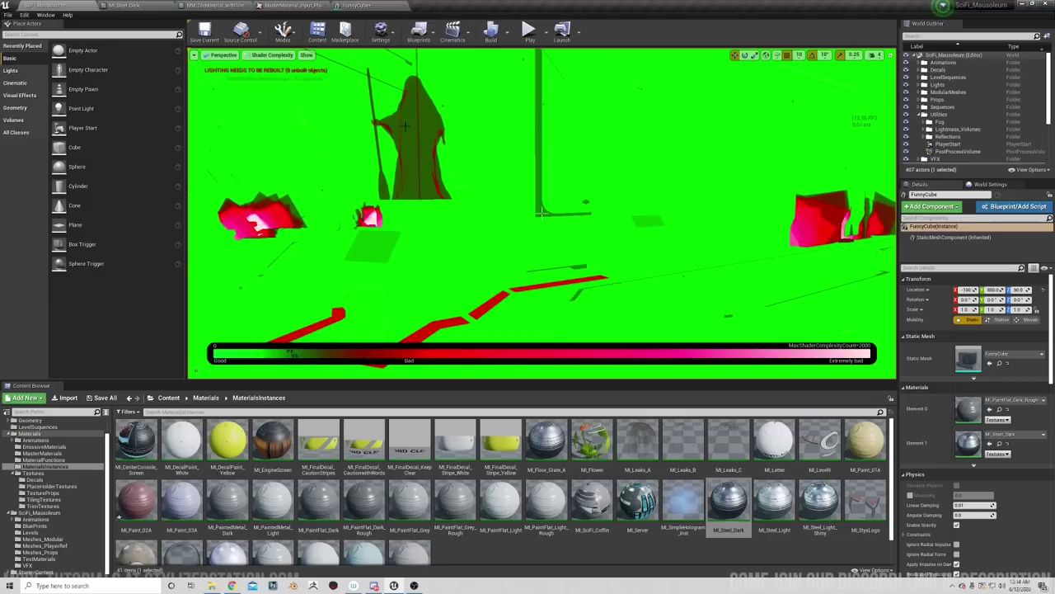
Return to the MM_TileMaterial_withTrimSheet material graph.
click(379, 6)
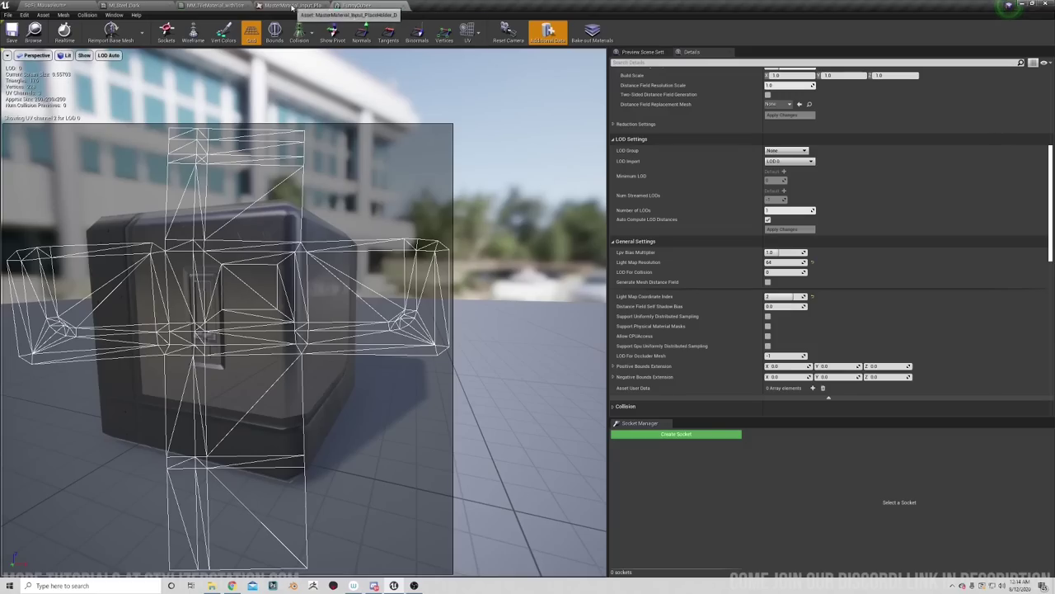
click(295, 7)
click(136, 6)
click(213, 6)
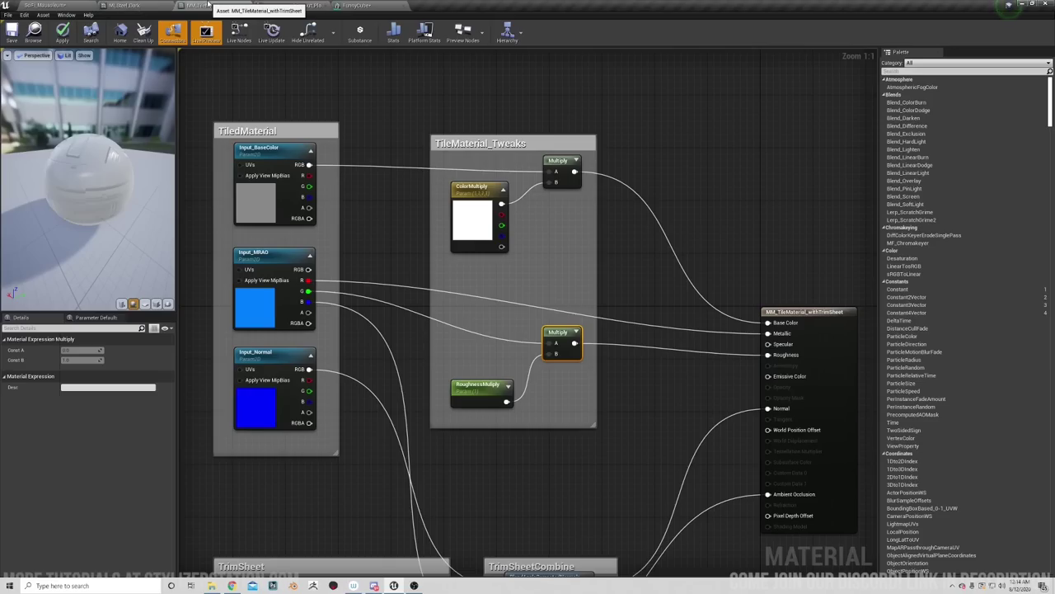
Examine how the TileMaterial_Tweaks, TrimSheet and TrimSheetCombine groups connect to the material output.
right_drag(372, 238, 348, 194)
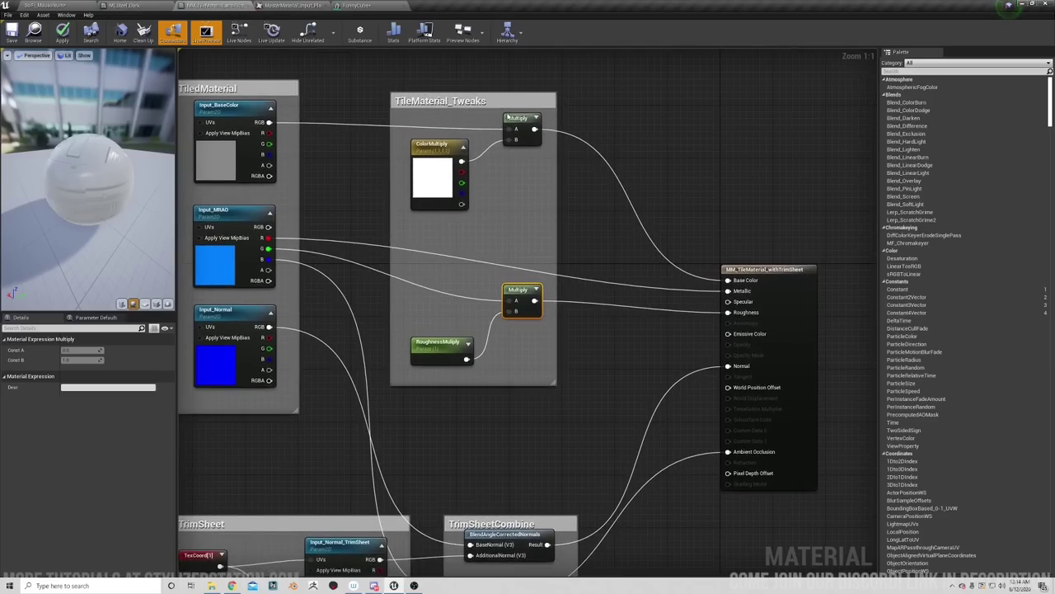
right_drag(523, 187, 501, 187)
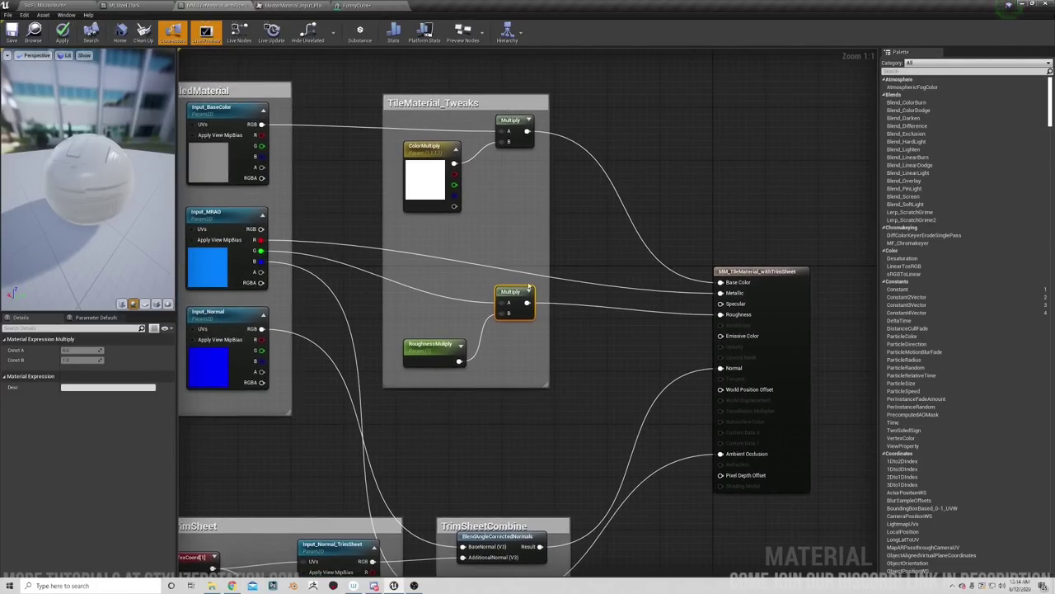
right_drag(558, 222, 591, 140)
right_drag(609, 257, 606, 206)
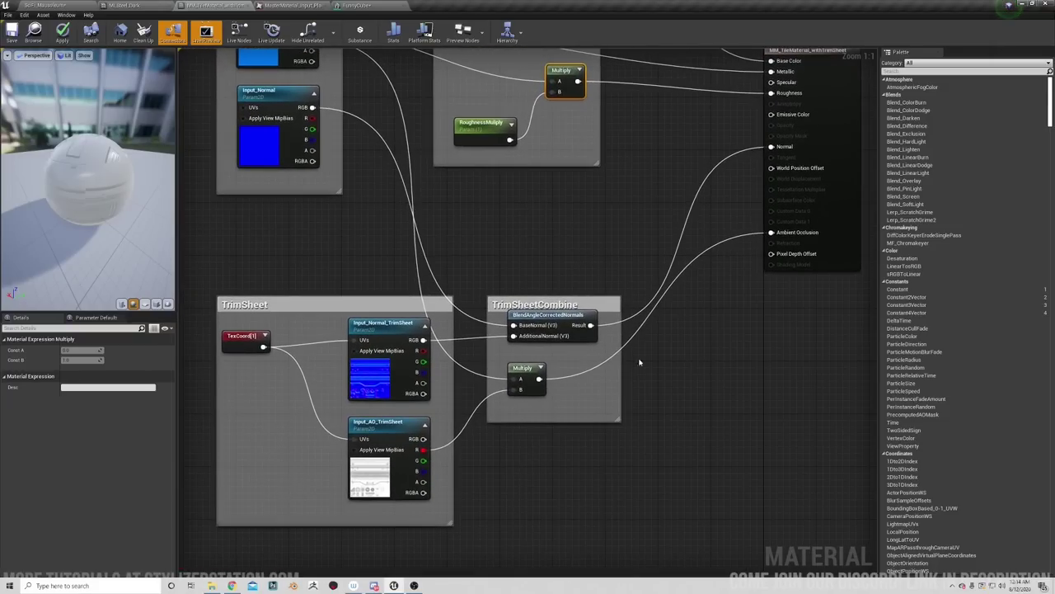
right_drag(433, 291, 407, 338)
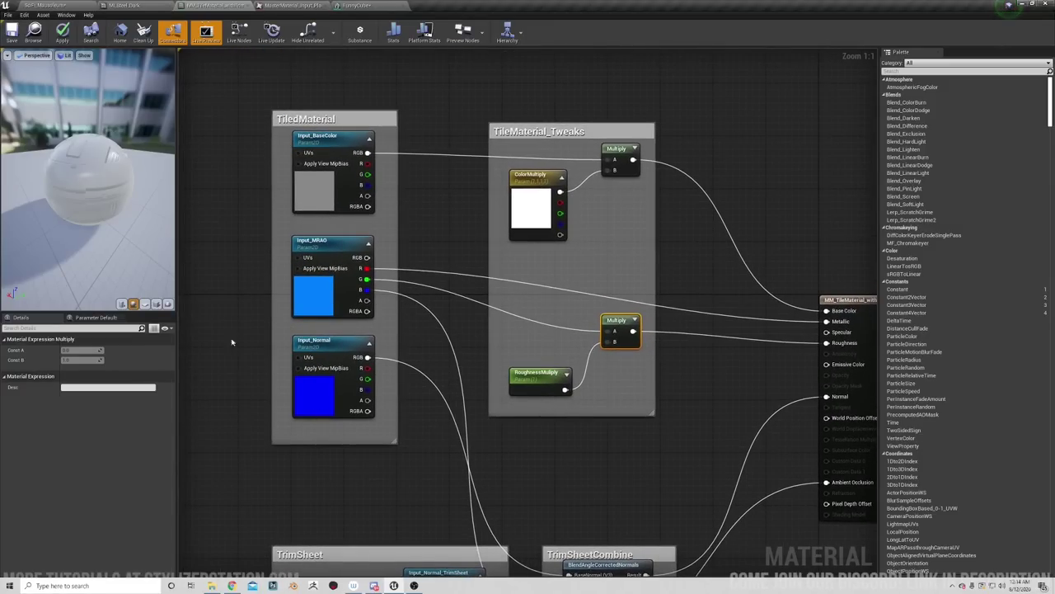
Show the SciFi_Mausoleum level and examine the shader complexity of the floor strips and the surrounding room.
click(56, 6)
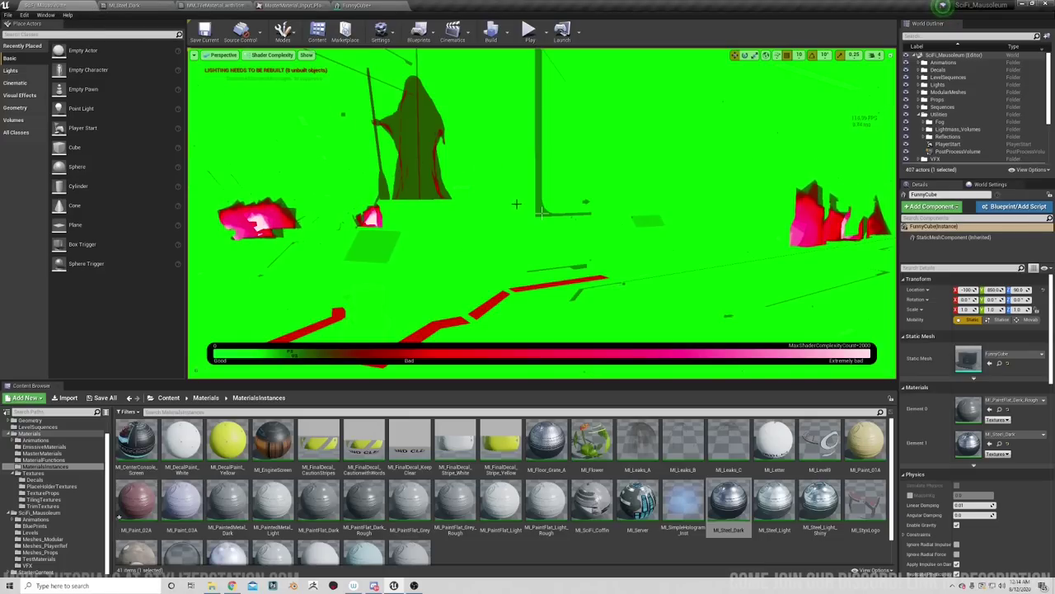
mouse_move(481, 194)
right_down()
mouse_move(548, 192)
mouse_move(545, 214)
mouse_move(484, 195)
right_up()
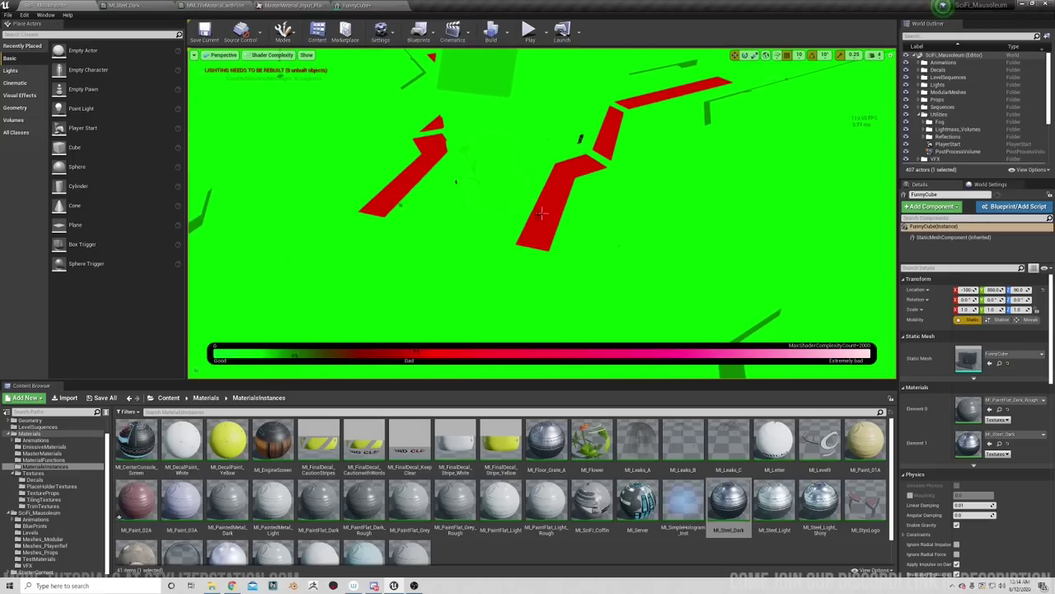
right_drag(542, 214, 542, 213)
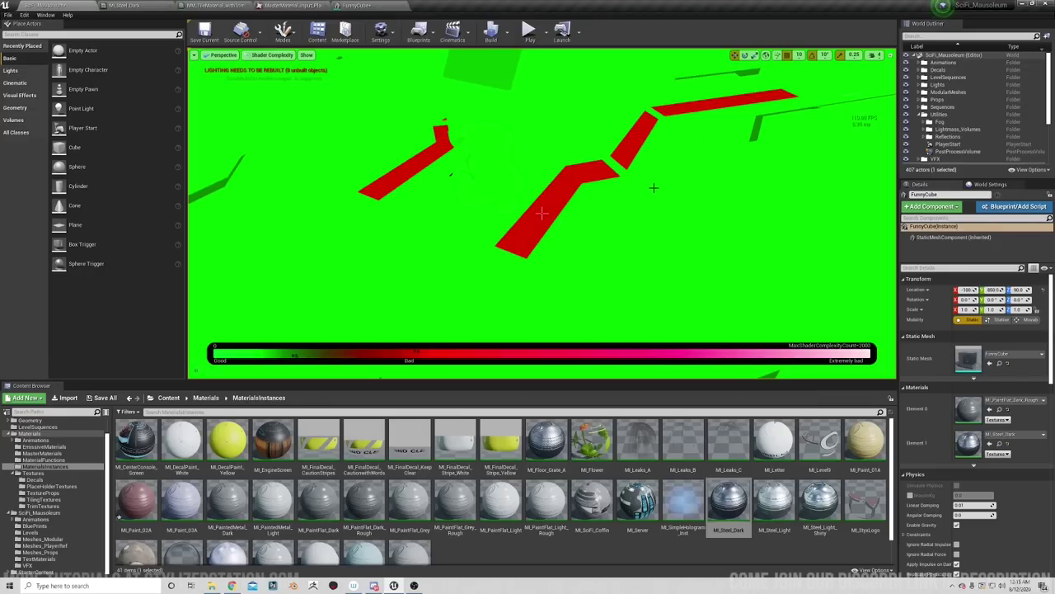
mouse_move(542, 214)
right_down()
mouse_move(557, 236)
mouse_move(543, 216)
mouse_move(549, 225)
mouse_move(531, 223)
mouse_move(556, 231)
mouse_move(528, 226)
mouse_move(542, 213)
mouse_move(558, 225)
mouse_move(542, 213)
right_up()
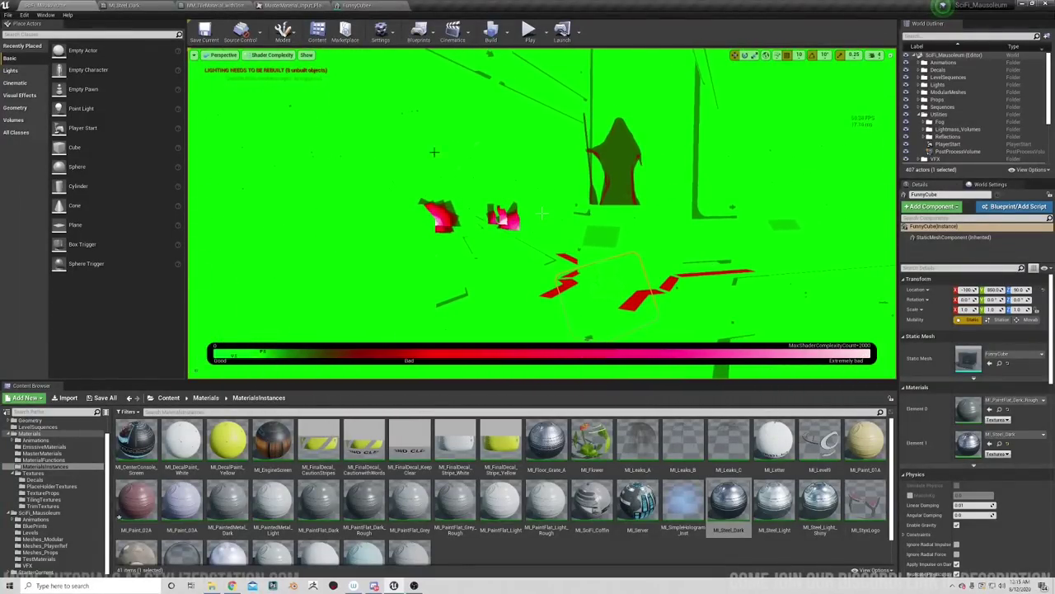
Switch the level viewport to the Lit view mode and frame the FunnyCube.
click(272, 54)
click(262, 73)
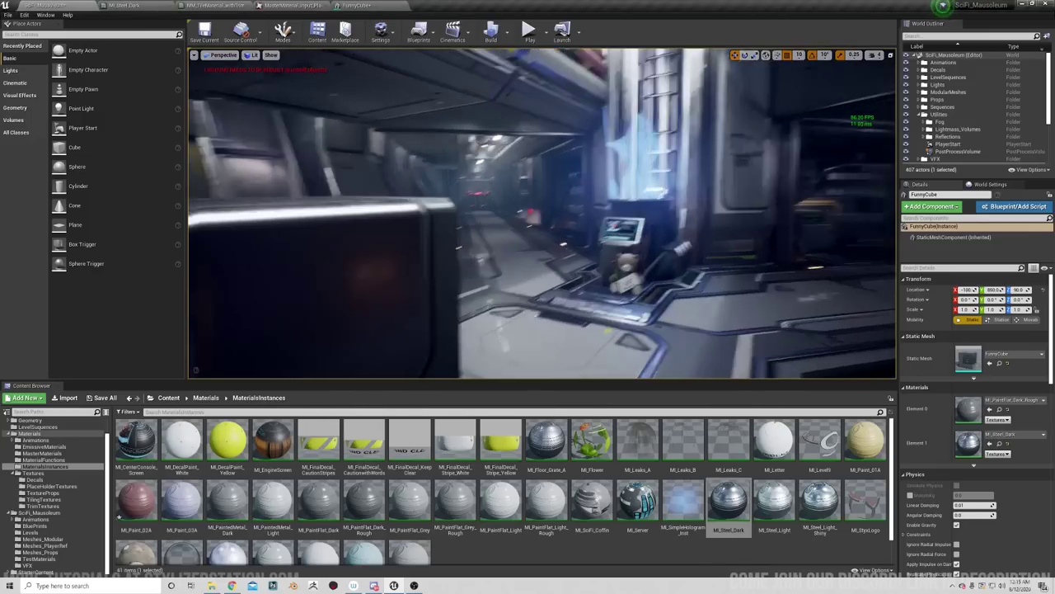
right_drag(542, 213, 541, 213)
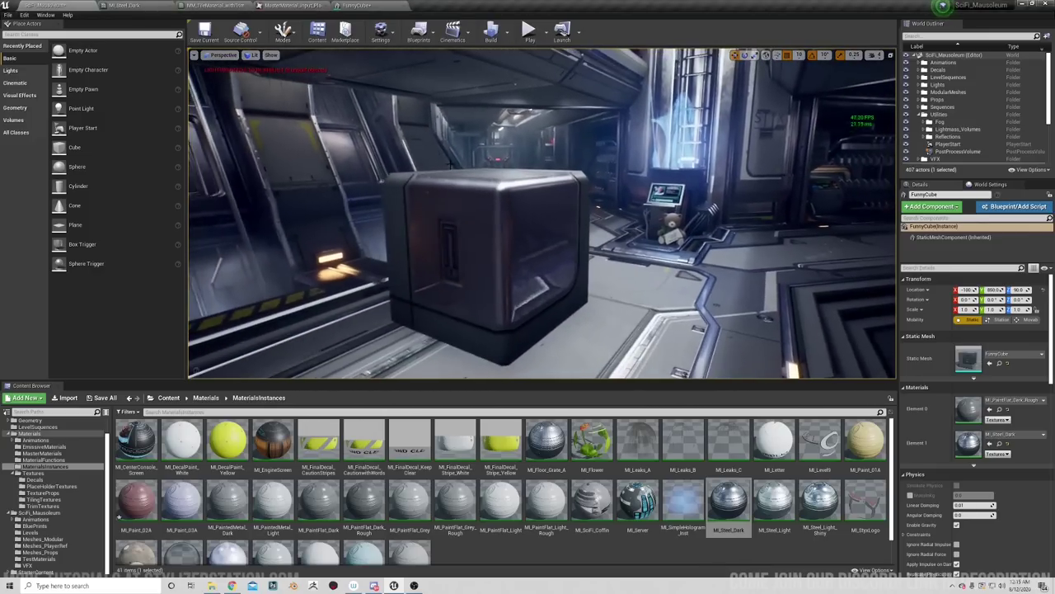
Return to the MM_TileMaterial_withTrimSheet graph and inspect the Input_Normal_TrimSheet and Input_AO_TrimSheet parameters in the TrimSheet group.
click(221, 6)
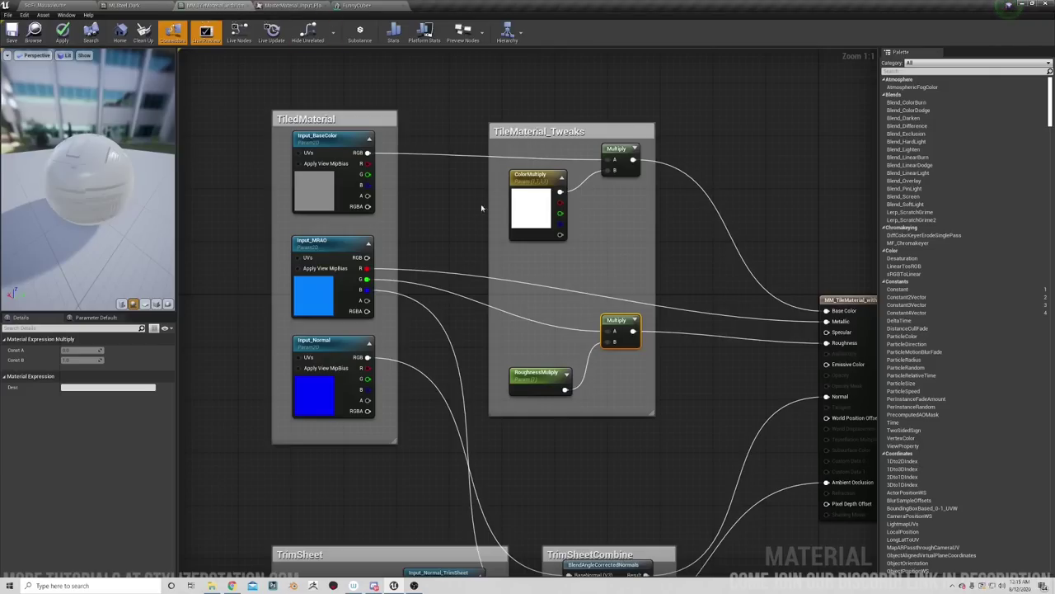
right_drag(496, 243, 474, 112)
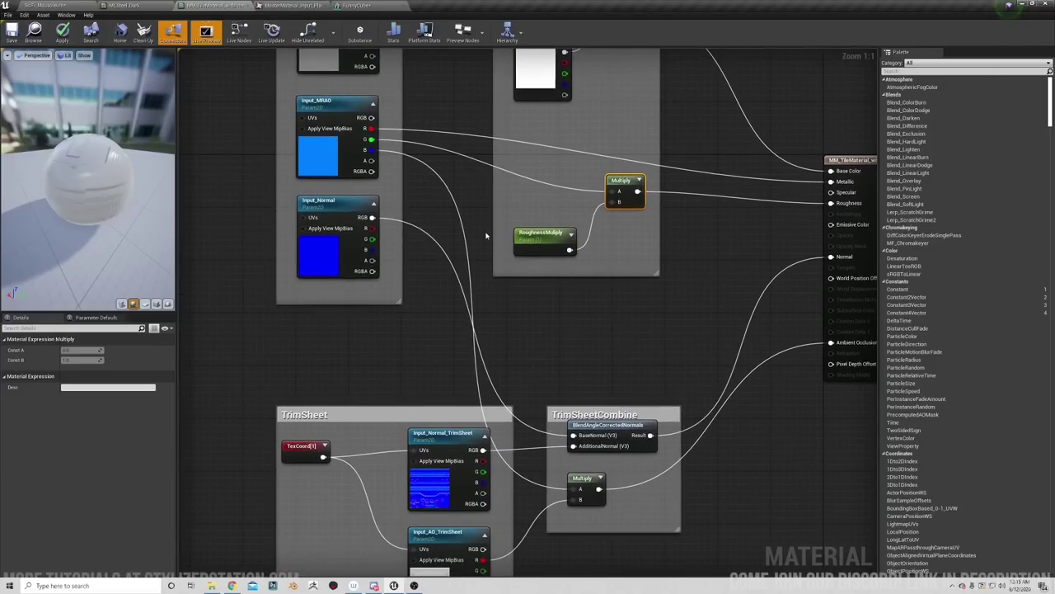
right_drag(487, 238, 532, 172)
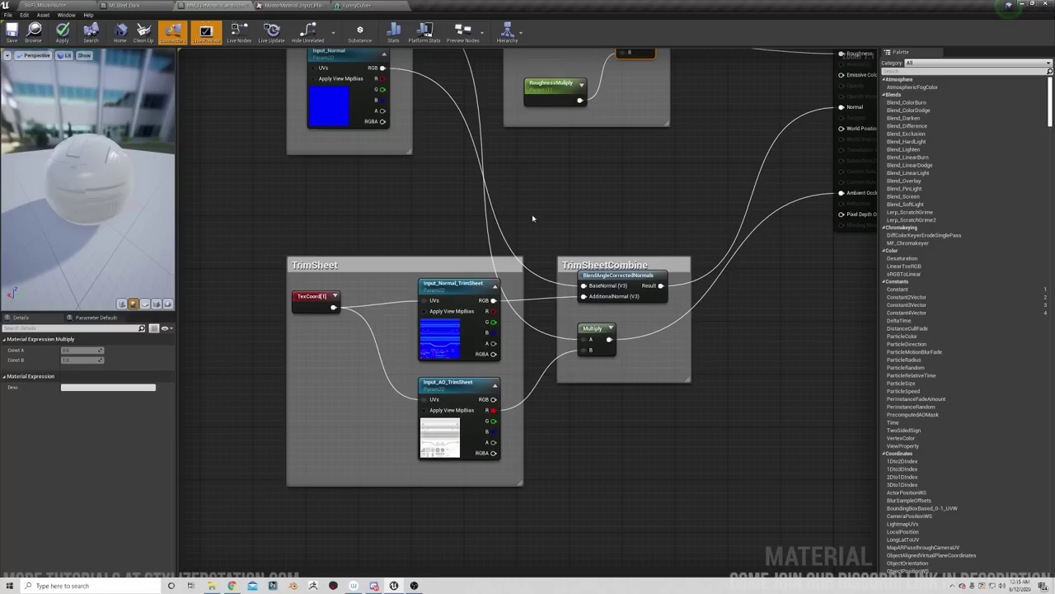
right_drag(531, 219, 552, 169)
mouse_move(487, 226)
right_down()
mouse_move(493, 205)
mouse_move(485, 211)
right_up()
click(487, 223)
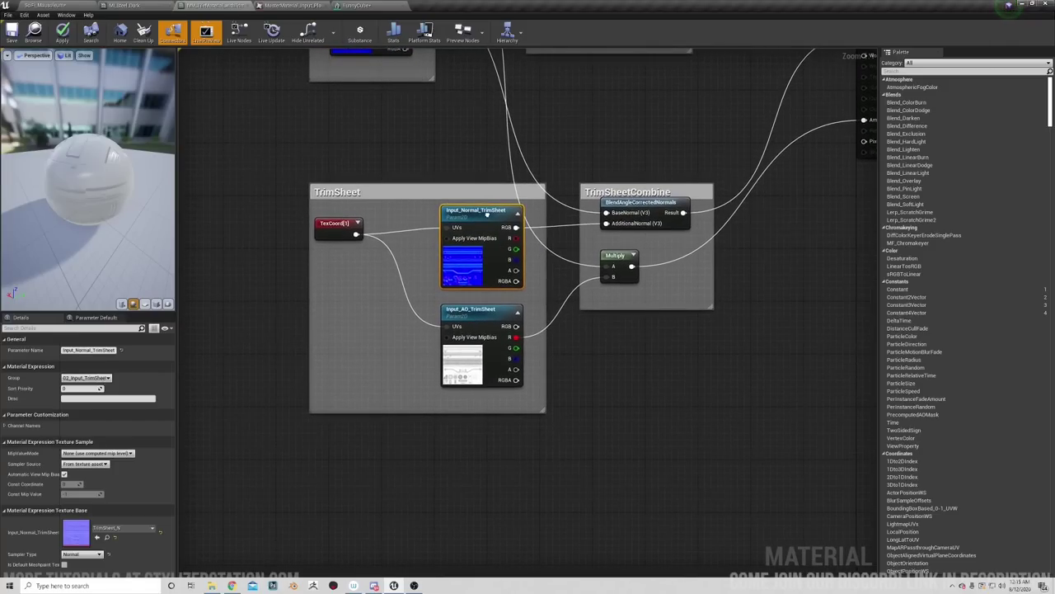
click(475, 318)
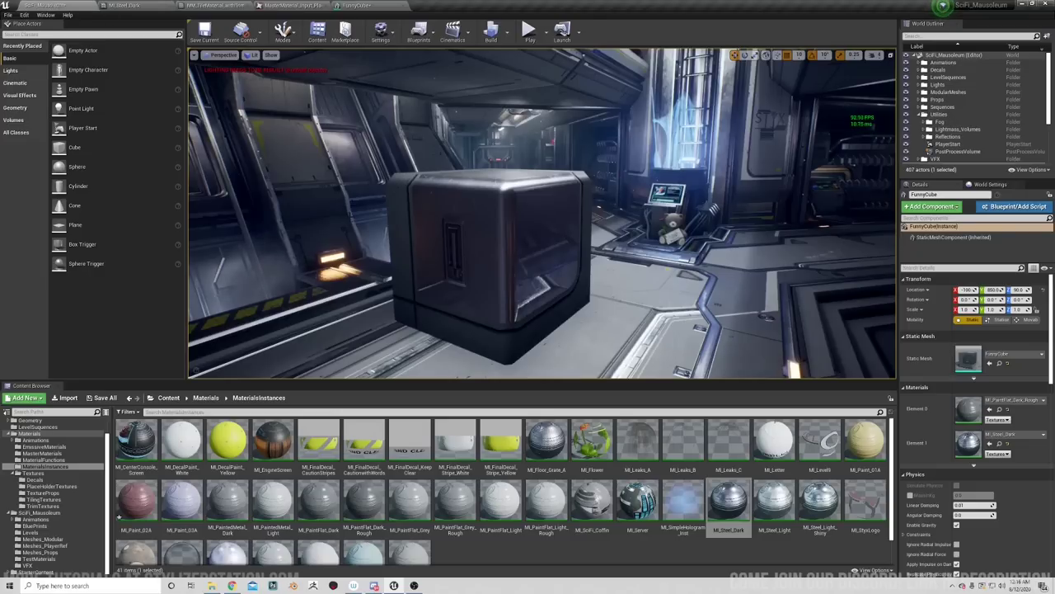
Examine the trim details on the level's floor panels and around the FunnyCube.
right_drag(542, 212, 569, 299)
right_drag(519, 257, 493, 246)
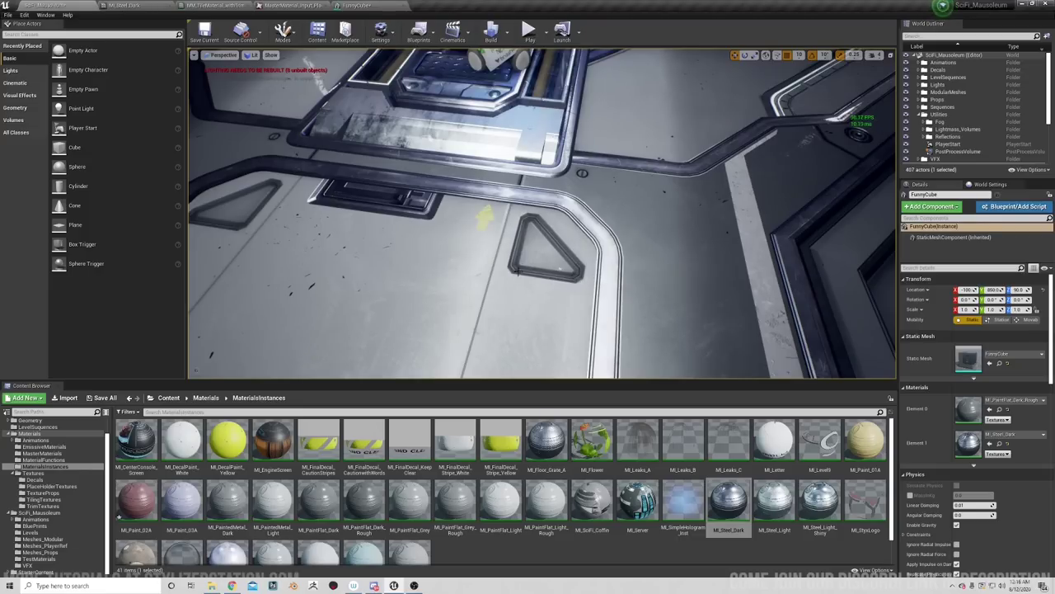
right_drag(518, 270, 572, 265)
right_drag(492, 243, 472, 194)
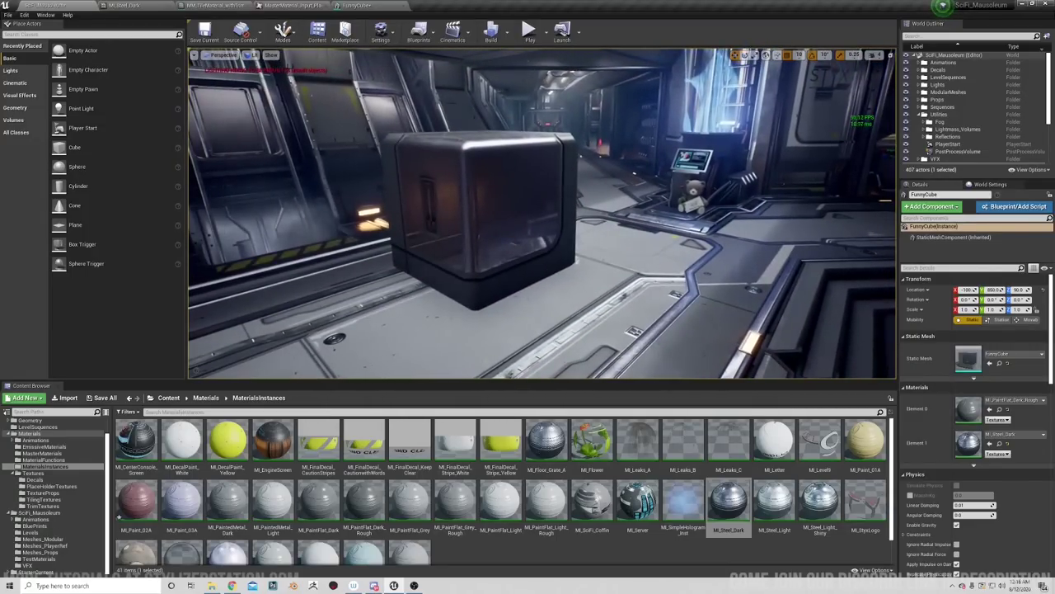
Return to the tile material graph and select the TexCoord node in the TrimSheet group to inspect its settings.
click(279, 6)
click(216, 5)
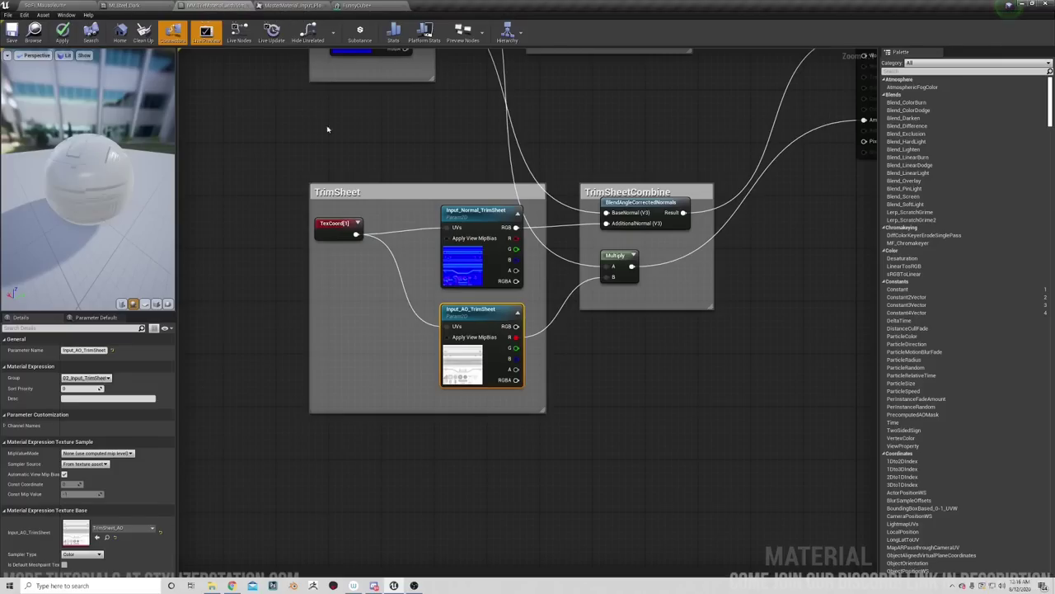
right_drag(324, 132, 354, 195)
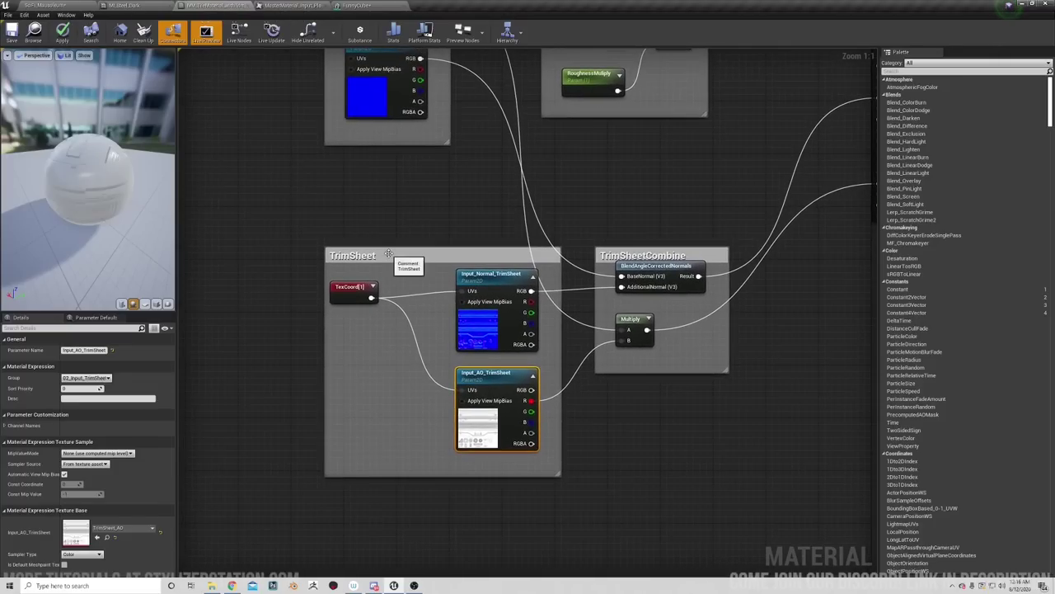
click(345, 288)
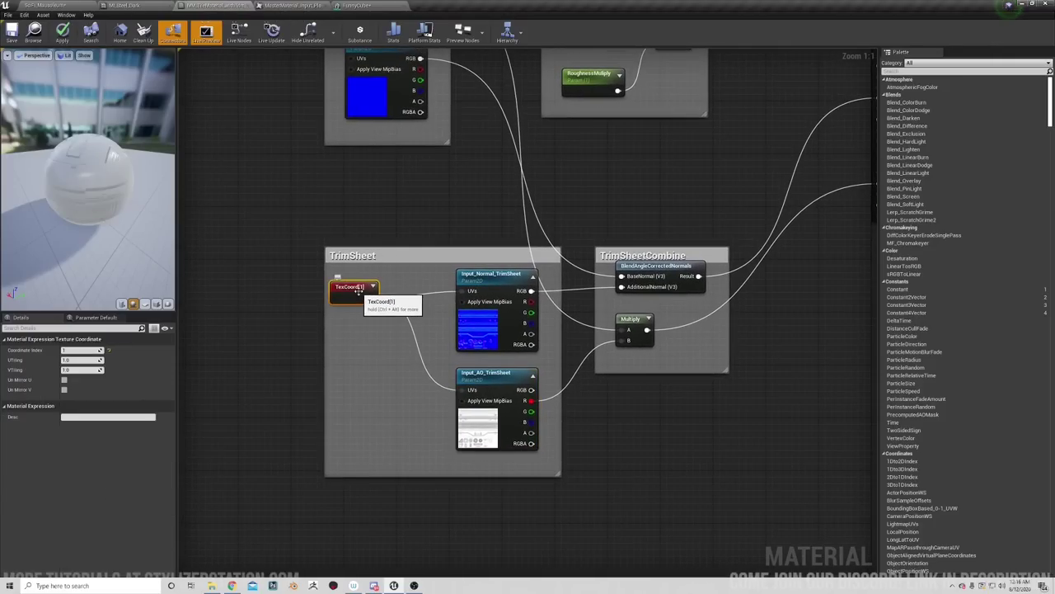
right_drag(374, 242, 386, 290)
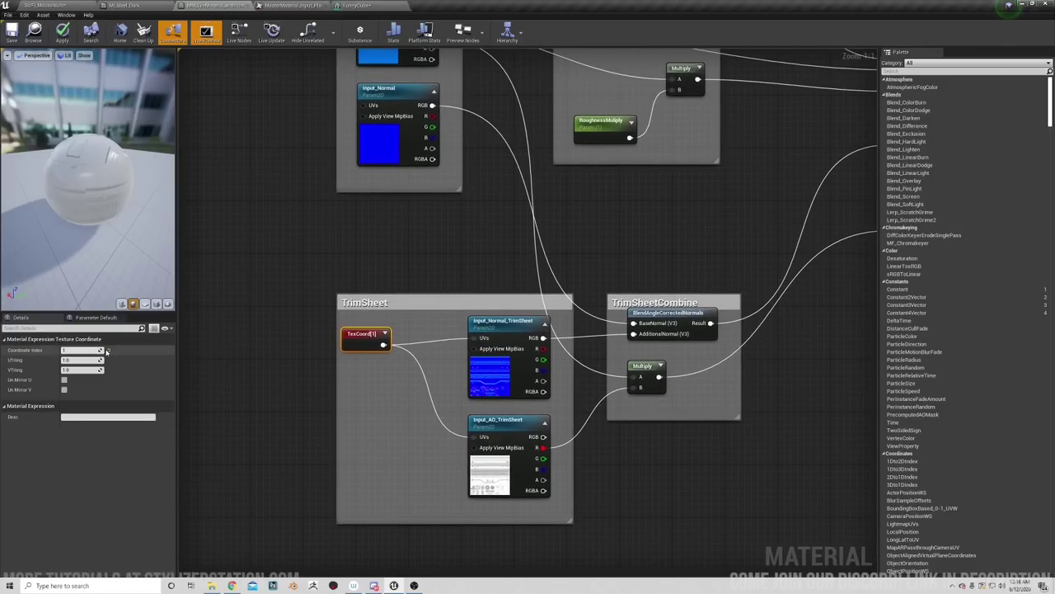
Try coordinate index 0 on the TrimSheet's TexCoord node and set it back to 1.
drag(107, 350, 72, 350)
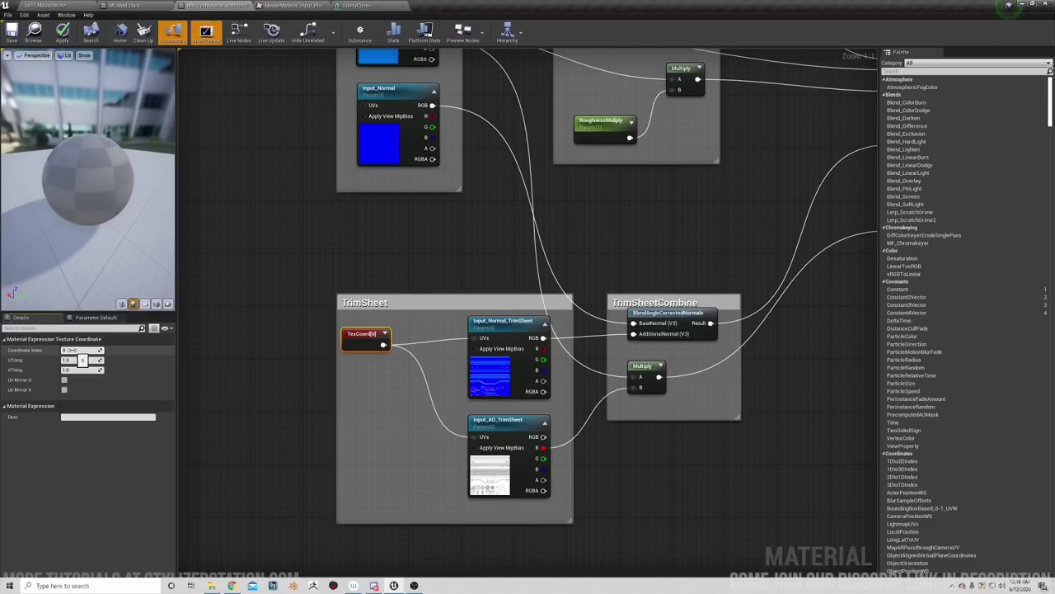
right_drag(313, 299, 316, 250)
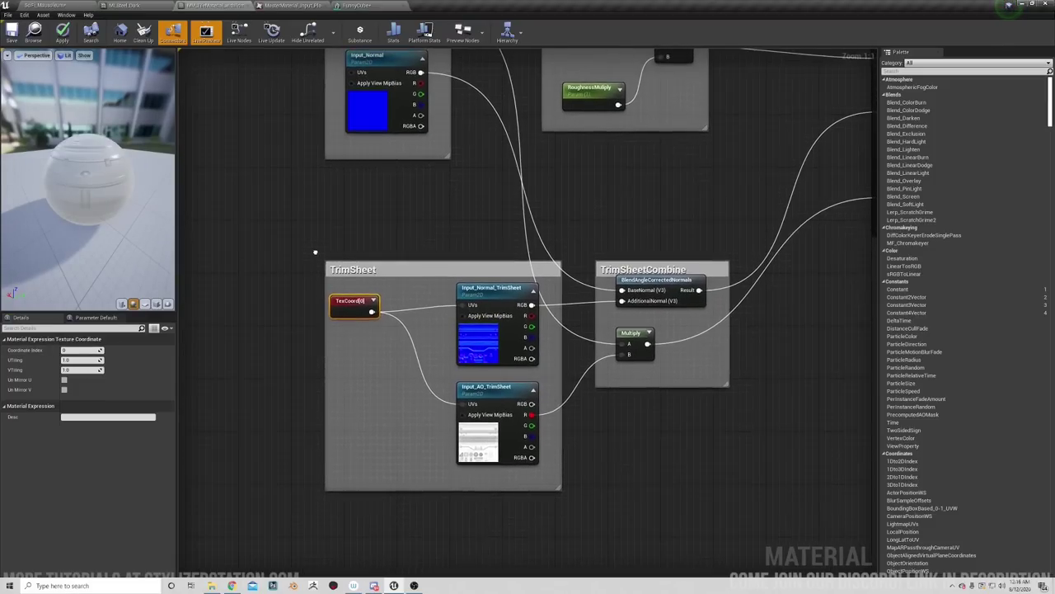
right_drag(275, 221, 273, 238)
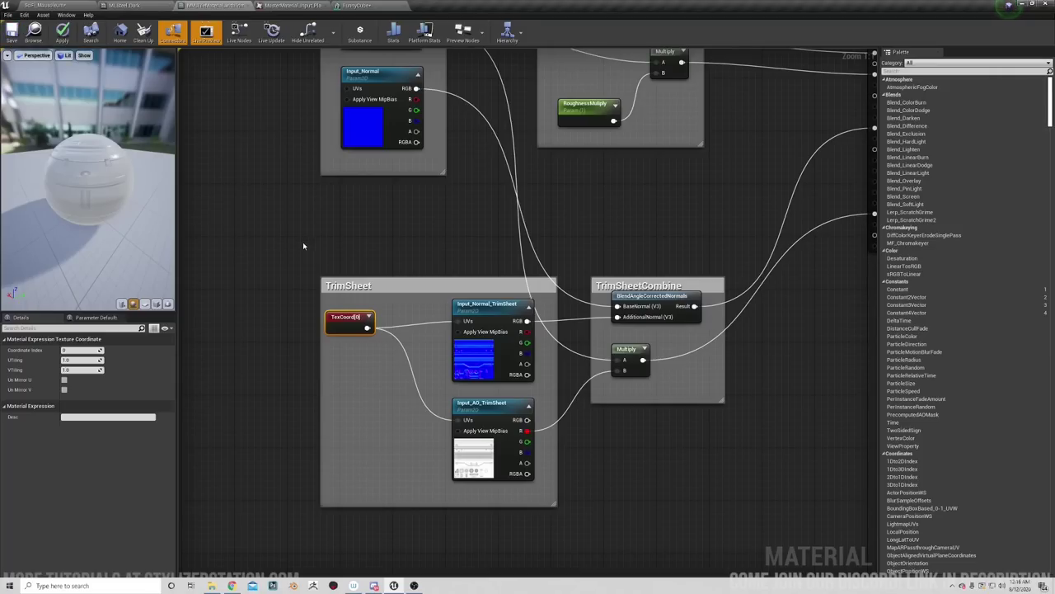
right_drag(267, 328, 253, 291)
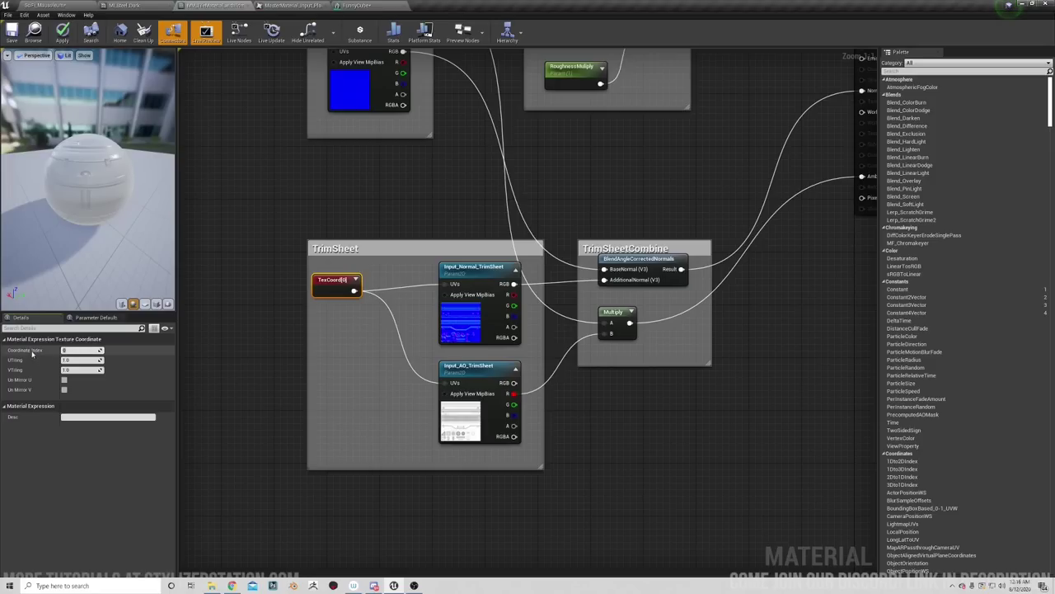
key(Return)
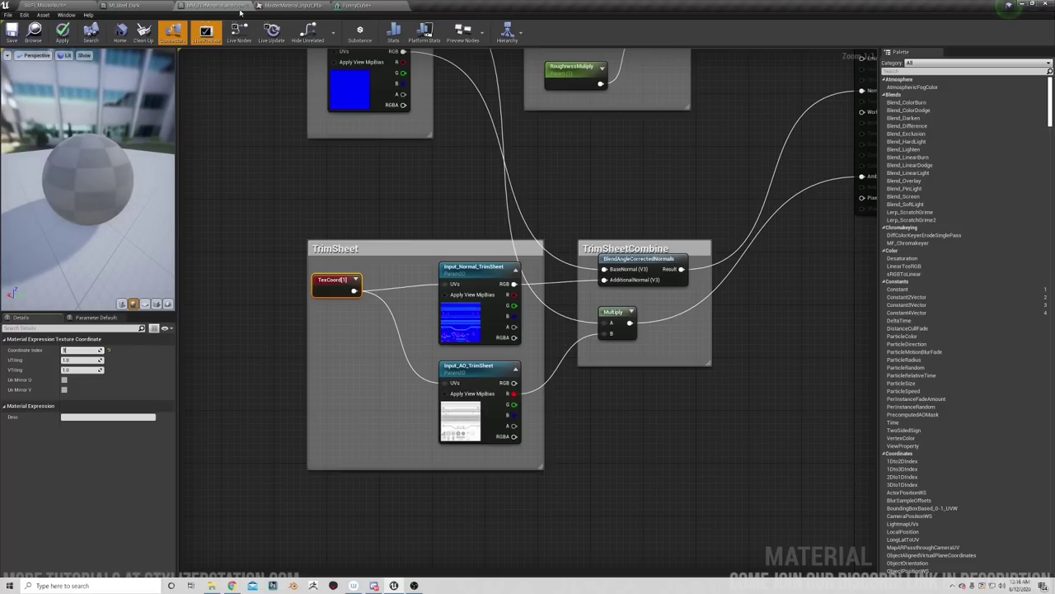
Open the FunnyCube mesh and display its UV Channel 1 layout.
click(371, 6)
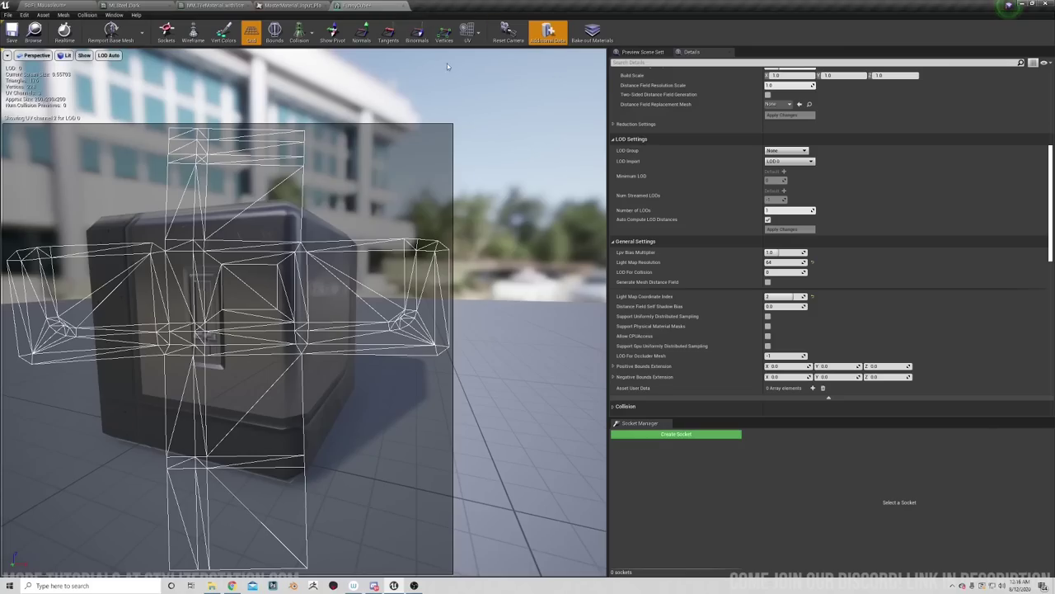
click(467, 33)
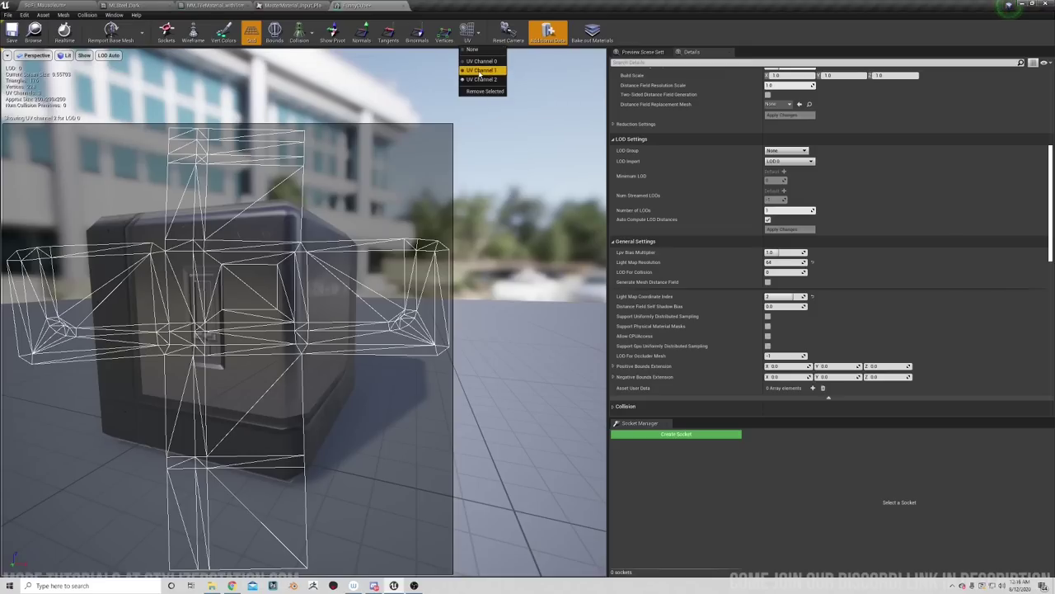
click(480, 71)
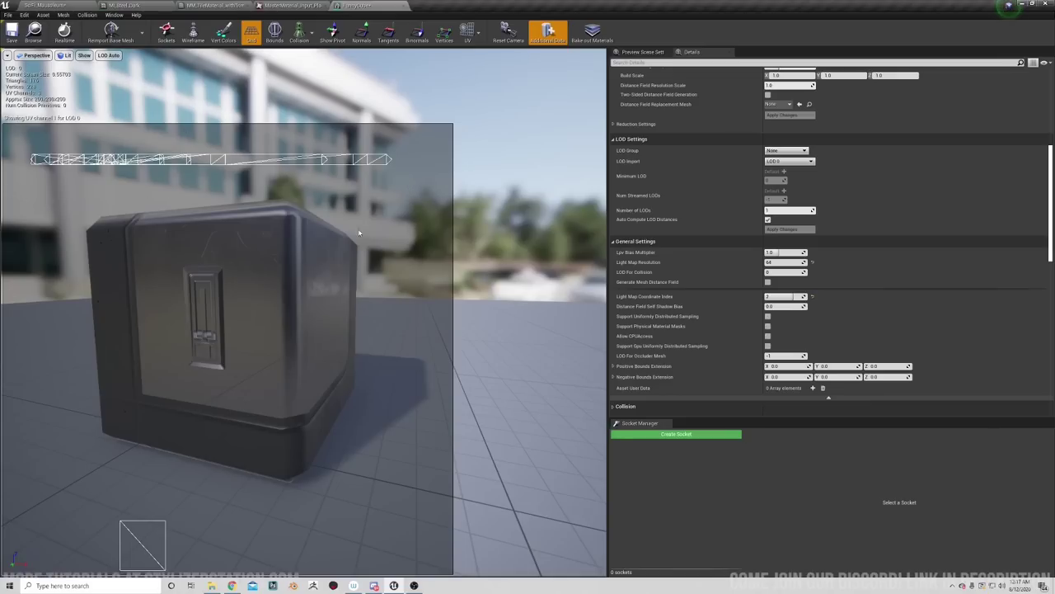
Return to the tile material graph and shift the Multiply node slightly to the right inside the TrimSheetCombine group.
click(220, 6)
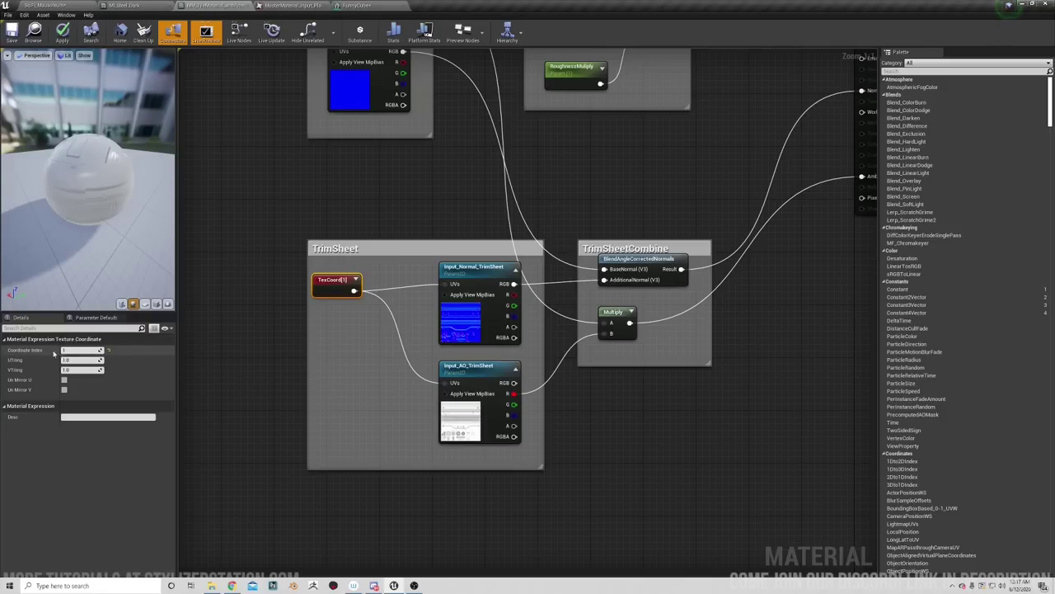
right_drag(528, 269, 416, 344)
right_drag(403, 396, 458, 372)
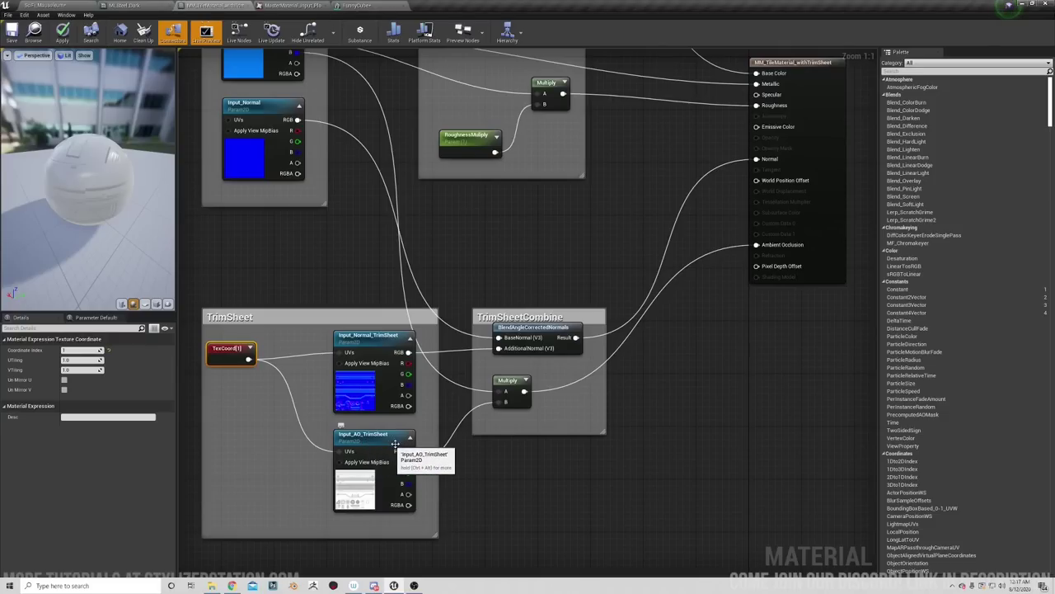
drag(513, 385, 545, 385)
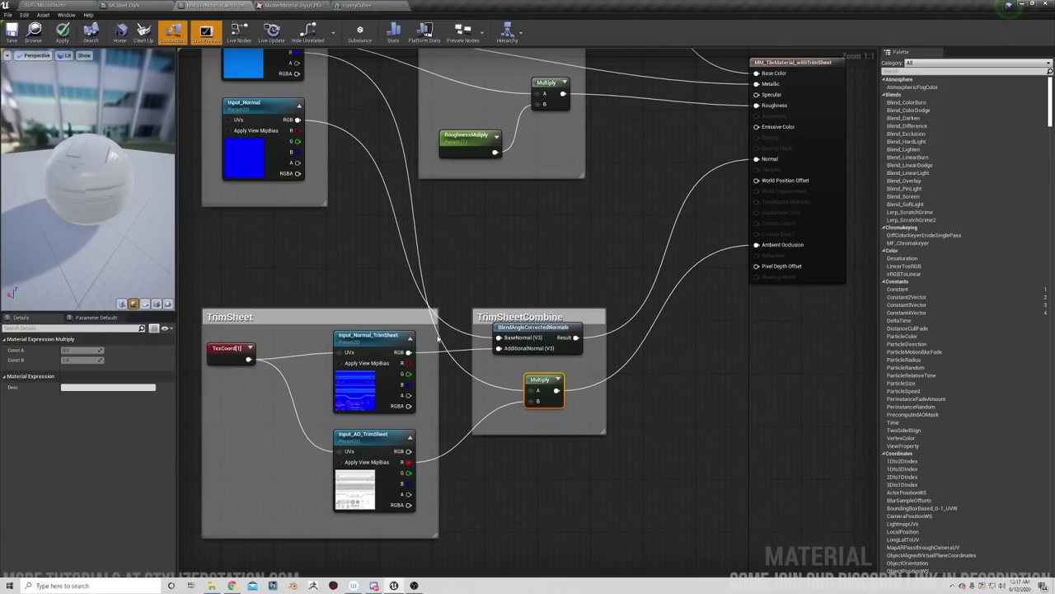
right_drag(414, 292, 422, 347)
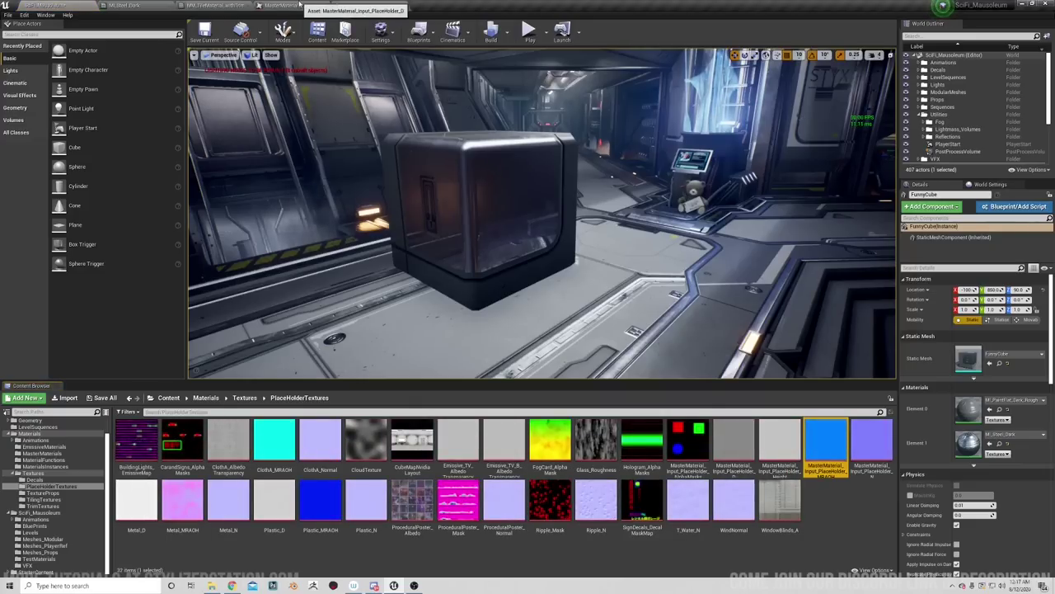
Return to the tile material graph from the placeholder textures and examine how TrimSheetCombine's Multiply node feeds Ambient Occlusion.
click(292, 6)
click(221, 5)
right_drag(315, 222, 286, 215)
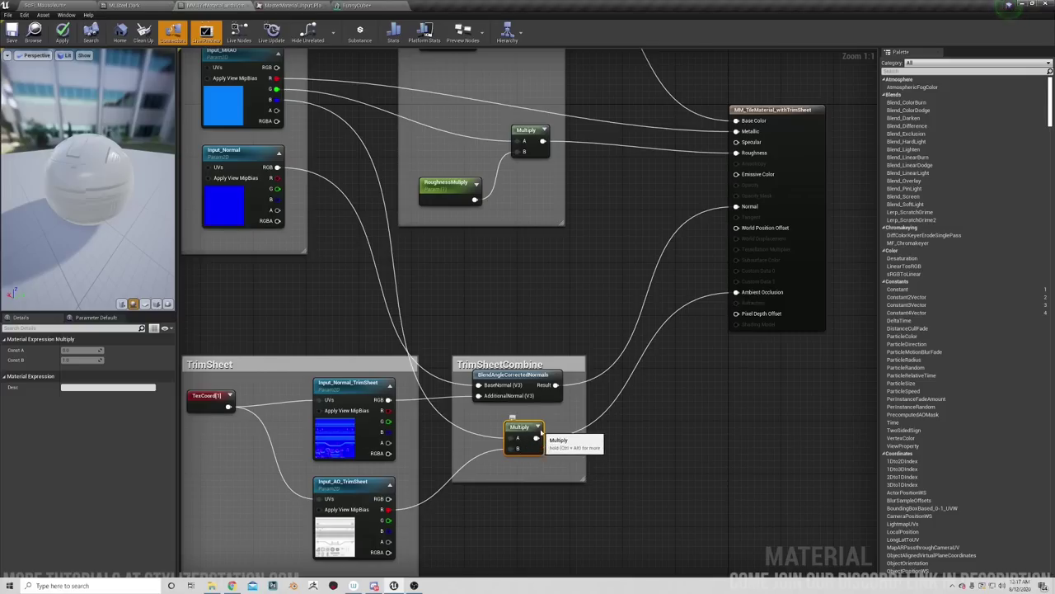
right_drag(543, 455, 530, 466)
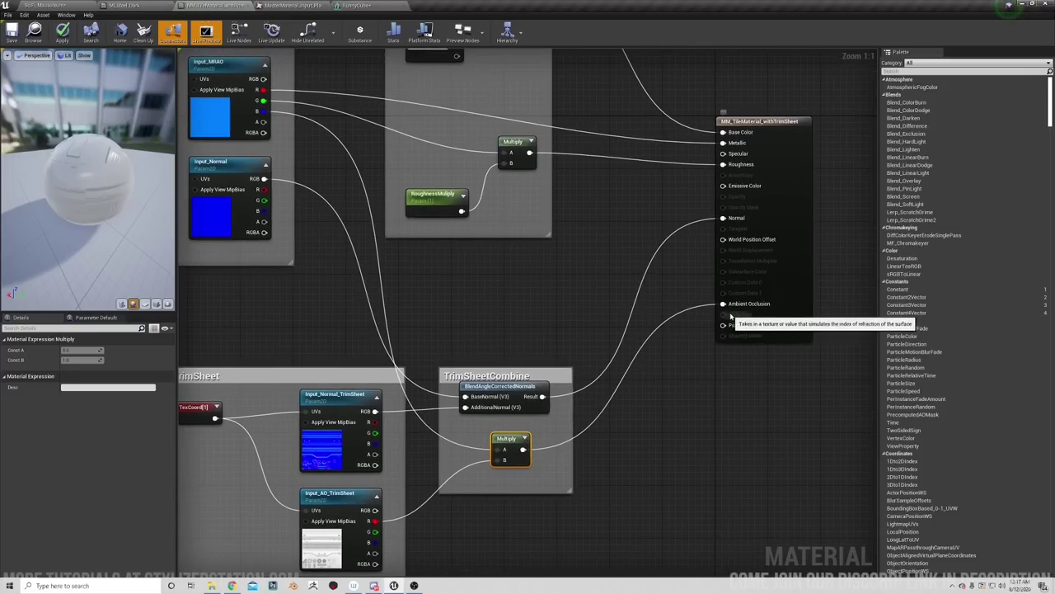
Shift the BlendAngleCorrectedNormals node slightly down inside the TrimSheetCombine group.
right_drag(512, 390, 540, 381)
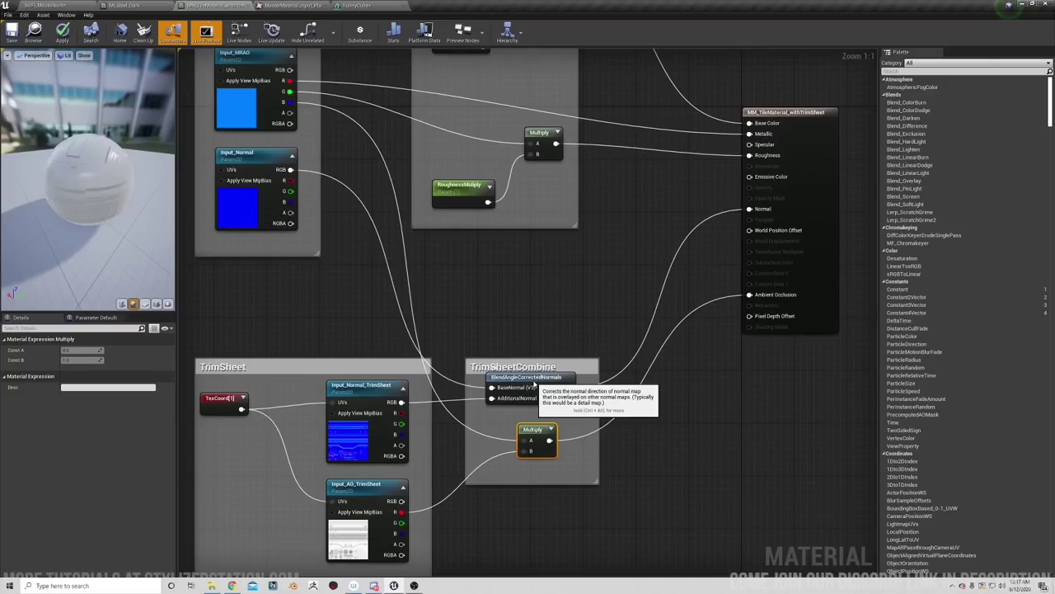
drag(540, 377, 540, 384)
right_drag(481, 428, 470, 382)
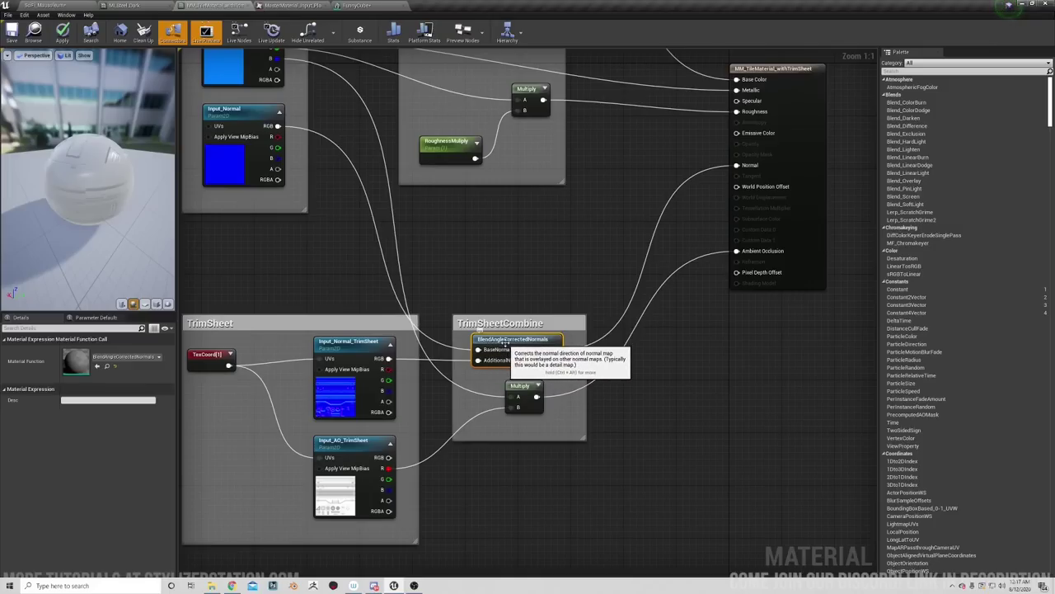
Add a second BlendAngleCorrectedNormals node in the empty space between the TrimSheetCombine group and the material output.
right_click(656, 375)
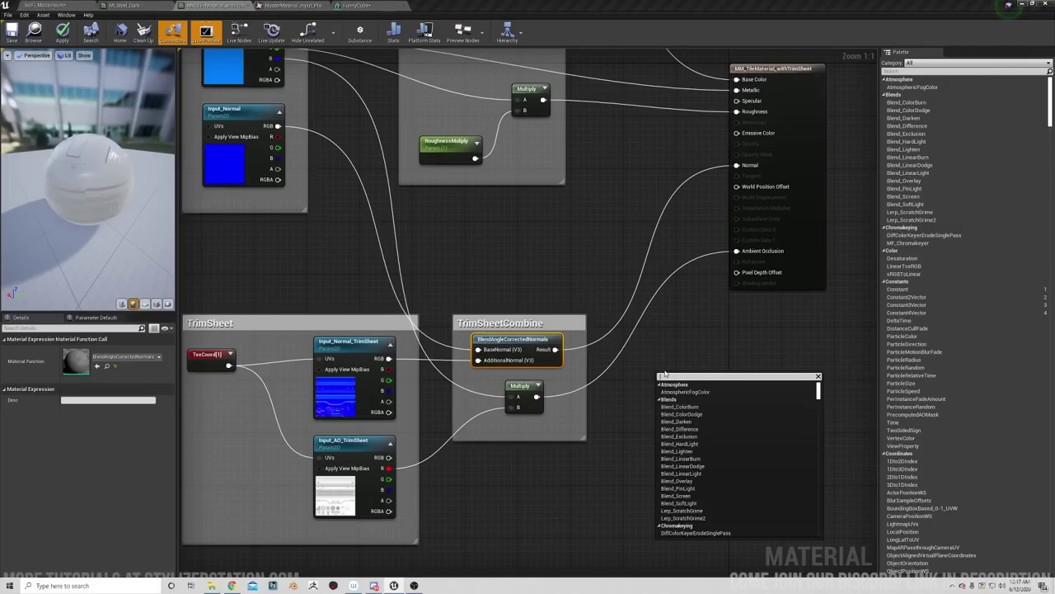
text(Blend)
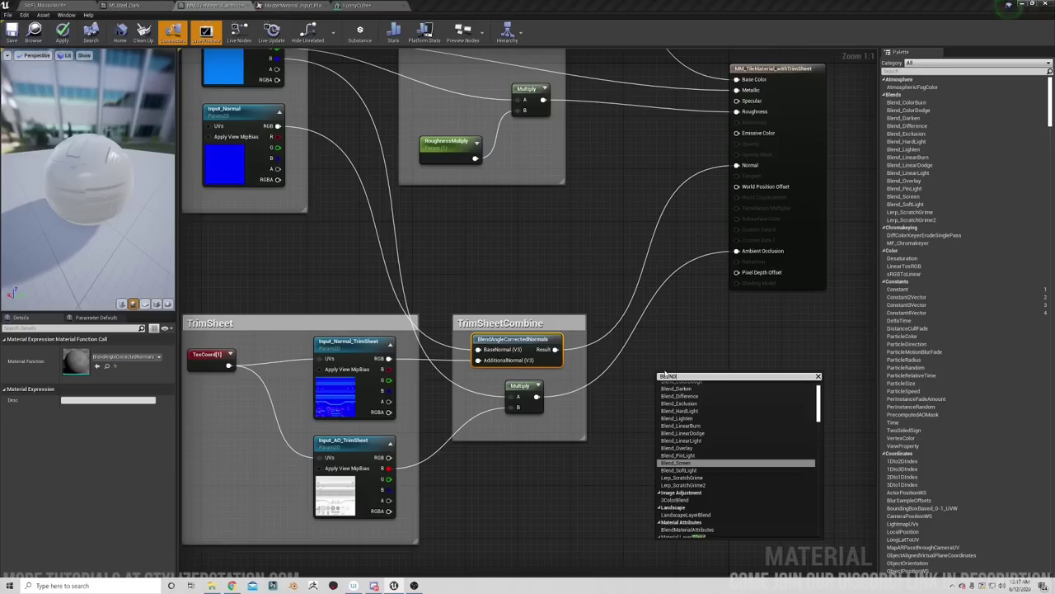
text(An)
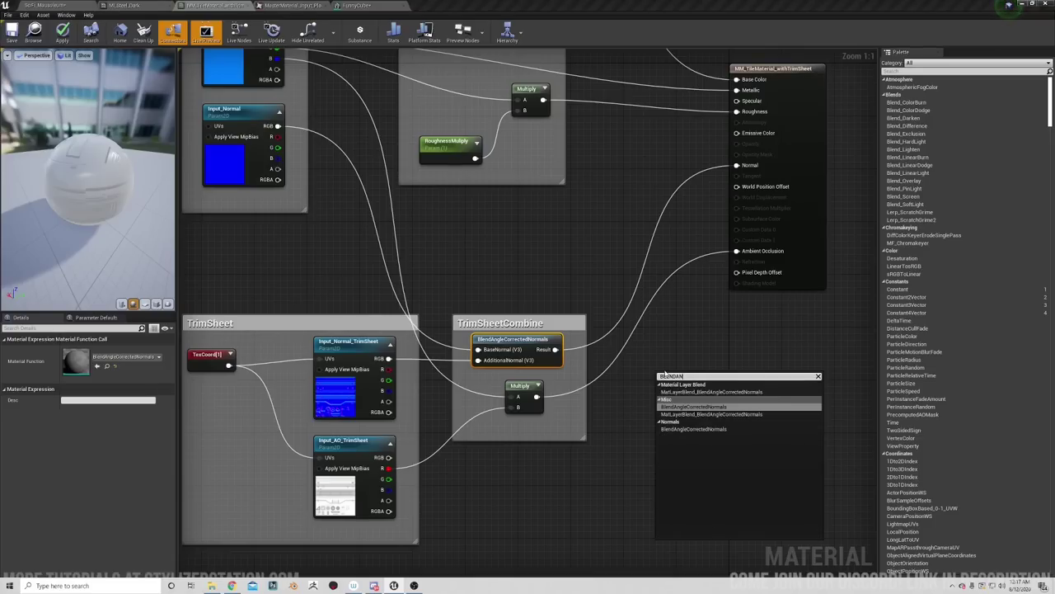
key(Return)
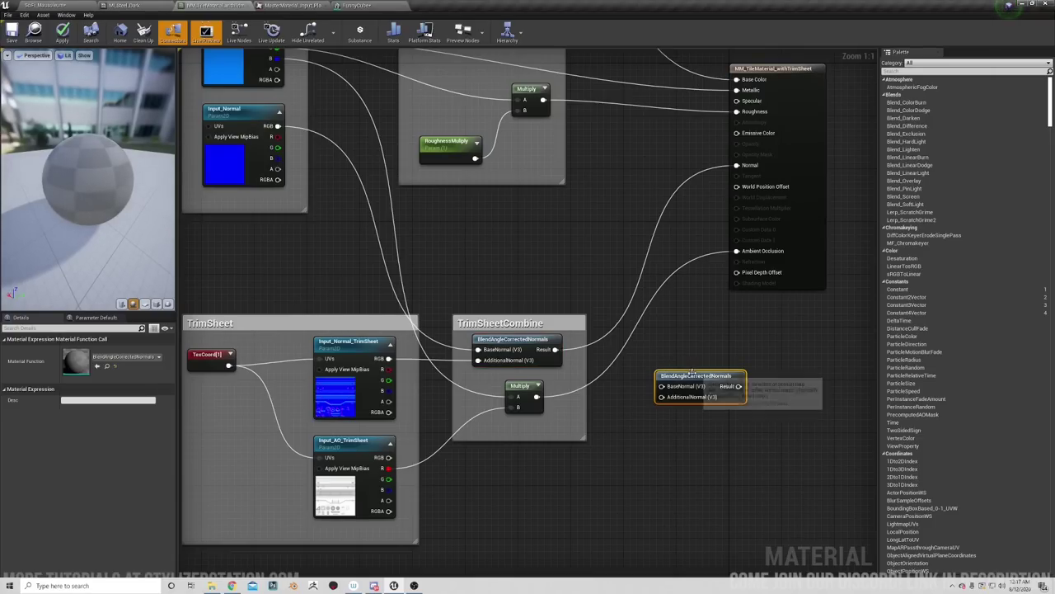
drag(691, 373, 665, 358)
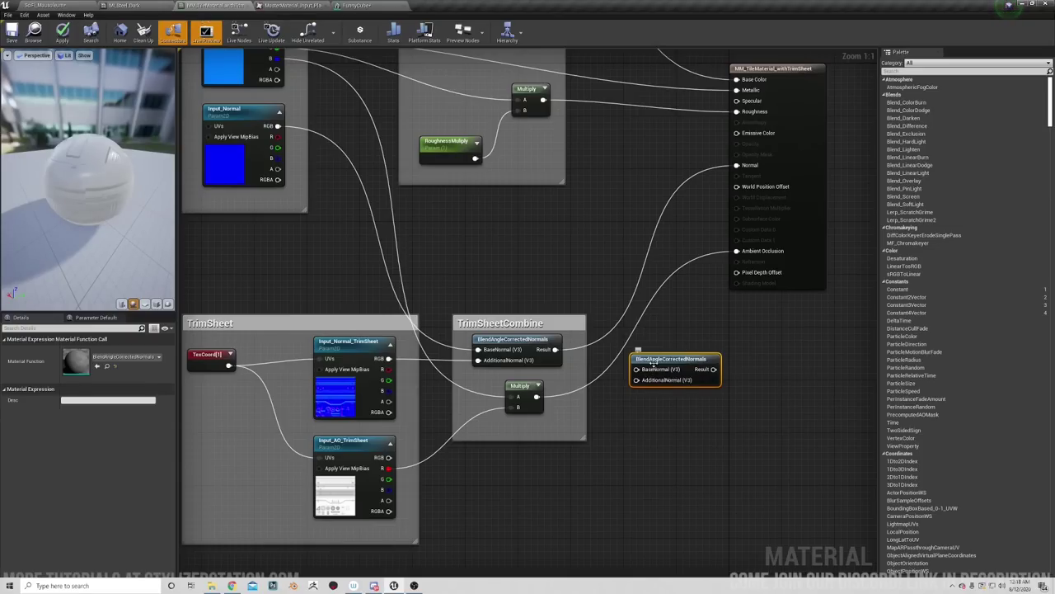
Examine how the TrimSheetCombine results feed the Normal and Ambient Occlusion inputs, and select the material output node.
right_drag(625, 417, 655, 417)
right_drag(523, 371, 540, 409)
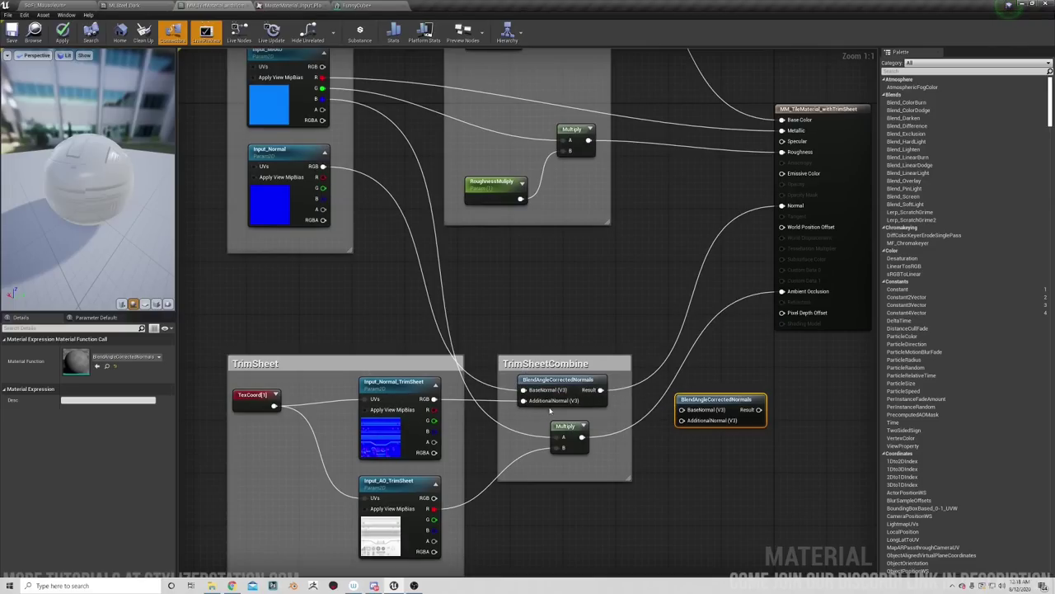
right_drag(673, 324, 599, 357)
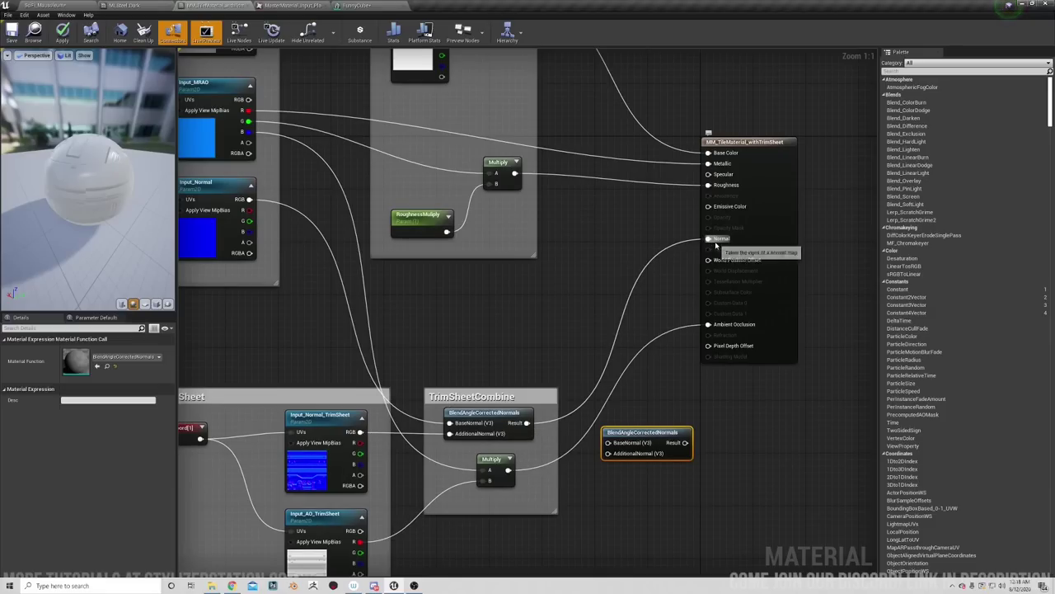
right_drag(608, 289, 589, 321)
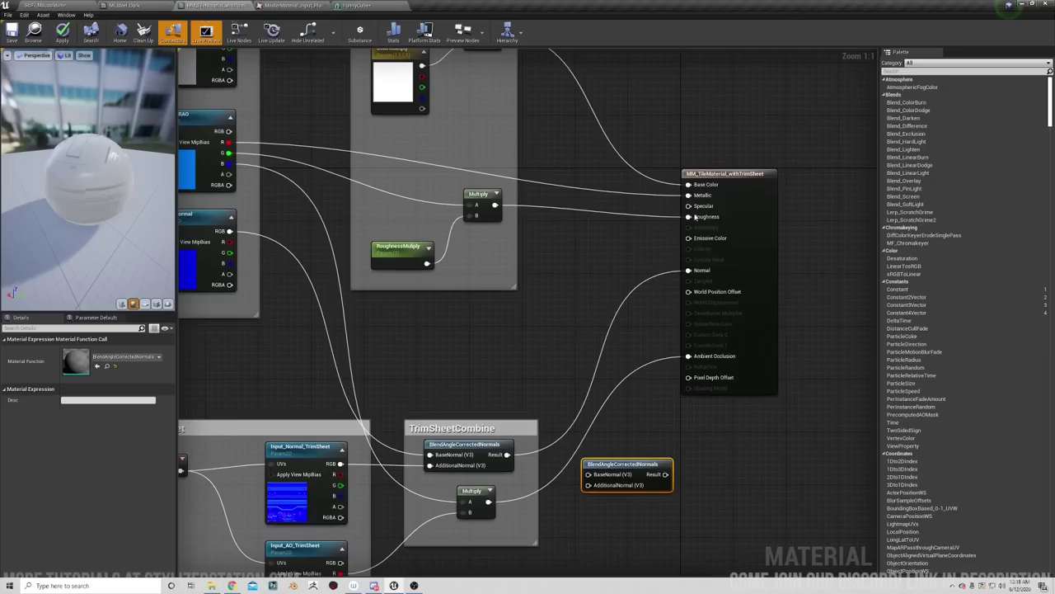
click(731, 185)
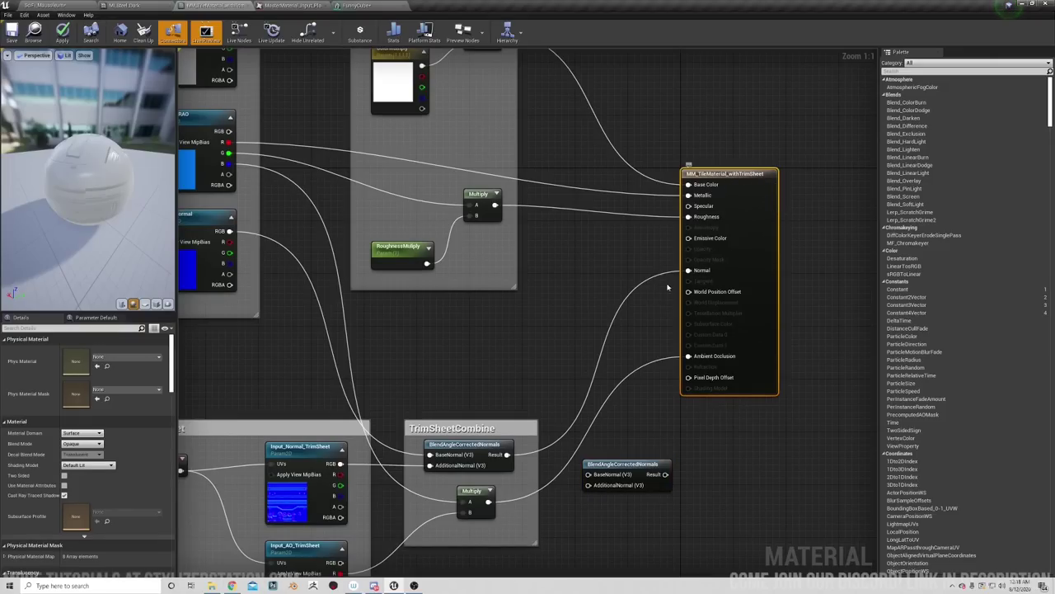
right_drag(545, 315, 582, 210)
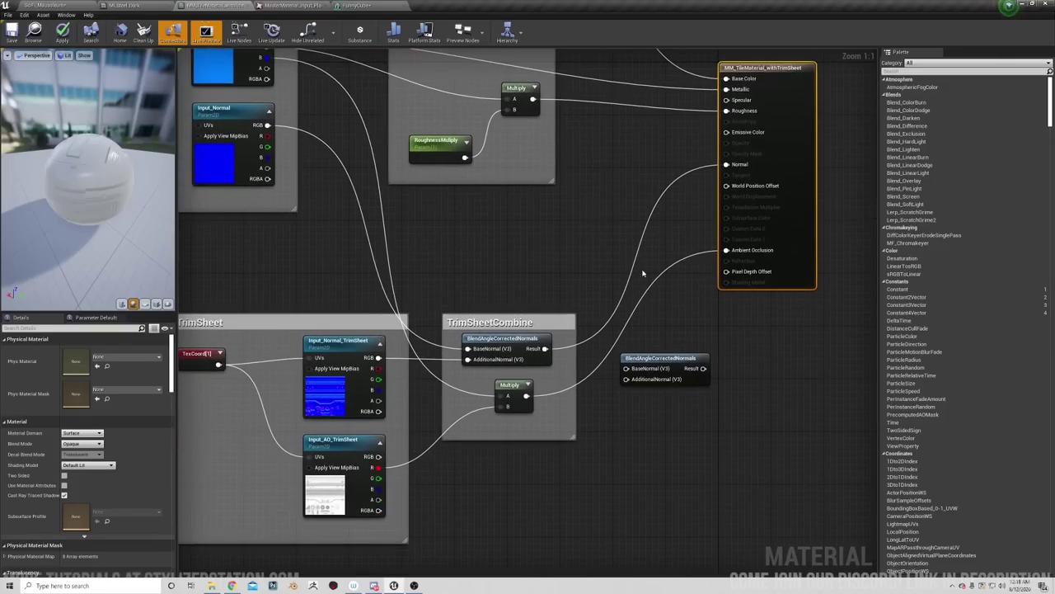
Delete the unconnected BlendAngleCorrectedNormals node and look over the whole tile material graph.
click(666, 356)
key(Delete)
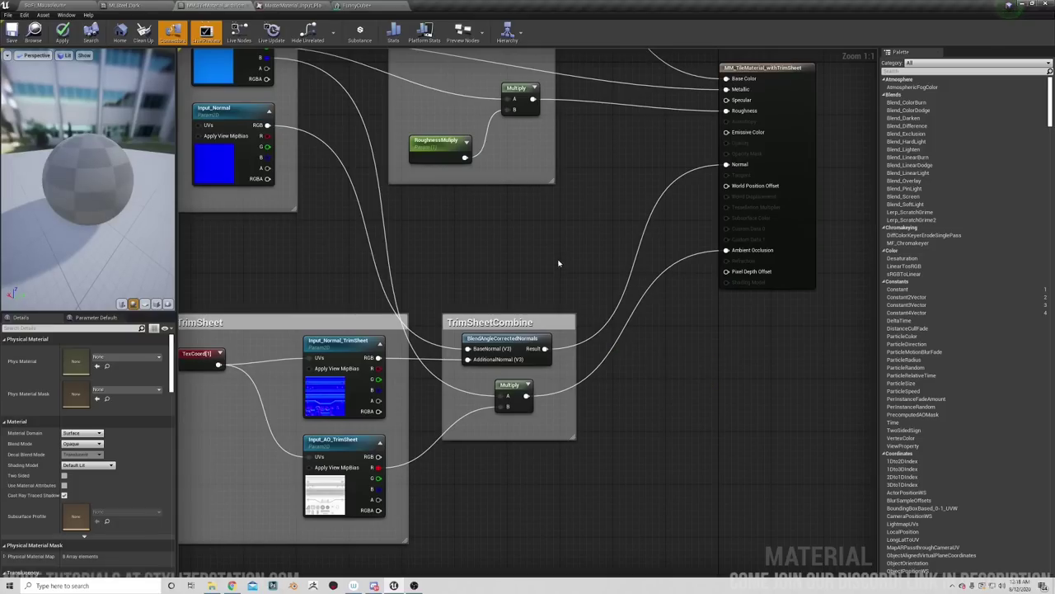
scroll(558, 264, down, 4)
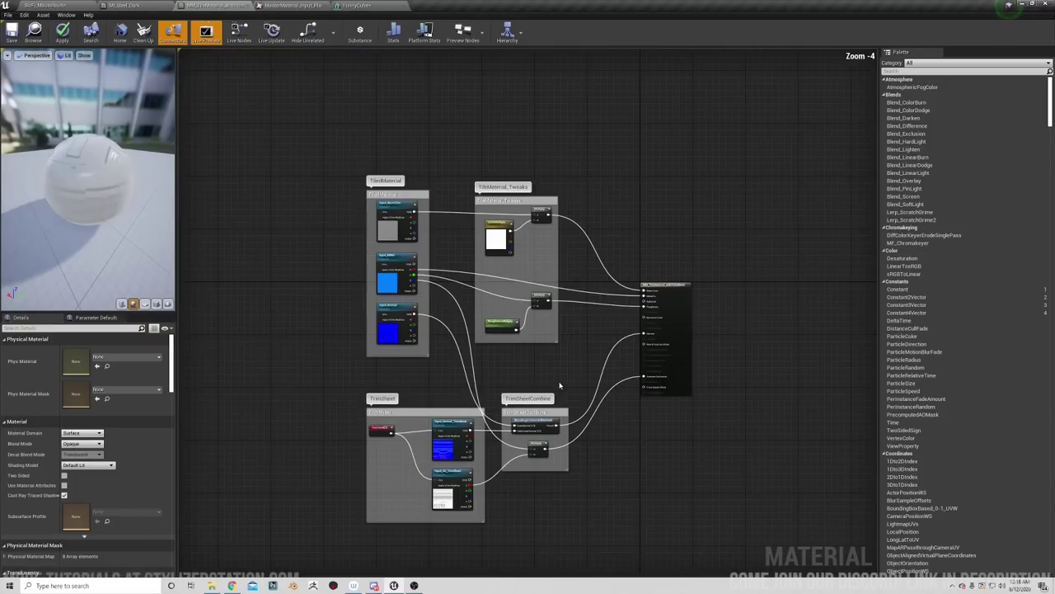
right_drag(559, 385, 493, 332)
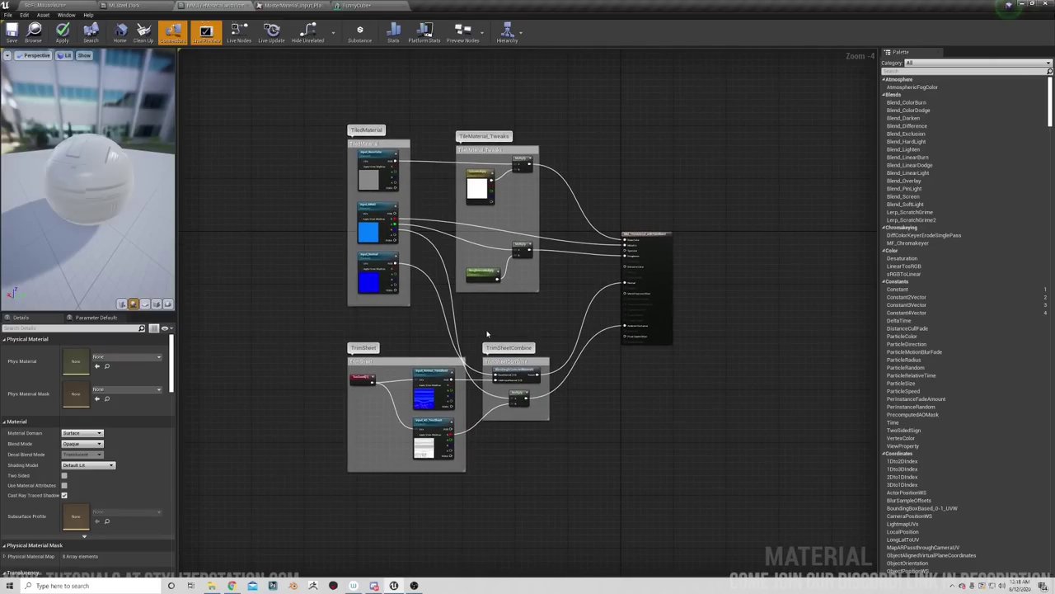
right_drag(462, 330, 450, 337)
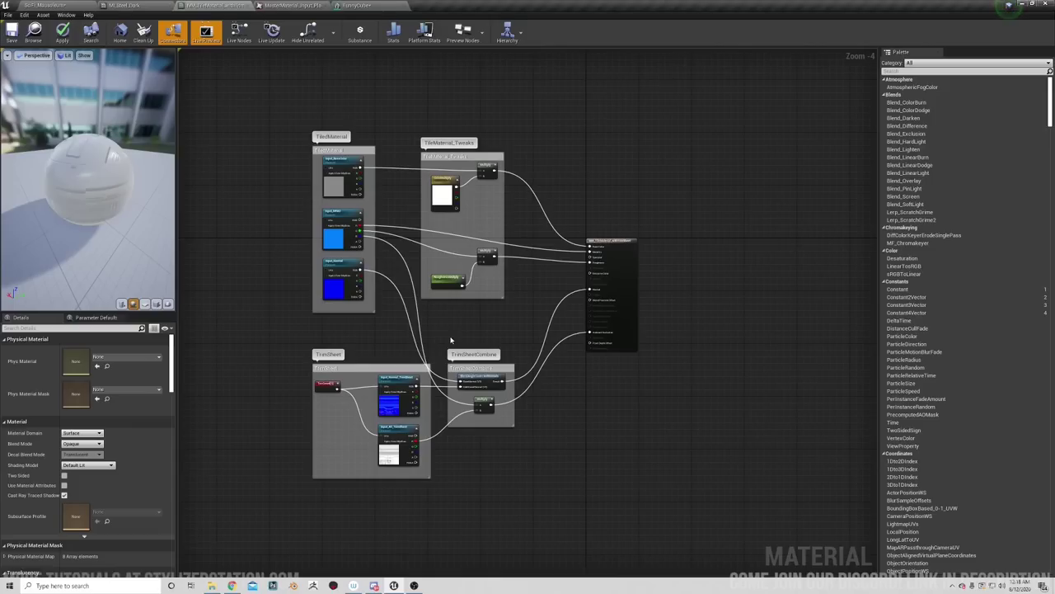
Return to the SciFi_Mausoleum level and inspect the FunnyCube in the viewport.
click(52, 6)
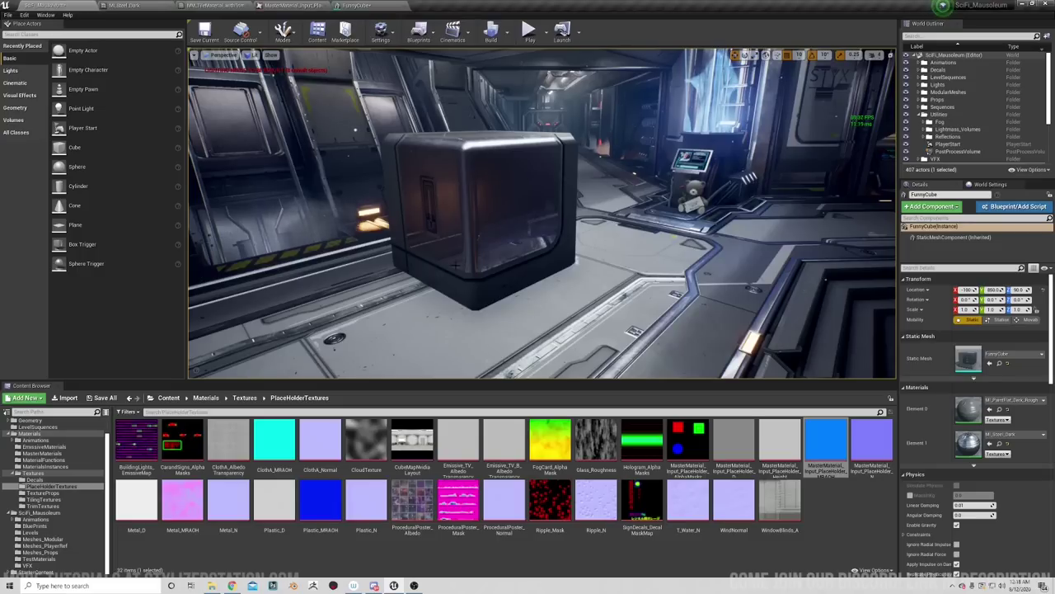
right_drag(455, 266, 577, 214)
key(w)
key(w)
key(w)
key(s)
key(w)
key(s)
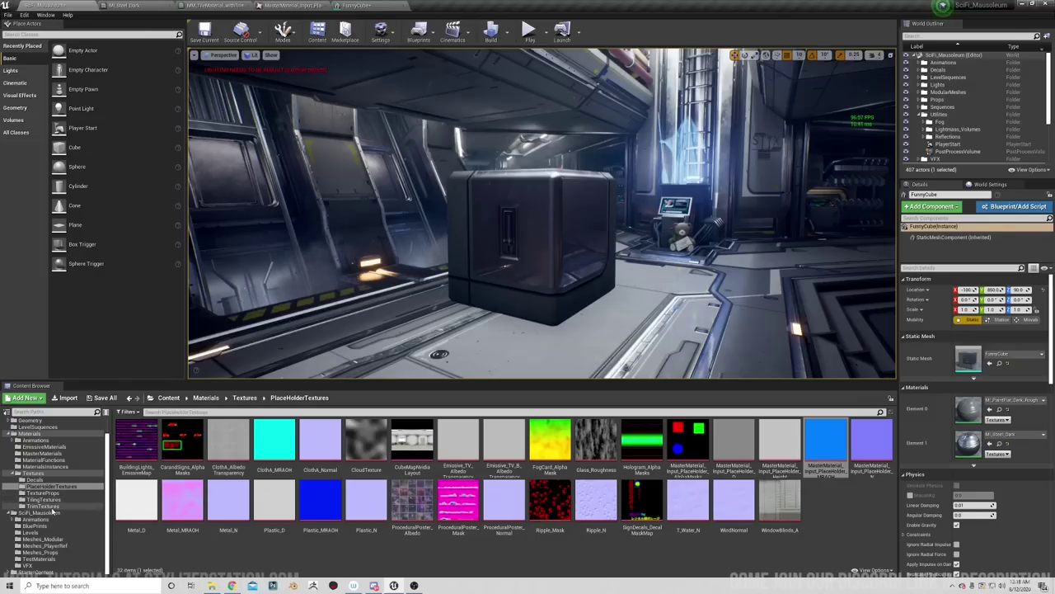
Open the MaterialsInstances folder and look through the material instances it contains.
click(38, 467)
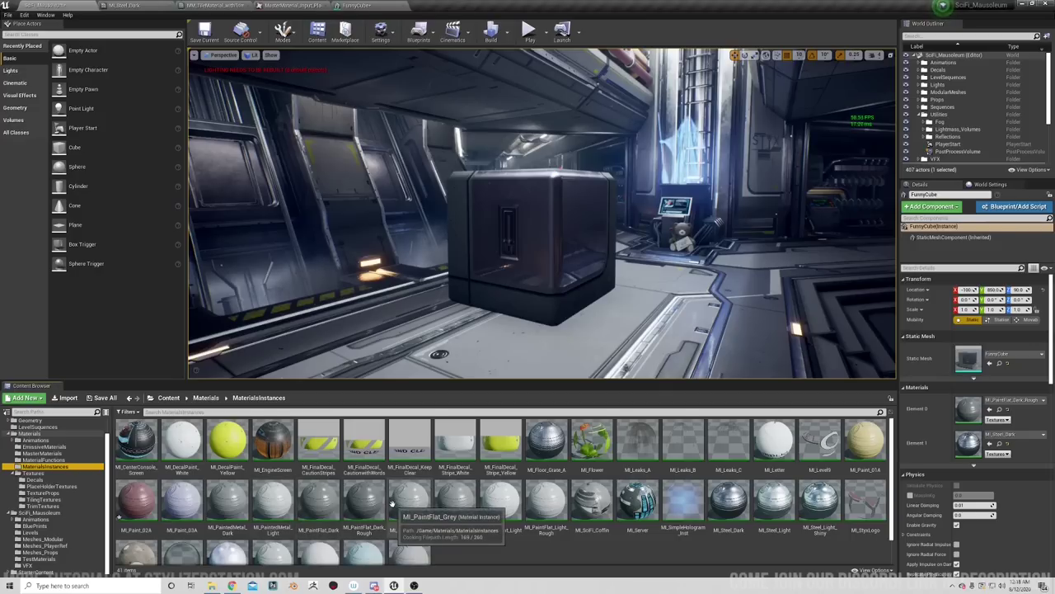
scroll(445, 511, down, 2)
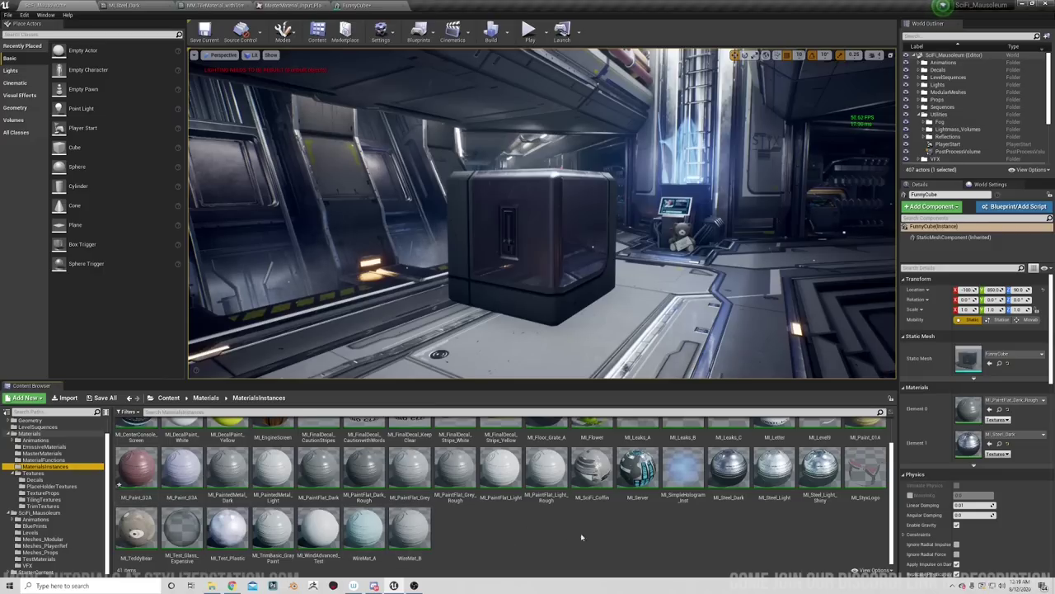
scroll(581, 537, up, 1)
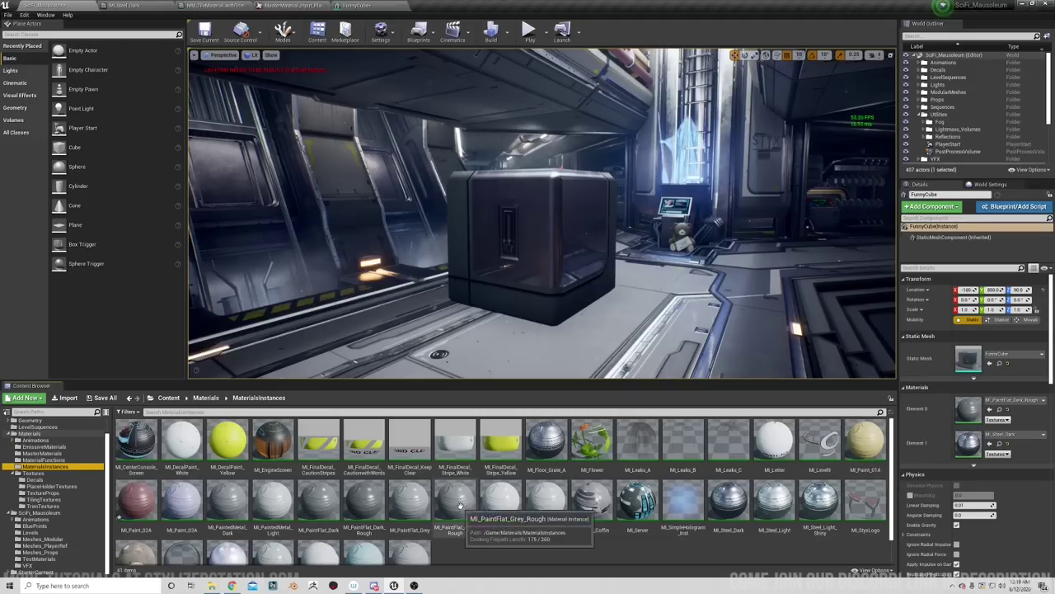
scroll(273, 507, down, 1)
scroll(219, 513, down, 1)
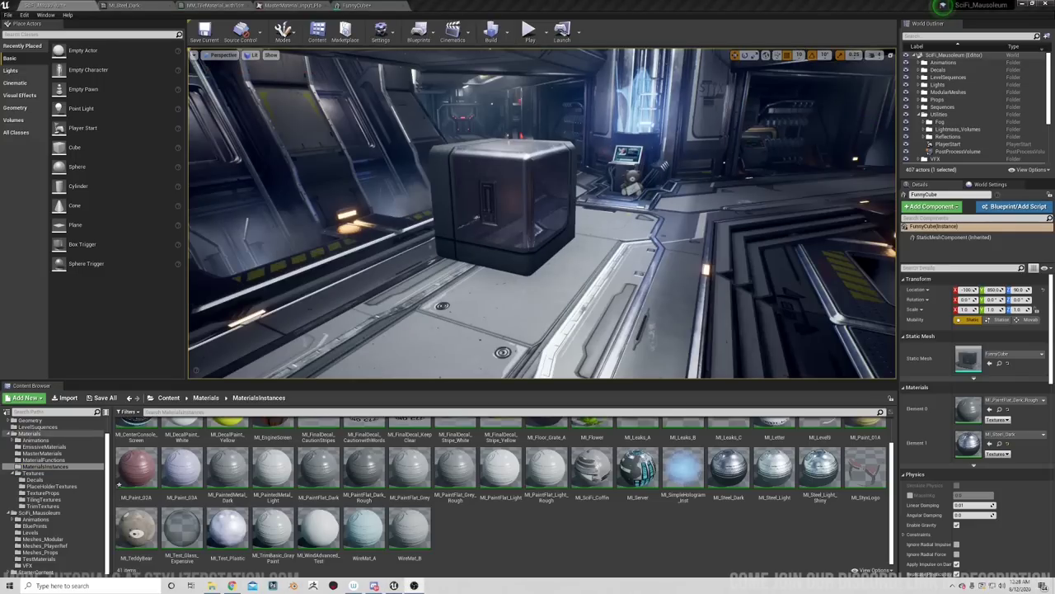
Show the viewport's FPS counter and hide the PlanarReflection actor in the level.
key(ctrl+shift+h)
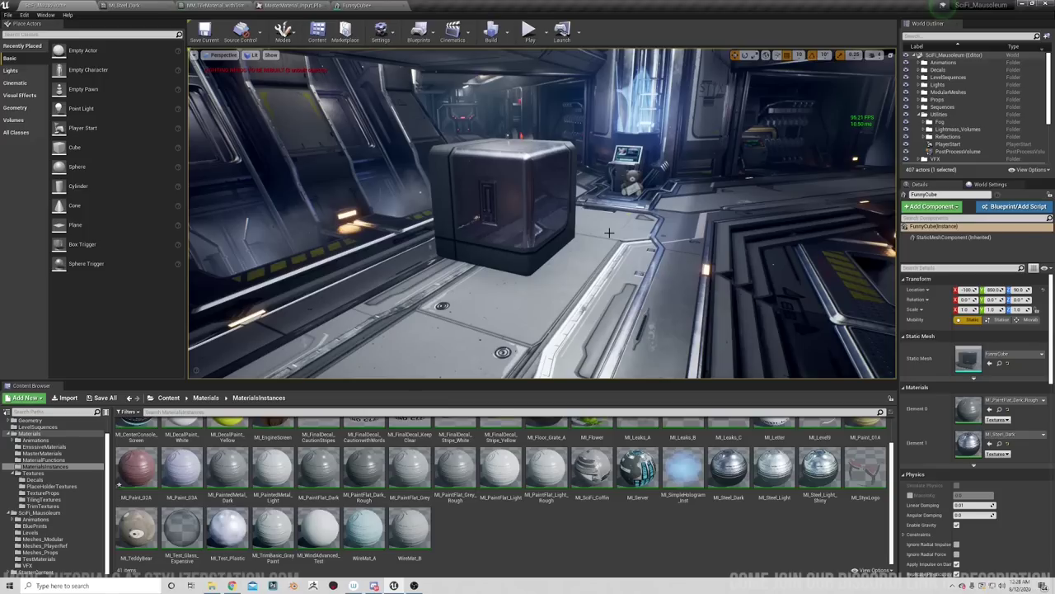
right_drag(609, 232, 808, 276)
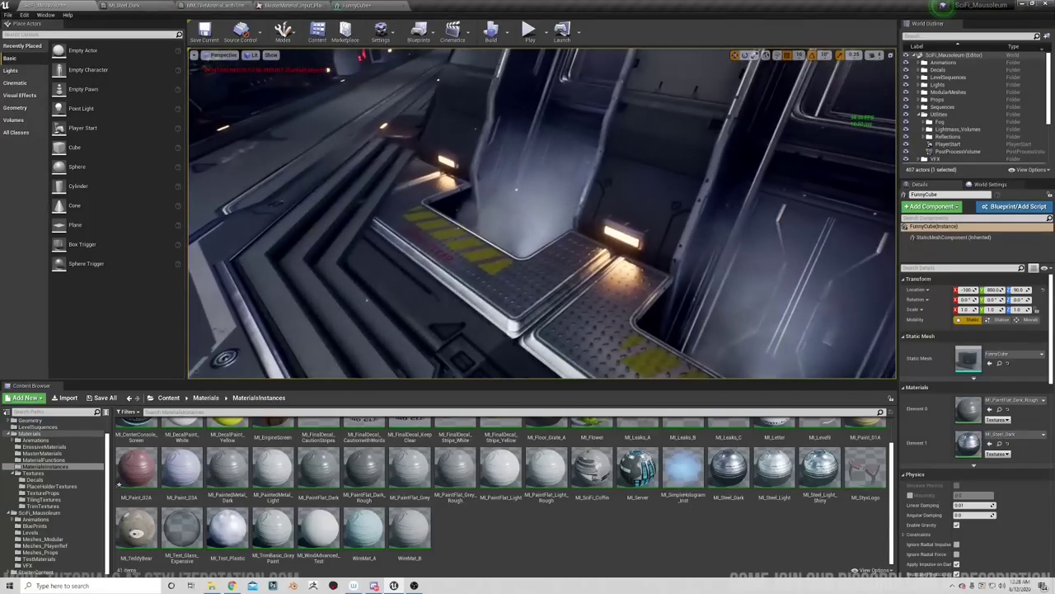
right_drag(560, 251, 498, 265)
click(498, 264)
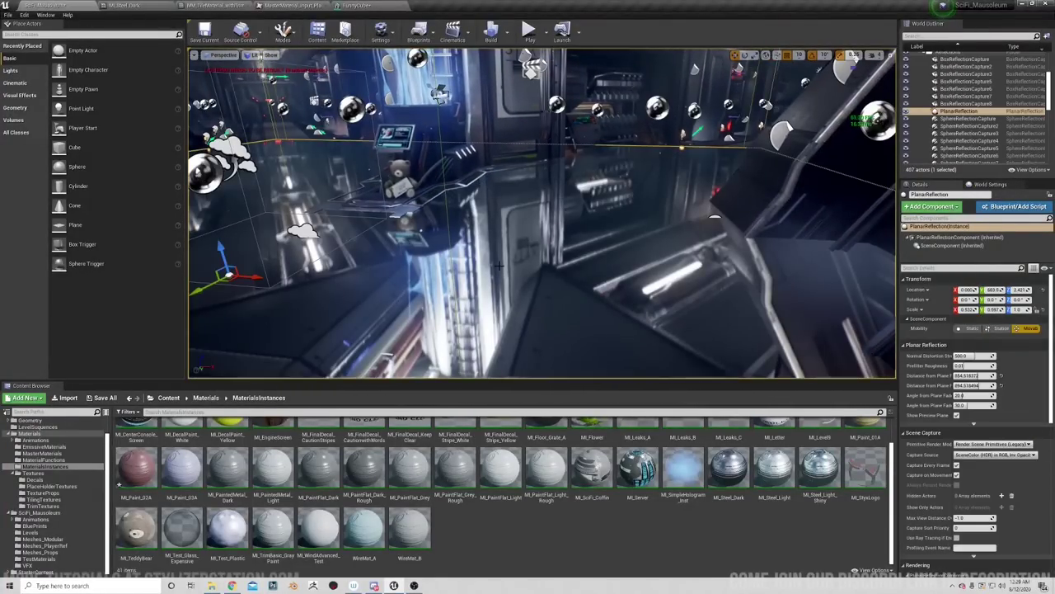
click(906, 110)
right_drag(699, 271, 760, 301)
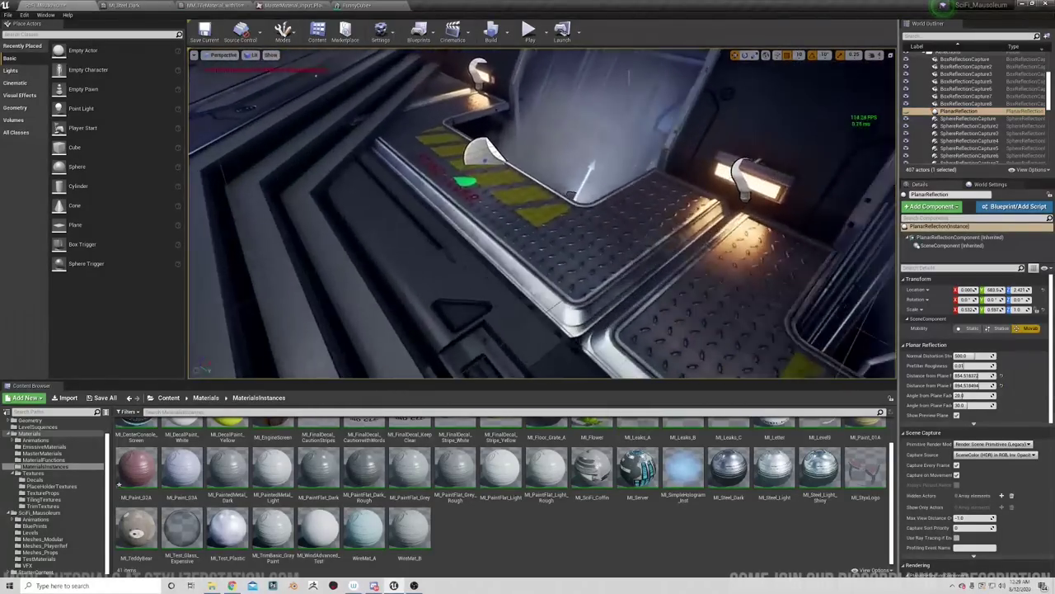
Select the STAND CLEAR caution decal, try moving it along Y to 620, and undo the move.
right_drag(483, 280, 523, 201)
click(557, 188)
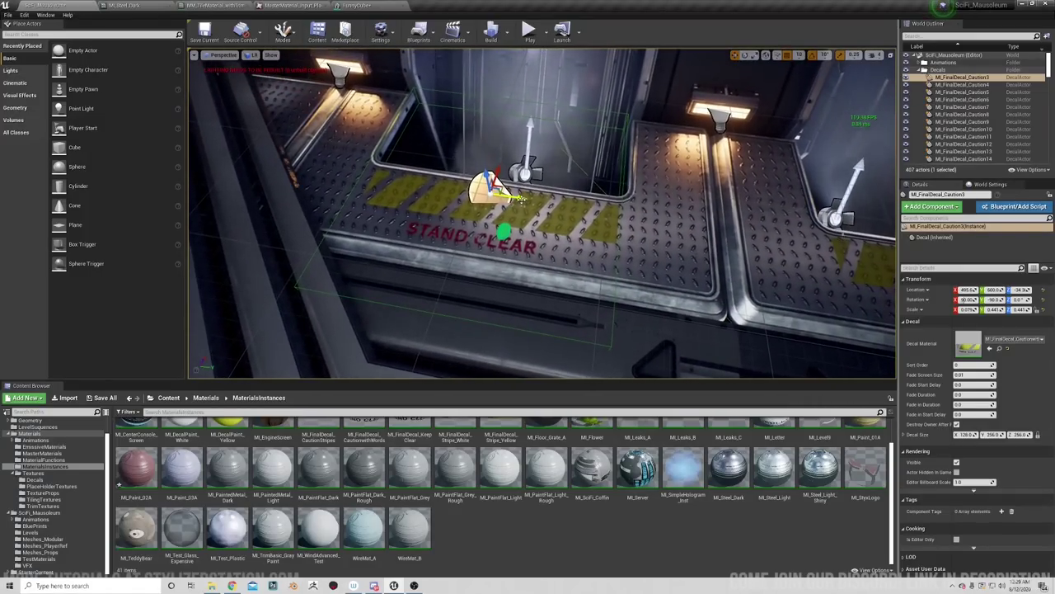
drag(522, 198, 545, 202)
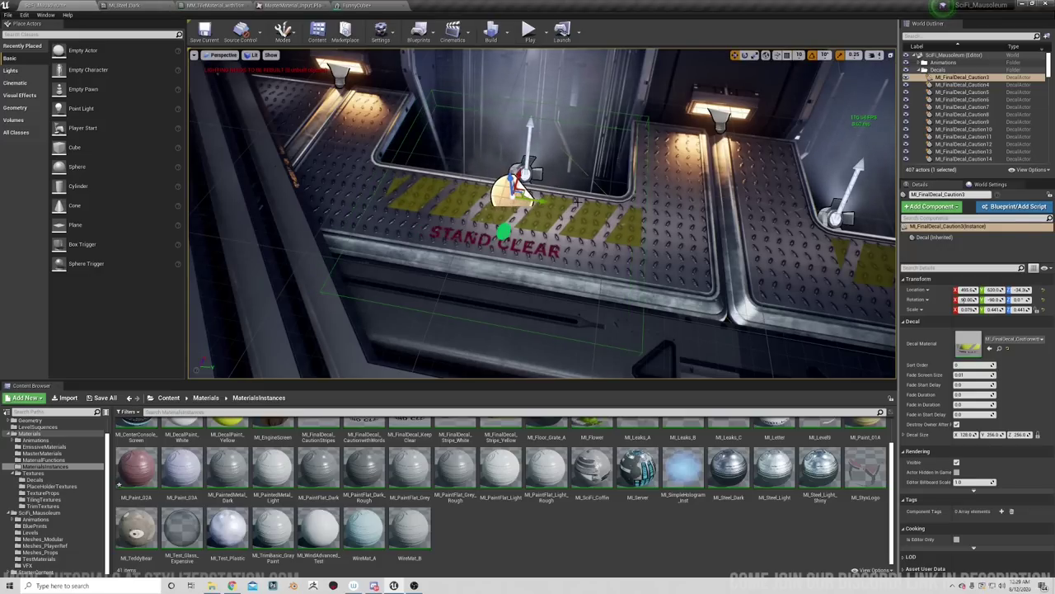
key(ctrl+z)
key(ctrl+z)
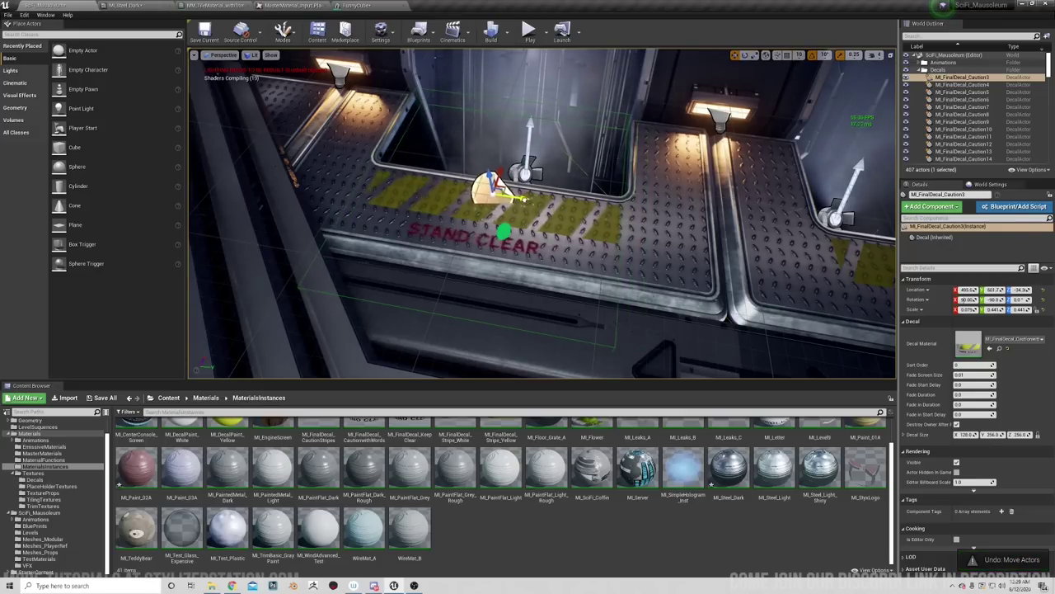
Try sliding the STAND CLEAR caution decal along Y across the diamond-plate floor panels and over the seam between them.
drag(525, 200, 560, 204)
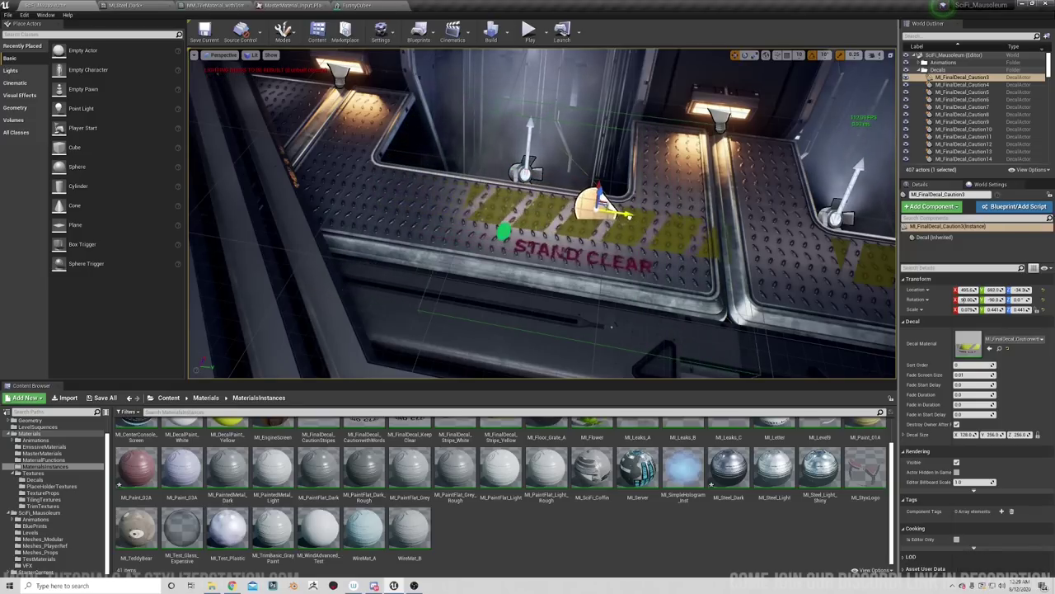
mouse_move(670, 223)
mouse_down()
mouse_move(716, 231)
mouse_move(659, 222)
mouse_up()
key(ctrl+z)
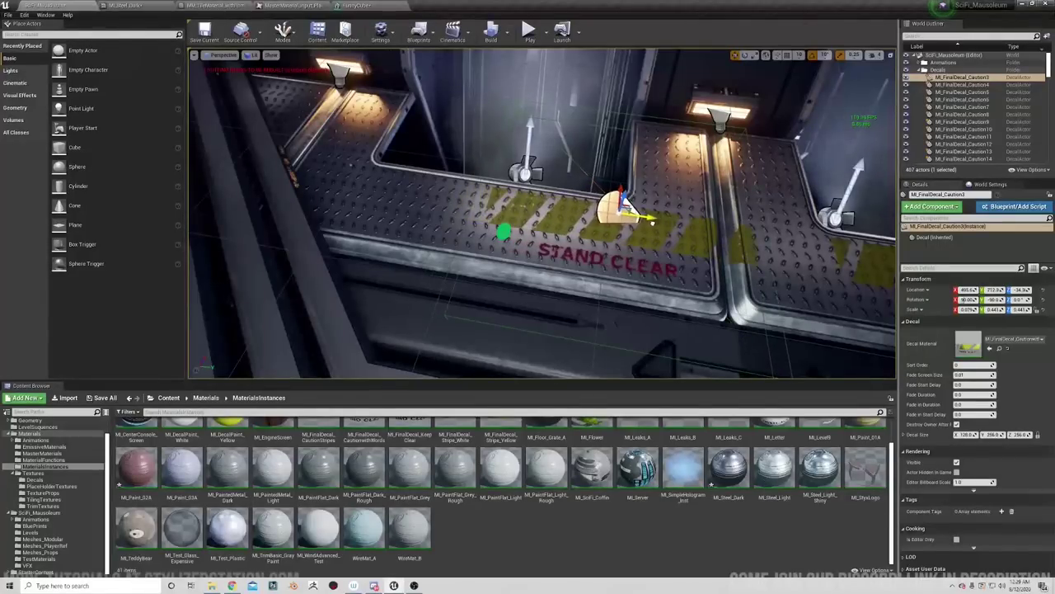
right_drag(504, 232, 707, 236)
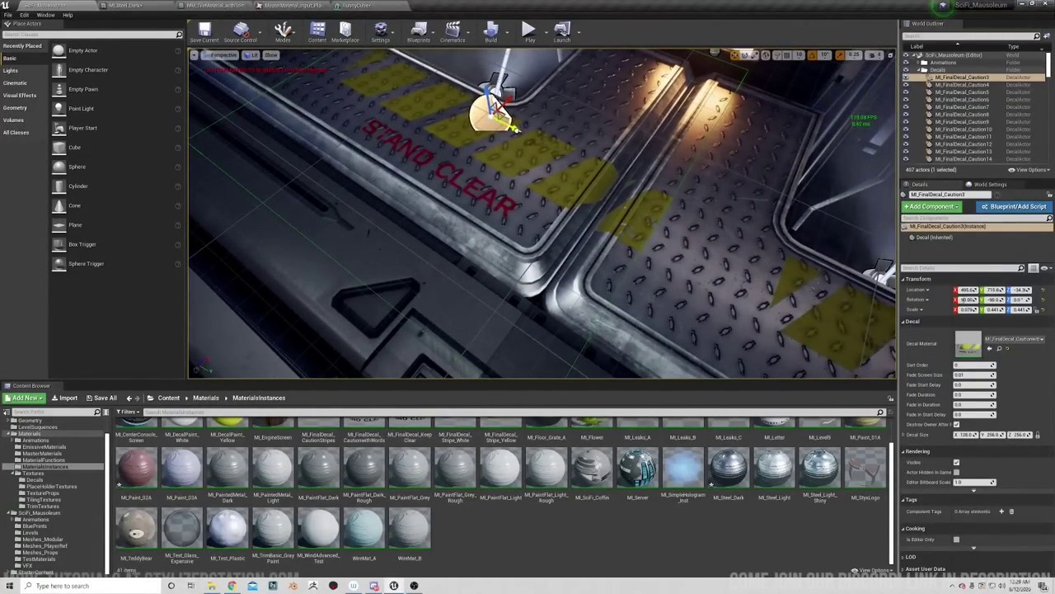
drag(512, 126, 529, 137)
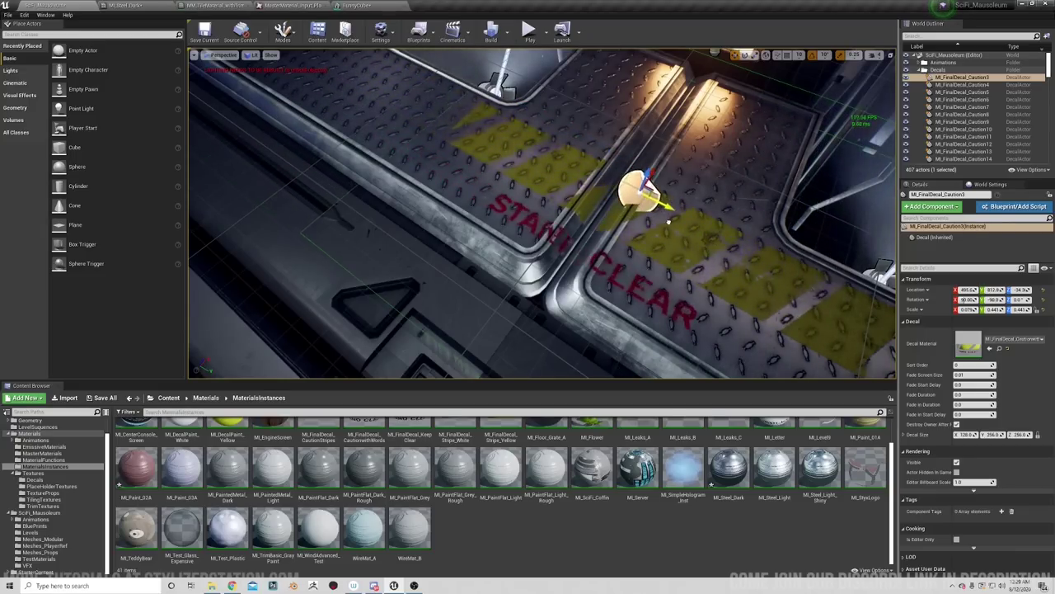
drag(669, 221, 560, 172)
Try shifting the caution decal along X toward the platform edge, and undo the decal moves.
right_drag(537, 157, 592, 269)
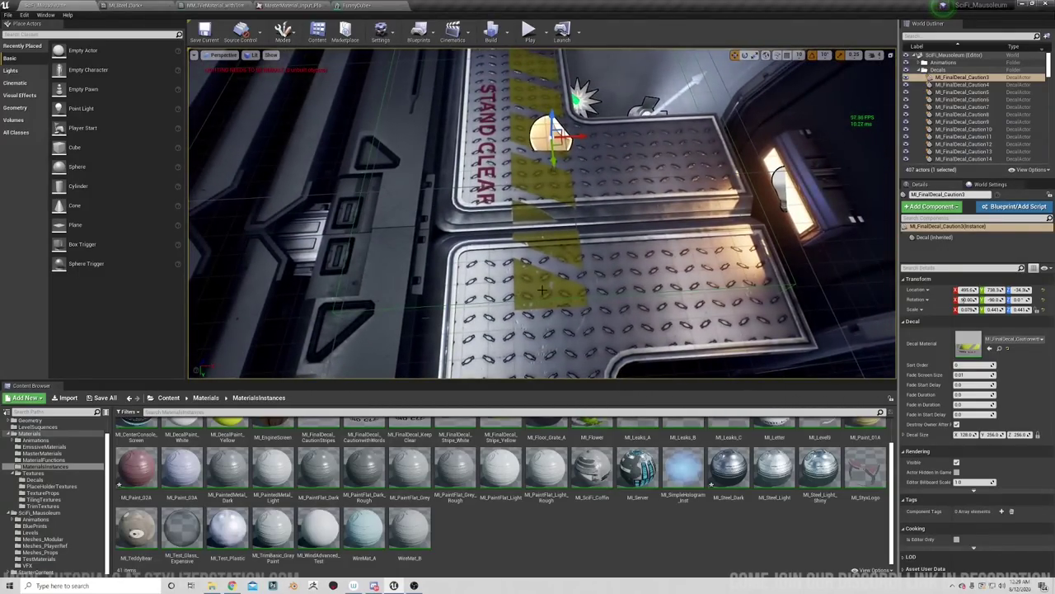
right_drag(538, 292, 513, 284)
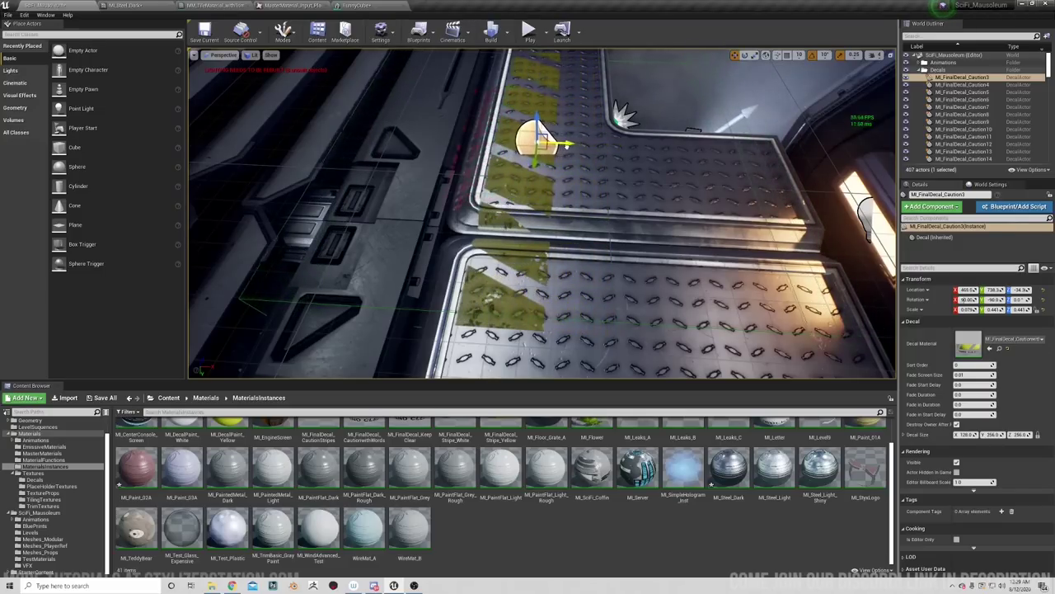
key(ctrl+z)
key(f)
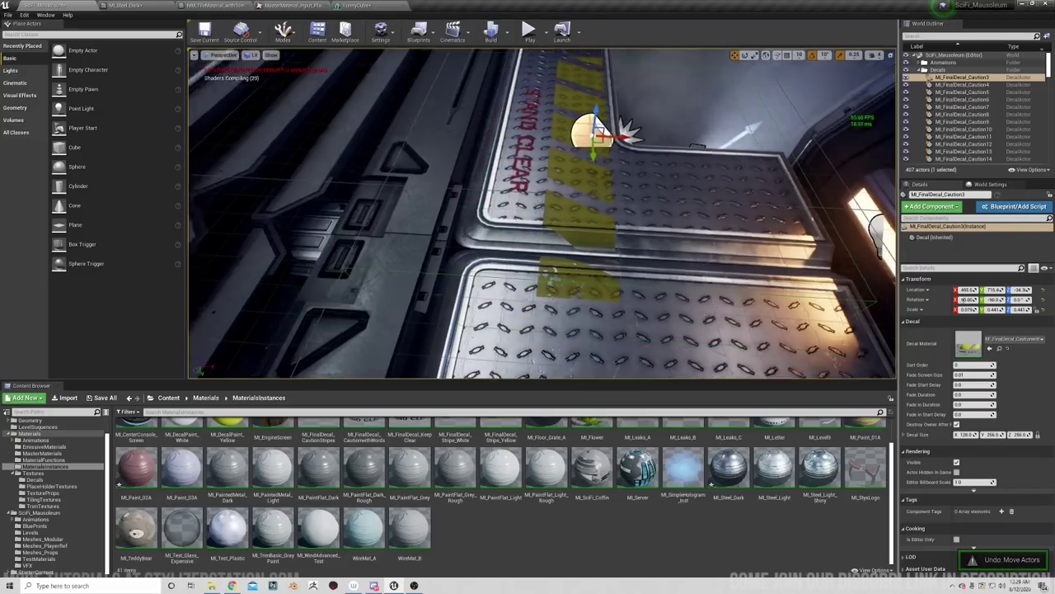
right_drag(513, 247, 523, 231)
key(ctrl+z)
right_drag(550, 306, 511, 222)
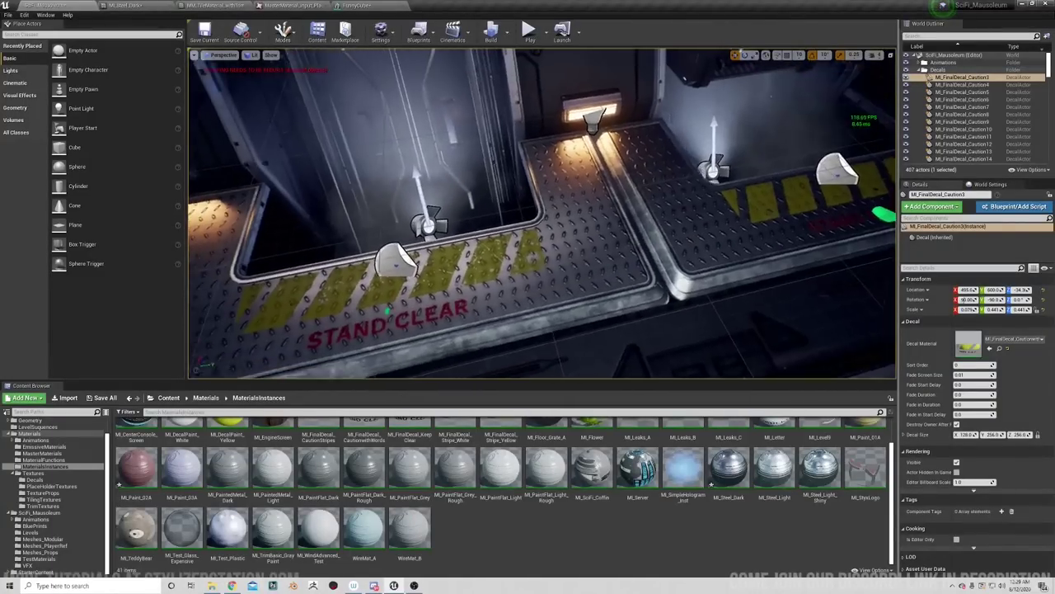
Examine the caution decals on the floor platforms and the decals on the neighbouring wall panels.
key(d)
right_drag(581, 241, 557, 240)
key(w)
key(d)
right_drag(644, 250, 600, 243)
key(a)
key(s)
key(w)
key(d)
key(s)
key(w)
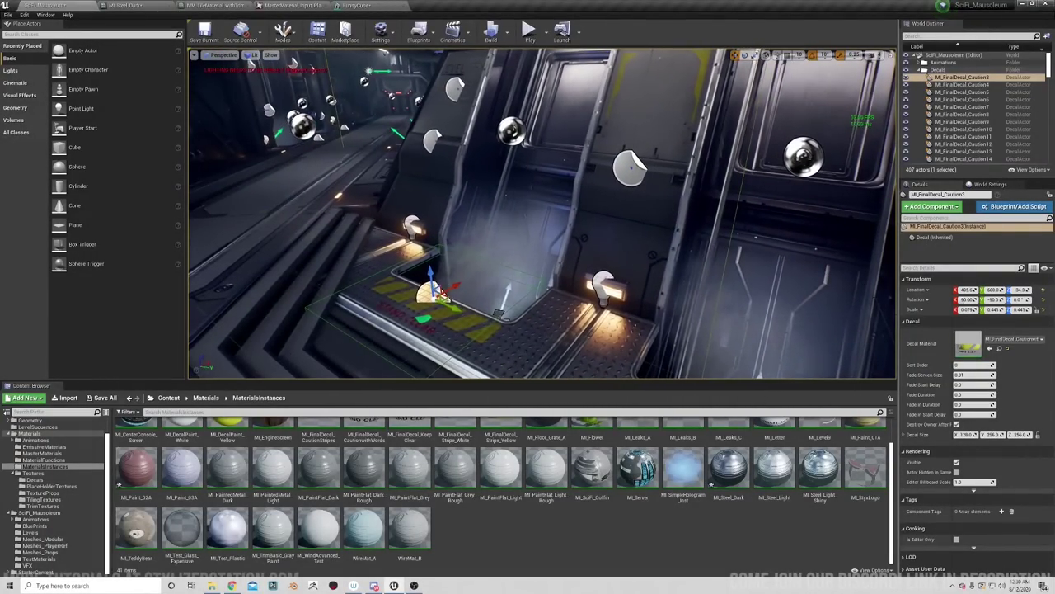
Open the caution decal's material instance and its parent material MM_FinalDecal_WithMask, and view the whole node graph.
double_click(969, 342)
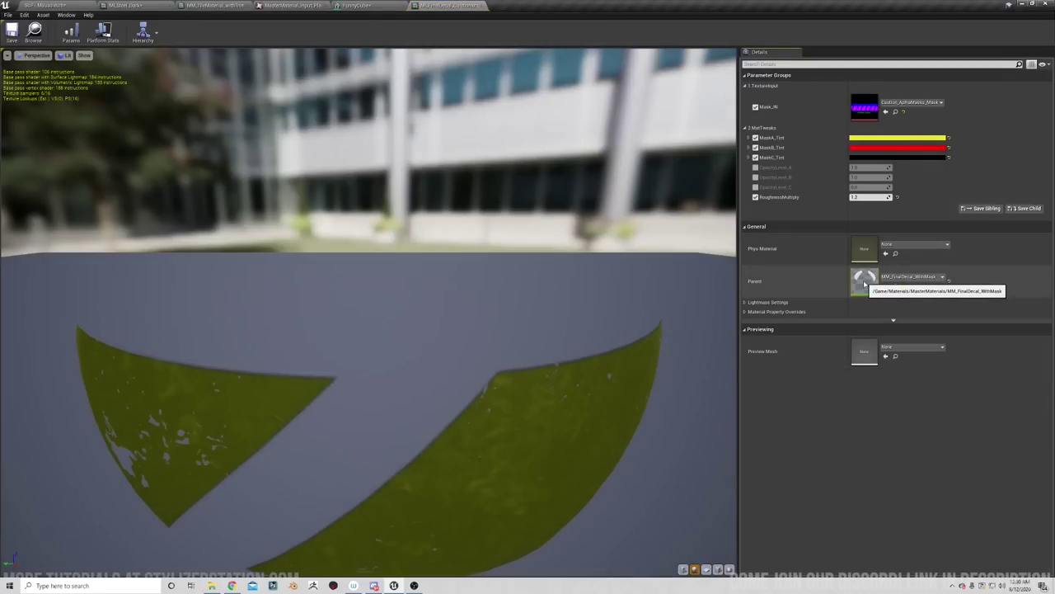
double_click(864, 282)
key(Home)
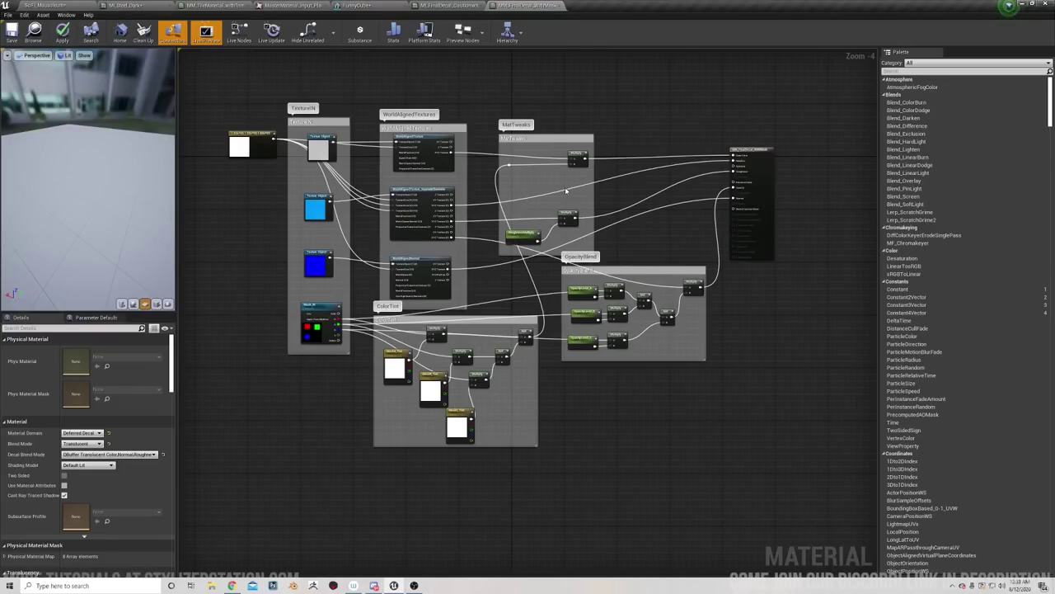
scroll(569, 192, up, 1)
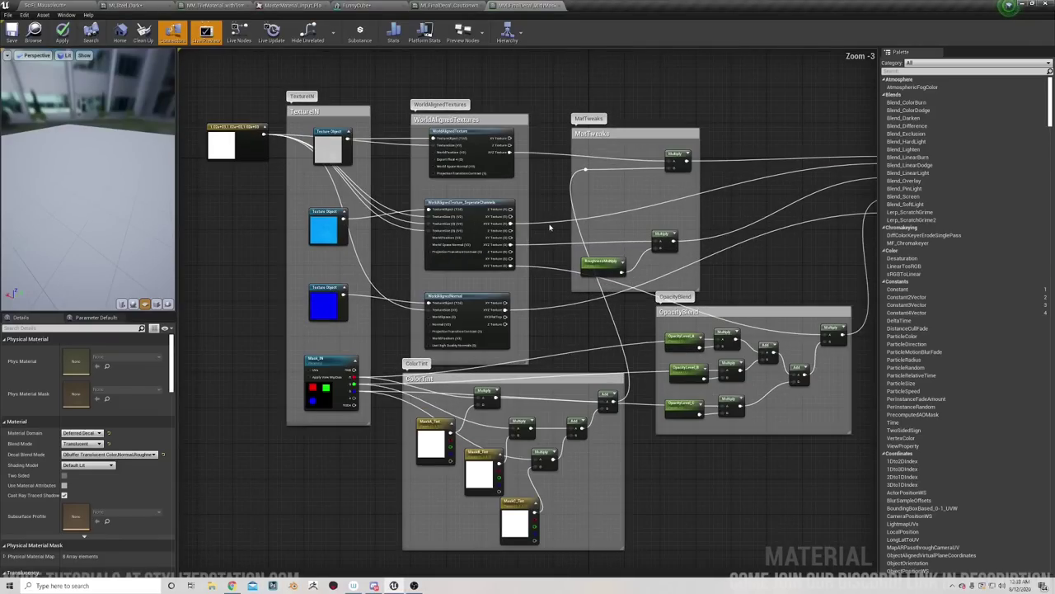
key(Home)
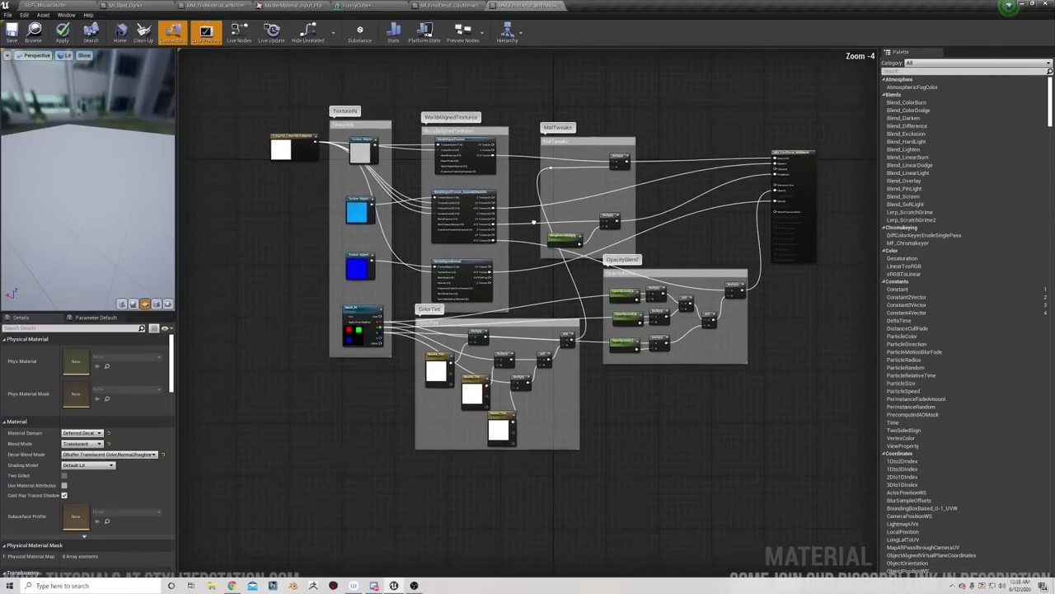
right_drag(490, 234, 519, 234)
Inspect how the size constant and the TextureIN texture objects feed the WorldAlignedTexture nodes, checking the DecalPaint mask texture's details.
scroll(519, 233, up, 3)
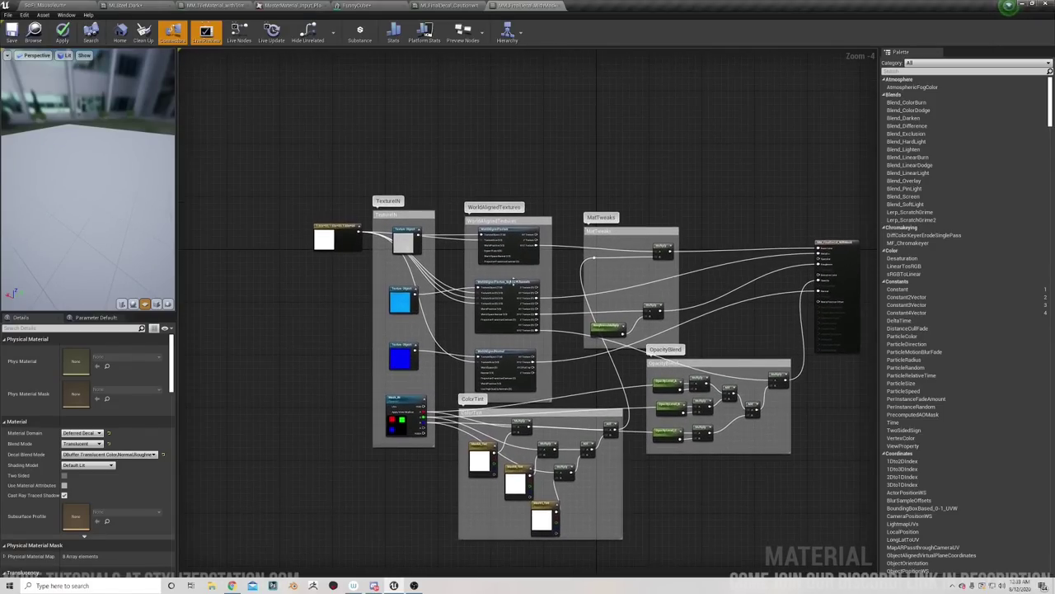
scroll(505, 278, up, 2)
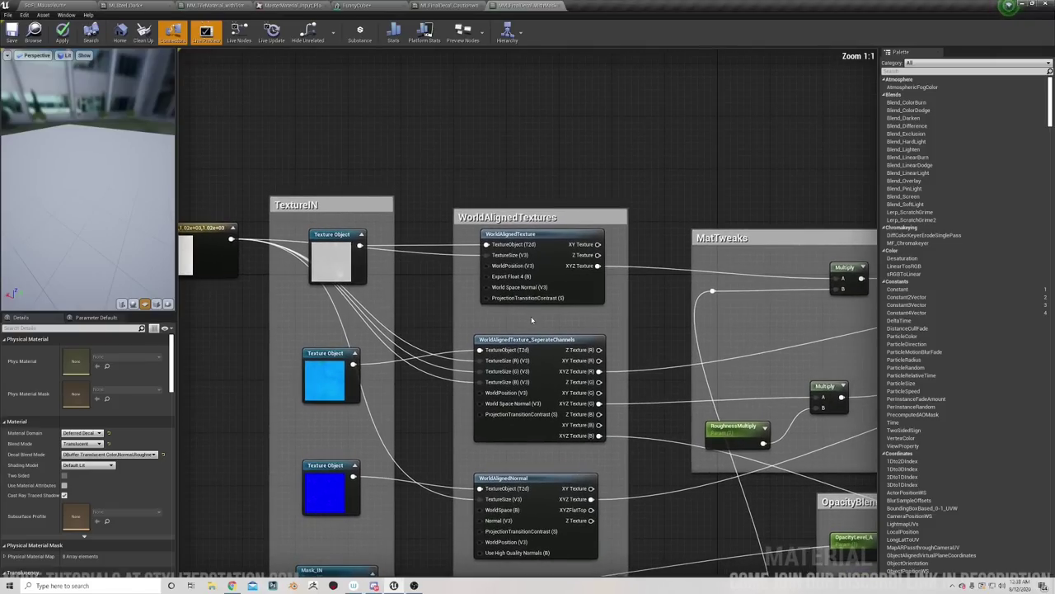
right_drag(532, 320, 584, 315)
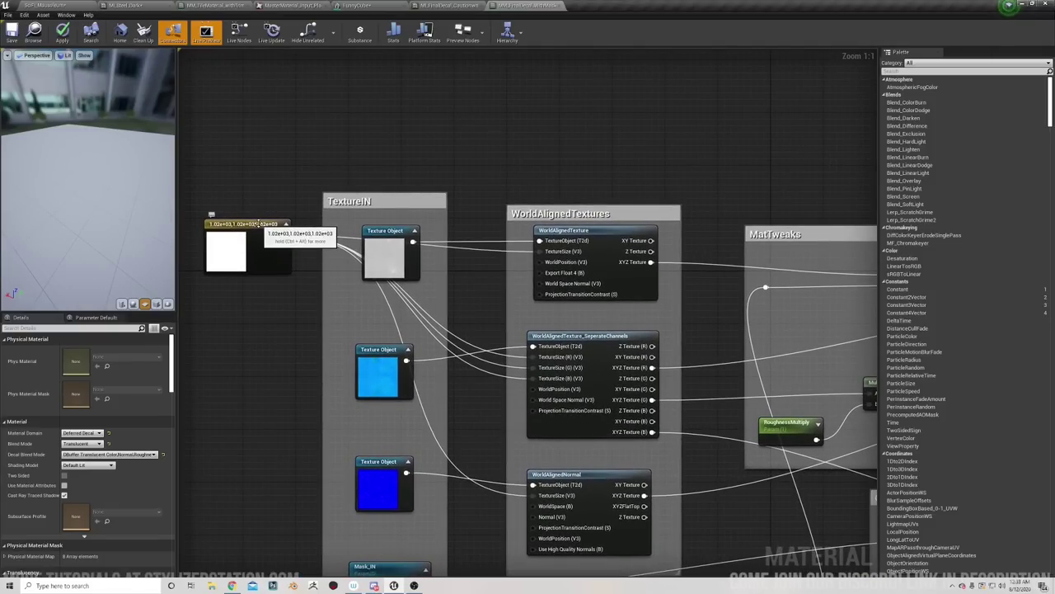
drag(261, 224, 260, 269)
right_drag(476, 291, 508, 259)
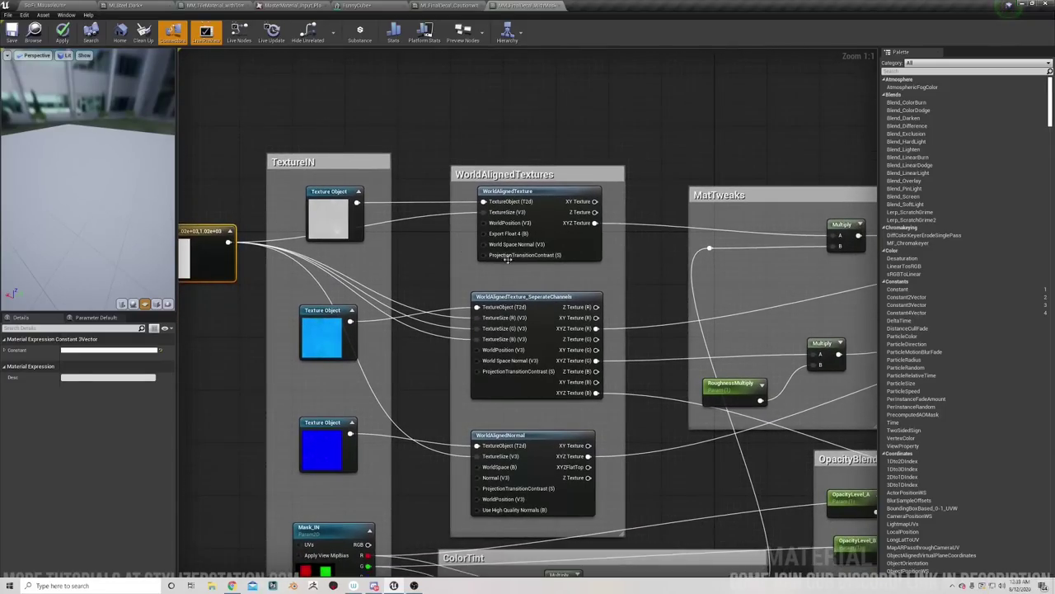
click(534, 192)
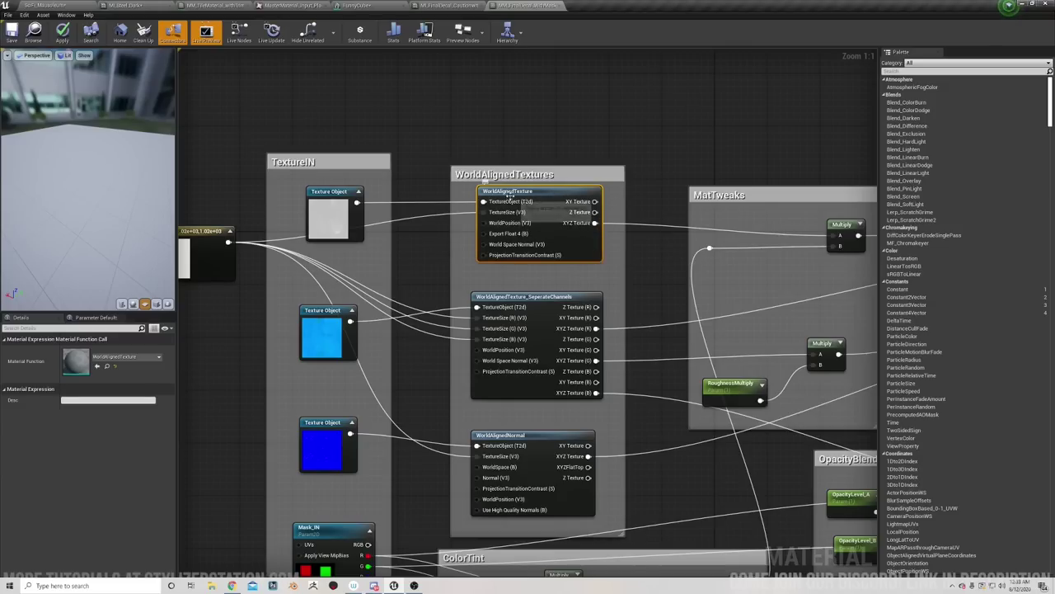
right_drag(562, 279, 568, 245)
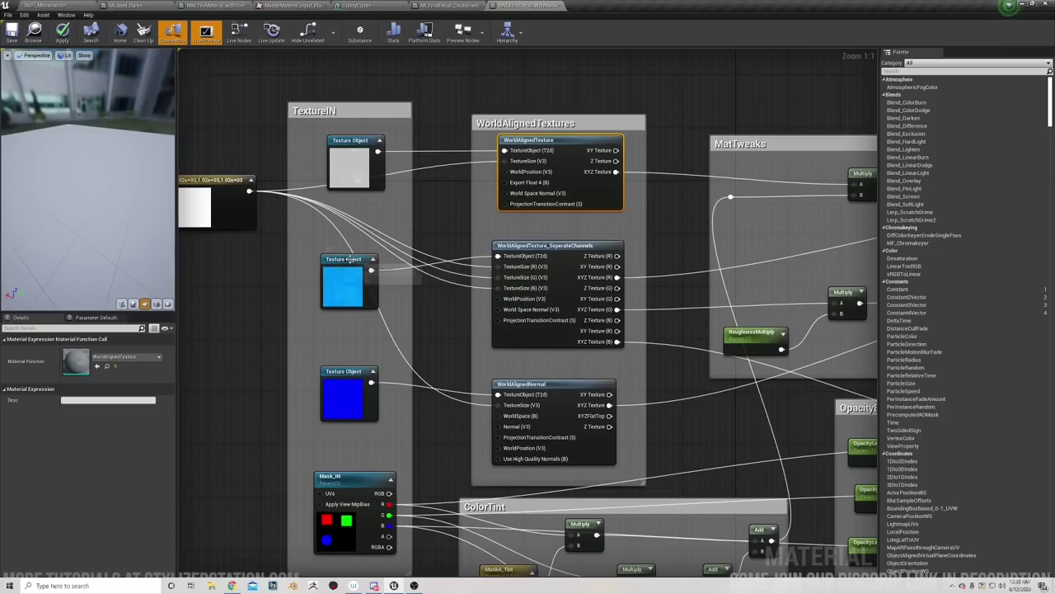
click(348, 285)
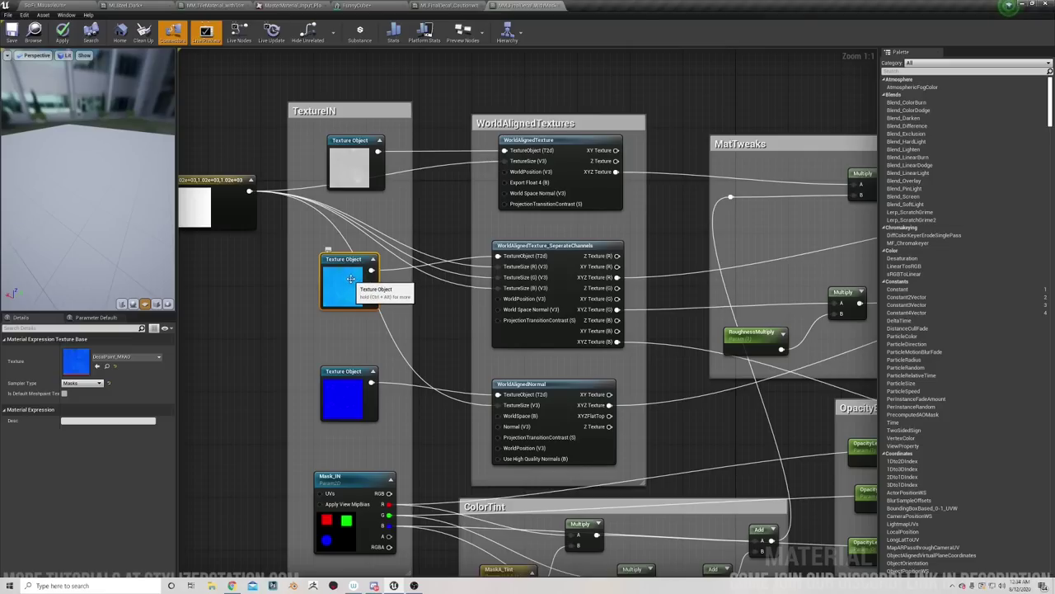
right_drag(413, 283, 344, 263)
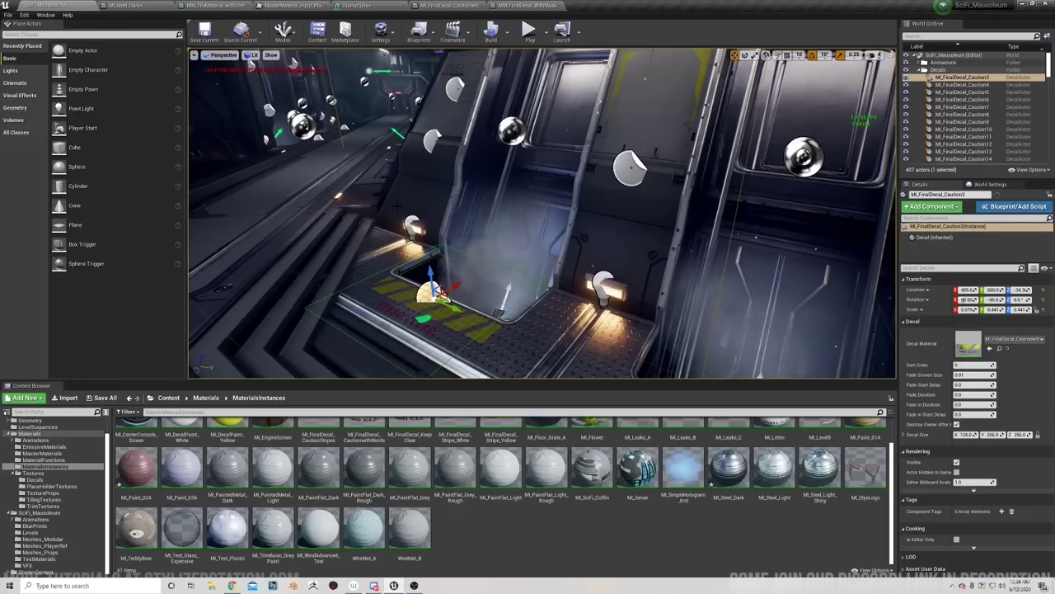
In the level, select the MI_FinalDecal_Caution4 decal, shift it slightly along Y, and undo a further move.
key(f)
mouse_move(566, 242)
right_down()
mouse_move(550, 257)
mouse_move(569, 241)
right_up()
click(371, 216)
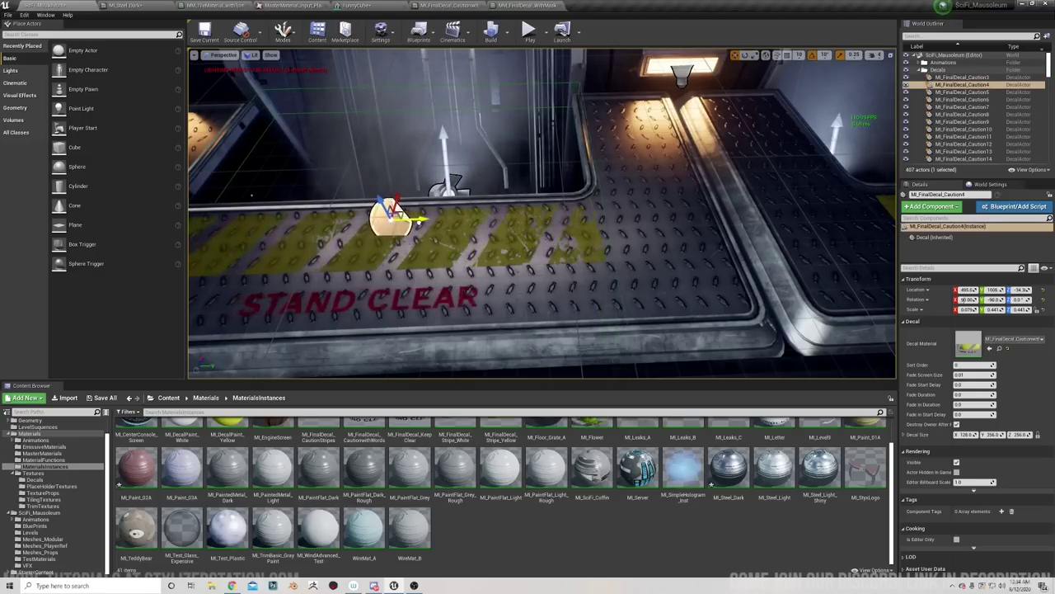
drag(419, 221, 426, 221)
mouse_move(591, 255)
right_down()
mouse_move(579, 252)
mouse_move(591, 254)
right_up()
drag(407, 227, 446, 240)
key(ctrl+z)
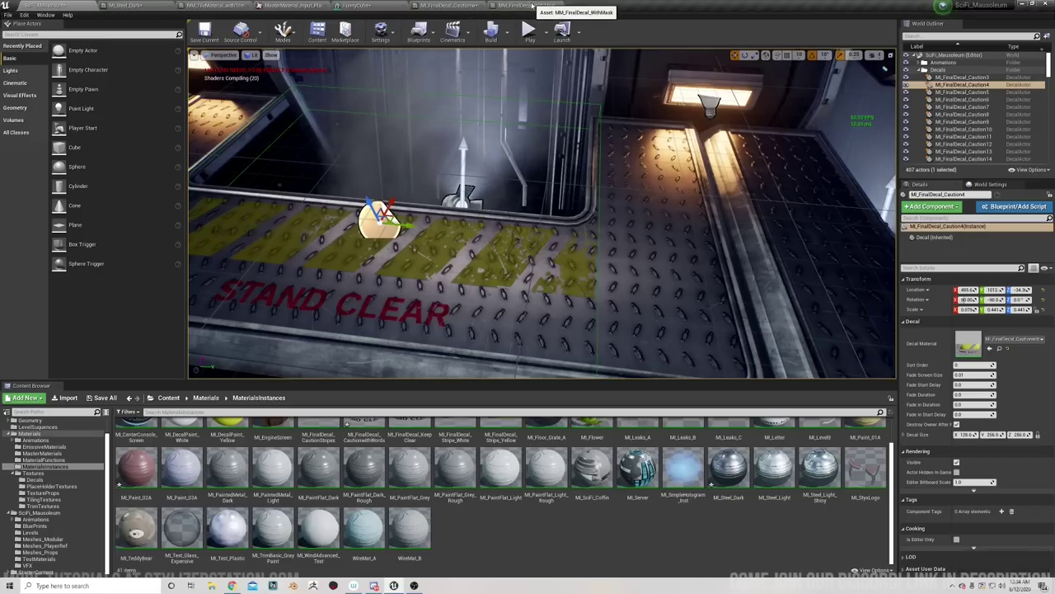
Return to MM_FinalDecal_WithMask and inspect the WorldAlignedNormal function, its texture object and the Mask_IN parameter.
click(534, 5)
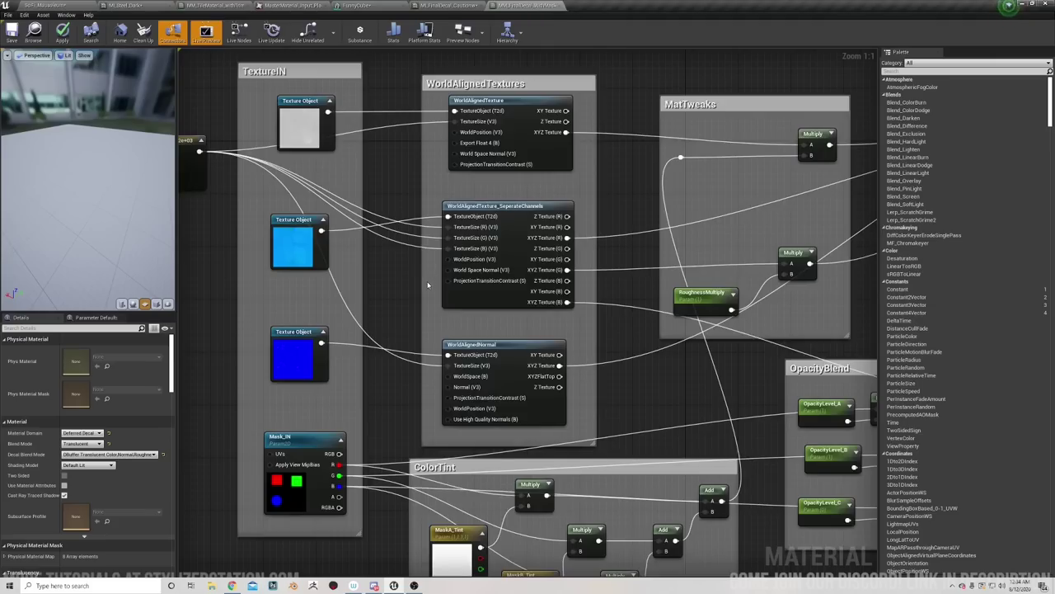
right_drag(428, 285, 492, 252)
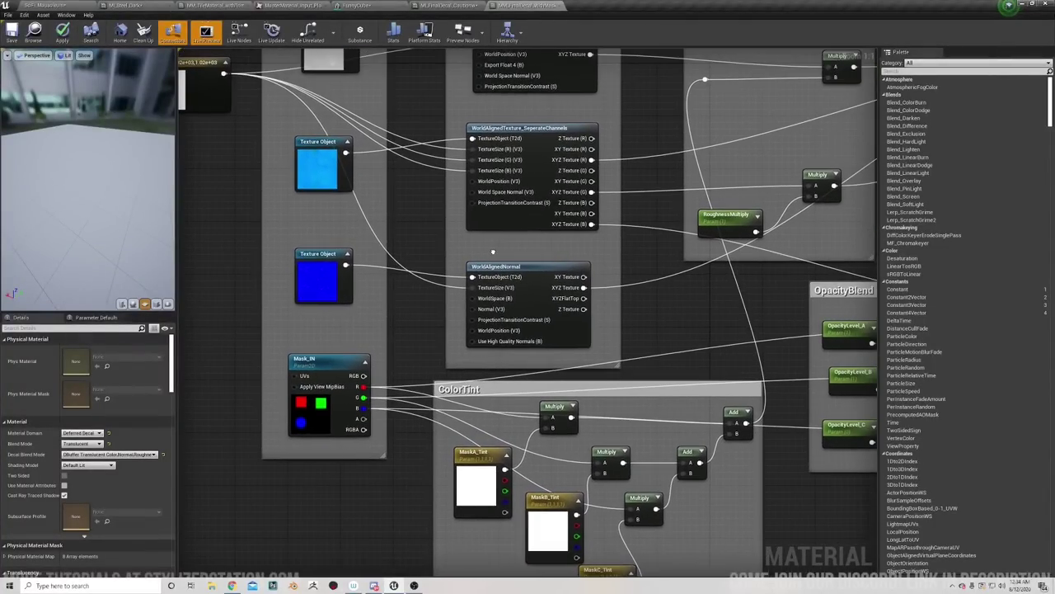
click(532, 266)
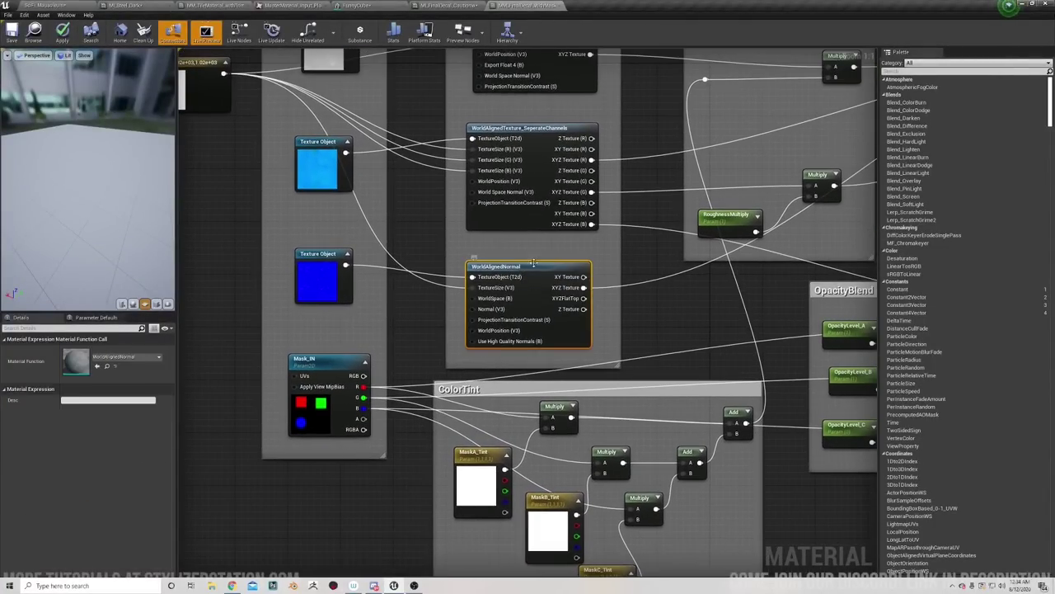
right_drag(497, 260, 487, 259)
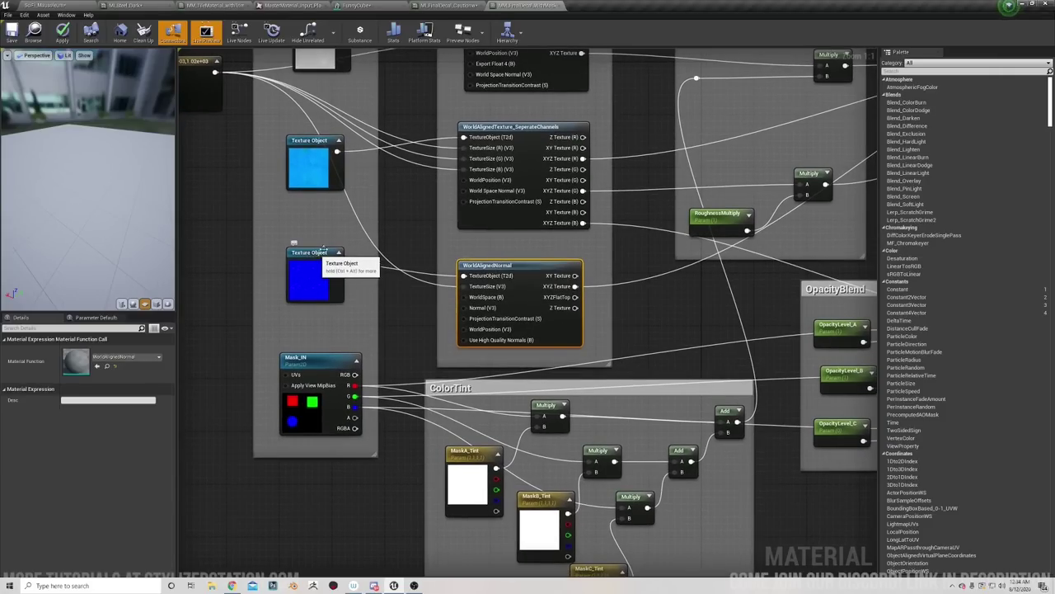
right_drag(394, 247, 406, 267)
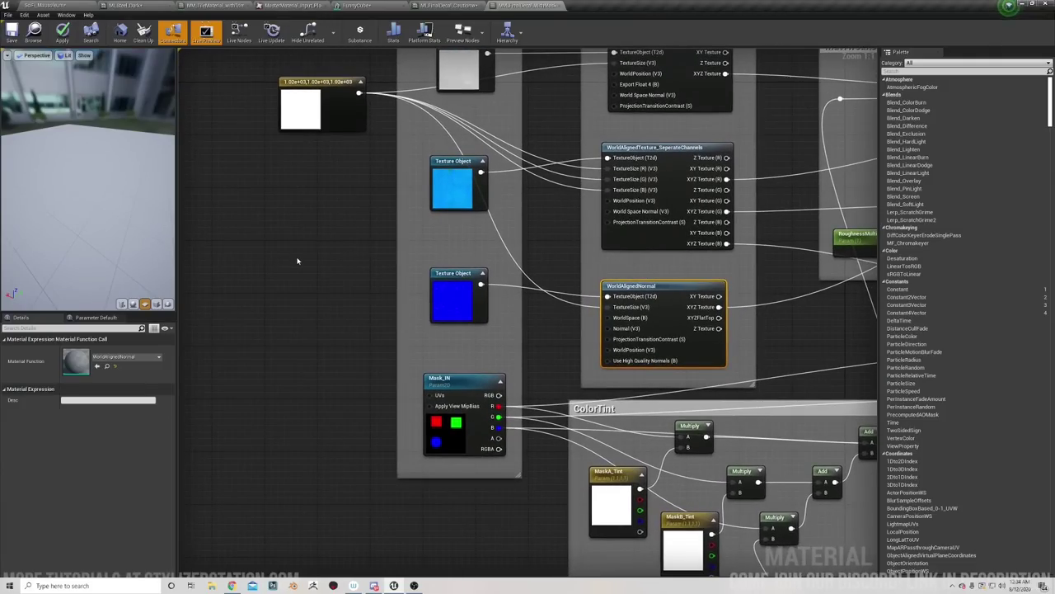
right_drag(377, 306, 391, 223)
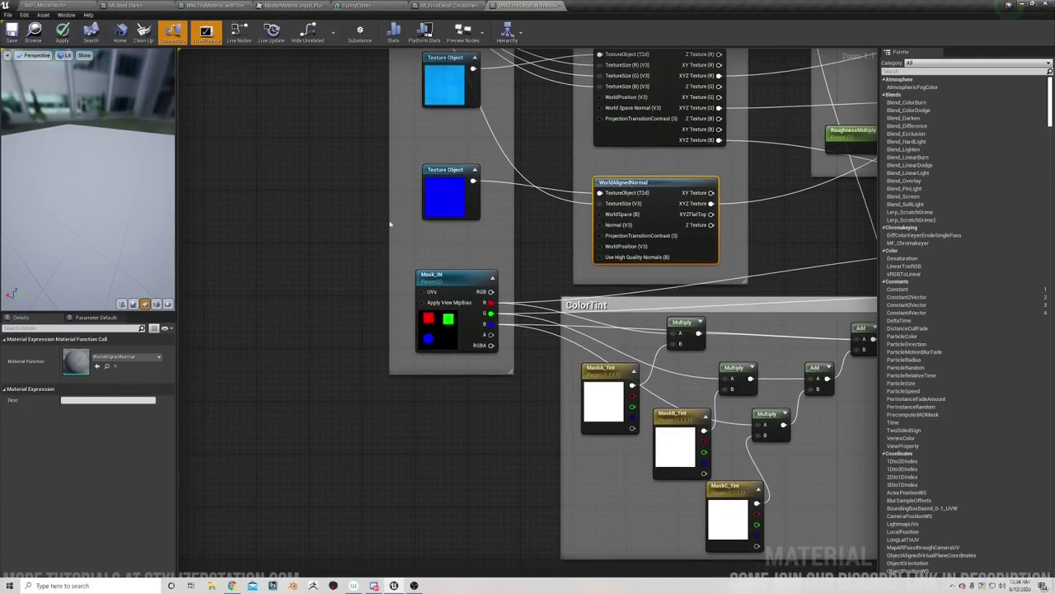
click(458, 279)
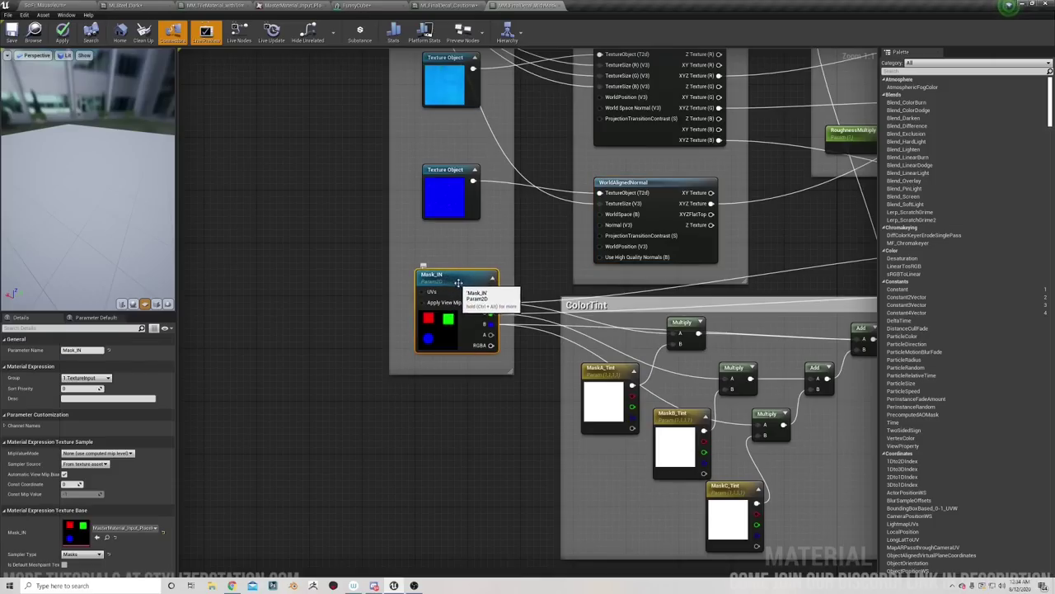
right_drag(459, 283, 462, 280)
right_click(284, 288)
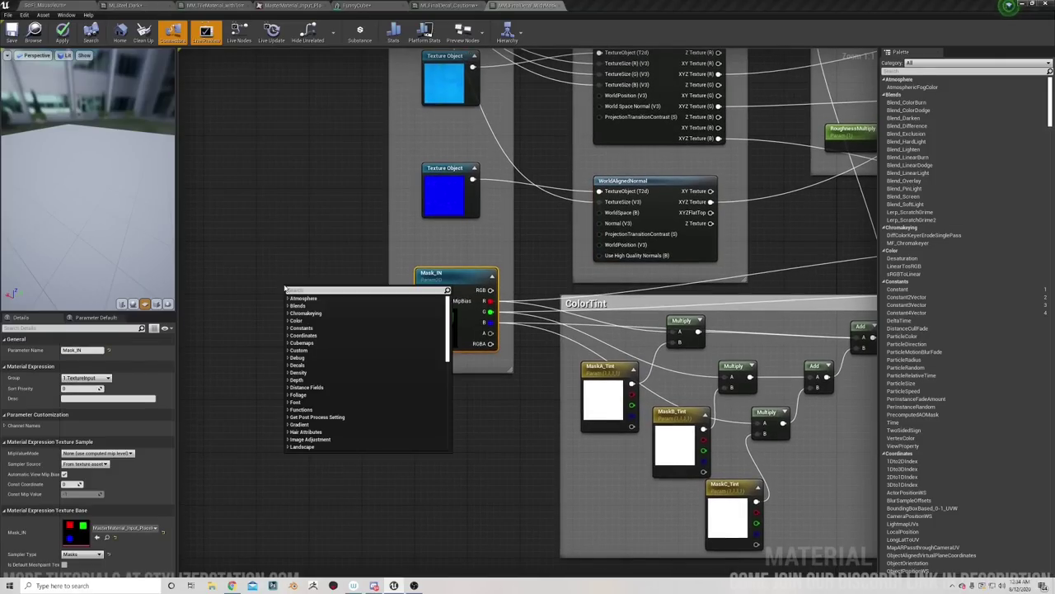
text(TEXTURE)
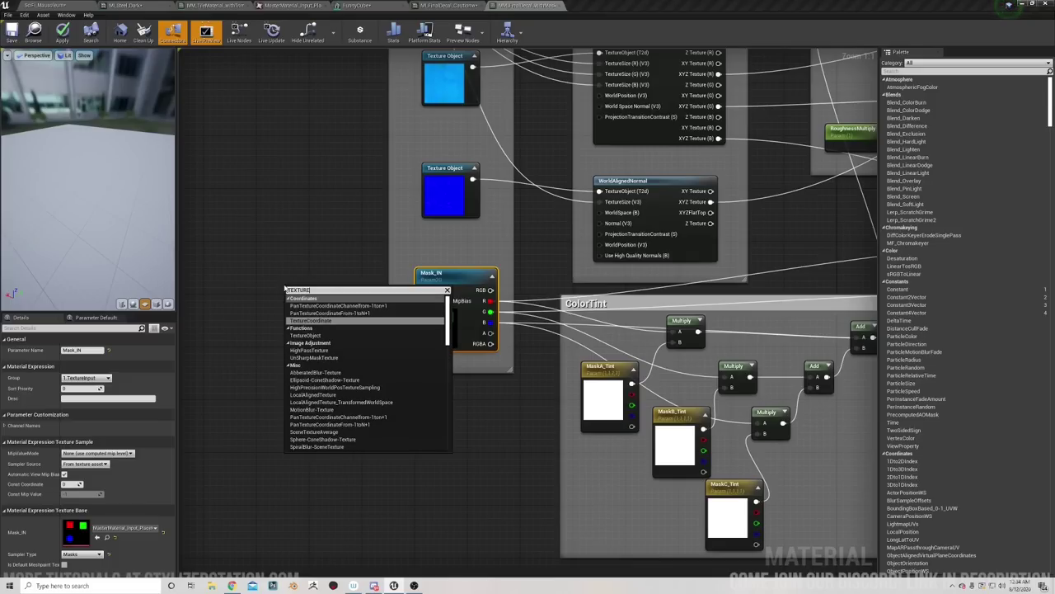
key(BackSpace)
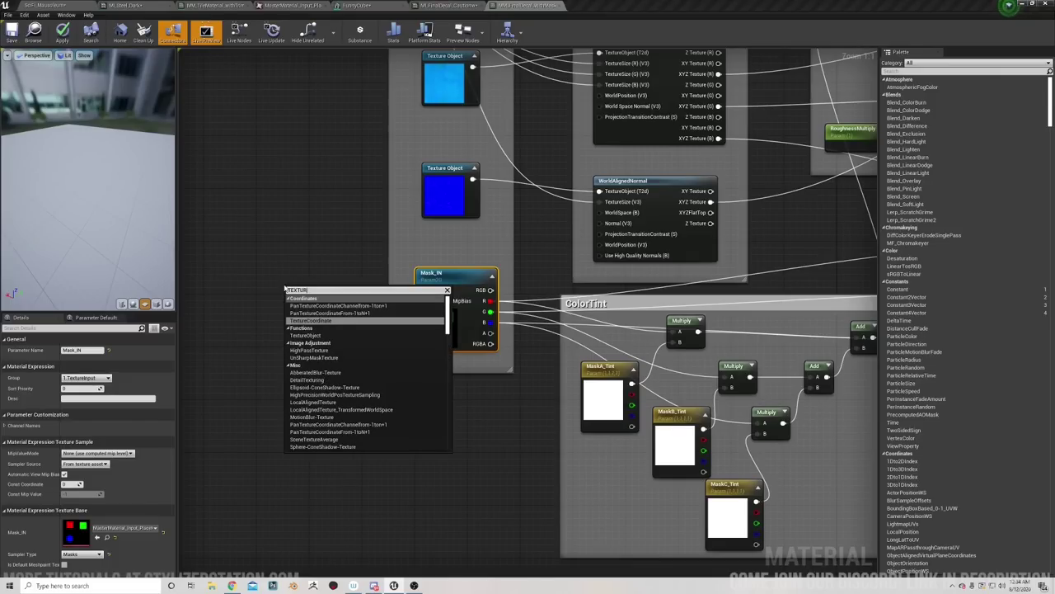
click(293, 219)
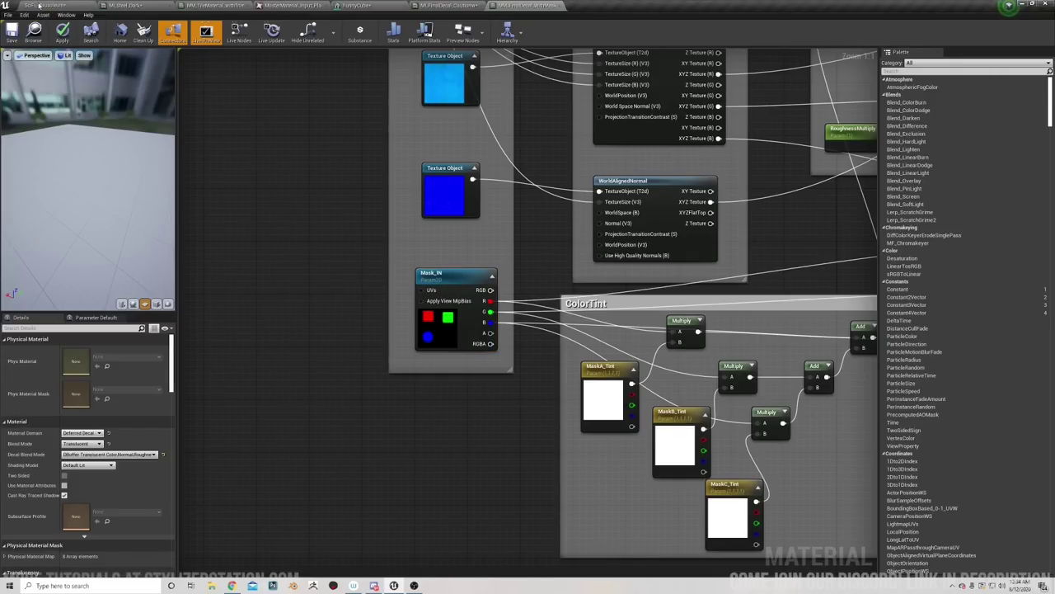
Add the DecalPaint_Albedo texture from the Textures/TilingTextures folder to the MM_FinalDecal_WithMask graph as a texture sample below Mask_IN.
click(39, 6)
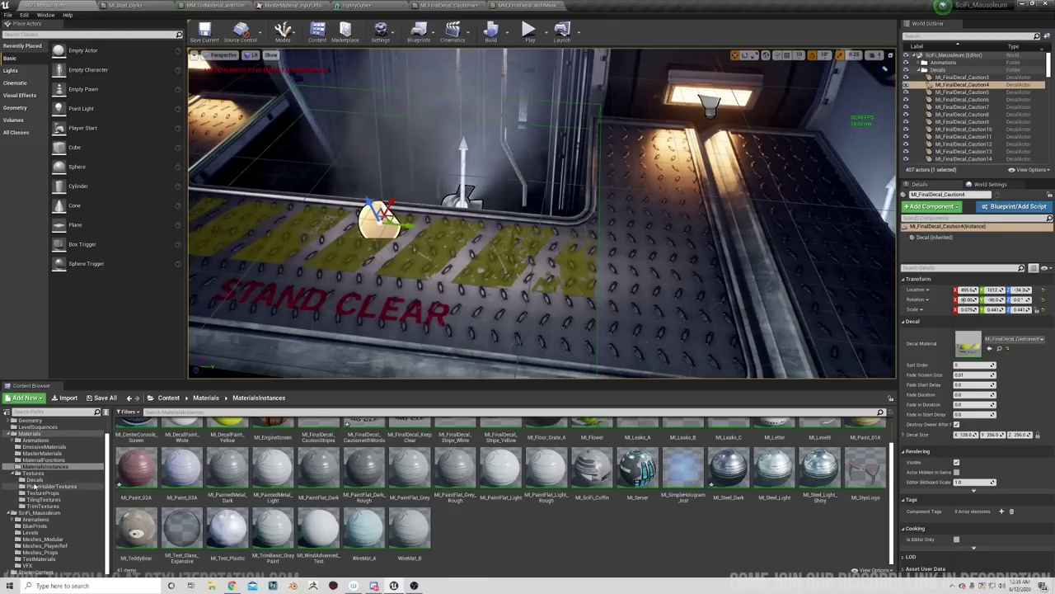
click(33, 473)
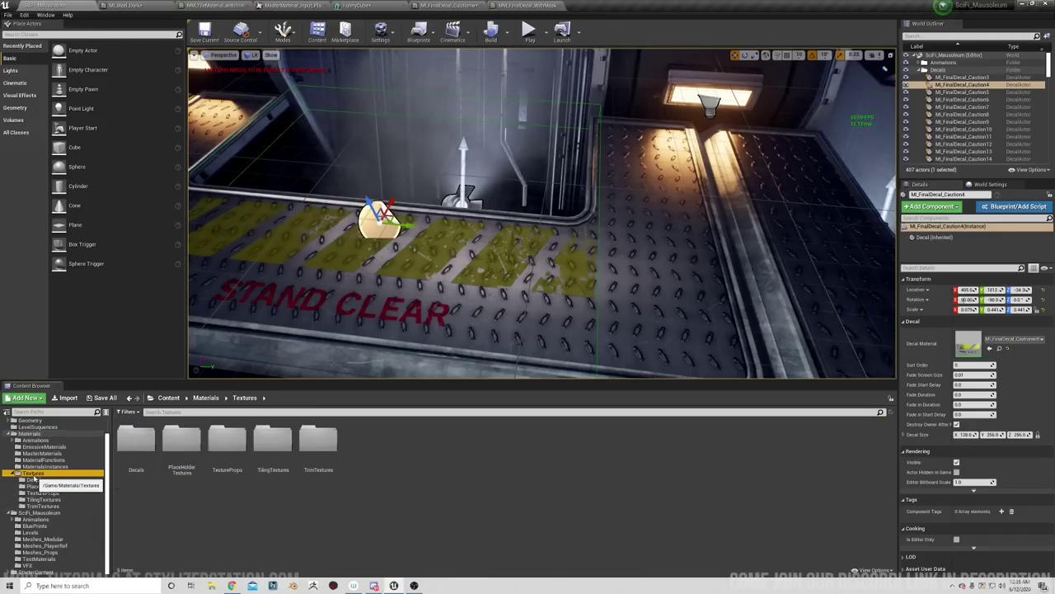
double_click(272, 445)
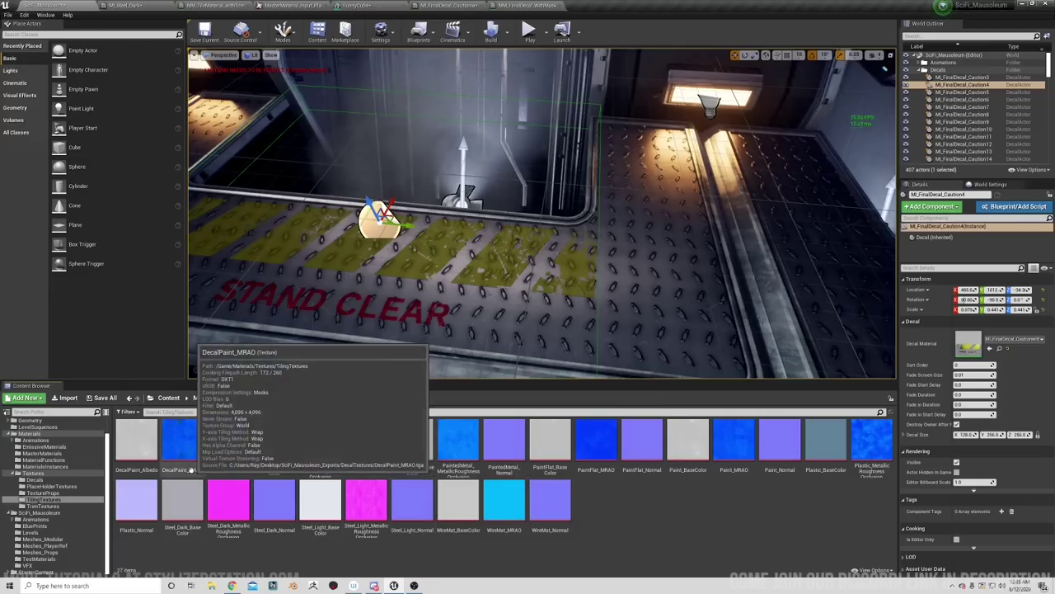
drag(136, 441, 443, 406)
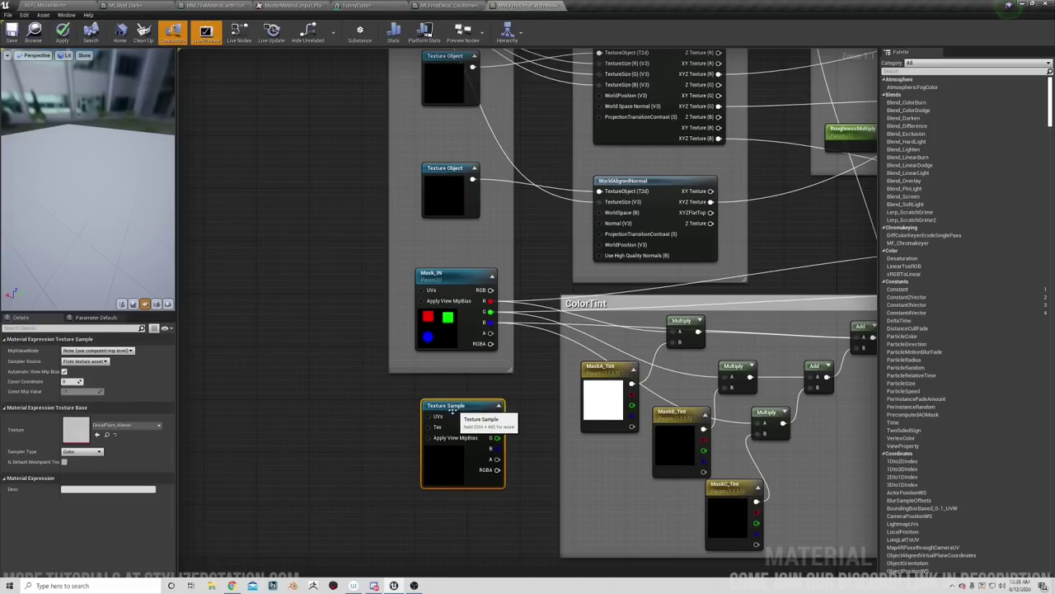
click(375, 408)
Convert the DecalPaint_Albedo texture sample to a texture object and place it beside the TextureIN group.
right_drag(524, 409, 467, 364)
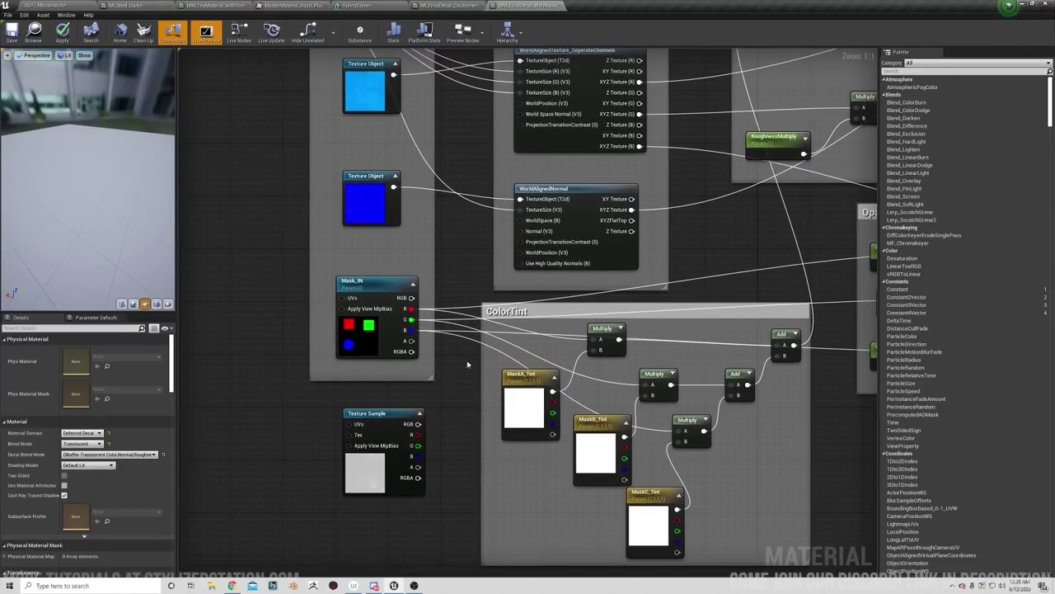
right_drag(504, 244, 550, 304)
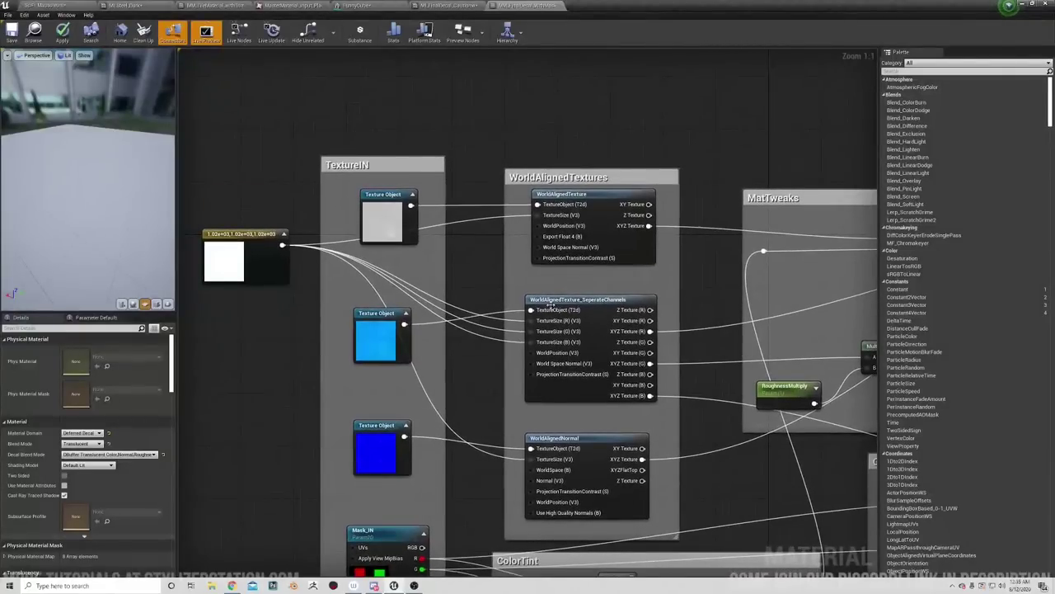
right_drag(581, 195, 560, 189)
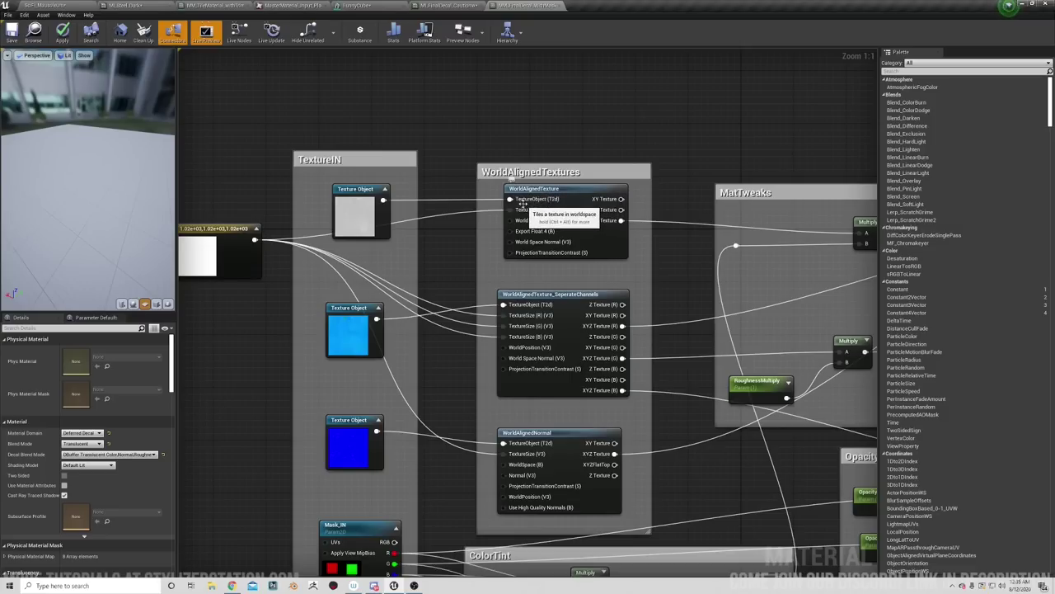
right_drag(505, 367, 541, 159)
right_drag(541, 240, 545, 225)
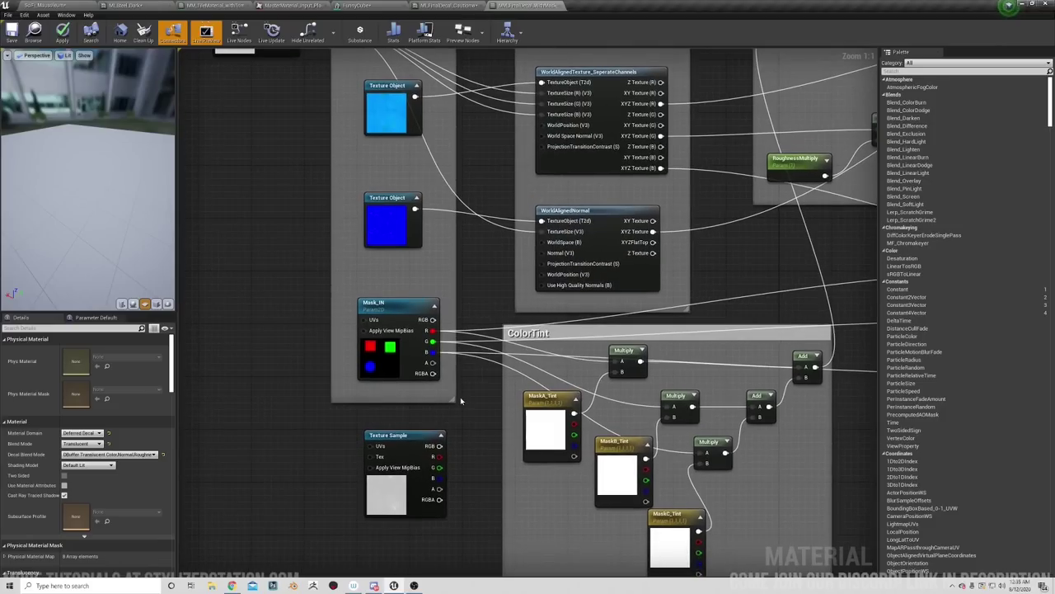
click(403, 441)
mouse_move(486, 286)
right_down()
mouse_move(483, 370)
mouse_move(484, 293)
right_up()
right_click(412, 462)
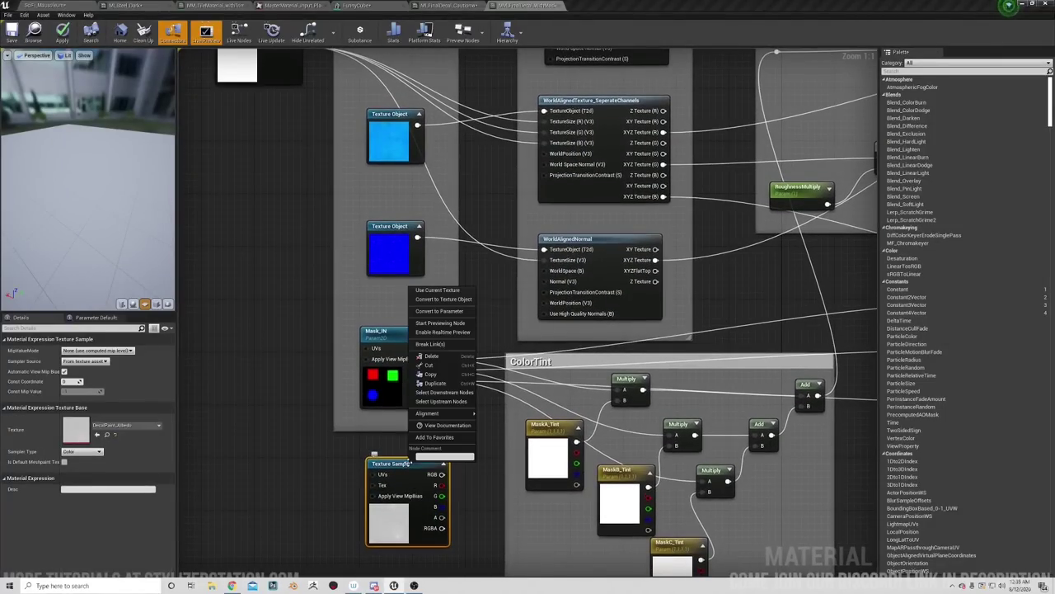
click(442, 300)
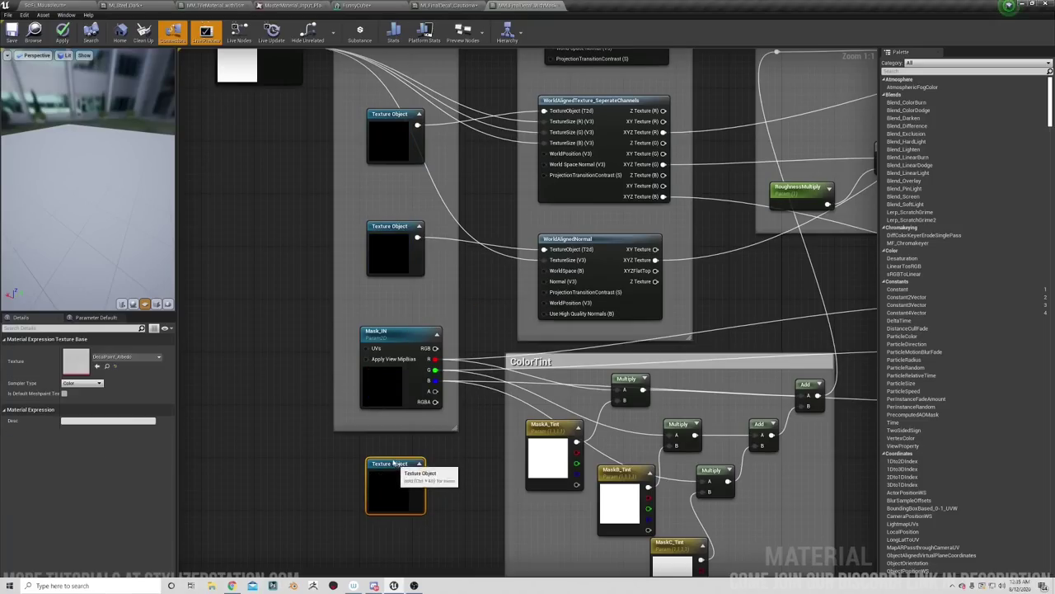
drag(393, 464, 308, 240)
right_drag(308, 228, 283, 359)
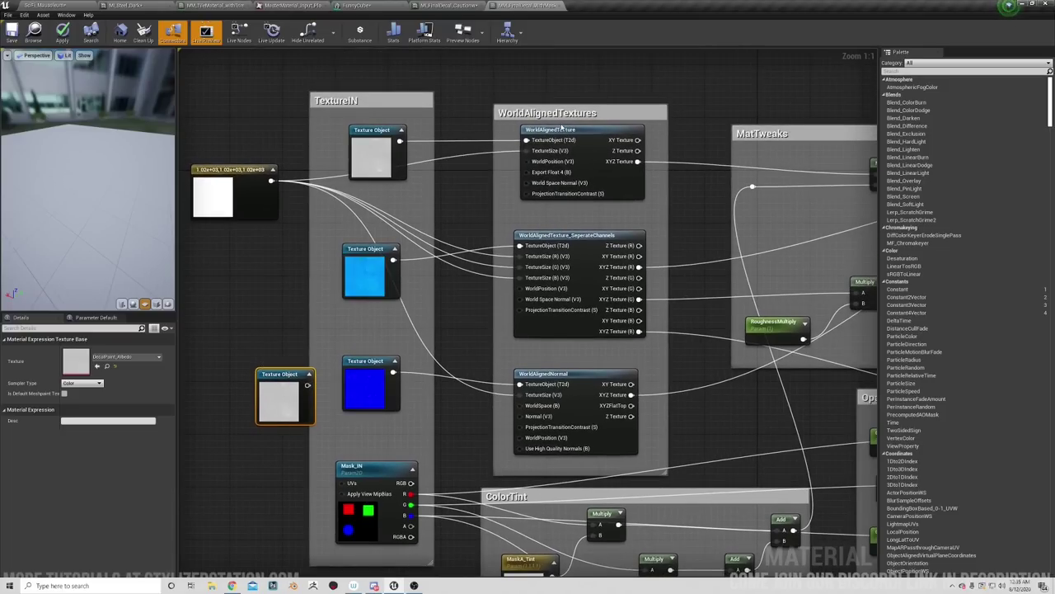
Delete the extra DecalPaint_Albedo texture object and examine the TextureSize input of the WorldAlignedTexture node.
right_drag(554, 136, 572, 76)
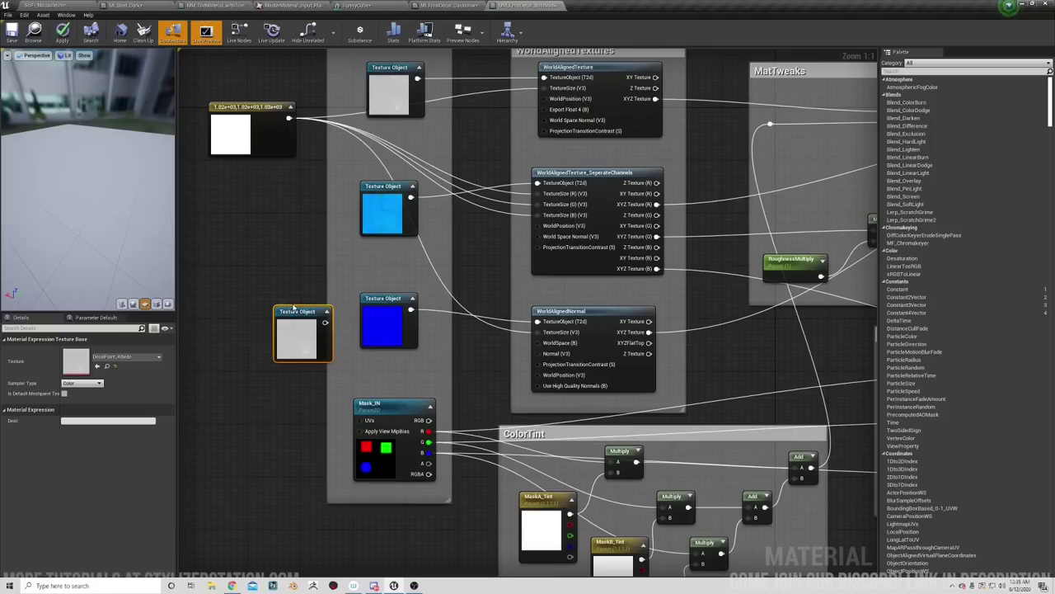
key(Delete)
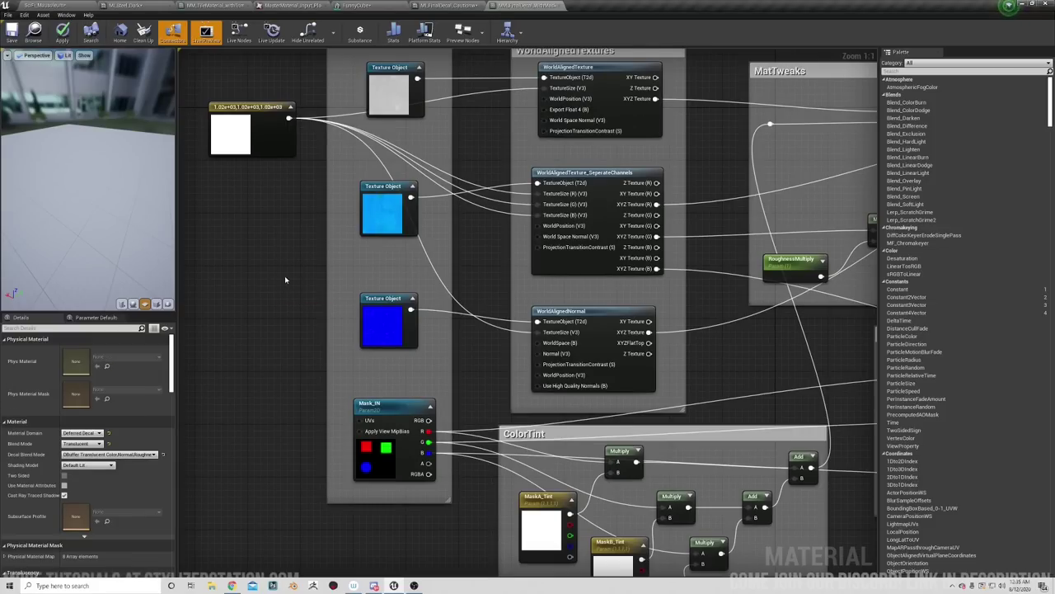
right_drag(291, 275, 290, 376)
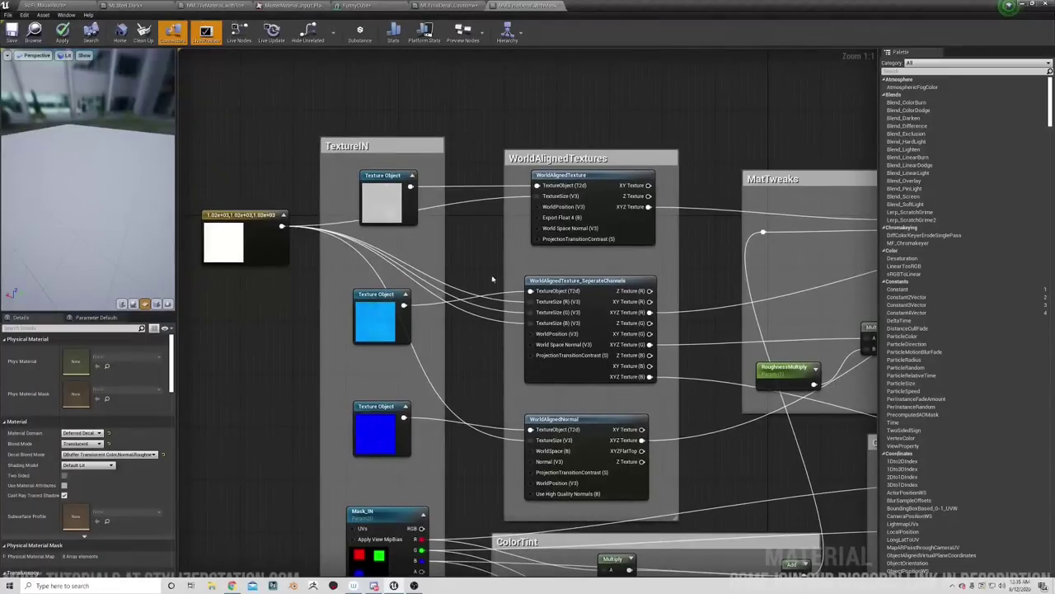
right_drag(485, 276, 469, 240)
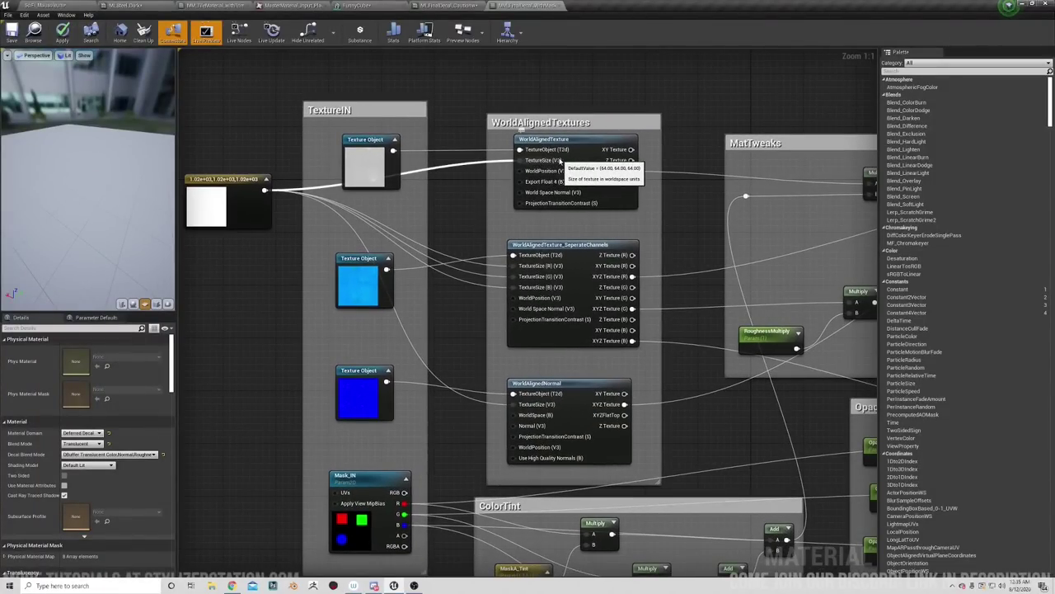
right_drag(561, 160, 577, 157)
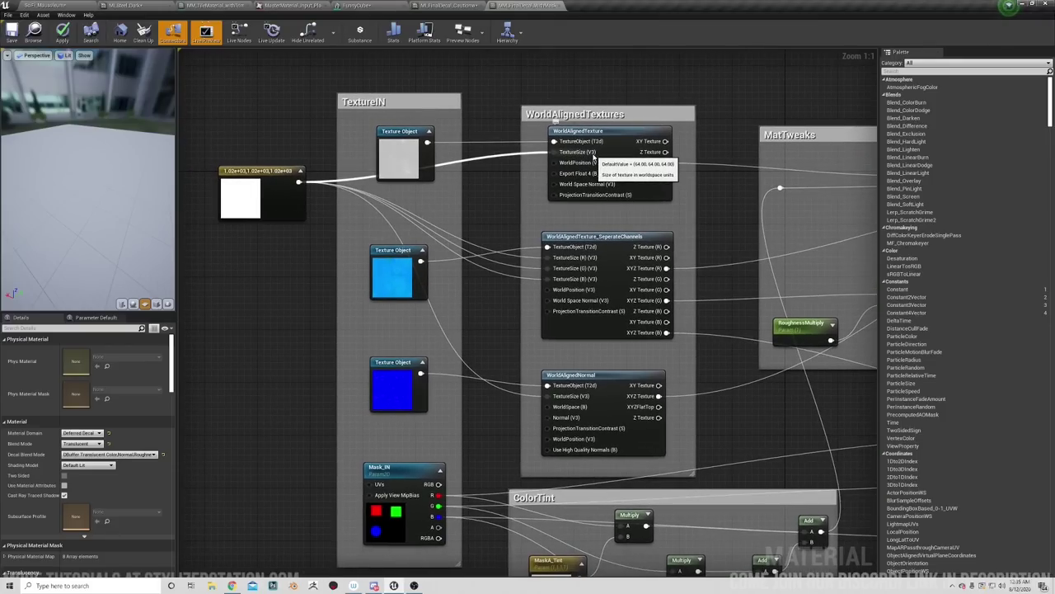
right_drag(494, 215, 524, 198)
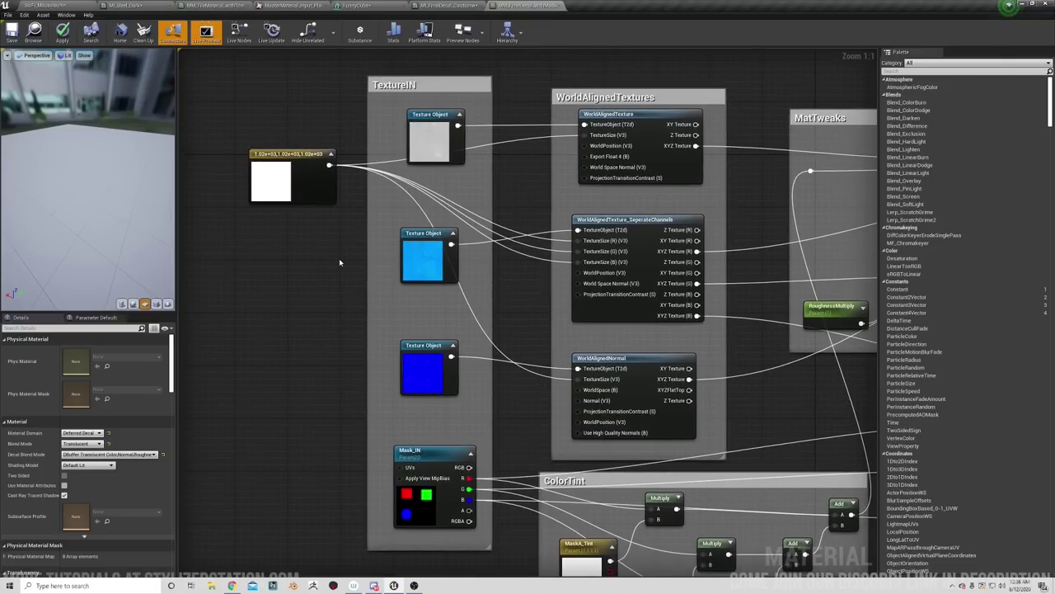
Add a Constant3Vector node below the existing size constant, outside the TextureIN group.
key(3)
click(287, 256)
drag(310, 259, 275, 253)
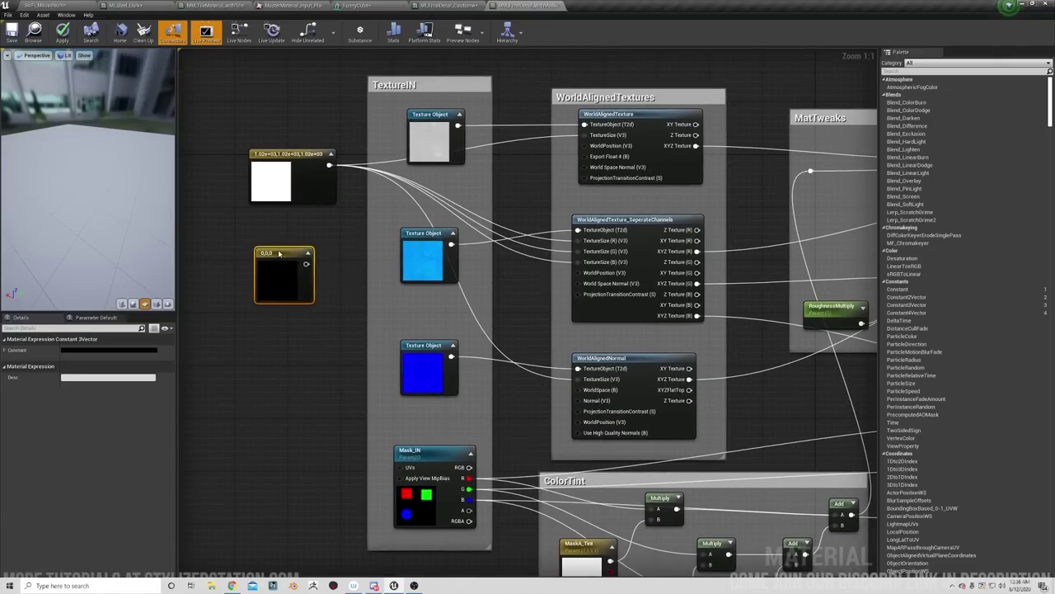
click(304, 348)
Set the new Constant3Vector's colour to pink, with about 1.0 red, 0.137 green and 0.749 blue.
double_click(277, 256)
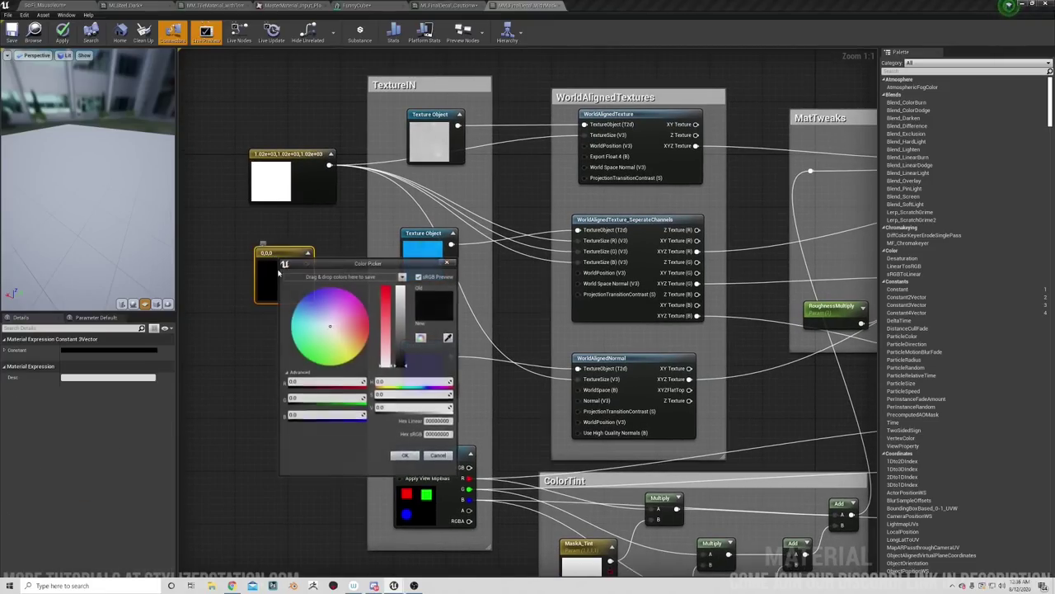
click(214, 337)
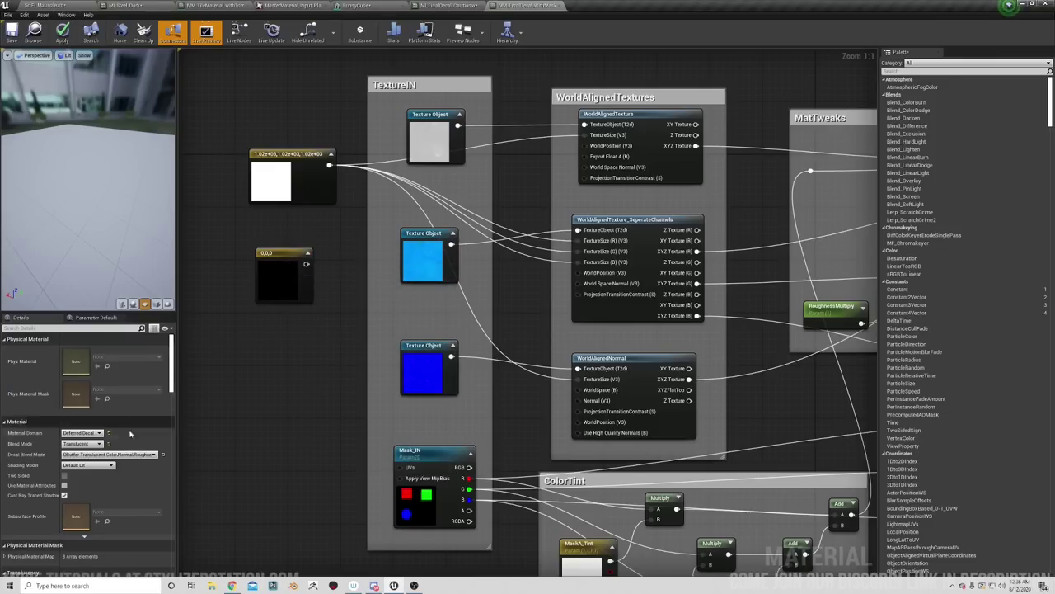
click(293, 280)
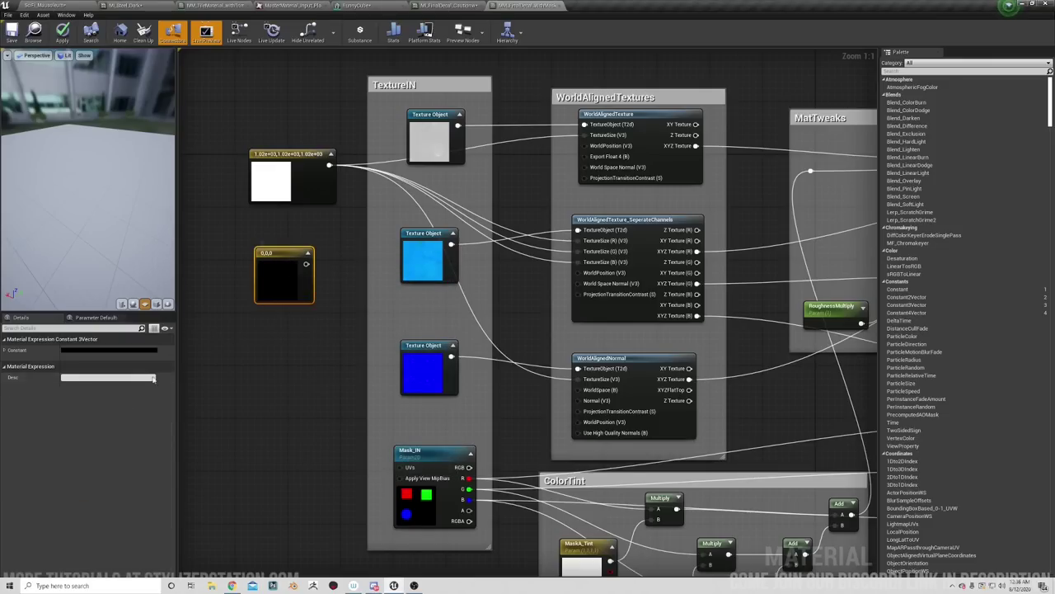
click(87, 350)
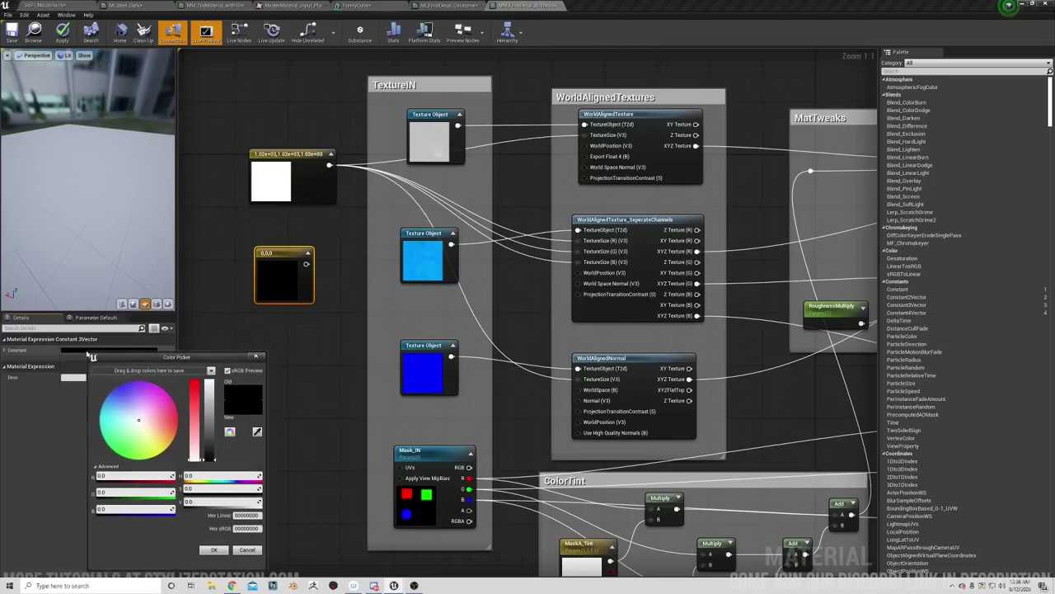
drag(132, 416, 163, 397)
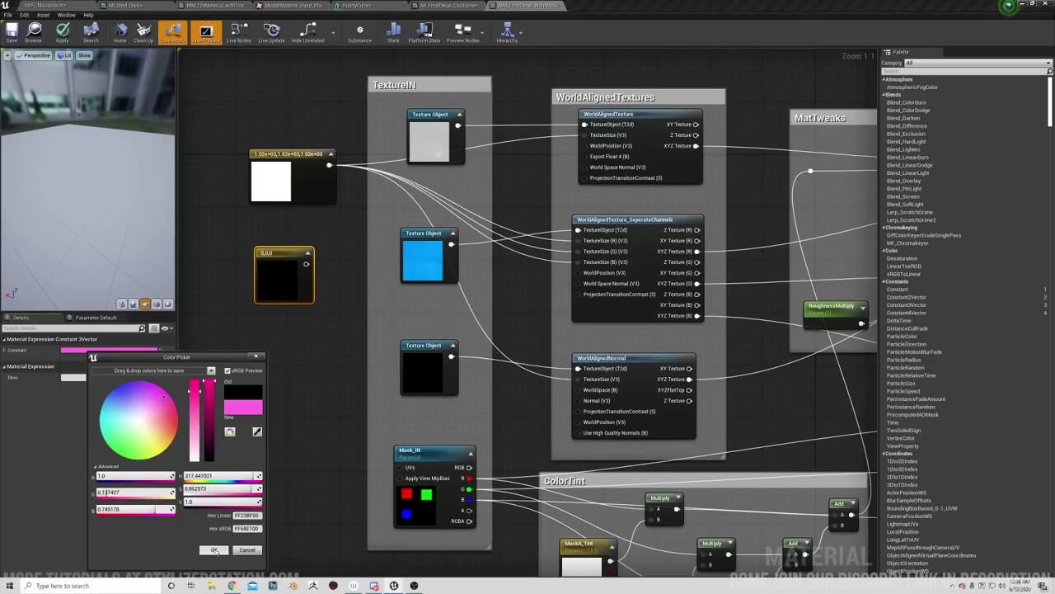
click(214, 550)
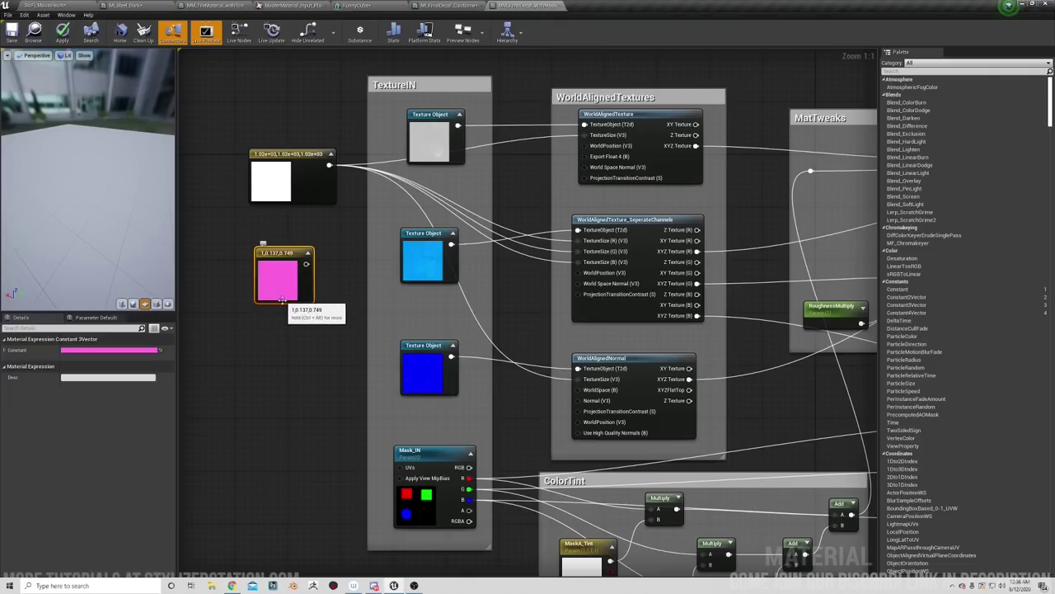
Examine the size constant's red, green and blue values and the TextureSize inputs of WorldAlignedTexture_SeperateChannels.
right_drag(331, 305, 336, 323)
double_click(307, 174)
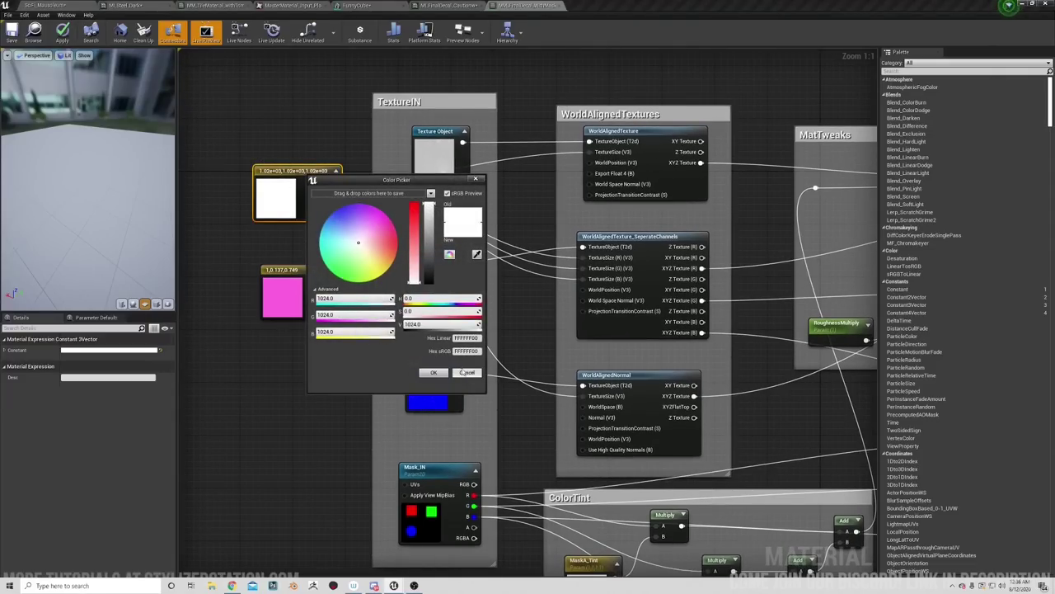
click(467, 373)
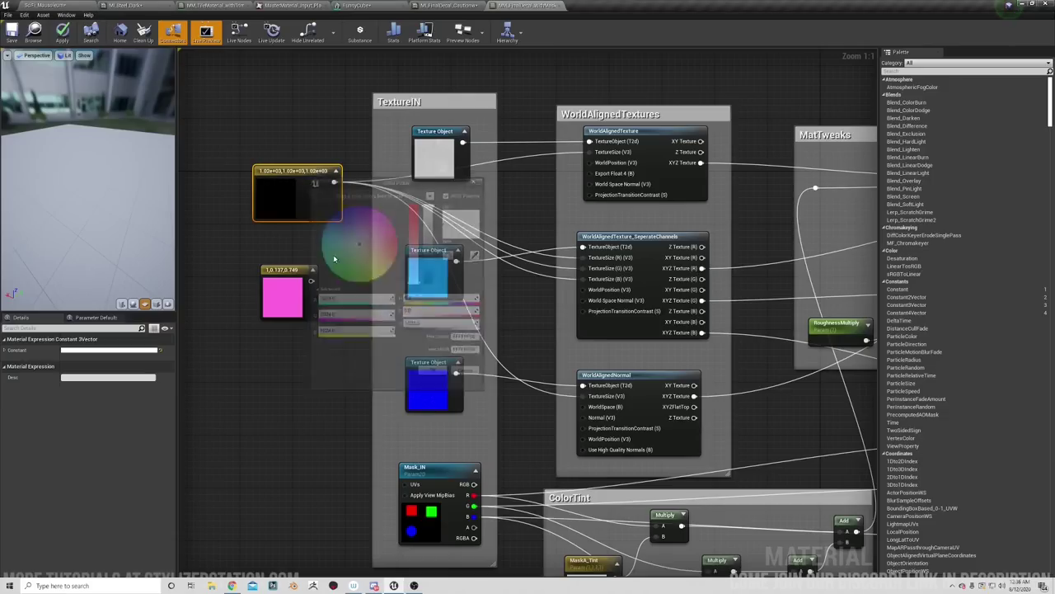
click(103, 350)
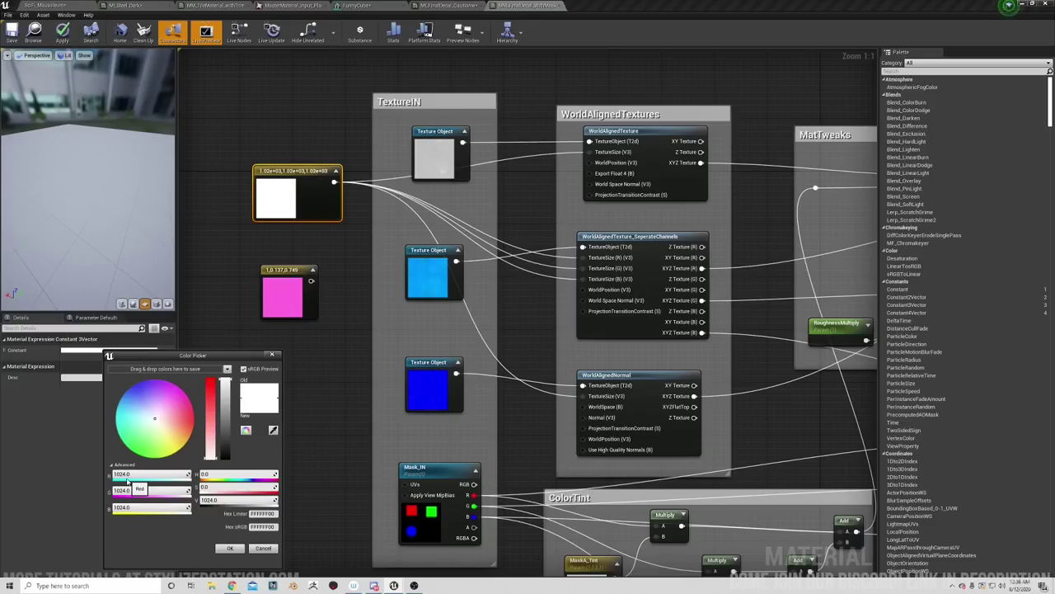
click(231, 549)
right_drag(306, 420, 245, 440)
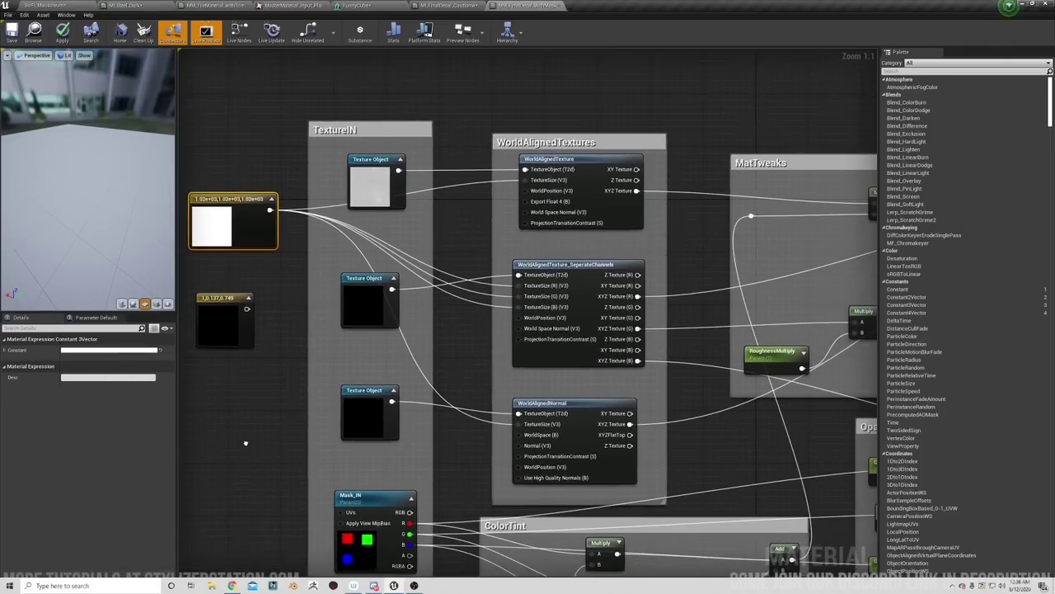
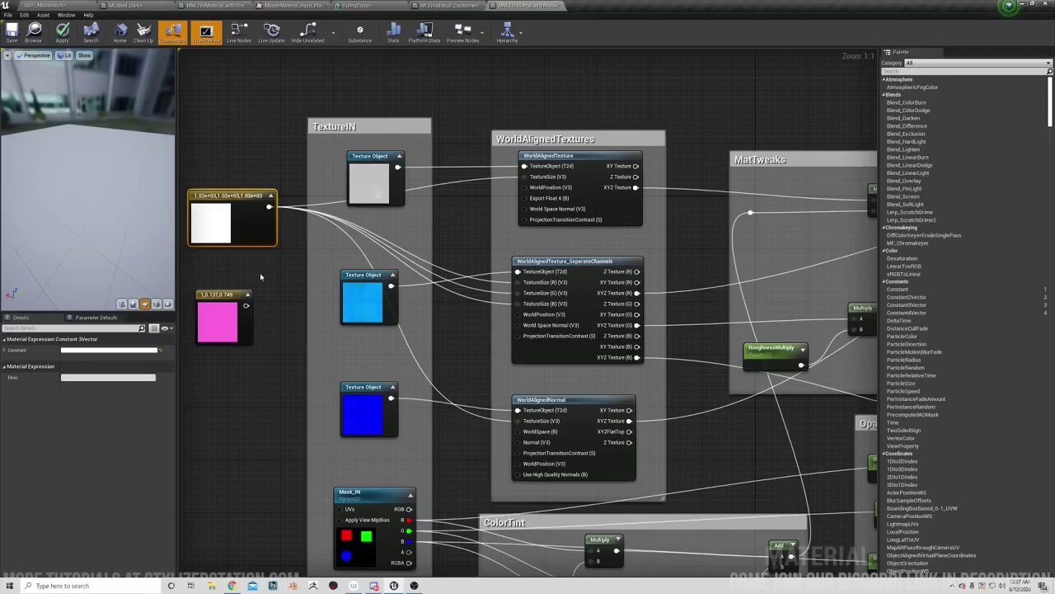
right_drag(261, 277, 267, 268)
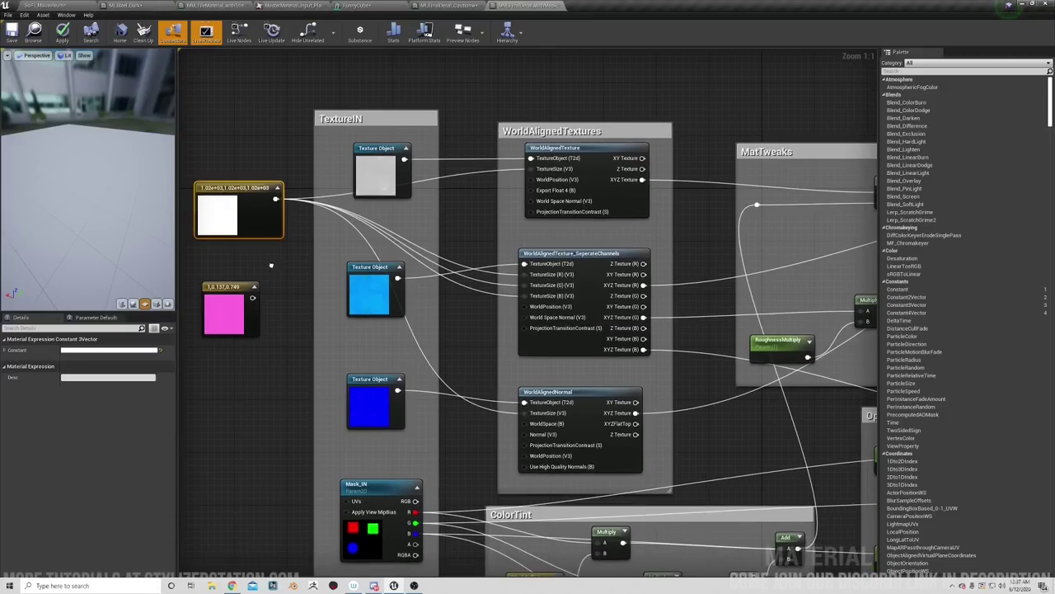
click(96, 351)
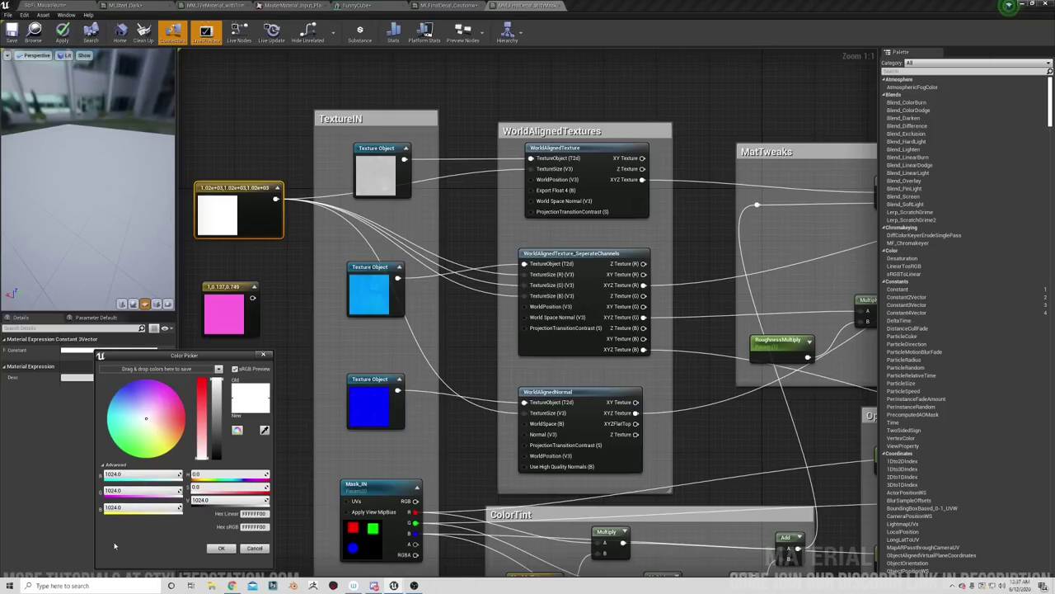
click(254, 550)
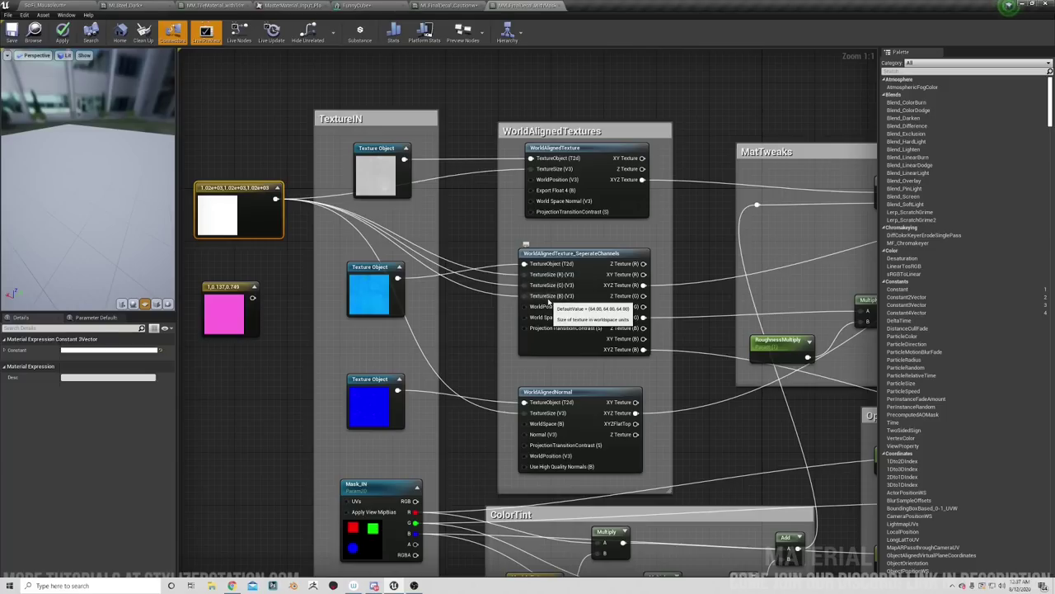
Examine how the world-aligned texture outputs feed the MatTweaks Multiply nodes and look over the material preview.
right_drag(333, 283, 327, 212)
right_drag(537, 312, 546, 283)
right_drag(645, 191, 384, 275)
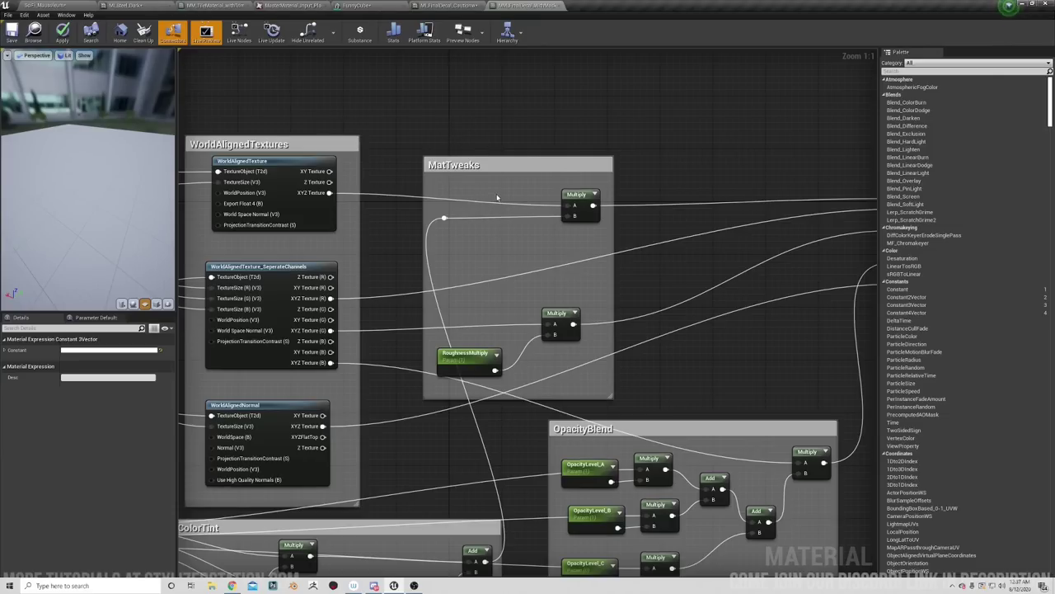
mouse_move(497, 197)
right_down()
mouse_move(488, 187)
mouse_move(510, 192)
right_up()
right_drag(366, 205, 354, 217)
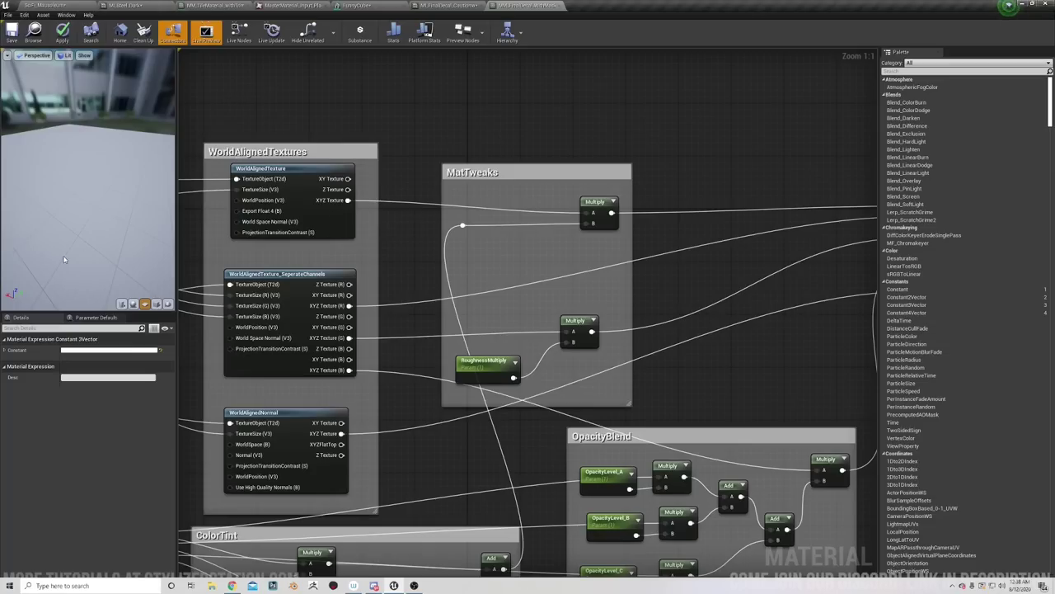
drag(64, 260, 89, 235)
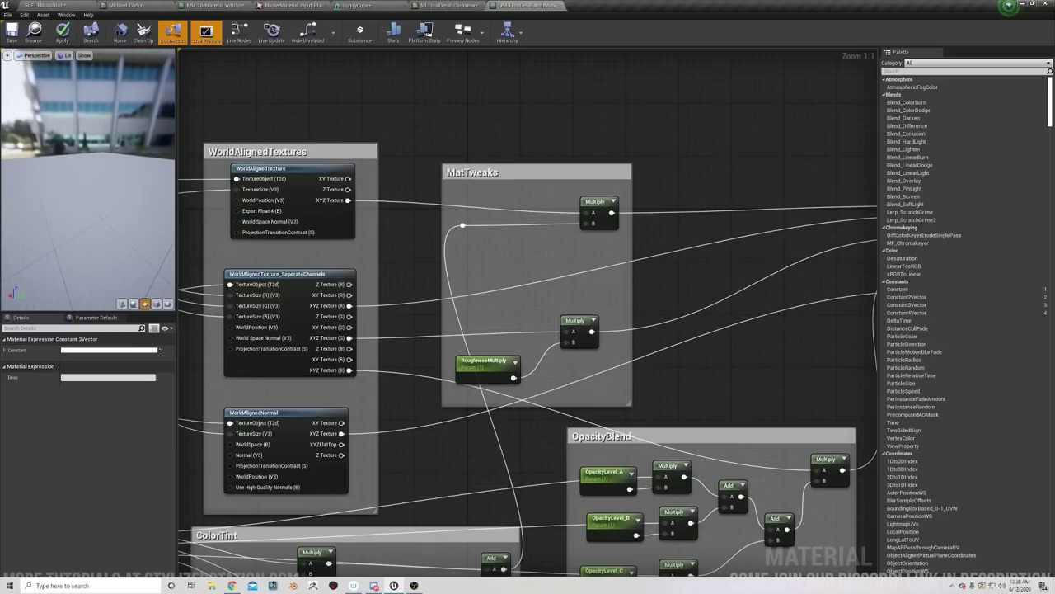
Switch to the SciFi_Mausoleum level and raise the selected yellow caution decal slightly above the floor.
drag(50, 284, 40, 295)
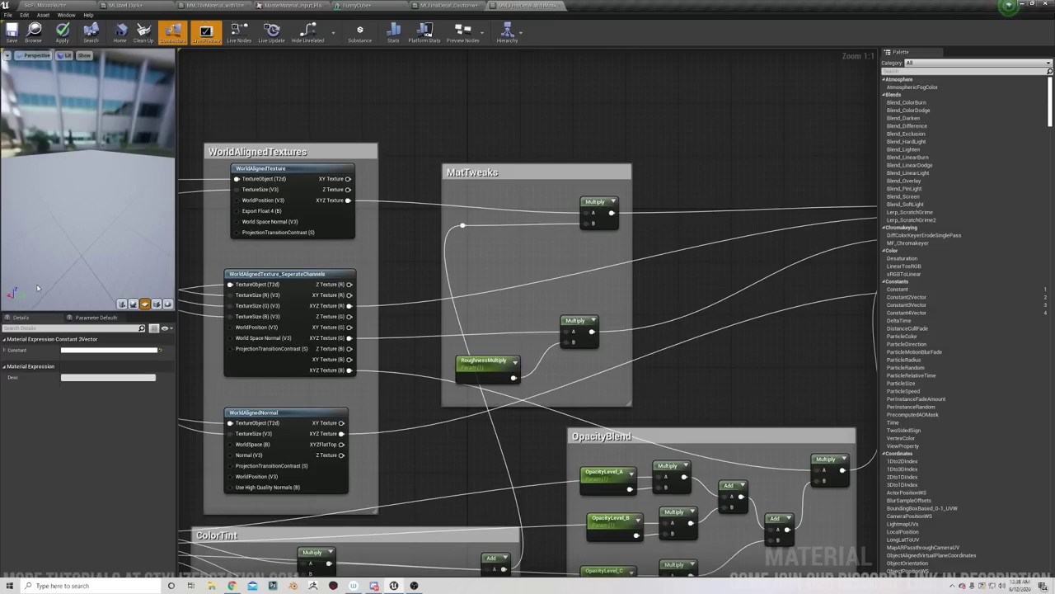
click(45, 6)
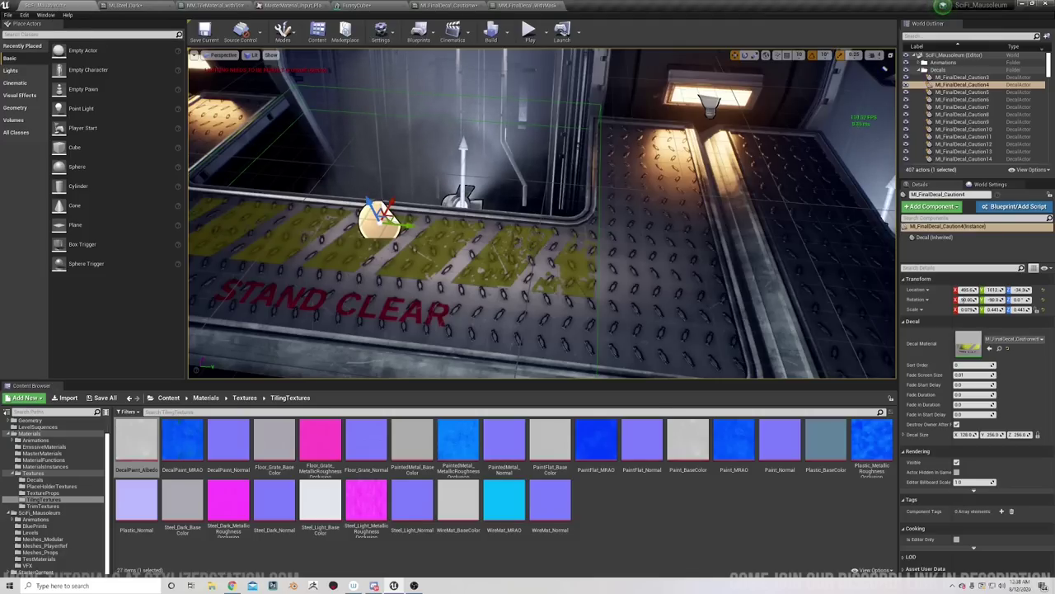
right_drag(458, 237, 525, 234)
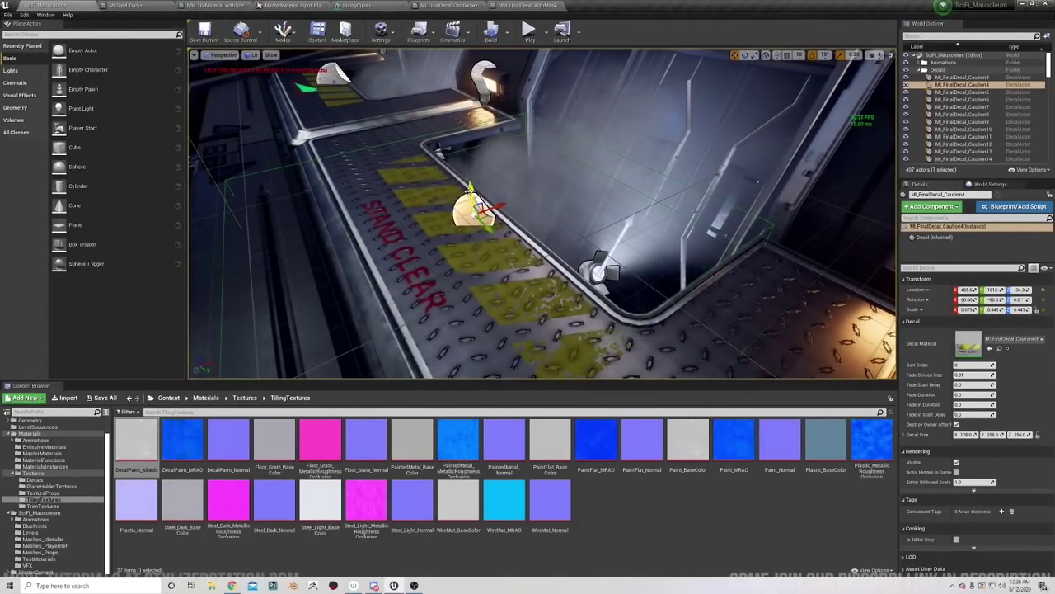
drag(470, 192, 471, 182)
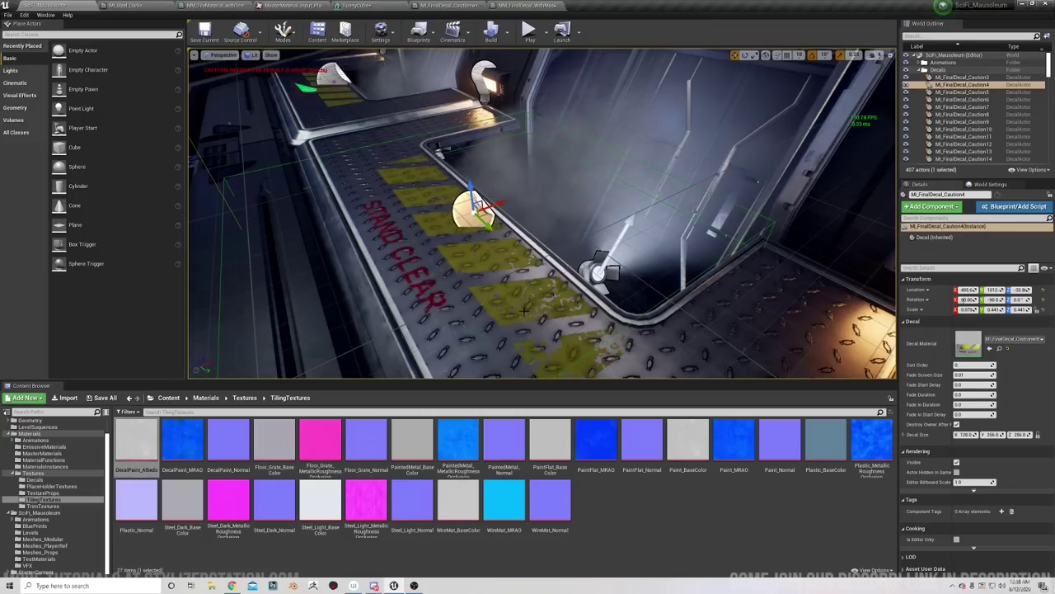
right_drag(446, 212, 459, 196)
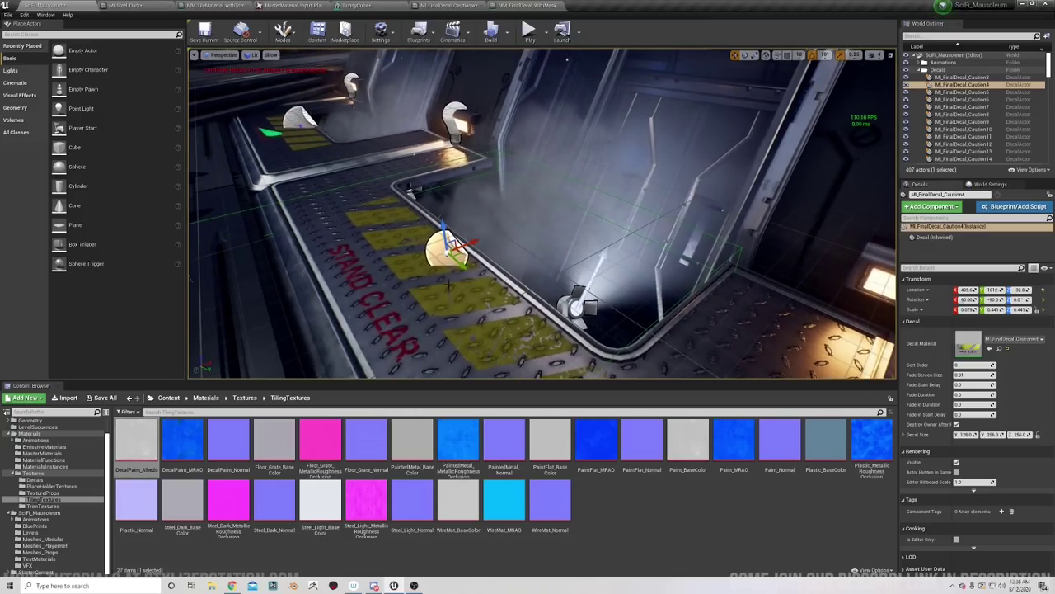
Compare the WorldAlignedTexture node's XYZ Texture output in the decal master material with the caution decal projected onto the level's floor.
click(126, 5)
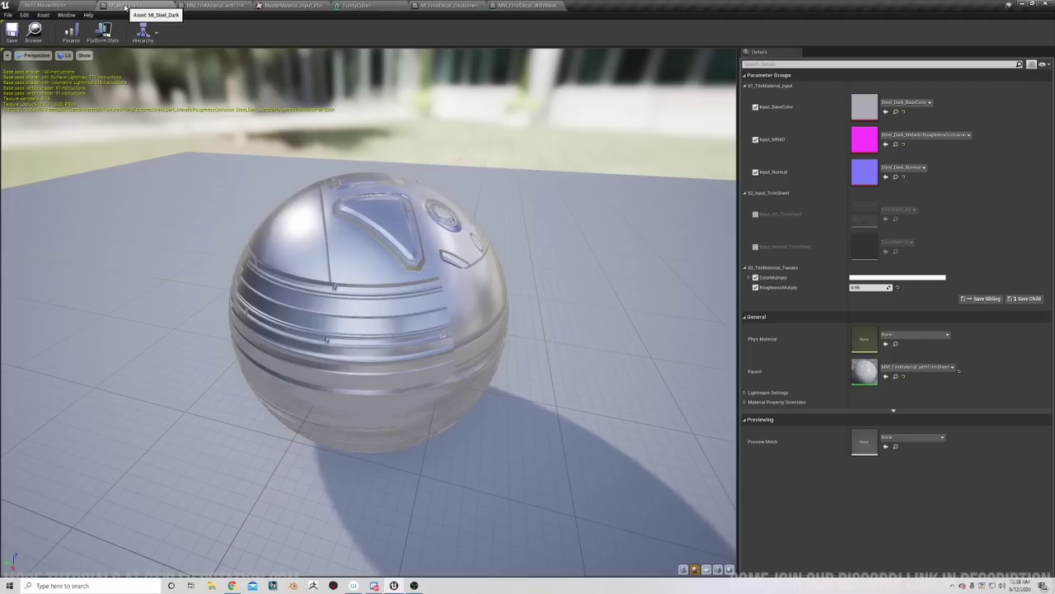
click(257, 5)
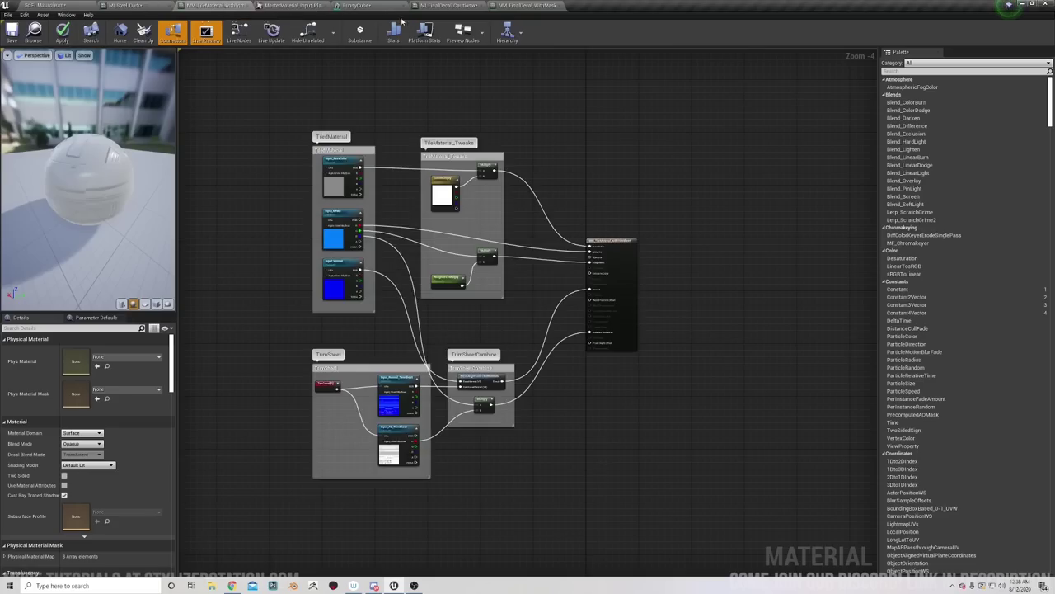
click(520, 5)
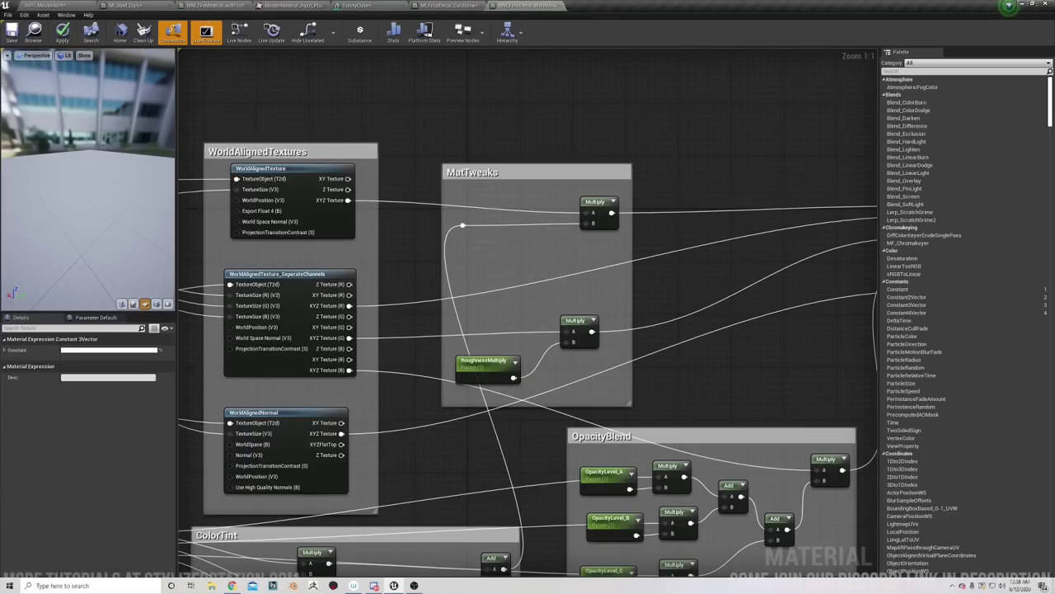
right_drag(535, 251, 497, 238)
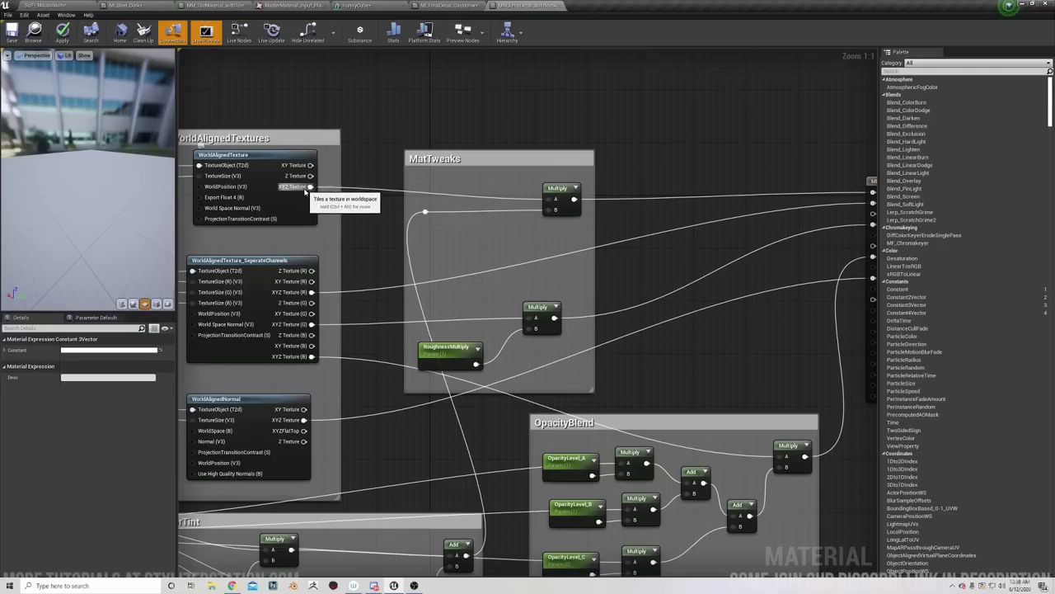
click(48, 5)
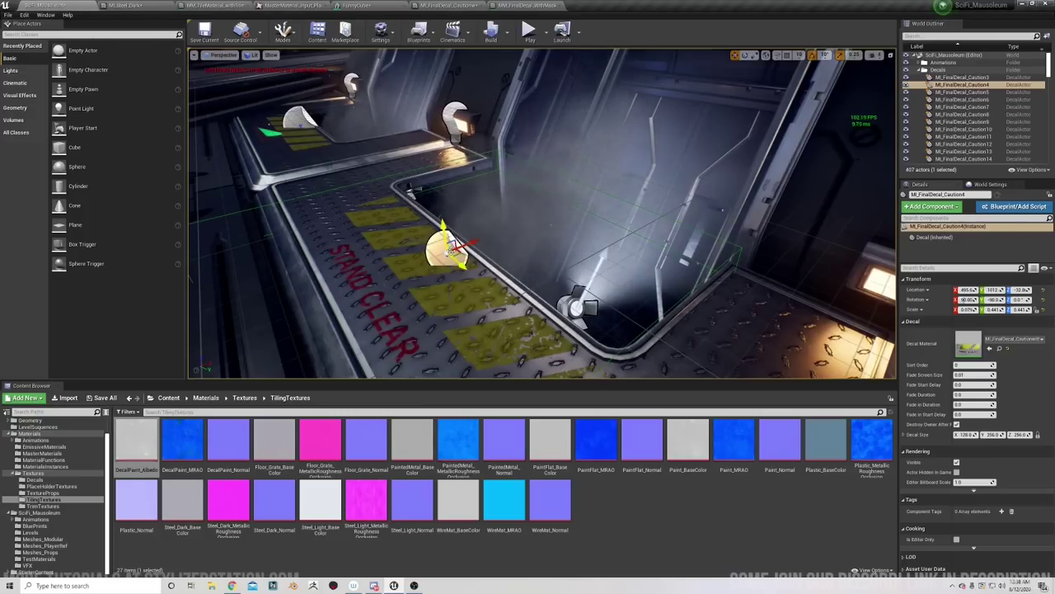
right_drag(444, 201, 498, 273)
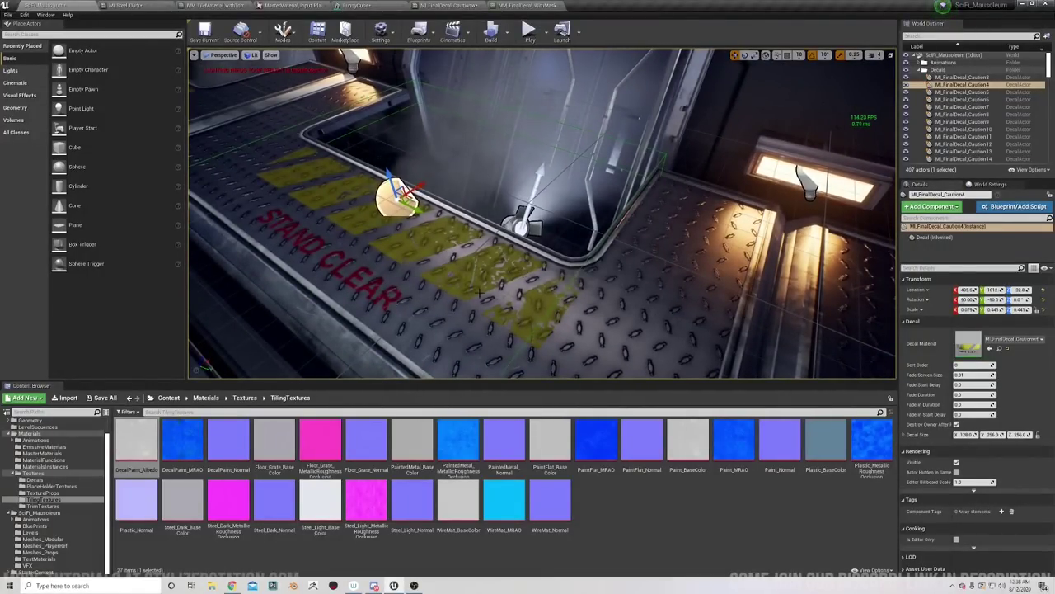
right_drag(441, 274, 441, 275)
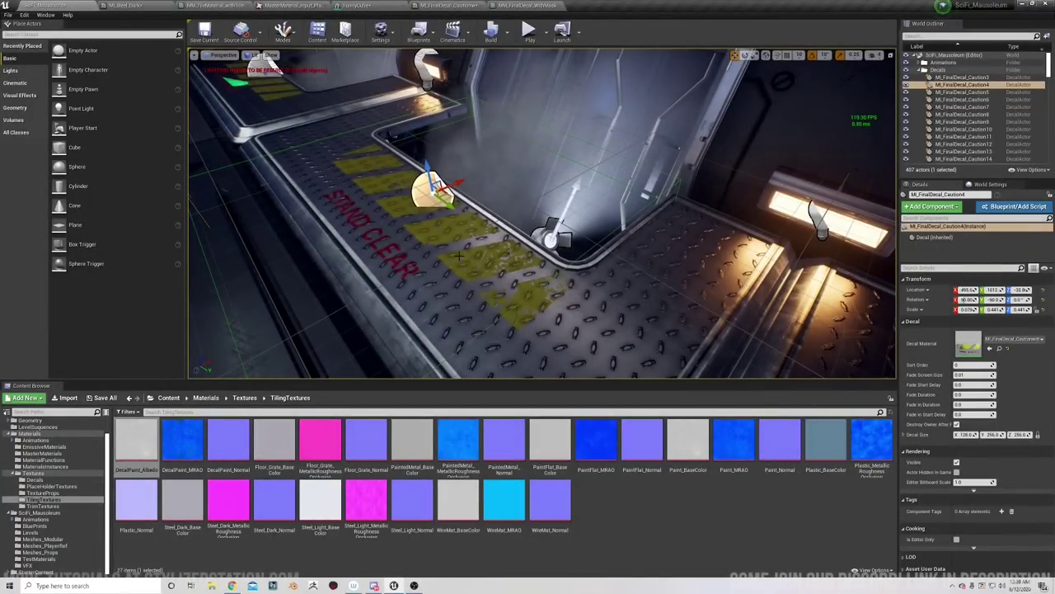
scroll(395, 237, down, 6)
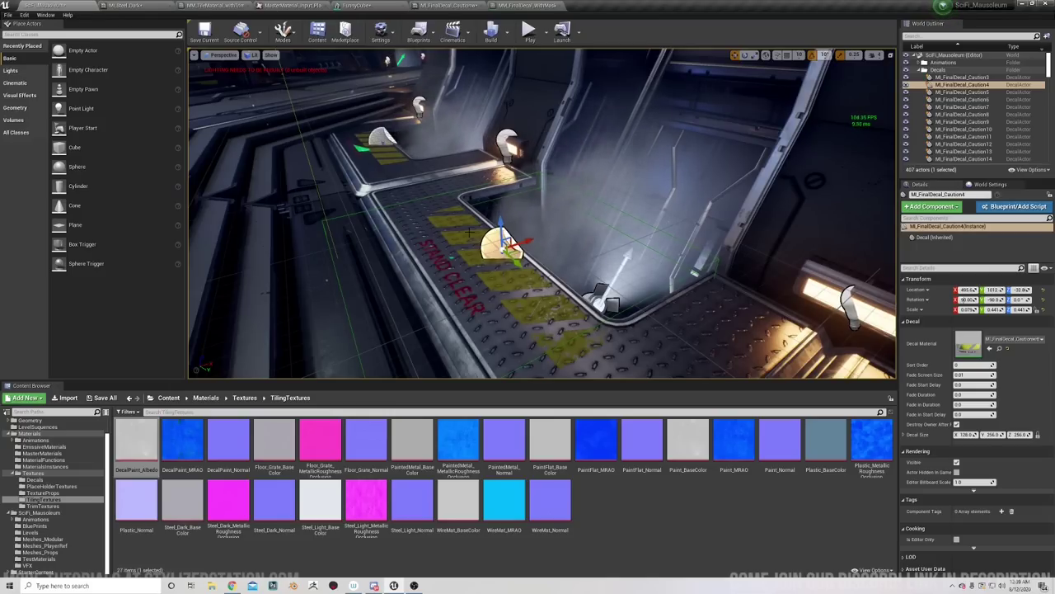
Shift the uppermost Multiply node in the decal master material's ColorTint group slightly to the left.
click(527, 5)
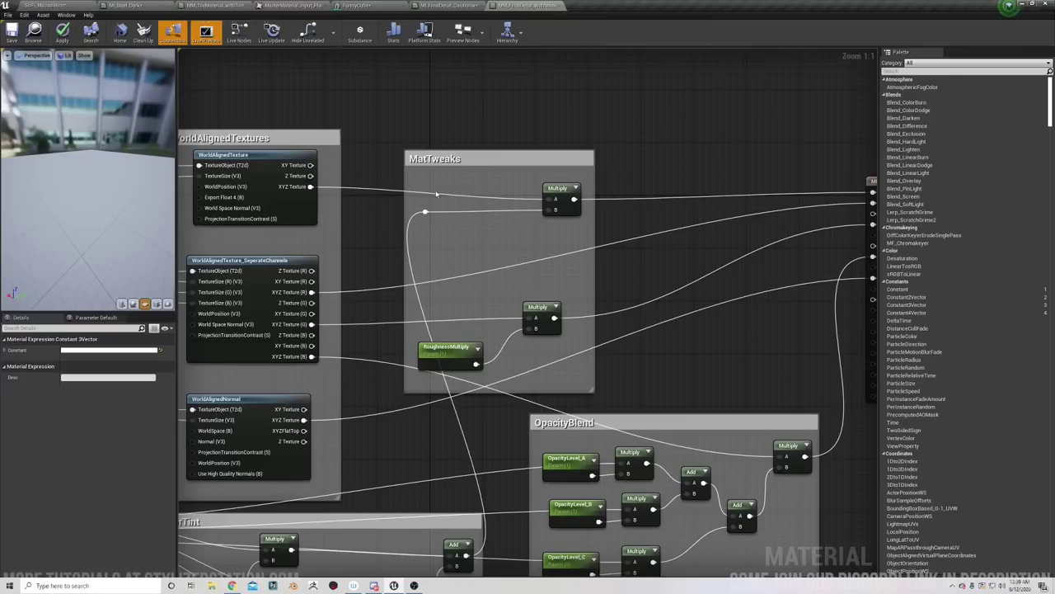
right_drag(463, 221, 451, 189)
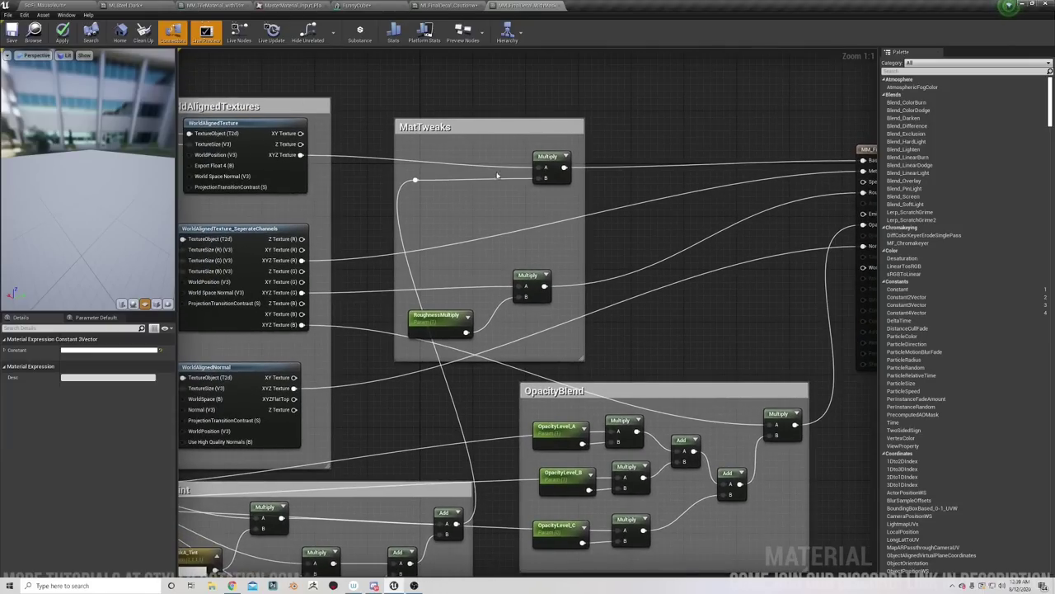
right_drag(470, 298, 564, 106)
scroll(583, 138, down, 1)
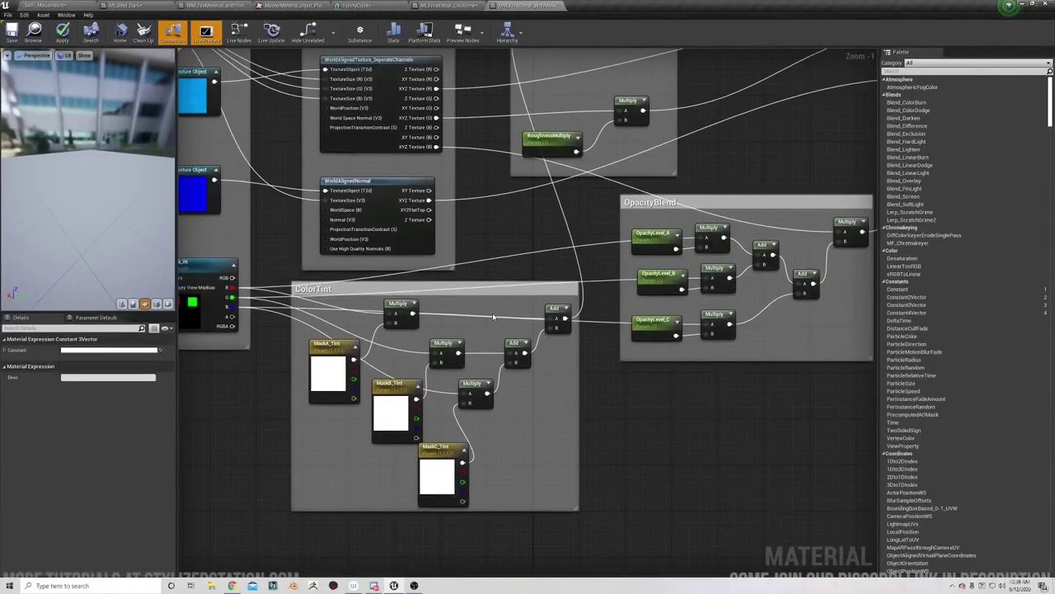
scroll(493, 316, up, 1)
right_drag(492, 316, 514, 273)
click(434, 270)
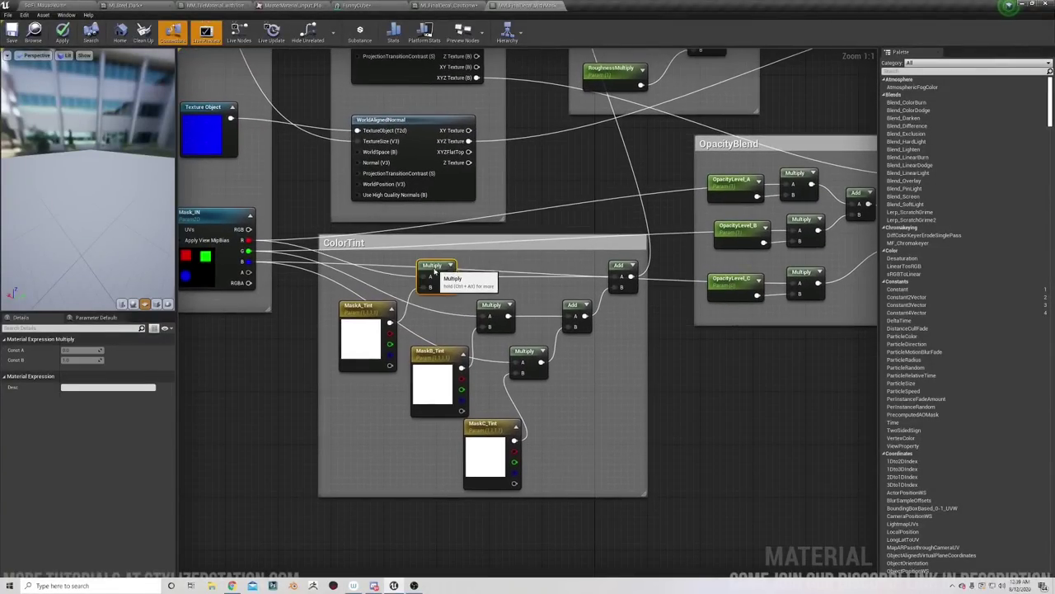
drag(435, 270, 427, 269)
Nudge the MaskA_Tint and MaskB_Tint nodes slightly left and the MaskC_Tint node slightly up within the ColorTint group.
right_drag(518, 257, 555, 244)
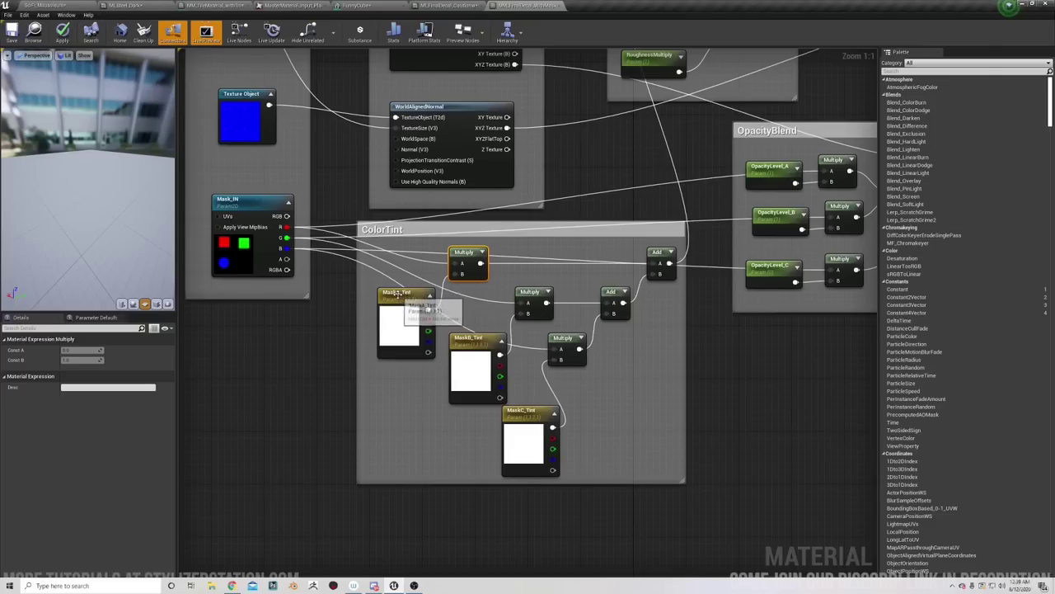
drag(397, 294, 390, 294)
drag(468, 338, 461, 337)
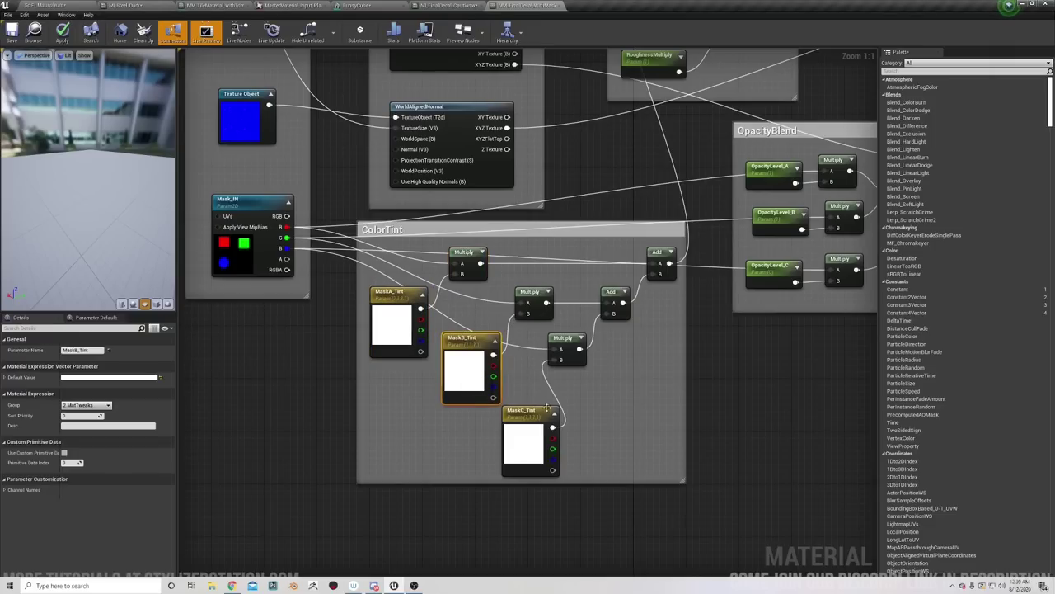
drag(547, 409, 545, 403)
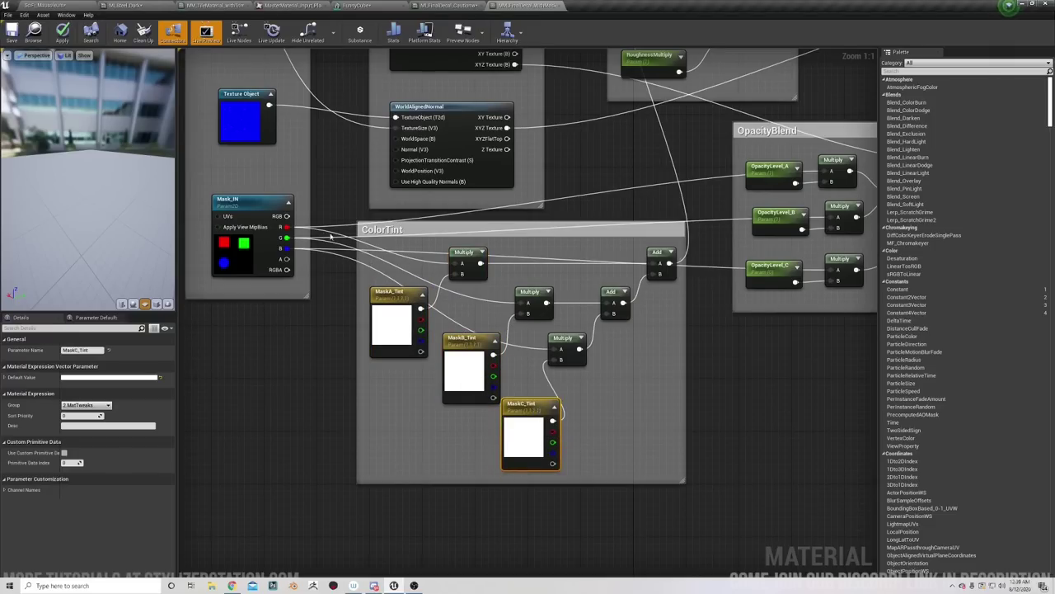
Preview the material on a cube and open the Mask_IN node's placeholder mask texture with its alpha channel hidden.
click(240, 209)
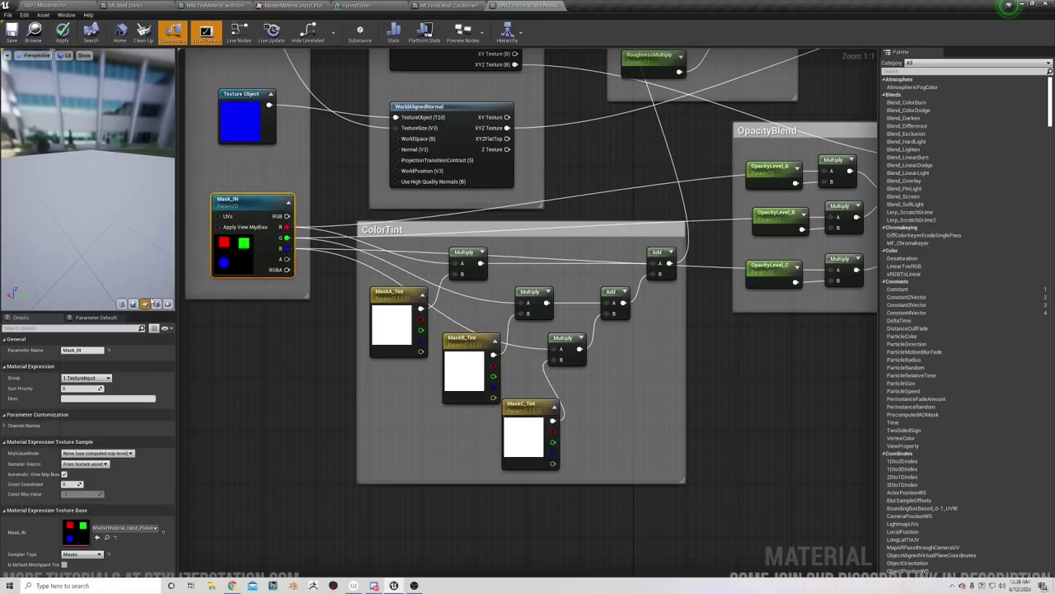
drag(75, 237, 105, 240)
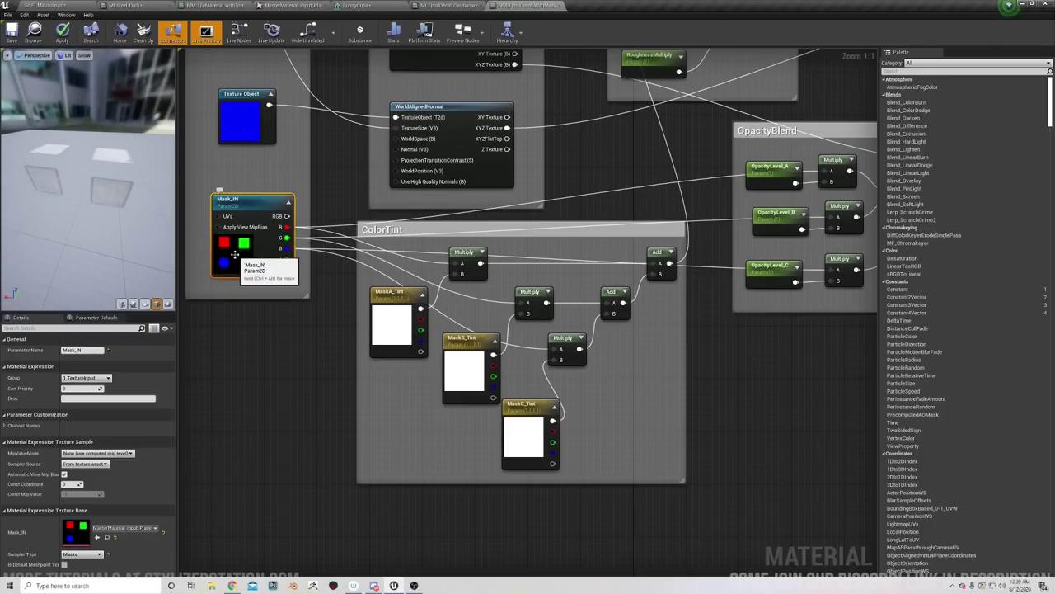
double_click(74, 529)
click(13, 54)
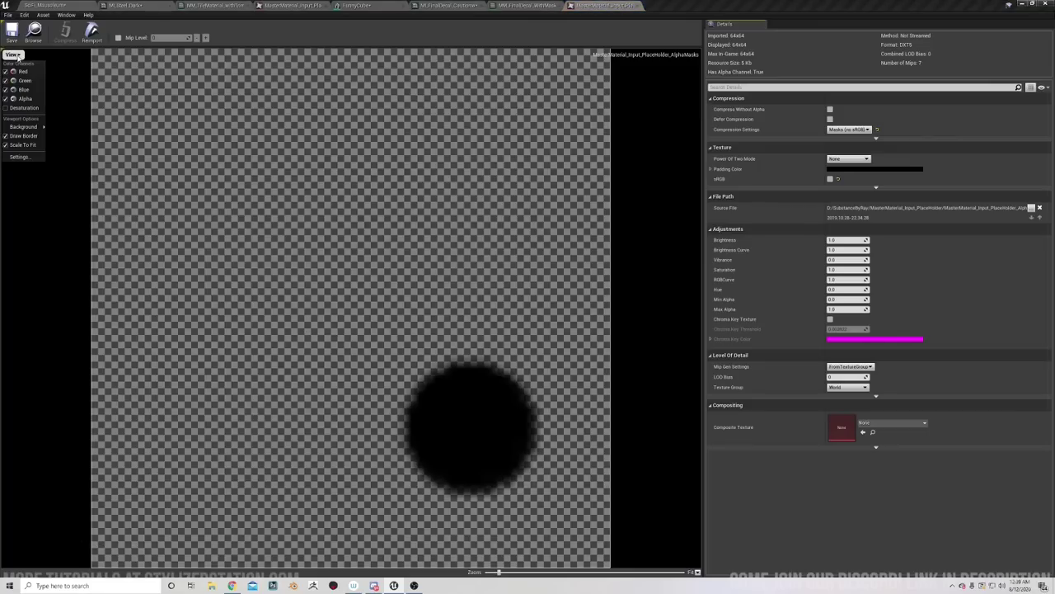
click(6, 98)
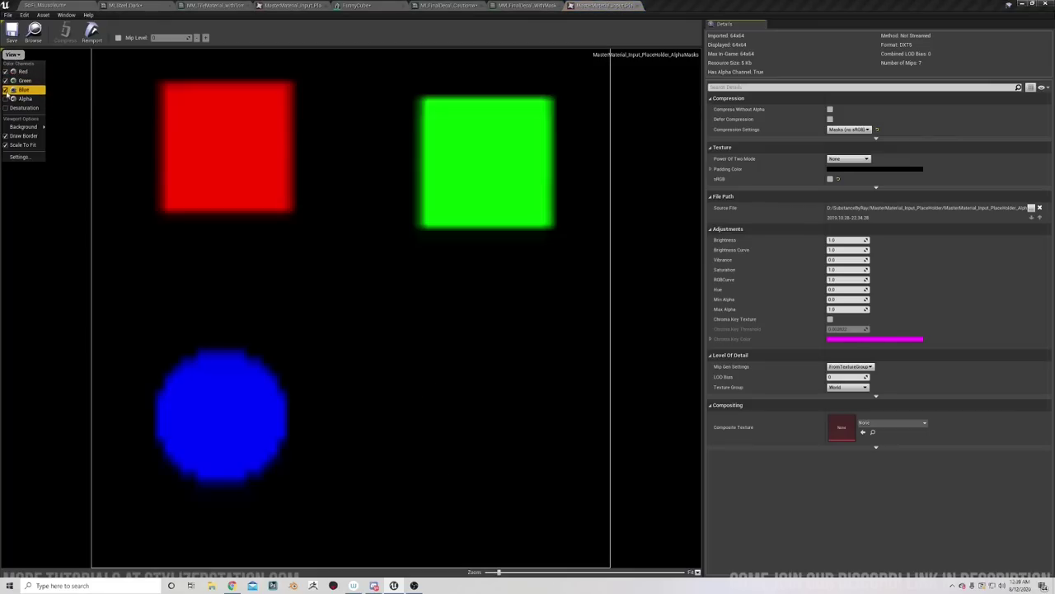
click(7, 89)
click(7, 89)
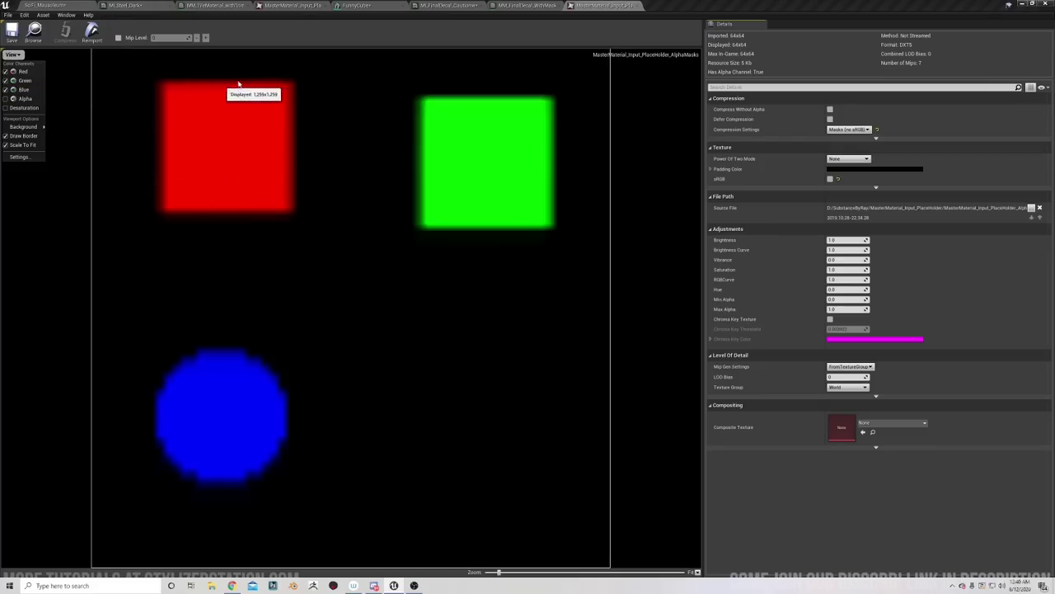
View the mask texture's red, green and blue channels one at a time.
click(7, 91)
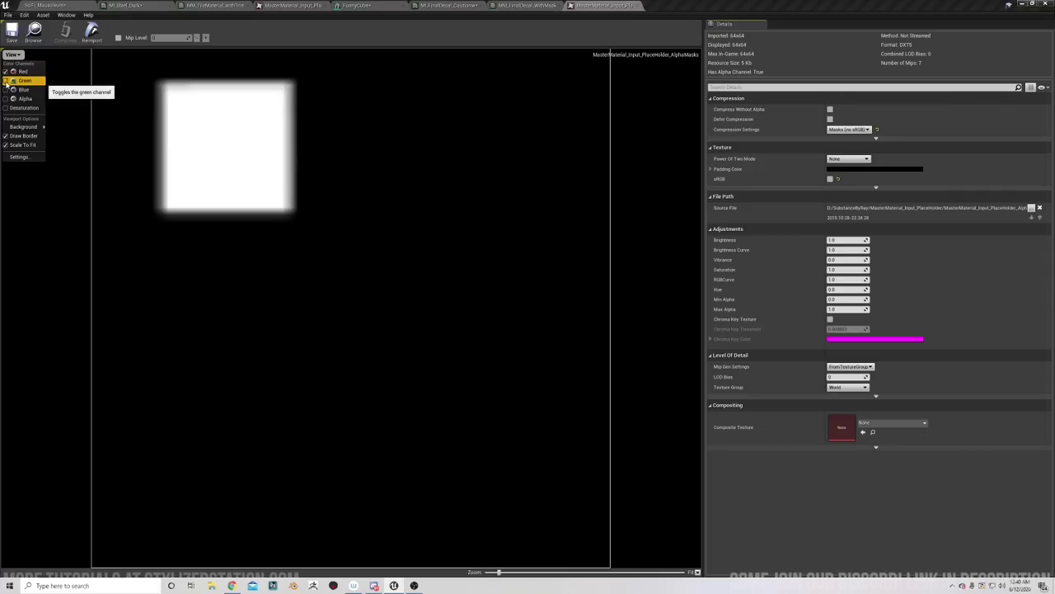
click(6, 81)
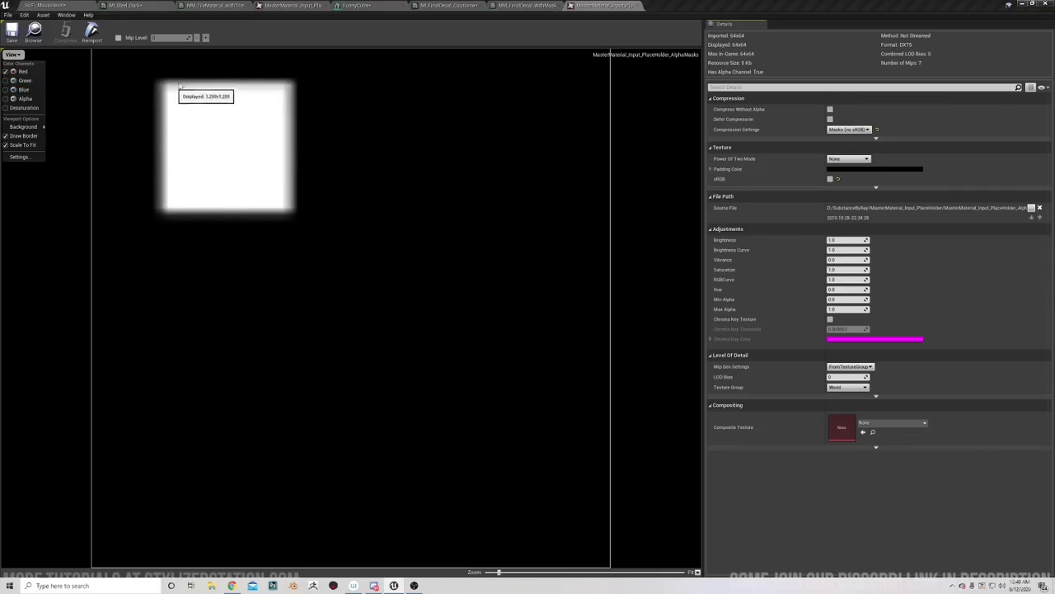
click(6, 72)
click(6, 81)
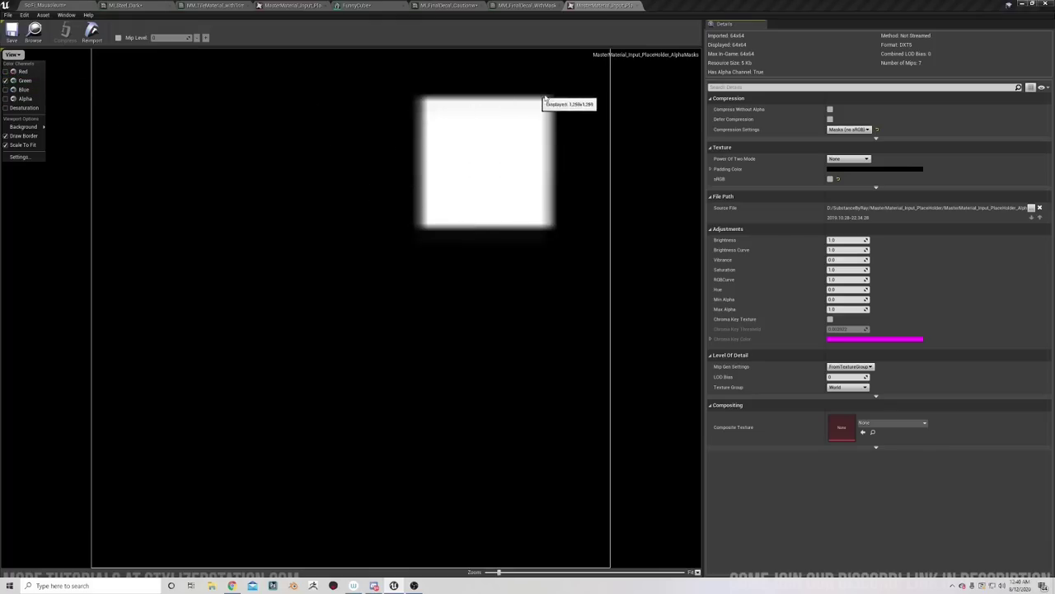
click(6, 90)
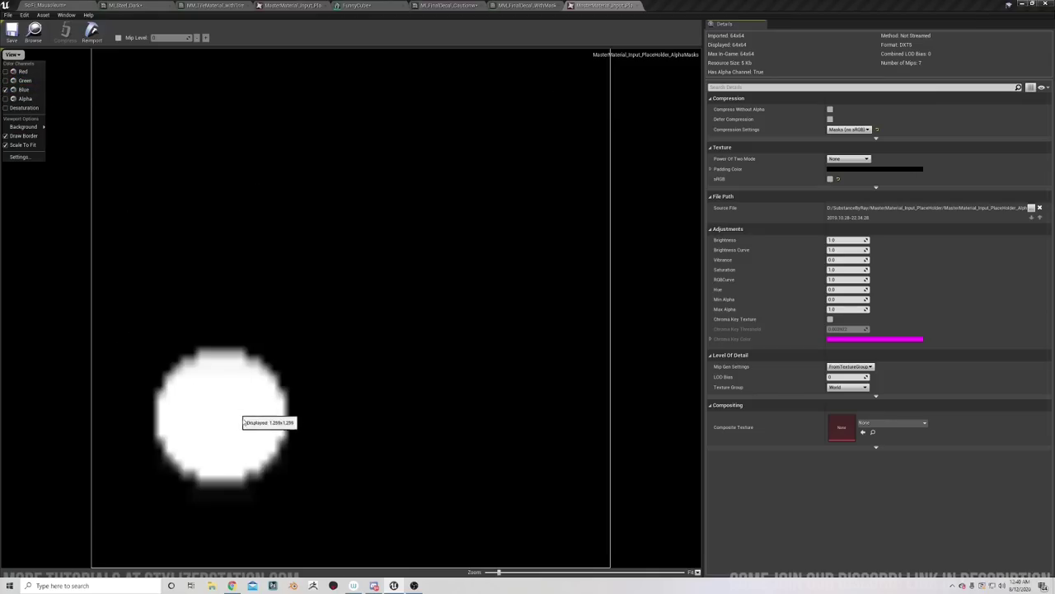
Show the mask texture's red, green and blue channels together, and turn the alpha channel back on.
mouse_move(13, 124)
click(6, 80)
click(6, 71)
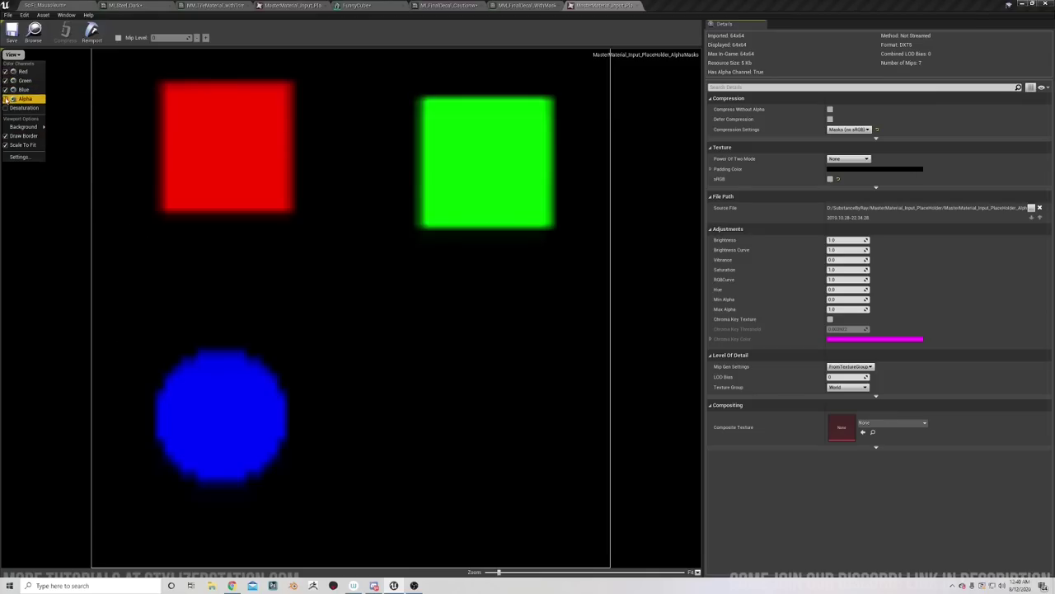
click(6, 98)
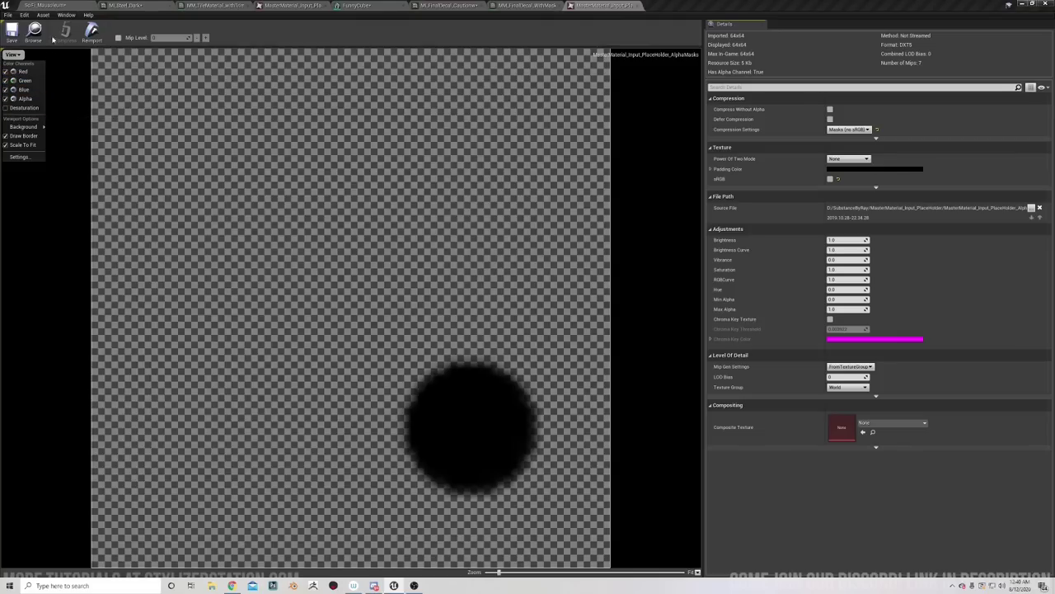
Return to the MM_FinalDecal_WithMask material and nudge the uppermost ColorTint Multiply node slightly up and to the right.
click(519, 6)
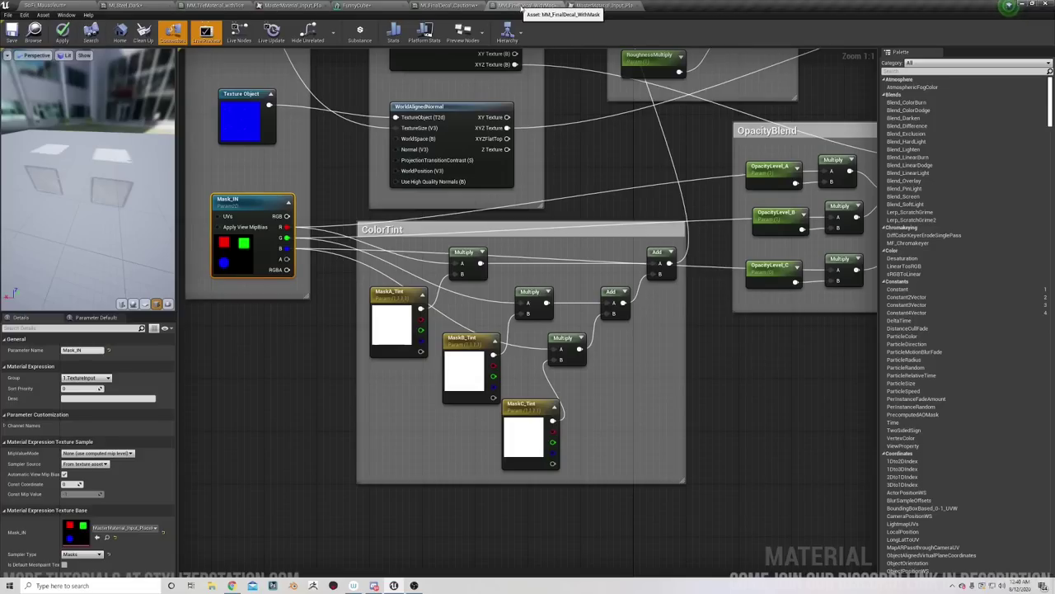
right_drag(586, 242, 562, 243)
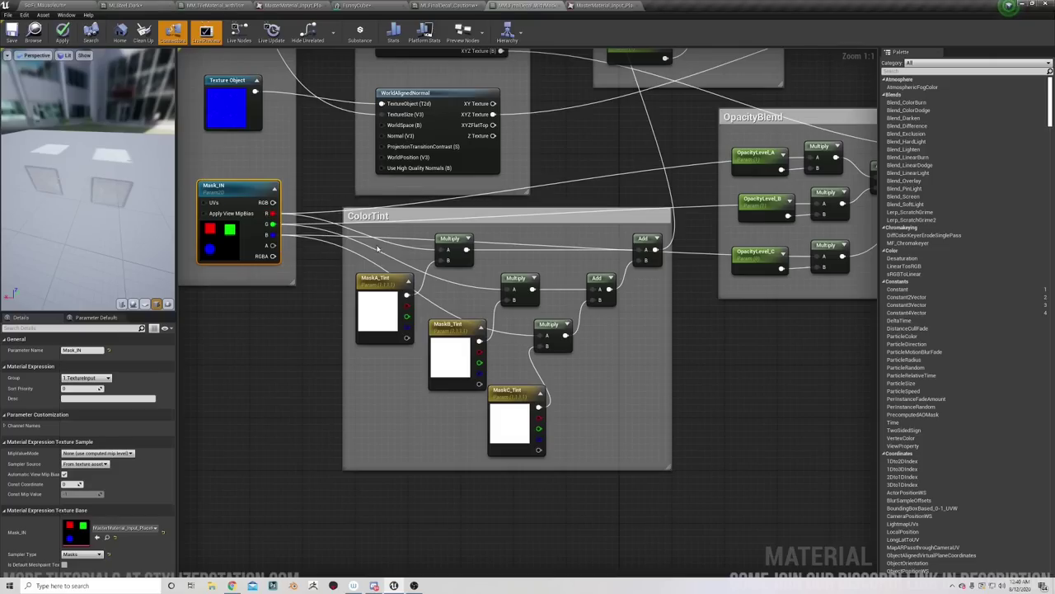
drag(451, 245, 458, 240)
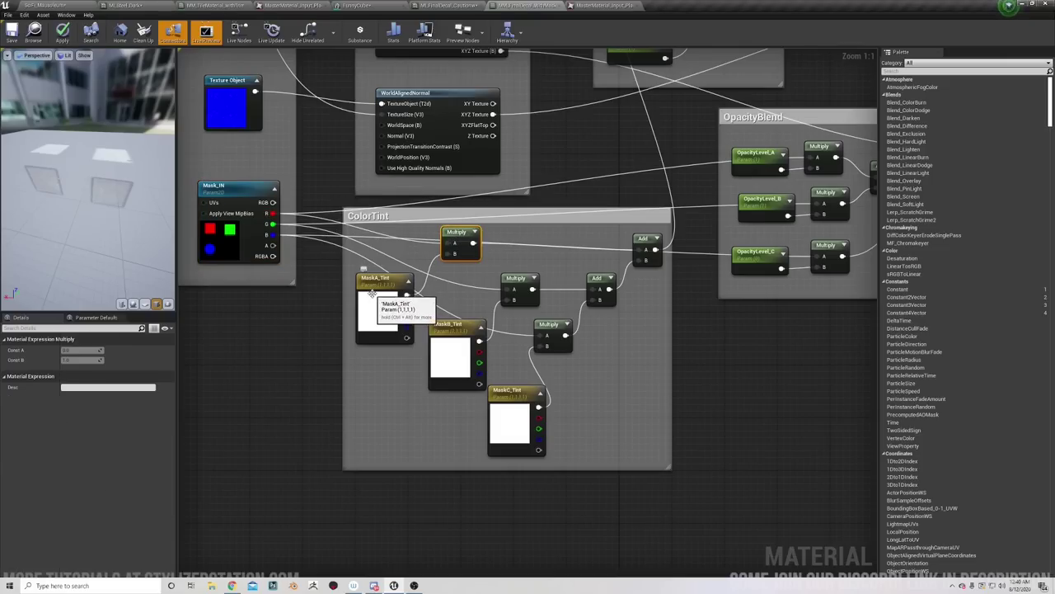
right_drag(404, 263, 378, 258)
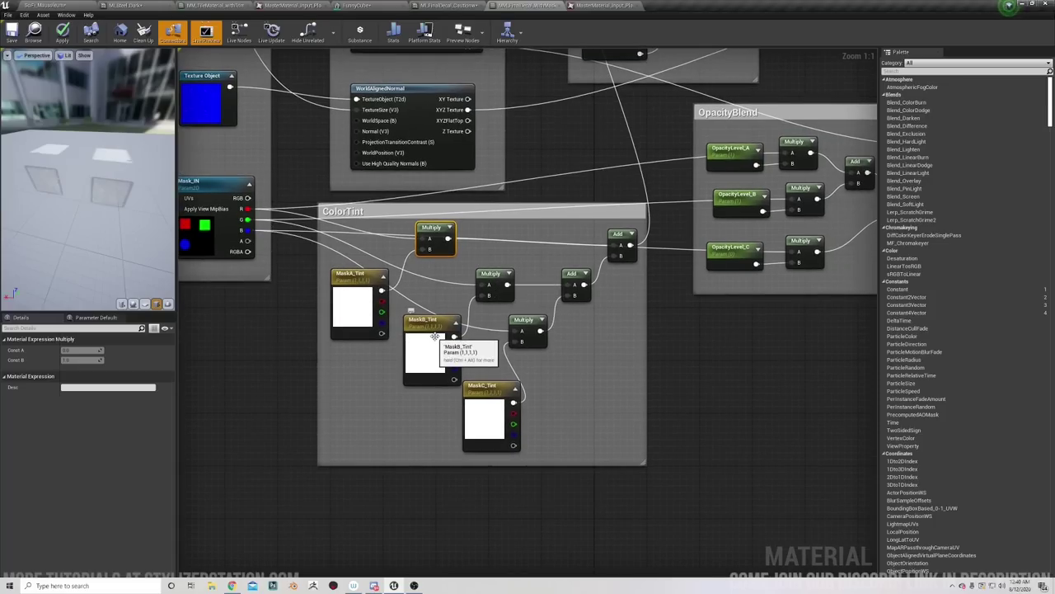
Try pure red as the MaskB_Tint default colour, inspect it in the material preview, and discard the colour change.
right_drag(432, 287, 473, 288)
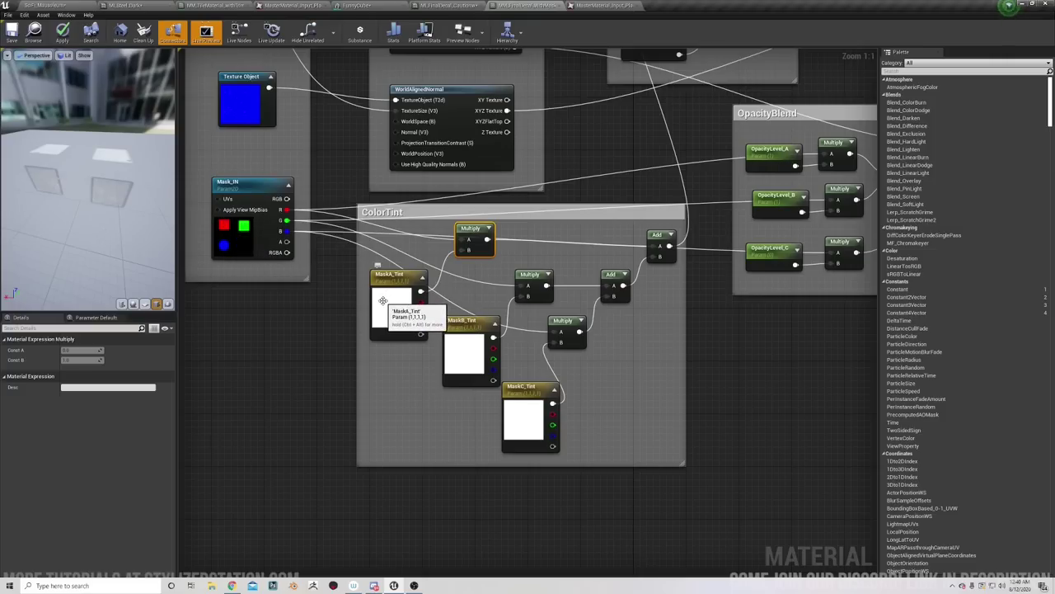
right_drag(462, 288, 442, 282)
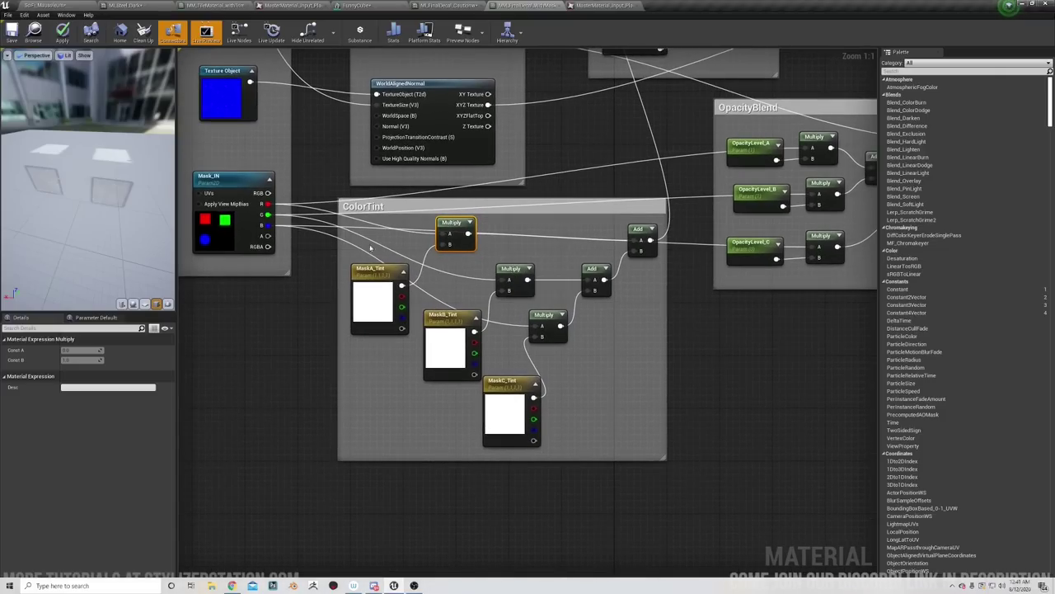
click(450, 328)
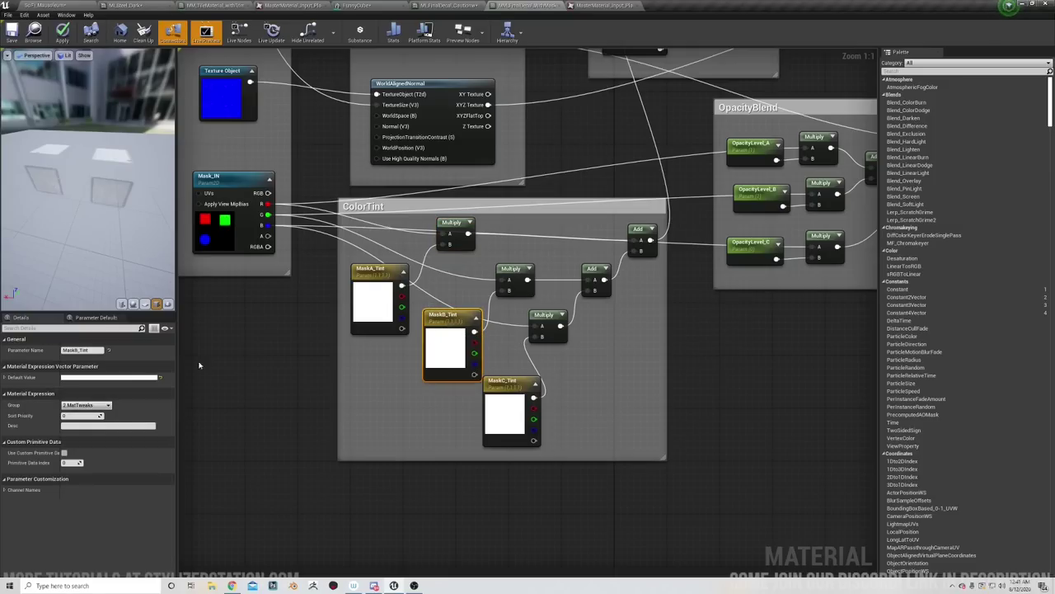
click(113, 376)
drag(194, 437, 208, 425)
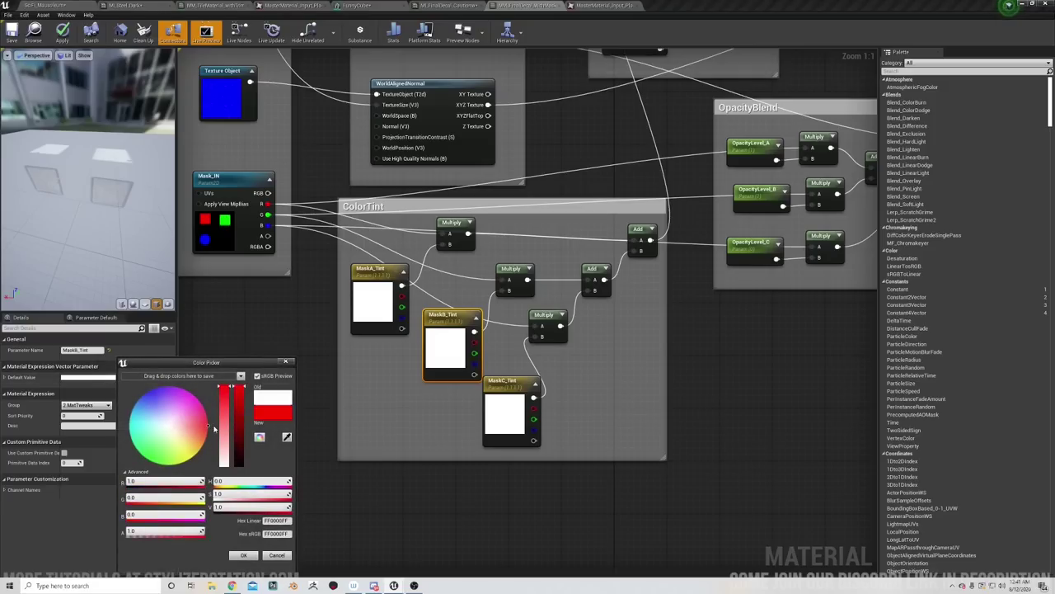
drag(97, 191, 112, 194)
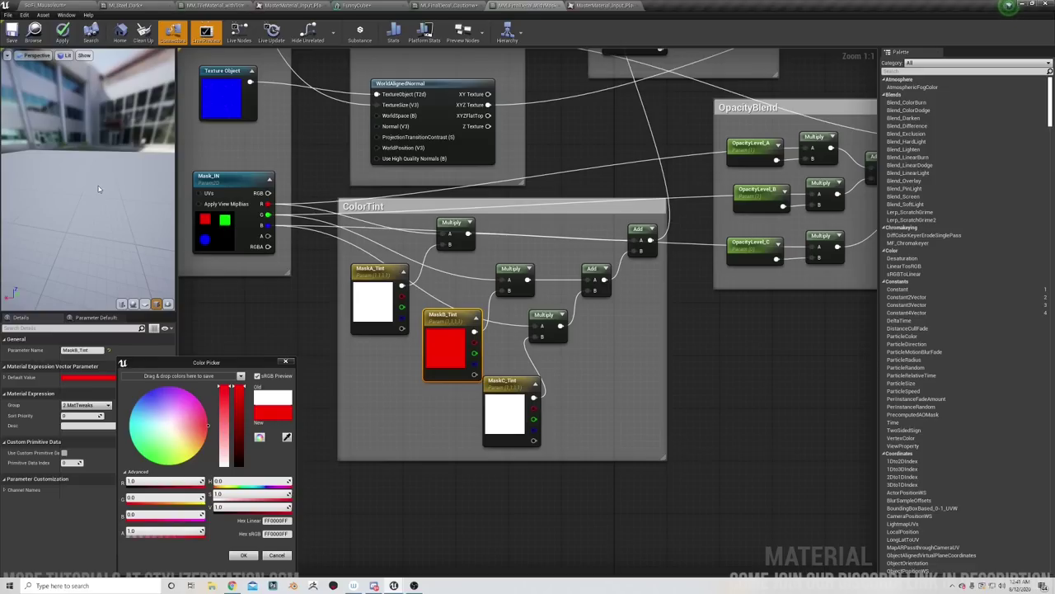
drag(134, 221, 151, 200)
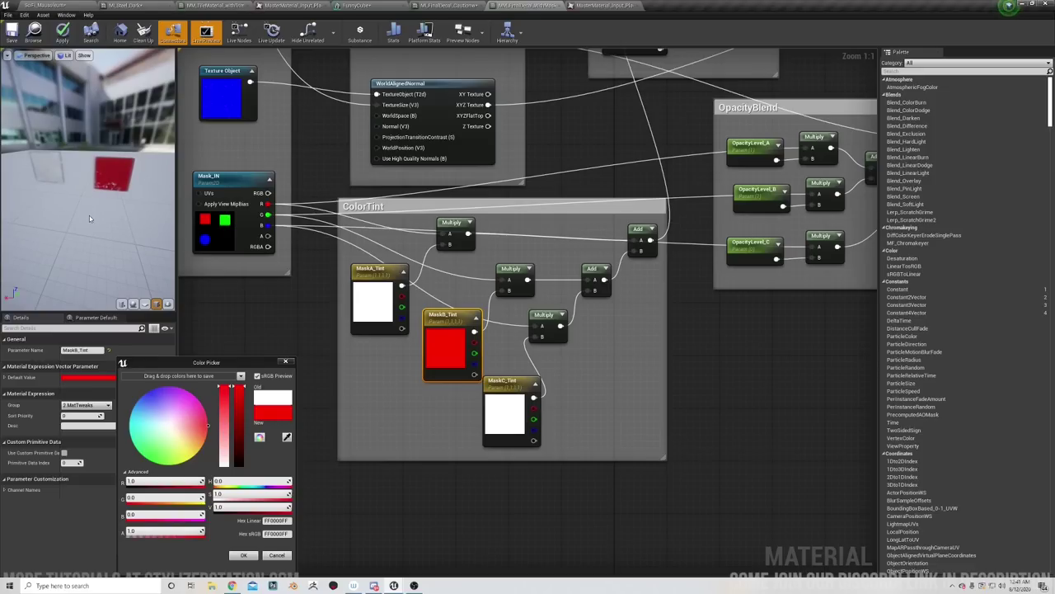
drag(91, 219, 92, 224)
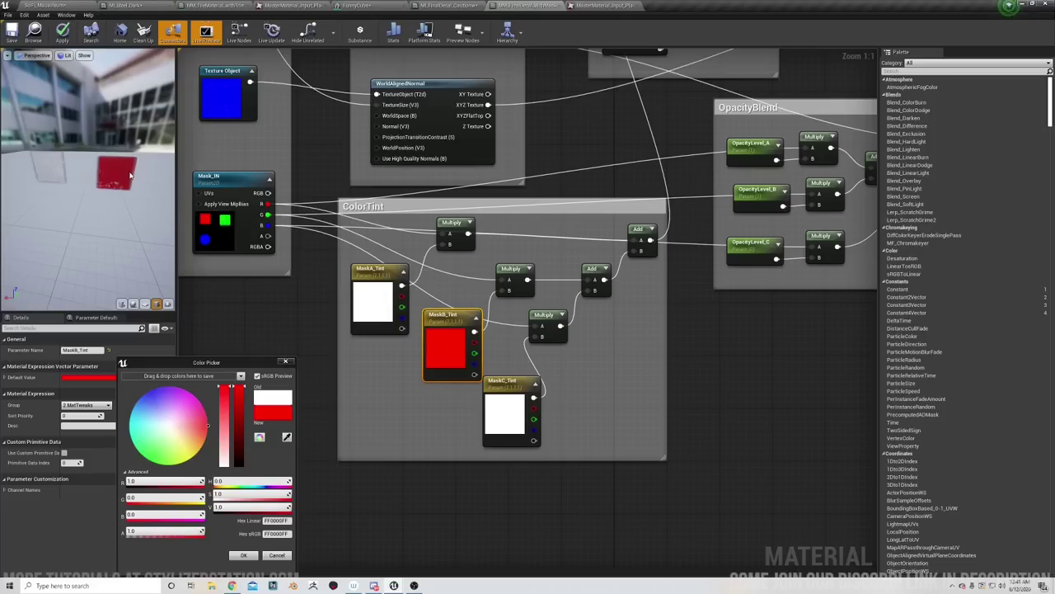
click(277, 555)
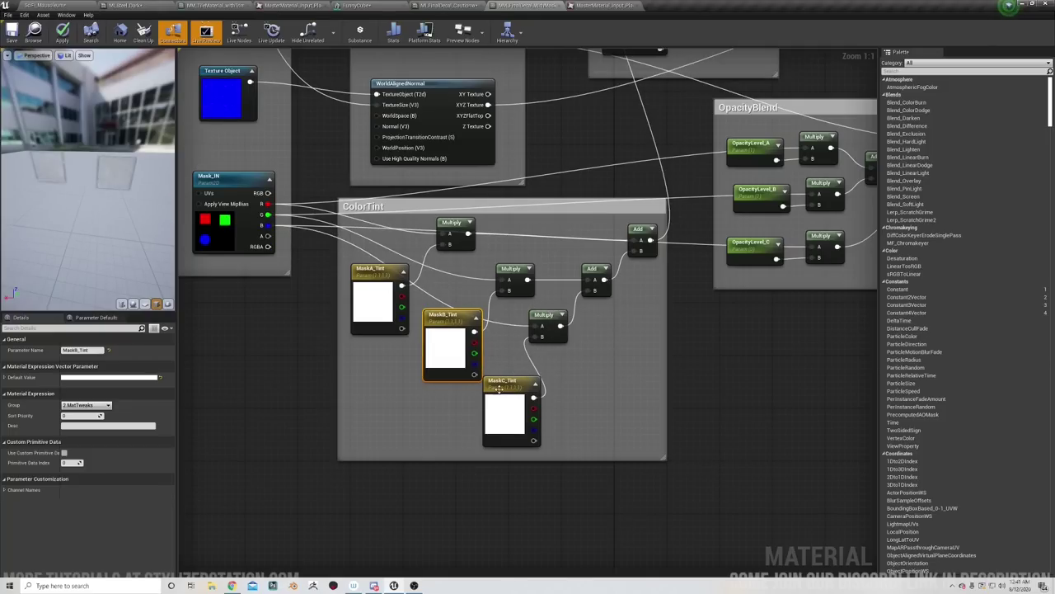
Nudge the ColorTint group's final Add node slightly left and up, and trace its output to the MatTweaks Multiply node.
right_drag(580, 337, 534, 362)
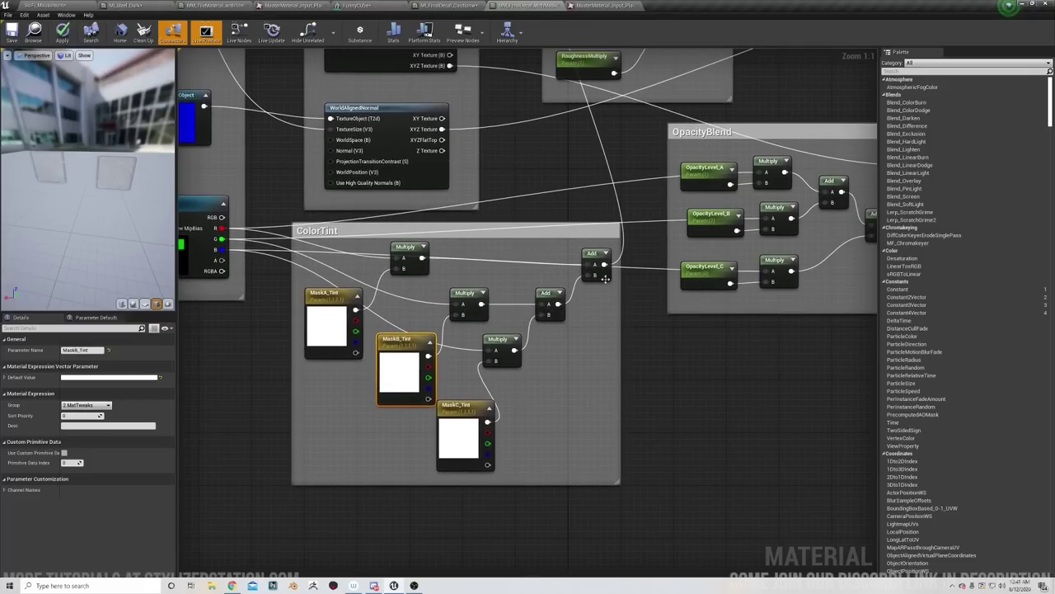
right_drag(605, 279, 519, 432)
drag(509, 412, 495, 406)
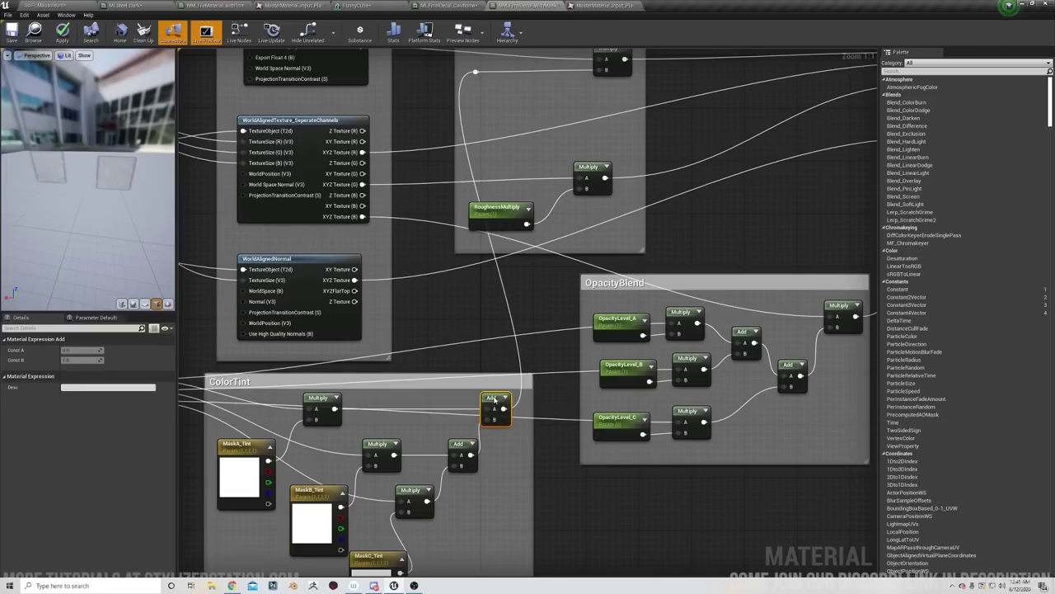
right_drag(499, 210, 467, 261)
right_drag(567, 201, 615, 140)
right_drag(565, 168, 576, 140)
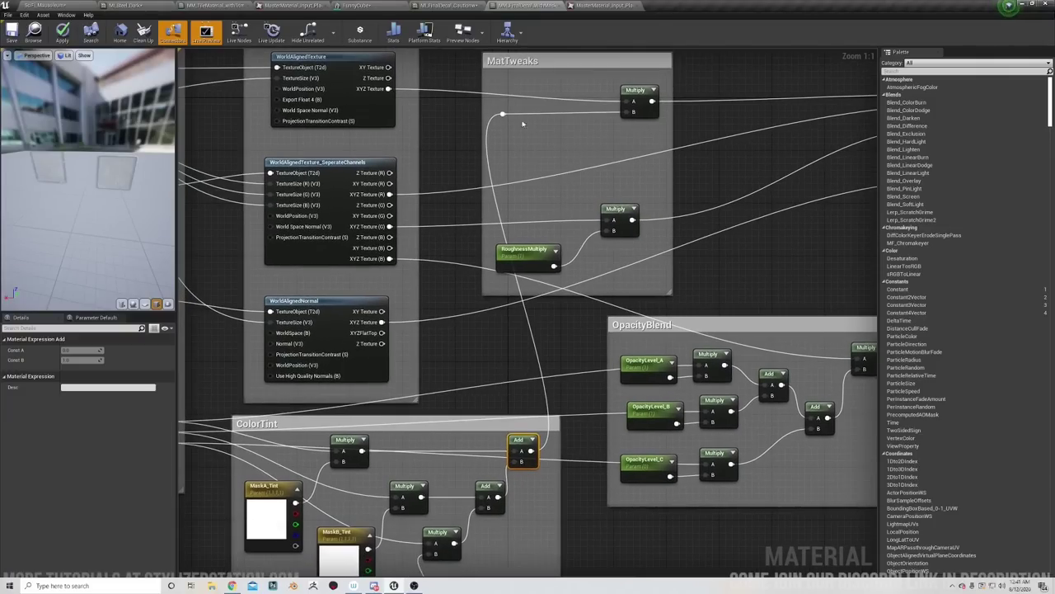
Examine the ColorMultiply setup in the MM_TileMaterial_withTrimSheet material for comparison, and return to the full MM_FinalDecal_WithMask graph.
click(216, 7)
right_drag(433, 187, 438, 244)
scroll(438, 243, up, 3)
scroll(438, 243, up, 1)
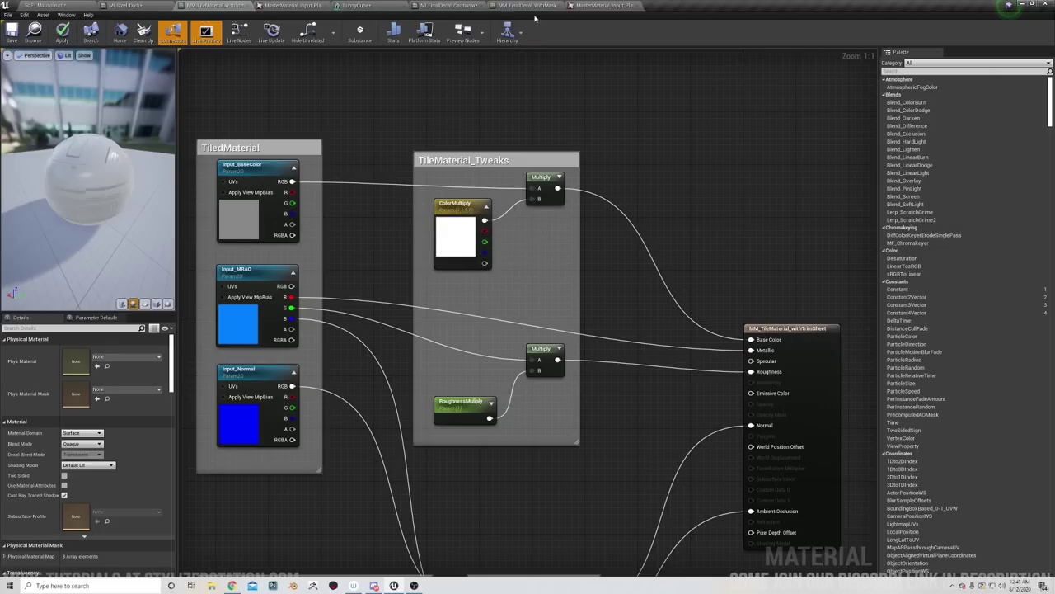
click(587, 6)
click(524, 5)
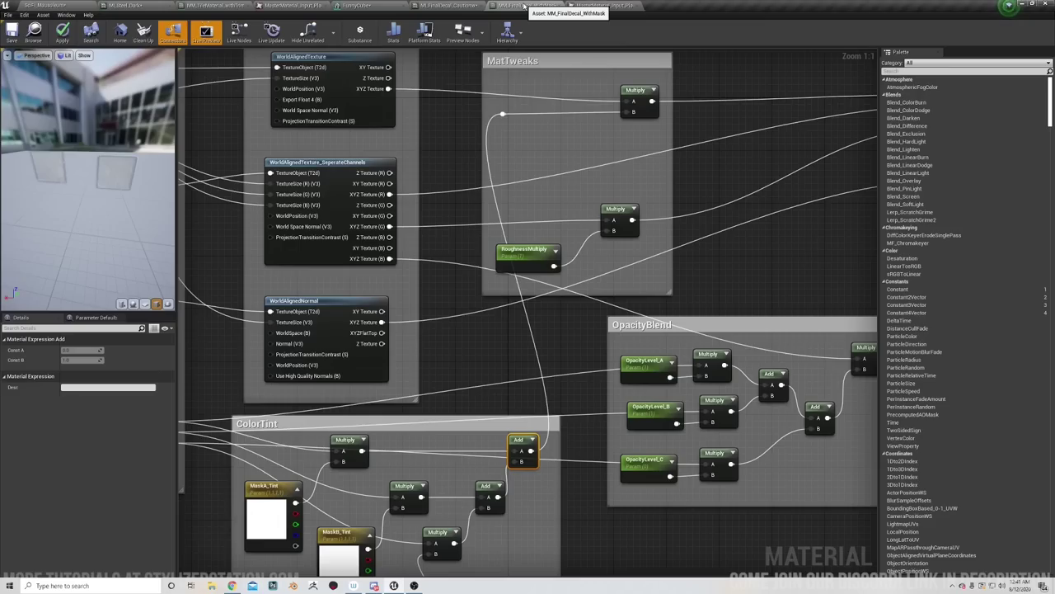
scroll(453, 198, down, 4)
right_drag(430, 211, 454, 221)
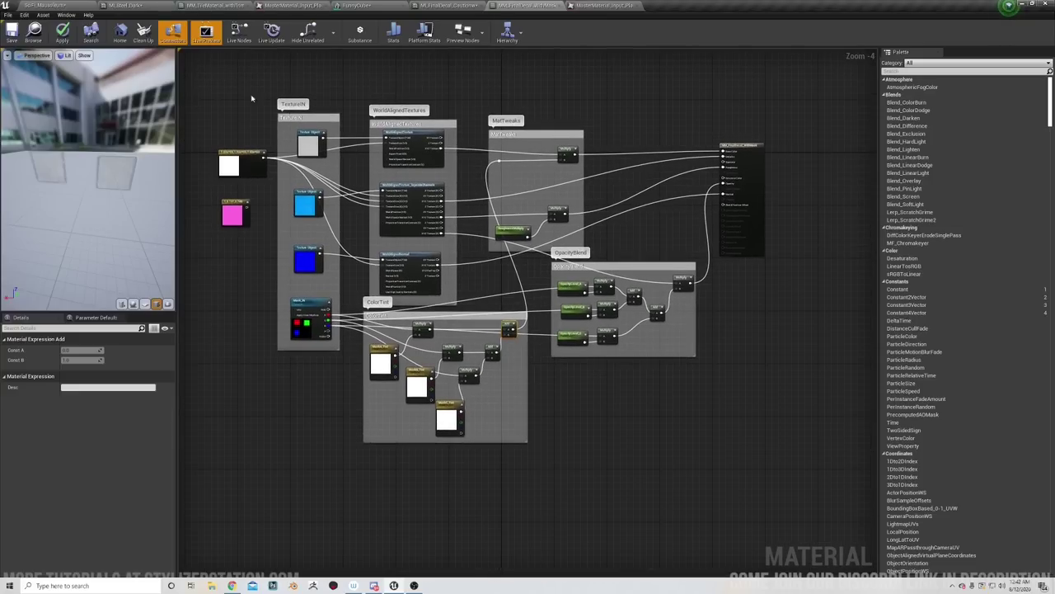
Open the Caution_AplhaMasks_Mask texture from the level project's Textures/Decals folder and hide its alpha and blue channels.
click(47, 6)
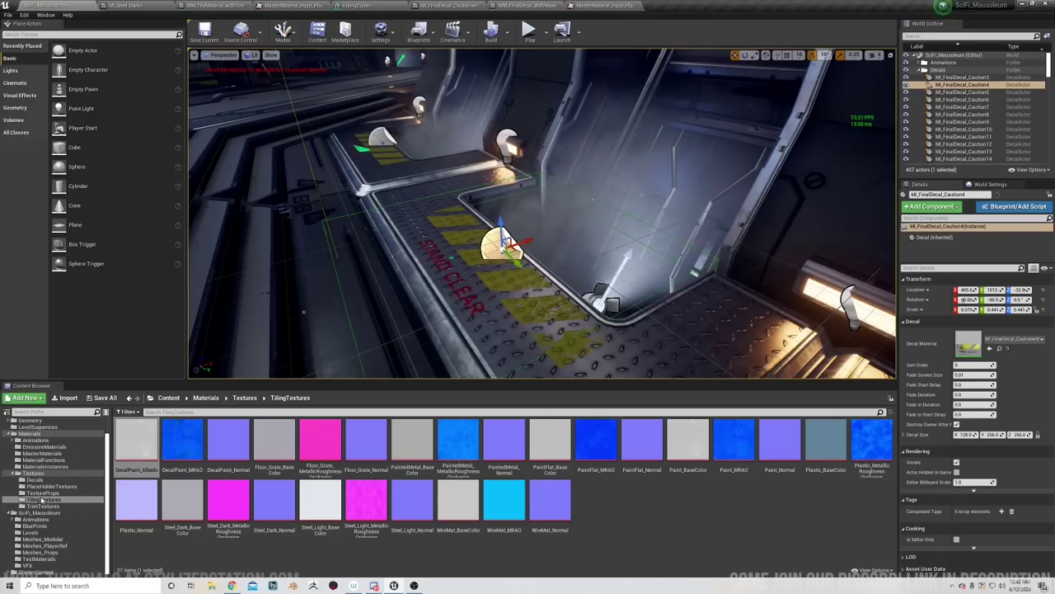
click(42, 481)
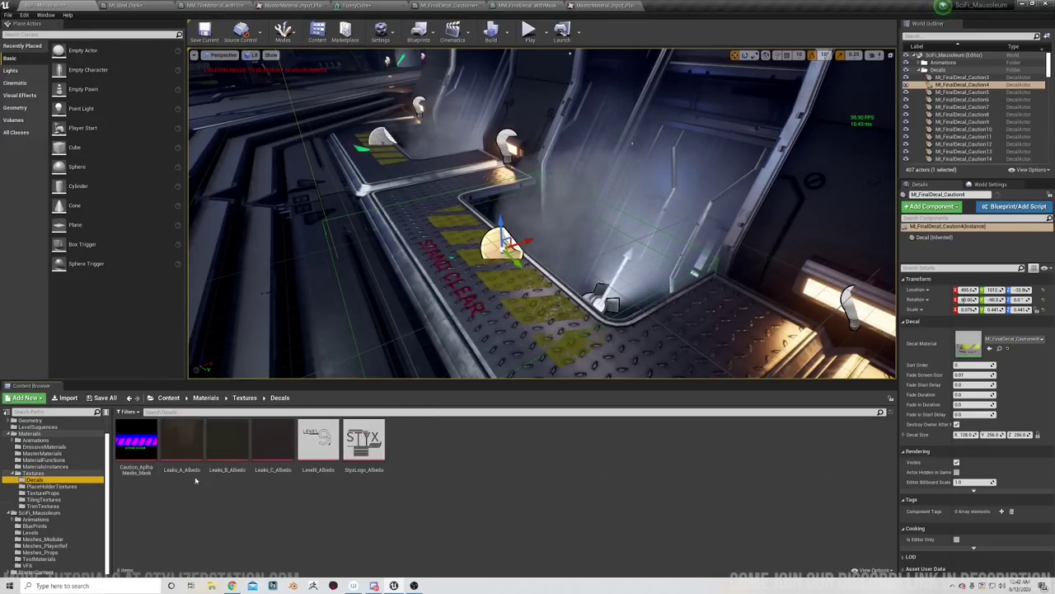
double_click(134, 439)
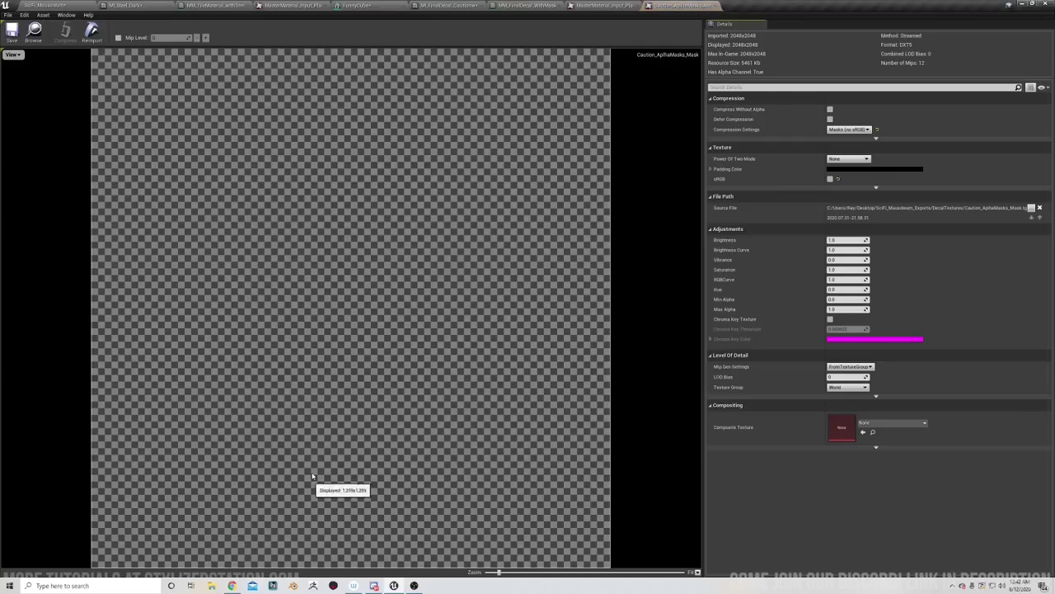
click(12, 55)
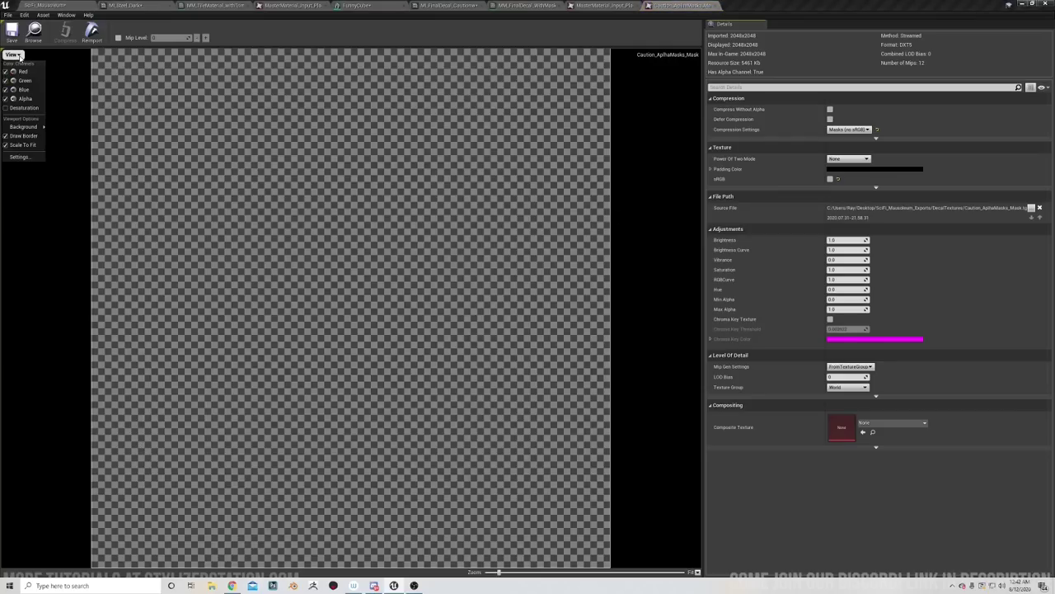
click(7, 99)
click(7, 89)
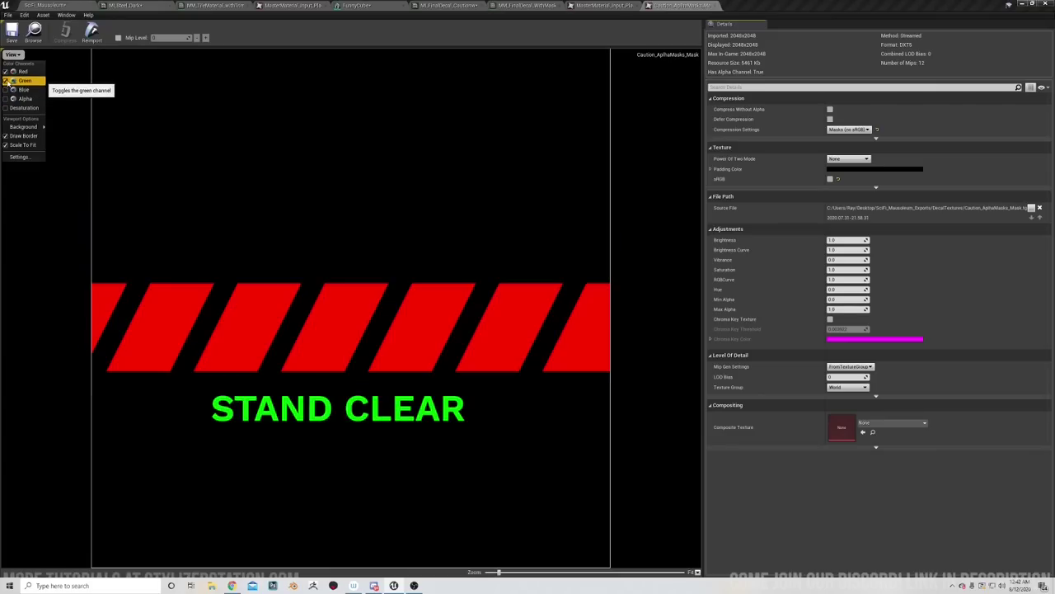
View the caution mask's red, green and blue channels one at a time.
click(7, 81)
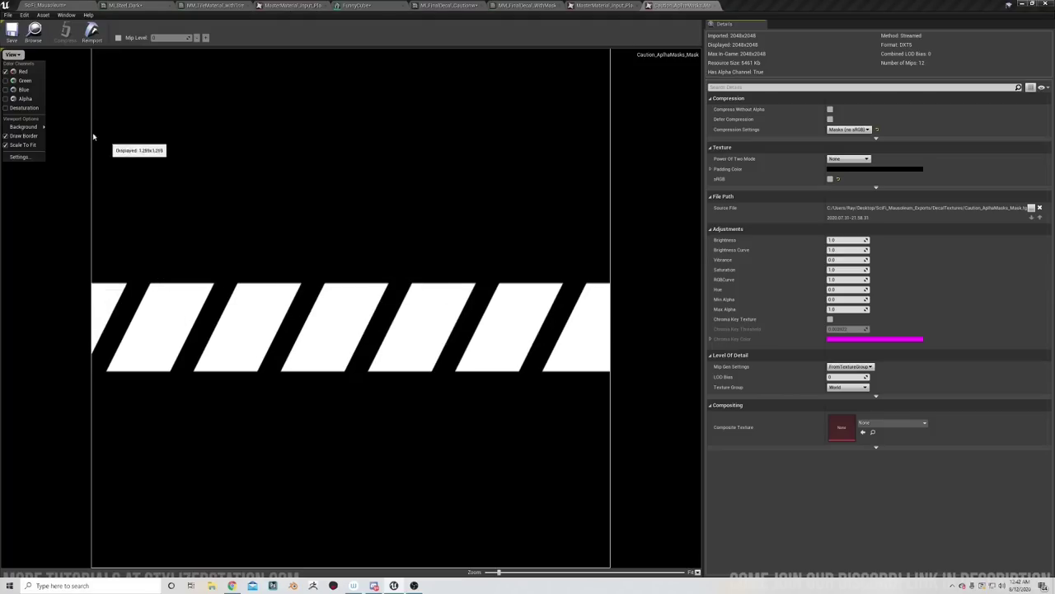
click(7, 73)
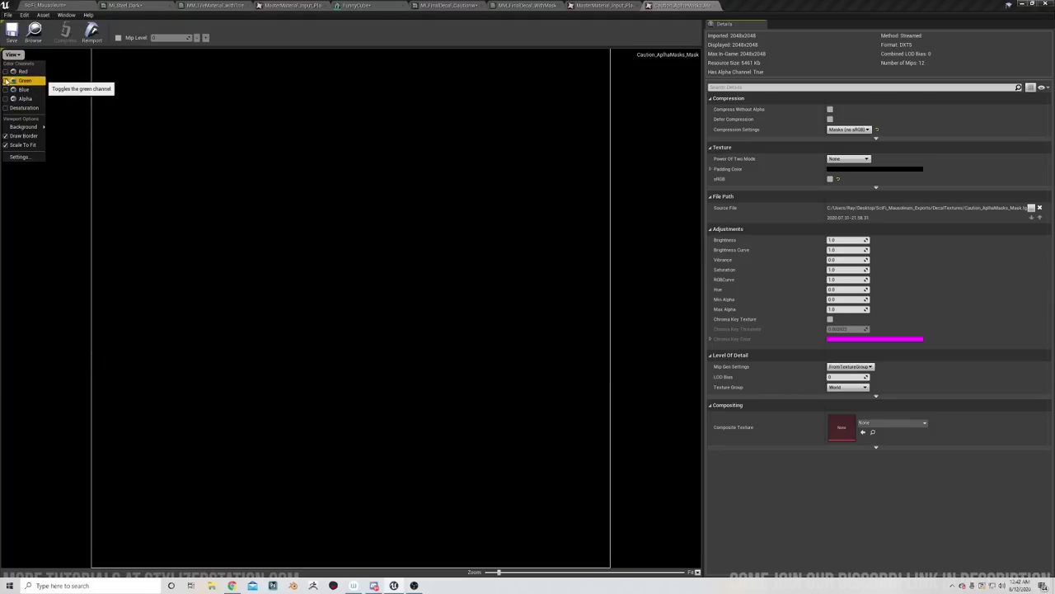
click(7, 81)
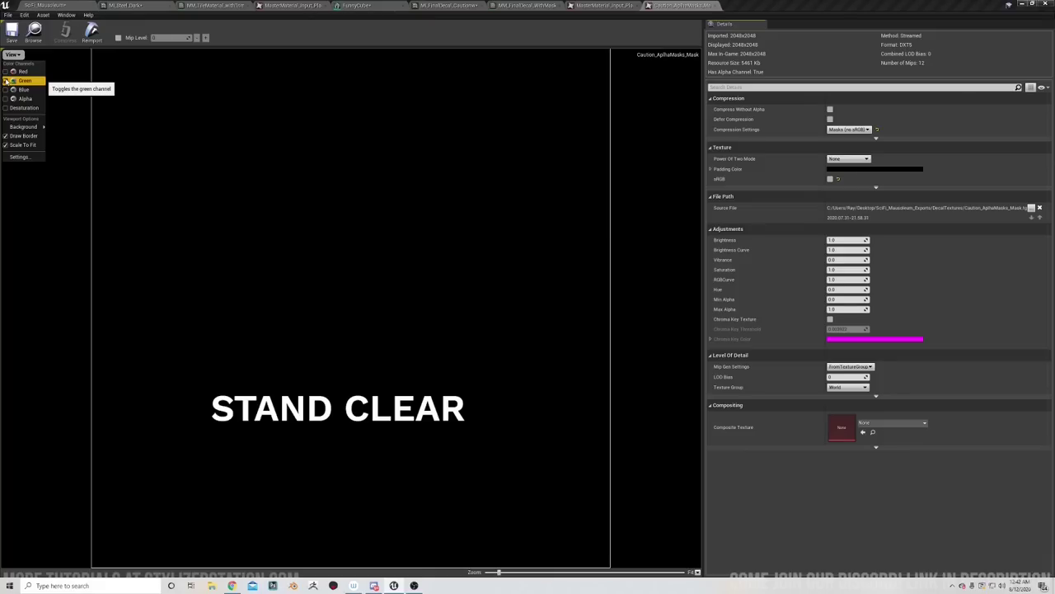
click(6, 80)
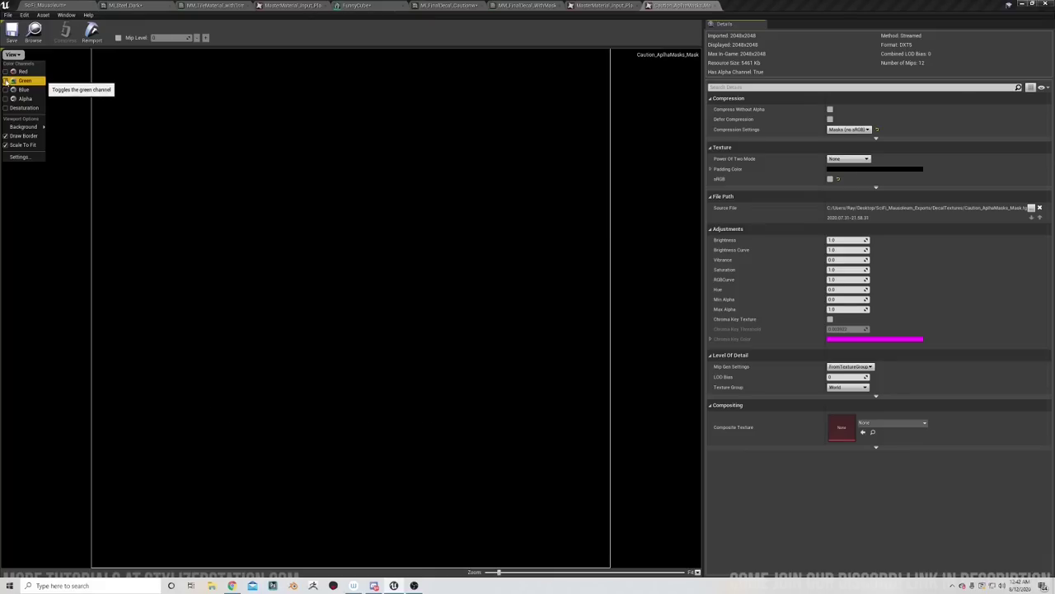
click(6, 90)
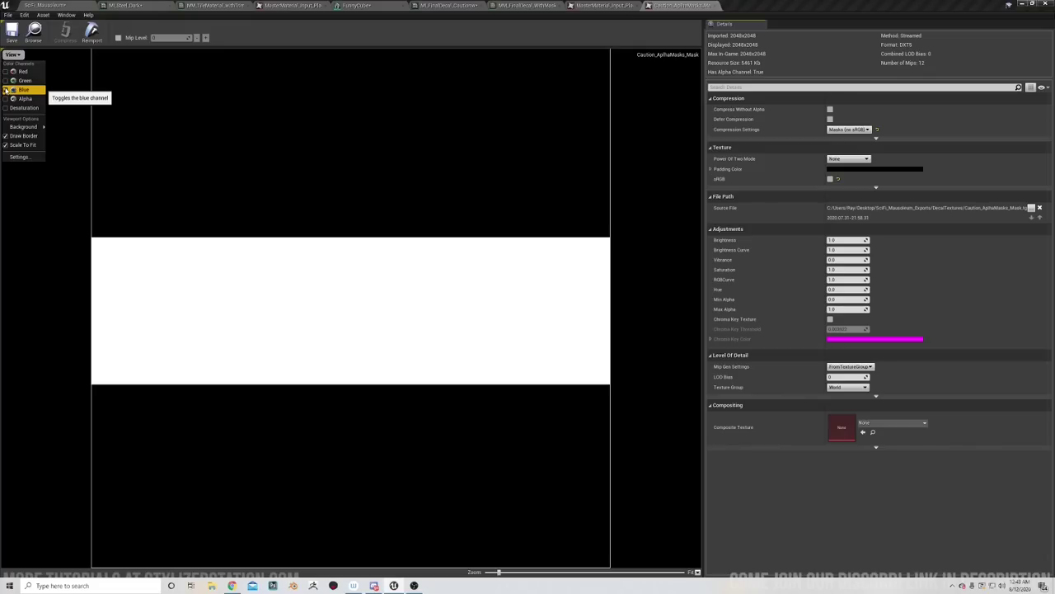
Show only the caution mask's red and green channels together.
click(7, 90)
click(7, 81)
click(6, 73)
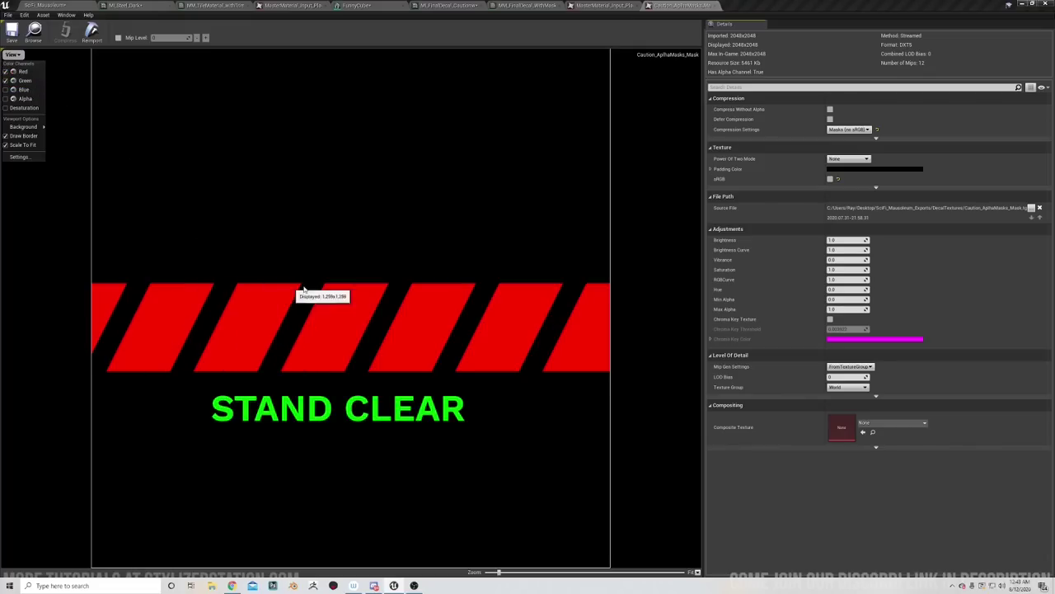
Return to the SciFi_Mausoleum level and examine how the caution stripes and STAND CLEAR text appear in its different floor decals.
click(46, 6)
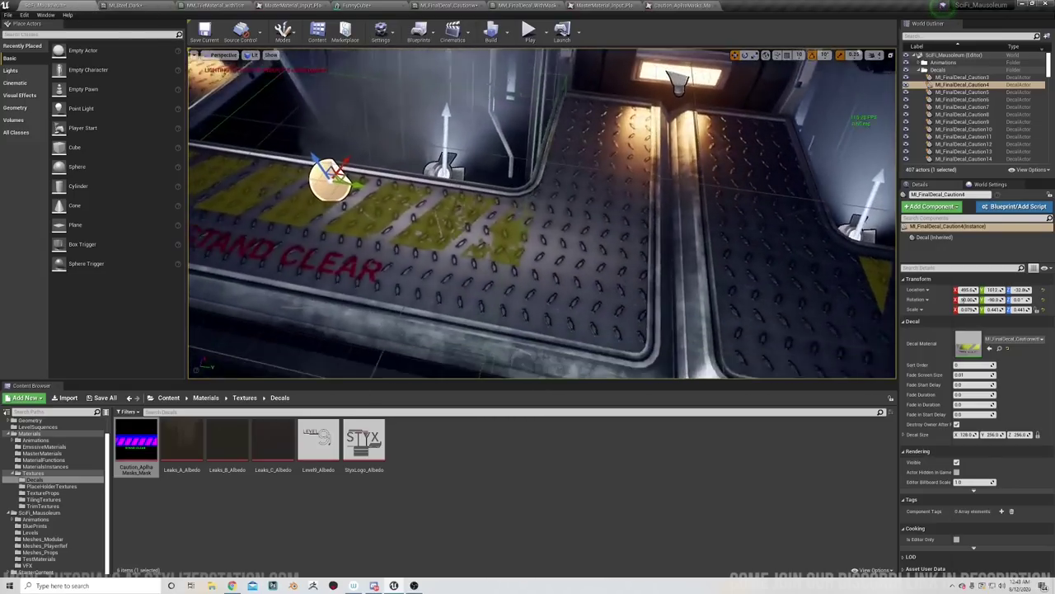
right_drag(417, 258, 487, 249)
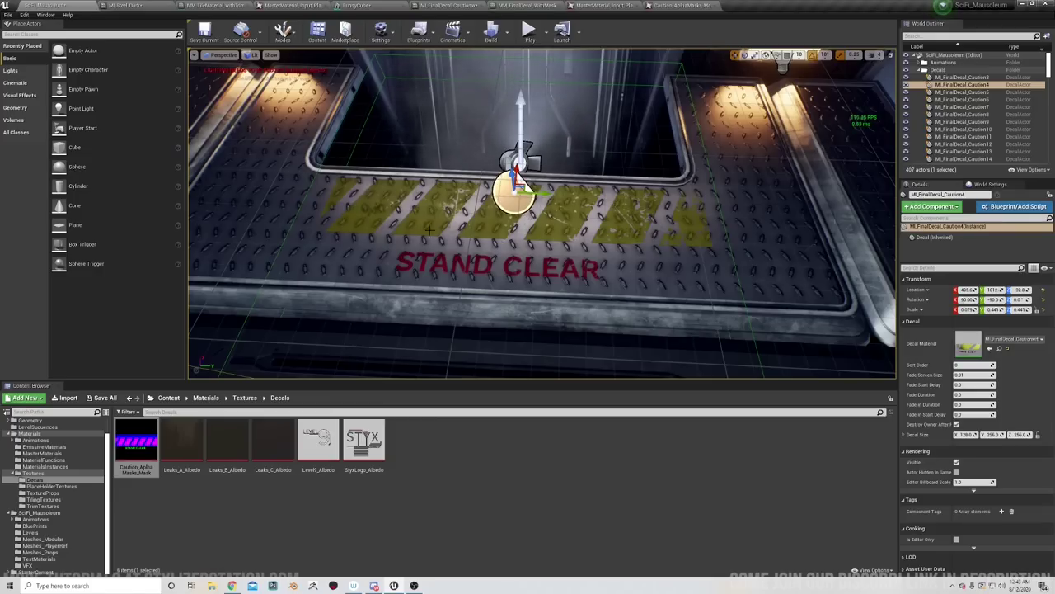
right_drag(626, 210, 626, 239)
right_drag(510, 243, 540, 231)
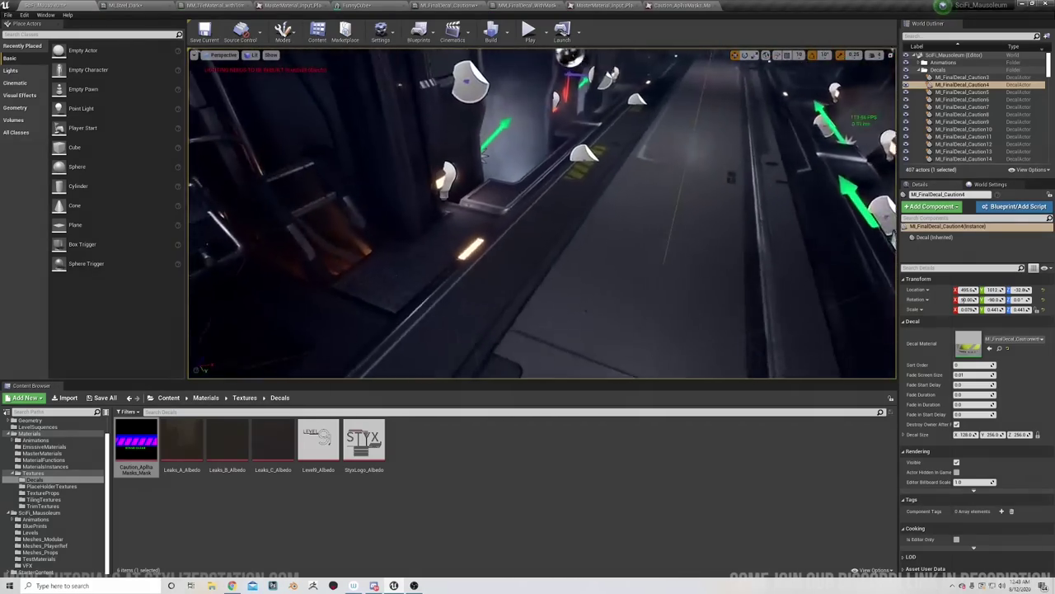
right_drag(556, 239, 555, 263)
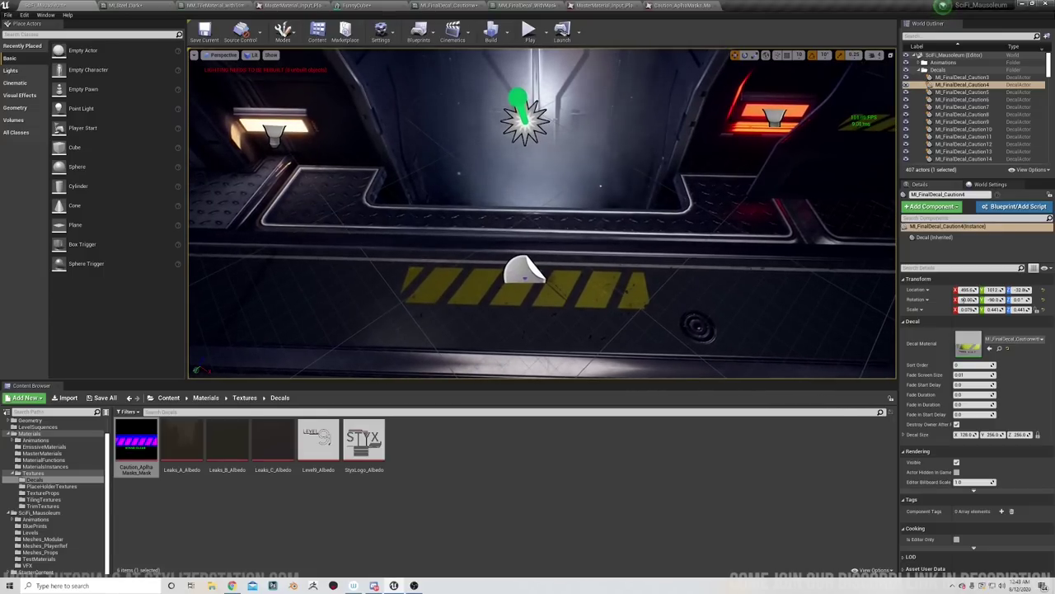
right_drag(541, 223, 775, 222)
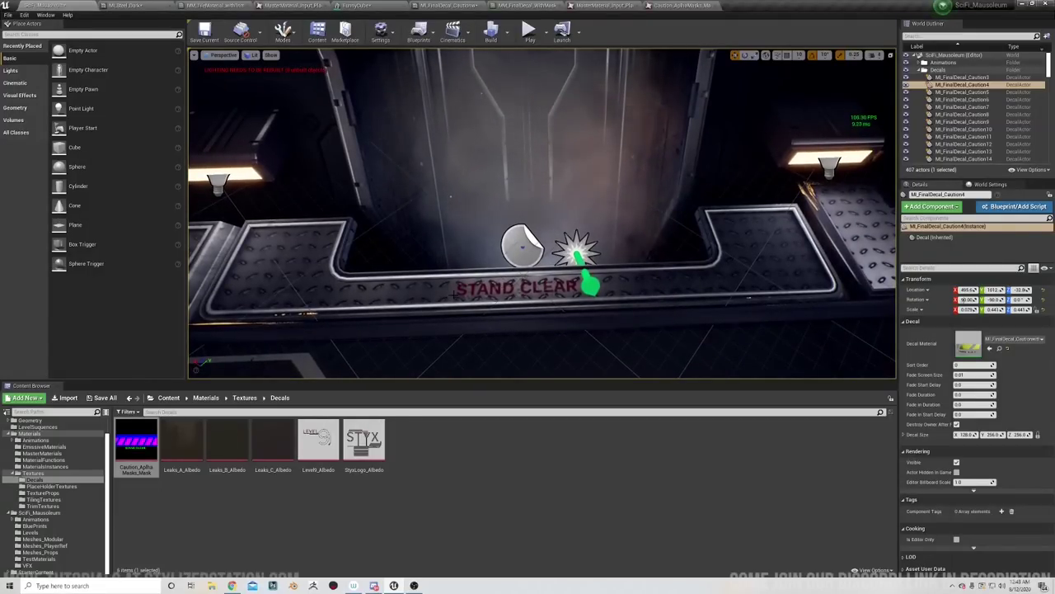
mouse_move(541, 222)
right_down()
mouse_move(371, 227)
mouse_move(610, 219)
mouse_move(404, 218)
mouse_move(446, 194)
mouse_move(660, 198)
mouse_move(413, 248)
mouse_move(528, 268)
mouse_move(482, 272)
mouse_move(557, 218)
right_up()
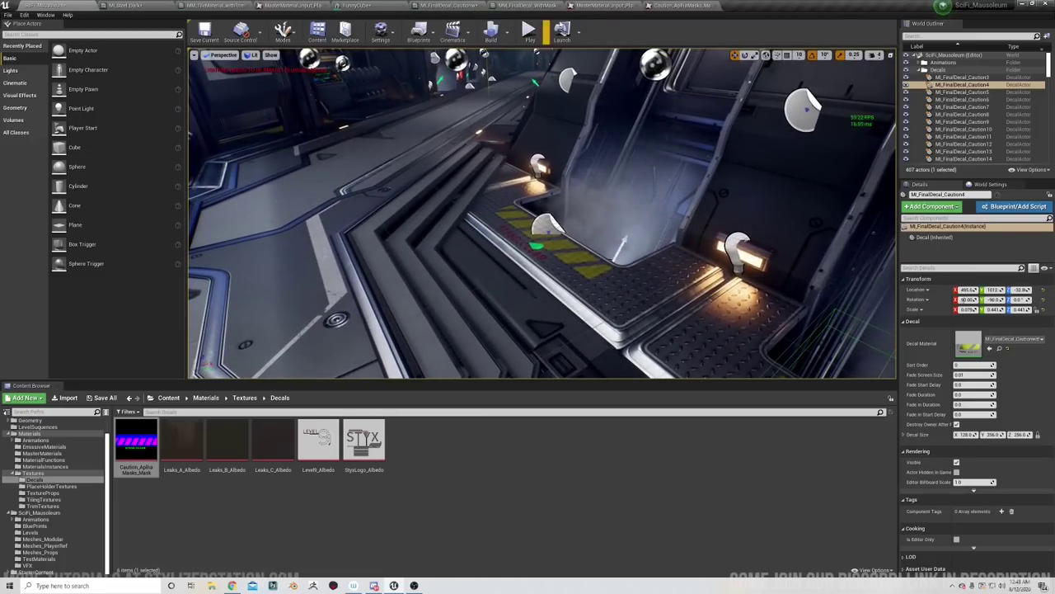
Return to the MM_FinalDecal_WithMask material and nudge the RoughnessMultiply node slightly right and up in the MatTweaks group.
click(538, 6)
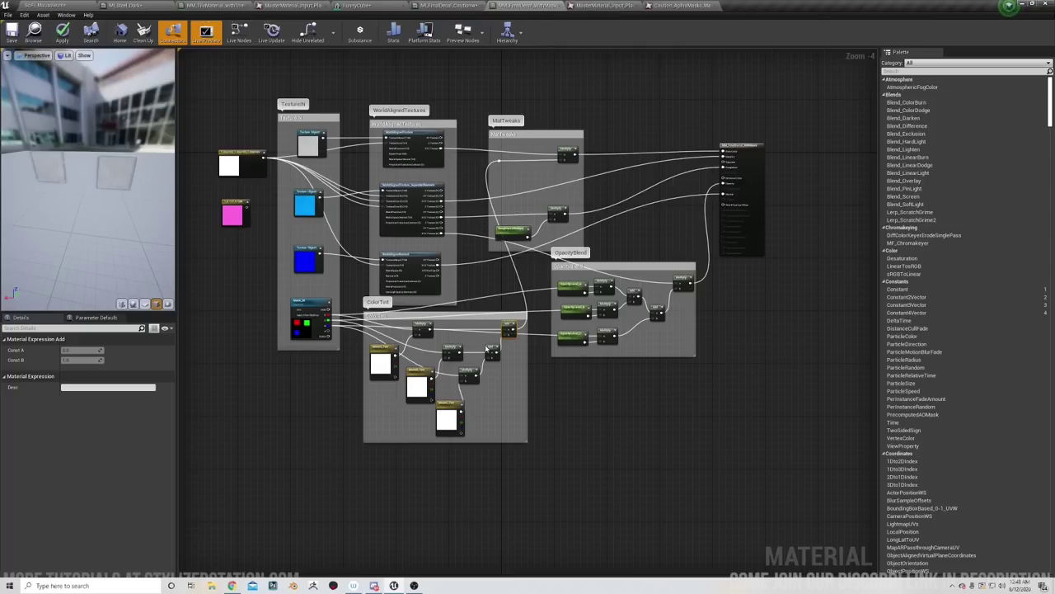
scroll(522, 253, up, 3)
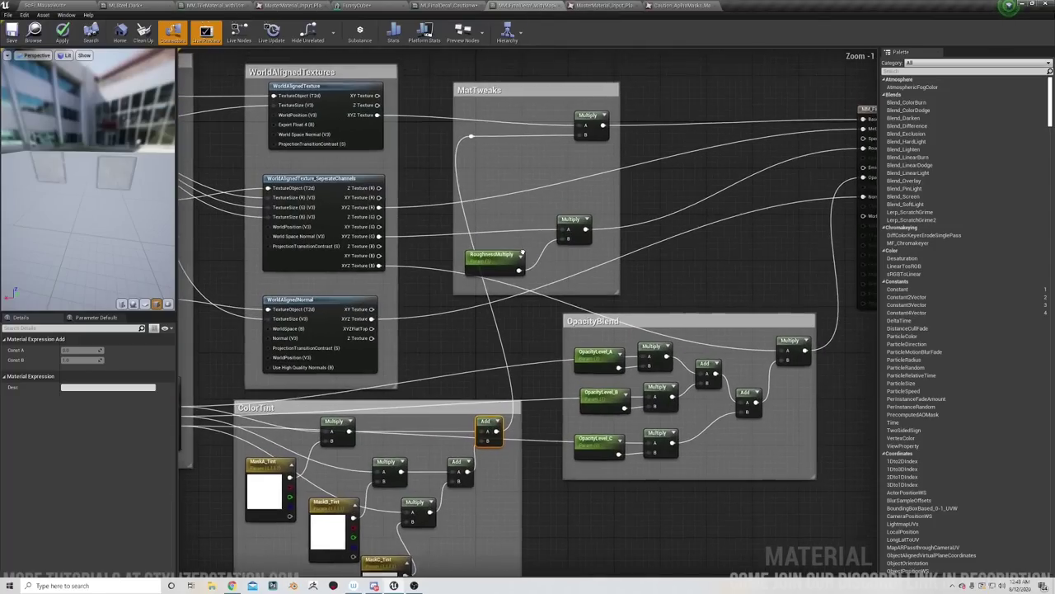
scroll(522, 253, up, 1)
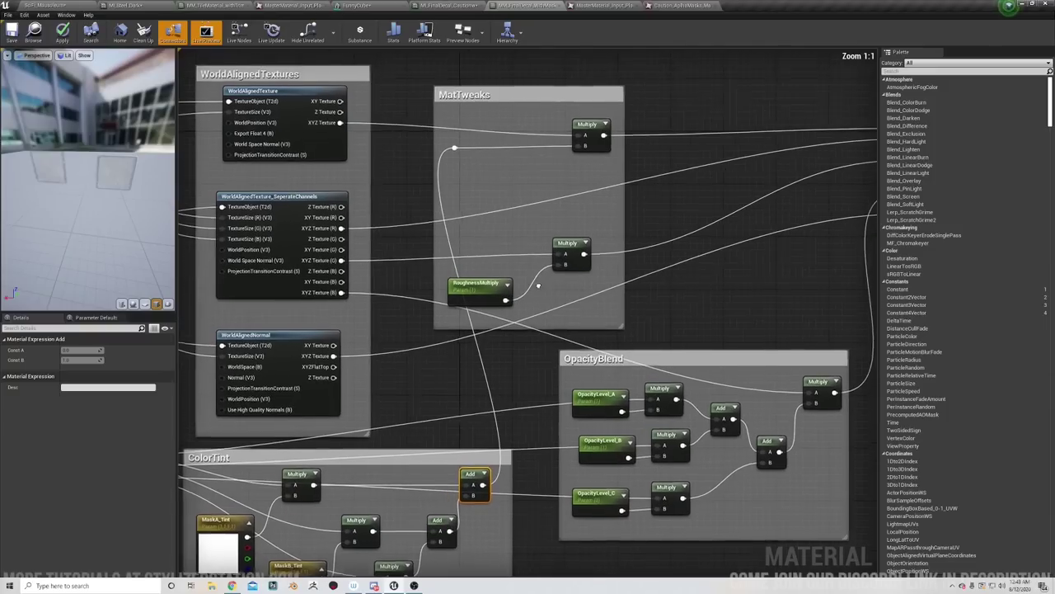
drag(480, 299, 493, 284)
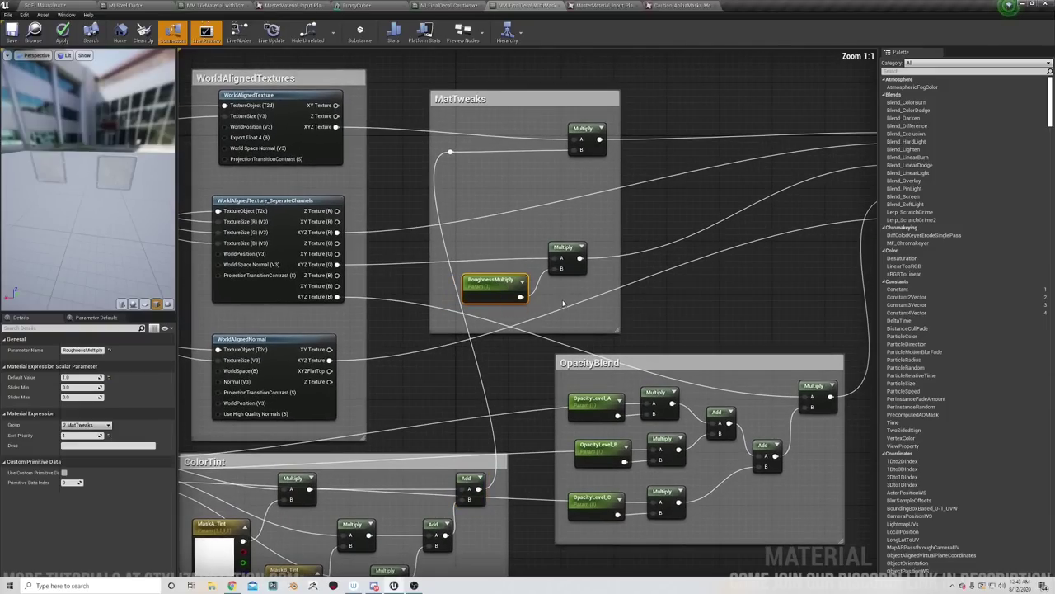
Examine how the WorldAlignedTexture_SeperateChannels outputs feed the RoughnessMultiply node in MatTweaks and the opacity network.
right_drag(564, 304, 609, 289)
right_drag(445, 273, 494, 268)
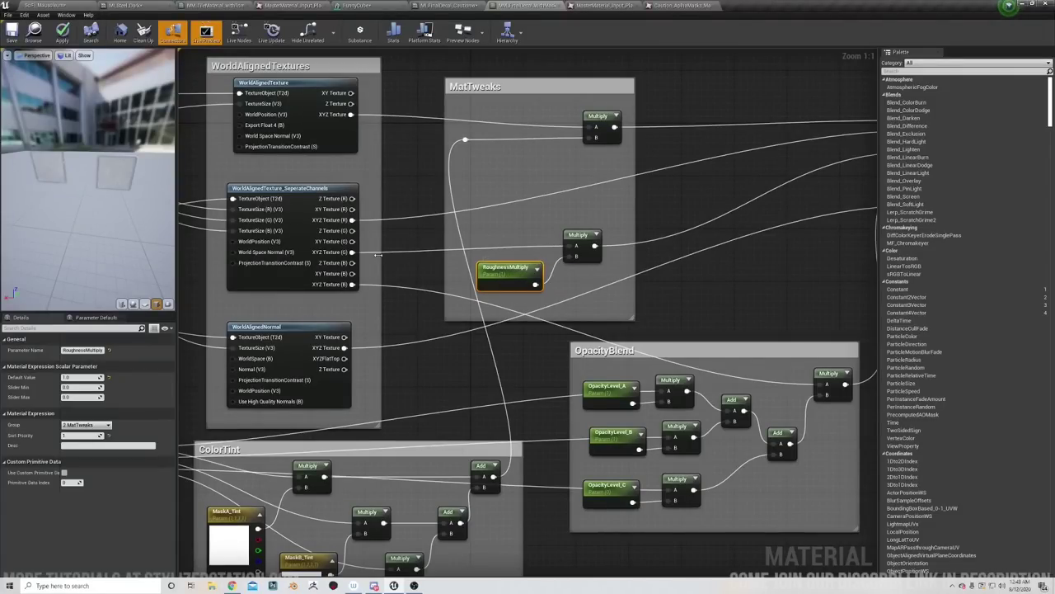
right_drag(429, 262, 592, 290)
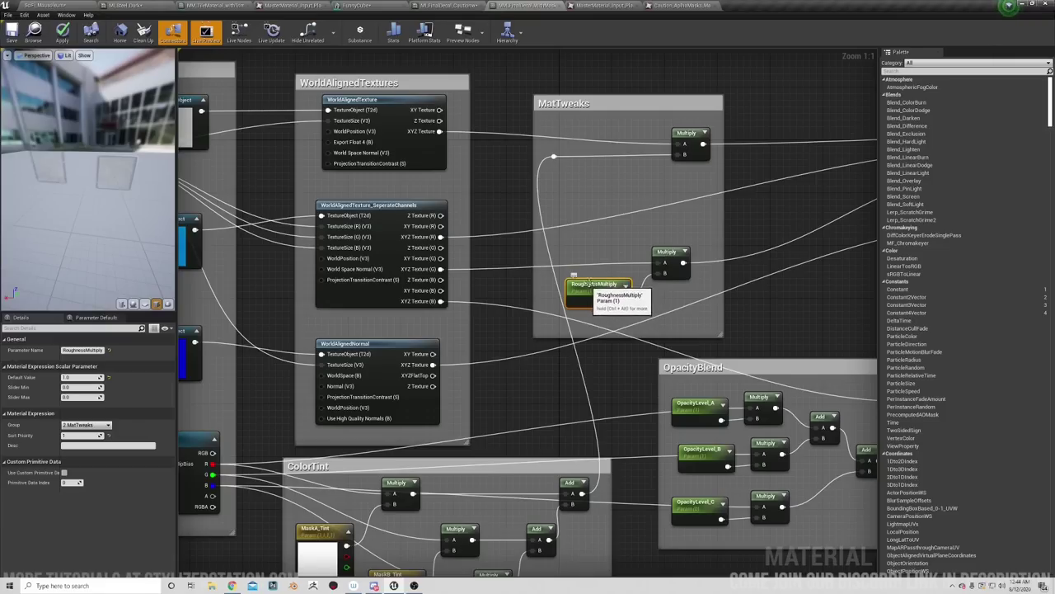
right_drag(595, 284, 634, 275)
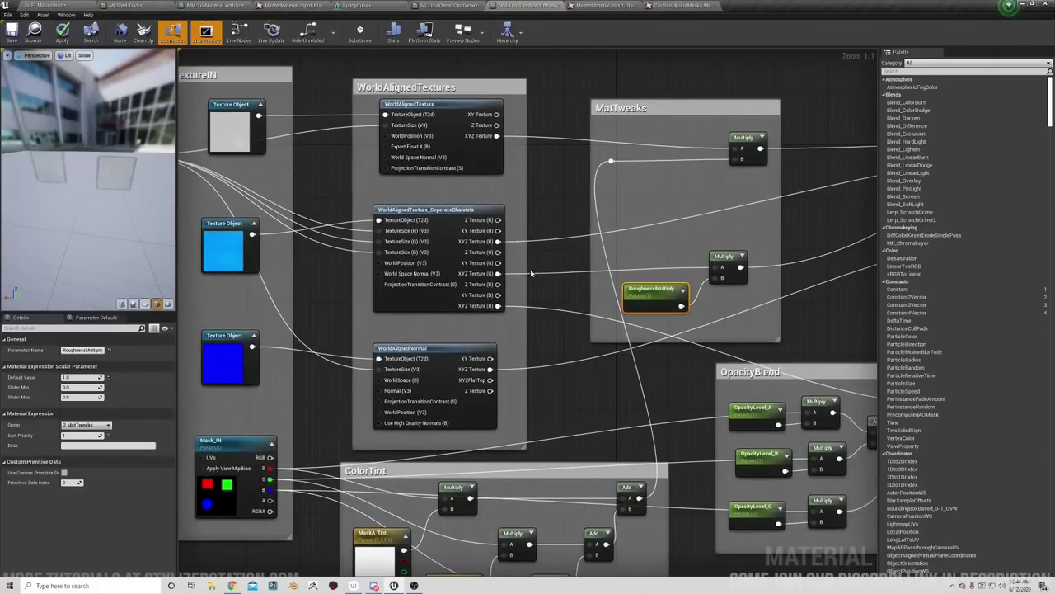
right_drag(440, 229, 423, 216)
right_drag(493, 218, 518, 203)
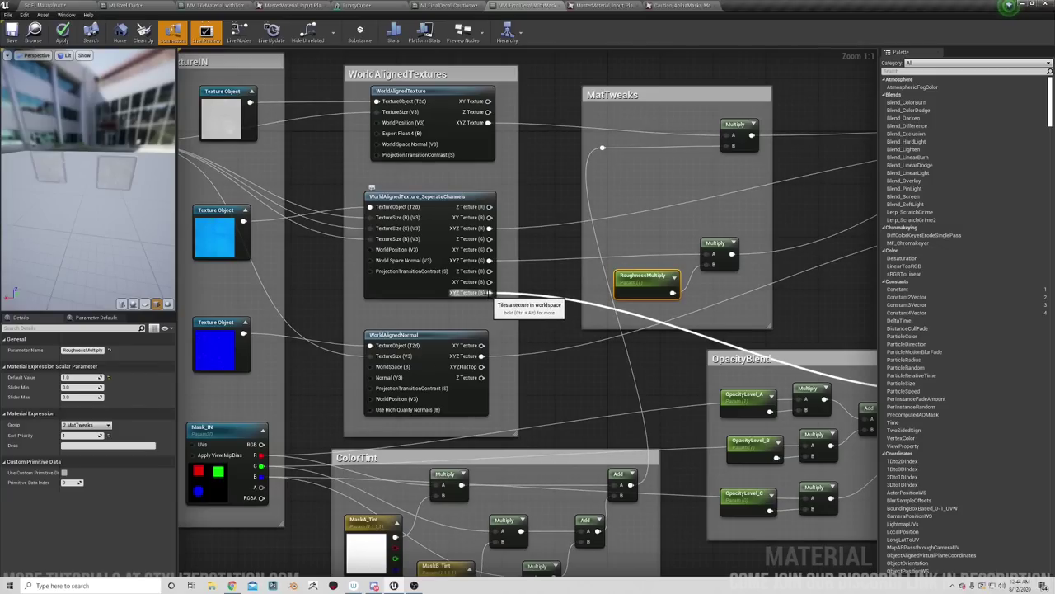
right_drag(488, 292, 203, 284)
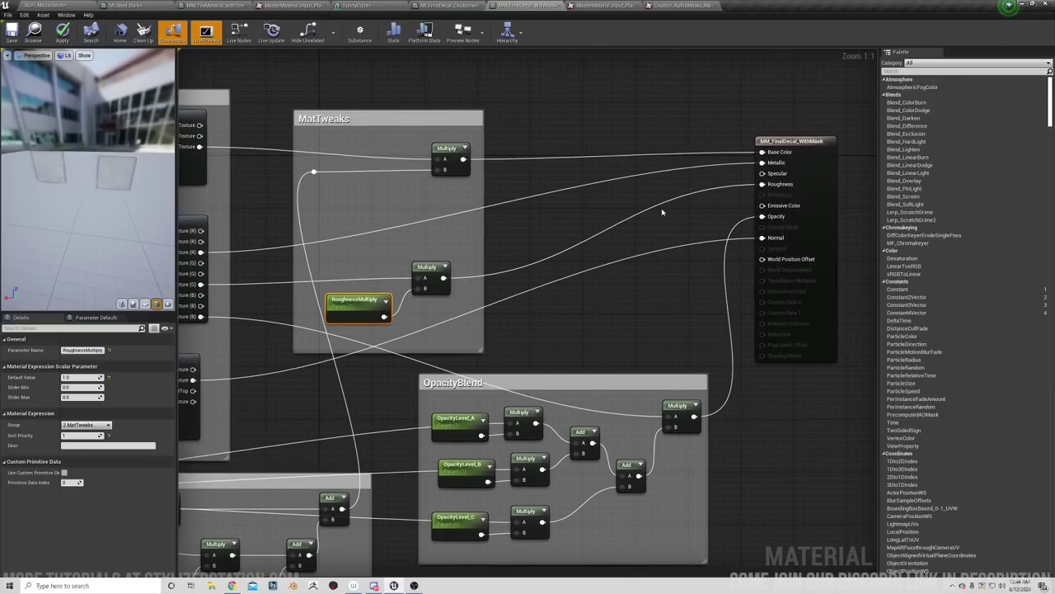
Examine how OpacityBlend combines OpacityLevel_A, B and C with the texture channel and feeds the material's Opacity input.
right_drag(727, 192, 701, 202)
right_drag(659, 237, 643, 163)
right_drag(612, 256, 541, 247)
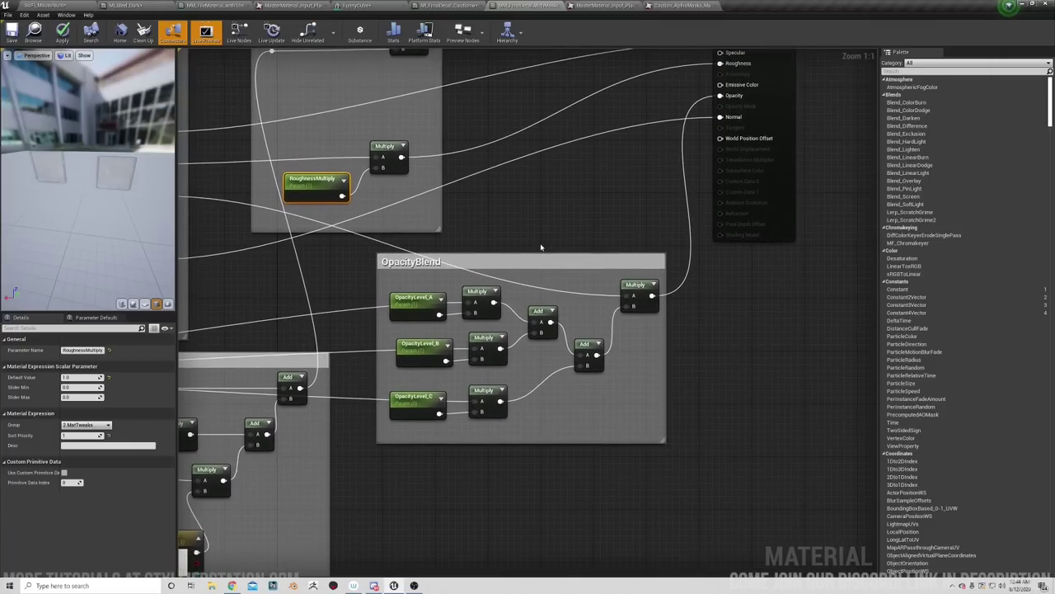
right_drag(483, 264, 459, 262)
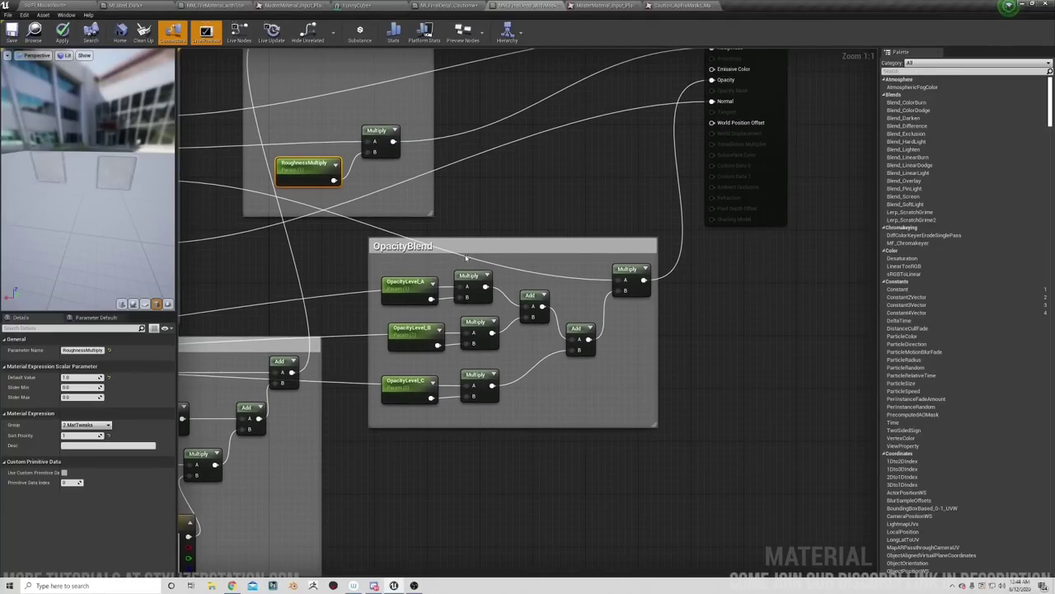
right_drag(467, 257, 488, 251)
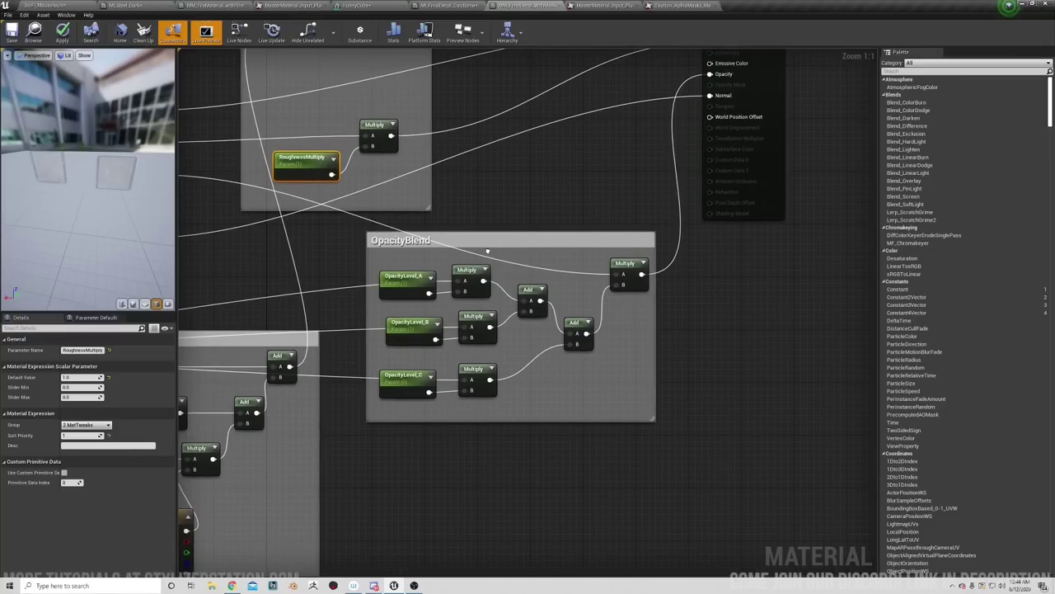
right_drag(488, 254, 493, 228)
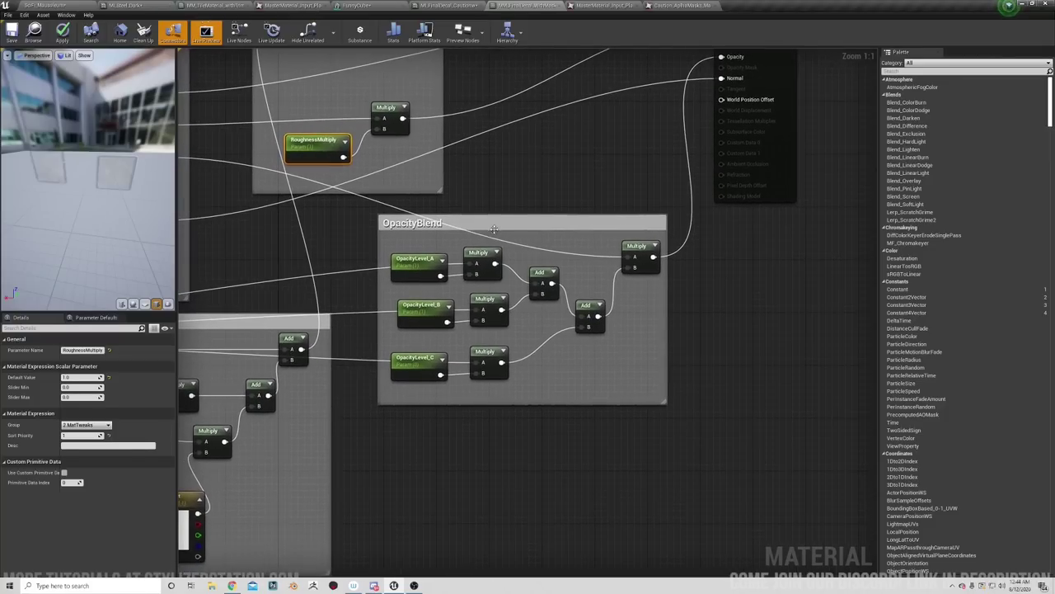
Return to the SciFi_Mausoleum level, inspect the STAND CLEAR floor decal, and view the open floor beside the dark cube.
click(44, 5)
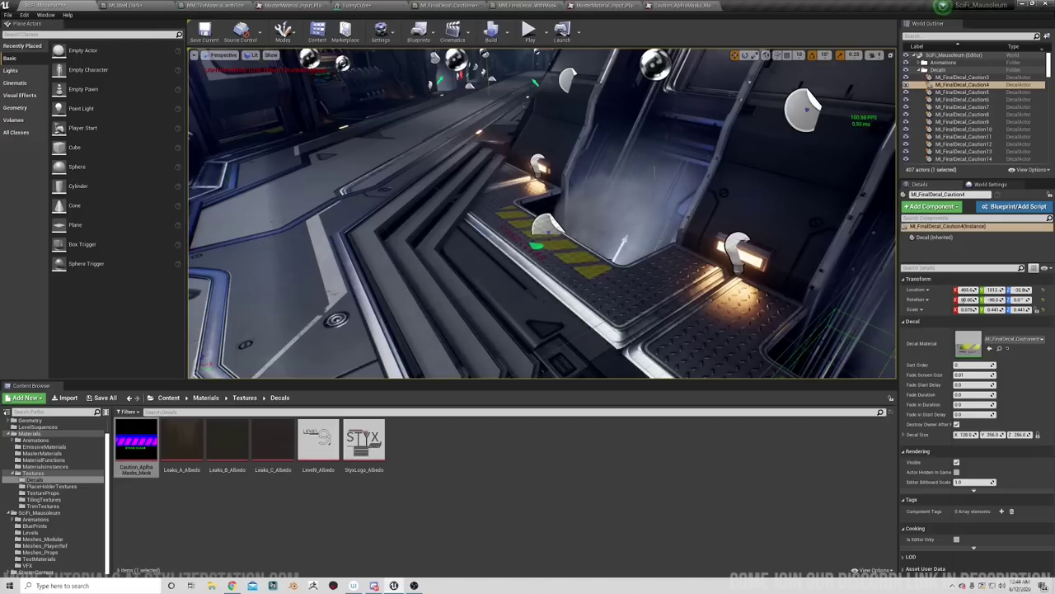
right_drag(456, 243, 513, 298)
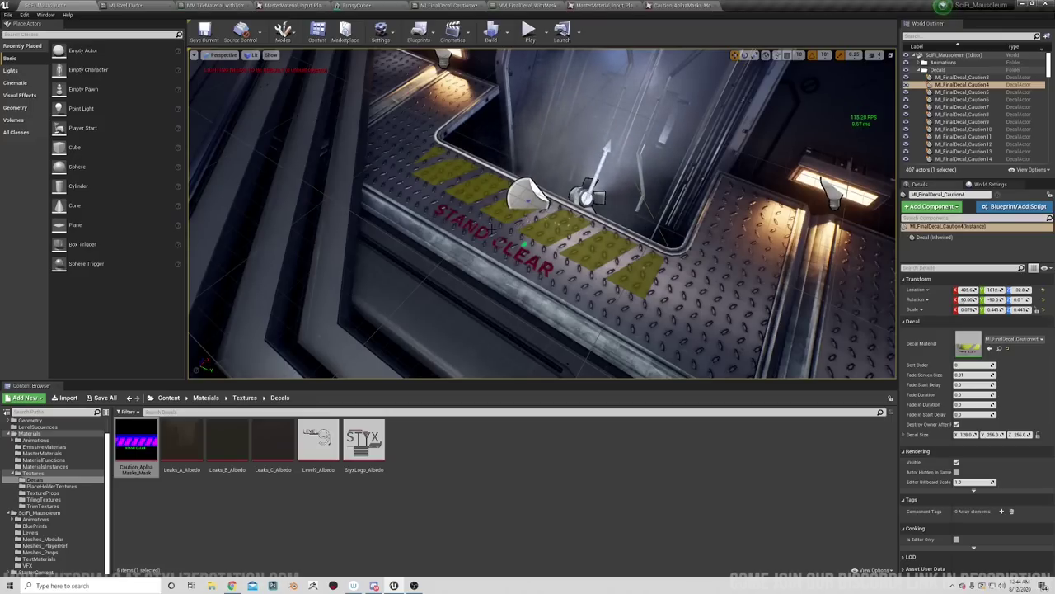
right_drag(493, 231, 519, 221)
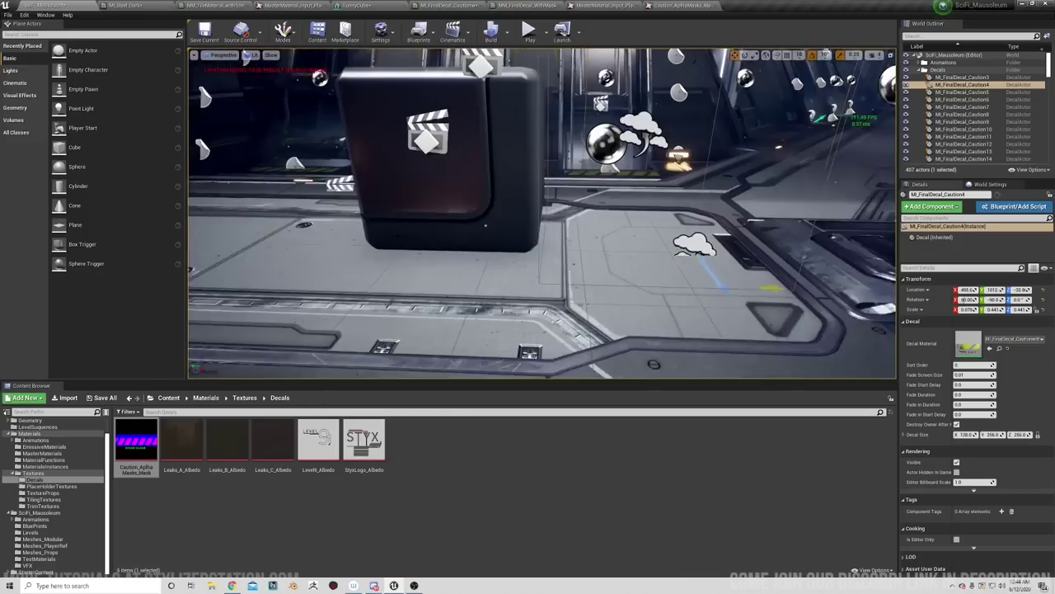
mouse_move(492, 261)
right_down()
mouse_move(536, 276)
mouse_move(446, 256)
mouse_move(492, 261)
right_up()
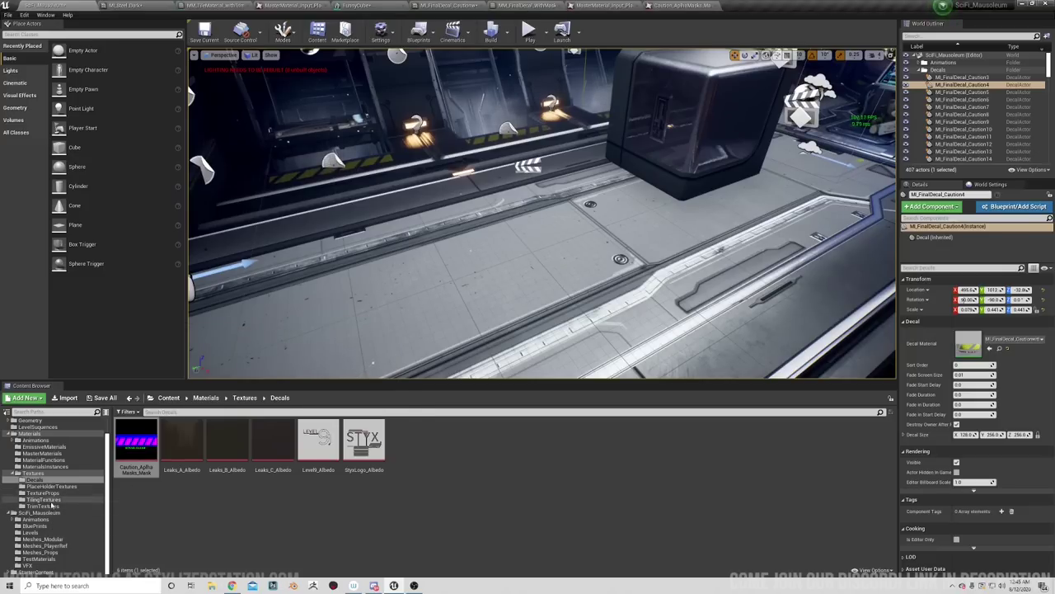
Duplicate the MI_FinalDecal_CautionStripes material instance in the MaterialsInstances folder and name the copy mi_tESTa.
click(46, 467)
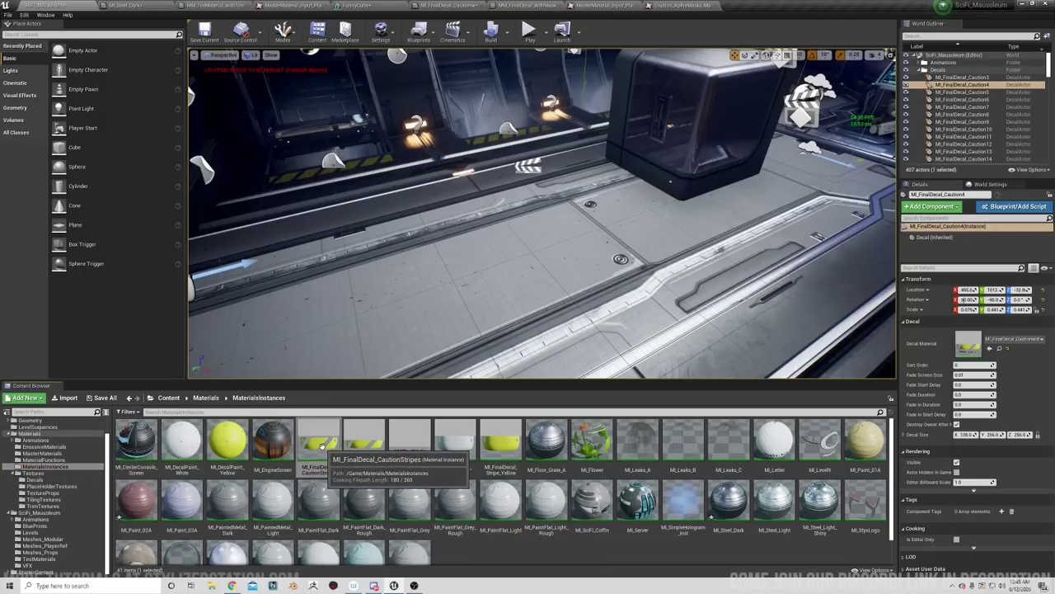
right_click(323, 449)
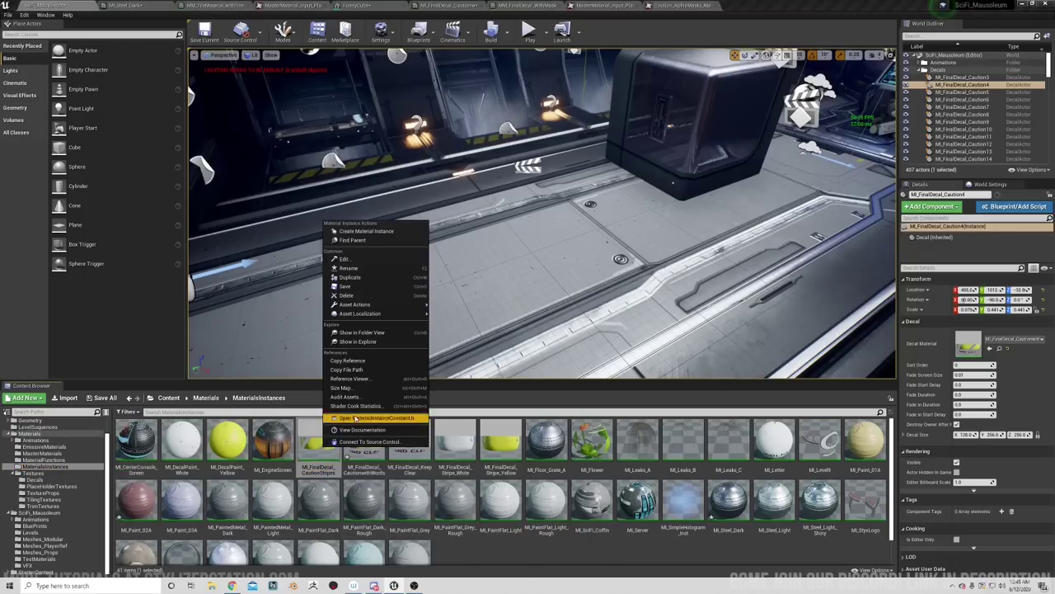
click(350, 277)
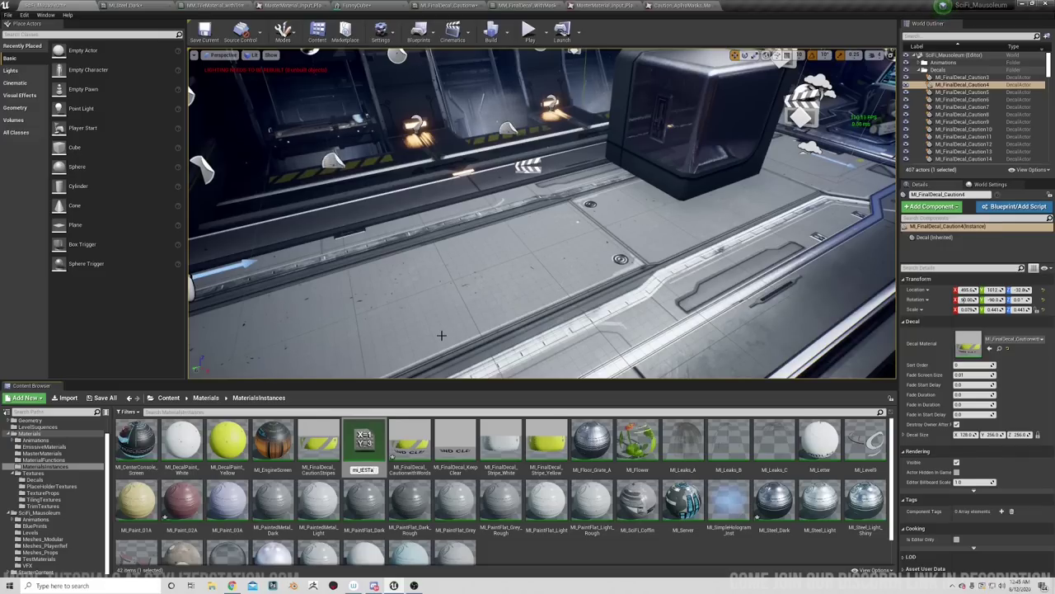
key(Return)
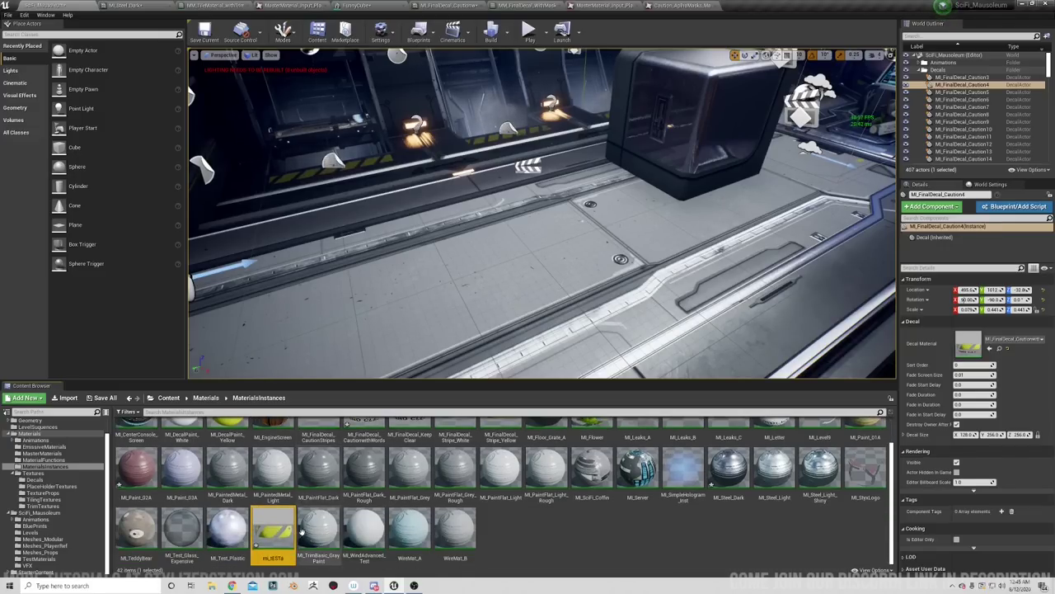
Open the duplicated instance in a floating window over the level, resized to show all its parameters beside the viewport.
double_click(304, 515)
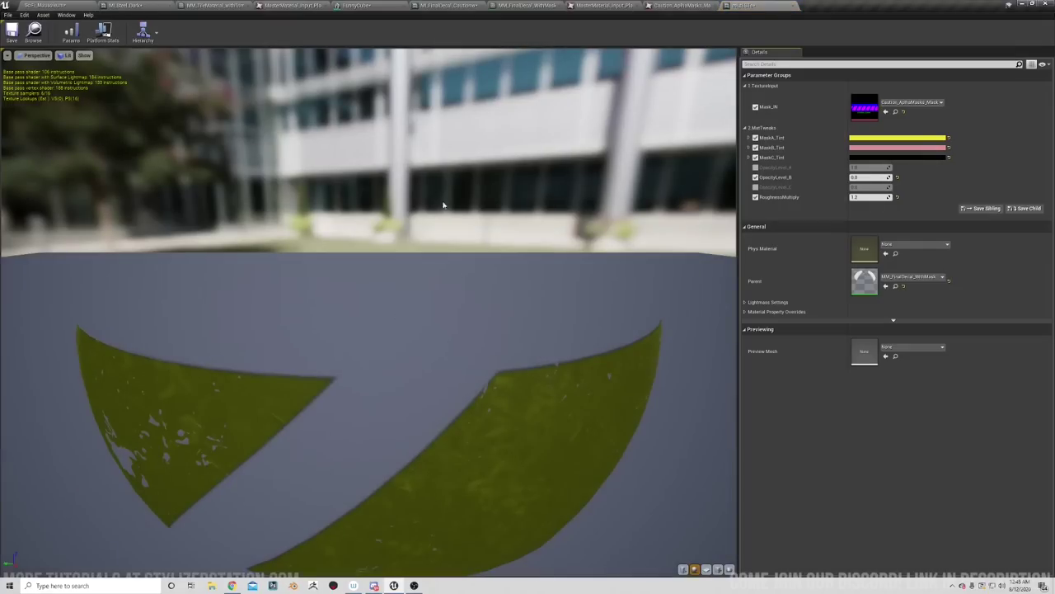
drag(742, 6, 746, 64)
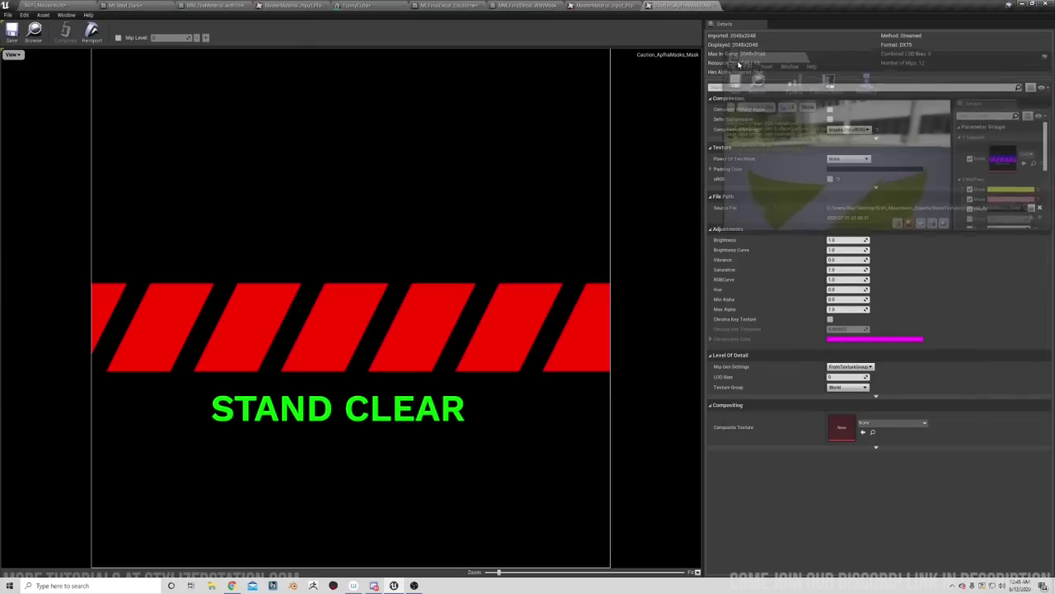
click(41, 6)
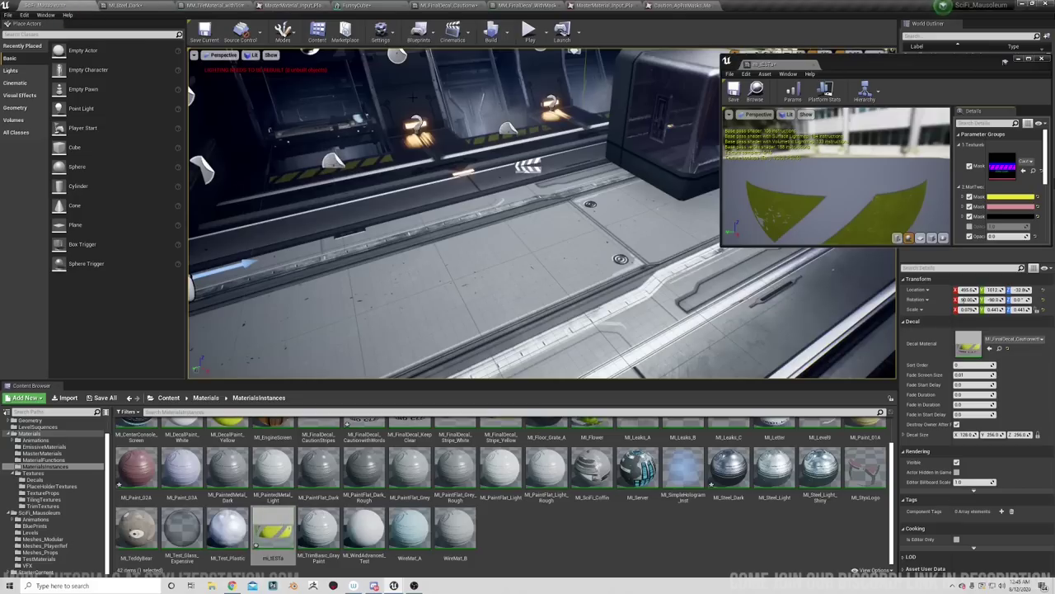
drag(839, 64, 804, 62)
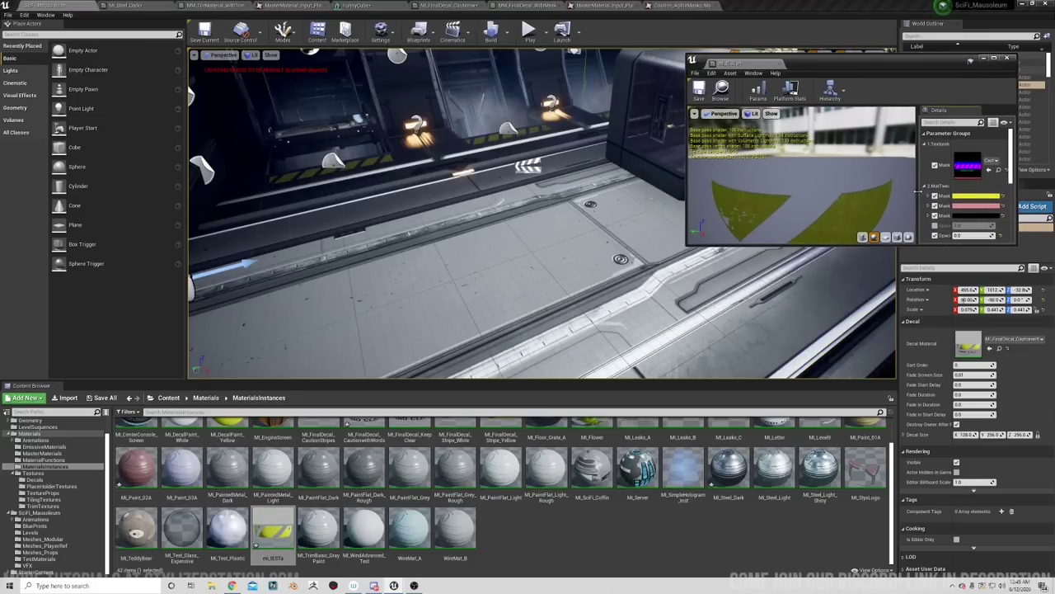
drag(918, 191, 718, 202)
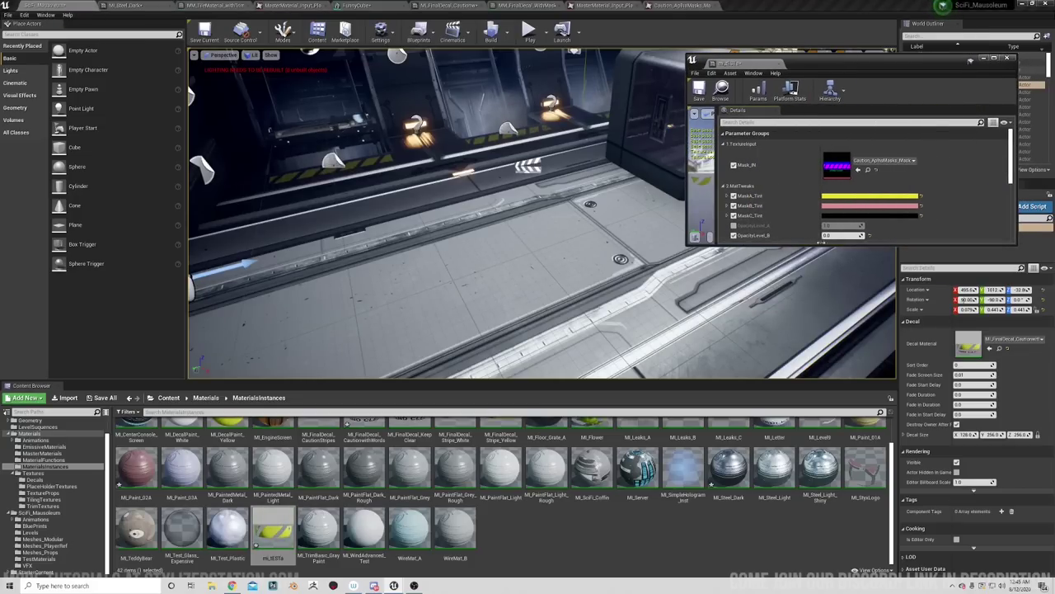
drag(821, 246, 821, 526)
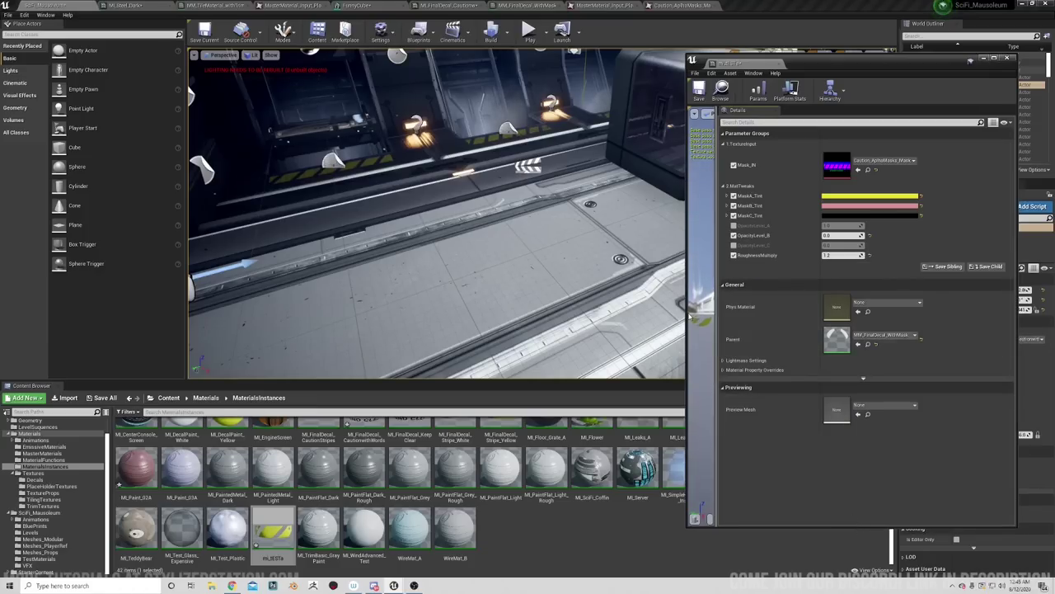
drag(686, 312, 795, 312)
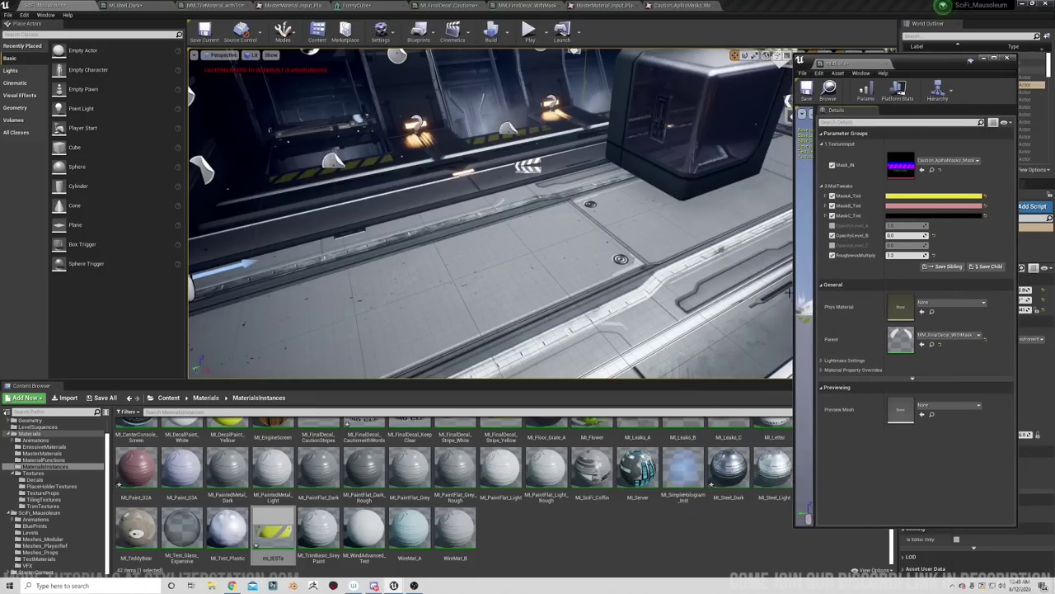
Enable the OpacityLevel_C and OpacityLevel_A parameter overrides in the duplicated instance.
click(832, 245)
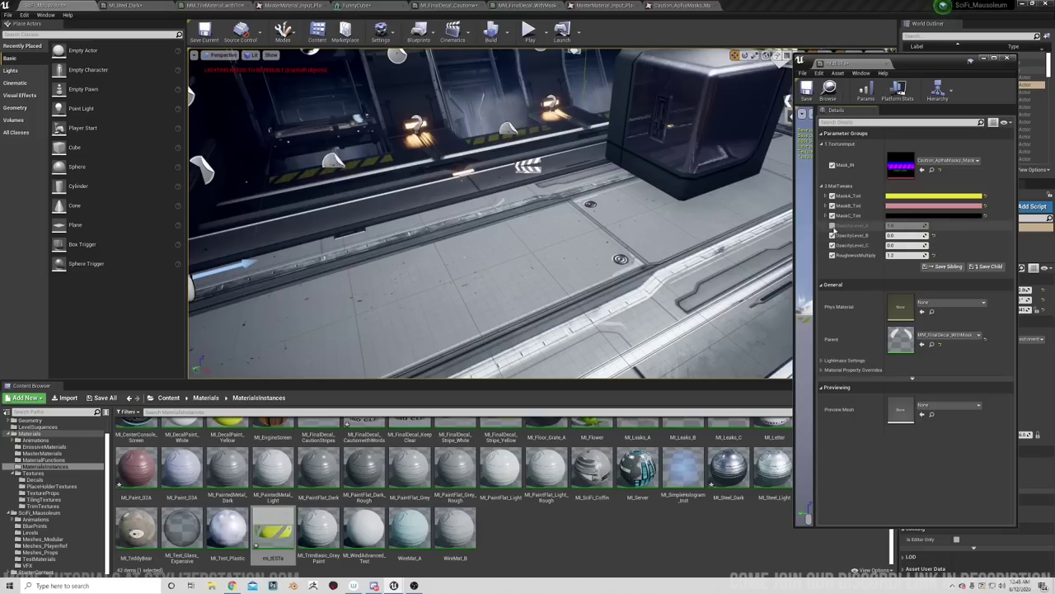
click(832, 225)
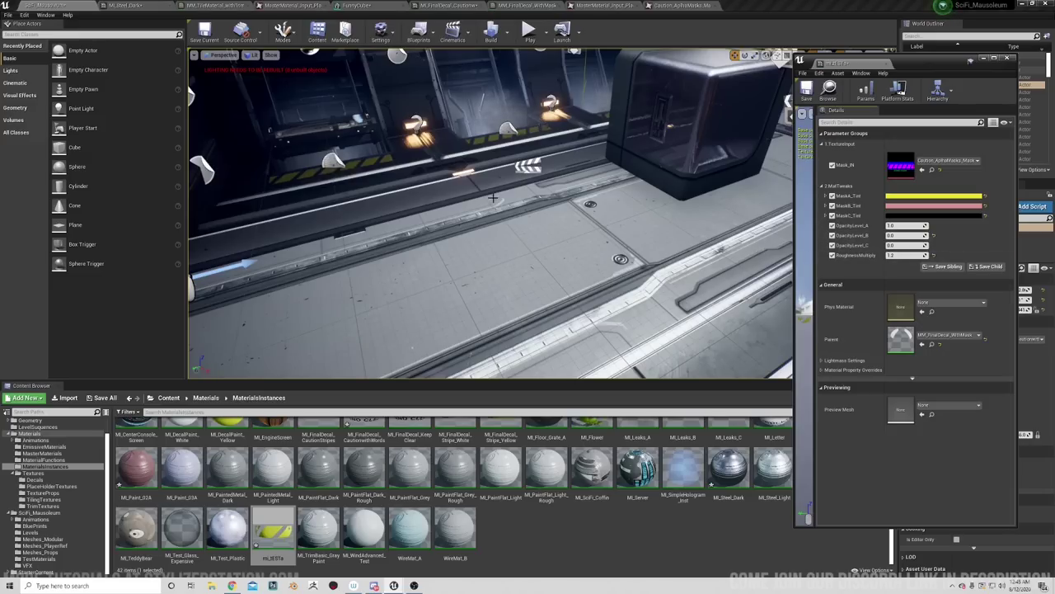
Find the decal actor by searching for DECA, place it on the open floor with the duplicated instance's material, and adjust its position.
alt+drag(495, 214, 536, 194)
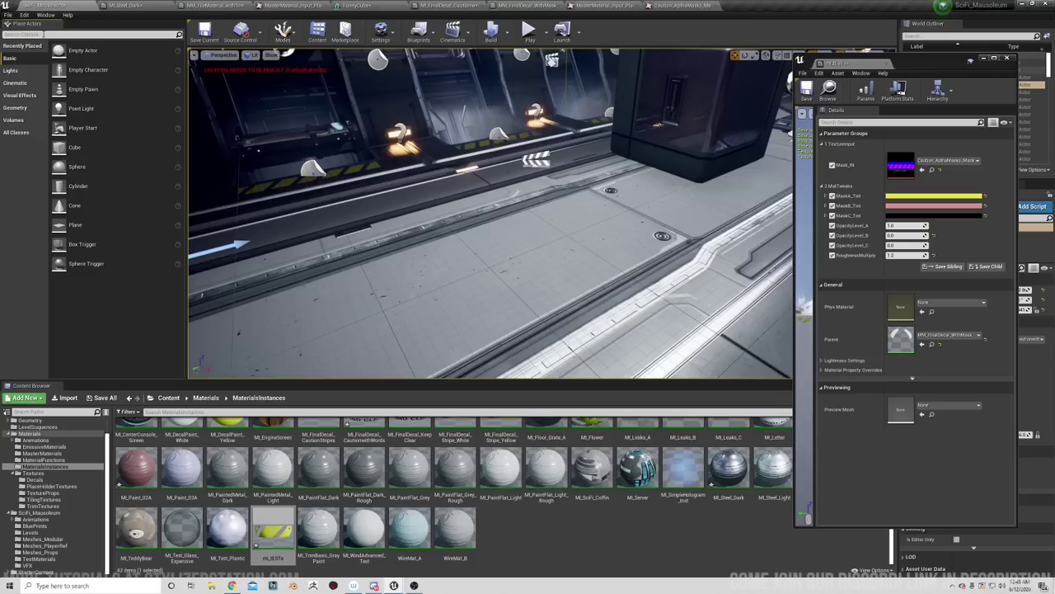
text(DECA)
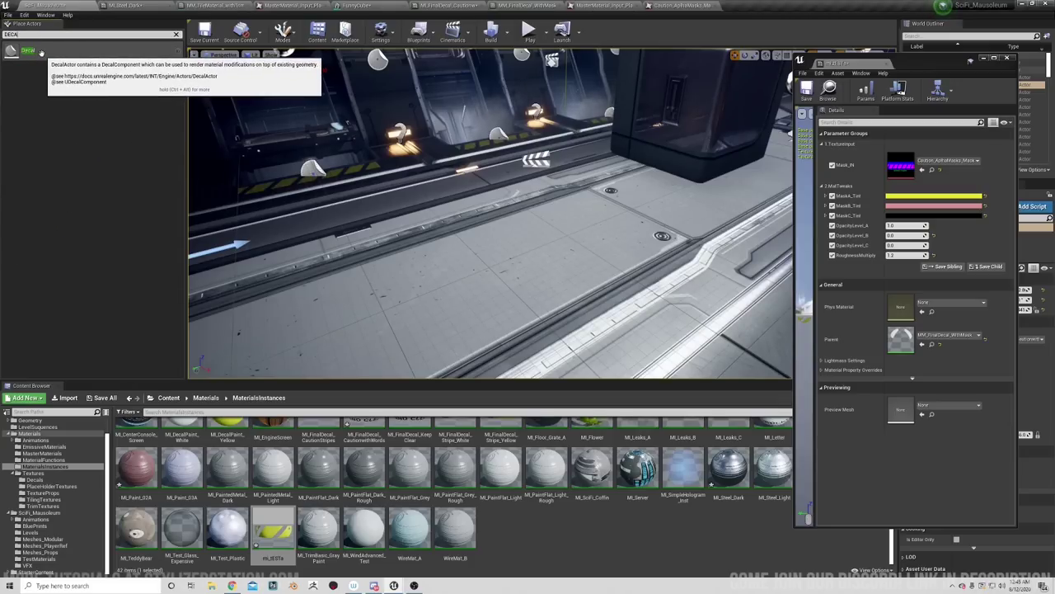
drag(40, 53, 485, 284)
key(r)
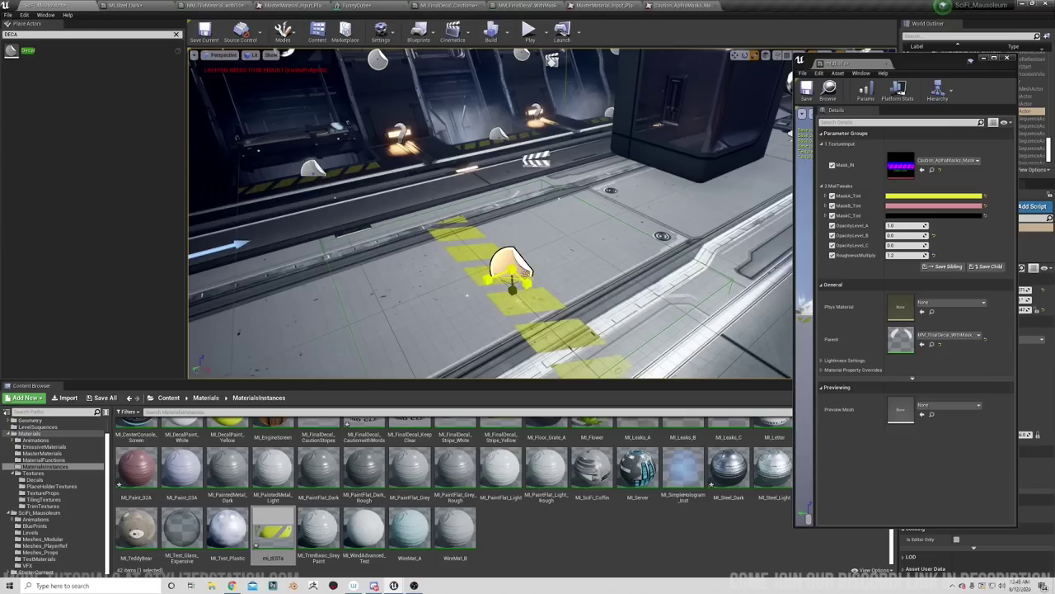
right_drag(525, 273, 582, 275)
key(w)
mouse_move(451, 275)
mouse_down()
mouse_move(378, 275)
mouse_move(527, 276)
mouse_move(425, 277)
mouse_move(436, 277)
mouse_up()
right_drag(436, 277, 380, 299)
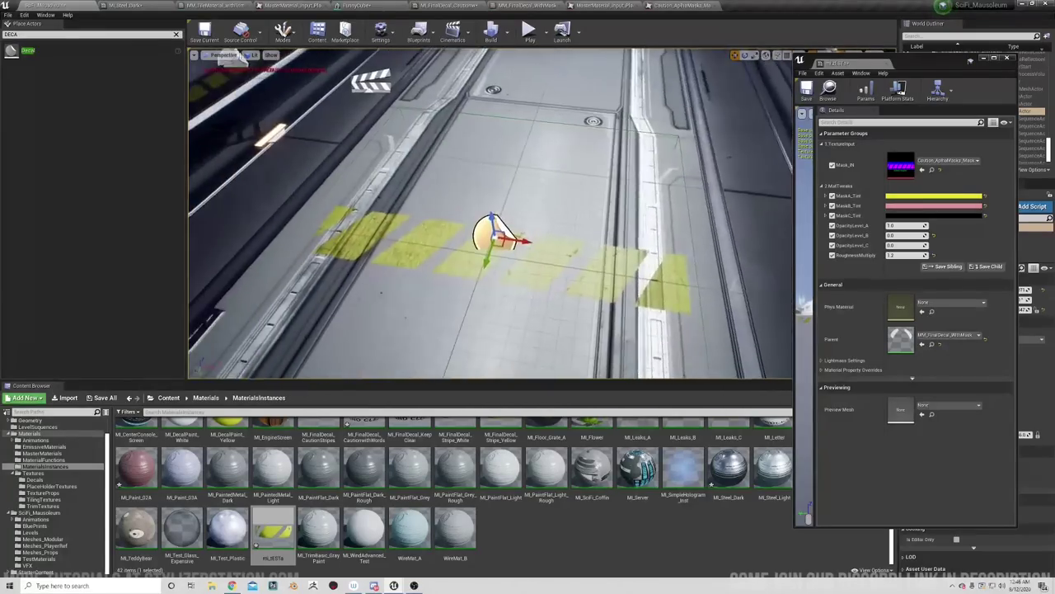
right_drag(490, 267, 456, 253)
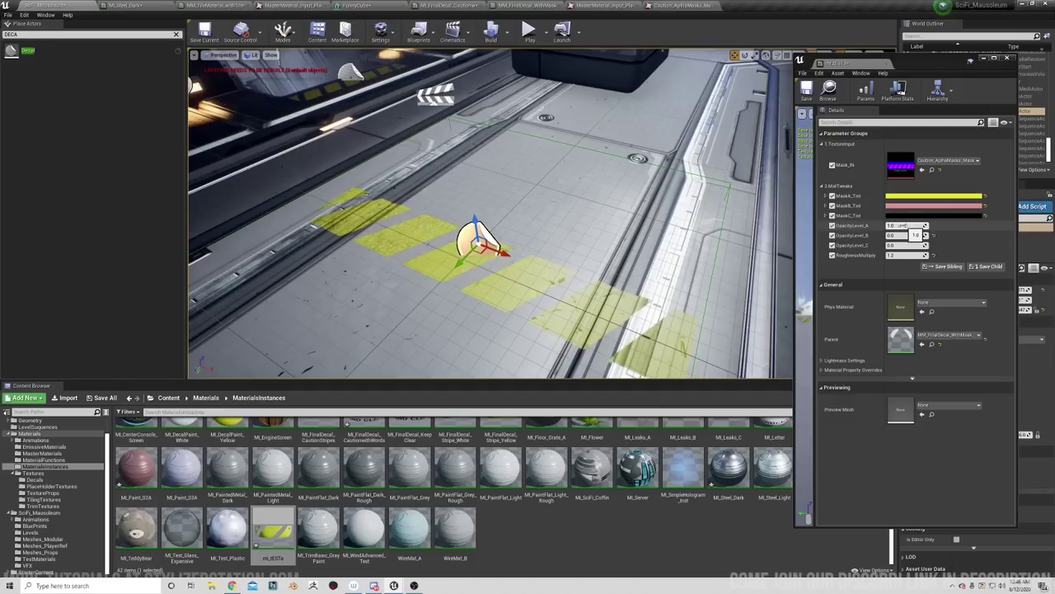
Set OpacityLevel_B and OpacityLevel_C to 1 in the duplicated instance to show the text and the dark stripe background.
click(899, 235)
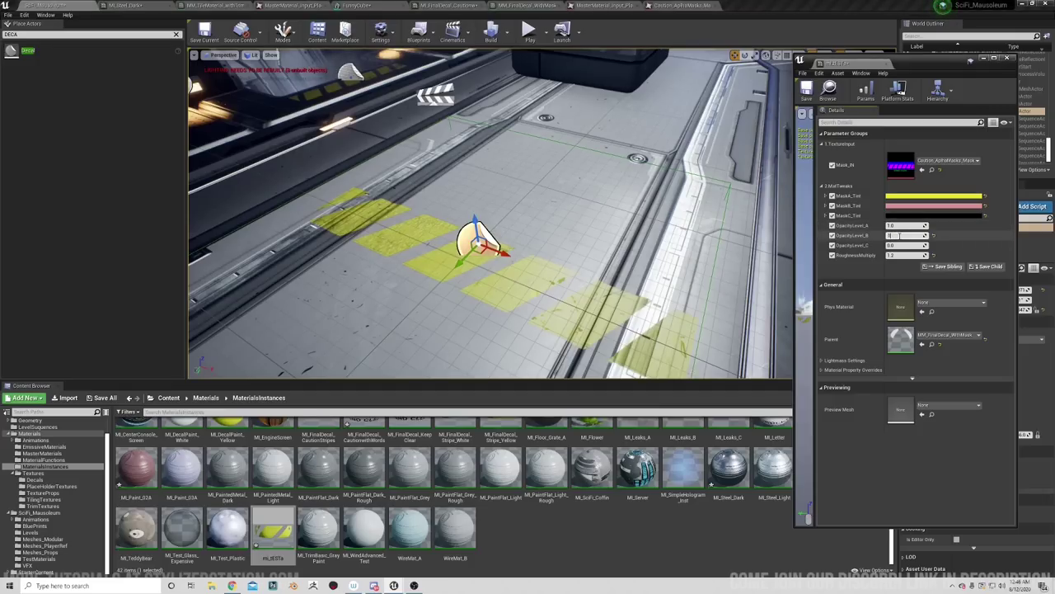
key(Return)
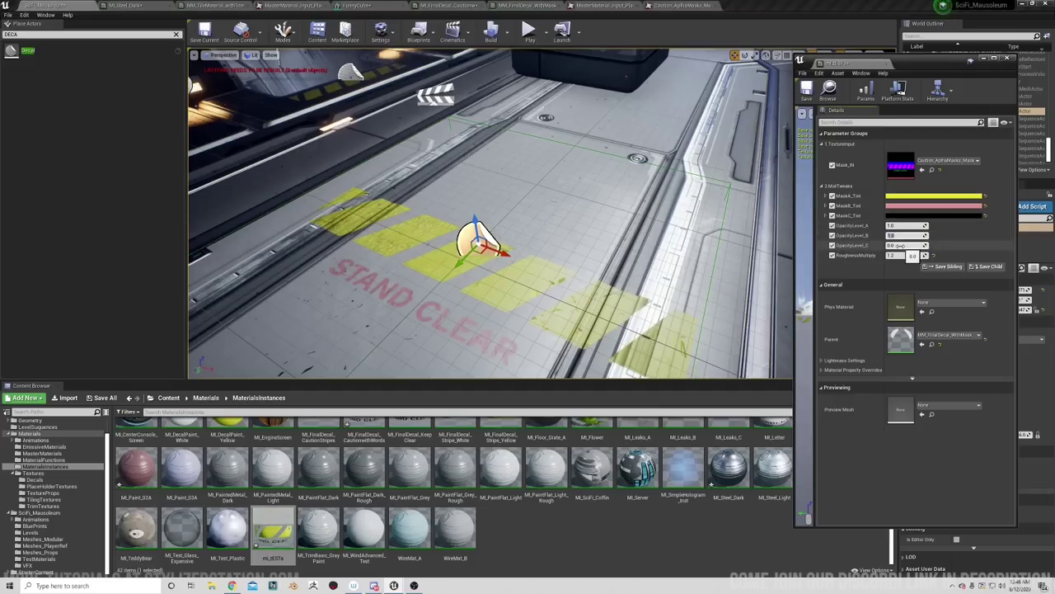
text(1)
key(Return)
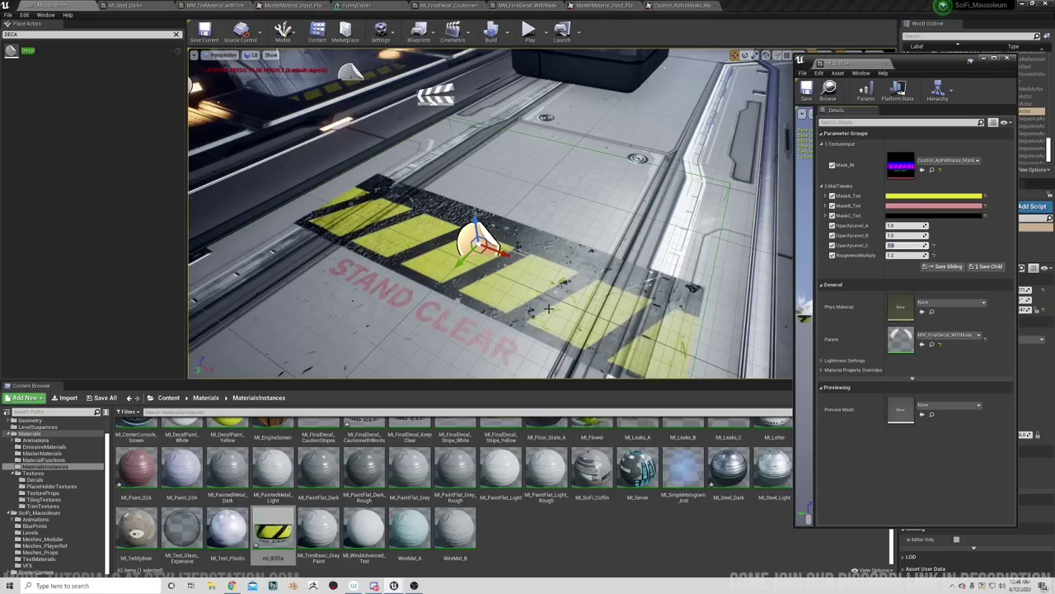
right_drag(544, 305, 553, 300)
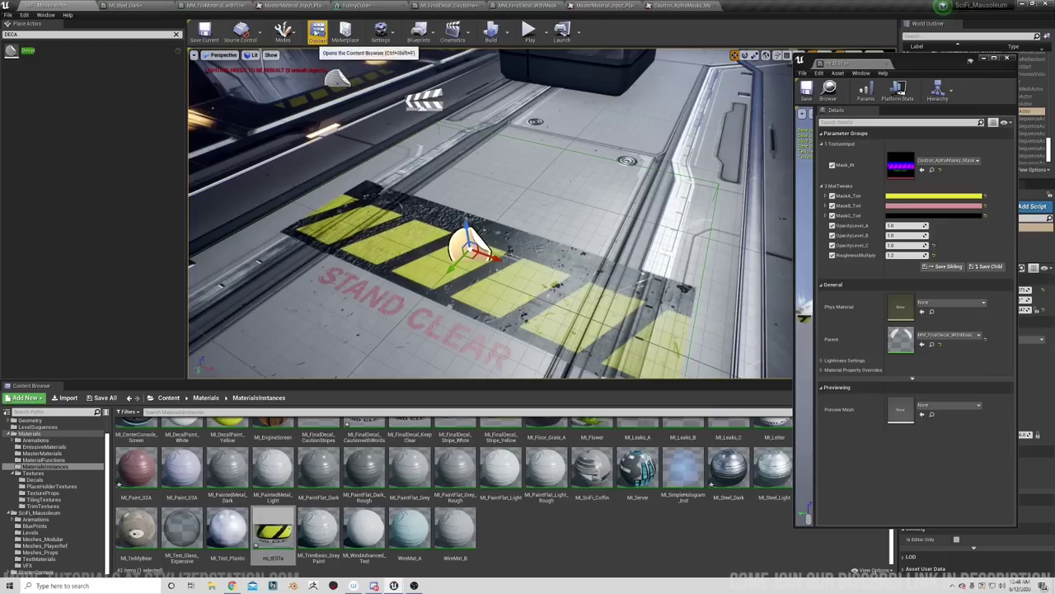
Turn on the blue channel in the Caution_AlphaMasks_Mask texture preview to examine all masks, and return to the level.
click(681, 6)
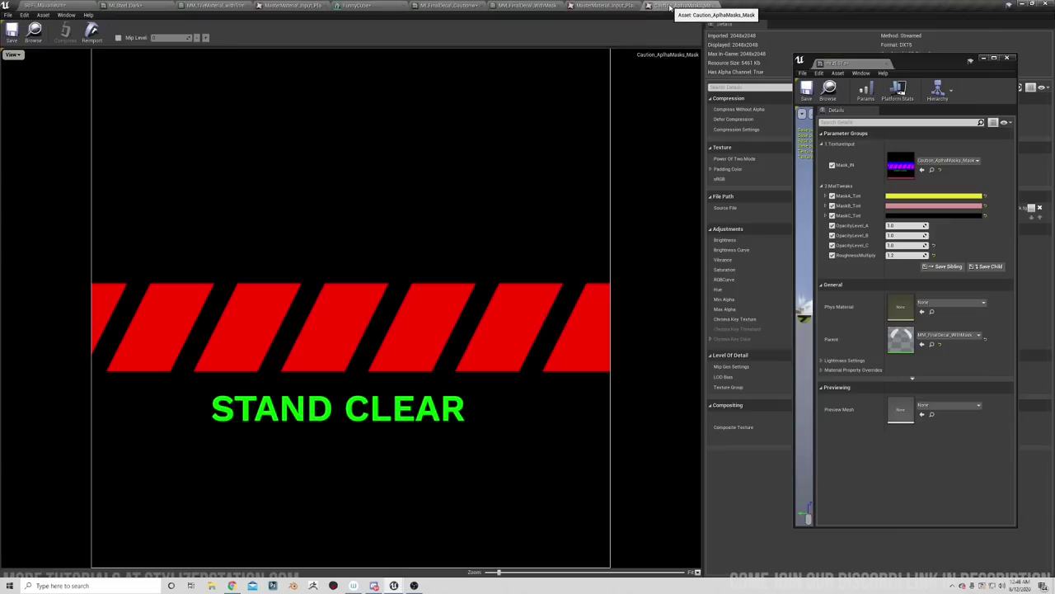
click(12, 55)
click(5, 93)
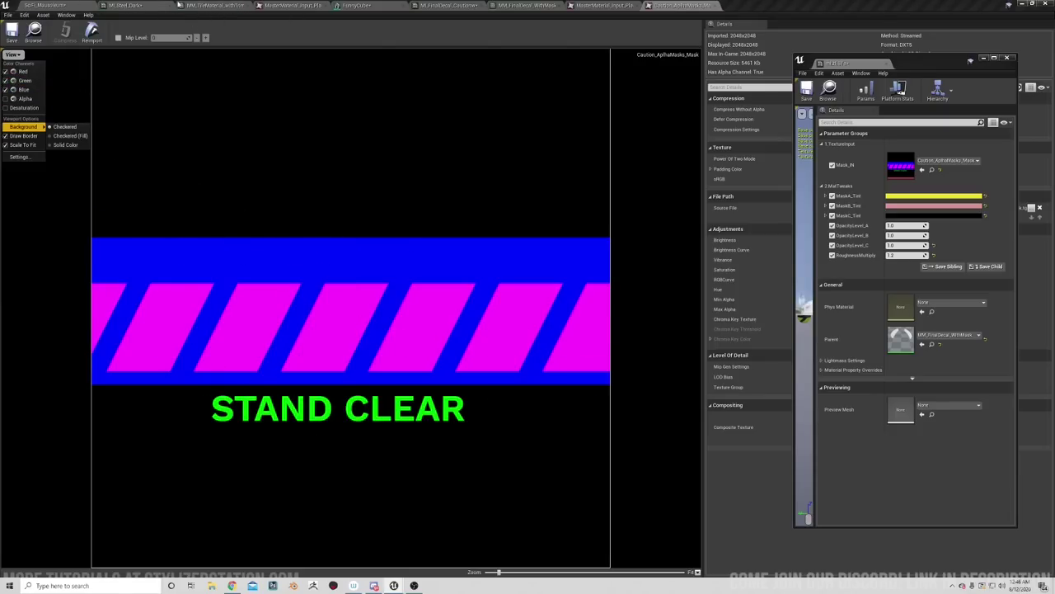
click(56, 6)
right_drag(554, 236, 567, 240)
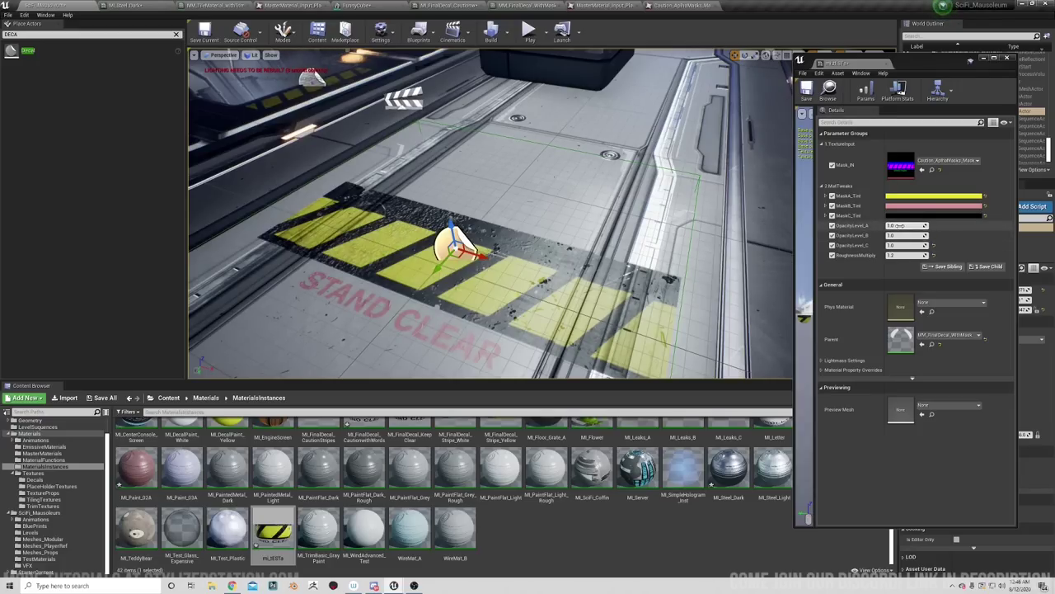
Try an OpacityLevel_A value of 0 in the duplicated instance, and reset the parameter to its default.
click(901, 226)
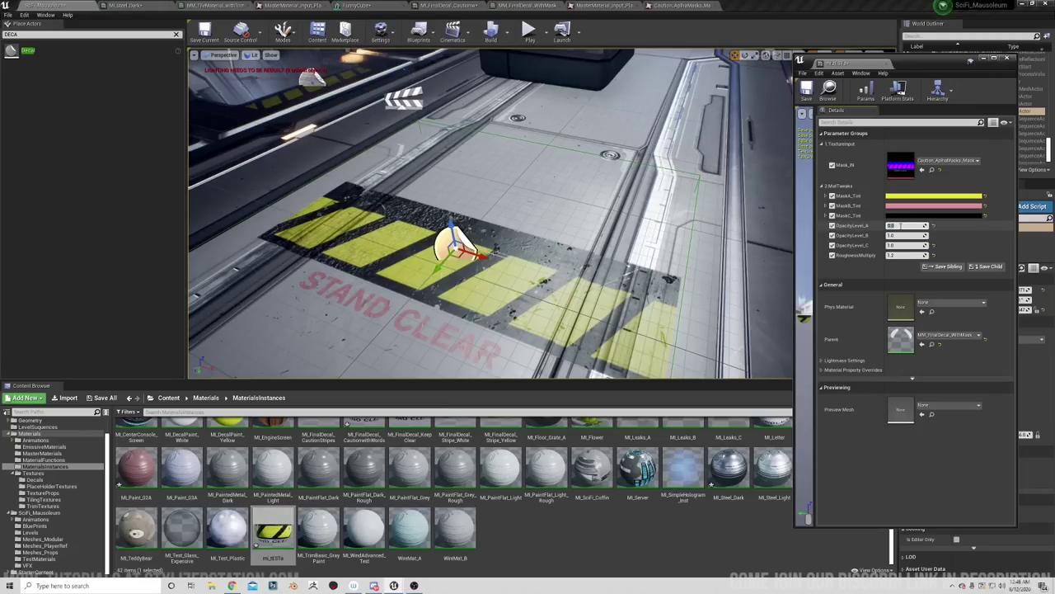
click(973, 237)
key(Return)
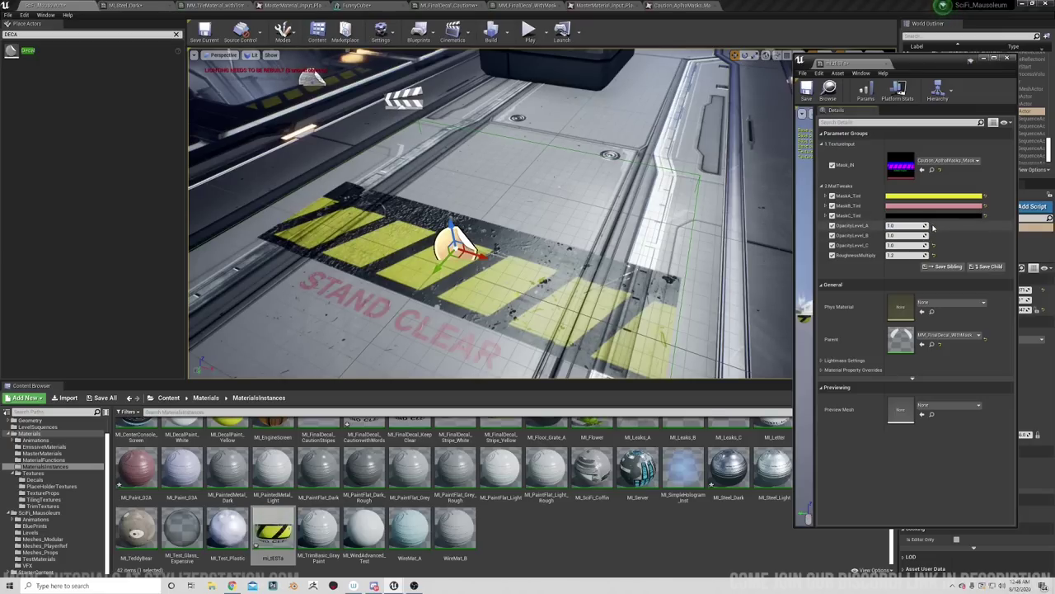
click(934, 227)
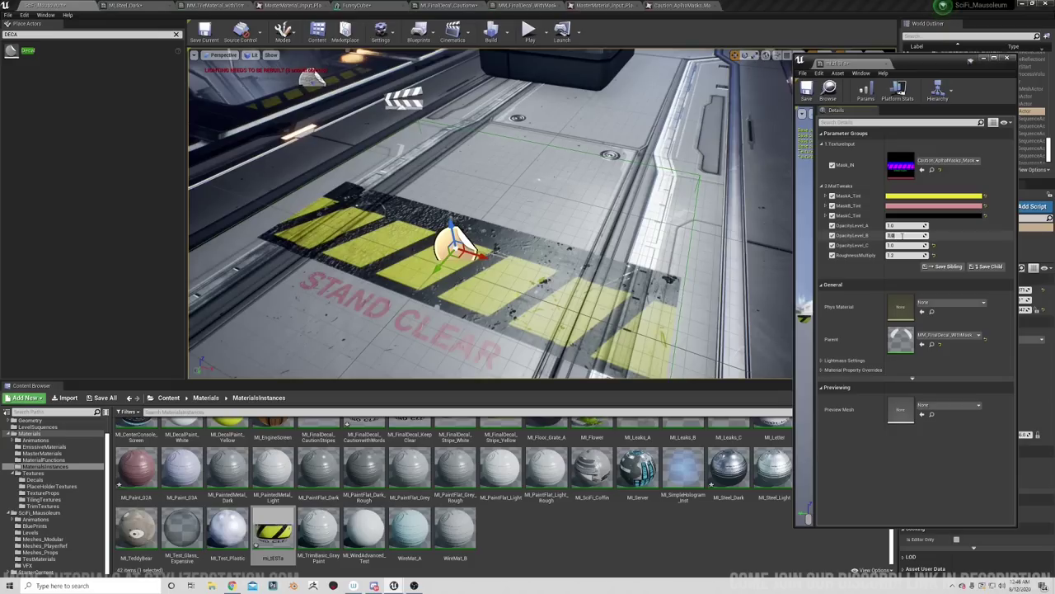
Set OpacityLevel_B and OpacityLevel_C to 0 in the duplicated instance to hide the decal's text and dark stripe background.
click(904, 236)
text(0)
key(Return)
right_drag(581, 310, 580, 330)
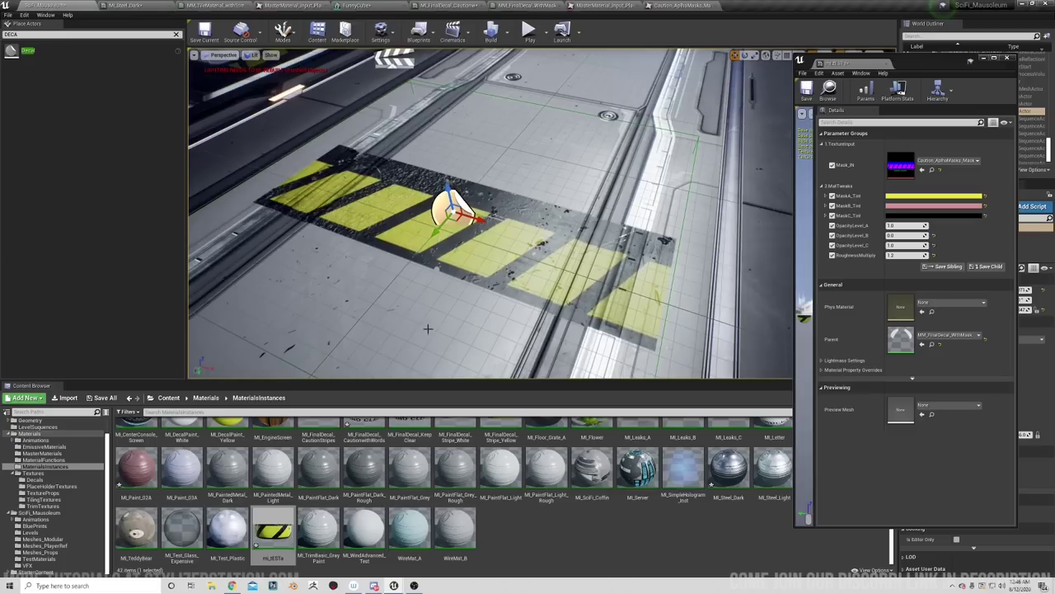
click(904, 245)
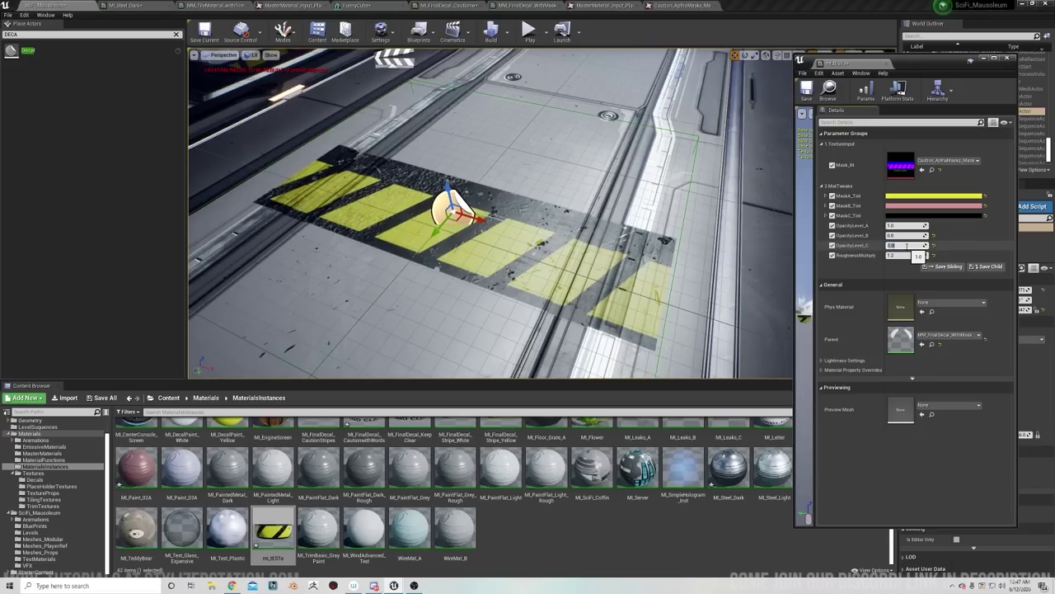
key(Return)
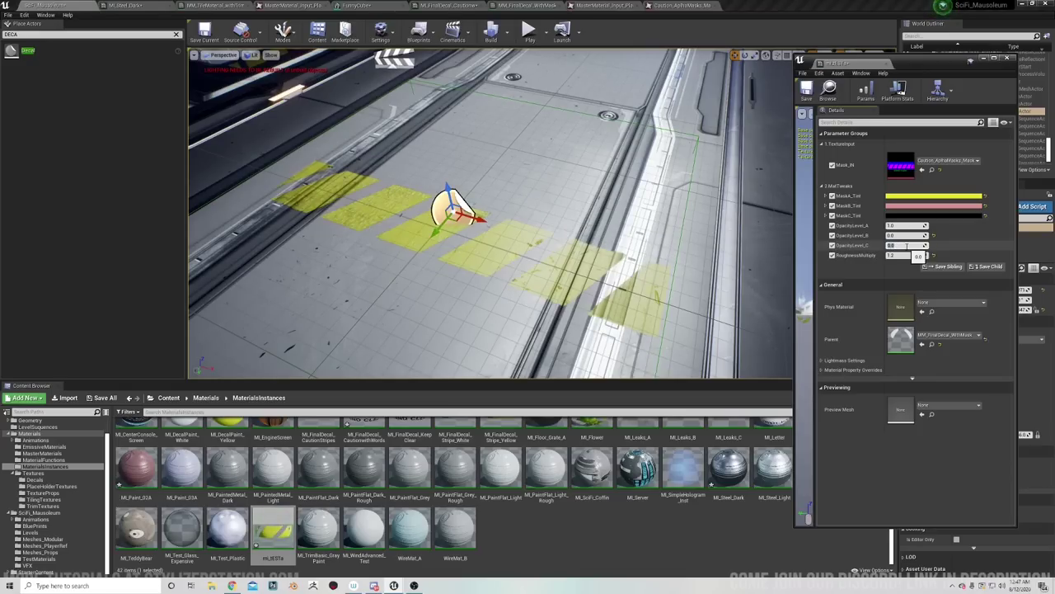
right_drag(540, 276, 626, 272)
mouse_move(543, 248)
right_down()
mouse_move(524, 239)
mouse_move(602, 246)
mouse_move(548, 246)
right_up()
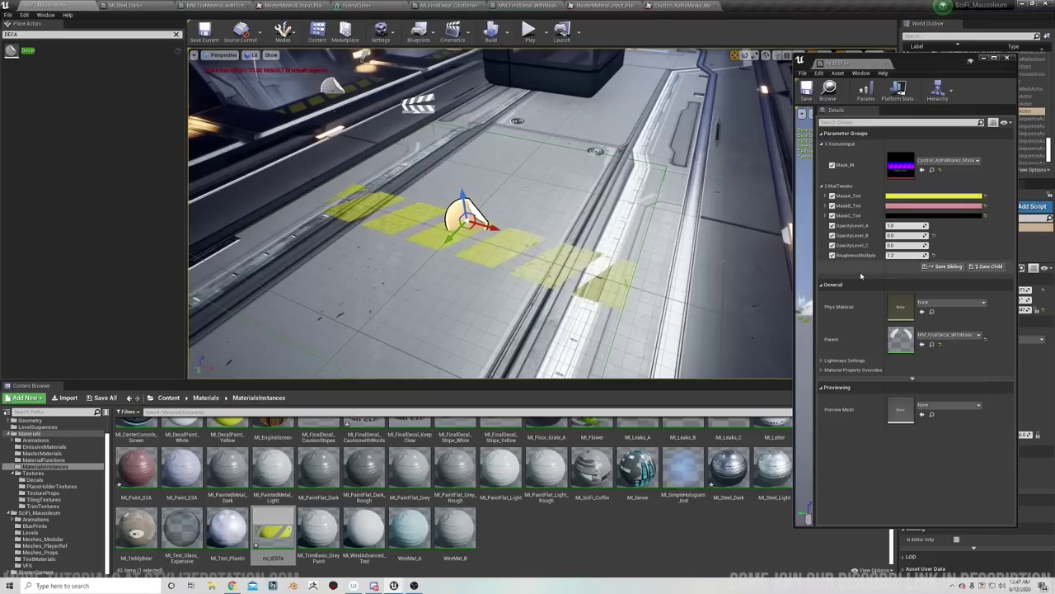
Set OpacityLevel_A to 0 in the duplicated instance to hide the yellow stripes.
click(896, 226)
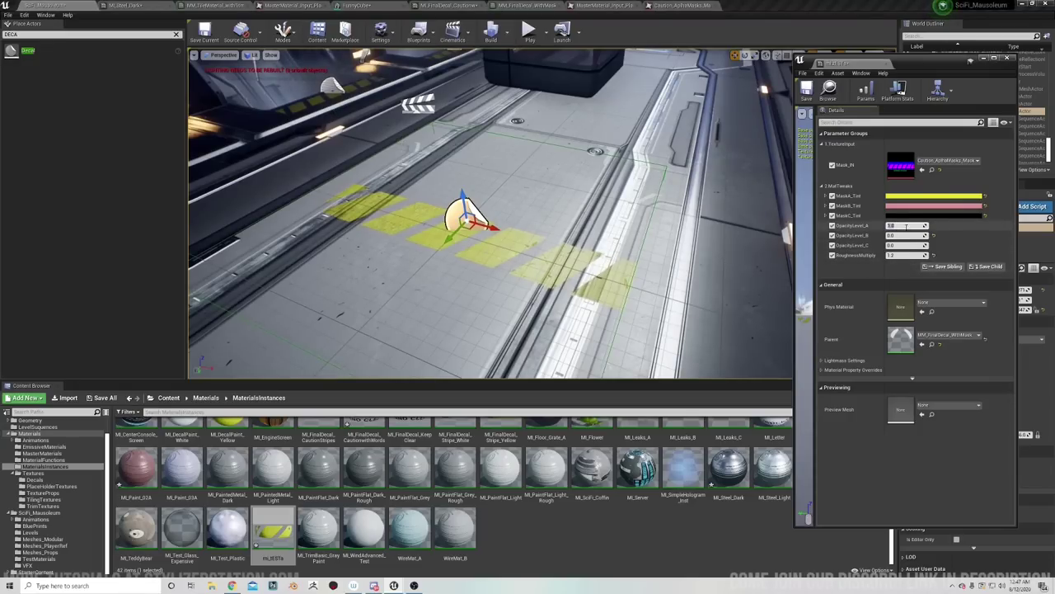
text(0)
key(Return)
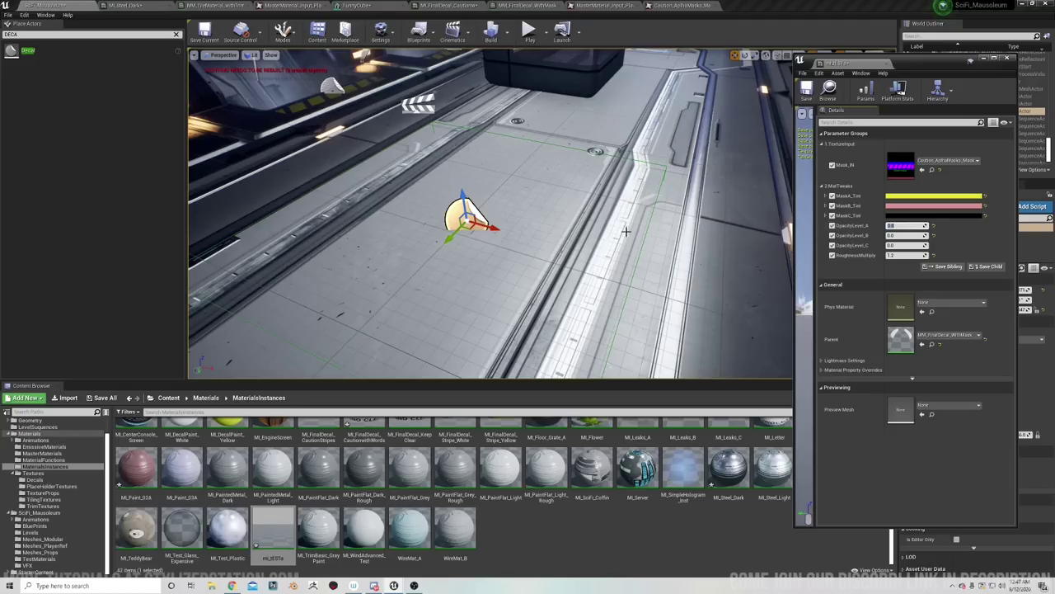
mouse_move(563, 204)
right_down()
mouse_move(554, 205)
mouse_move(556, 186)
right_up()
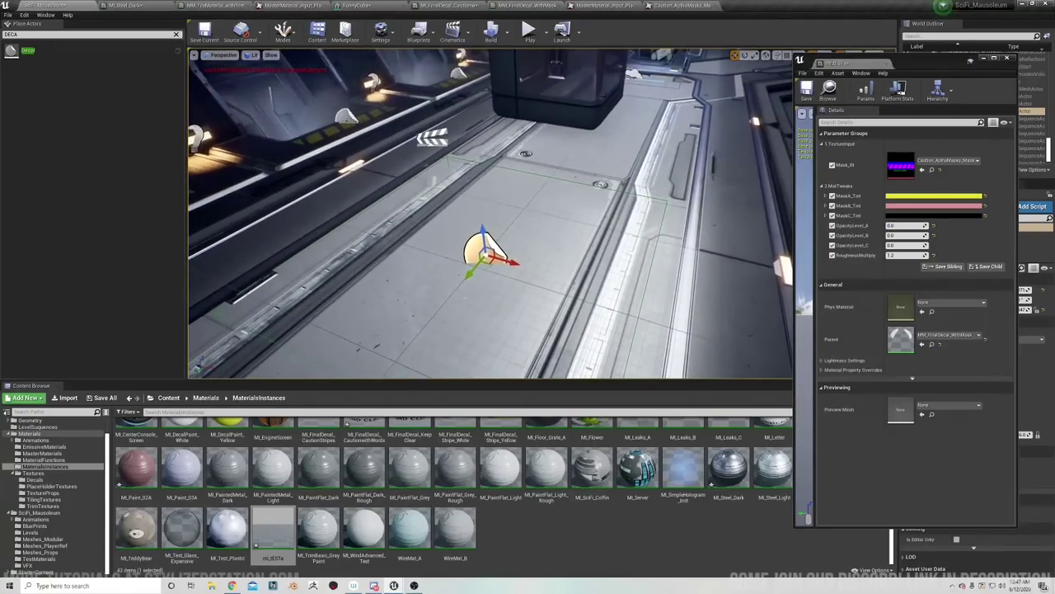
Examine how the Mask_IN channels feed the multiply and add nodes of the OpacityBlend group in the masked decal master material.
click(672, 6)
click(590, 6)
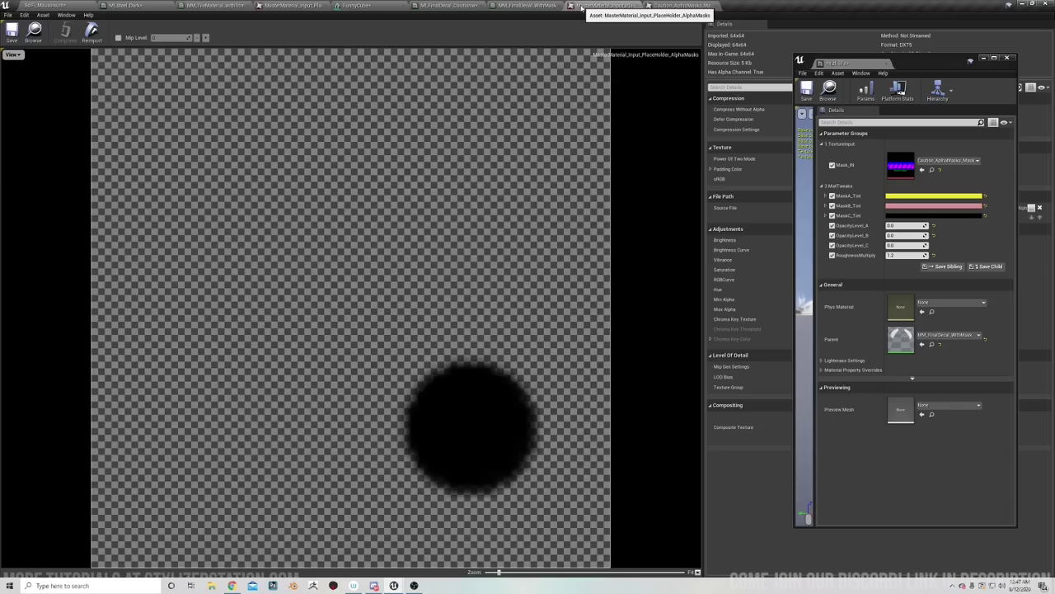
click(520, 7)
right_drag(522, 256, 539, 244)
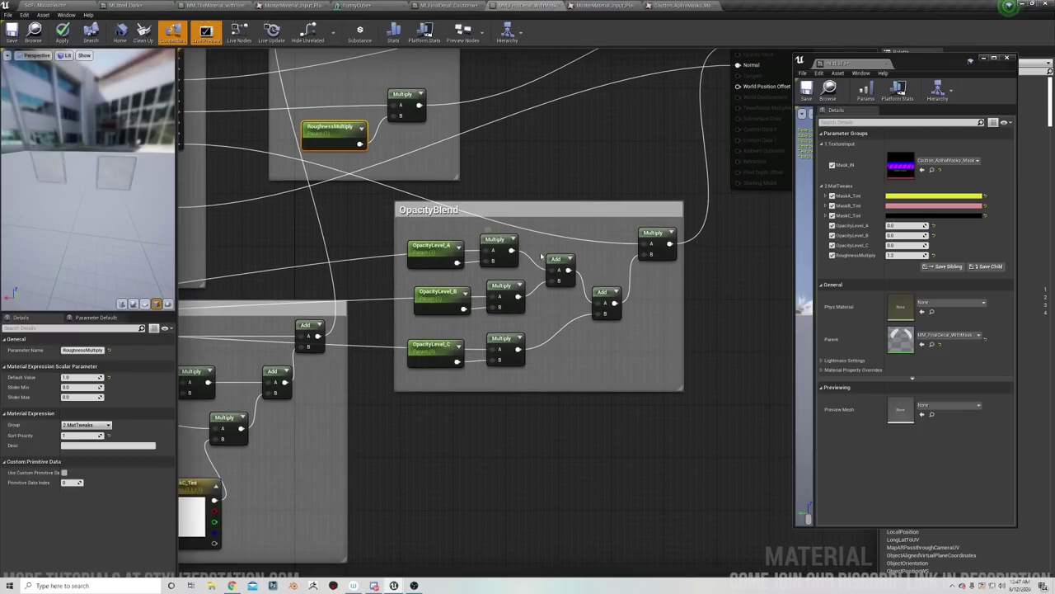
right_drag(444, 236, 639, 187)
scroll(622, 201, down, 1)
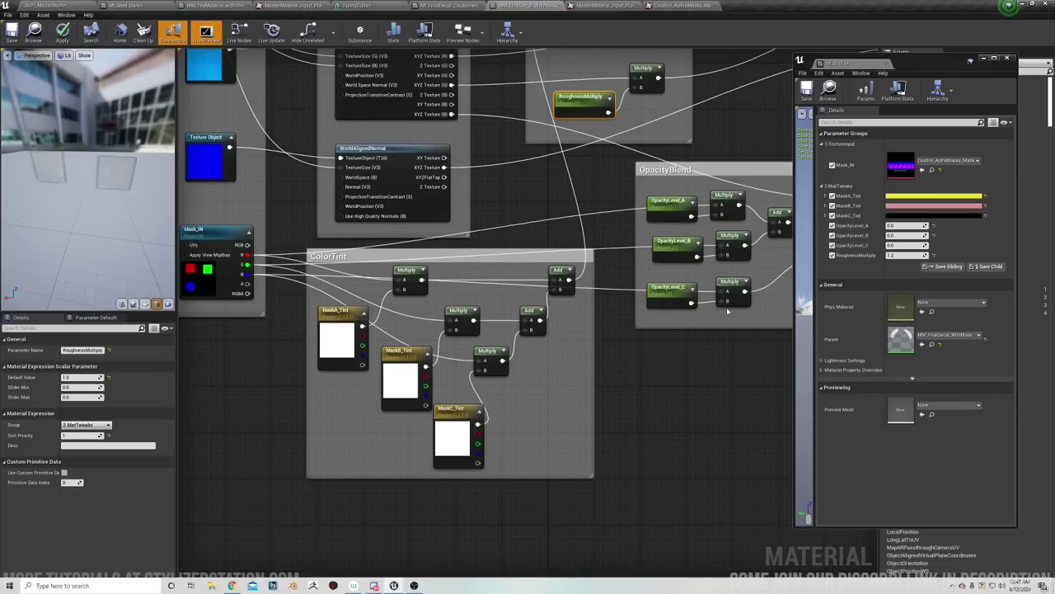
right_drag(727, 310, 510, 359)
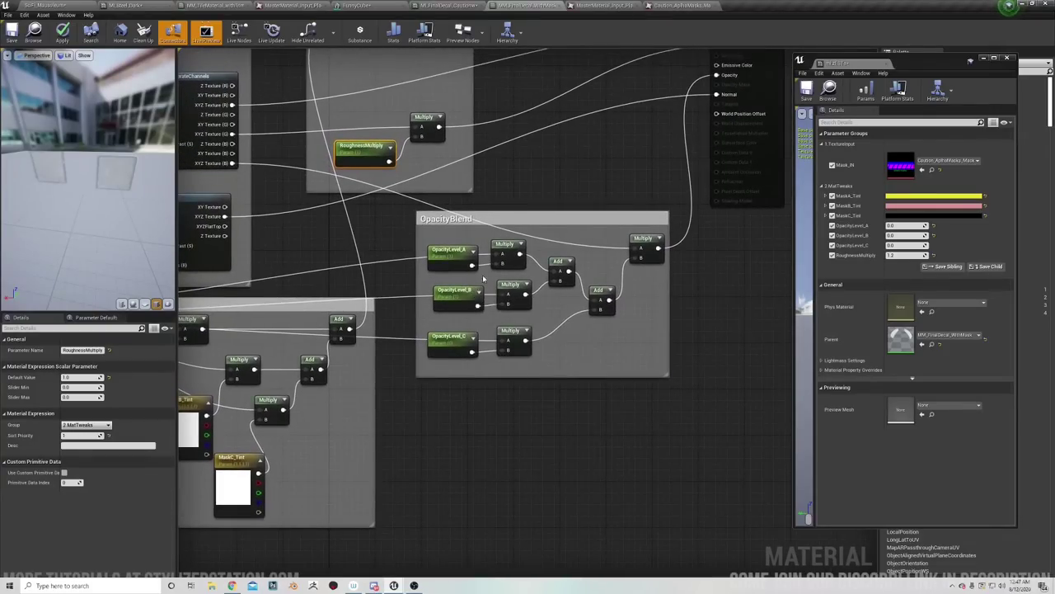
scroll(486, 282, up, 1)
right_drag(490, 288, 450, 303)
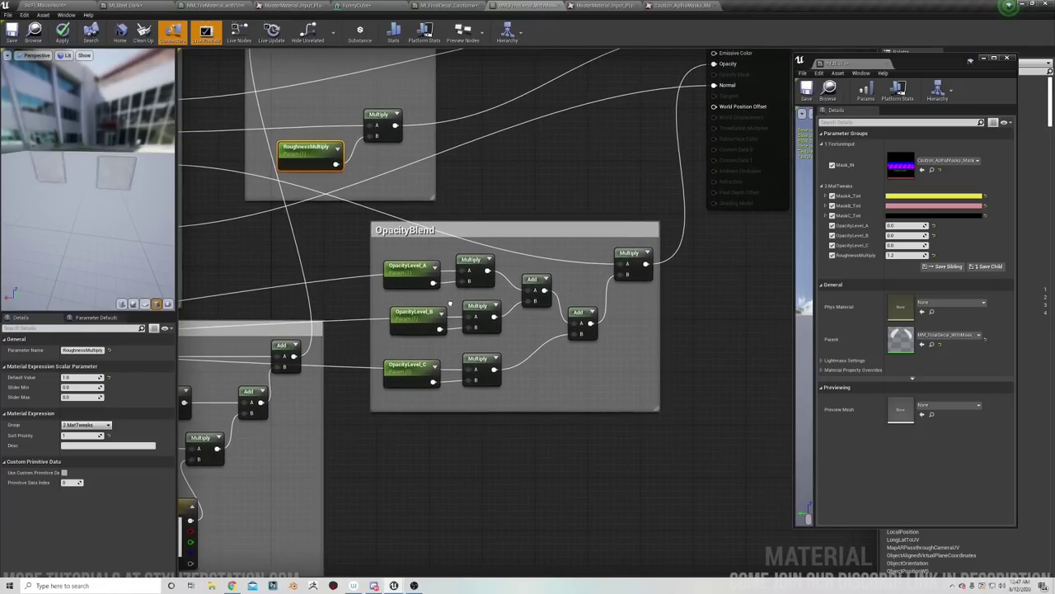
mouse_move(520, 350)
right_down()
mouse_move(514, 341)
mouse_move(523, 351)
right_up()
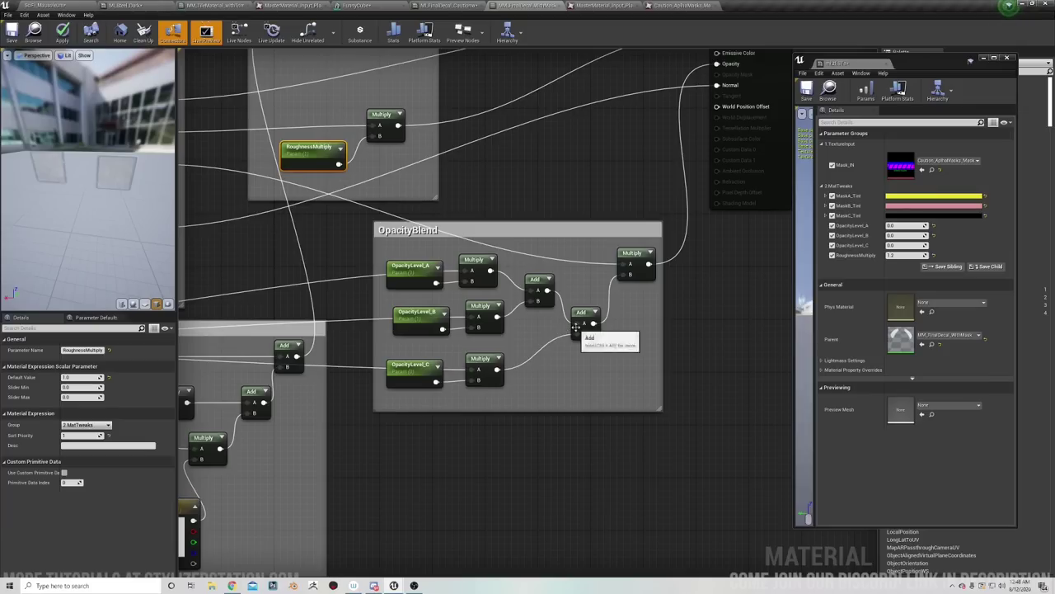
right_drag(584, 291, 585, 307)
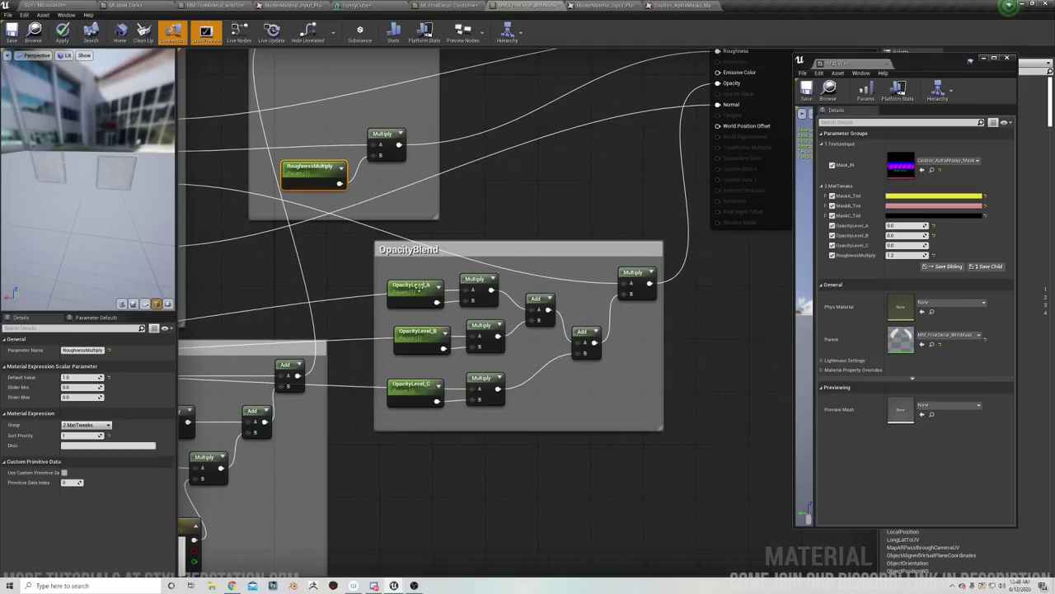
Inspect the default values of the OpacityLevel_A and OpacityLevel_C parameters in the OpacityBlend group.
drag(421, 286, 421, 293)
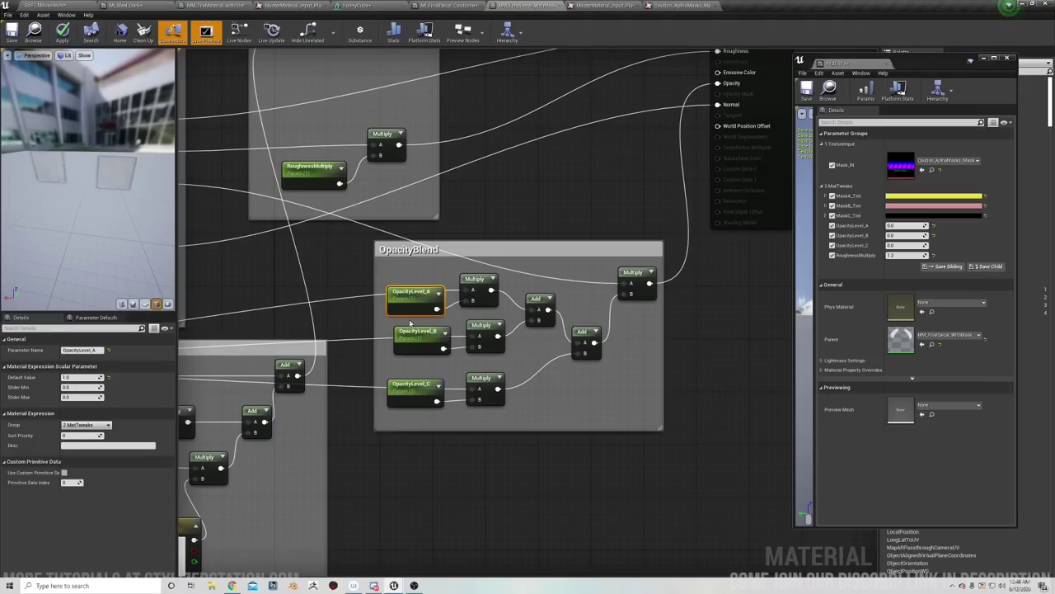
right_drag(416, 328, 418, 306)
right_drag(411, 369, 401, 343)
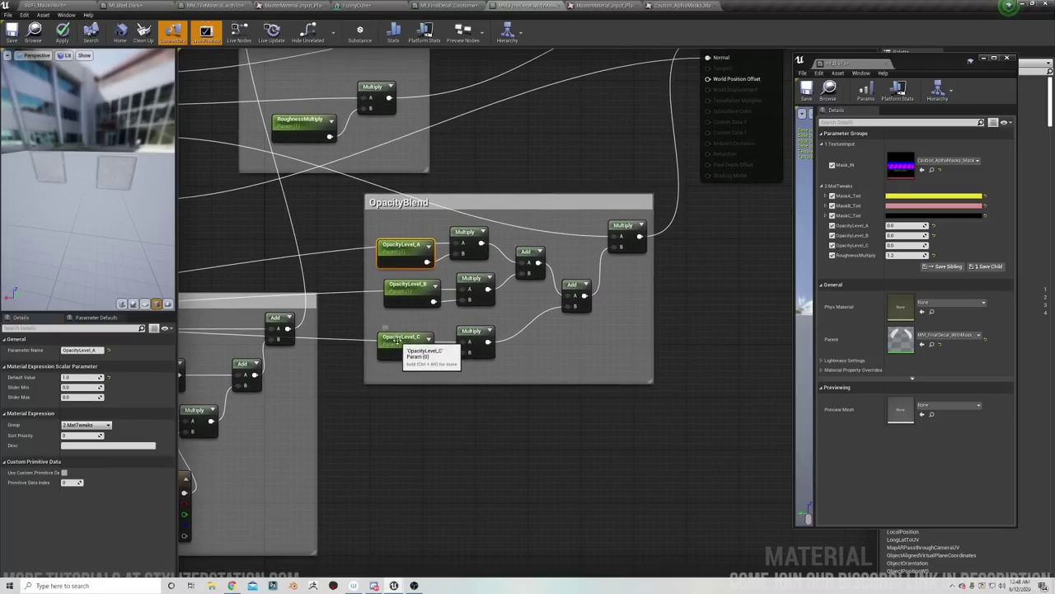
click(421, 353)
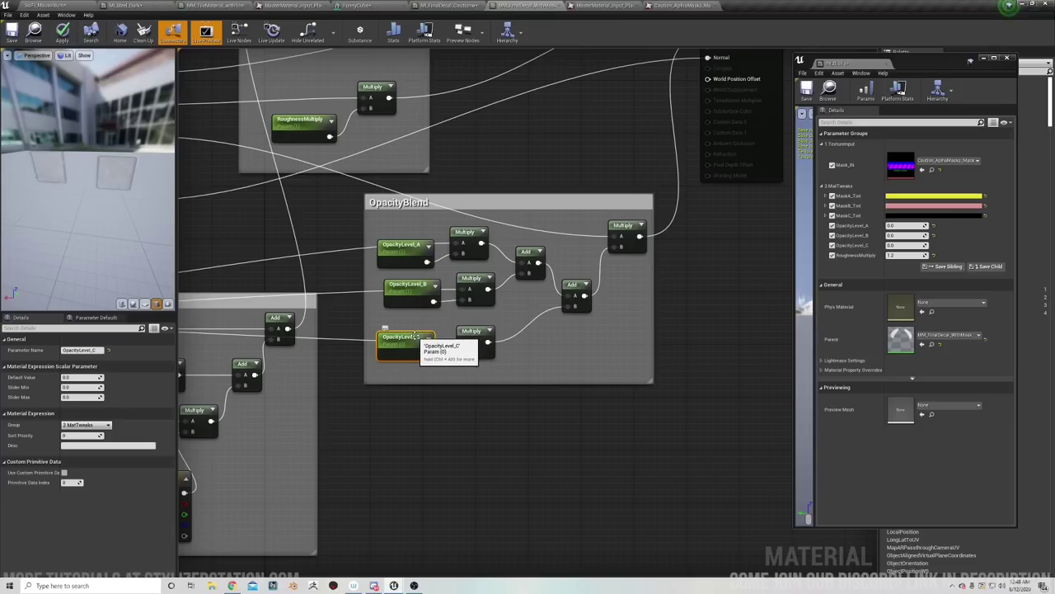
Trace the OpacityBlend result and the masks Texture Object's blue channel through the final Multiply into the material's Opacity input.
right_drag(471, 329, 441, 353)
right_drag(541, 223, 468, 330)
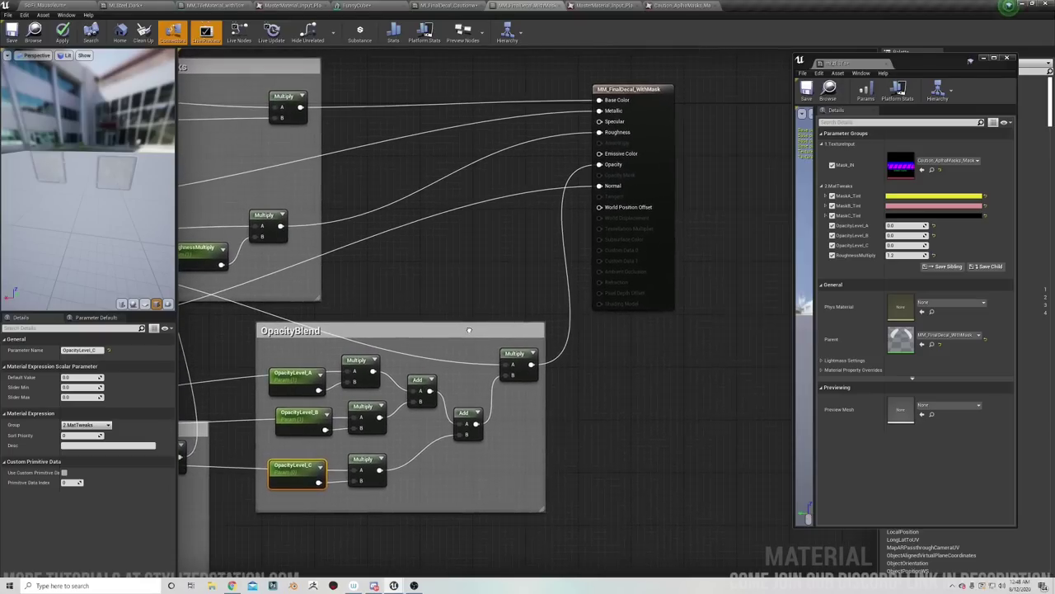
right_drag(442, 396, 470, 363)
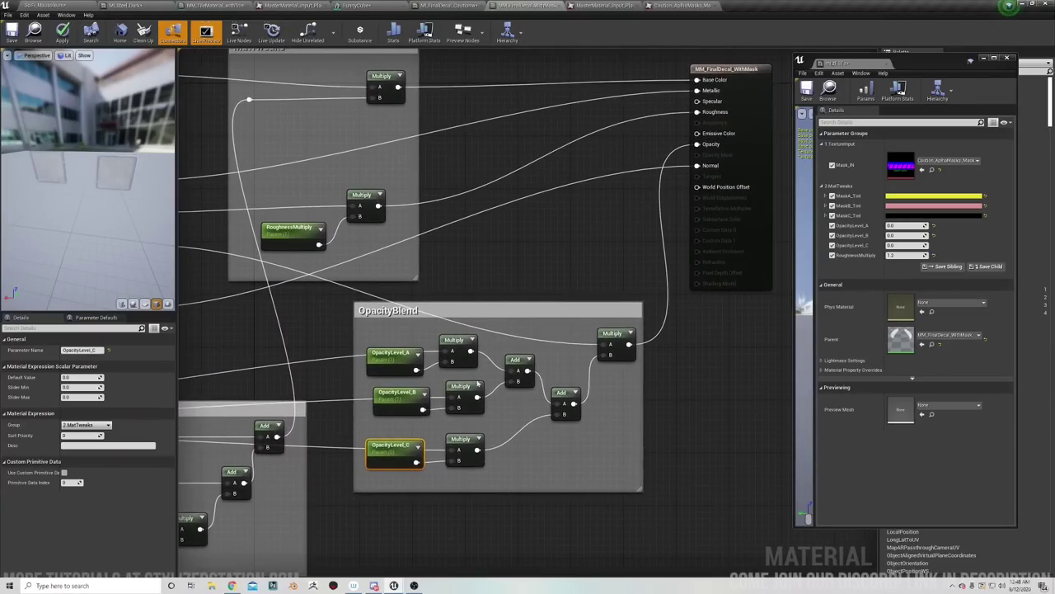
right_drag(549, 359, 604, 399)
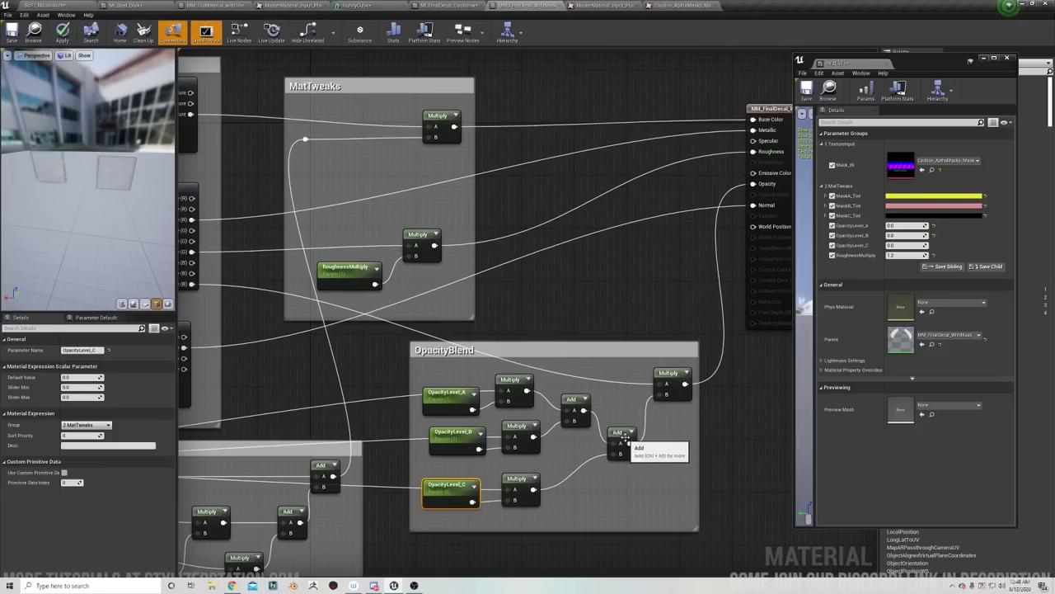
right_drag(631, 366, 690, 394)
right_drag(396, 374, 627, 416)
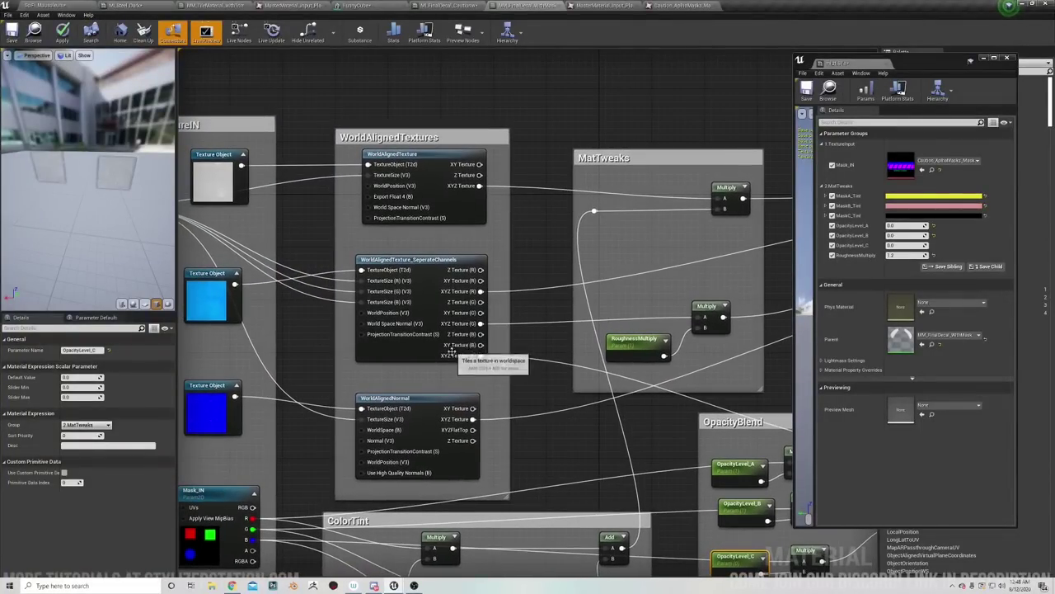
click(204, 287)
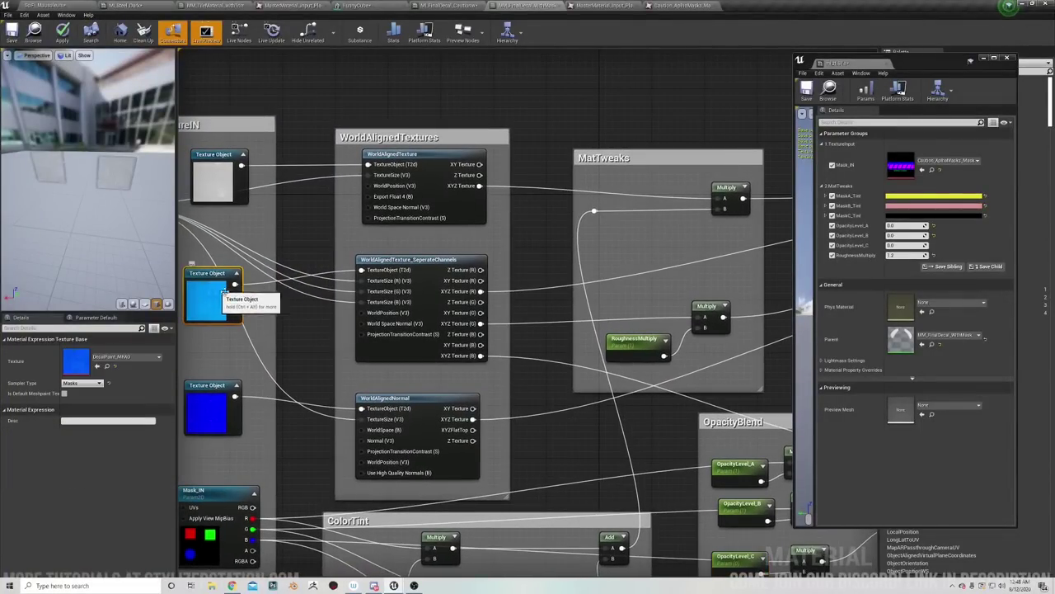
right_drag(620, 411, 233, 343)
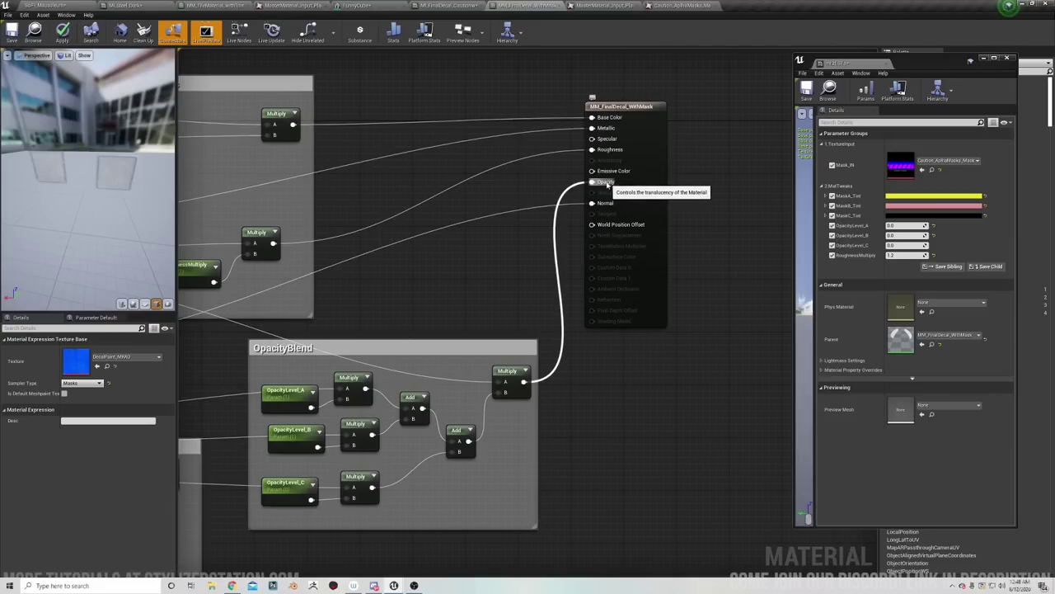
right_drag(550, 189, 563, 189)
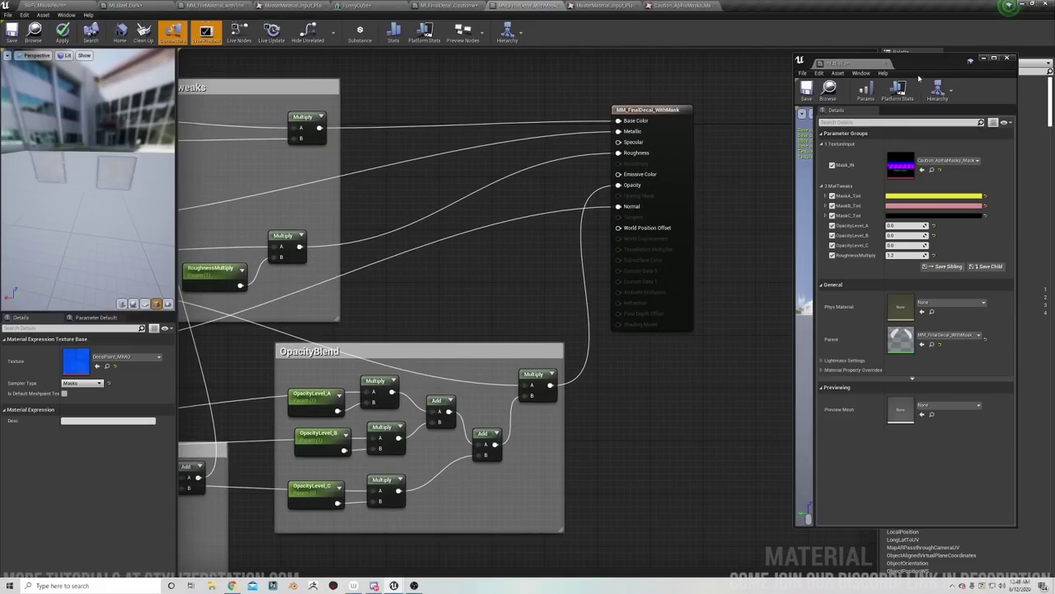
Bring the main editor in front of the floating instance window and return to the level with the test decal.
click(658, 107)
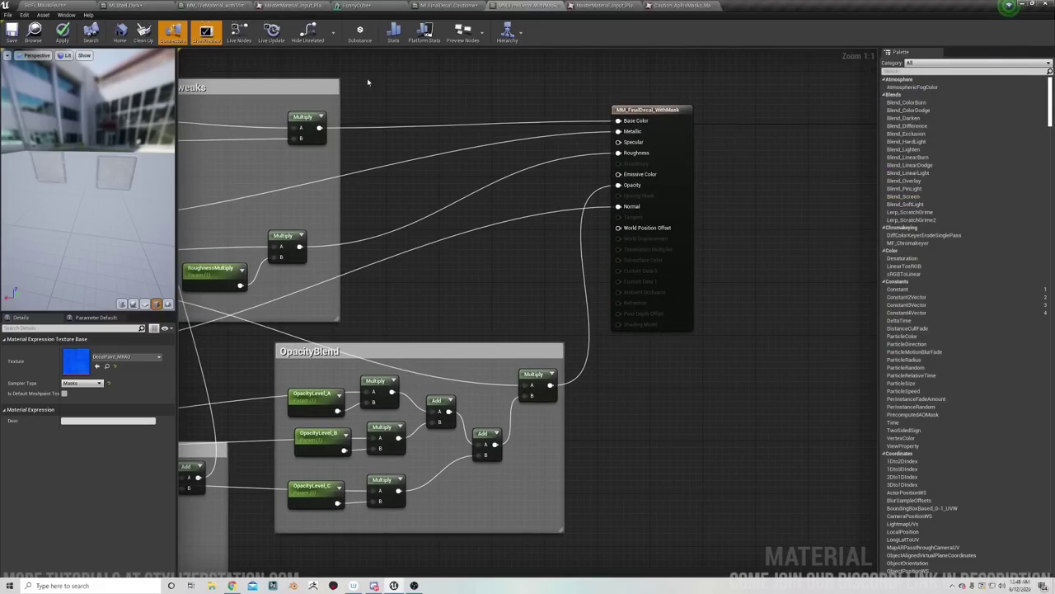
click(49, 5)
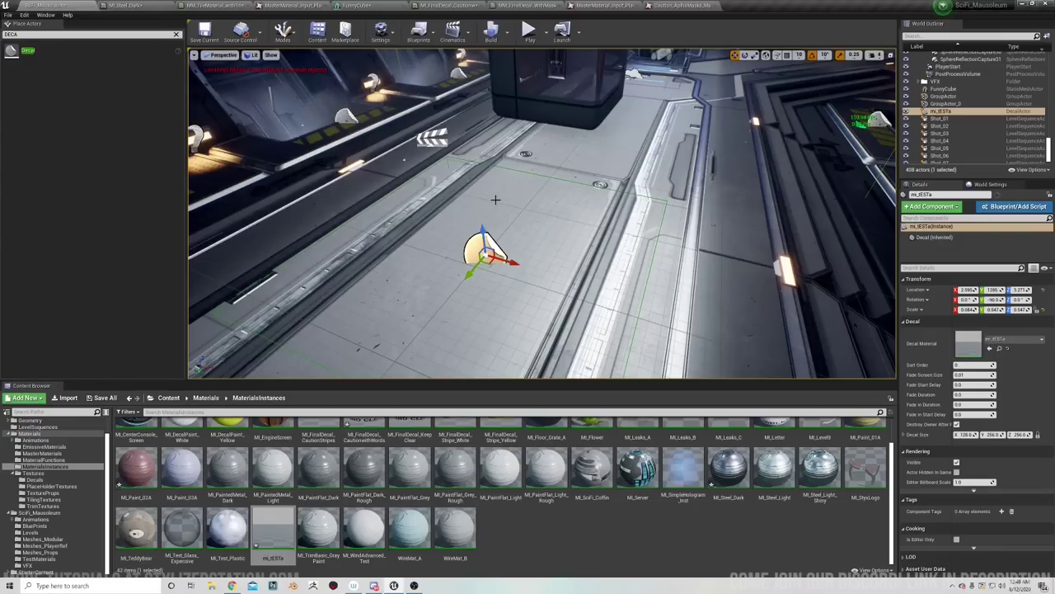